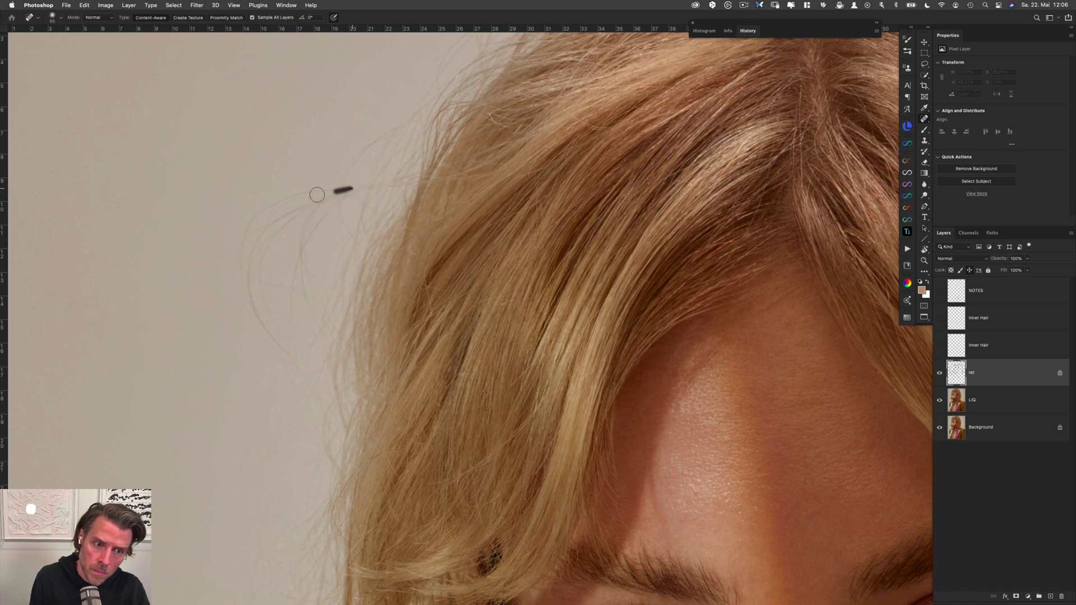
Remove the stray hairs sticking out over the backdrop on the left side of the head with the Spot Healing Brush
drag(349, 186, 318, 194)
drag(393, 181, 422, 172)
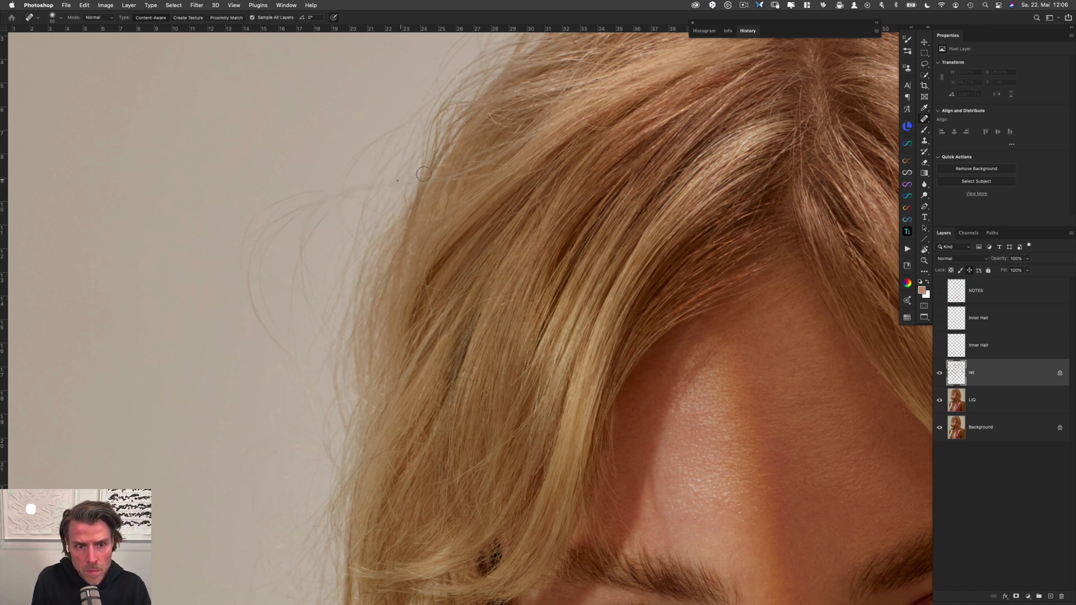
drag(403, 232, 387, 106)
mouse_move(341, 164)
mouse_down()
mouse_move(328, 221)
mouse_move(302, 227)
mouse_move(271, 296)
mouse_move(255, 295)
mouse_move(271, 167)
mouse_move(284, 155)
mouse_move(270, 186)
mouse_move(279, 225)
mouse_up()
mouse_move(277, 184)
mouse_down()
mouse_move(290, 217)
mouse_move(276, 142)
mouse_move(300, 113)
mouse_up()
mouse_move(271, 160)
mouse_down()
mouse_move(305, 116)
mouse_move(271, 159)
mouse_up()
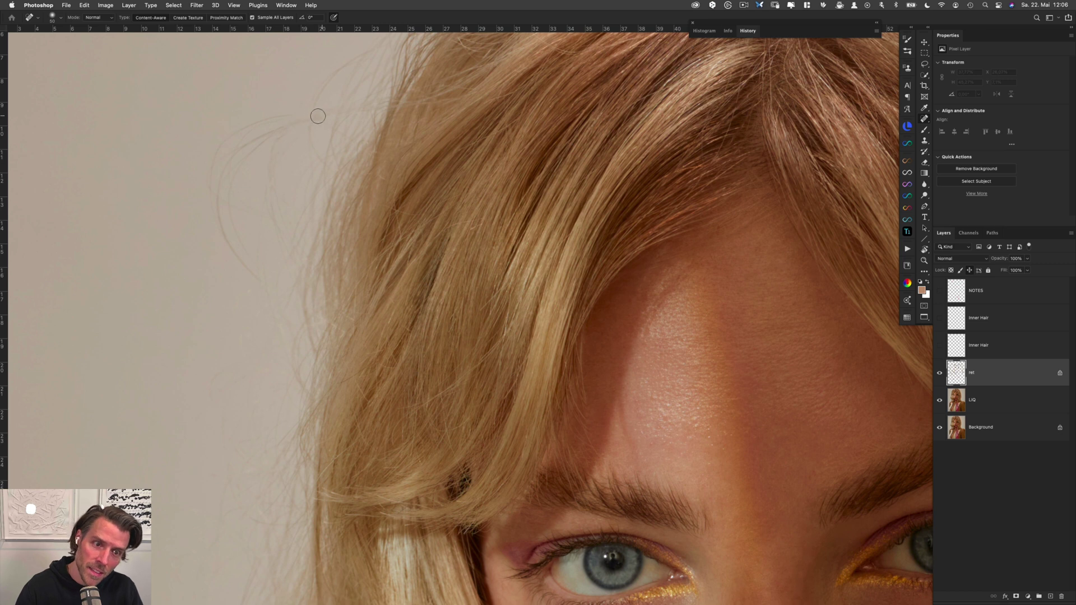
mouse_move(312, 116)
mouse_down()
mouse_move(351, 101)
mouse_move(289, 132)
mouse_move(303, 138)
mouse_move(270, 129)
mouse_move(264, 152)
mouse_move(283, 146)
mouse_up()
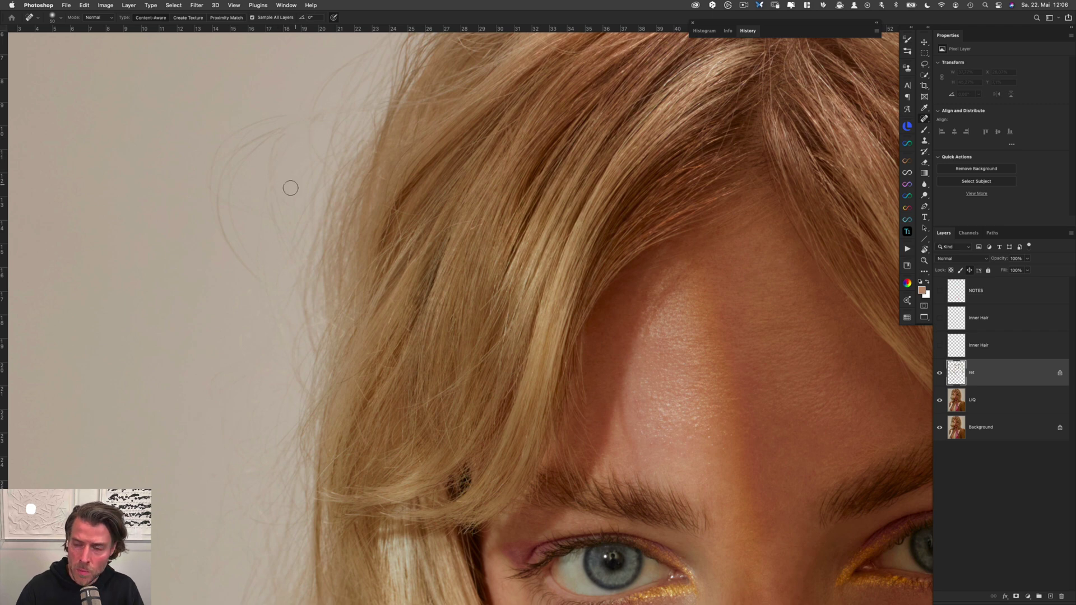
mouse_move(284, 260)
mouse_down()
mouse_move(264, 238)
mouse_move(233, 308)
mouse_move(236, 299)
mouse_move(214, 296)
mouse_up()
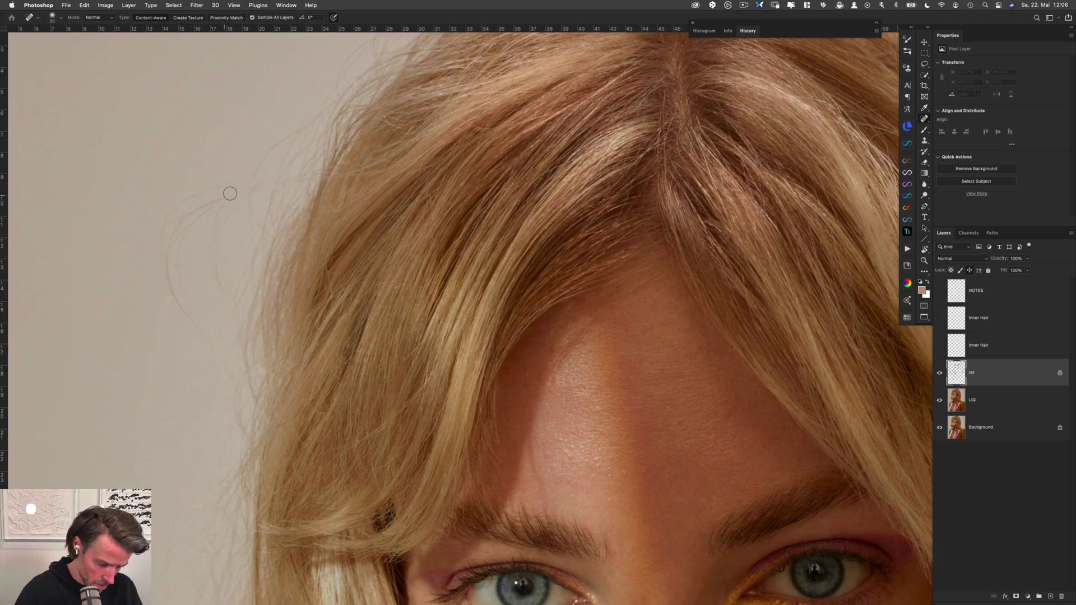
Cover the remaining looping flyaway hairs left of the head with clean backdrop using the Clone Stamp
key(s)
drag(207, 127, 221, 129)
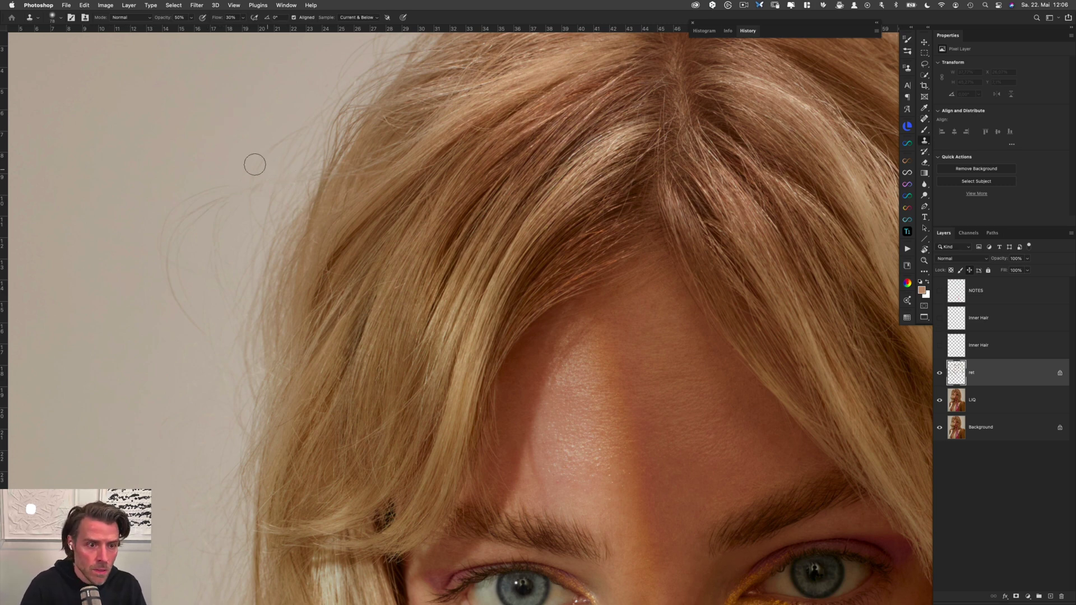
mouse_move(214, 160)
mouse_down()
mouse_move(256, 143)
mouse_move(242, 155)
mouse_up()
alt+click(222, 127)
drag(264, 136, 217, 171)
mouse_move(262, 138)
mouse_down()
mouse_move(221, 168)
mouse_move(262, 138)
mouse_move(246, 149)
mouse_move(260, 150)
mouse_move(171, 214)
mouse_up()
alt+click(266, 117)
mouse_move(208, 182)
mouse_down()
mouse_move(171, 213)
mouse_move(192, 194)
mouse_move(148, 266)
mouse_up()
alt+click(179, 366)
drag(201, 319, 180, 258)
Clone nearby backdrop over the last faint hair traces close to the upper-left edge of the hair
alt+click(255, 127)
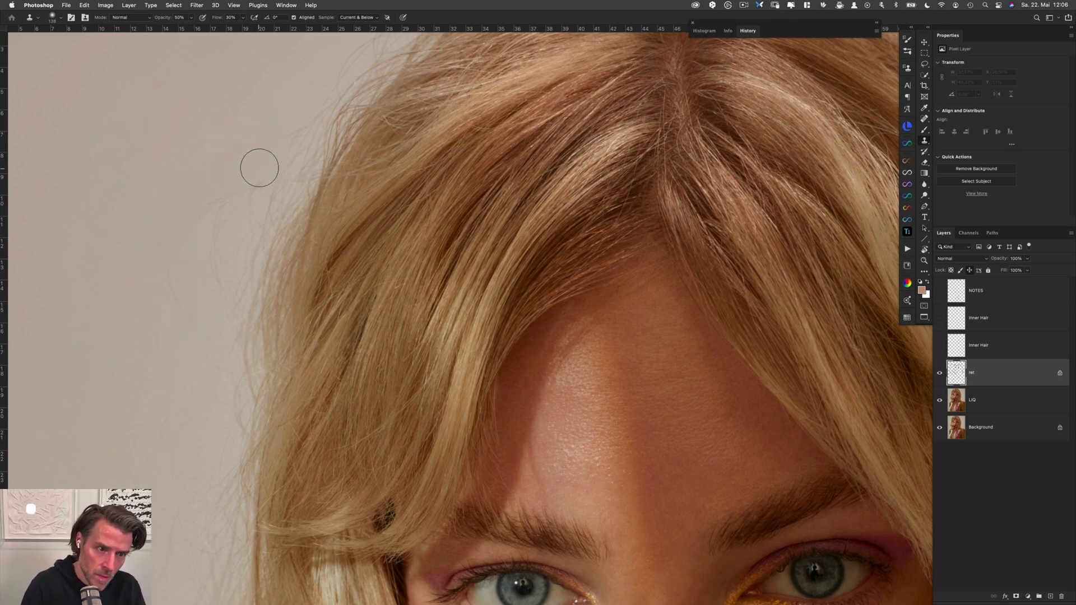
mouse_move(279, 125)
mouse_down()
mouse_move(241, 171)
mouse_move(247, 181)
mouse_move(200, 196)
mouse_up()
alt+click(266, 123)
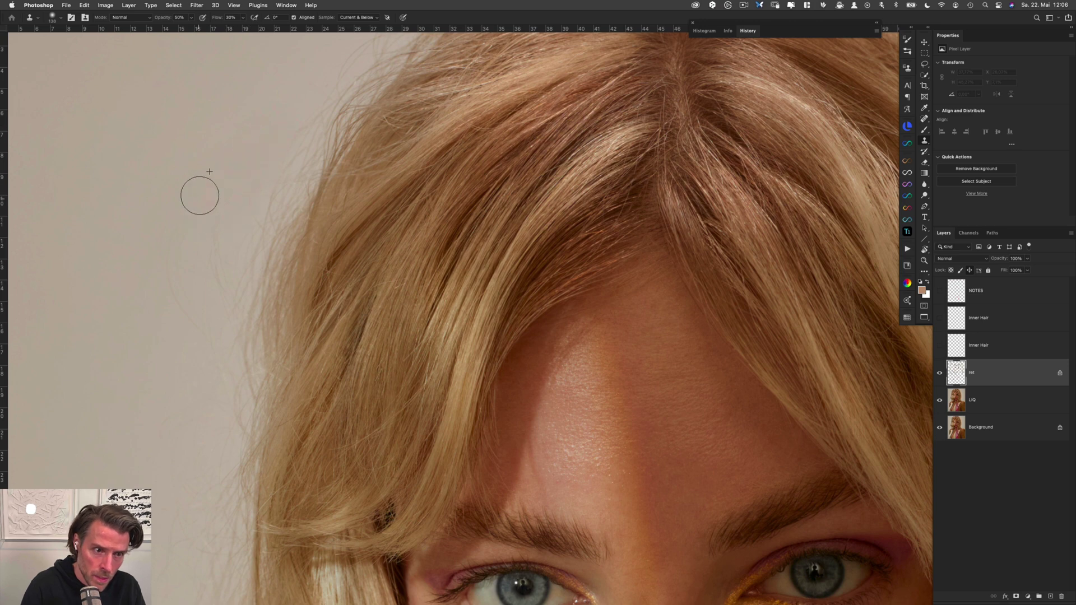
alt+click(175, 148)
drag(281, 179, 254, 173)
Even out the retouched backdrop left of the hair with a larger Clone Stamp brush, resampling from nearby clean areas
mouse_move(250, 130)
ctrl+alt+mouse_down()
mouse_move(273, 131)
mouse_move(264, 126)
ctrl+alt+mouse_up()
key(super+comma)
key(super+comma)
mouse_move(235, 199)
mouse_down()
mouse_move(227, 239)
mouse_move(234, 224)
mouse_up()
alt+click(219, 287)
alt+click(220, 231)
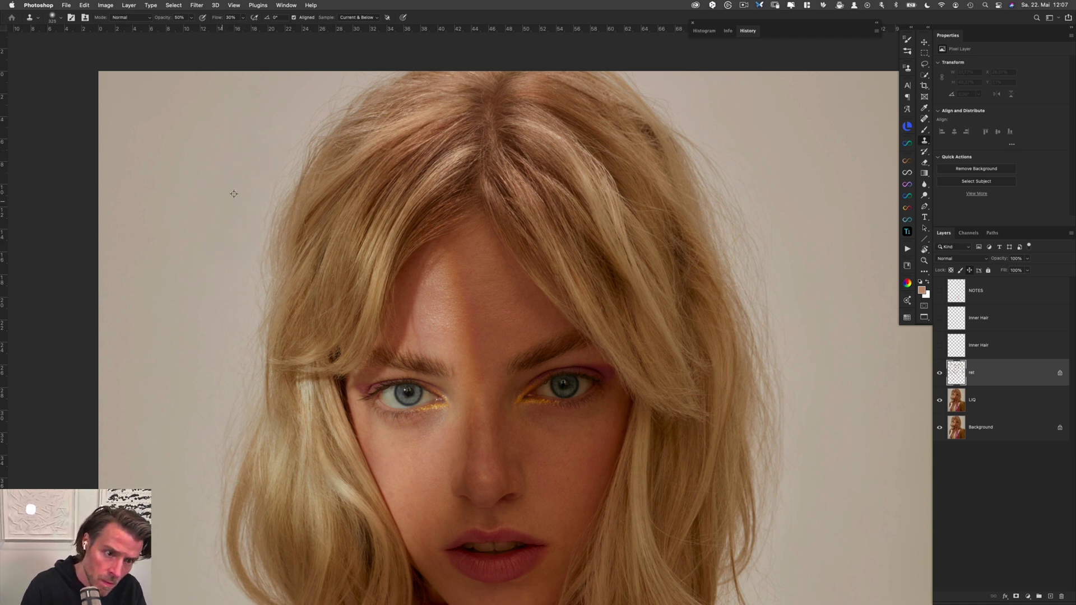
alt+click(233, 192)
drag(259, 166, 257, 156)
alt+click(210, 221)
drag(229, 267, 226, 269)
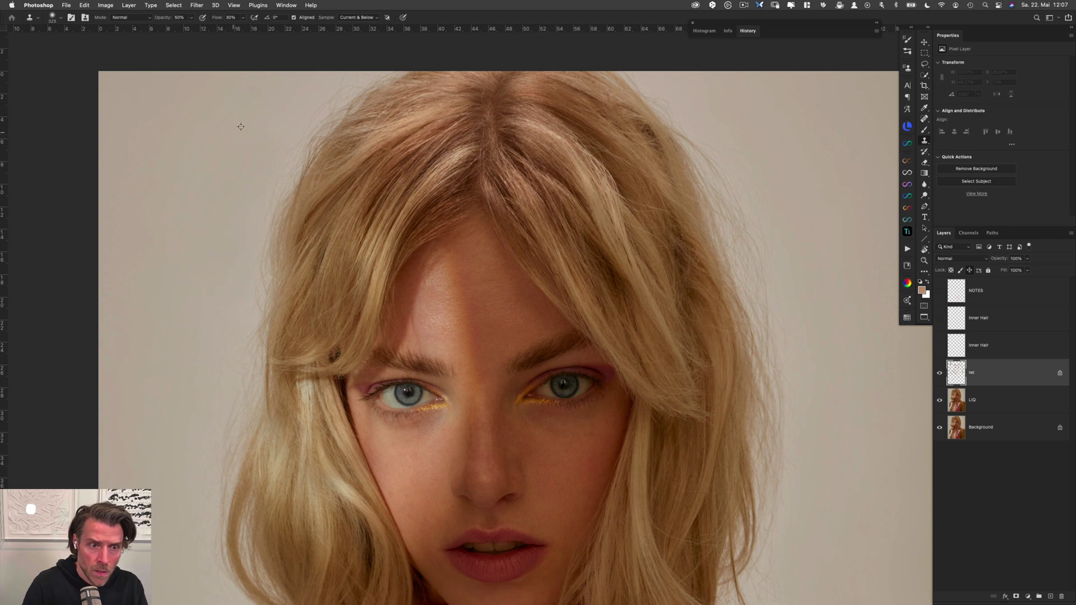
drag(241, 127, 228, 226)
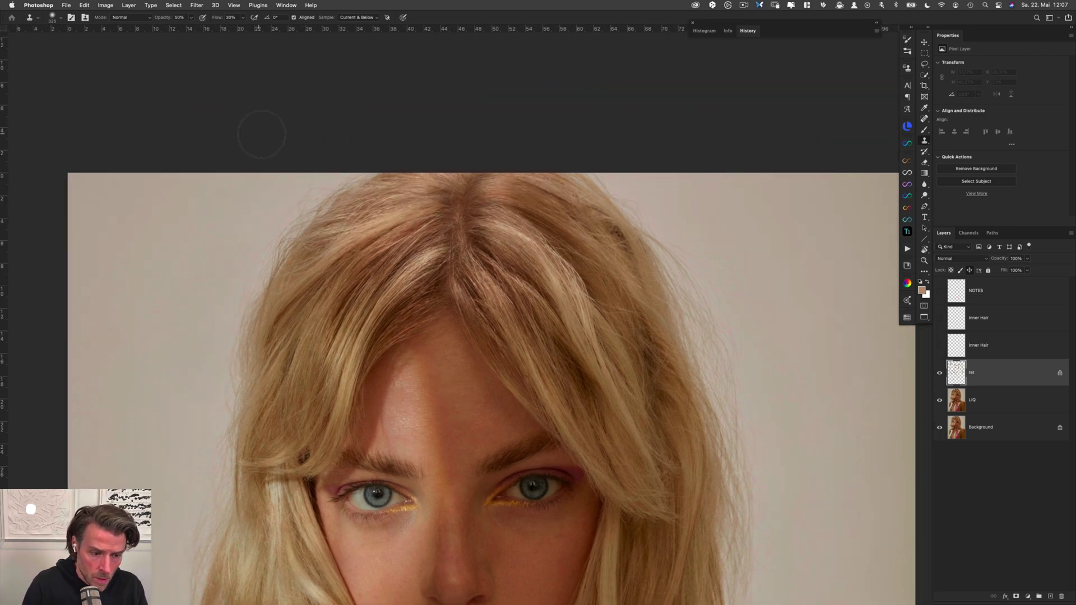
Heal the small flyaway hairs and backdrop flaws around the upper-left hair outline with the Spot Healing Brush
key(j)
super+click(323, 178)
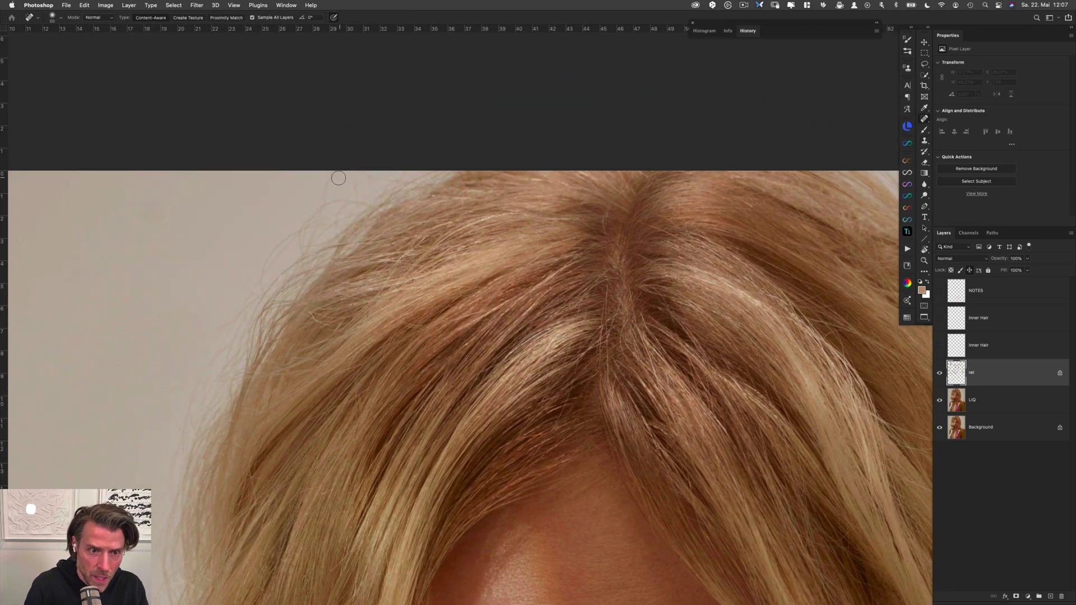
drag(154, 209, 143, 214)
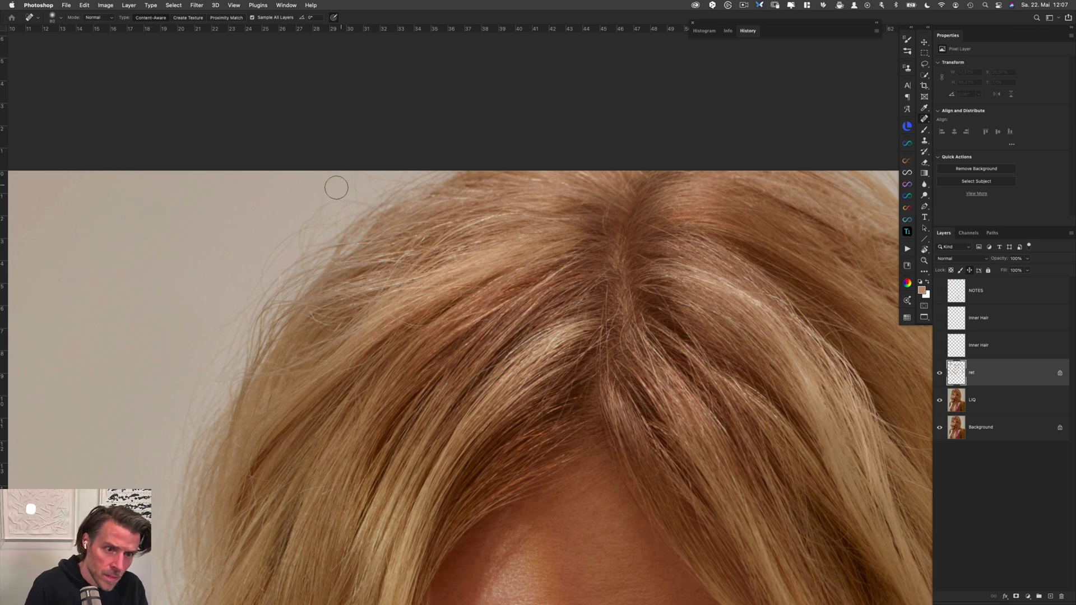
mouse_move(318, 203)
mouse_down()
mouse_move(347, 165)
mouse_move(414, 186)
mouse_up()
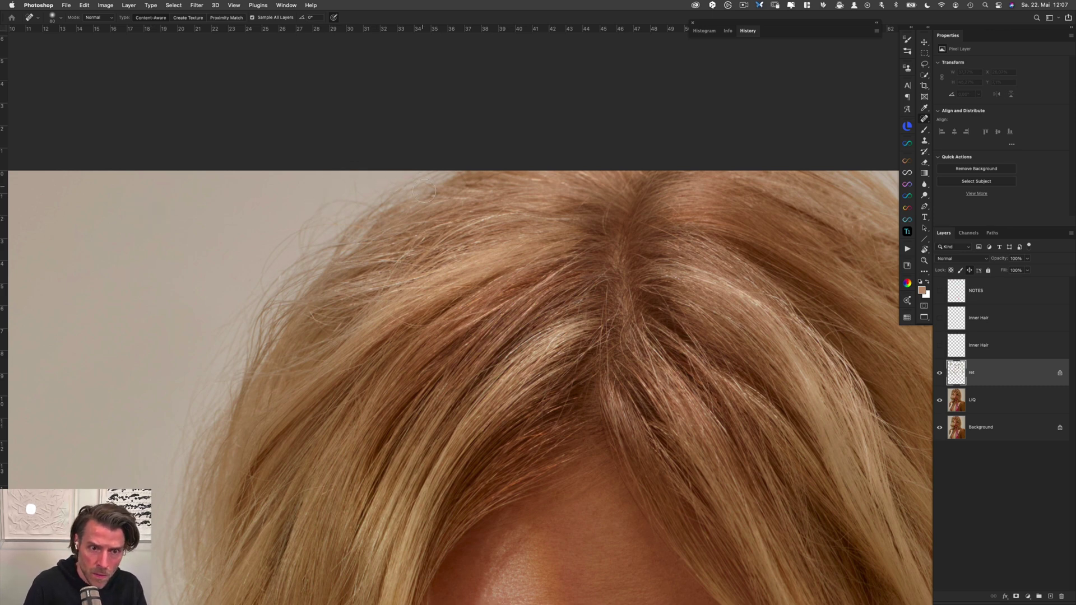
Heal the stray strands along the left side of the hair beside the forehead
scroll(410, 272, down, 10)
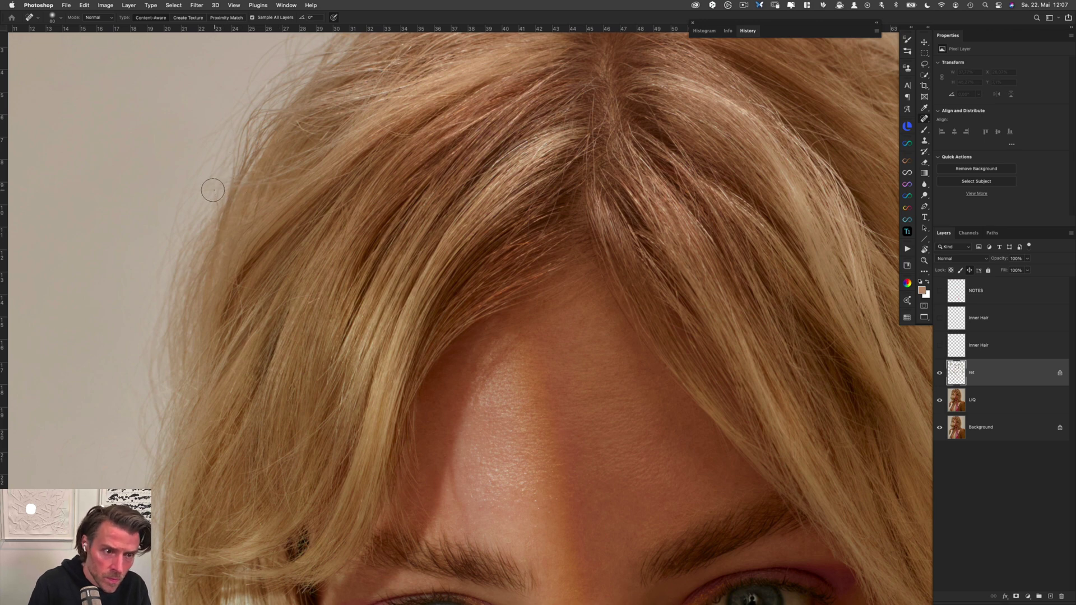
scroll(241, 179, down, 5)
mouse_move(248, 166)
mouse_down()
mouse_move(236, 136)
mouse_move(232, 181)
mouse_up()
drag(306, 203, 315, 134)
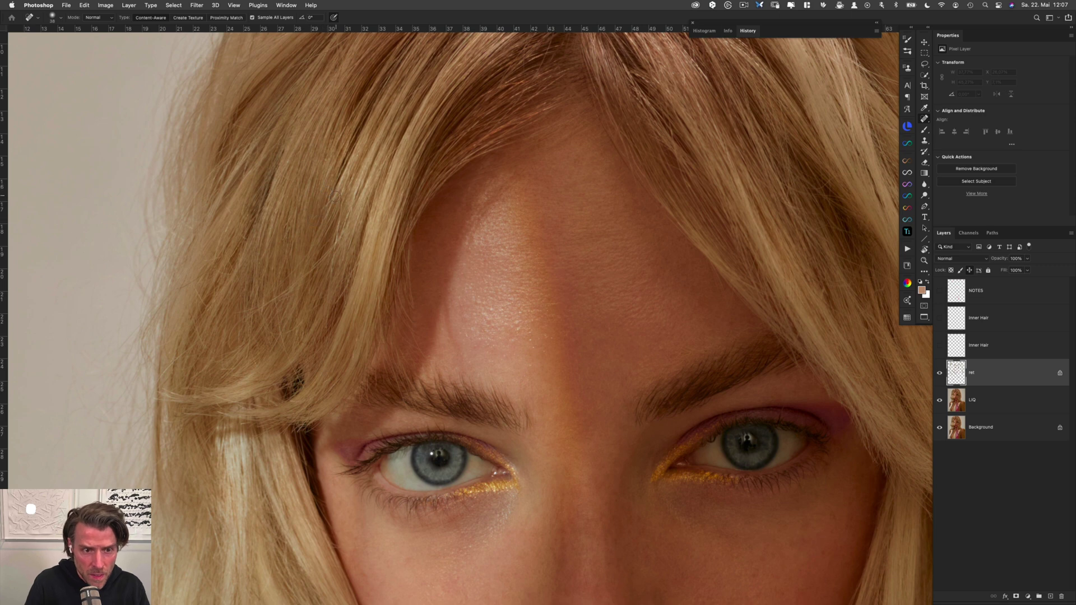
Heal the stray hairs on the left outline at brow level and the strand crossing the hair above the dark gap
scroll(334, 197, down, 5)
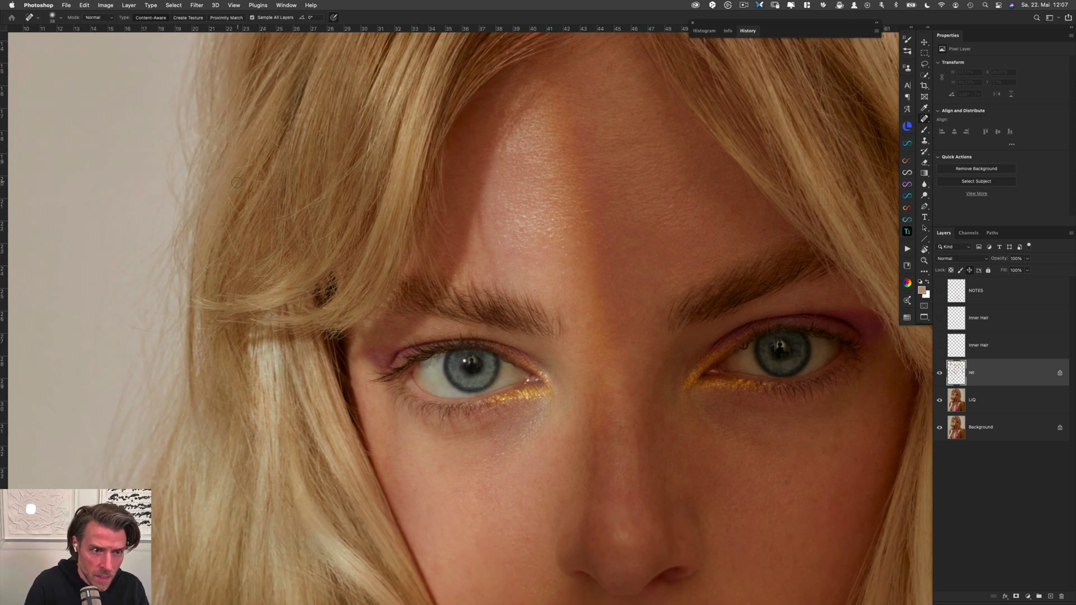
drag(266, 121, 248, 159)
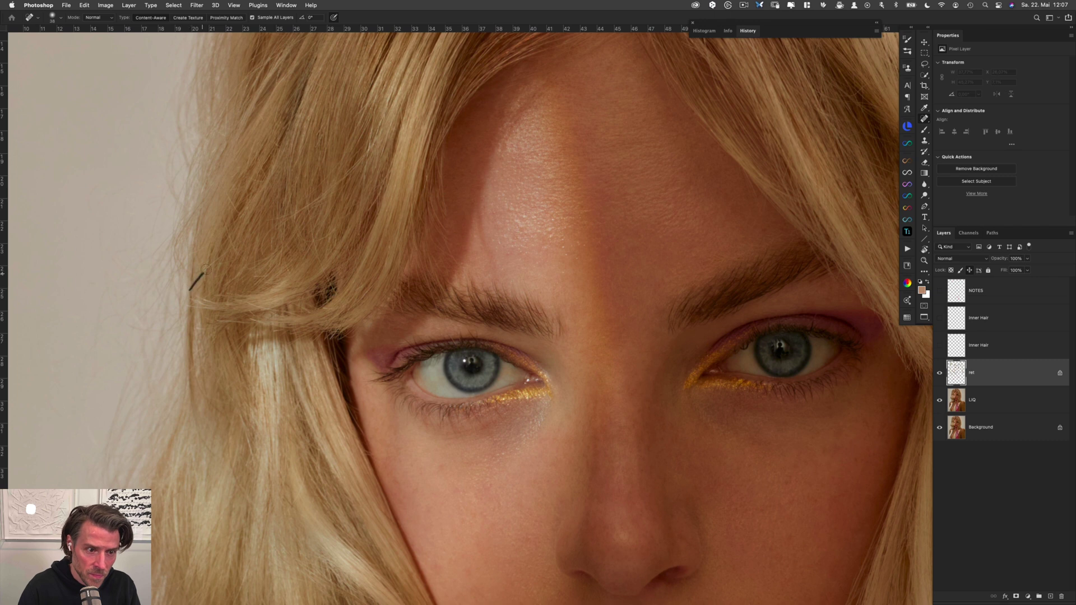
drag(206, 271, 224, 253)
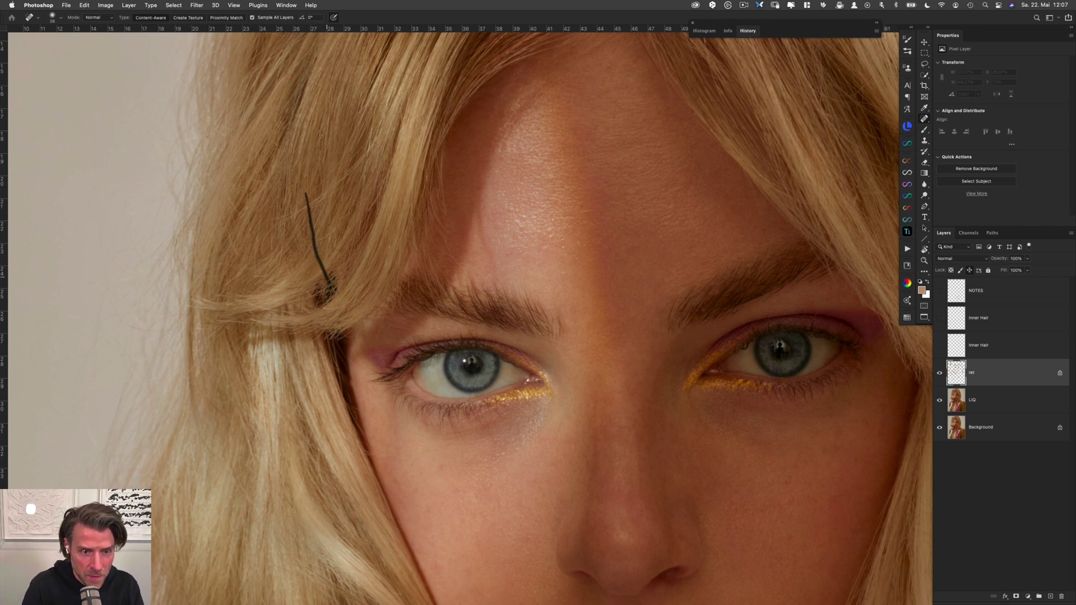
drag(341, 302, 342, 303)
Heal the loose hairs on the outer edge of the left curl beside the cheek
drag(284, 449, 272, 256)
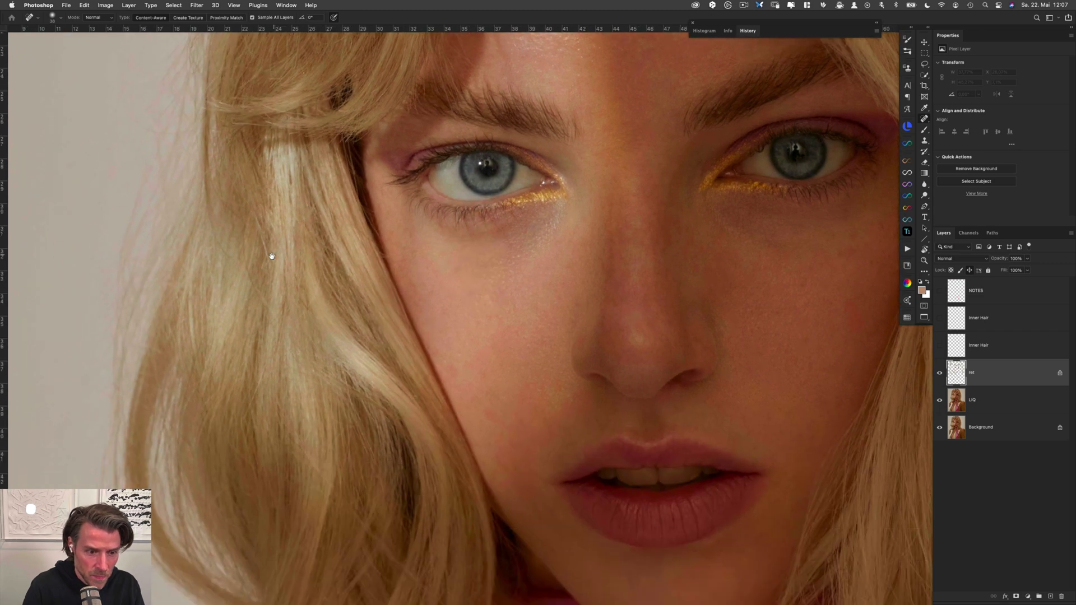
drag(368, 374, 353, 156)
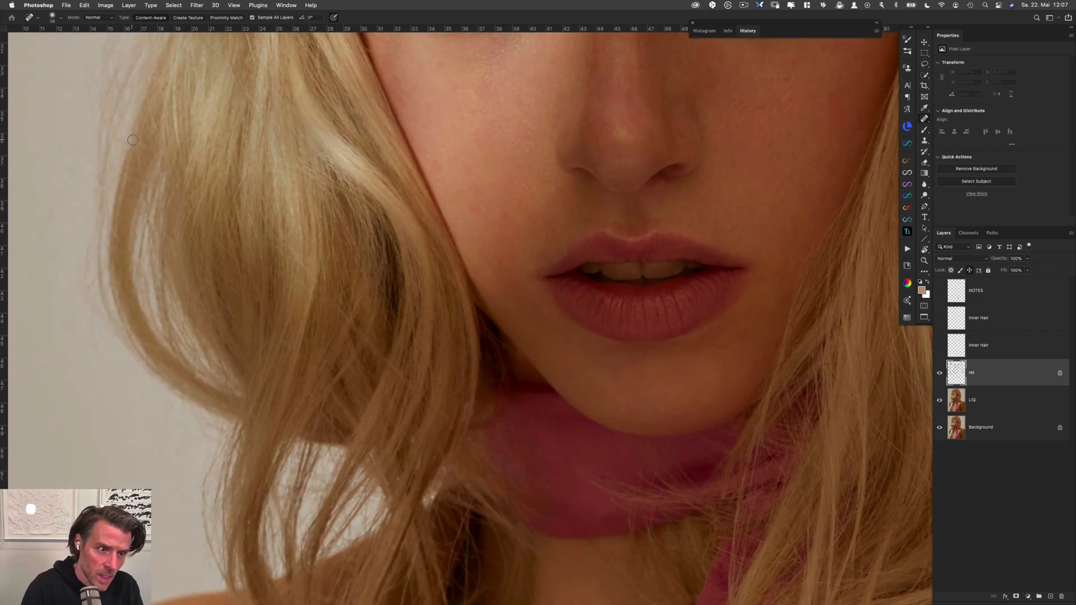
drag(124, 177, 149, 186)
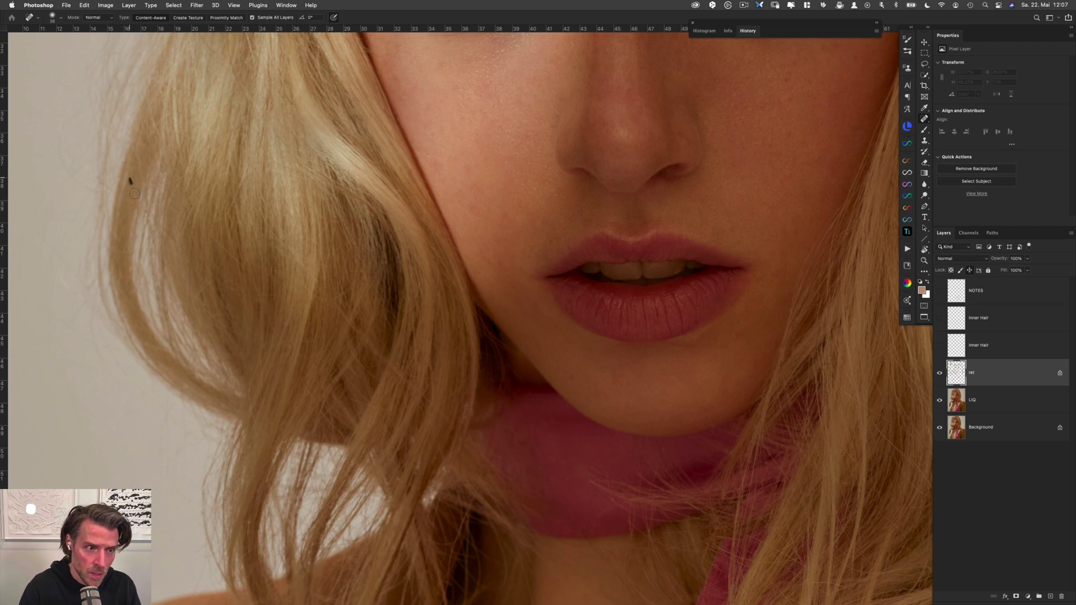
drag(137, 155, 140, 182)
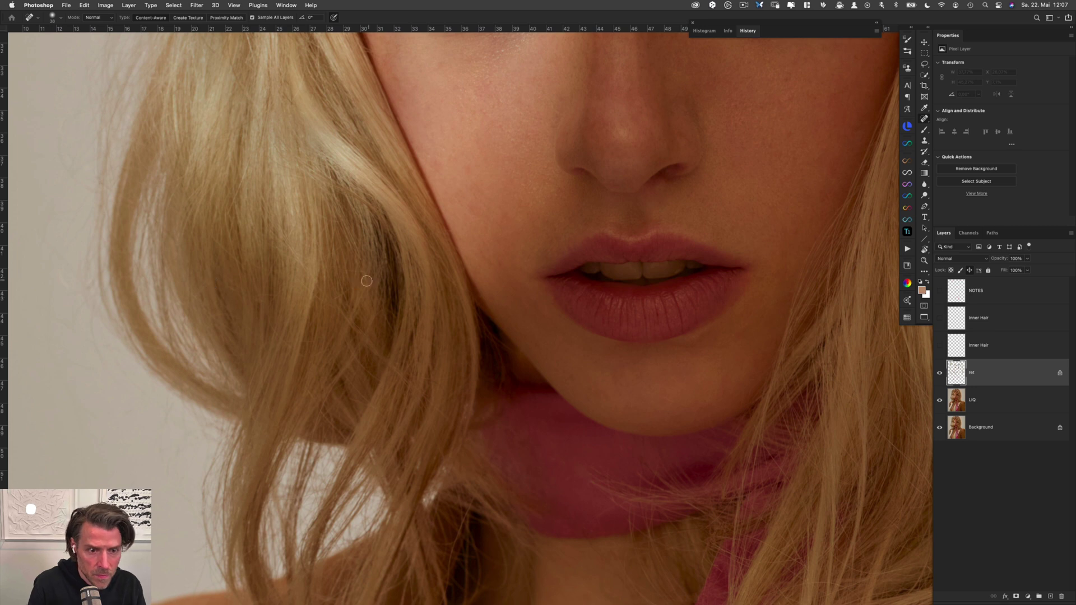
Heal the crossing strands in the lower left curls just above the bright backdrop gap over the shoulder
drag(377, 342, 338, 181)
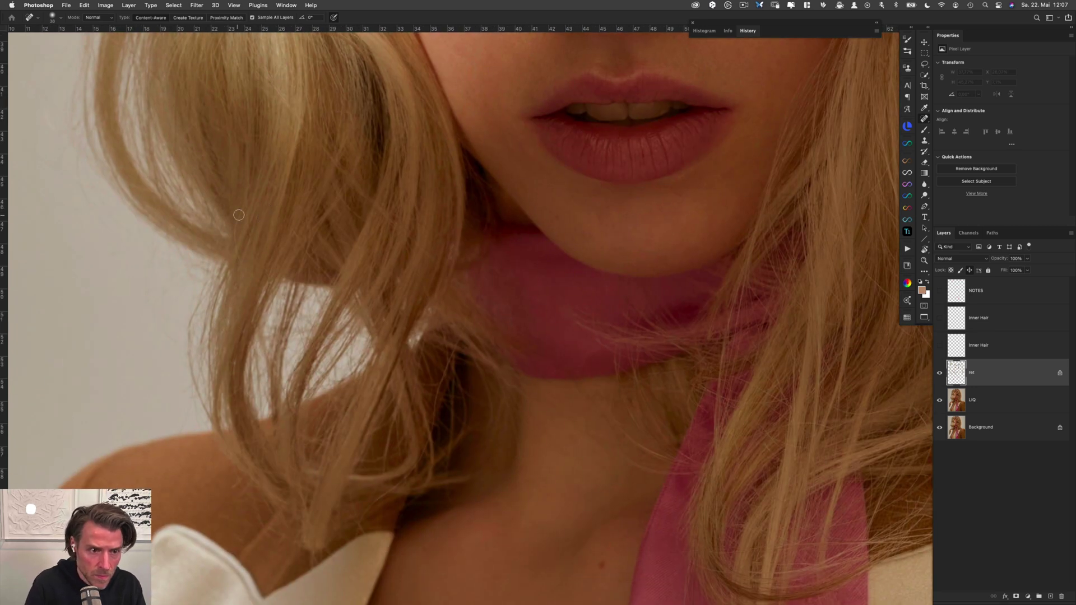
mouse_move(236, 219)
mouse_down()
mouse_move(238, 255)
mouse_move(261, 284)
mouse_up()
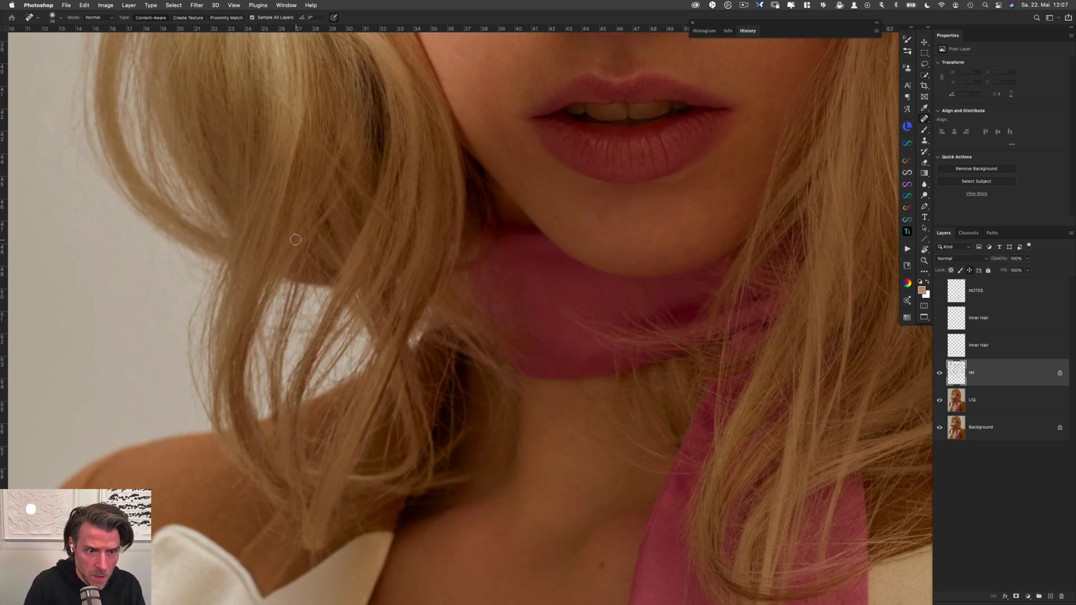
drag(292, 229, 308, 256)
drag(301, 208, 307, 240)
Heal the diagonal strands crossing the left lock of hair beside the chin and the pink scarf
drag(481, 356, 437, 301)
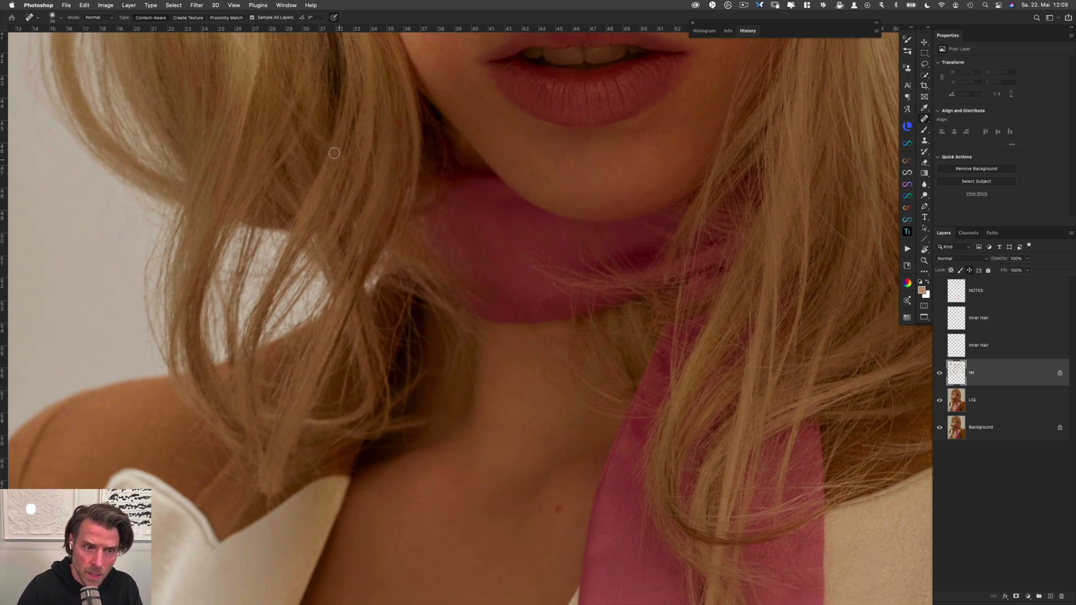
drag(333, 148, 397, 205)
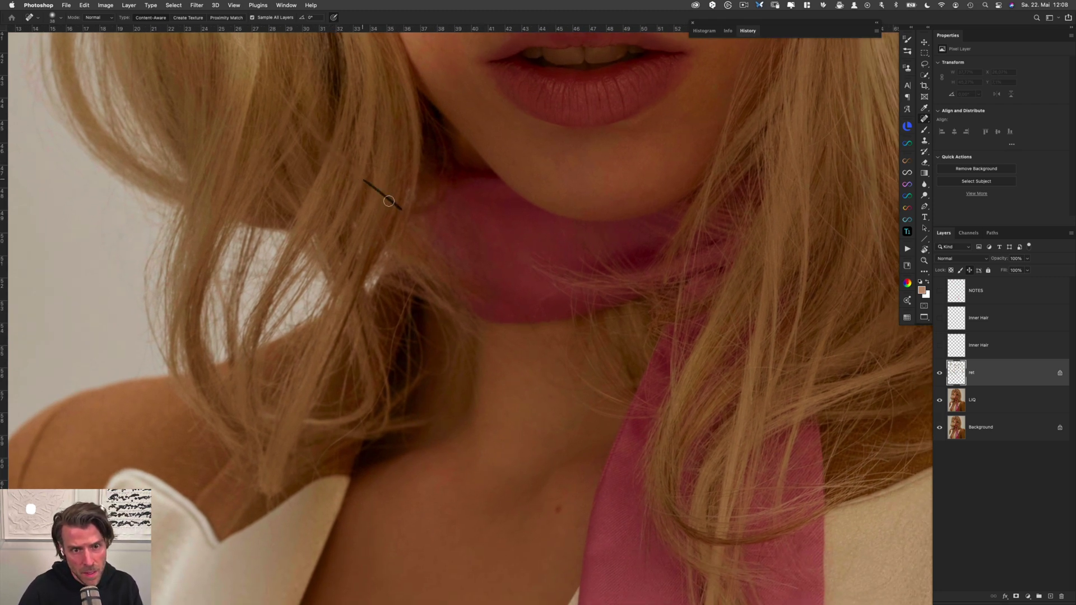
drag(290, 102, 346, 167)
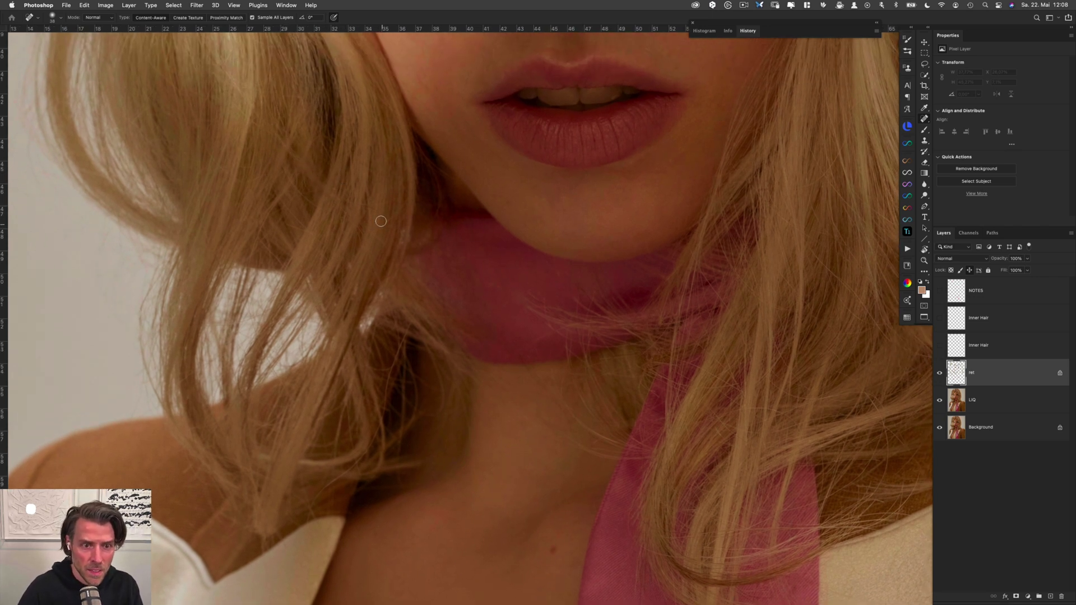
drag(357, 203, 385, 217)
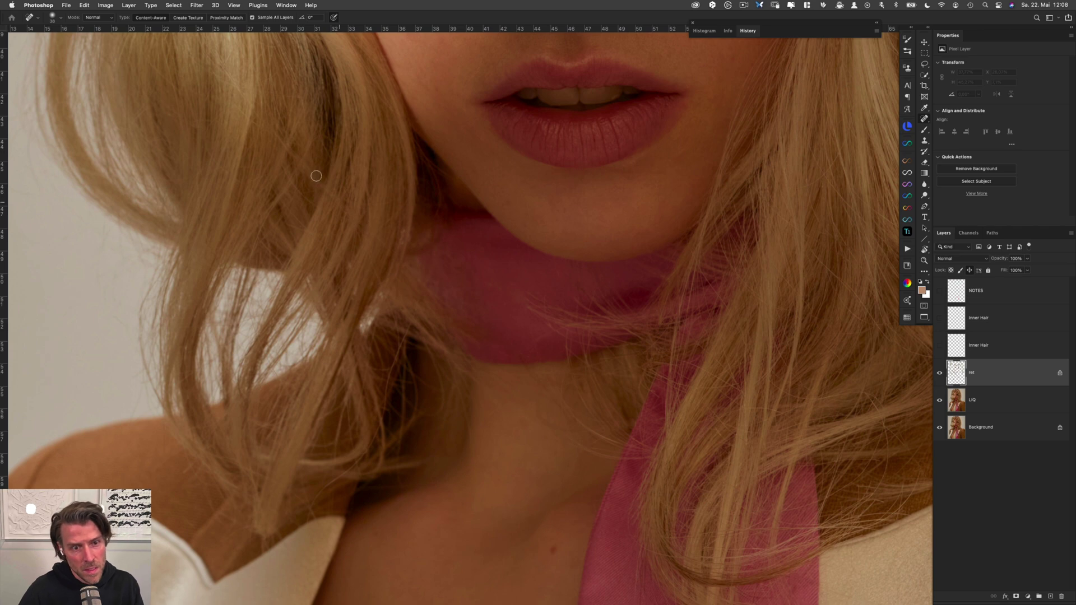
drag(358, 196, 358, 259)
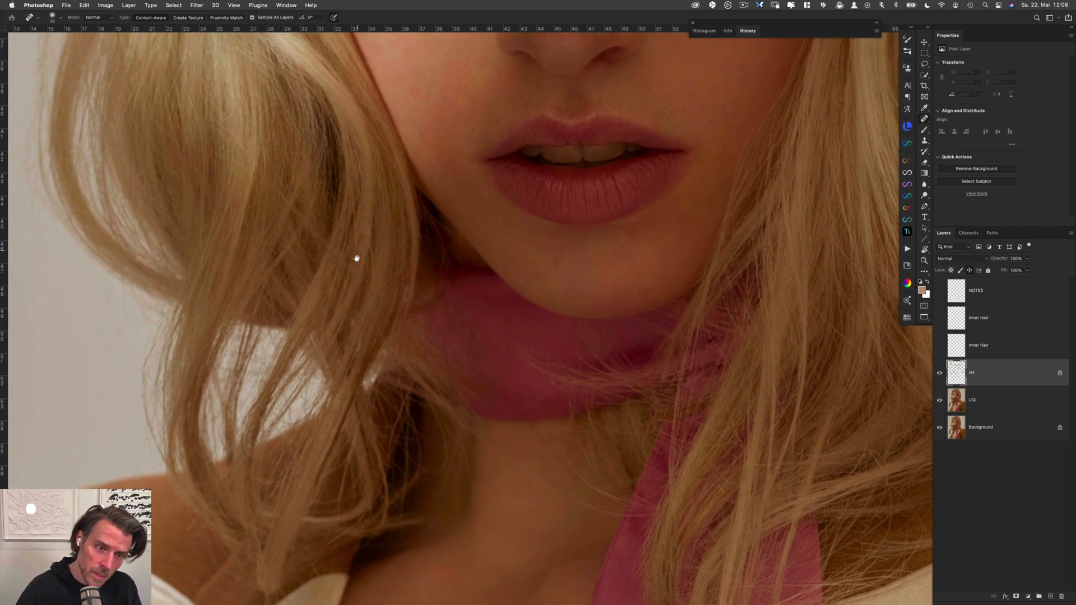
drag(359, 204, 331, 205)
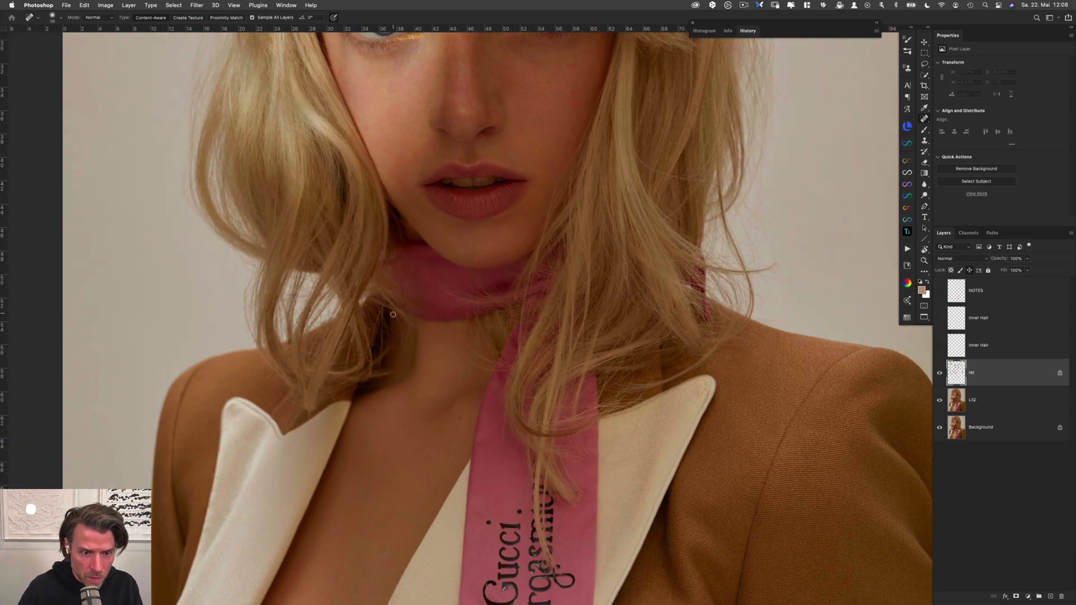
drag(371, 323, 403, 317)
mouse_move(400, 255)
mouse_down()
mouse_move(359, 394)
mouse_move(288, 465)
mouse_move(277, 498)
mouse_up()
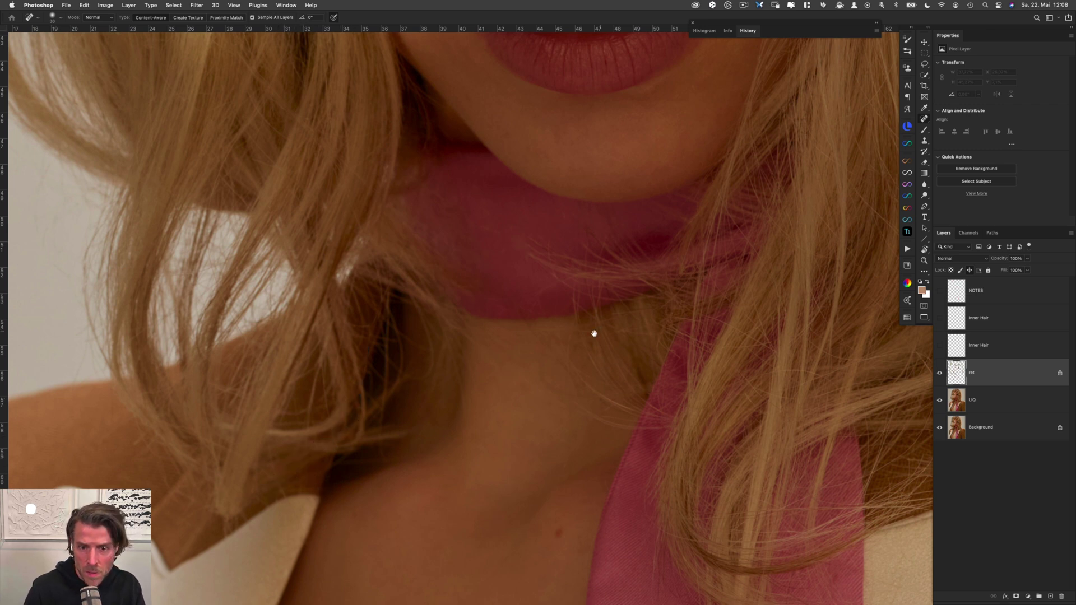
Heal the diagonal strands crossing the upper part of the right lock where it falls over the pink scarf
drag(594, 333, 512, 344)
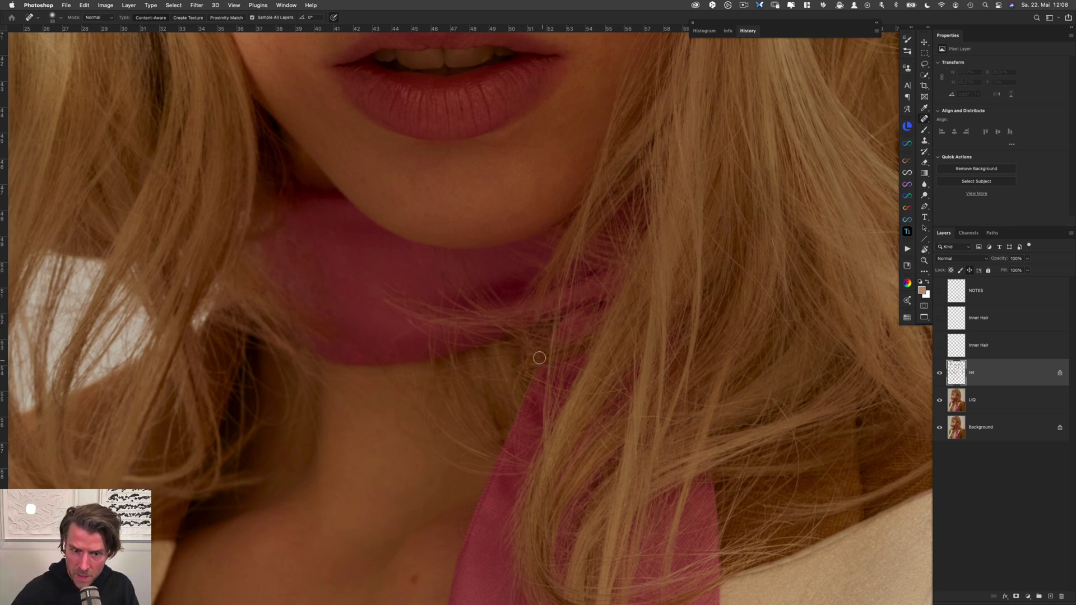
mouse_move(536, 365)
mouse_down()
mouse_move(557, 367)
mouse_move(544, 384)
mouse_move(572, 390)
mouse_move(630, 383)
mouse_move(626, 363)
mouse_up()
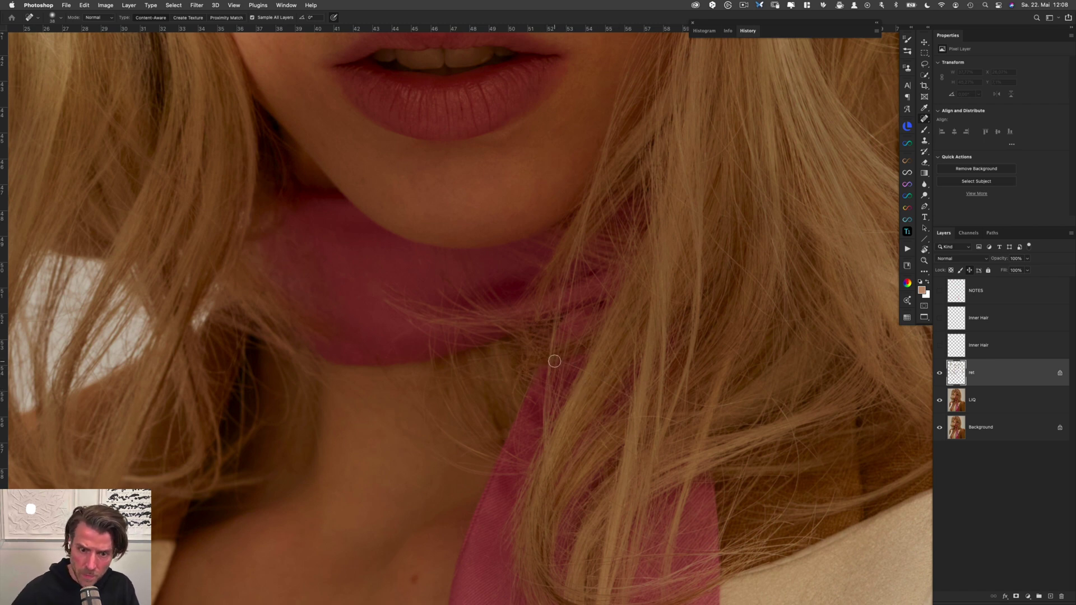
drag(555, 361, 627, 396)
drag(572, 336, 630, 397)
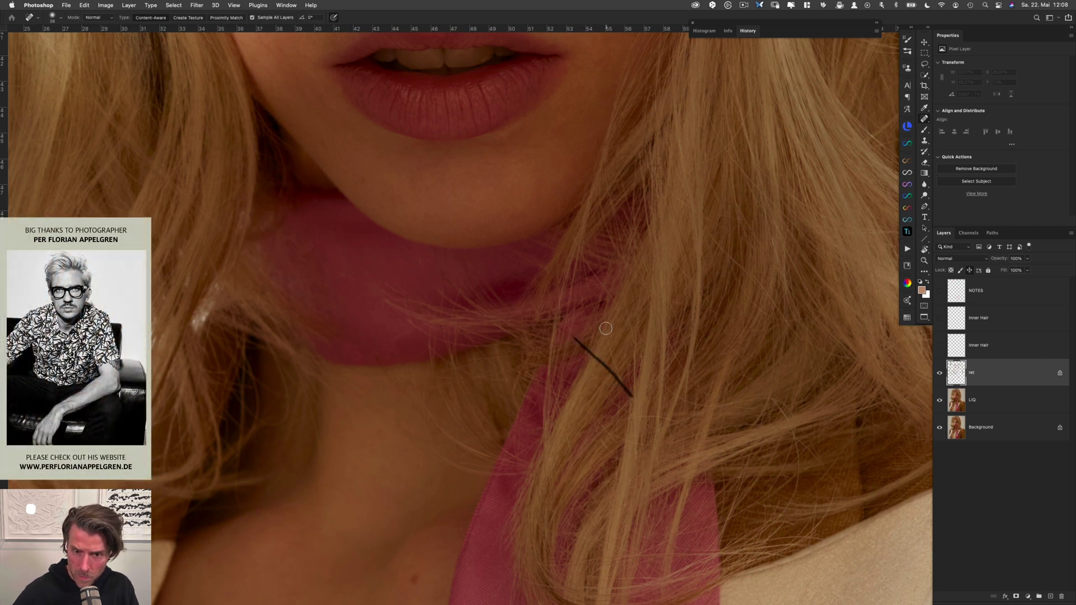
drag(606, 332, 629, 393)
Heal the loose strands crossing the lower right lock between the hanging scarf end and the brown jacket
drag(626, 485, 575, 364)
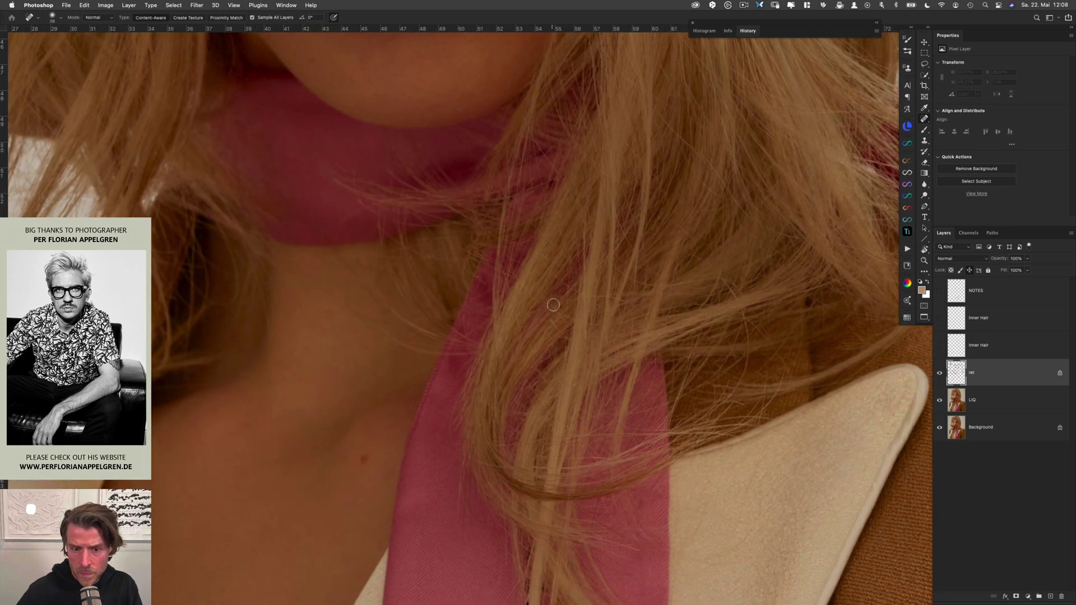
mouse_move(548, 300)
mouse_down()
mouse_move(573, 326)
mouse_move(566, 336)
mouse_move(595, 296)
mouse_move(637, 308)
mouse_up()
mouse_move(616, 266)
mouse_down()
mouse_move(675, 283)
mouse_move(709, 277)
mouse_up()
drag(676, 228, 696, 249)
Heal the short strands crossing the shadowed hair just above the cream collar
drag(507, 248, 434, 309)
drag(512, 495, 469, 431)
drag(516, 334, 465, 452)
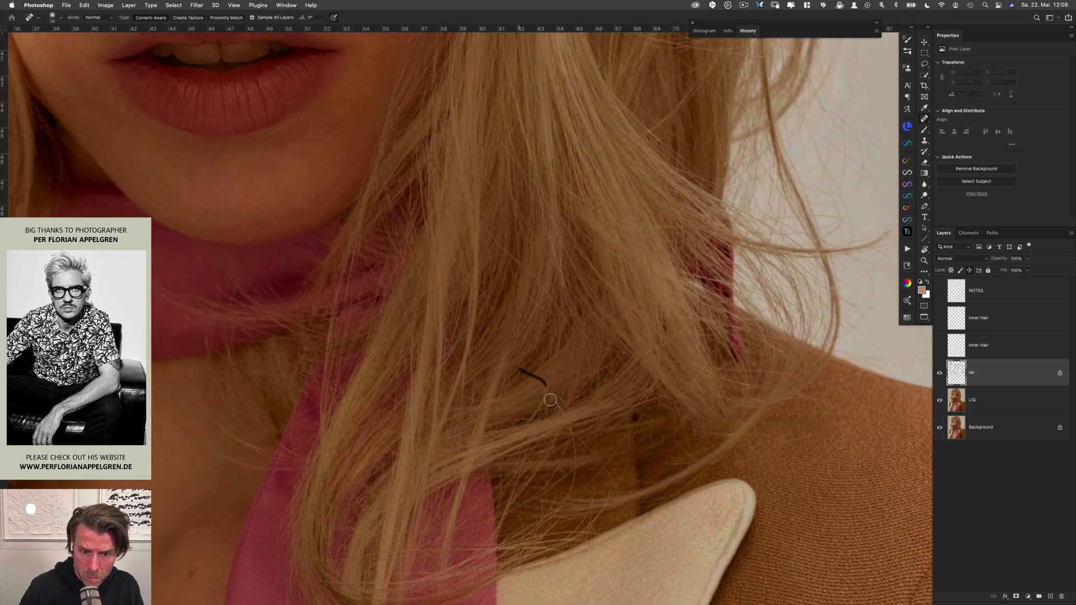
drag(545, 390, 571, 436)
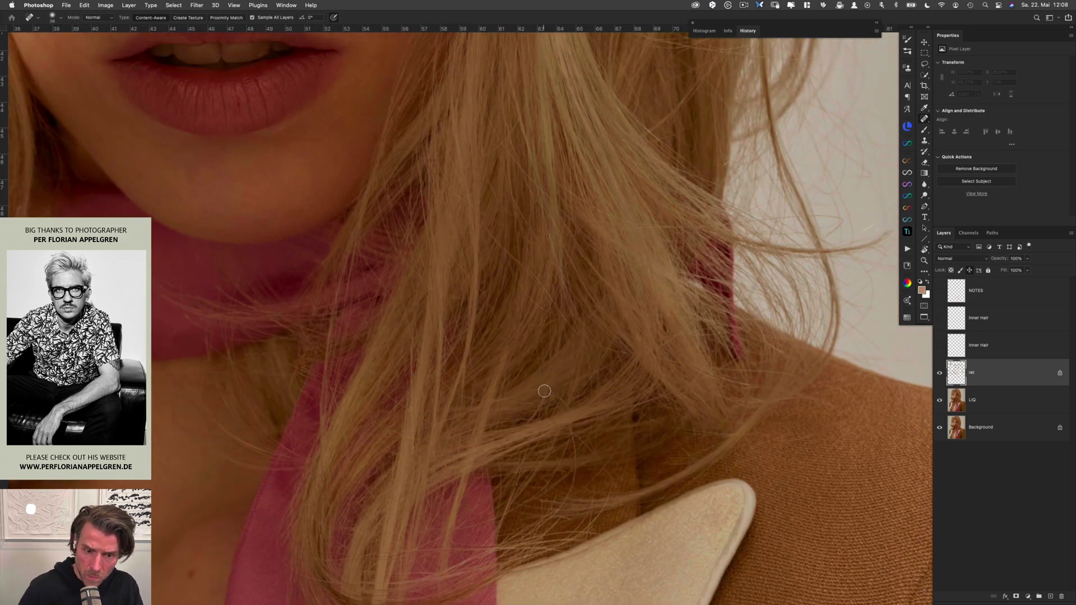
mouse_move(557, 397)
mouse_down()
mouse_move(575, 426)
mouse_move(569, 411)
mouse_up()
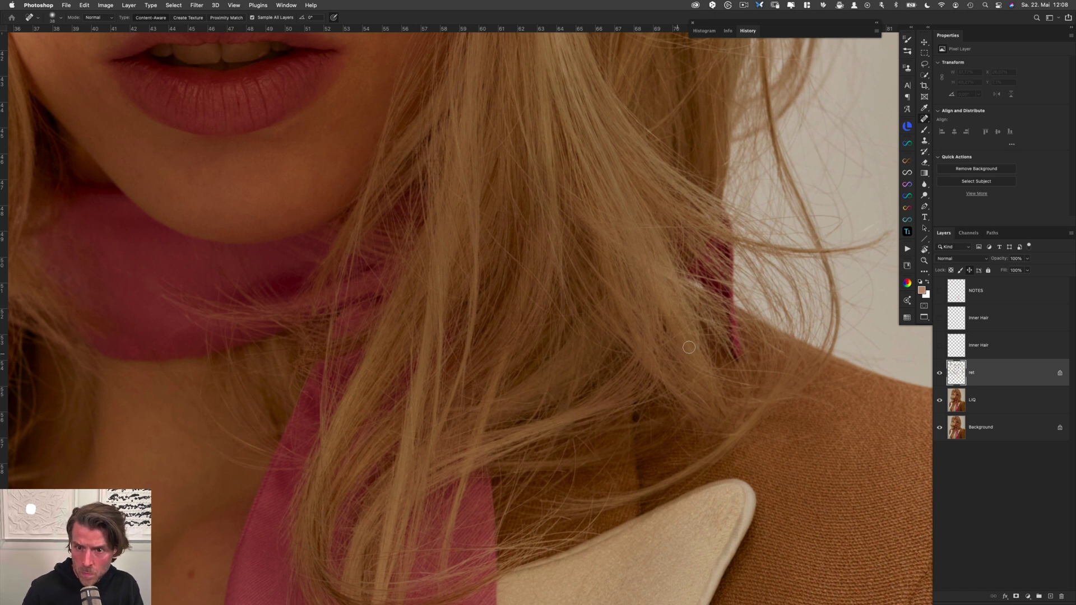
Heal the horizontal strand crossing the right hair just above the dark pink scarf edge at the neck
scroll(689, 347, right, 5)
scroll(689, 348, up, 3)
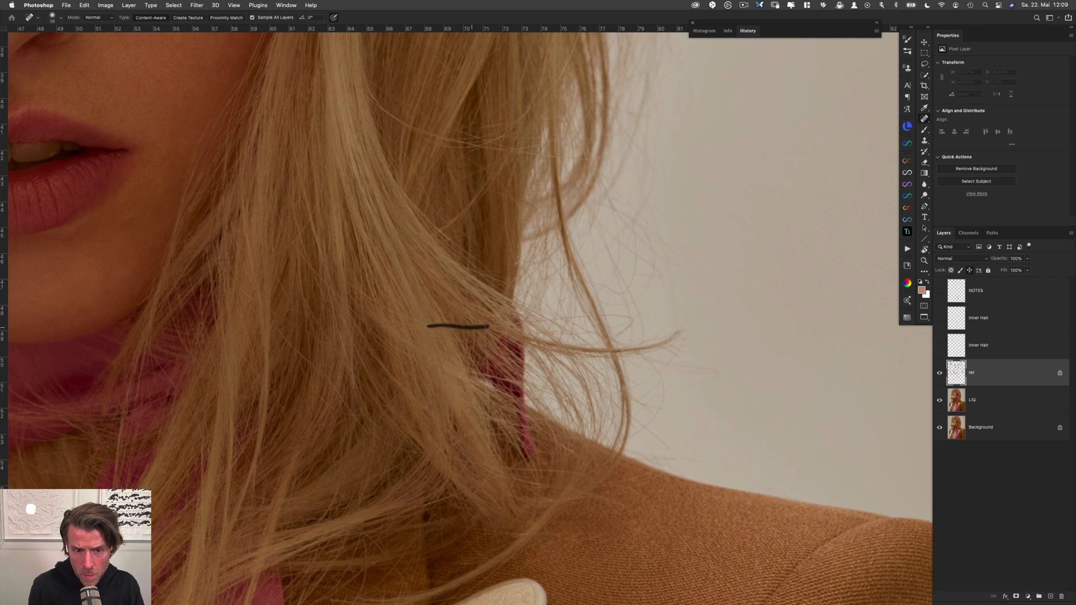
mouse_move(489, 327)
mouse_down()
mouse_move(617, 316)
mouse_move(612, 342)
mouse_move(612, 321)
mouse_move(569, 329)
mouse_up()
mouse_move(515, 263)
mouse_down()
mouse_move(487, 280)
mouse_move(507, 314)
mouse_move(499, 385)
mouse_move(571, 211)
mouse_up()
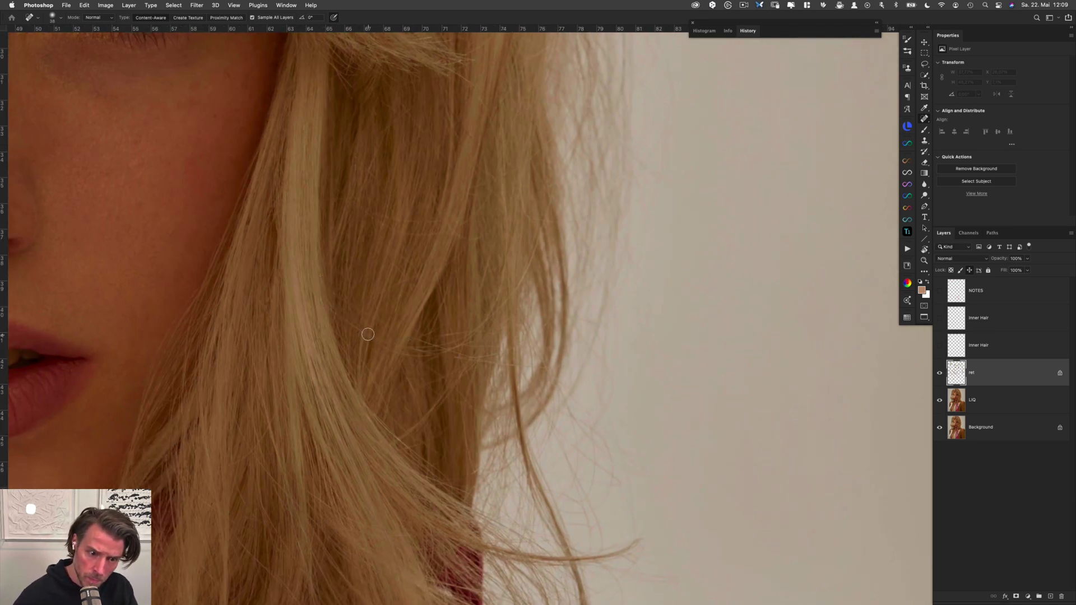
Heal the thin horizontal hairs crossing the right hair at mouth level, out to the backdrop edge
drag(365, 334, 510, 371)
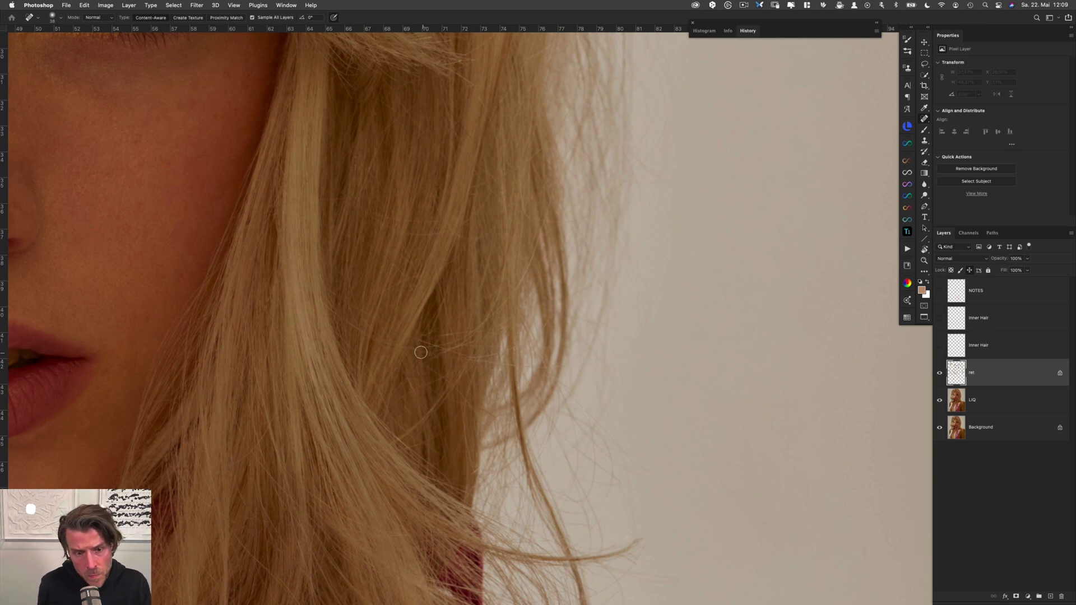
mouse_move(423, 353)
mouse_down()
mouse_move(462, 358)
mouse_move(402, 344)
mouse_move(486, 359)
mouse_up()
drag(419, 339, 563, 367)
drag(561, 366, 482, 358)
mouse_move(439, 331)
mouse_down()
mouse_move(490, 328)
mouse_move(419, 352)
mouse_up()
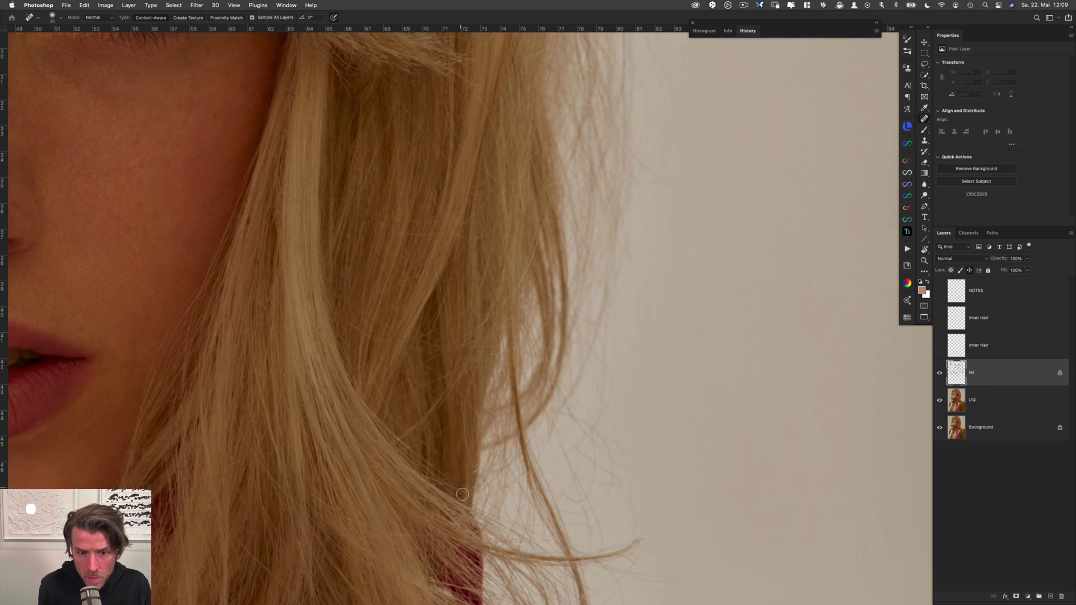
Heal the crossing hairs and frayed tips of the swept fringe lock beside the eye
scroll(491, 330, up, 5)
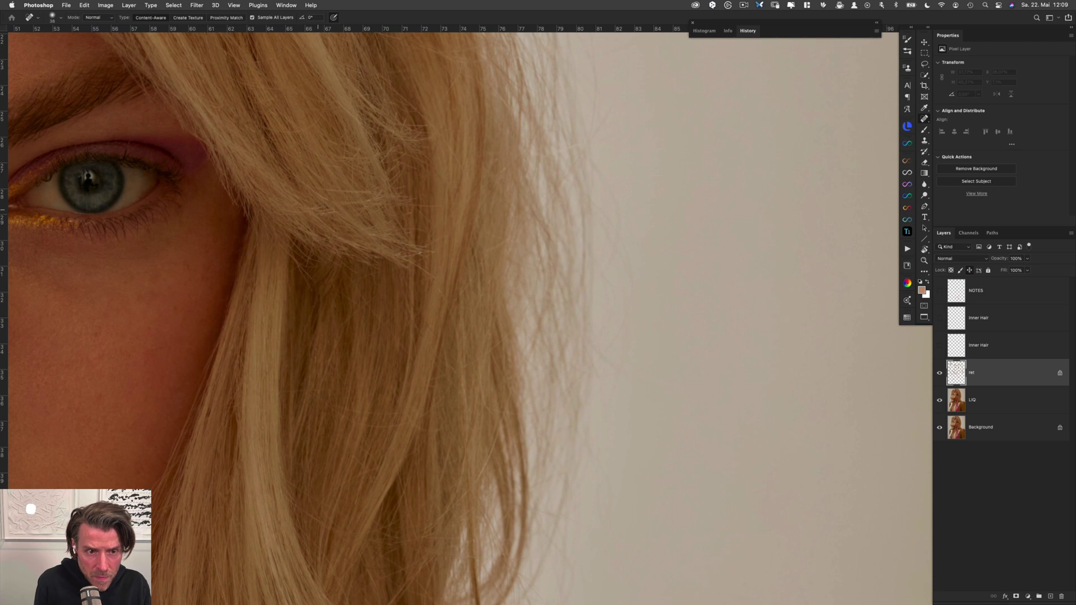
drag(319, 212, 372, 192)
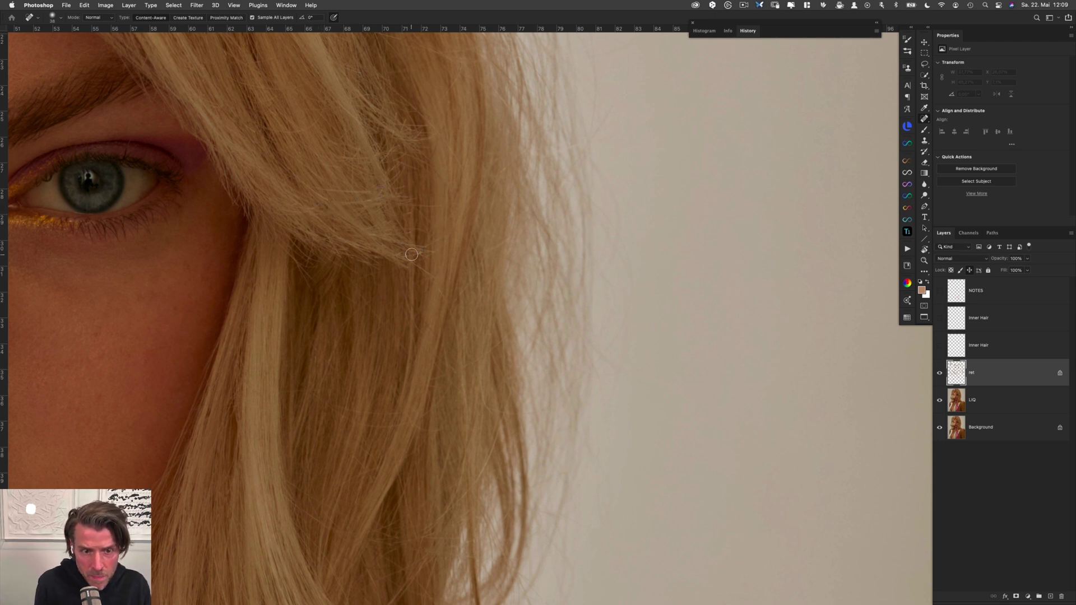
mouse_move(409, 258)
mouse_down()
mouse_move(448, 281)
mouse_move(428, 271)
mouse_move(441, 281)
mouse_move(411, 297)
mouse_move(474, 425)
mouse_up()
drag(425, 243, 433, 353)
Heal the stray hairs above the bright highlighted strand on the right side of the crown
mouse_move(444, 308)
mouse_down()
mouse_move(572, 398)
mouse_move(648, 365)
mouse_move(681, 379)
mouse_move(666, 363)
mouse_up()
drag(563, 238, 593, 377)
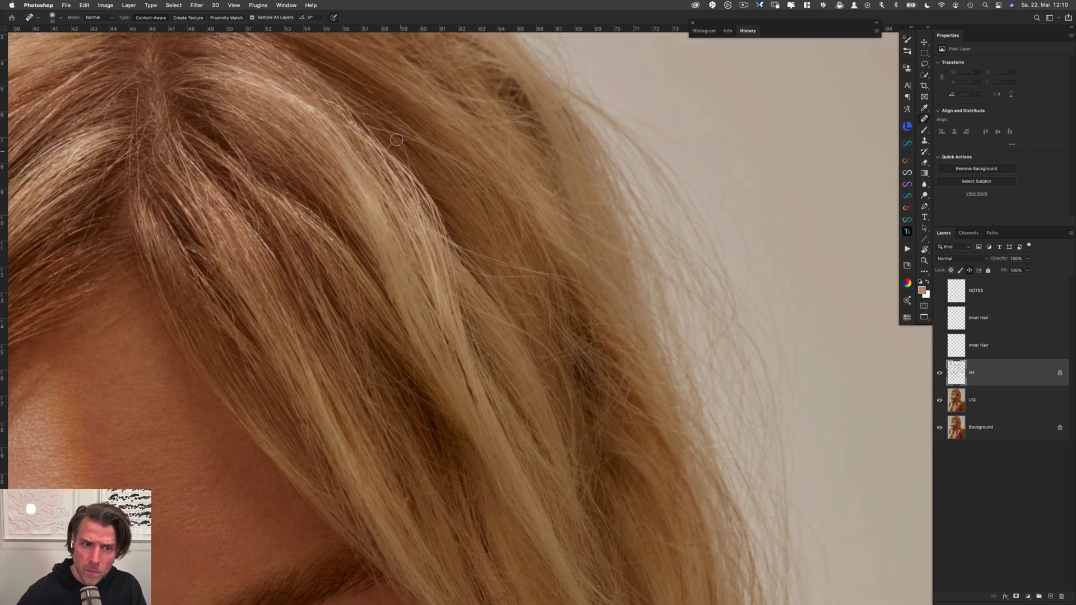
drag(415, 141, 422, 140)
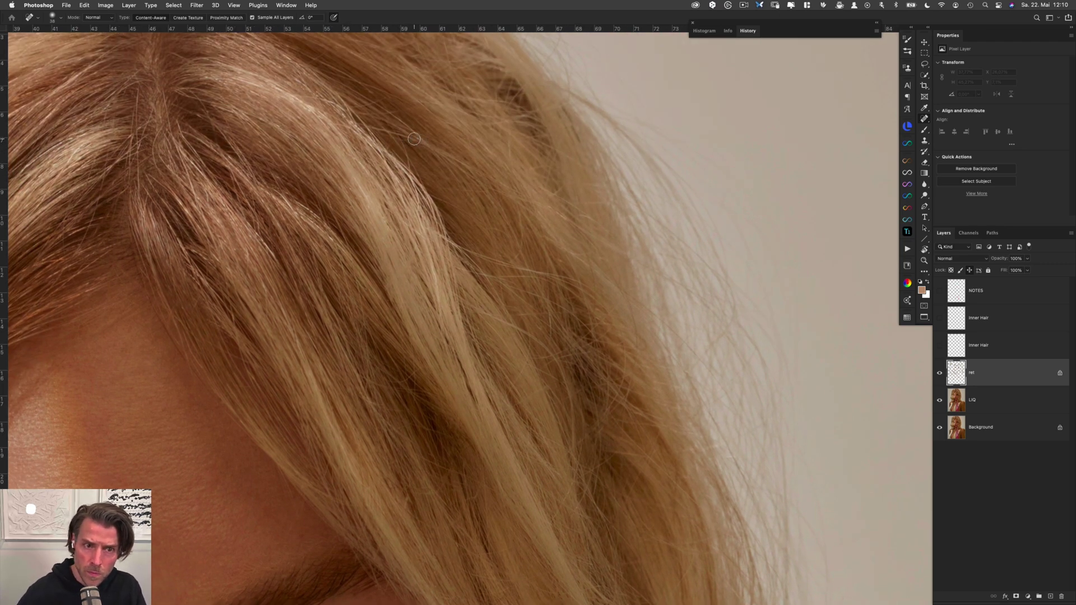
drag(378, 101, 380, 99)
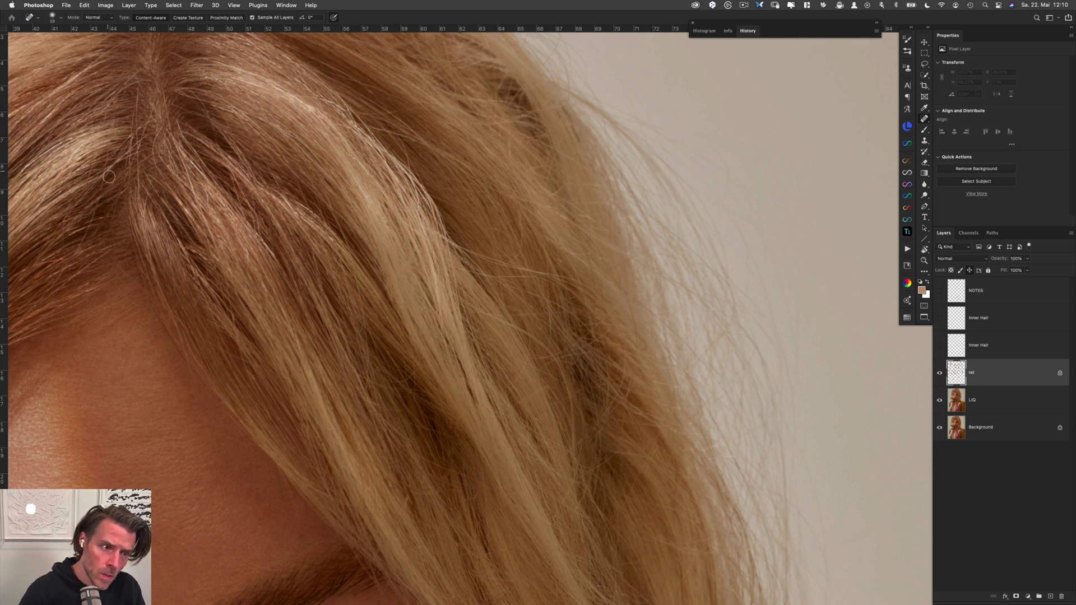
Heal the crossing hair in the reddish lock just right of the parting
drag(118, 203, 162, 214)
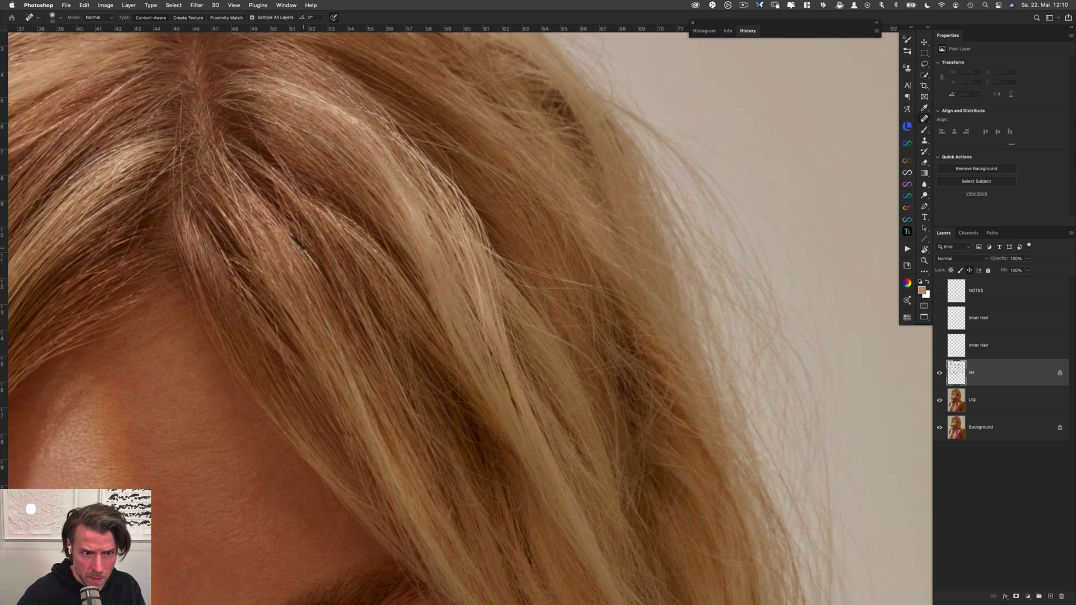
drag(321, 271, 324, 277)
drag(293, 236, 327, 282)
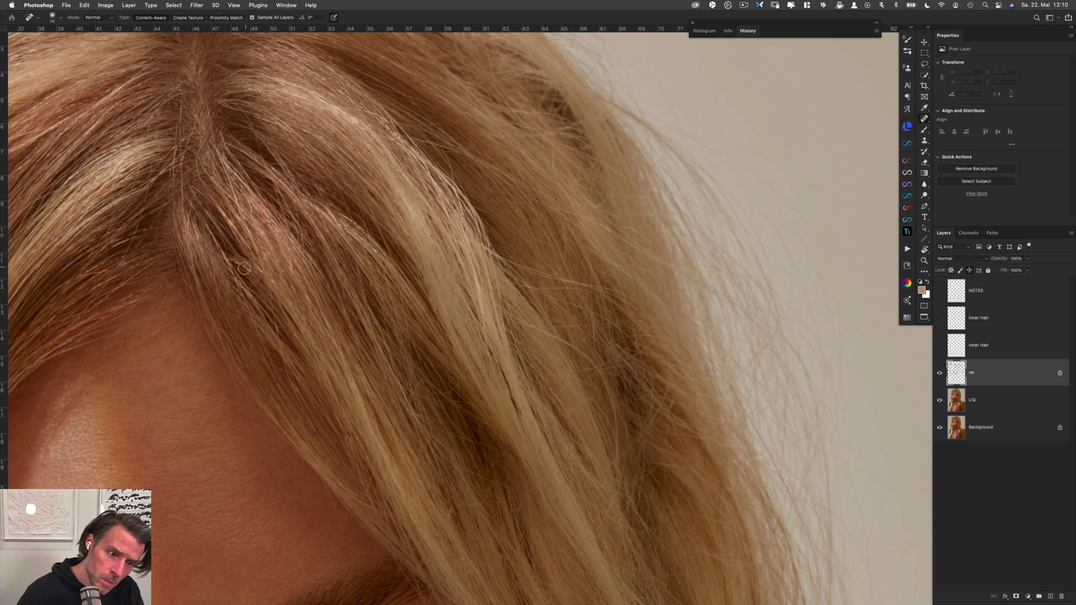
Heal the stray hairs on both sides of the parting near the top edge of the photo
mouse_move(239, 265)
mouse_down()
mouse_move(260, 280)
mouse_move(434, 320)
mouse_up()
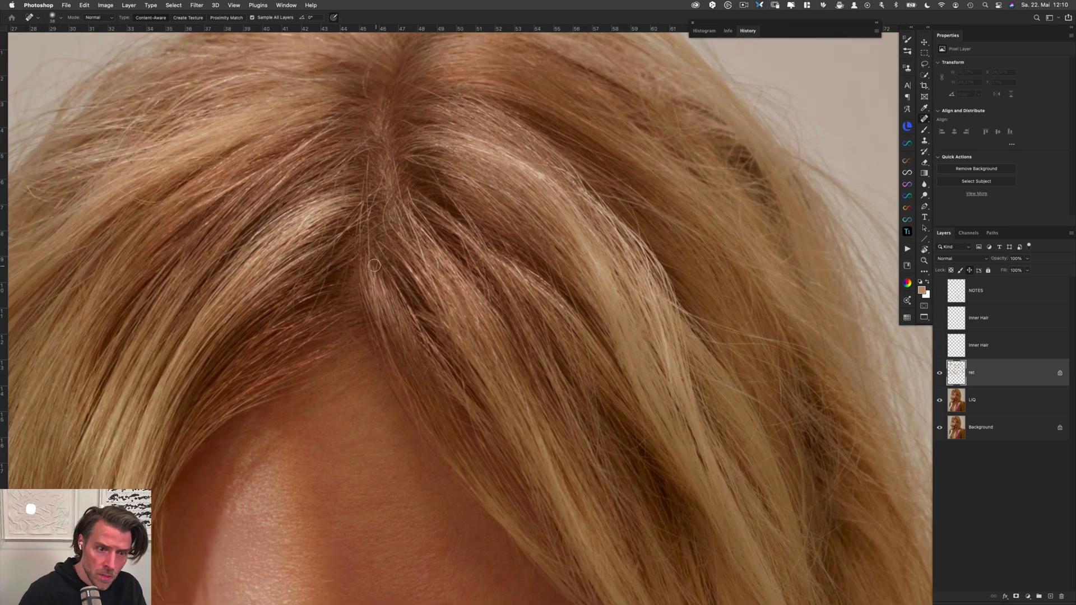
drag(456, 227, 403, 353)
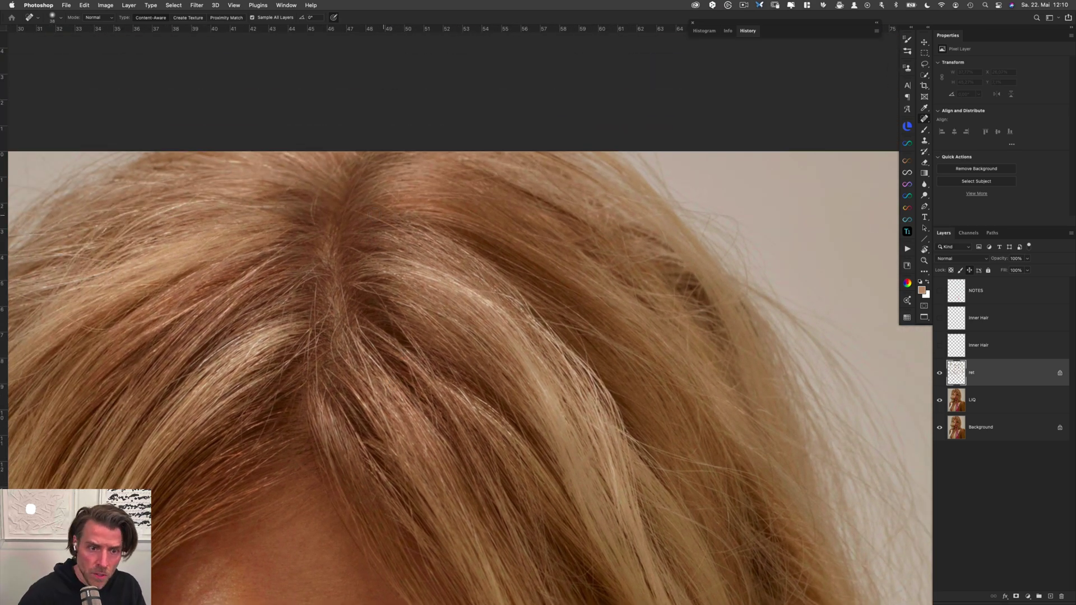
mouse_move(347, 207)
mouse_down()
mouse_move(417, 238)
mouse_move(381, 222)
mouse_move(409, 235)
mouse_up()
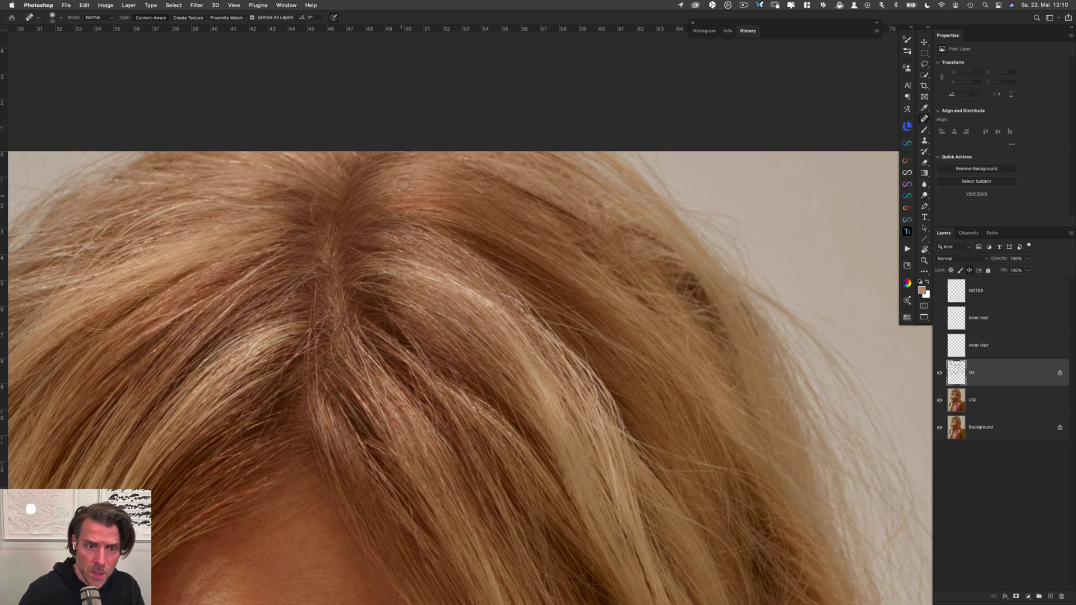
mouse_move(383, 189)
mouse_down()
mouse_move(394, 213)
mouse_move(432, 230)
mouse_move(384, 224)
mouse_up()
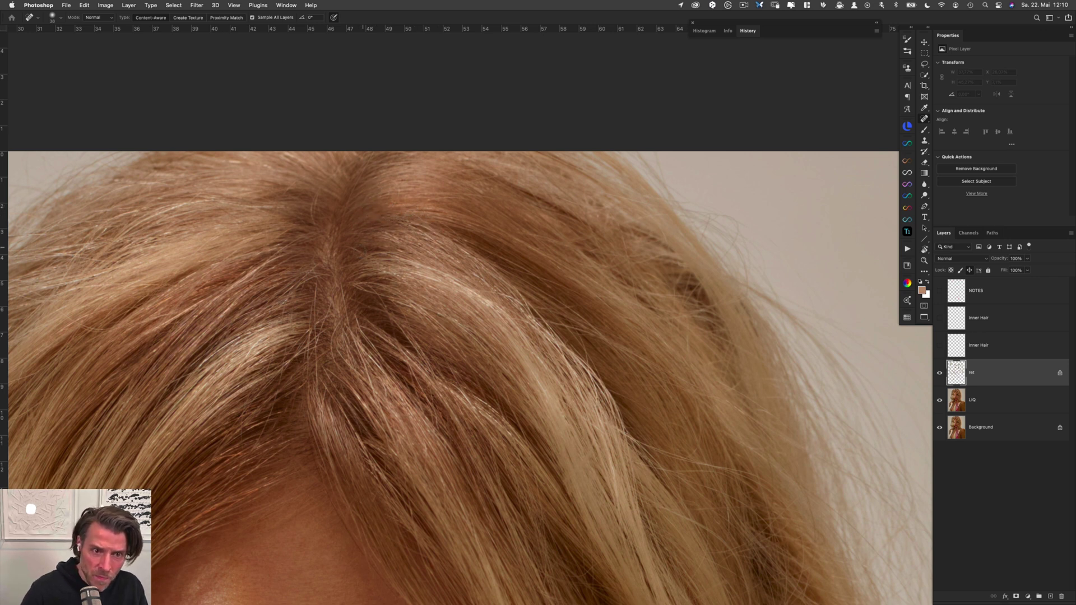
mouse_move(315, 219)
mouse_down()
mouse_move(316, 188)
mouse_move(317, 228)
mouse_move(296, 186)
mouse_up()
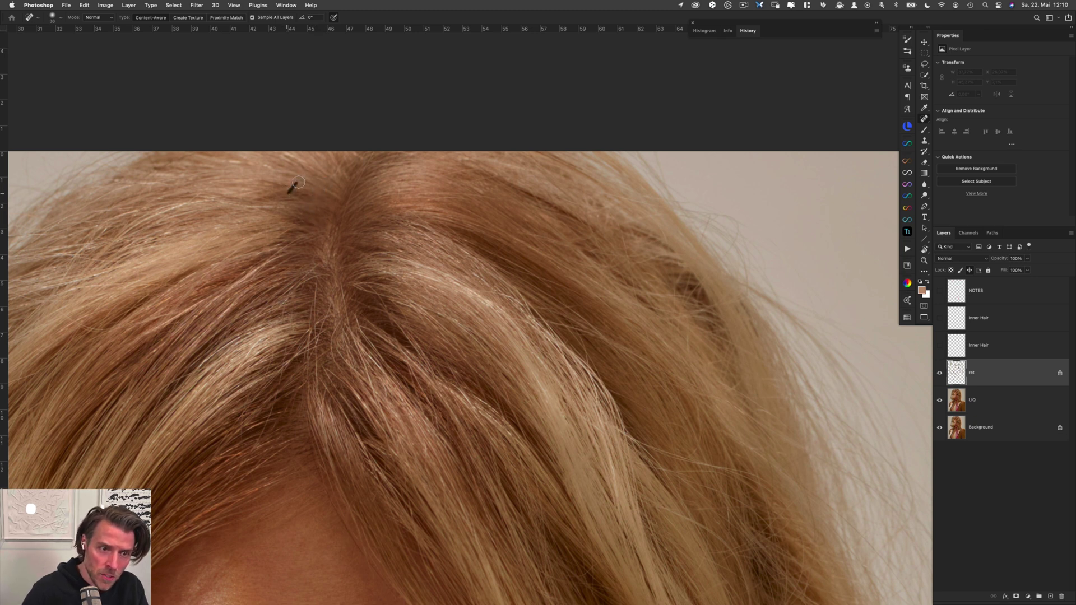
Heal the crossing hairs on the left side of the crown, from the outer outline to the reddish strands
drag(350, 260, 522, 203)
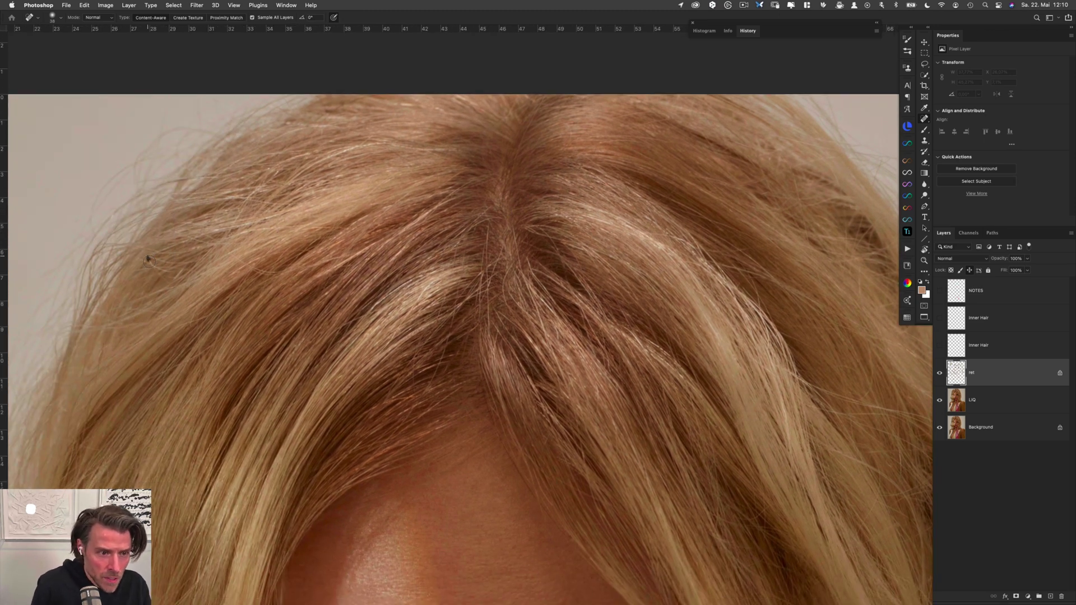
mouse_move(159, 264)
mouse_down()
mouse_move(186, 269)
mouse_move(133, 255)
mouse_up()
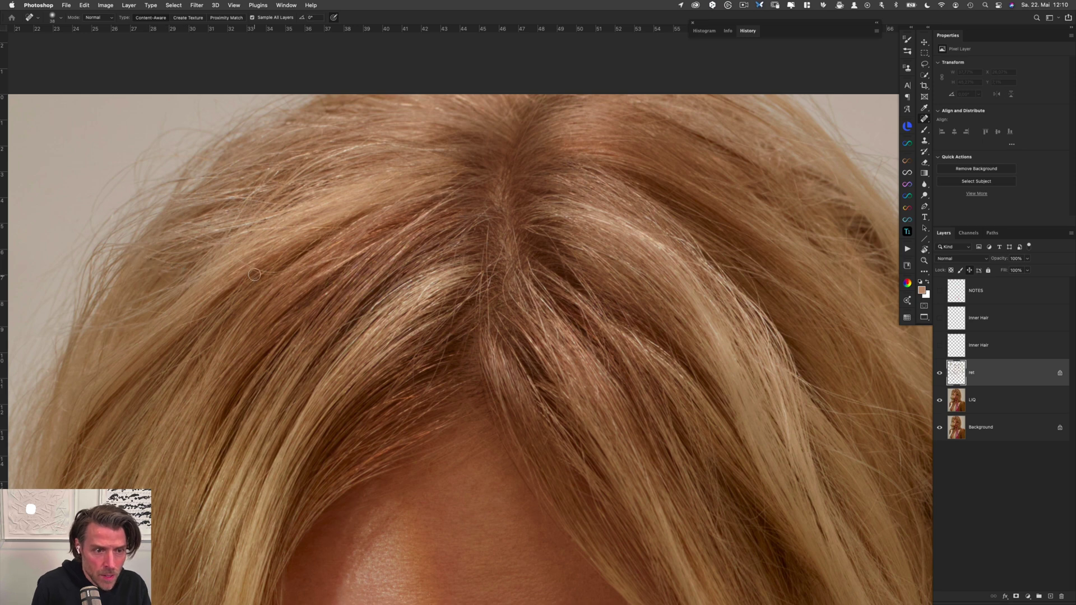
drag(230, 251, 334, 293)
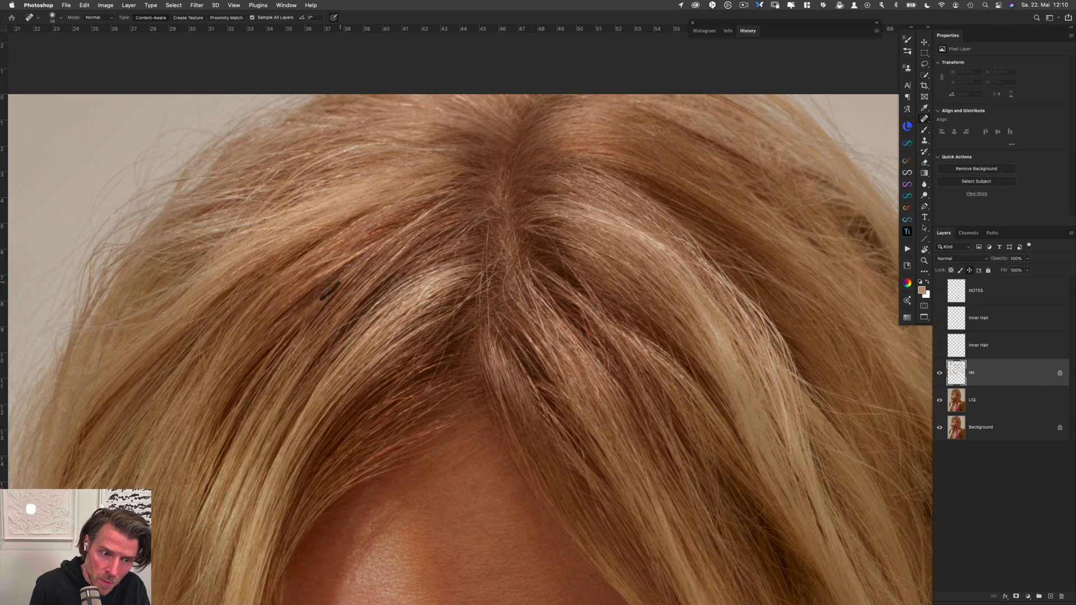
Heal the loose hairs beside the highlighted strand and across the smooth hair on the right of the crown
drag(473, 245, 373, 291)
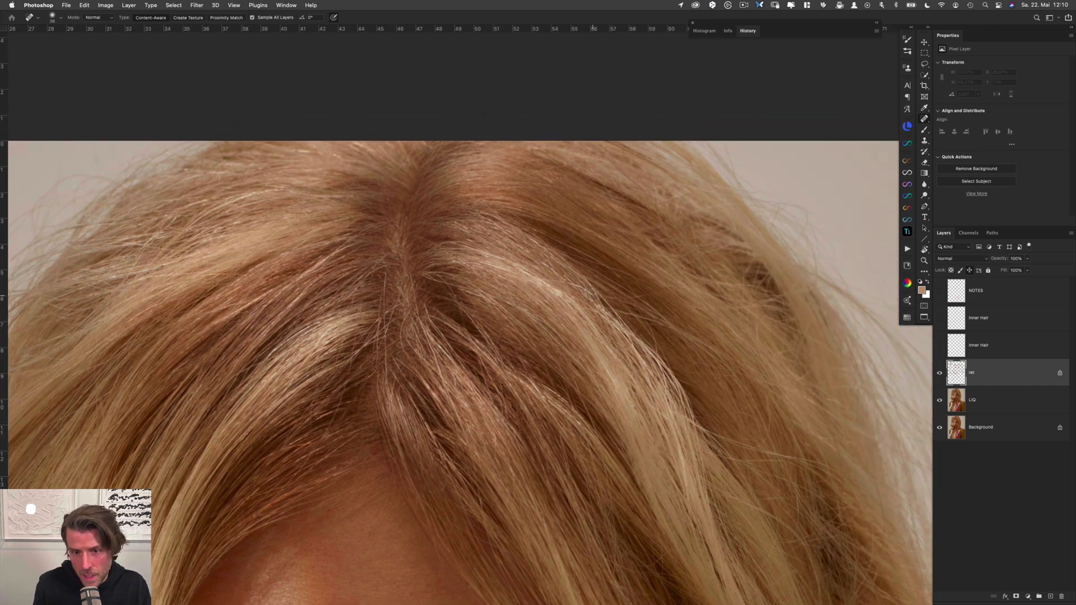
drag(590, 295, 590, 296)
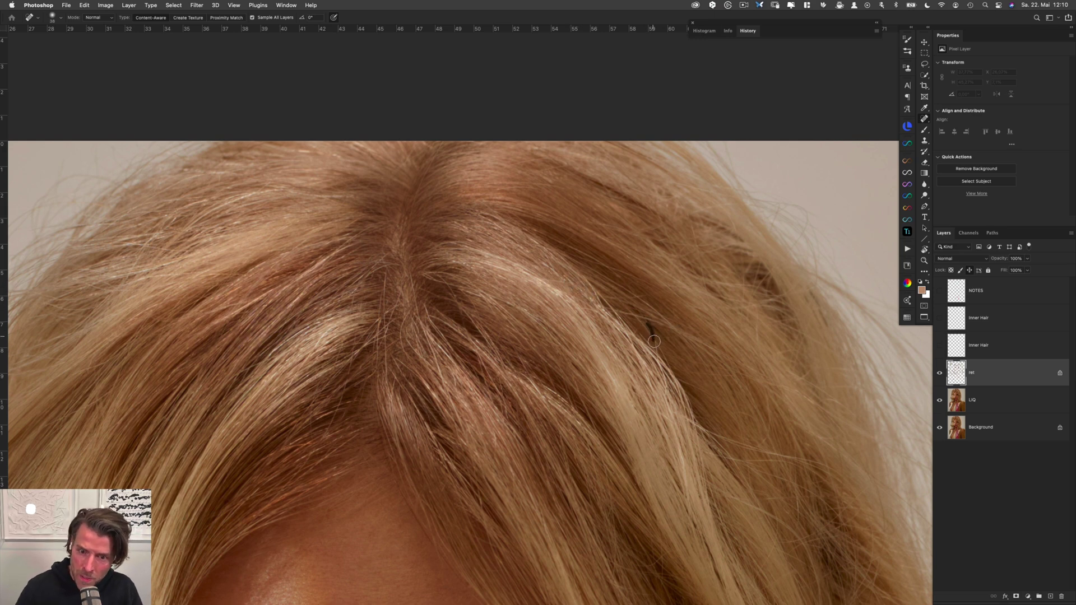
drag(739, 373, 643, 293)
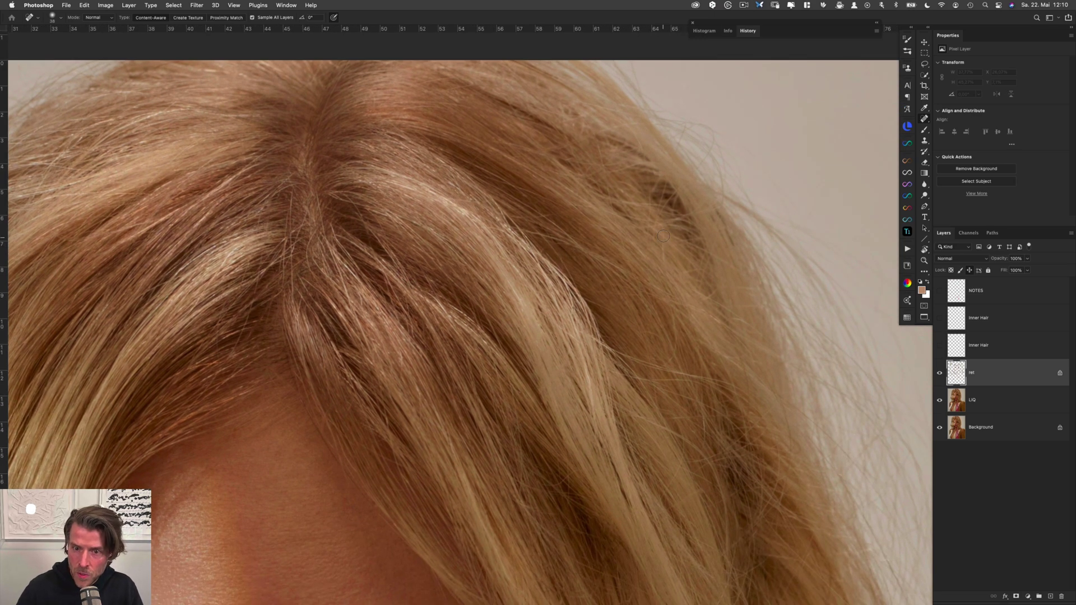
drag(663, 236, 664, 271)
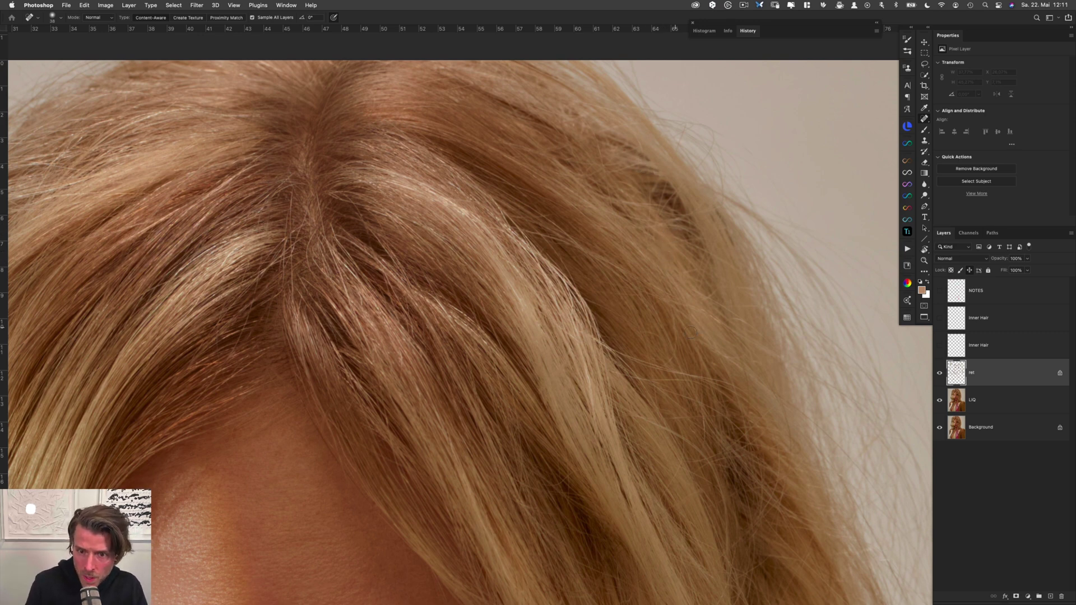
mouse_move(704, 314)
mouse_down()
mouse_move(754, 326)
mouse_move(707, 282)
mouse_up()
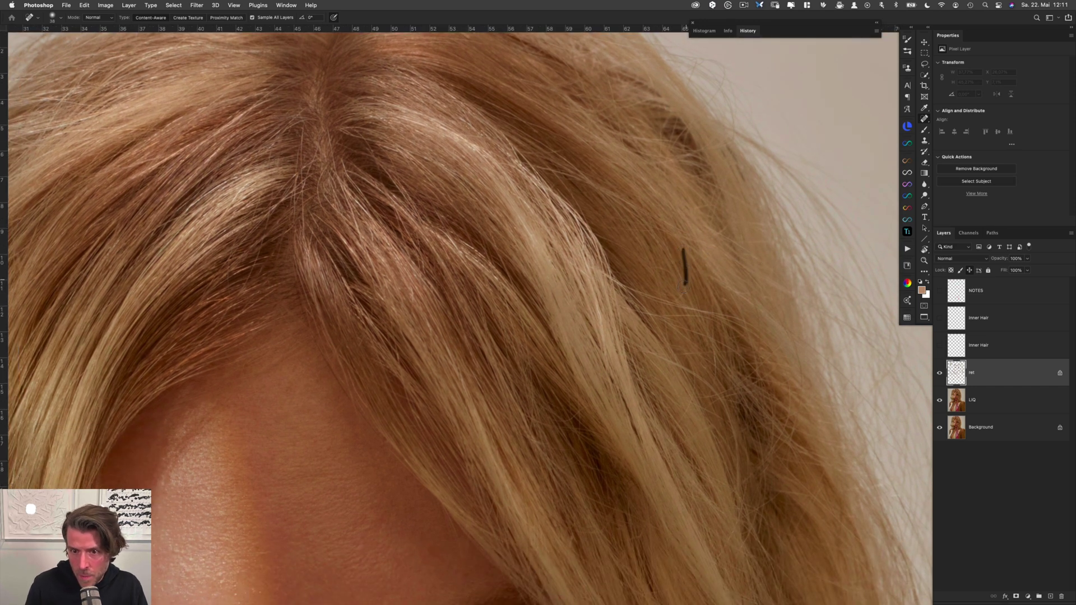
Heal the horizontal hairs running from the highlighted strand across the right hair above the dark gap
mouse_move(647, 317)
mouse_down()
mouse_move(492, 269)
mouse_move(440, 222)
mouse_move(536, 259)
mouse_up()
drag(455, 231, 525, 255)
mouse_move(441, 223)
mouse_down()
mouse_move(483, 247)
mouse_move(587, 277)
mouse_up()
mouse_move(501, 250)
mouse_down()
mouse_move(584, 250)
mouse_move(527, 254)
mouse_up()
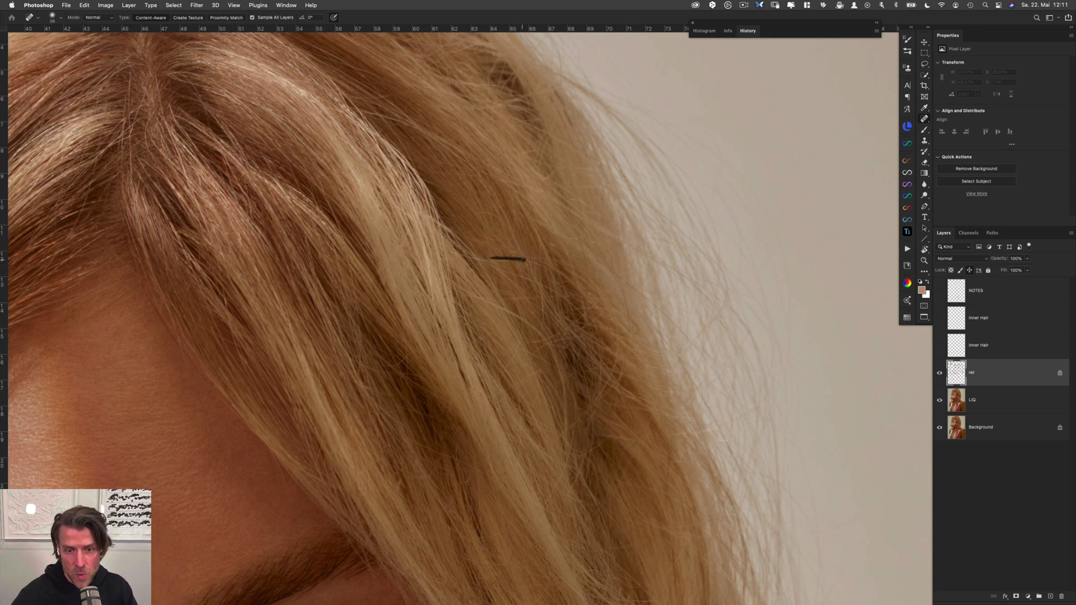
mouse_move(526, 260)
mouse_down()
mouse_move(490, 260)
mouse_move(544, 265)
mouse_move(518, 262)
mouse_up()
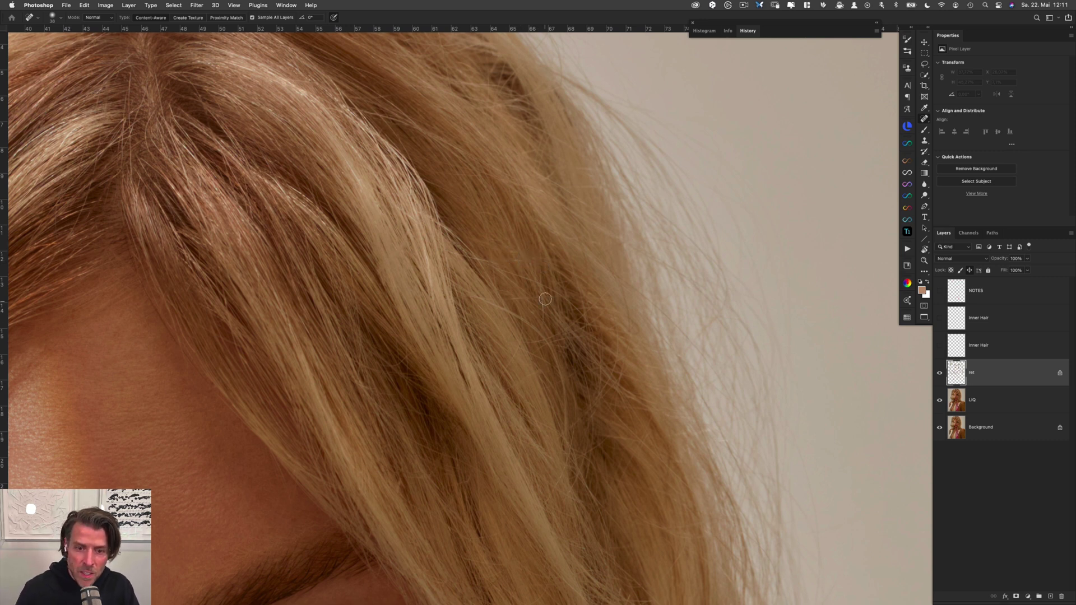
Heal the crossing hairs beside the dark gap, below the highlighted strand and across the hair above the right eye
mouse_move(544, 299)
mouse_down()
mouse_move(537, 329)
mouse_move(544, 321)
mouse_up()
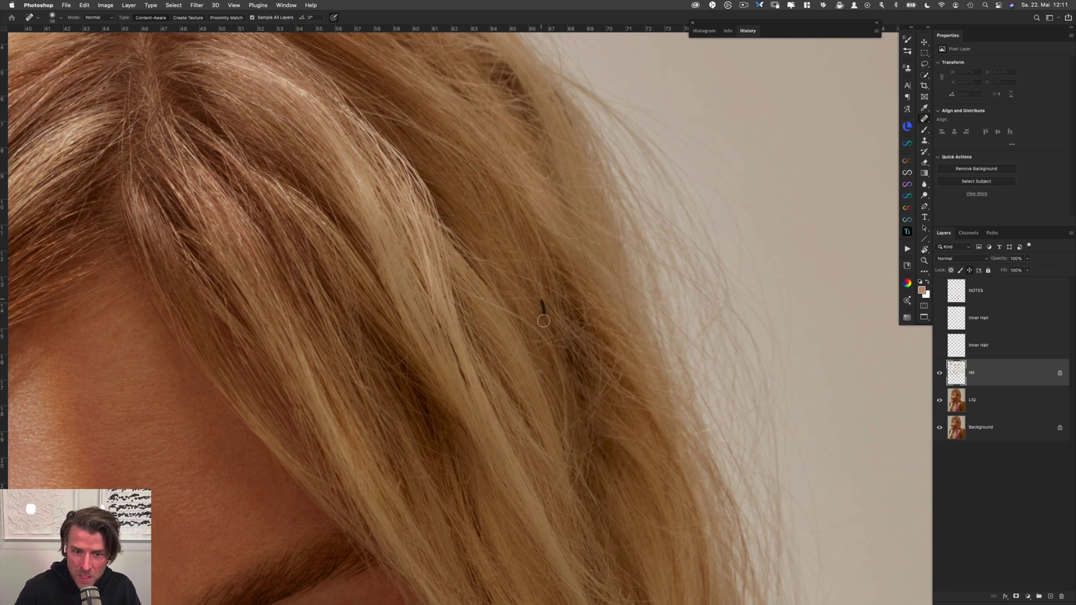
drag(415, 352, 381, 368)
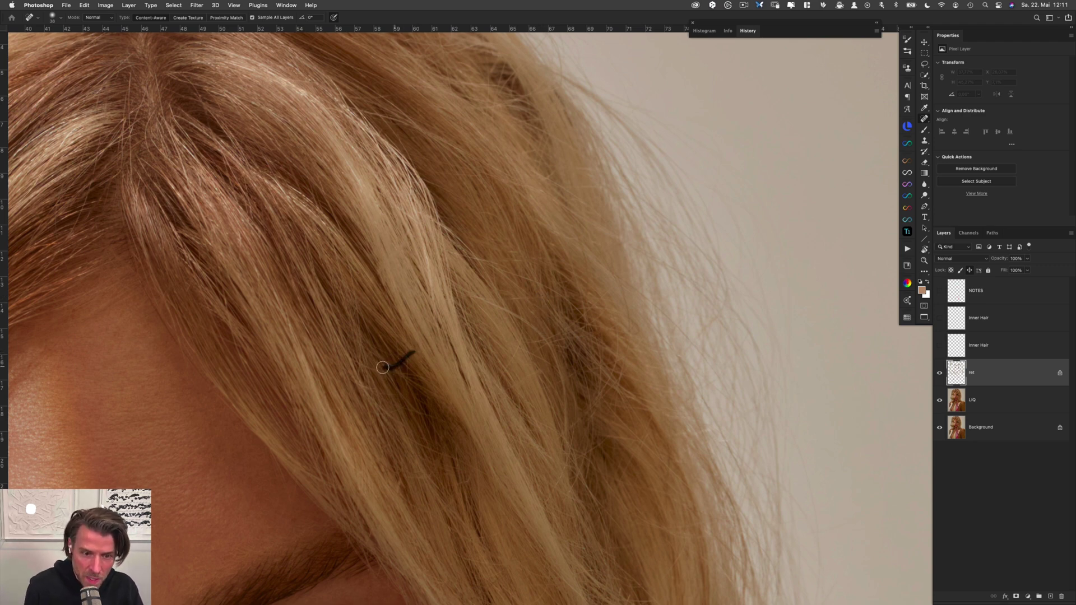
scroll(471, 423, down, 5)
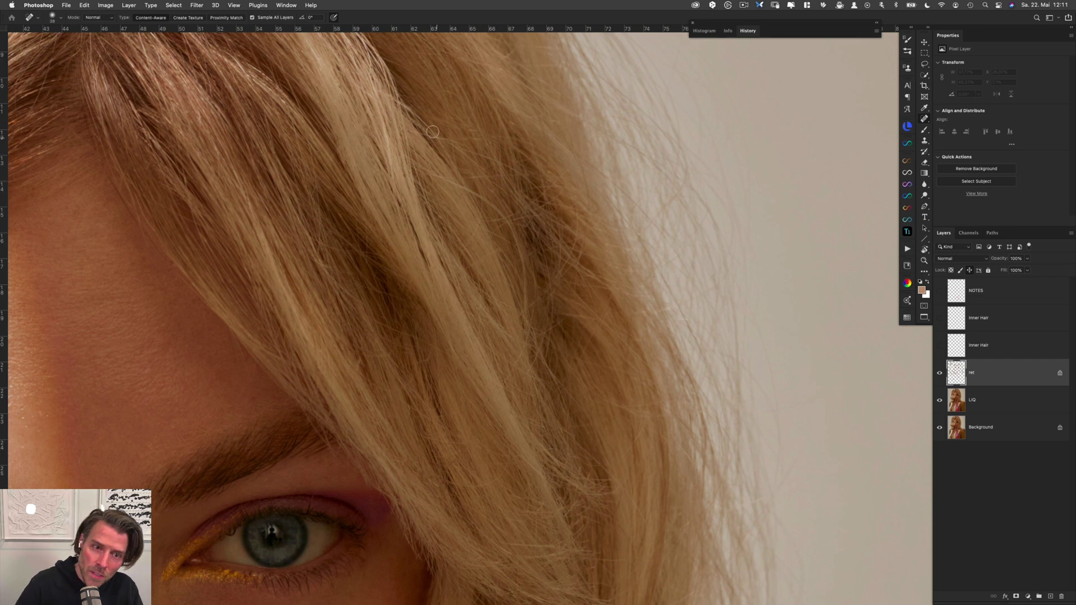
mouse_move(400, 105)
mouse_down()
mouse_move(439, 142)
mouse_move(419, 117)
mouse_up()
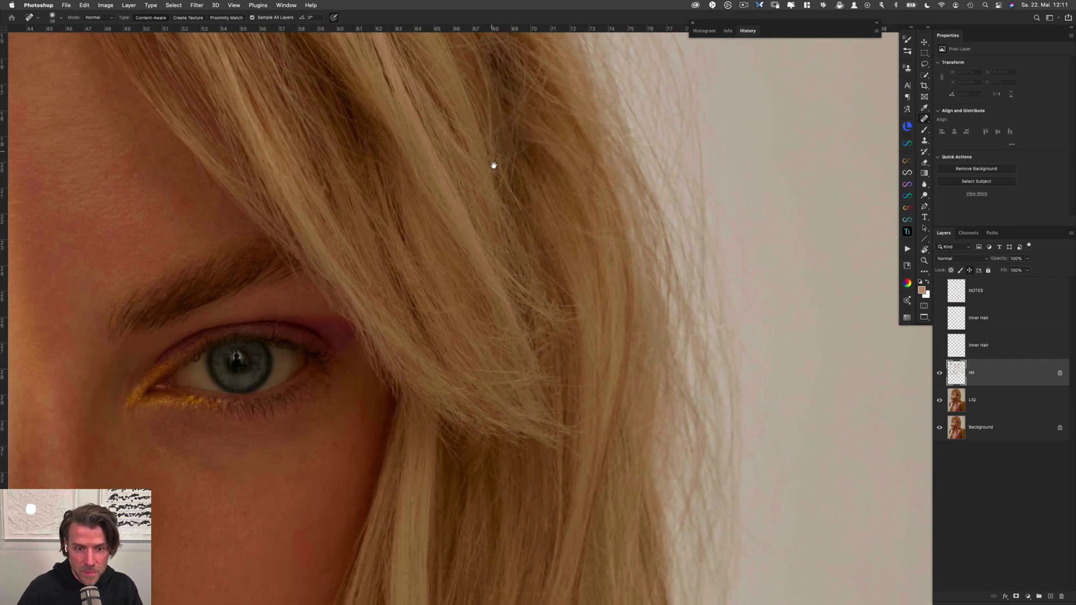
scroll(490, 168, down, 5)
drag(494, 145, 465, 210)
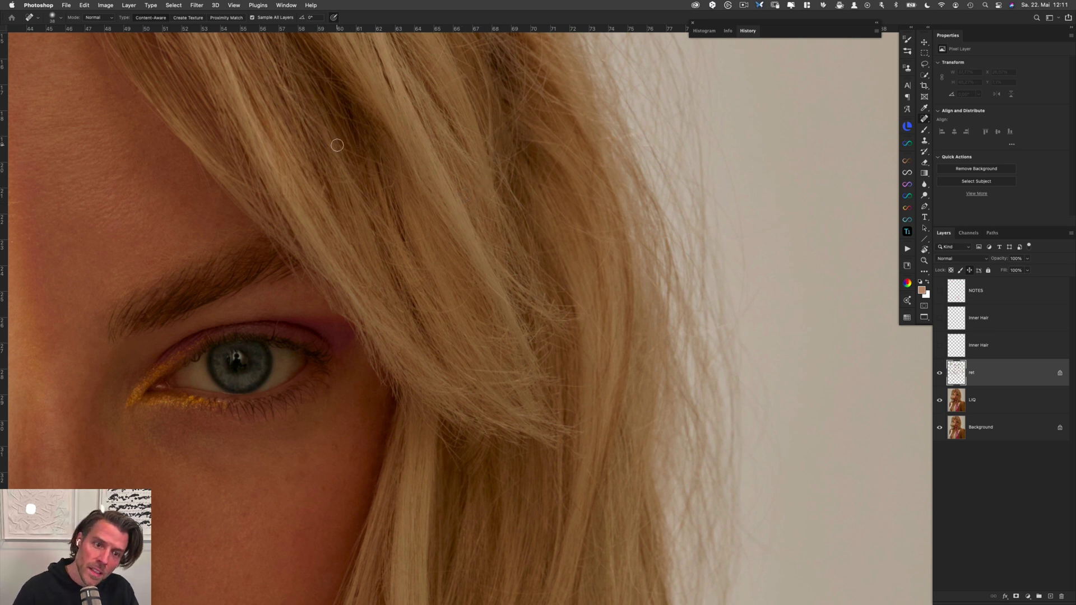
drag(359, 154, 411, 183)
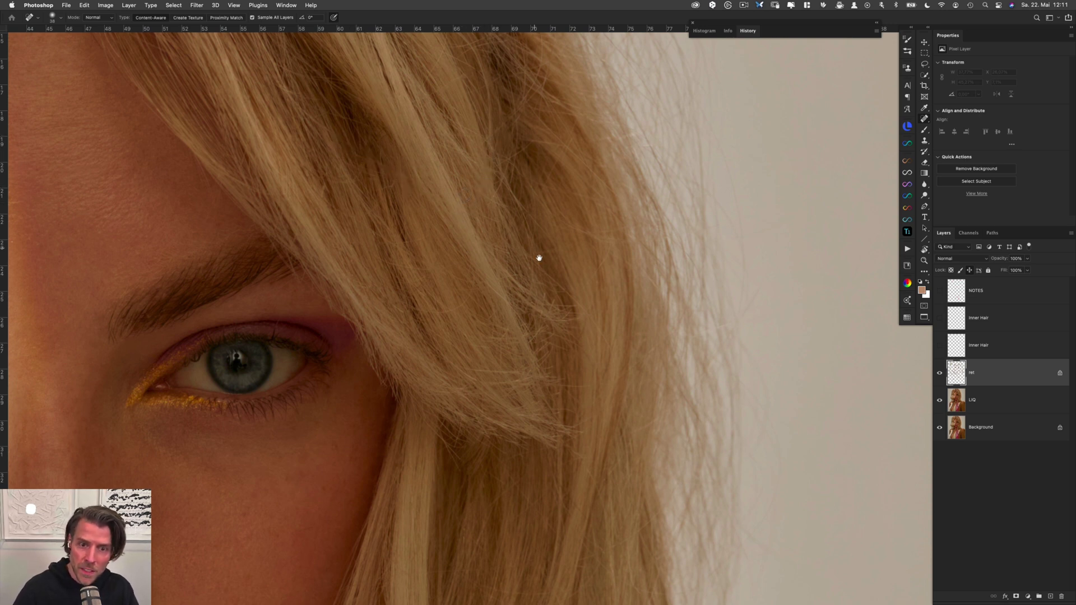
Heal the stray hairs around the fringe tips and across the smooth strand beside them, to the right of the eye
scroll(492, 319, up, 1)
mouse_move(417, 324)
mouse_down()
mouse_move(458, 326)
mouse_move(473, 294)
mouse_up()
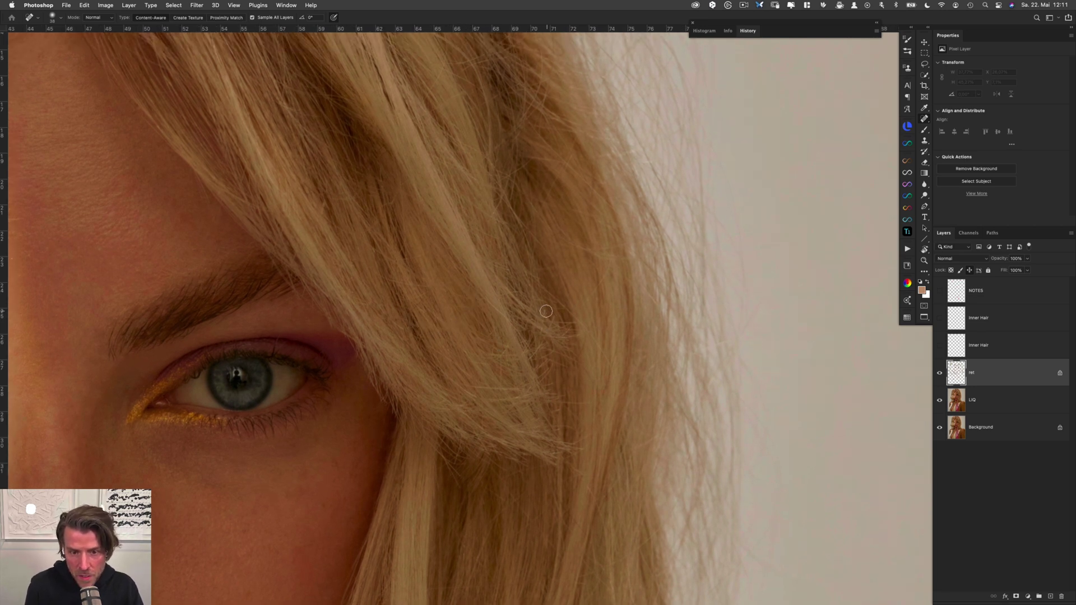
drag(555, 307, 542, 339)
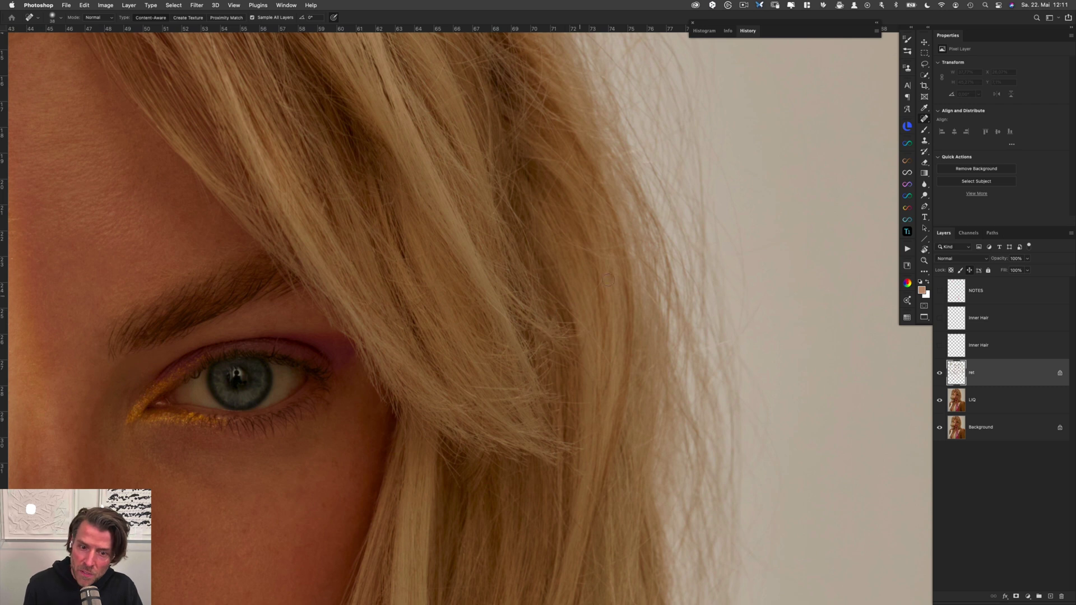
mouse_move(609, 260)
mouse_down()
mouse_move(597, 285)
mouse_move(605, 278)
mouse_move(552, 295)
mouse_move(617, 367)
mouse_up()
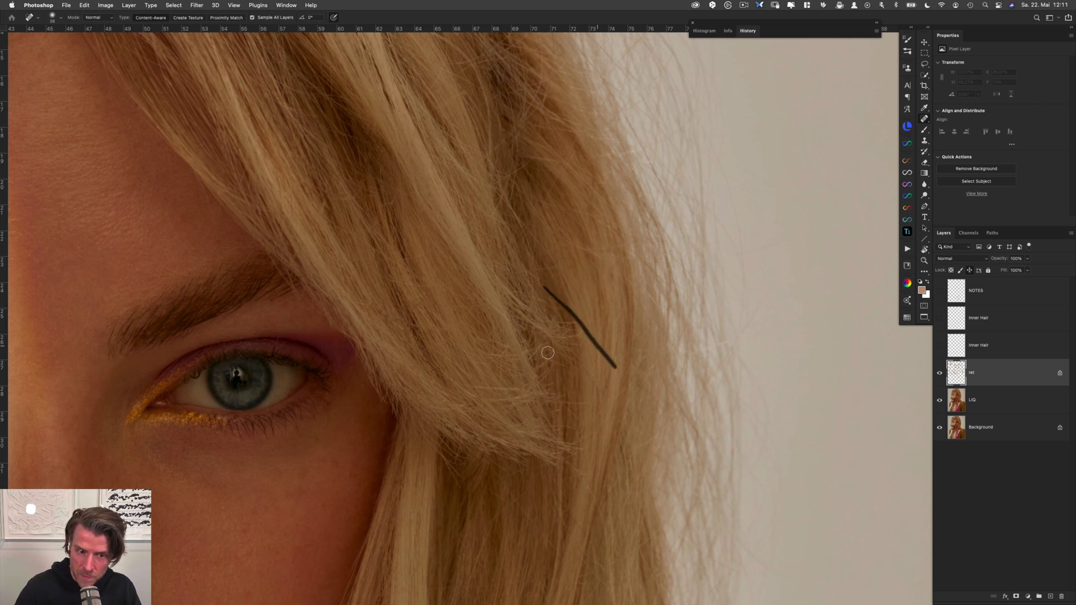
drag(428, 334, 370, 179)
drag(488, 302, 530, 480)
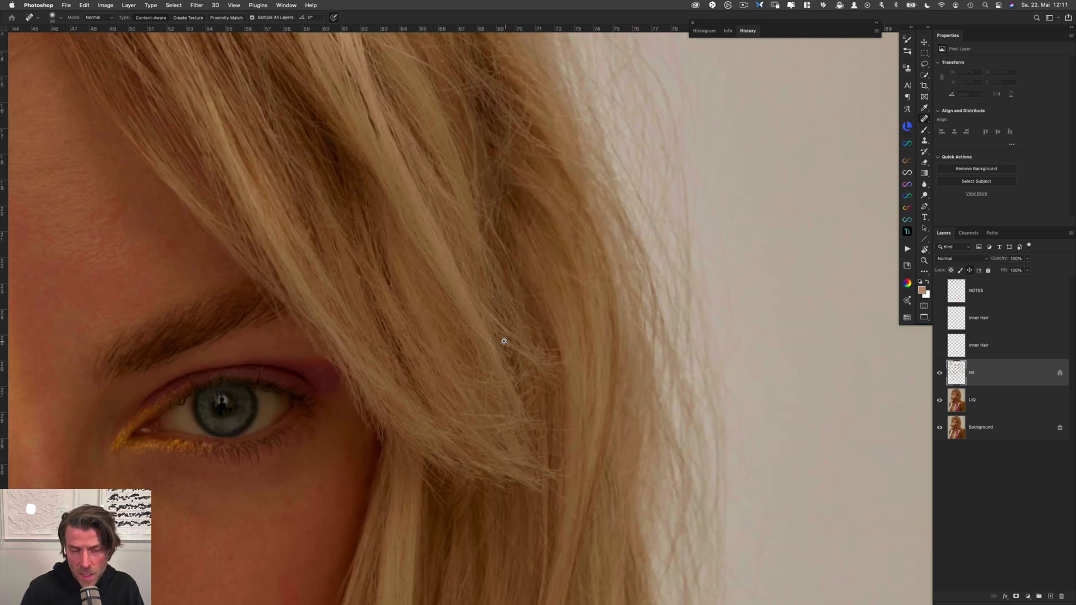
drag(503, 340, 419, 240)
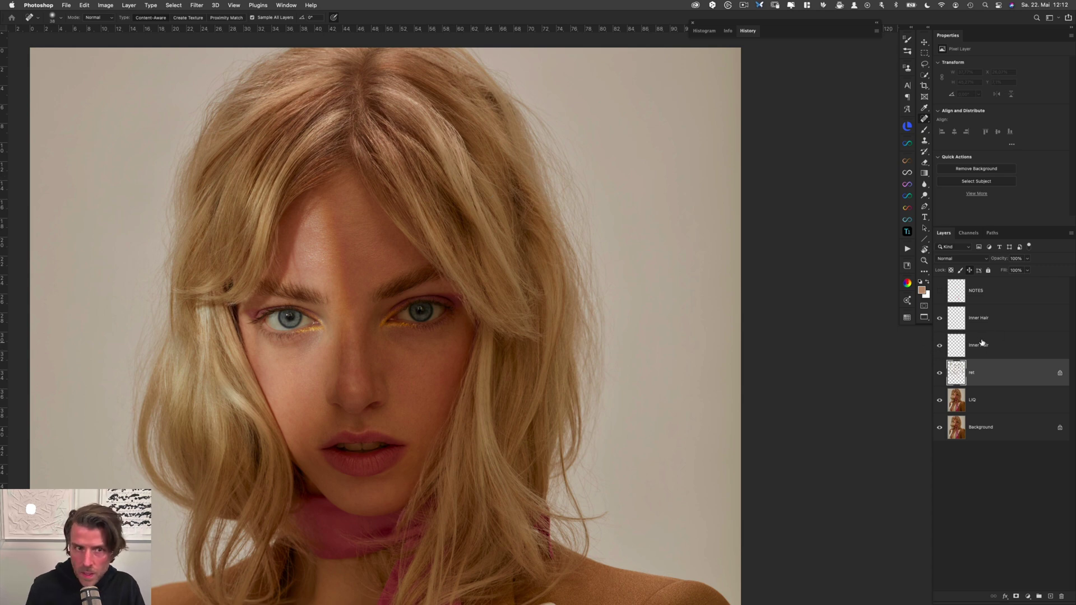
Create a hair outline layer above the upper Inner Hair layer and activate the Brush tool for painting hairs
click(1007, 323)
drag(352, 172, 369, 220)
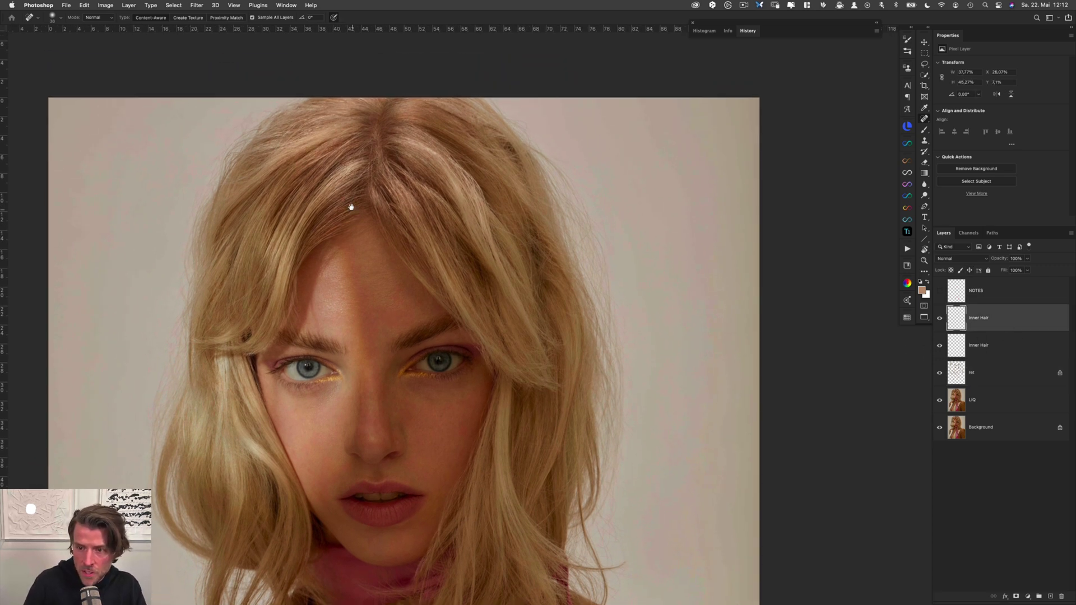
scroll(249, 147, up, 2)
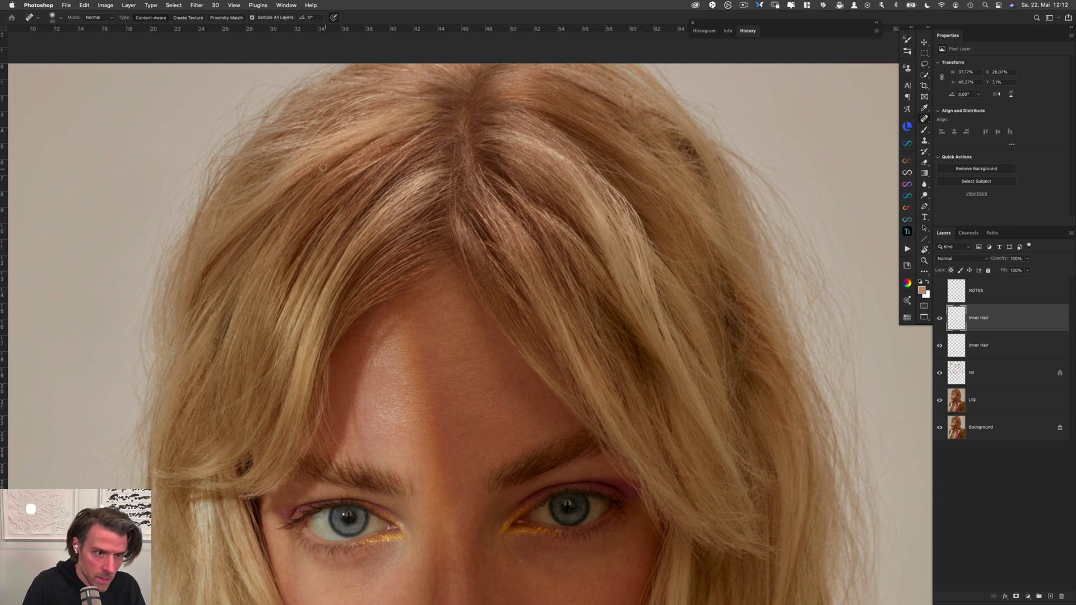
drag(324, 133, 300, 164)
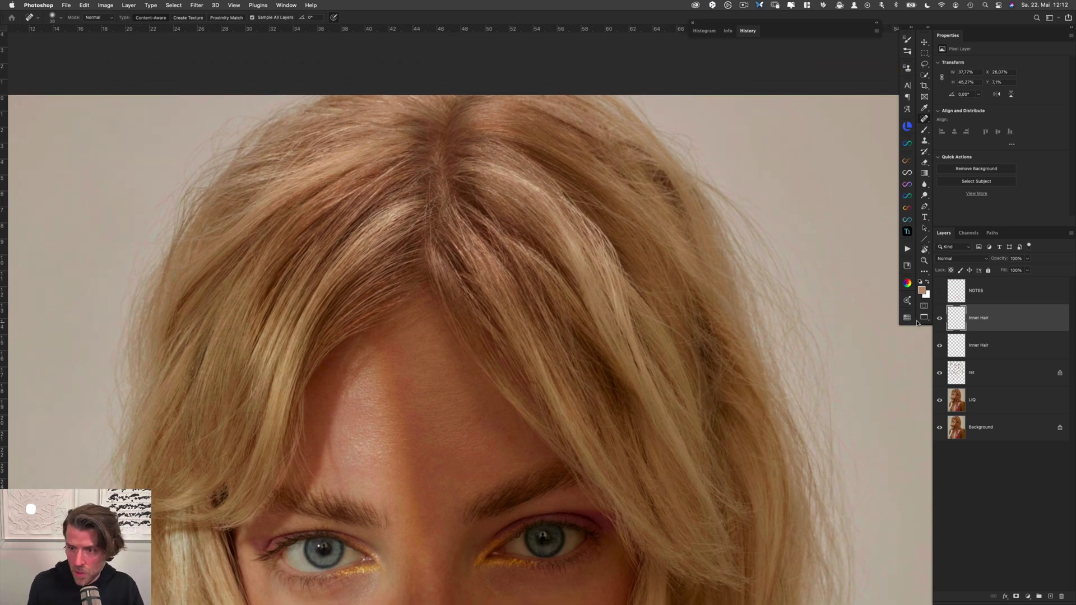
right_click(548, 313)
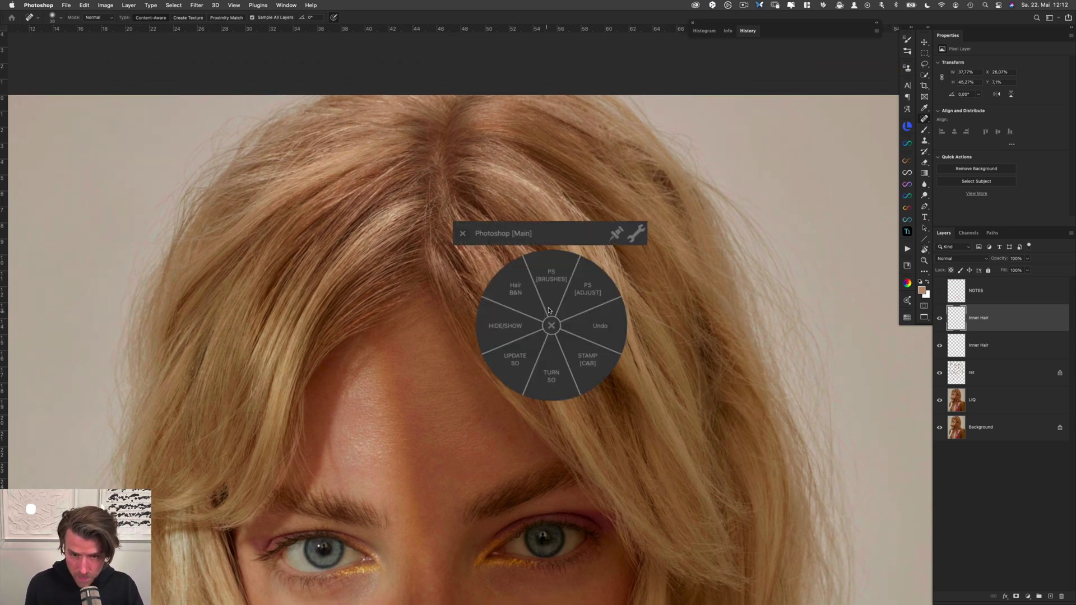
click(557, 281)
click(510, 287)
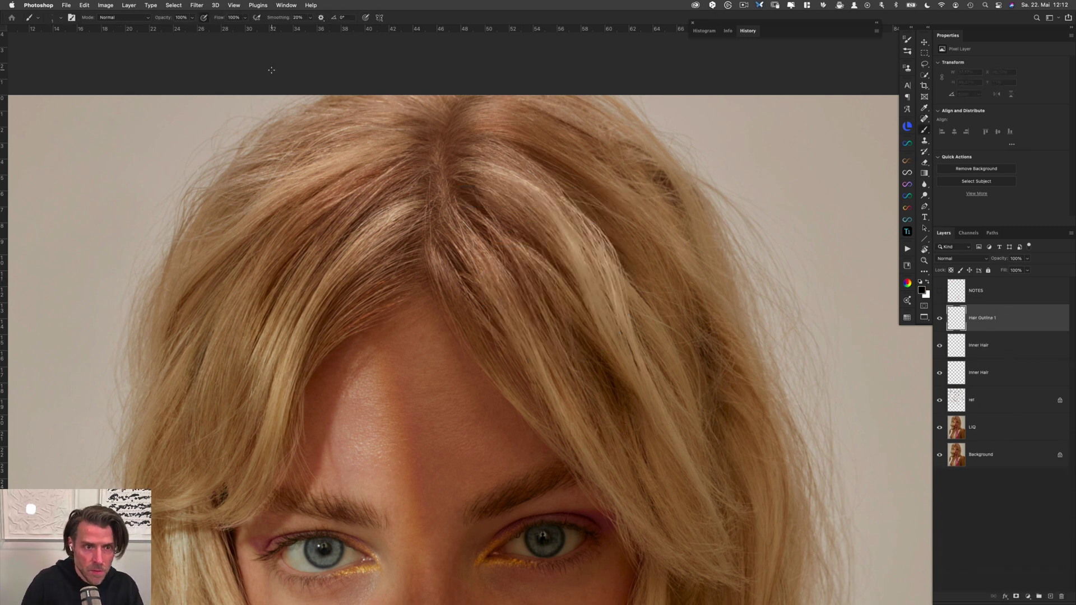
Set the brush size to 2 px and paint fine hairs along the upper left outline of the head
drag(299, 139, 449, 227)
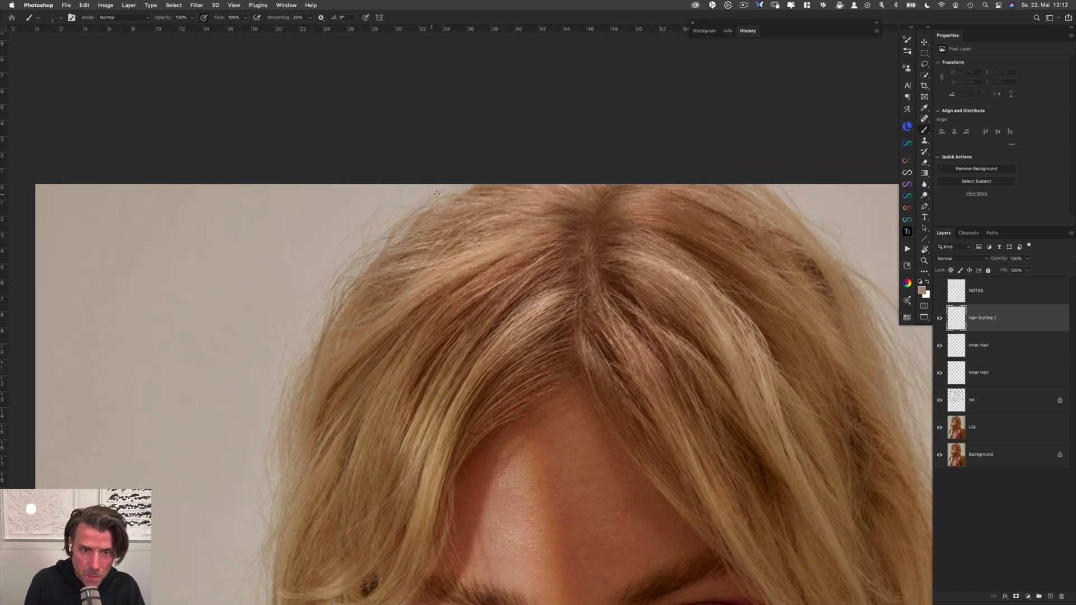
click(53, 17)
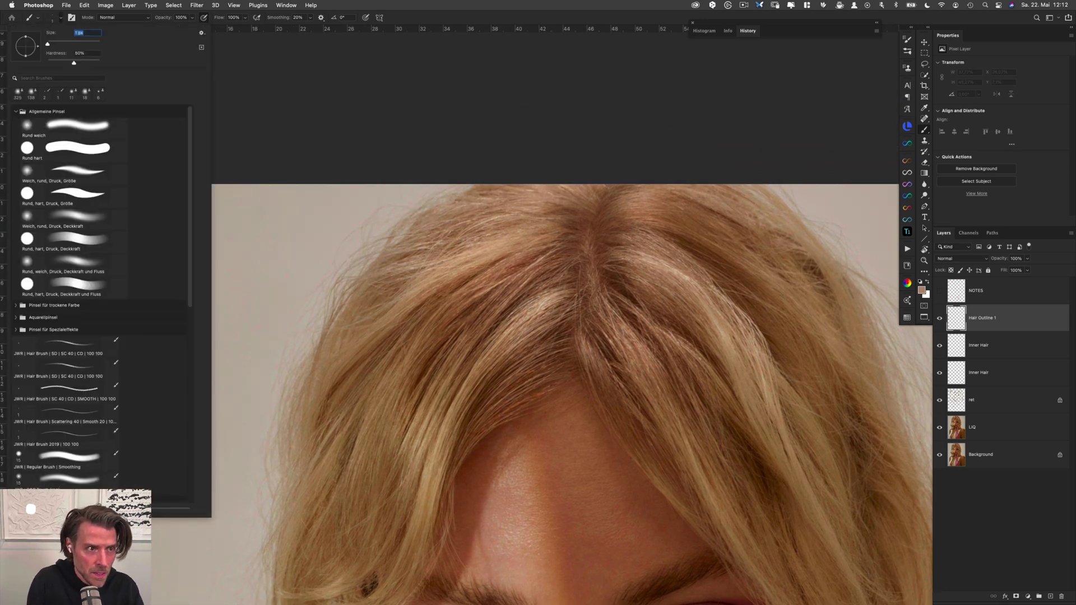
text(2)
key(Return)
drag(492, 192, 470, 192)
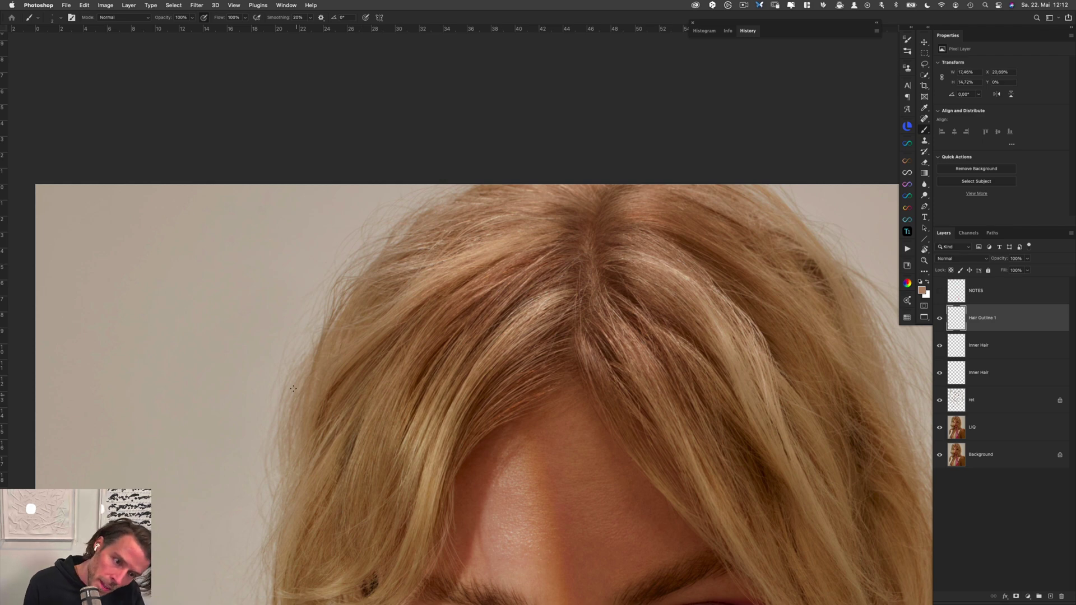
Rotate the canvas view 45° and paint fine hairs along the left hair outline from the crown down to the outer curl
drag(311, 350, 443, 210)
key(r)
mouse_move(453, 209)
mouse_down()
mouse_move(473, 159)
mouse_move(436, 255)
mouse_up()
drag(501, 197, 530, 207)
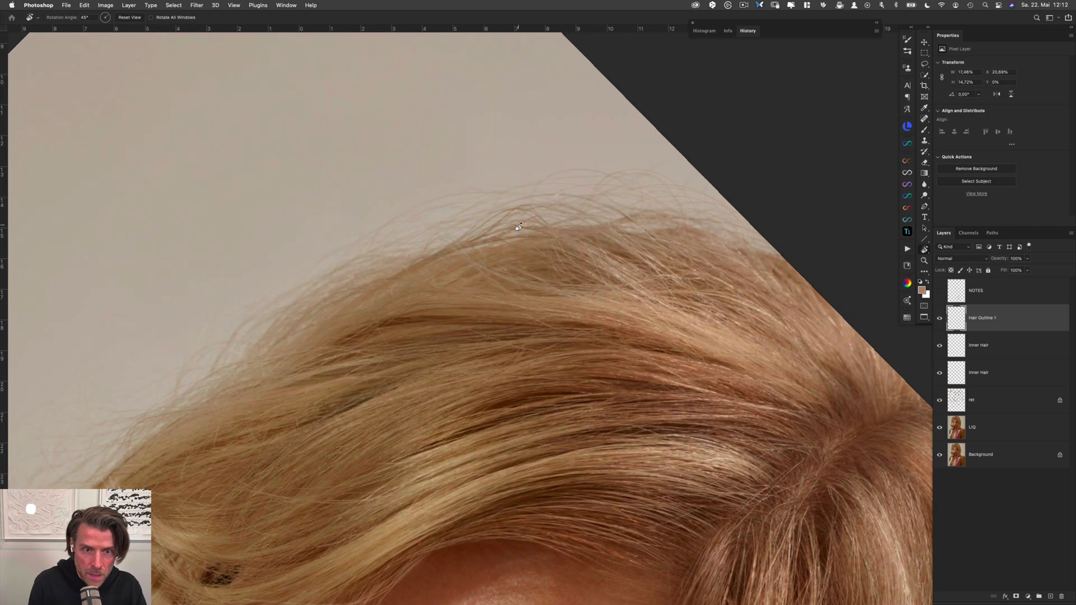
key(b)
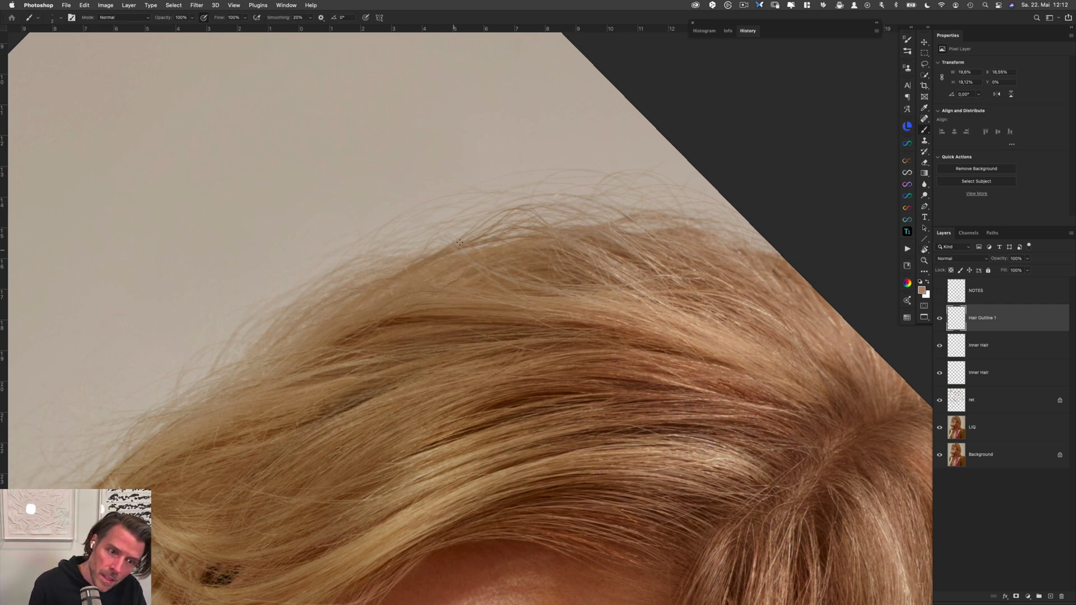
drag(329, 326, 490, 180)
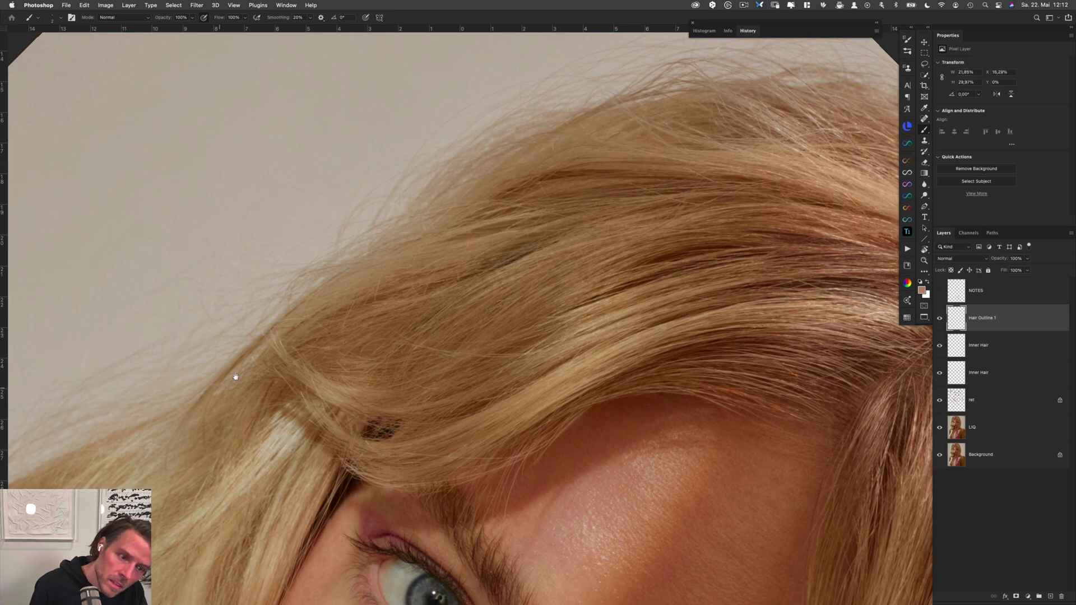
drag(236, 376, 457, 248)
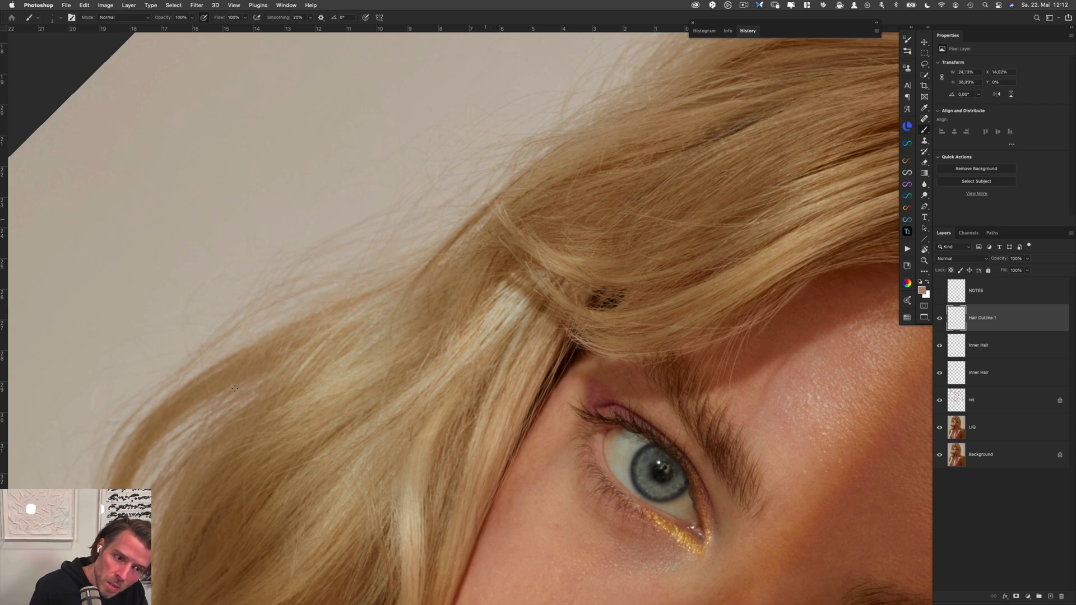
mouse_move(247, 357)
mouse_down()
mouse_move(297, 255)
mouse_move(365, 180)
mouse_up()
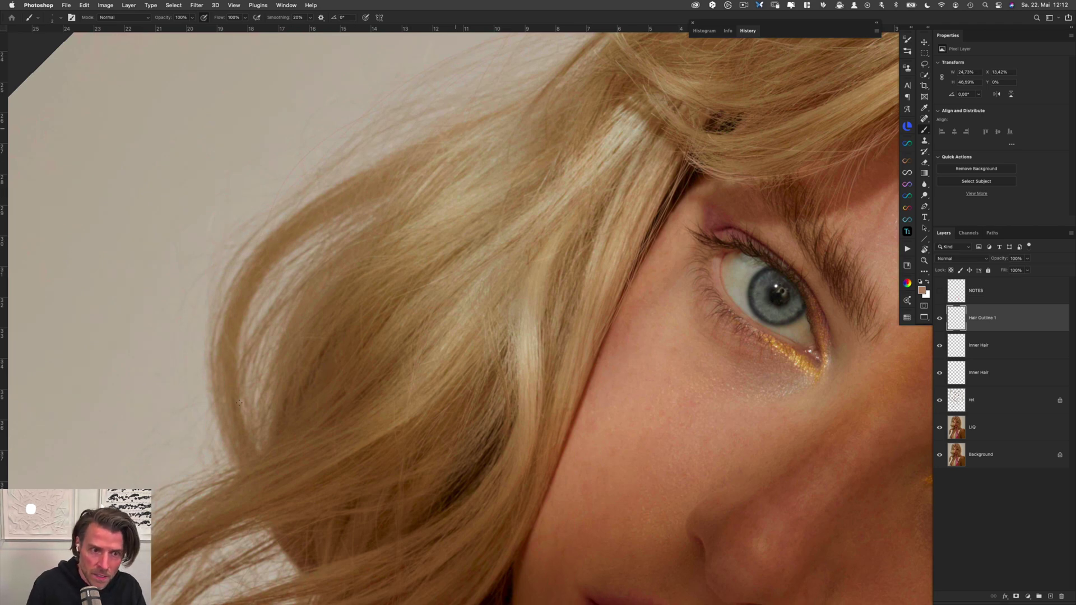
mouse_move(381, 275)
mouse_down()
mouse_move(337, 309)
mouse_move(204, 481)
mouse_up()
Reset the canvas rotation, duplicate the Hair Outline 1 layer and merge the two copies into one layer
key(Escape)
scroll(442, 454, up, 10)
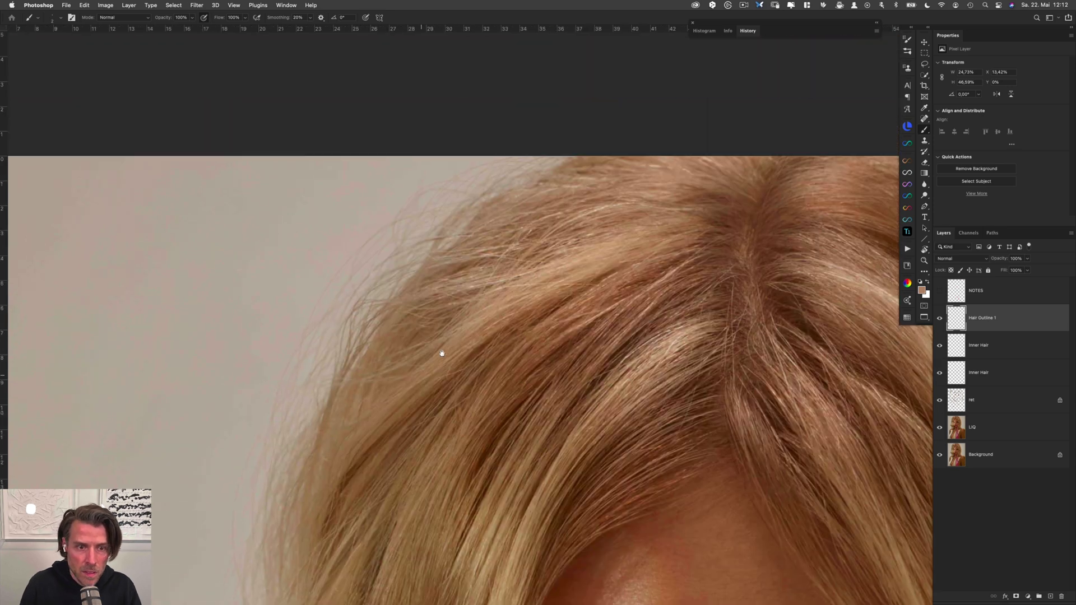
scroll(440, 353, right, 10)
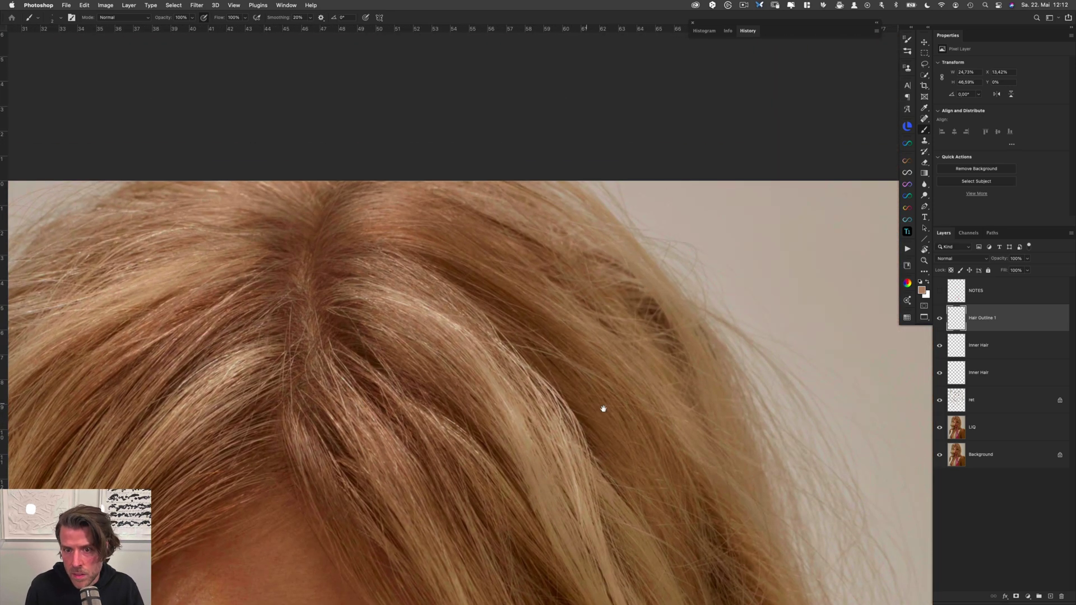
scroll(603, 409, down, 5)
scroll(666, 389, left, 10)
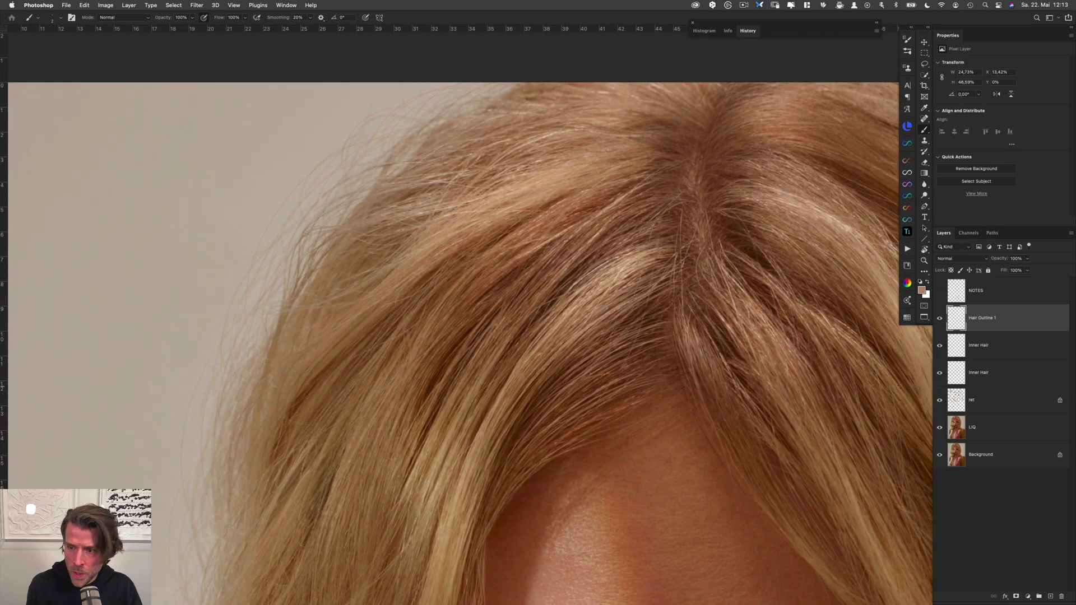
key(super+j)
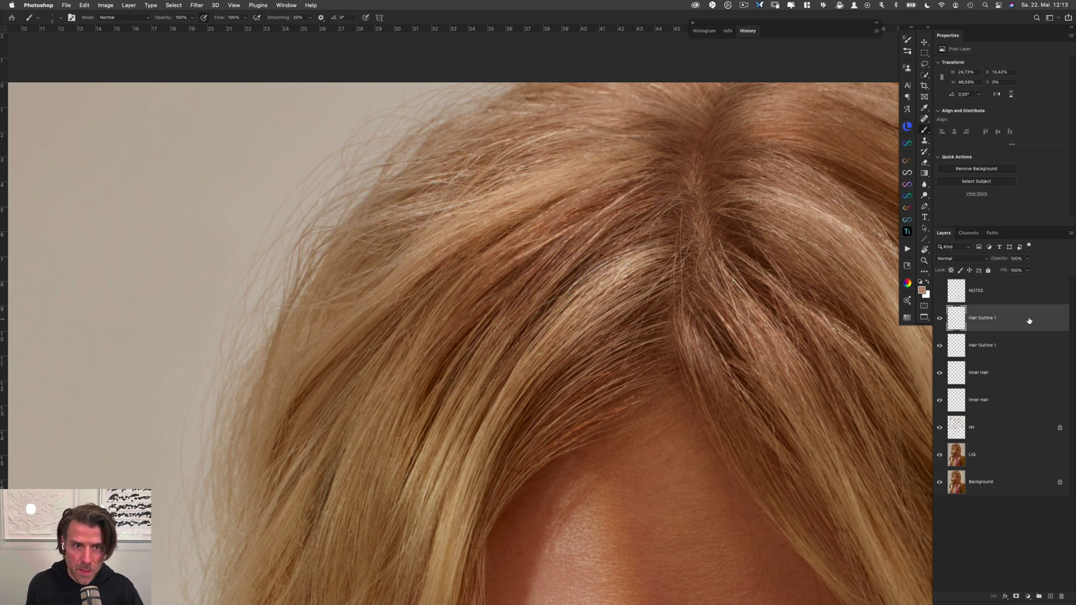
shift+click(1006, 347)
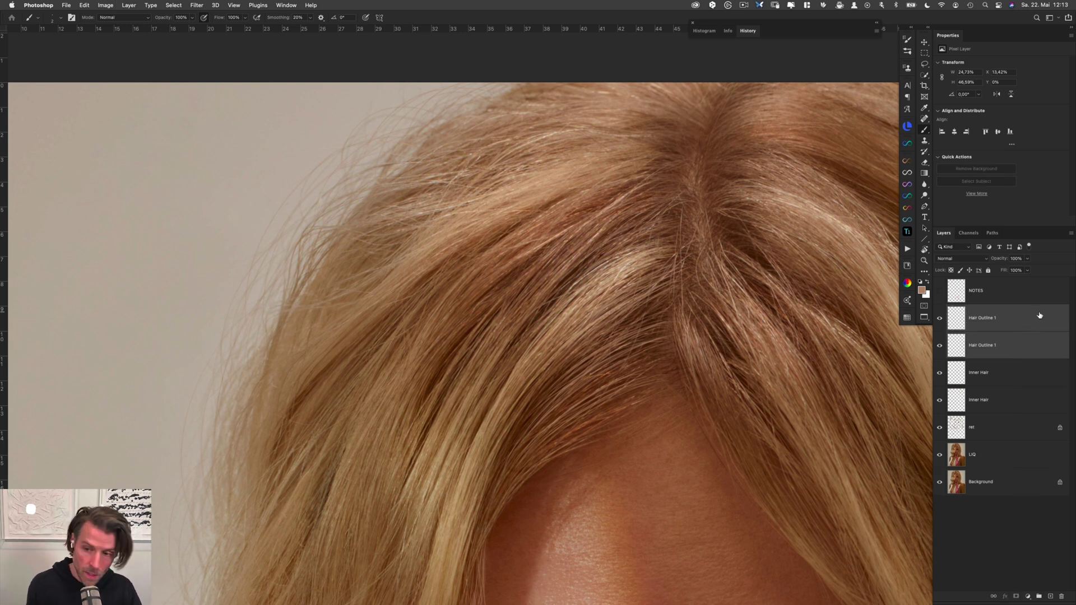
key(super+e)
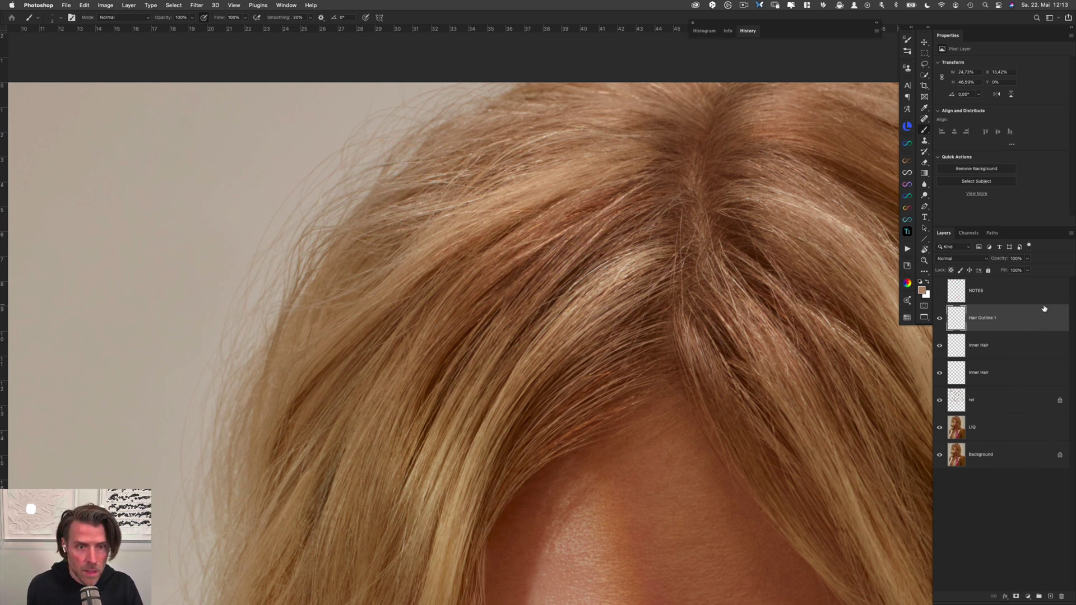
Soften the painted hairs on the Hair Outline 1 layer with a Gaussian Blur of 1.0 pixel radius
click(198, 6)
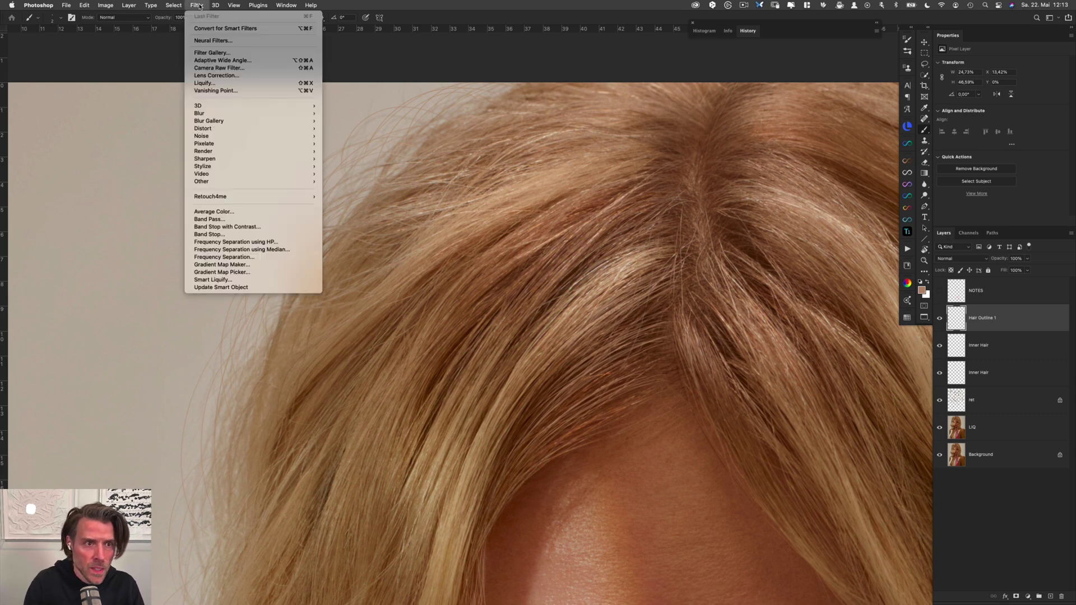
mouse_move(252, 114)
click(339, 144)
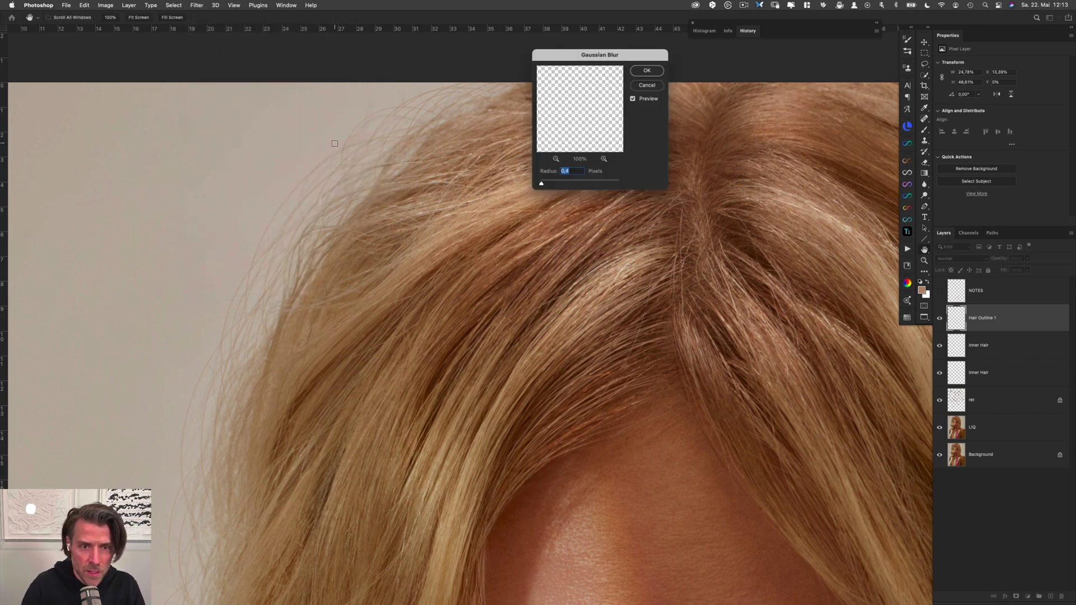
key(Up)
key(Up)
key(Up)
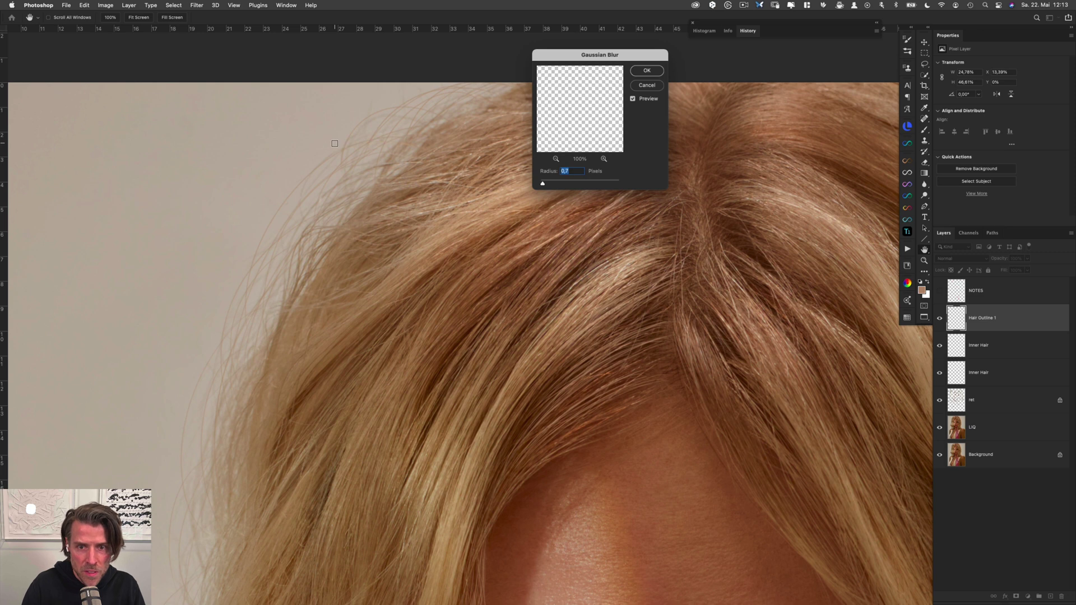
key(Up)
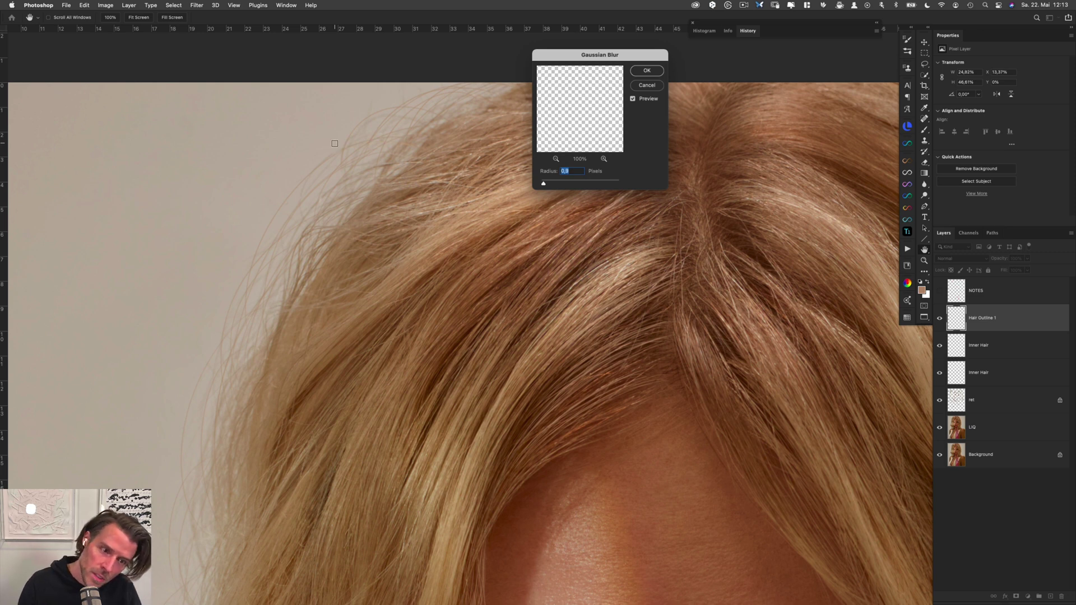
key(Up)
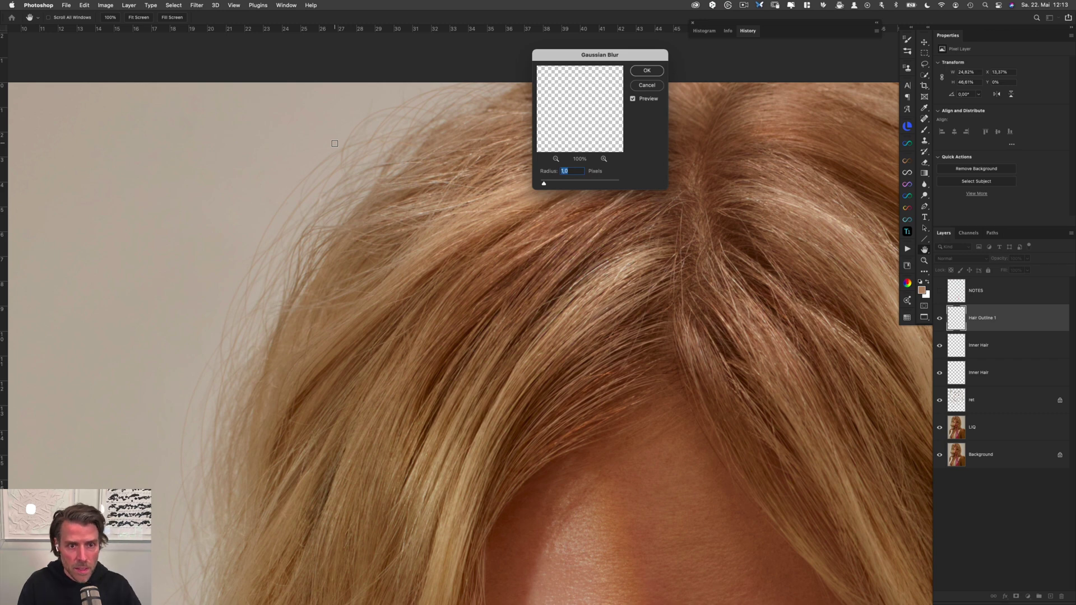
key(Return)
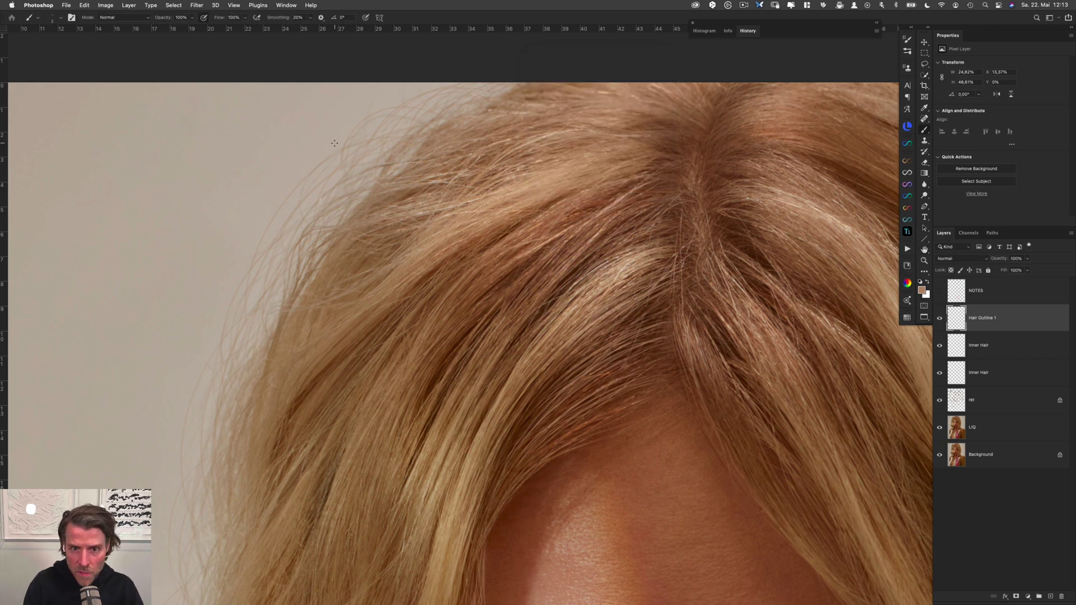
Load the painted hairs of Hair Outline 1 as a selection, turn it into a layer mask and inspect the mask
super+click(957, 320)
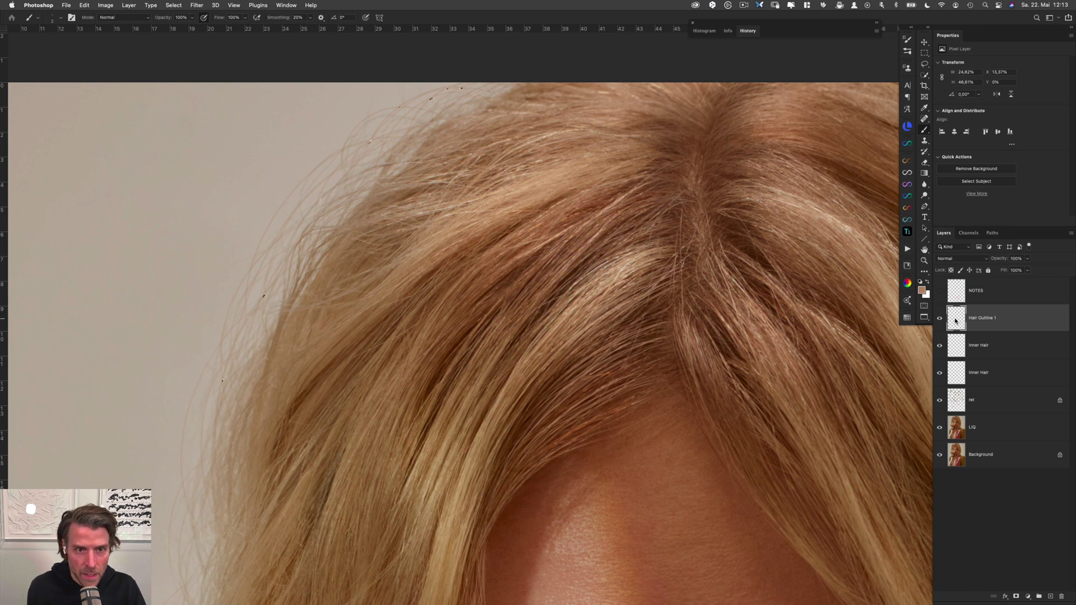
click(1016, 597)
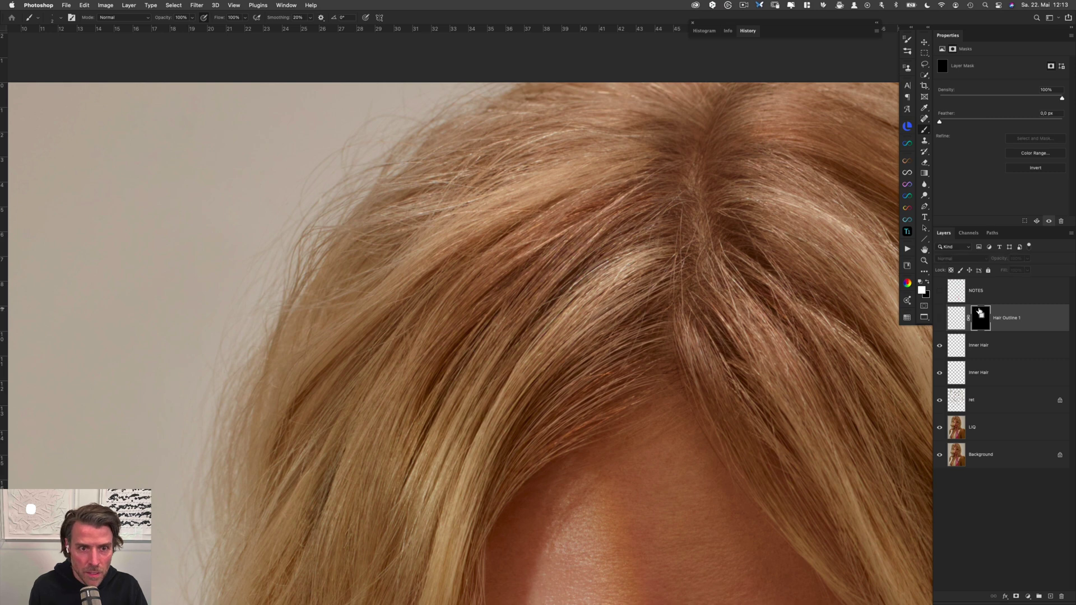
alt+click(978, 321)
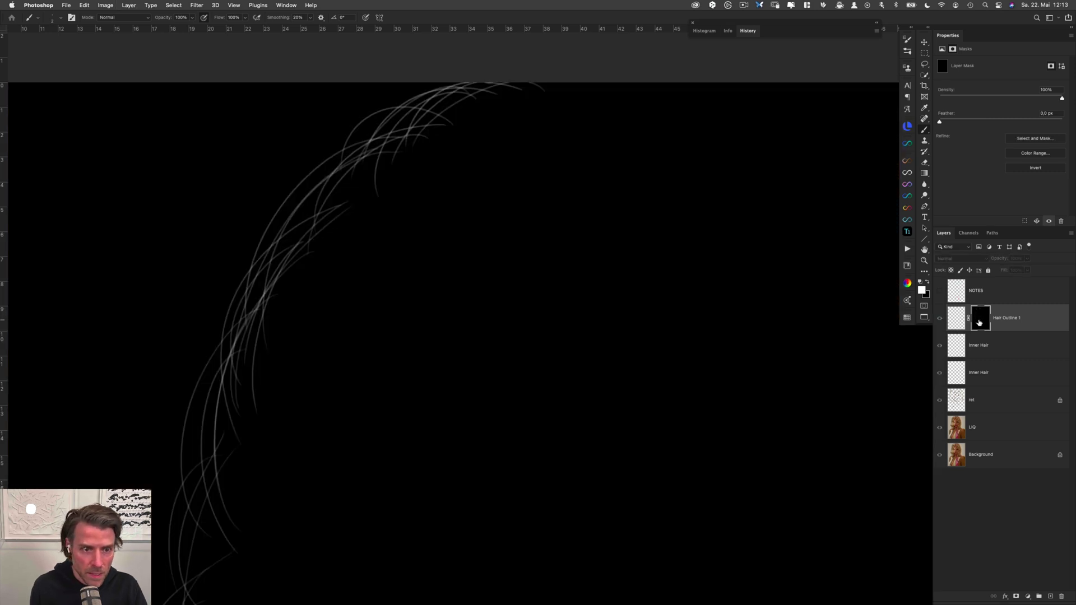
alt+click(977, 324)
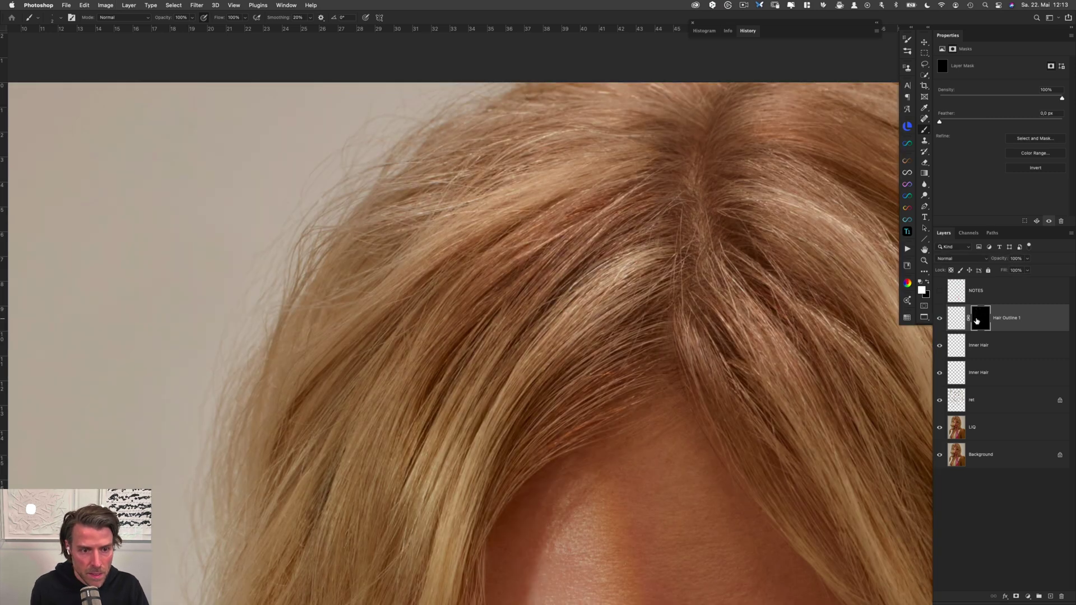
Lower the Hair Outline 1 mask density to 30% and apply the mask to the layer
click(992, 98)
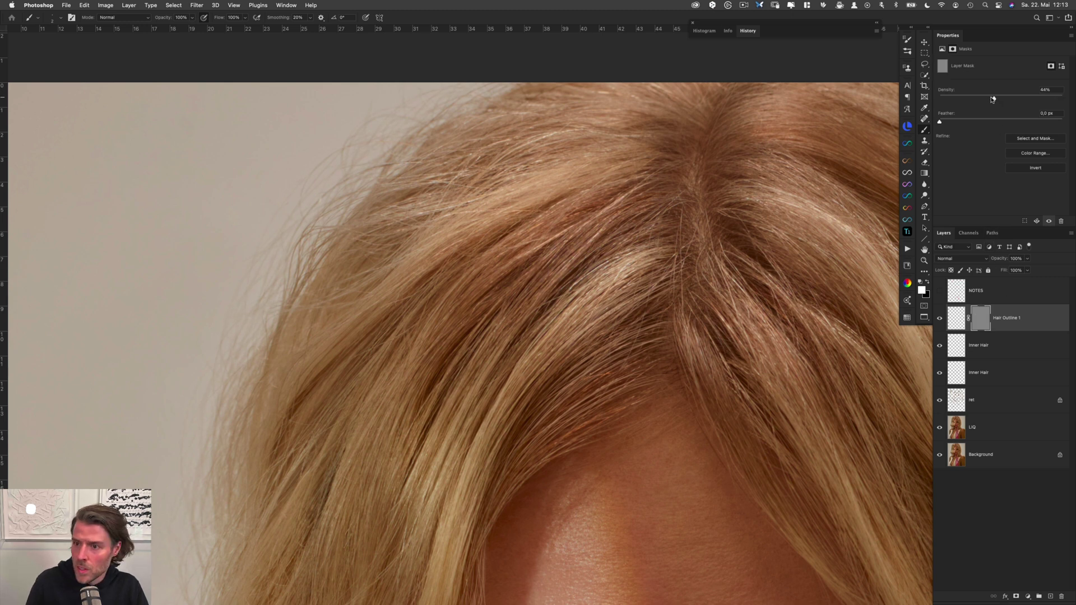
drag(993, 98, 977, 99)
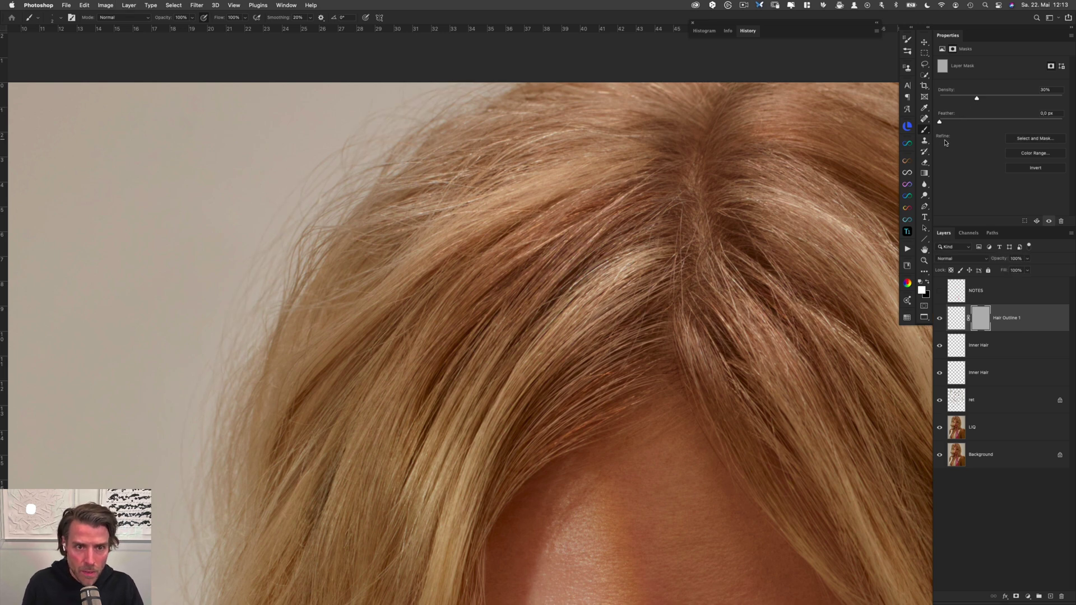
right_click(987, 318)
click(1009, 344)
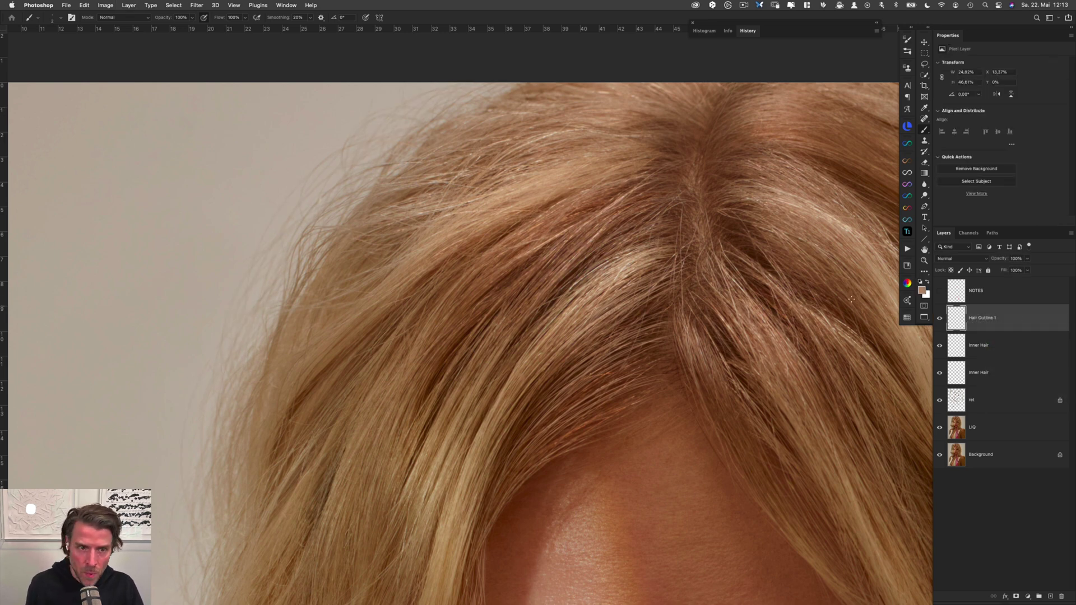
Add 2% uniform monochromatic noise to the painted hairs on the Hair Outline 1 layer
scroll(407, 192, up, 5)
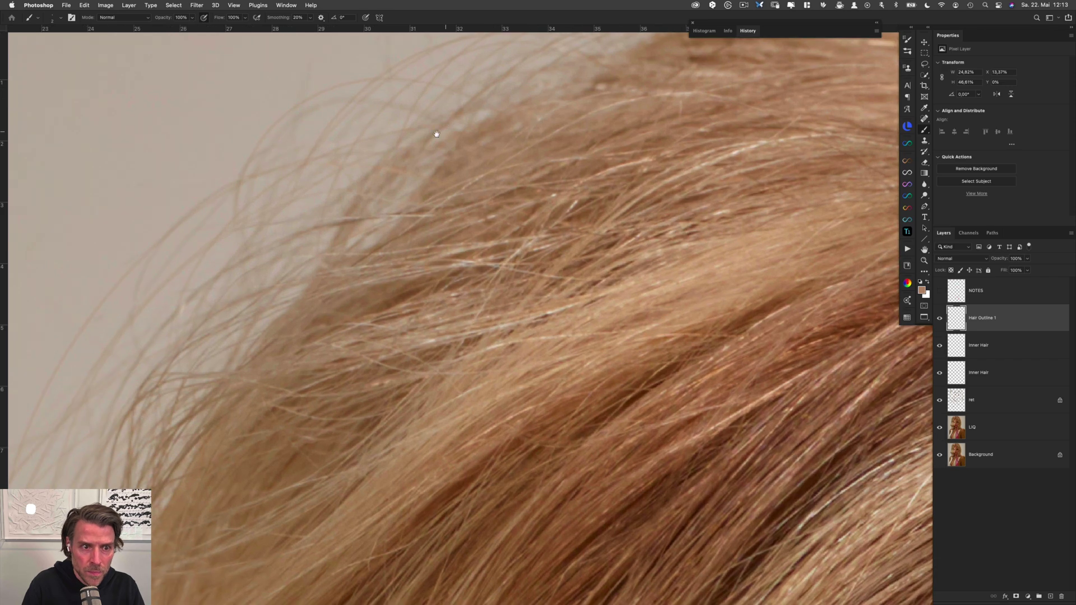
drag(418, 142, 429, 177)
scroll(429, 177, down, 2)
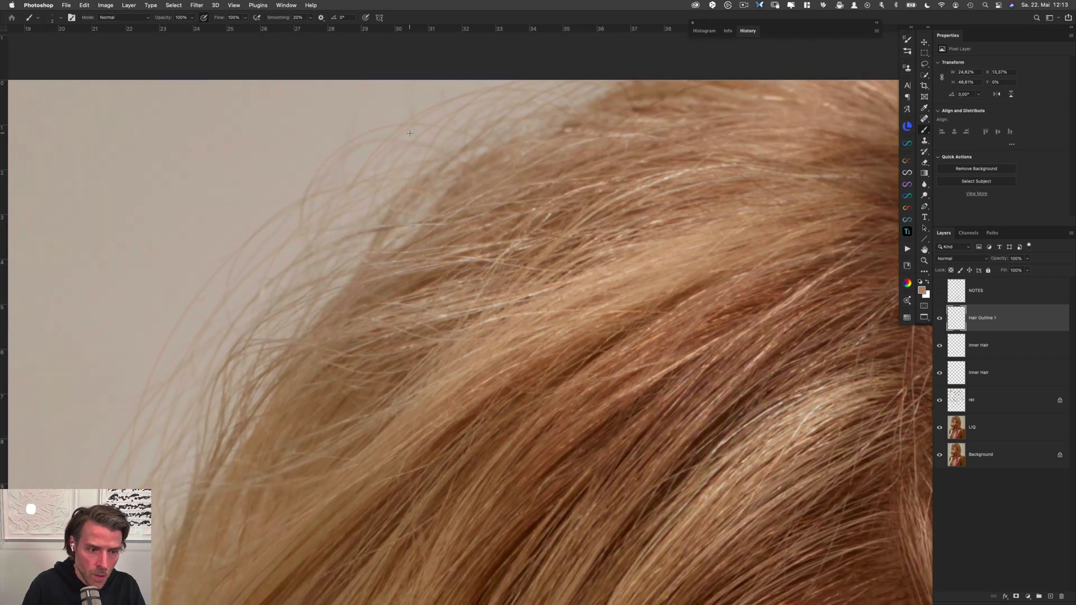
click(197, 5)
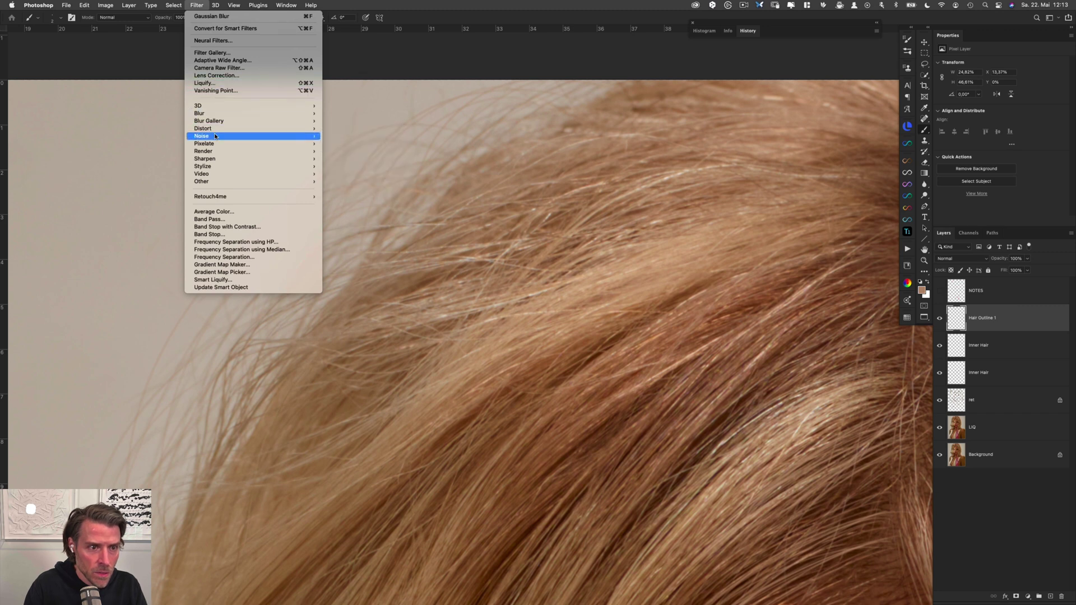
mouse_move(263, 136)
click(359, 135)
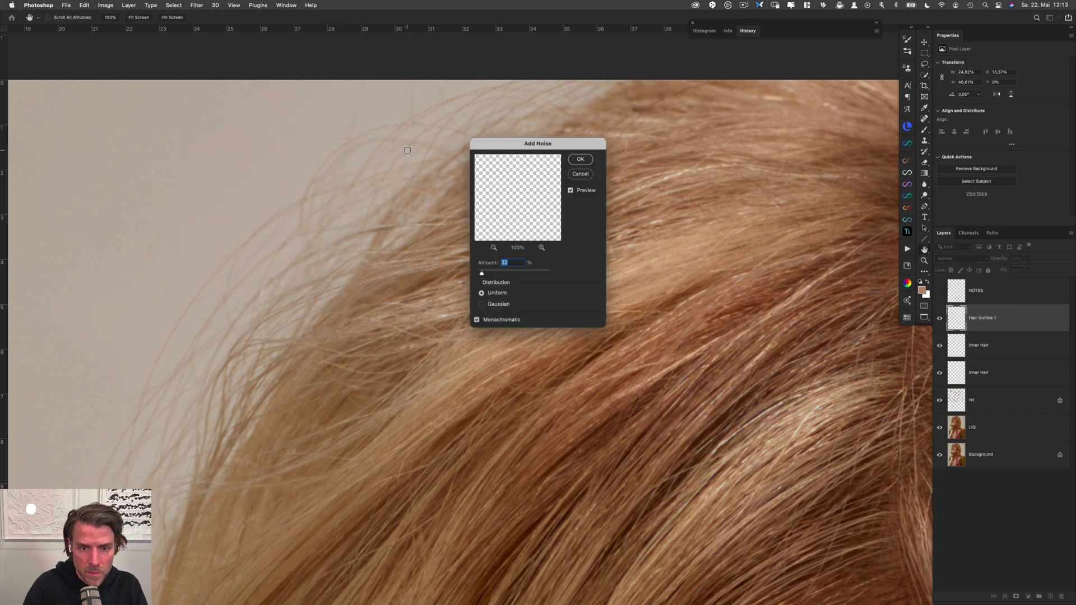
text(2)
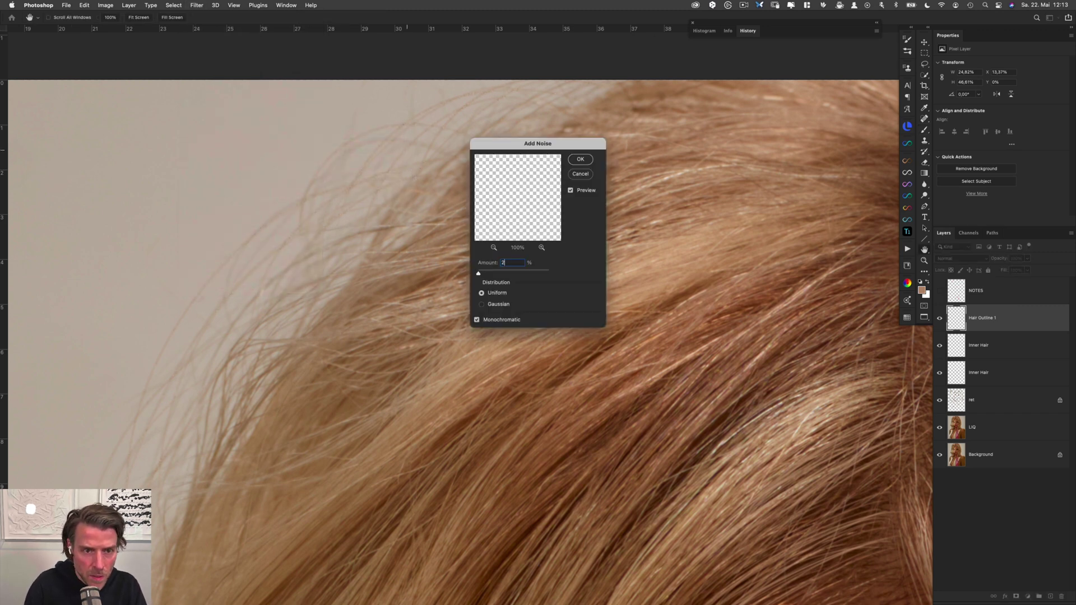
key(Return)
Compare the portrait with and without the Hair Outline 1 layer and examine the hair on both sides of the head
drag(437, 442, 442, 252)
key(super+minus)
key(super+minus)
key(super+minus)
drag(557, 504, 458, 324)
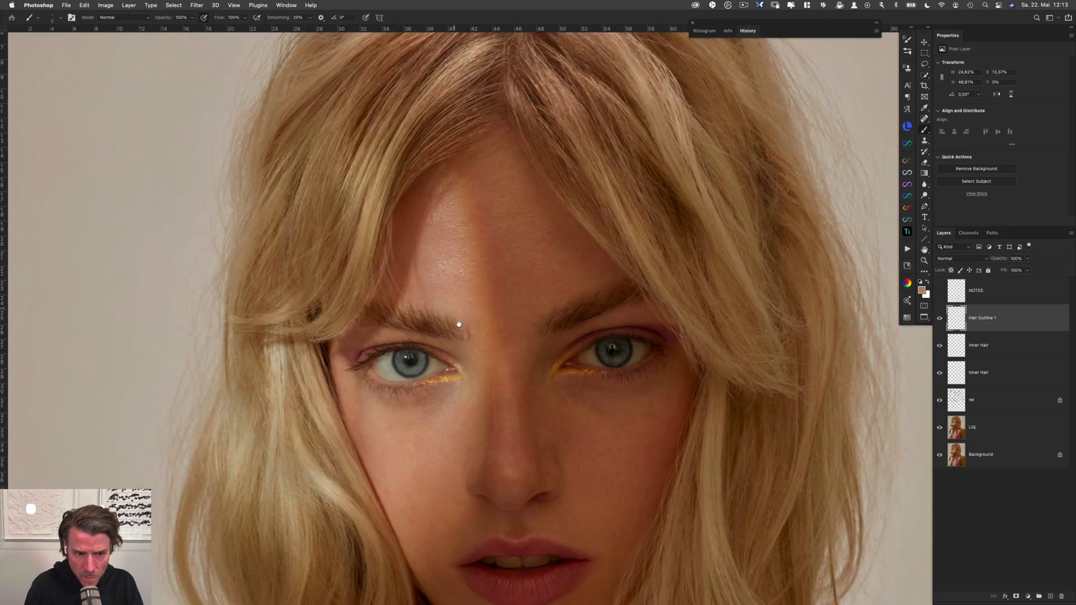
key(super+comma)
key(super+comma)
drag(507, 121, 421, 282)
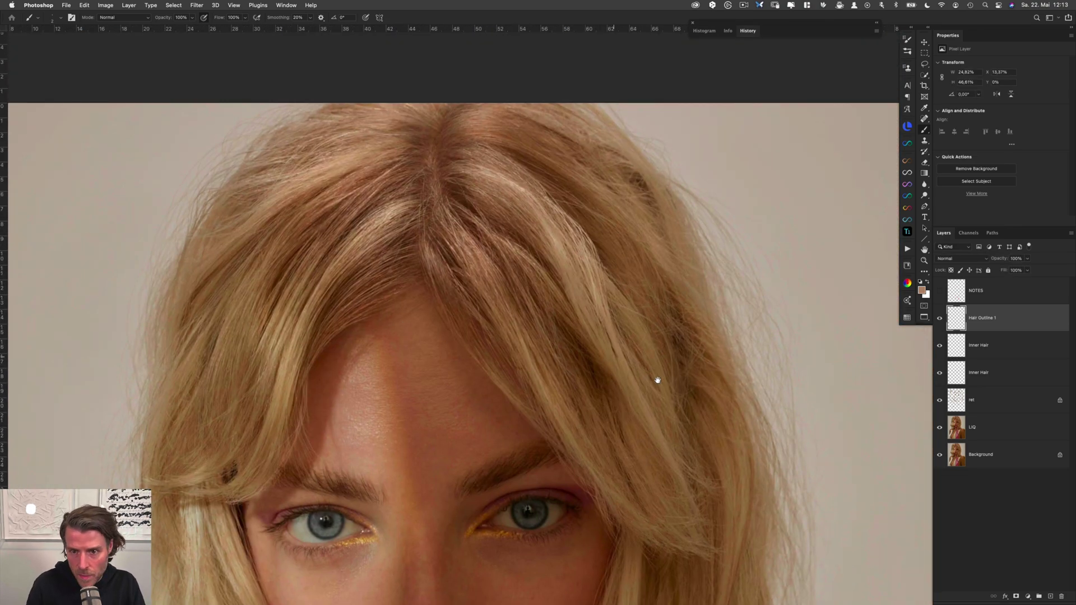
drag(674, 420, 648, 298)
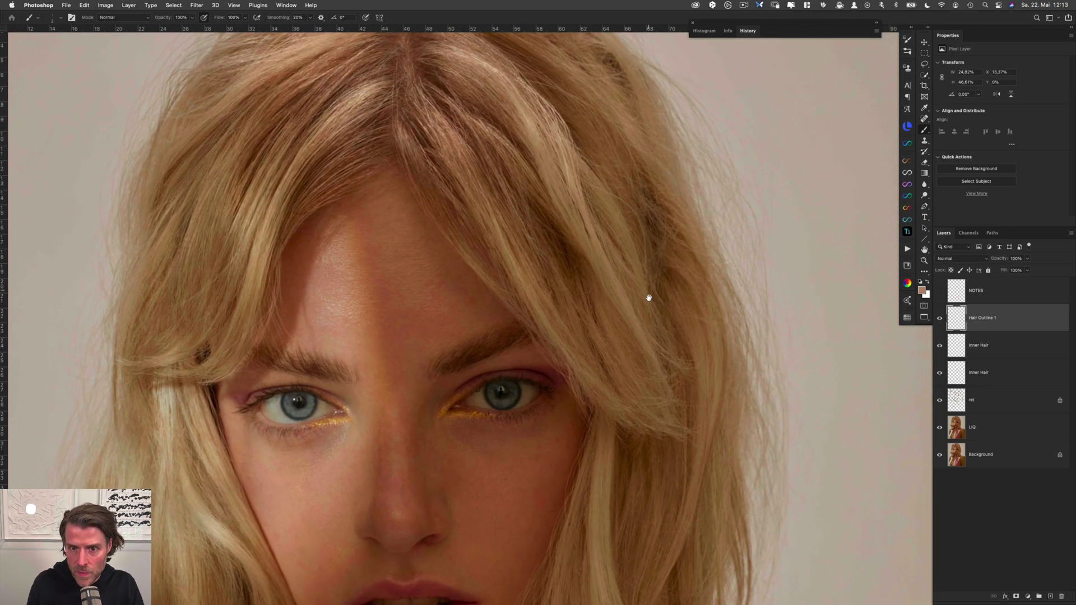
Check the two Inner Hair layers by switching their visibility off and on, and merge them into one layer
click(1007, 349)
click(993, 375)
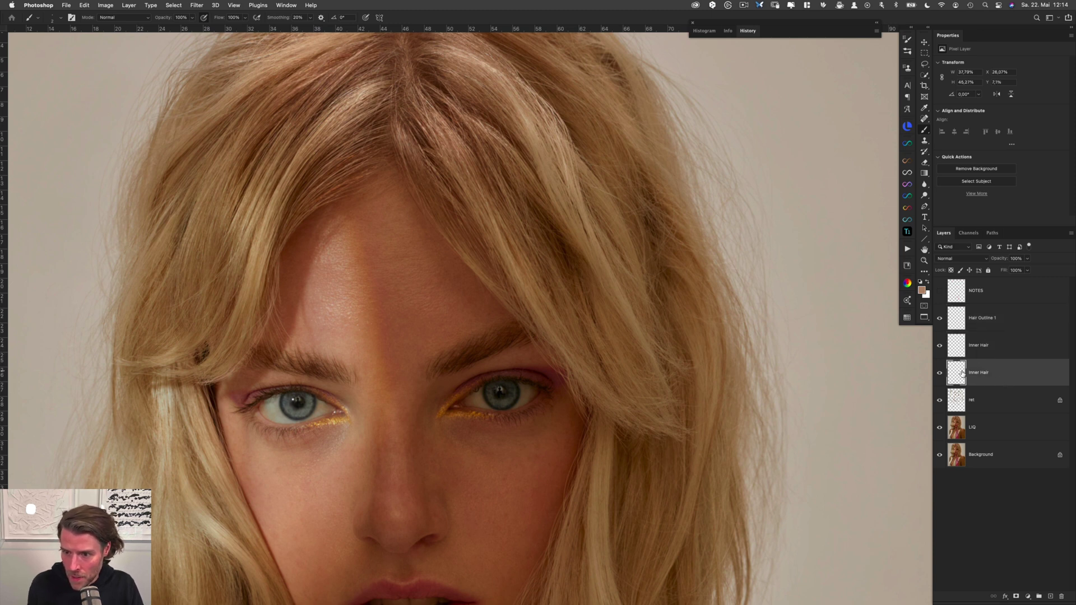
key(super+comma)
key(super+comma)
click(1009, 342)
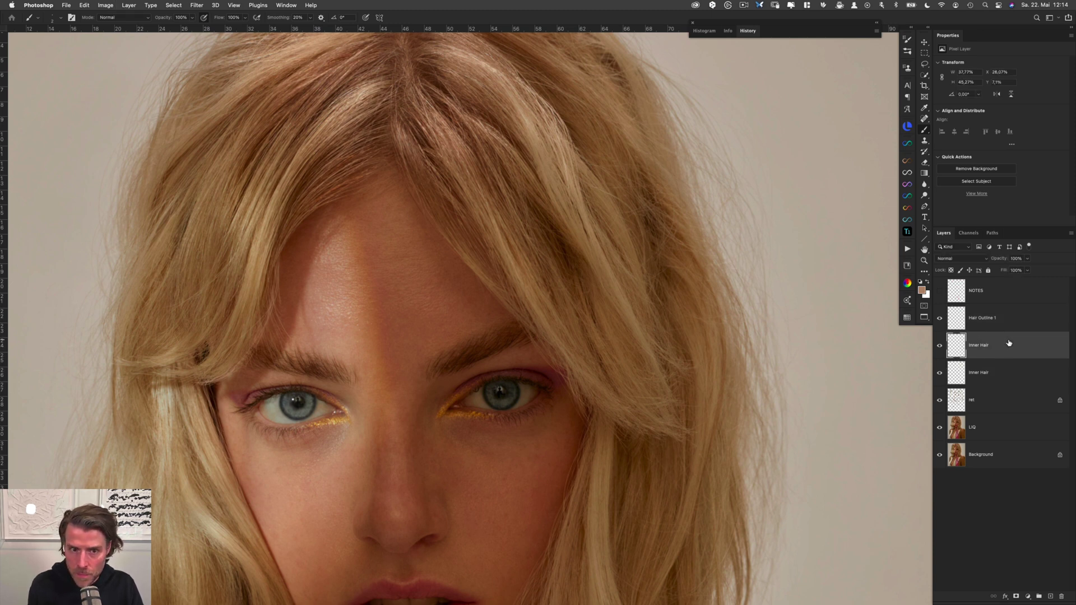
key(super+comma)
key(super+comma)
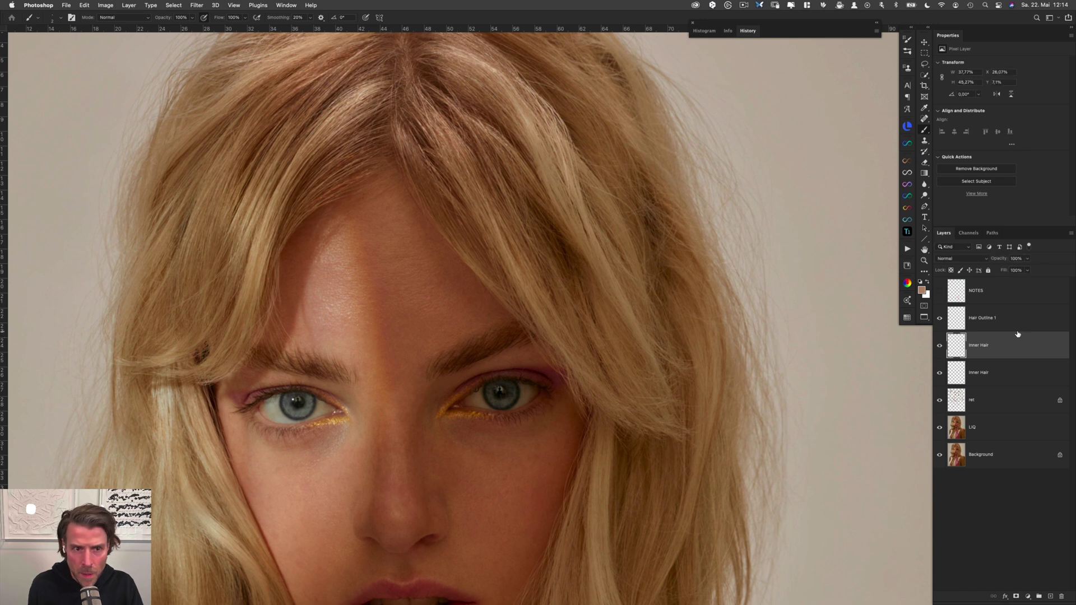
click(1002, 375)
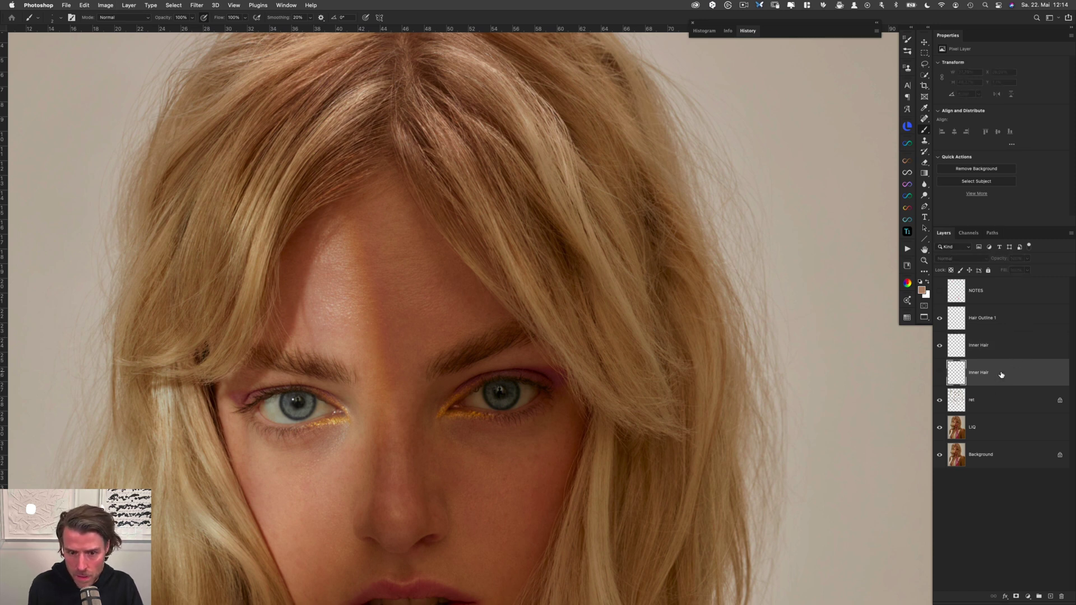
click(1007, 348)
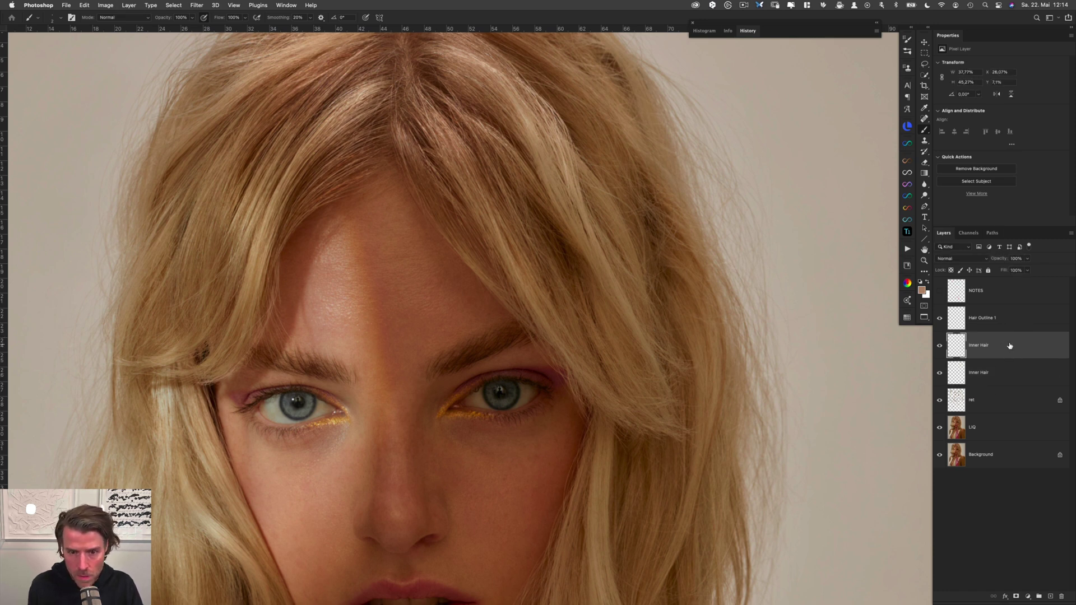
key(super+e)
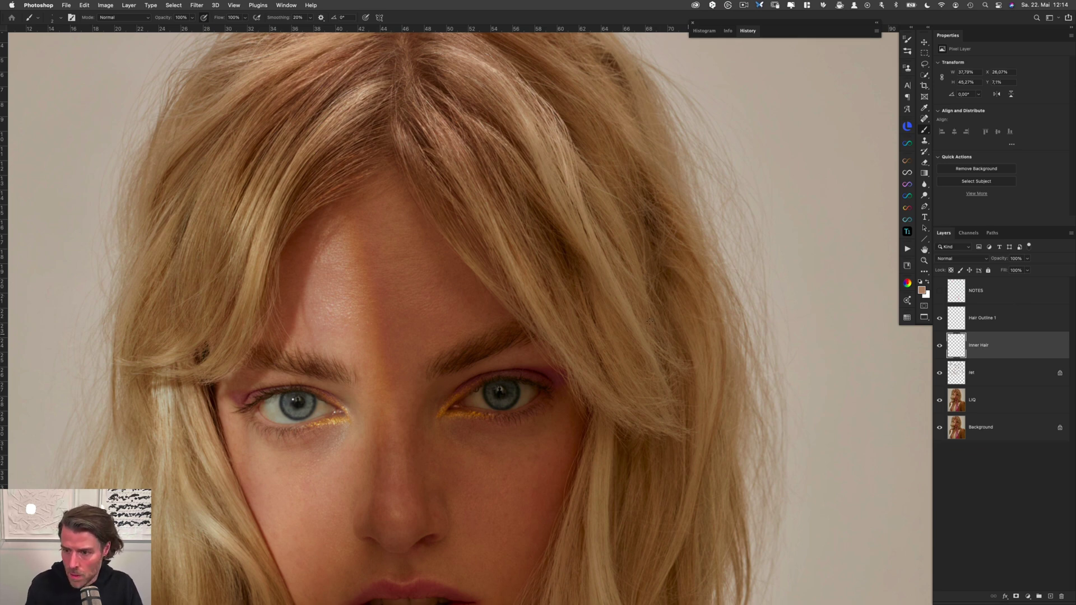
Isolate the merged Inner Hair layer to examine its strokes beside the face, and show all the hair layers again
mouse_move(619, 362)
mouse_down()
mouse_move(594, 446)
mouse_move(575, 285)
mouse_up()
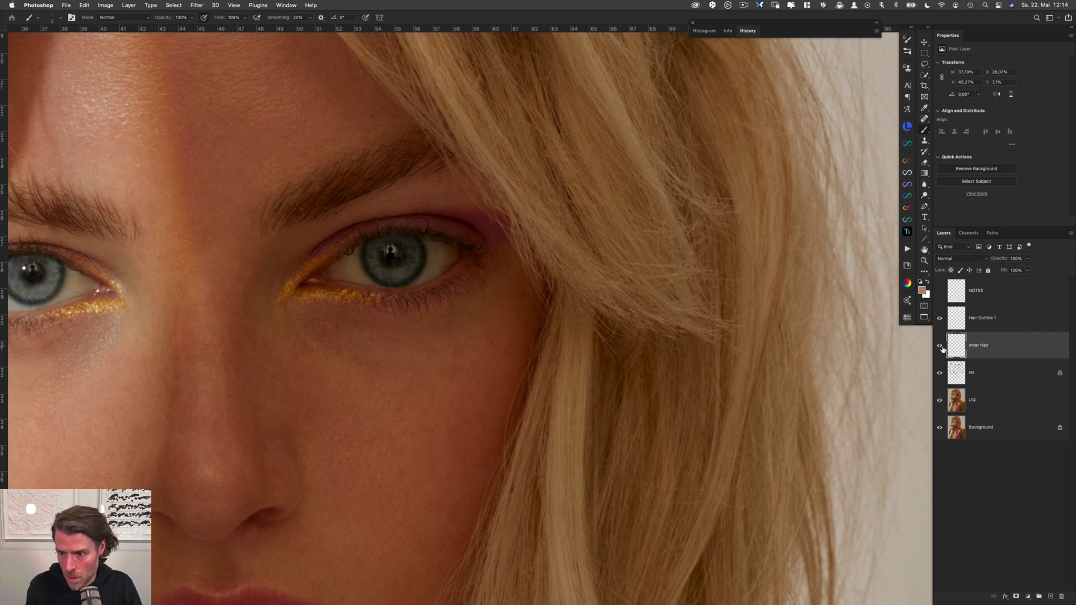
alt+click(940, 350)
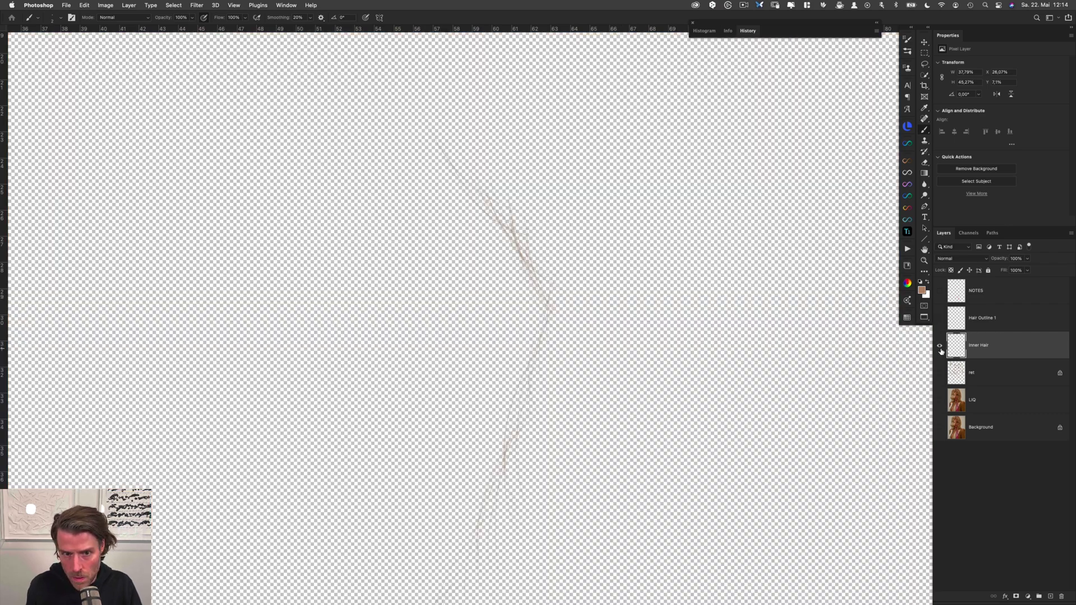
alt+click(941, 352)
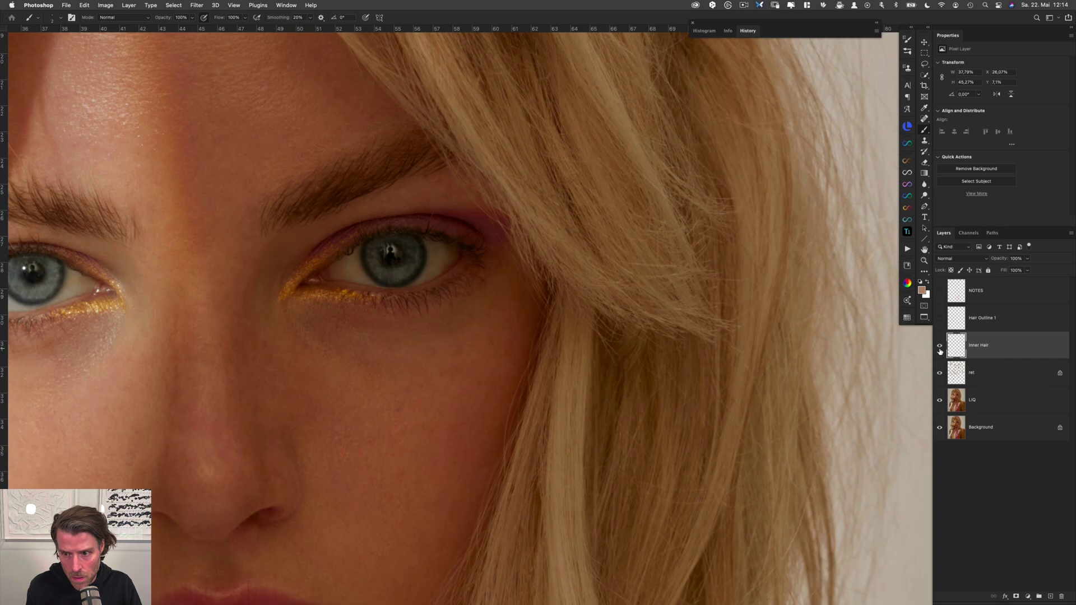
click(941, 319)
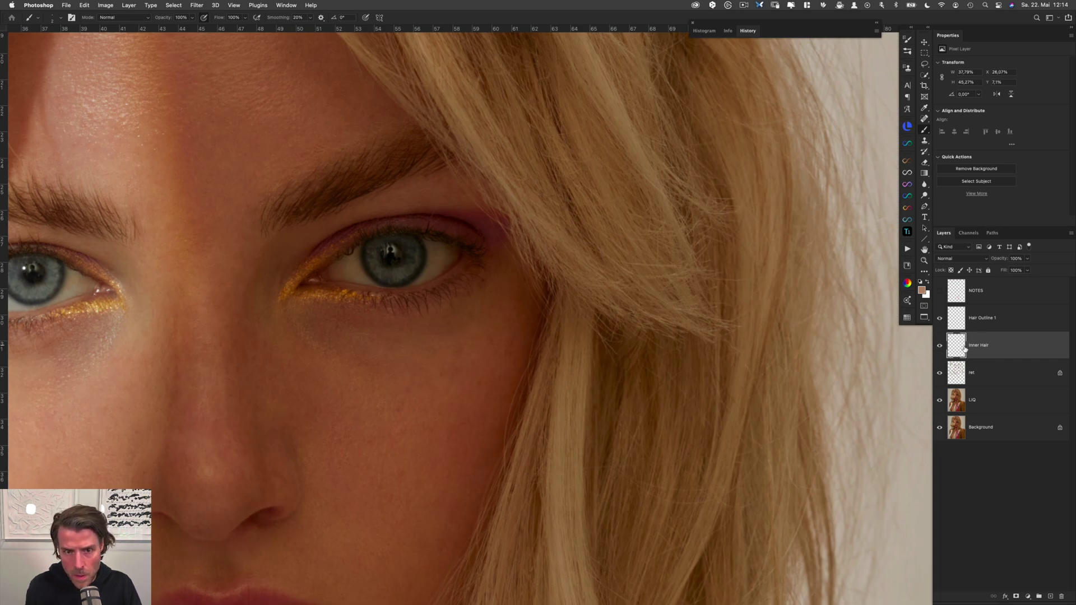
Rename the Hair Outline 1 layer as Hair Outline
click(996, 323)
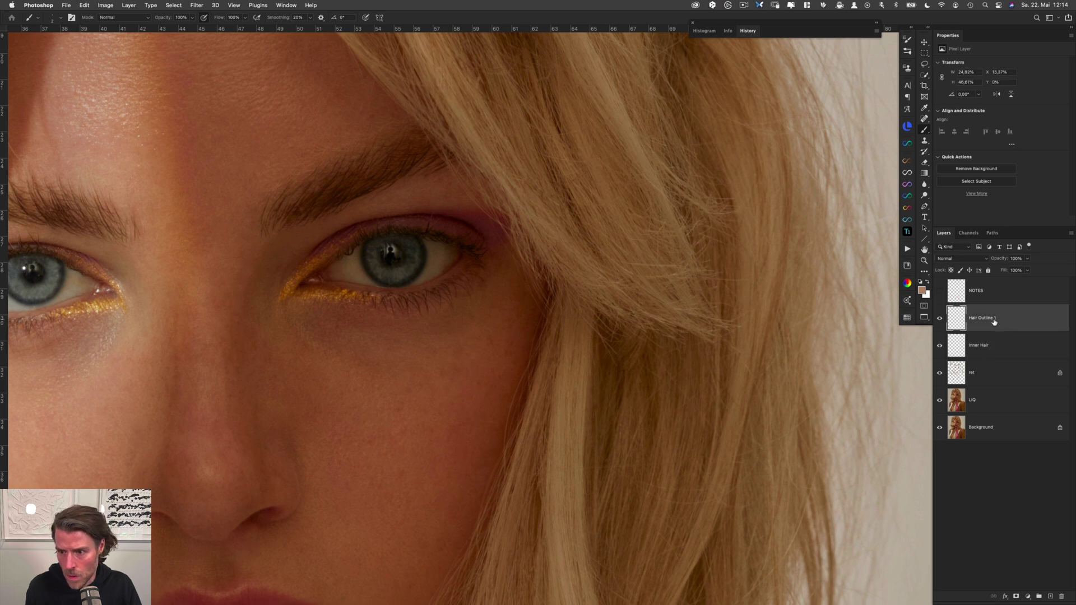
double_click(996, 318)
key(BackSpace)
key(Return)
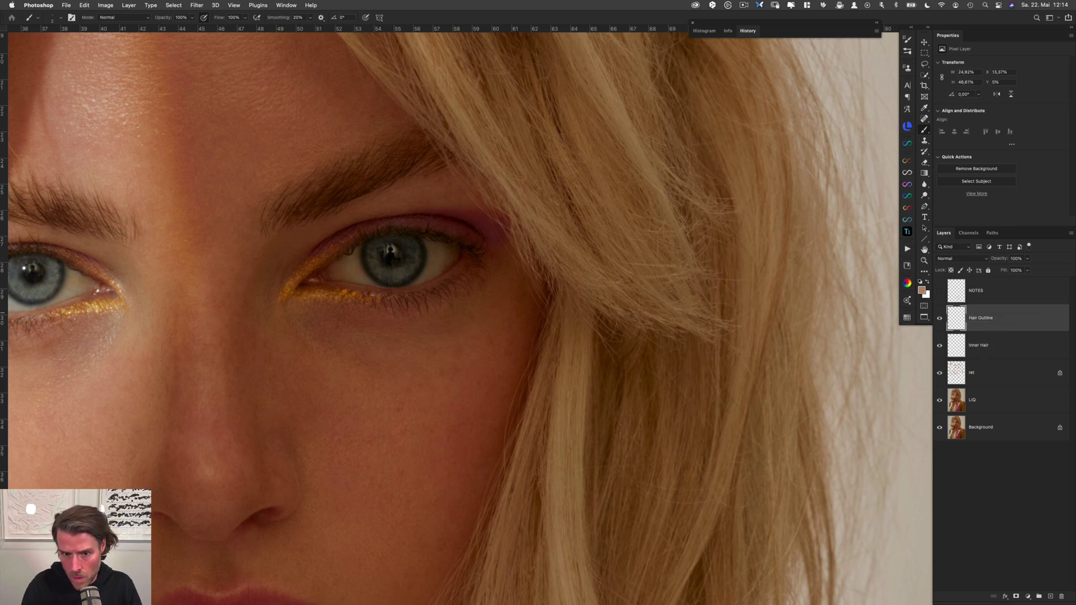
drag(516, 516, 547, 269)
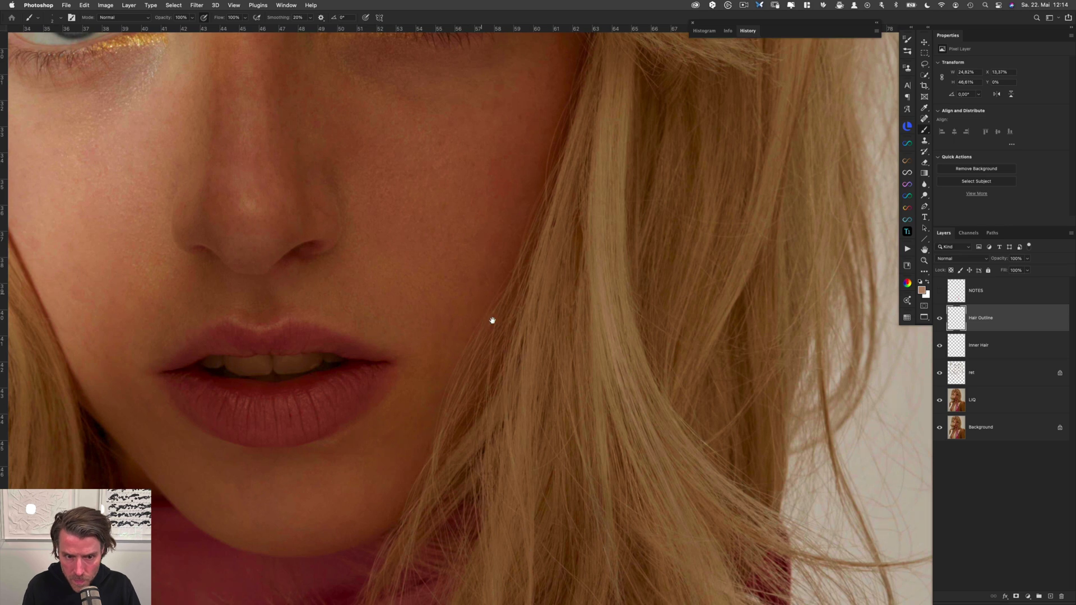
drag(401, 96, 559, 550)
drag(466, 171, 496, 346)
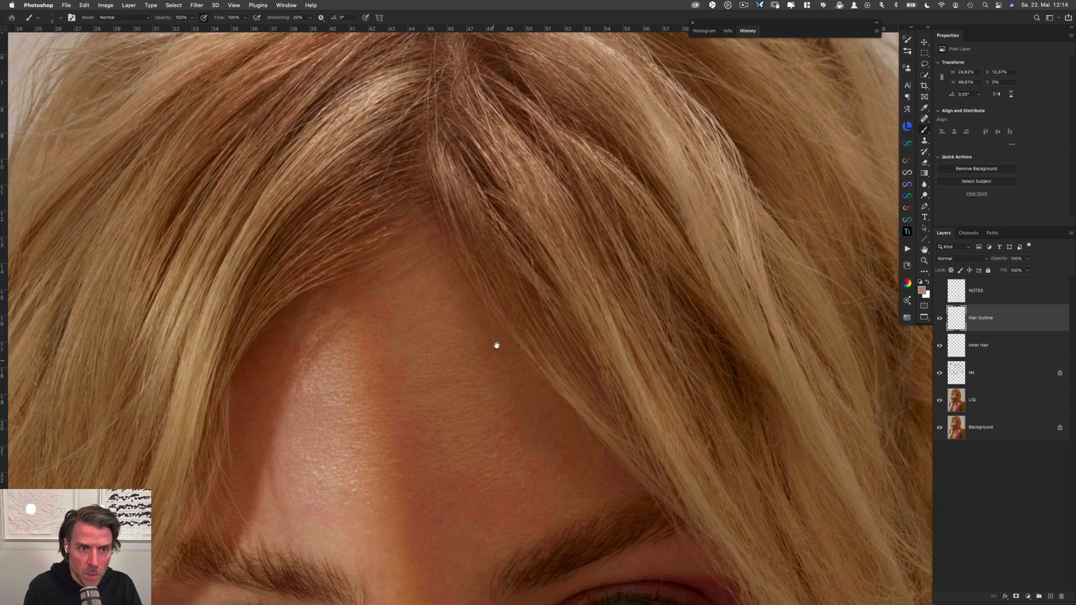
Group the layers from Hair Outline down to LIQ and name the group ret
click(993, 355)
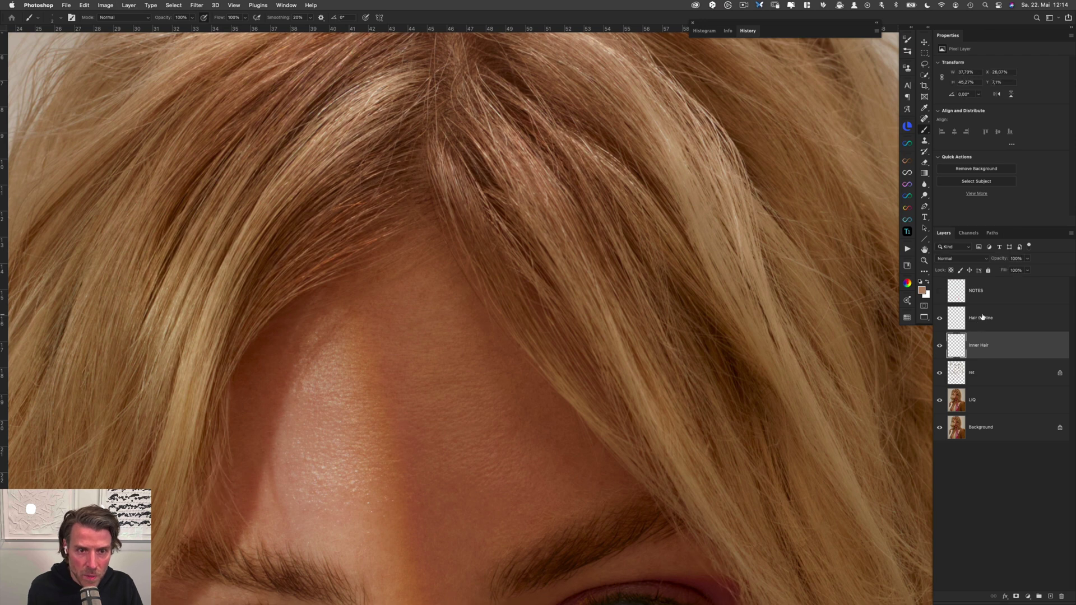
scroll(576, 240, up, 5)
scroll(592, 320, down, 3)
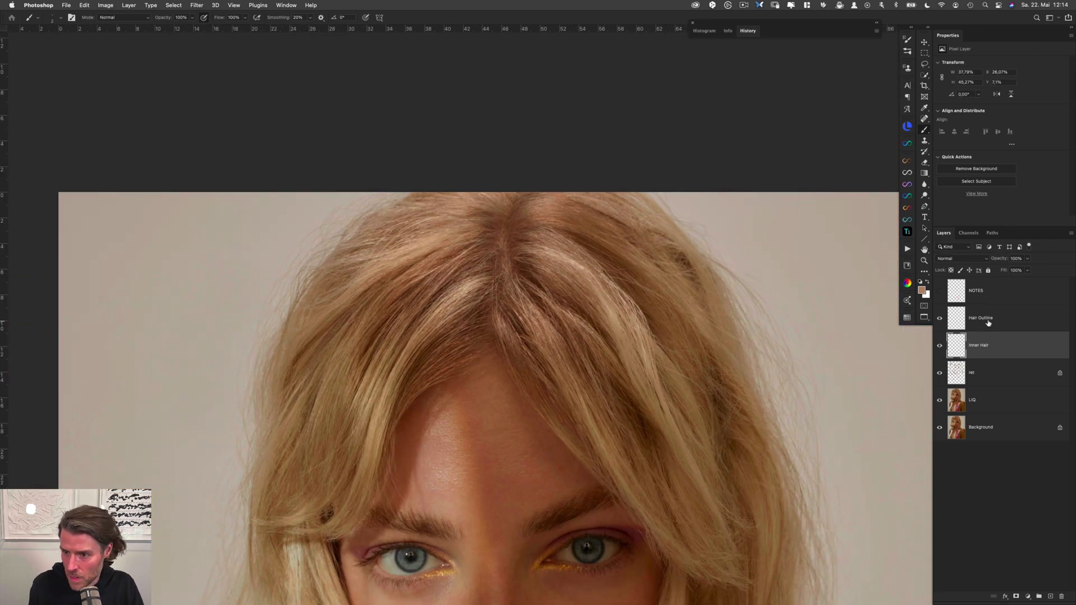
click(1007, 323)
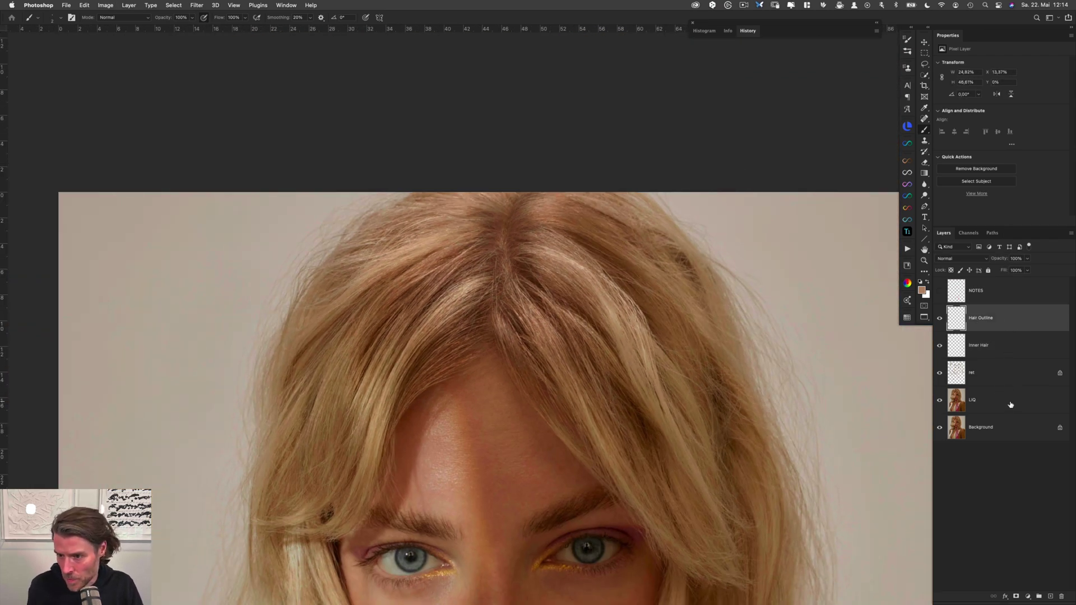
shift+click(1009, 401)
key(super+g)
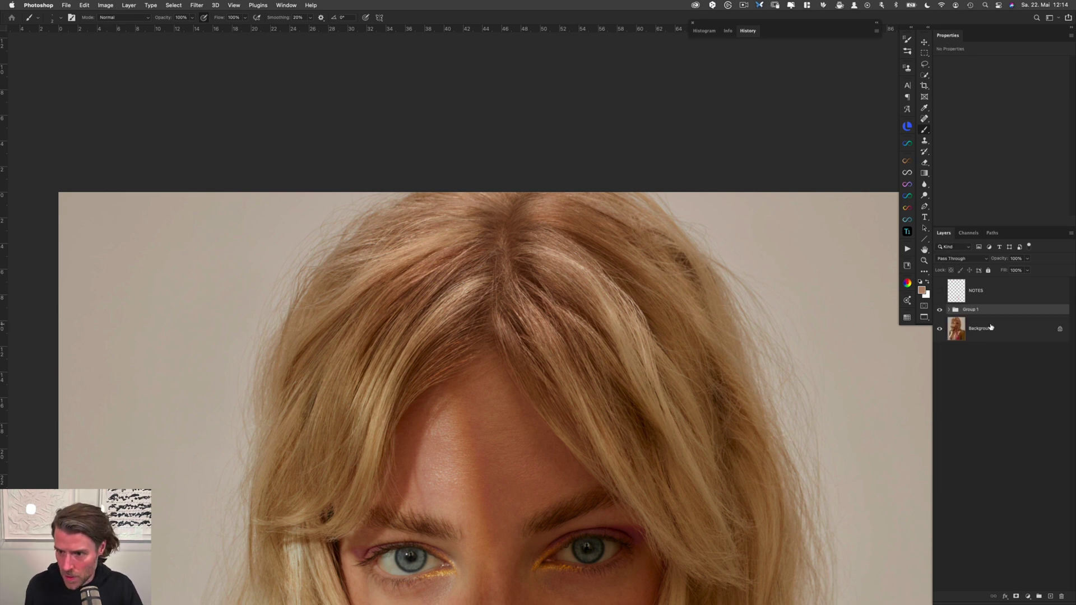
double_click(970, 309)
text(ret)
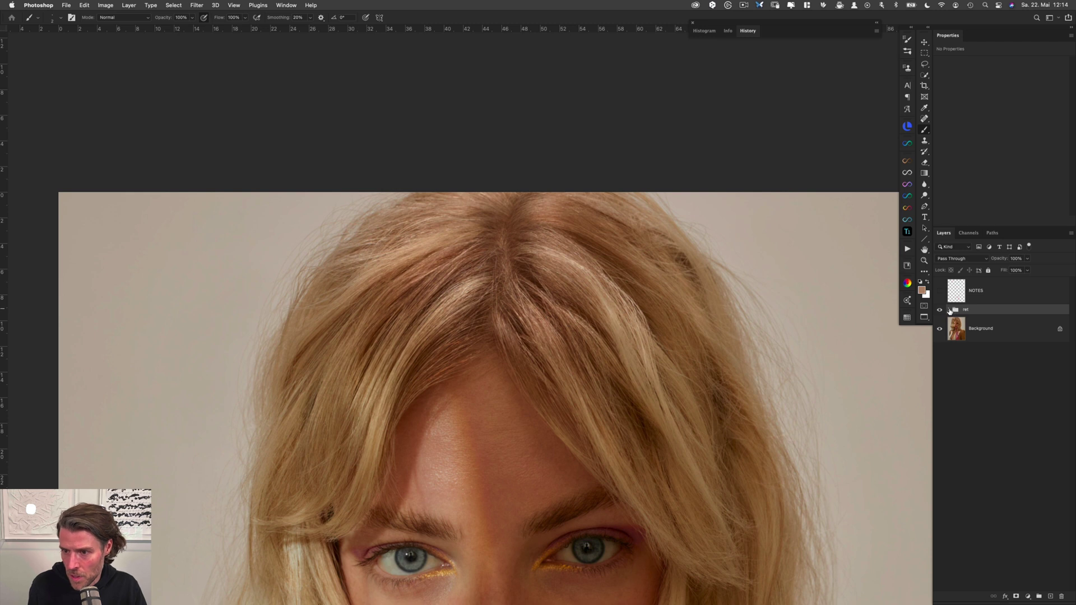
Expand the new layer group and rename it as retouch
click(949, 310)
click(1031, 326)
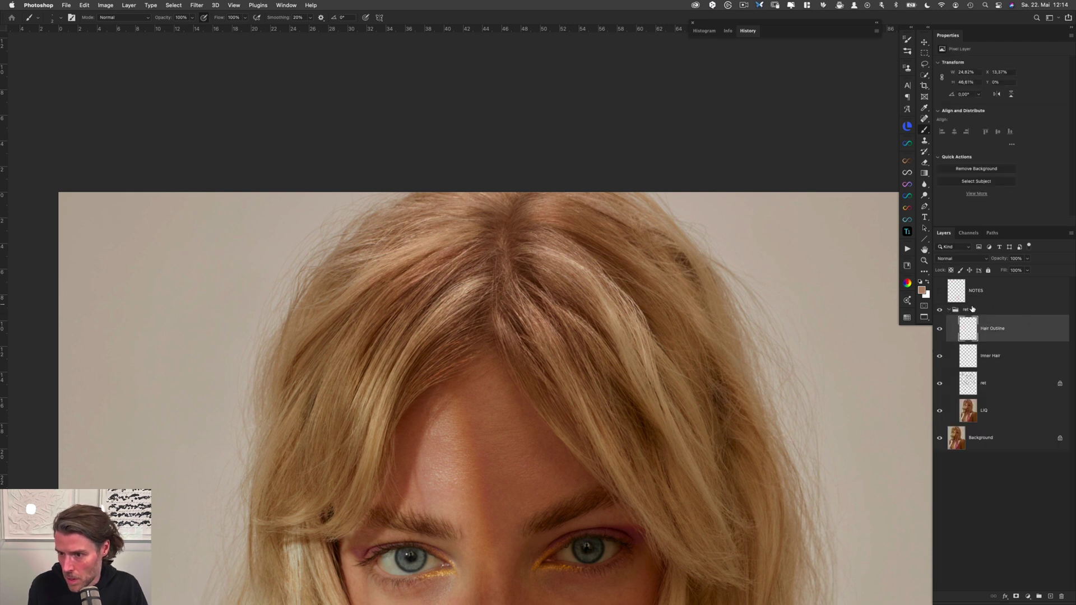
double_click(967, 310)
text(retouch)
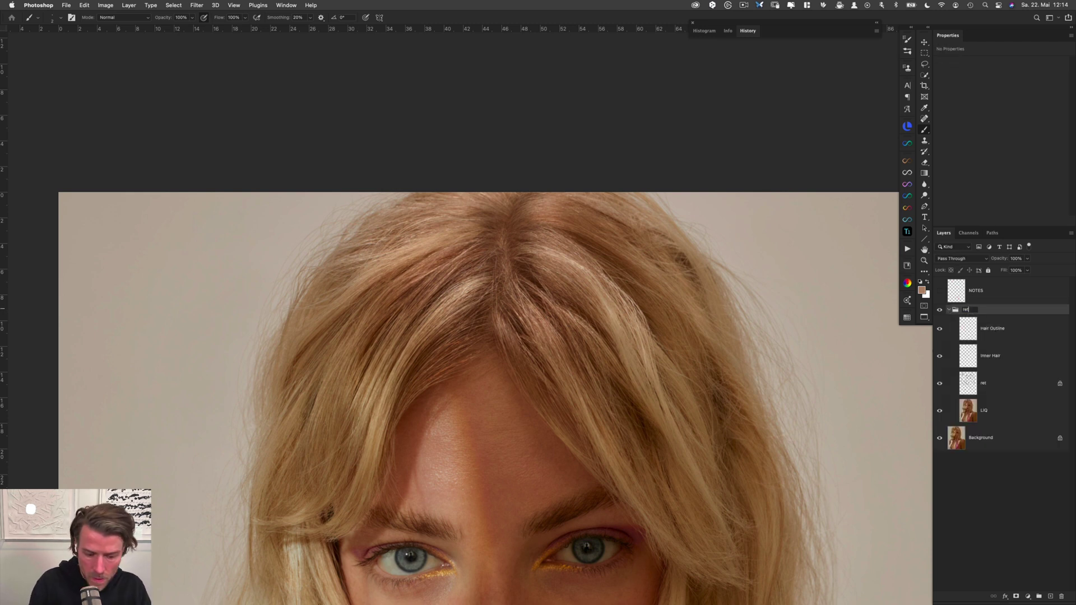
key(Return)
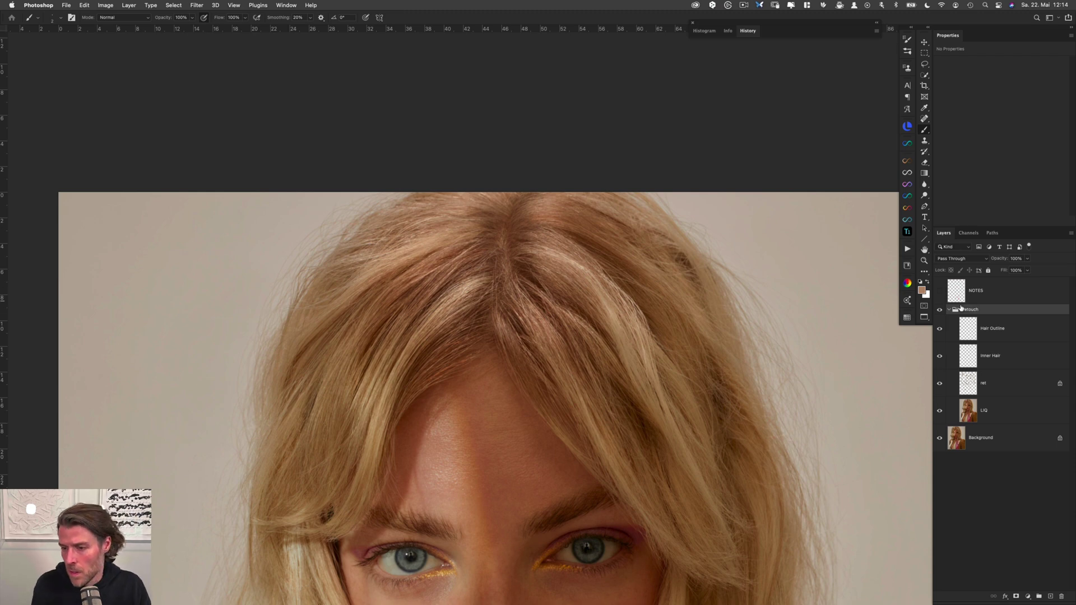
Add a new layer directly above Inner Hair in the retouch group and name it Hair beow chin
click(1015, 335)
drag(601, 374, 567, 279)
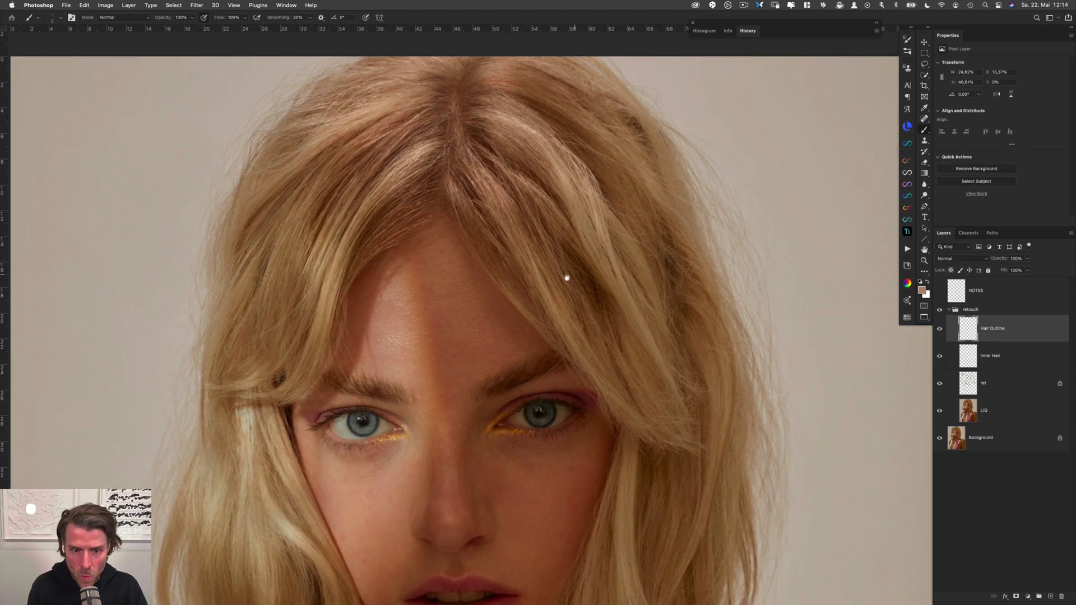
drag(539, 327, 526, 230)
drag(533, 422, 521, 331)
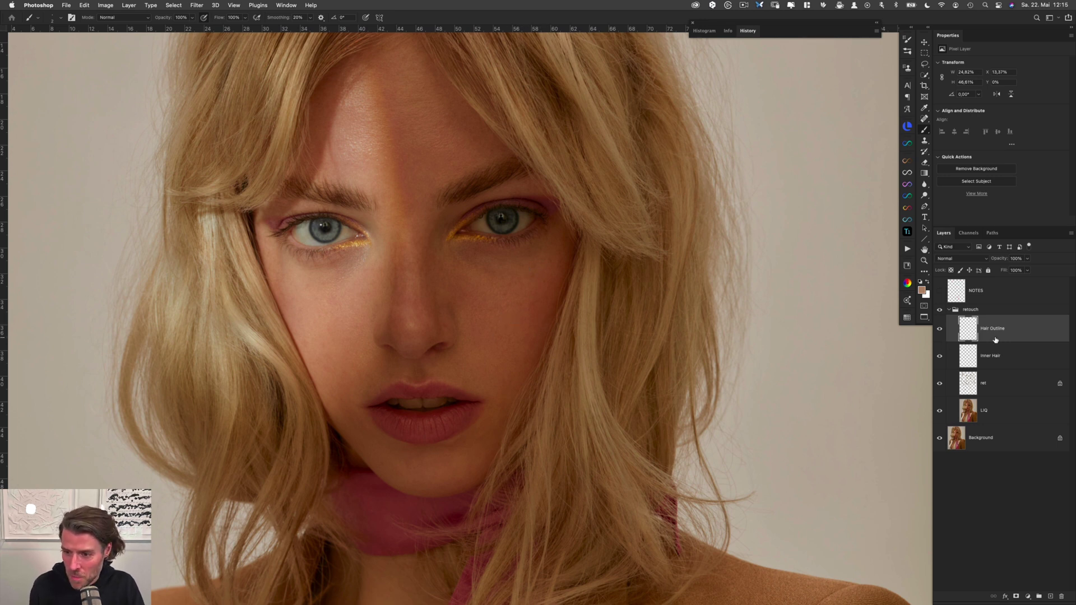
click(1012, 363)
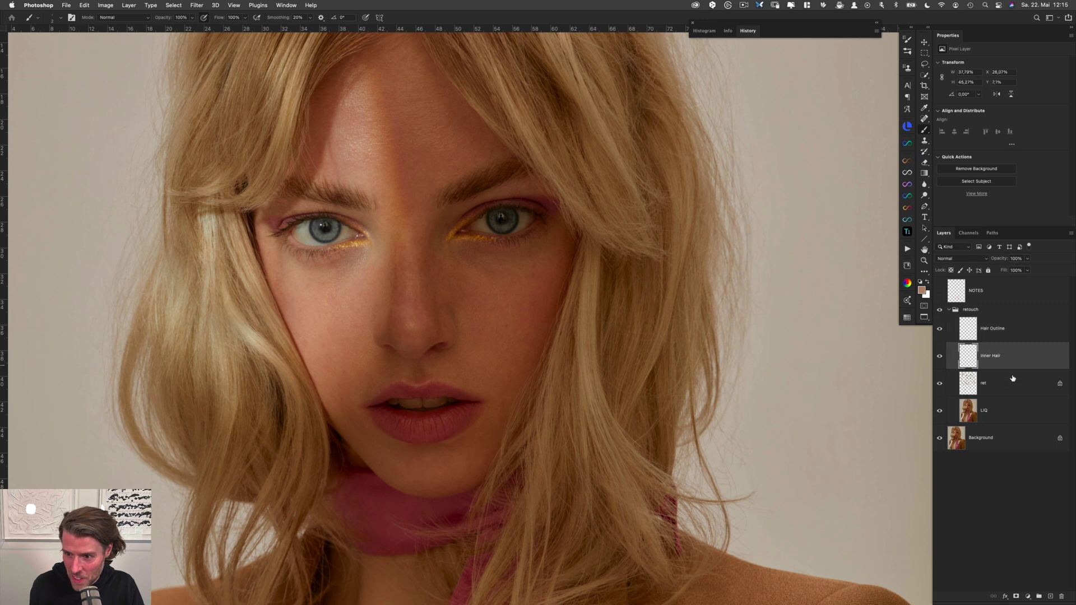
click(1050, 596)
double_click(987, 357)
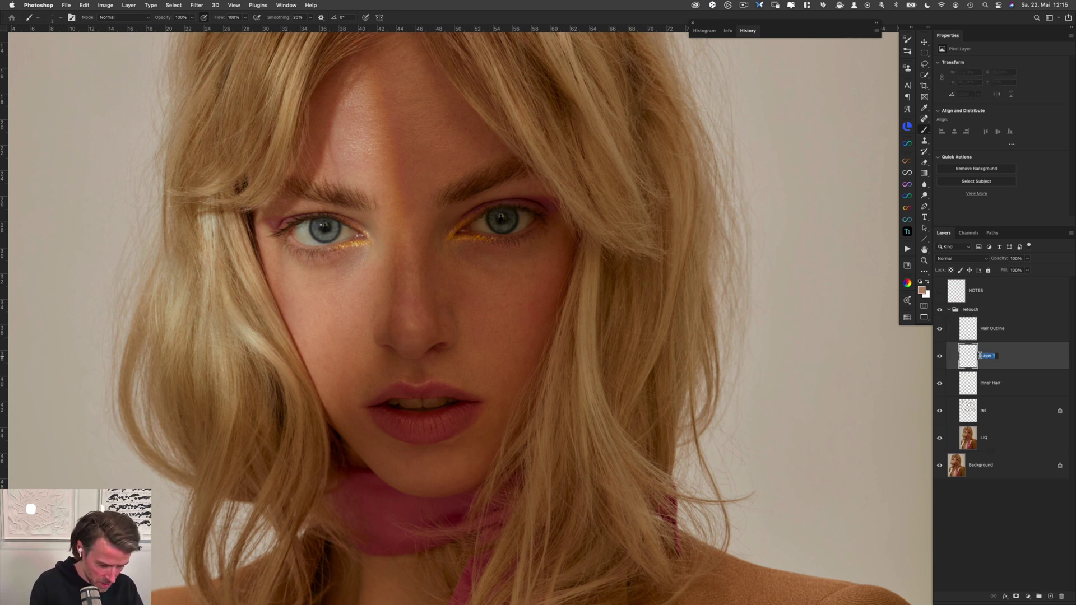
text(Hair)
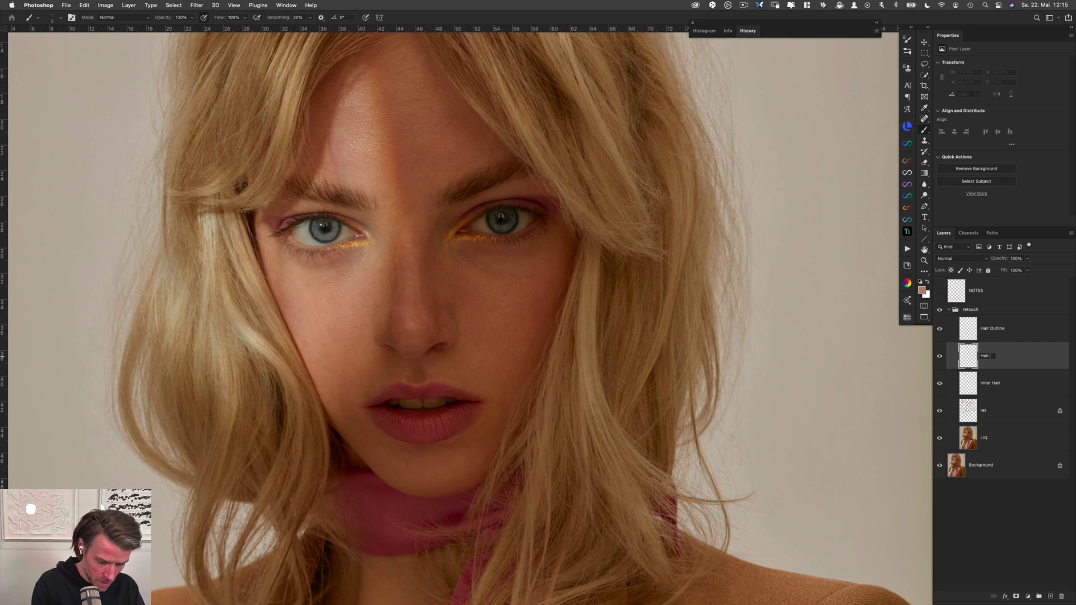
text( beow chin)
key(Return)
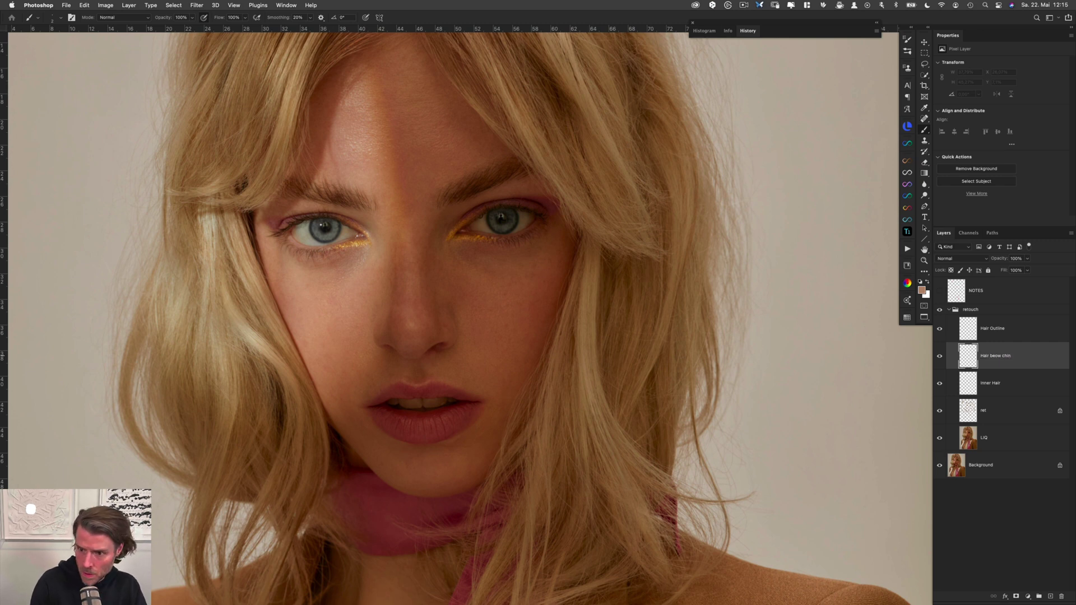
Correct the spelling of the new layer's name to Hair below chin
double_click(996, 357)
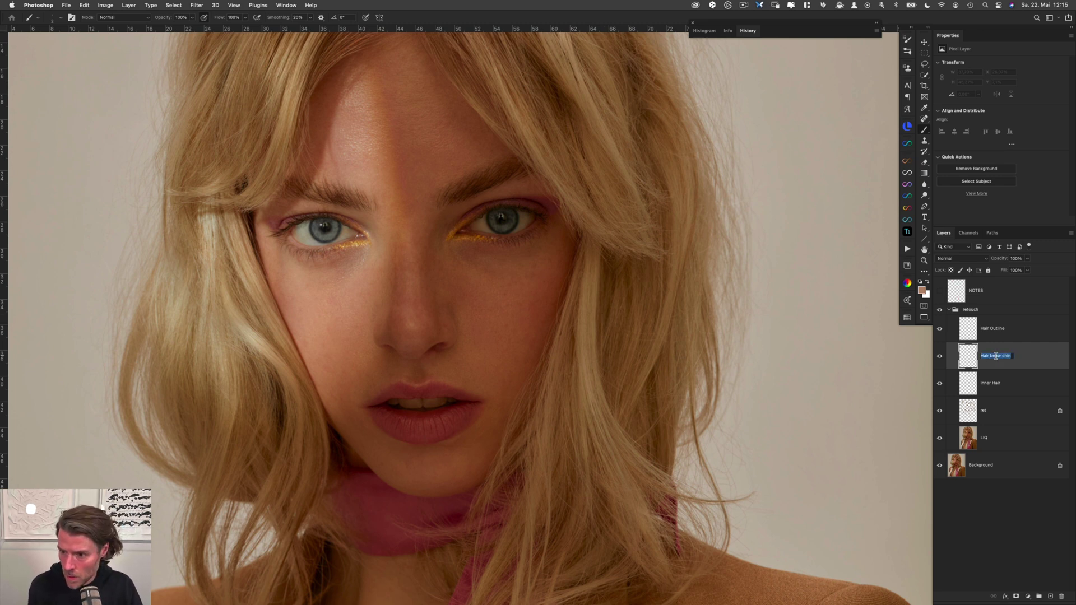
click(995, 357)
text(l)
key(Return)
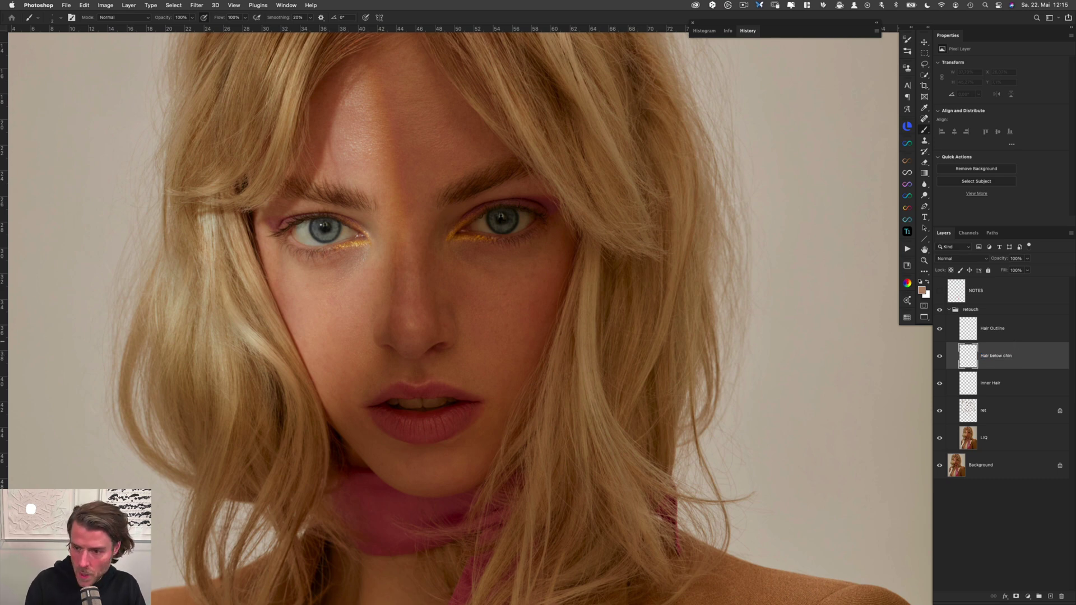
Rotate the canvas to about 54°, brush fine hairs over the pink scarf below the chin, and reset the rotation
drag(443, 436, 405, 340)
key(r)
drag(341, 439, 363, 261)
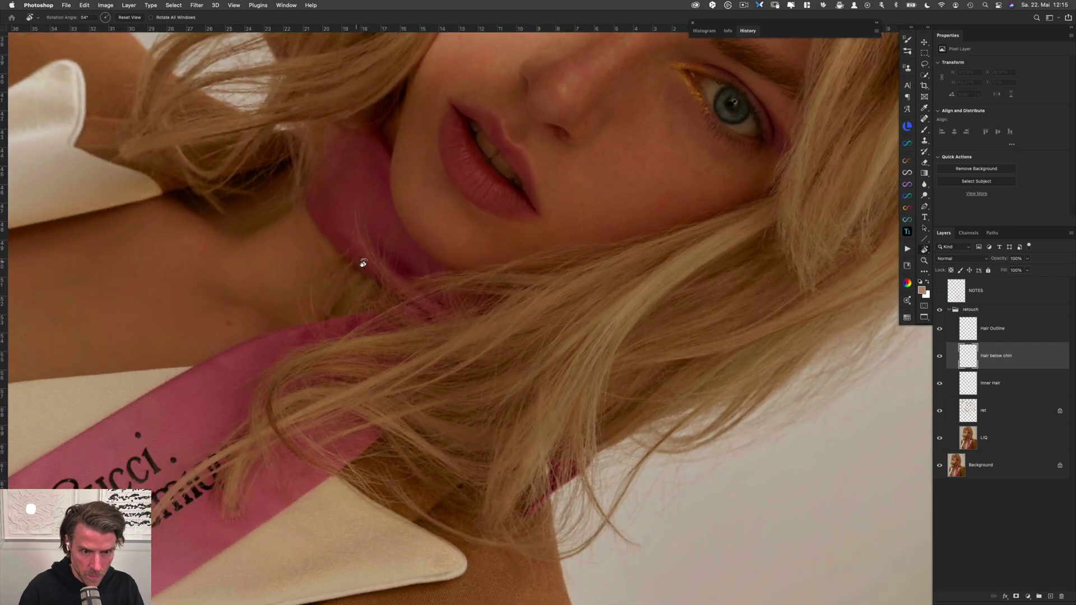
scroll(399, 264, up, 3)
key(b)
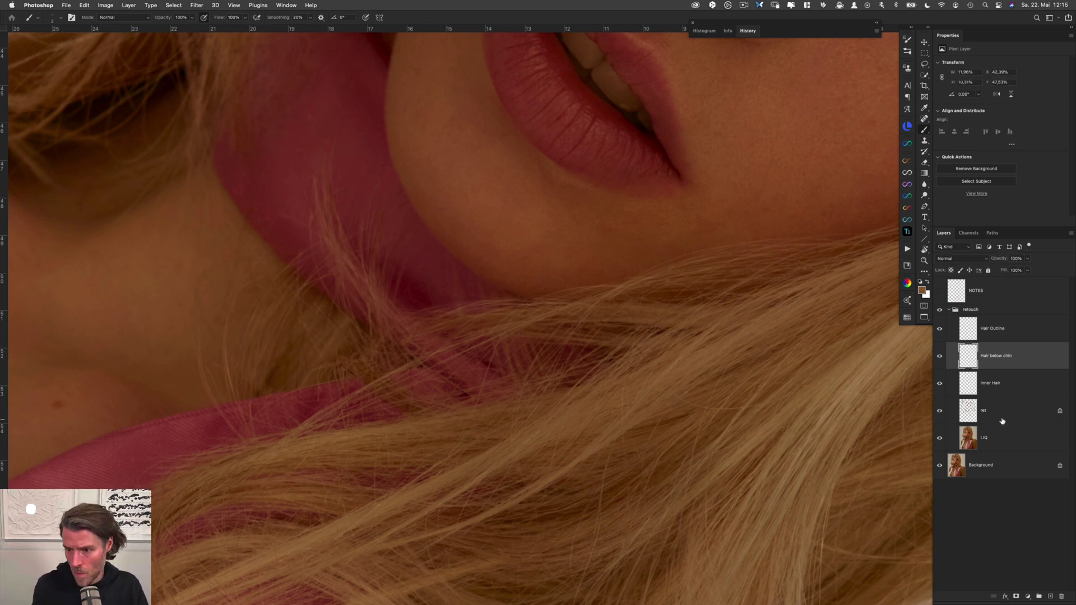
key(Escape)
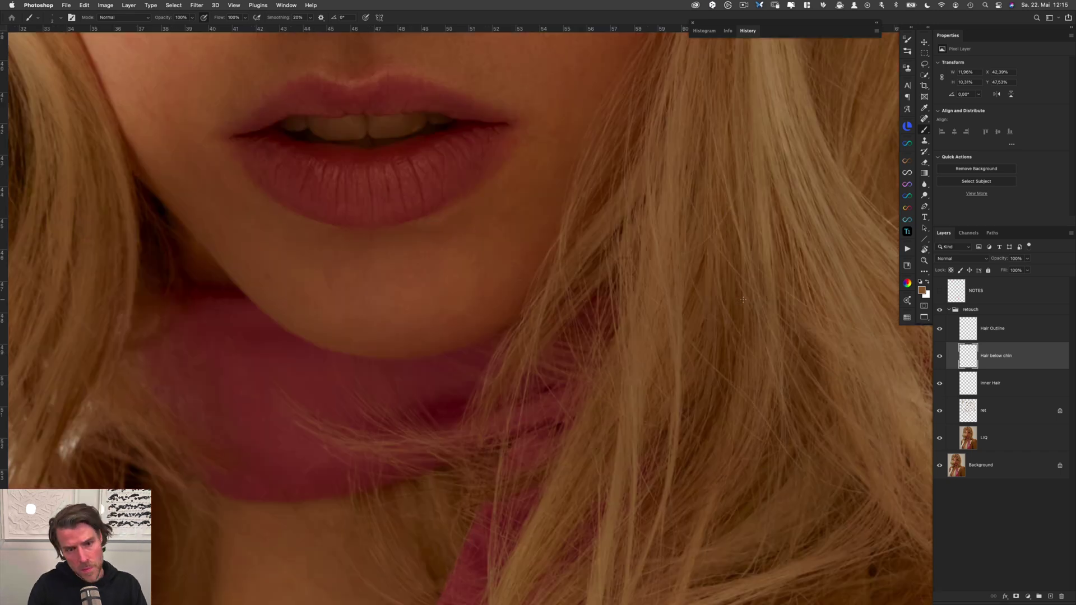
Duplicate the Hair below chin layer and merge both copies into one to strengthen the painted hairs
key(super+j)
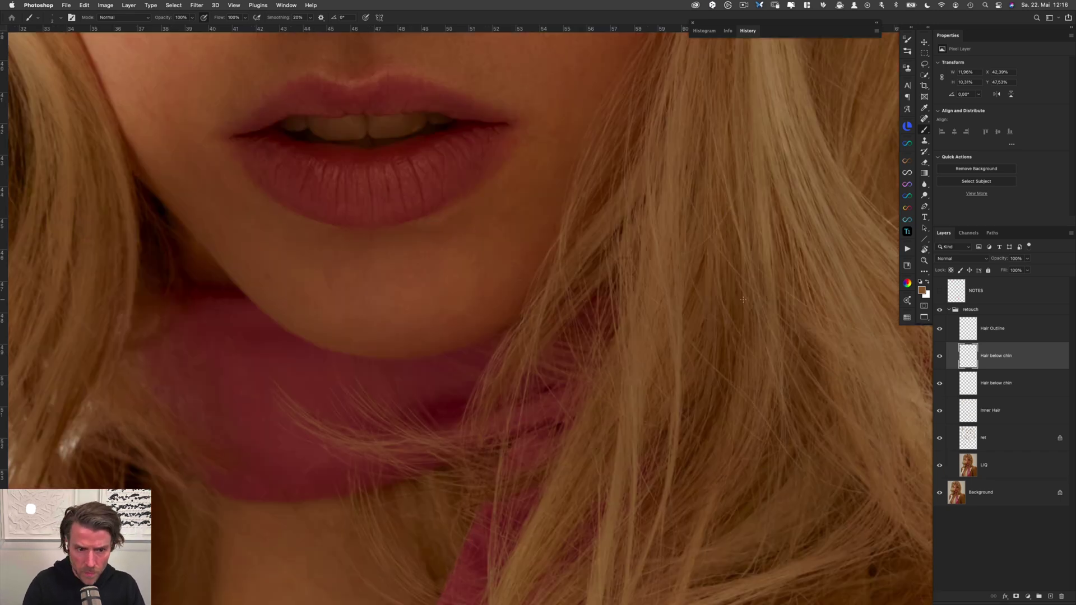
click(1015, 380)
key(BackSpace)
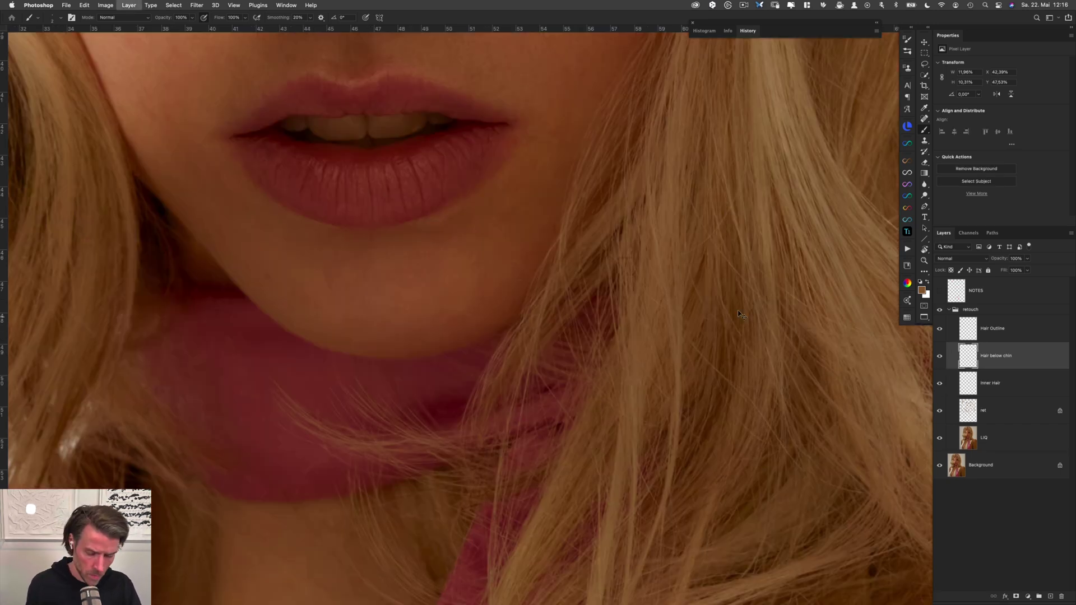
Soften the Hair below chin layer with a Gaussian Blur of 0.6 pixels radius
click(197, 5)
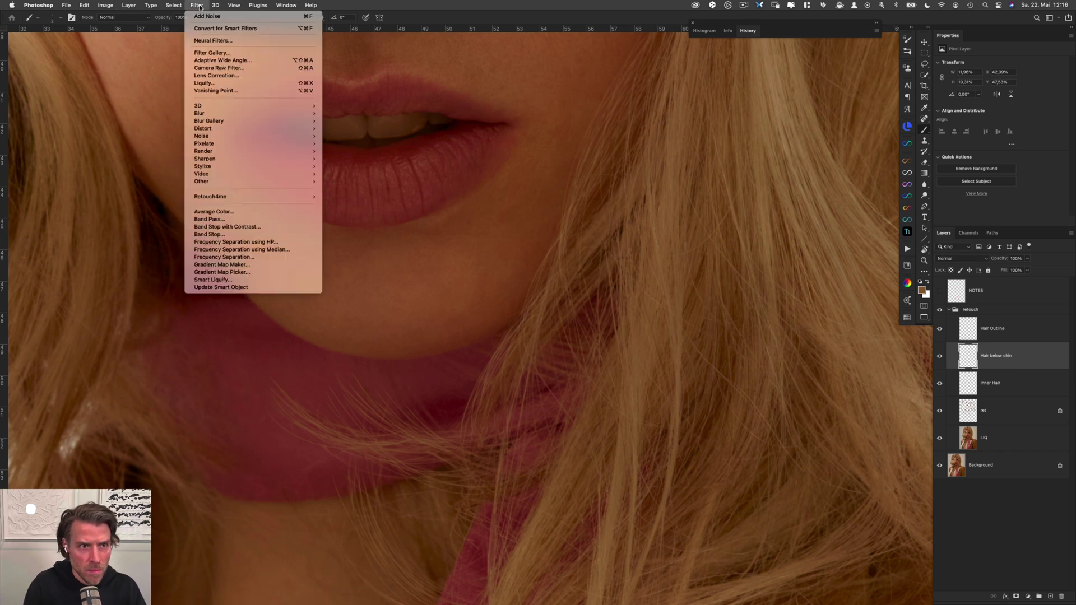
mouse_move(280, 113)
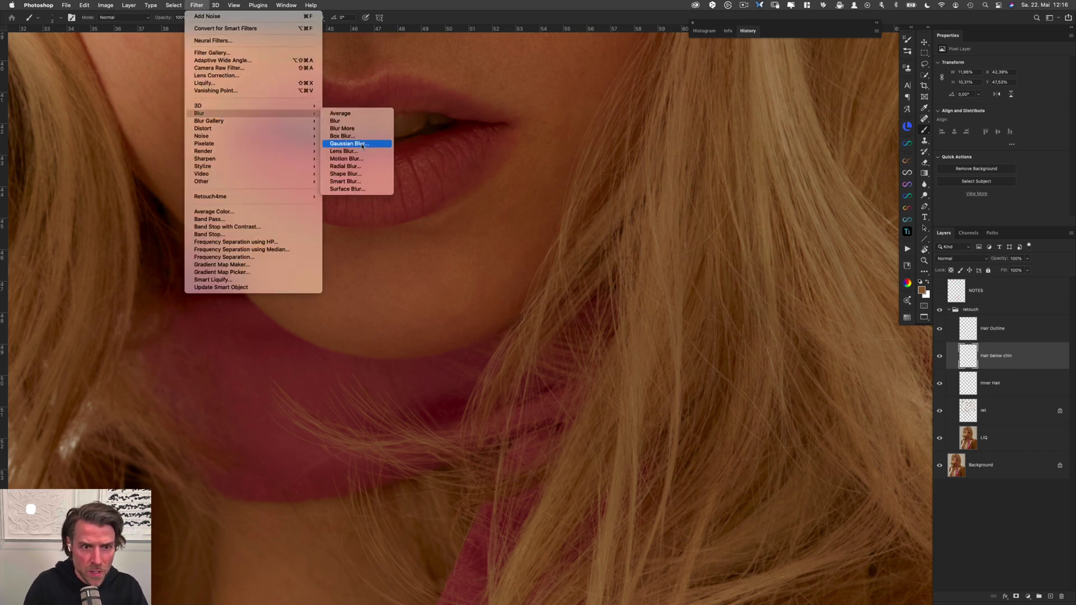
click(362, 146)
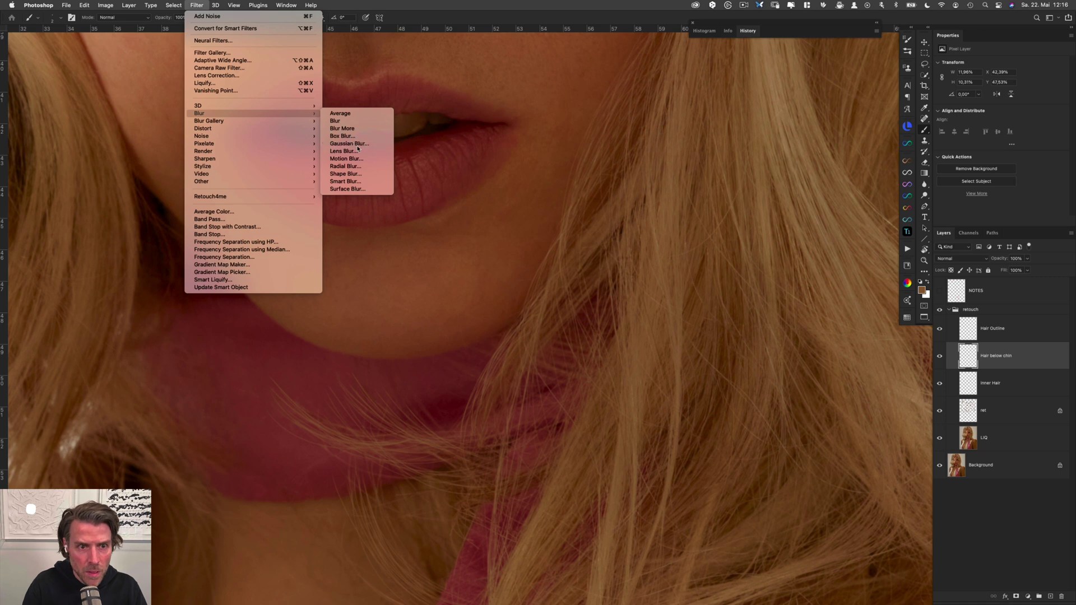
key(Down)
key(Down)
key(Down)
key(Down)
key(Down)
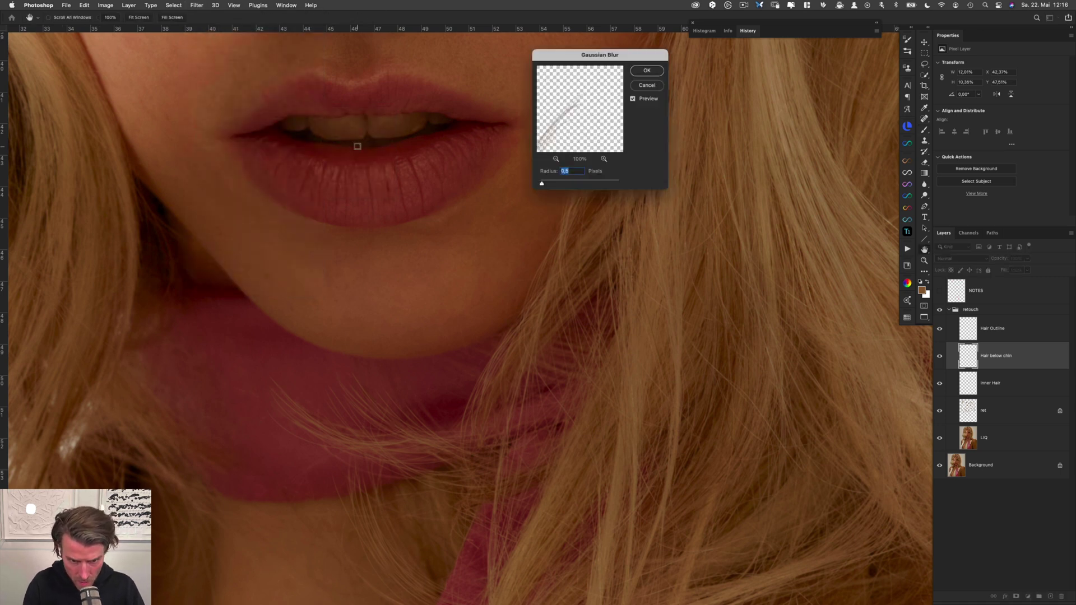
key(Return)
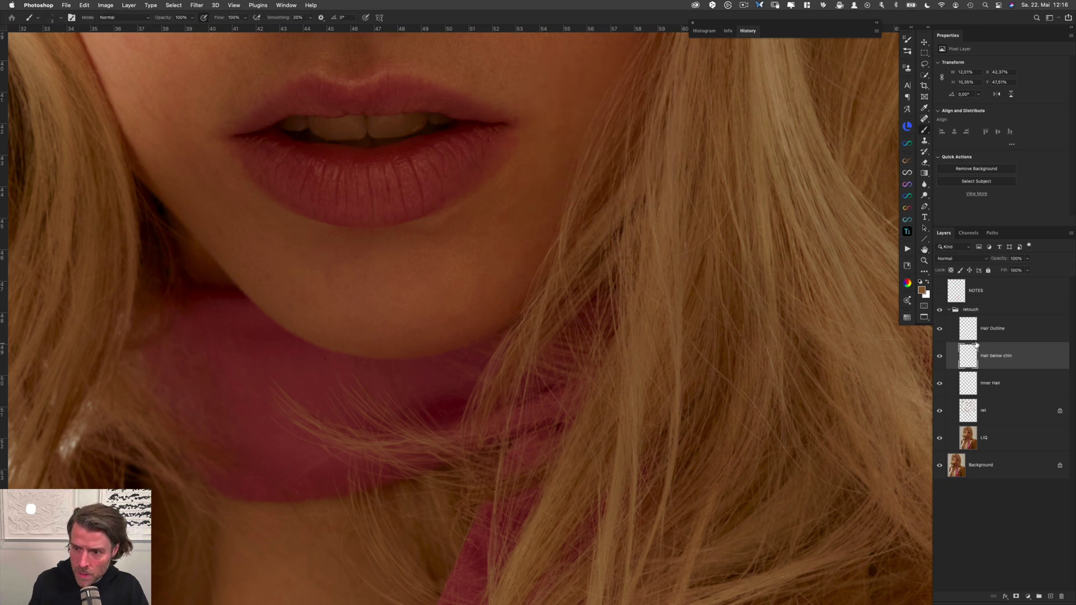
Add a black mask to the Hair below chin layer, set its density to 44%, and compare with the layer hidden
click(1016, 596)
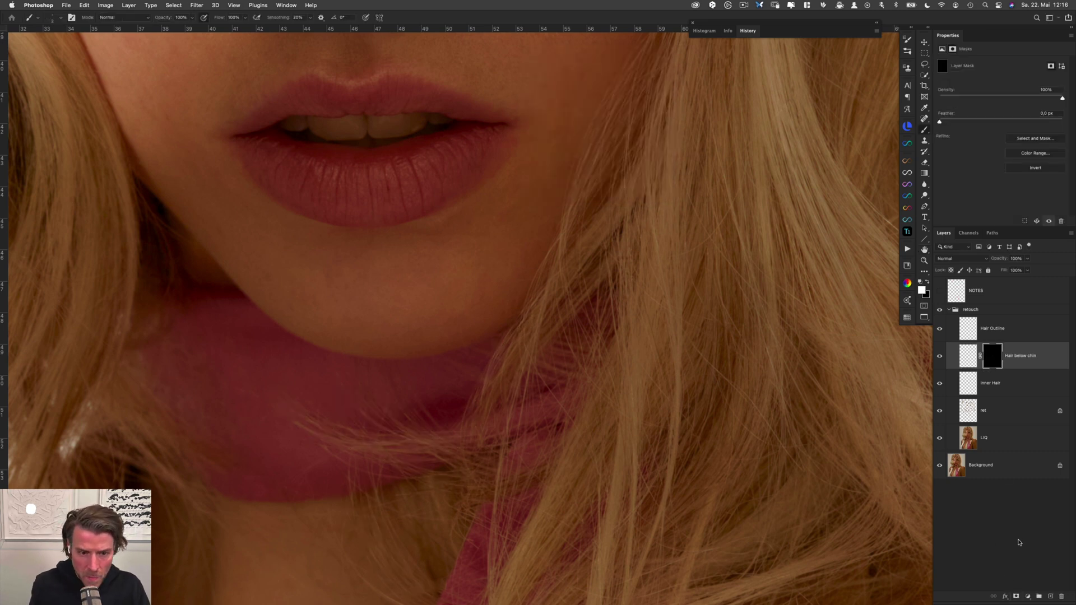
click(994, 98)
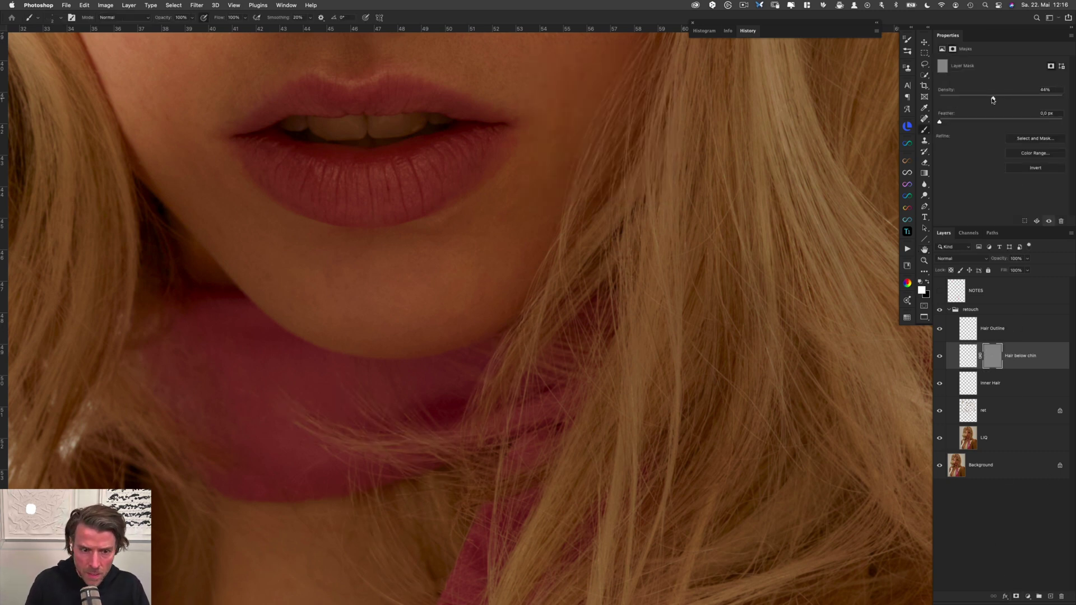
key(super+comma)
key(super+comma)
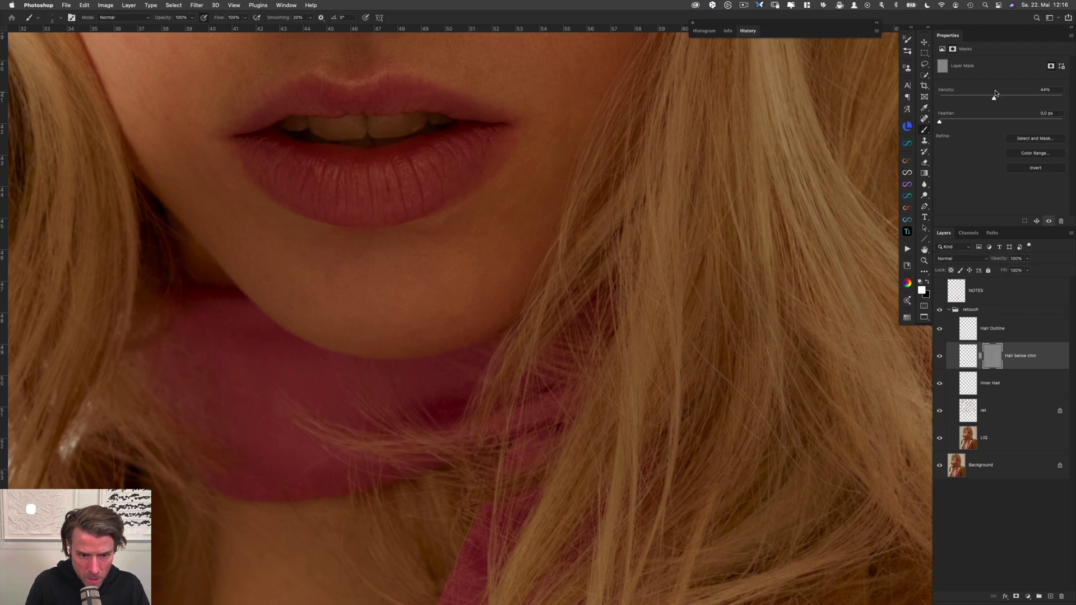
Check the painted hairs in a wider view and apply the layer mask to Hair below chin
mouse_move(448, 430)
mouse_down()
mouse_move(460, 430)
mouse_move(434, 429)
mouse_up()
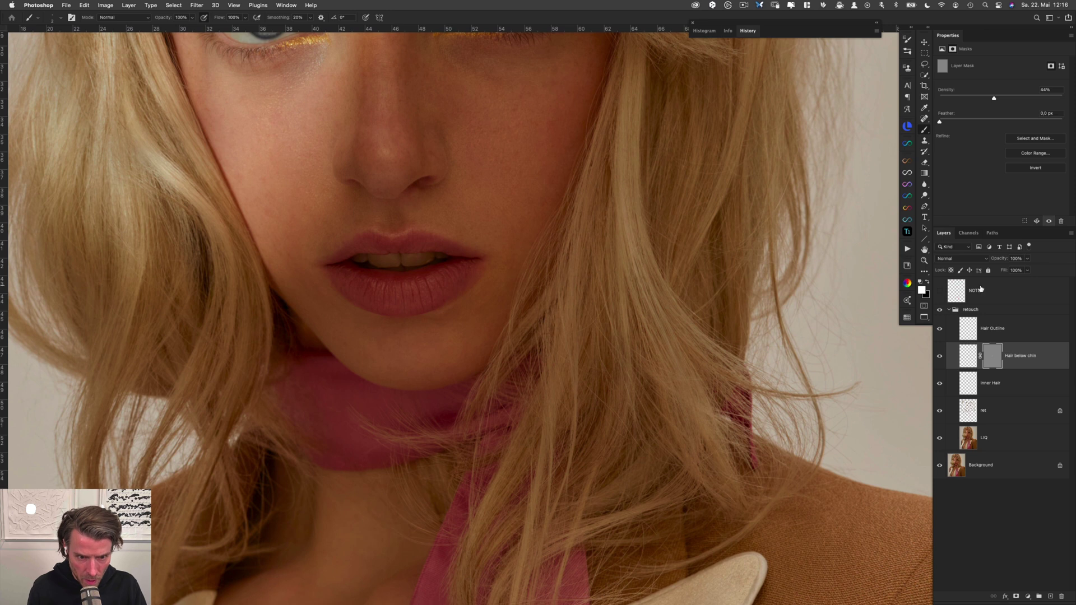
right_click(998, 359)
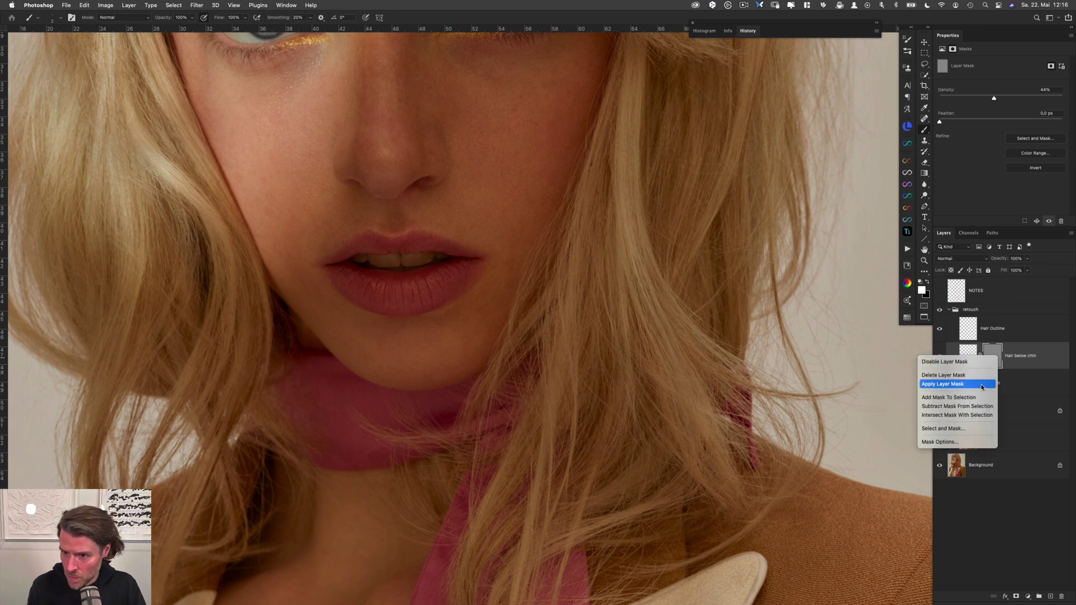
click(993, 384)
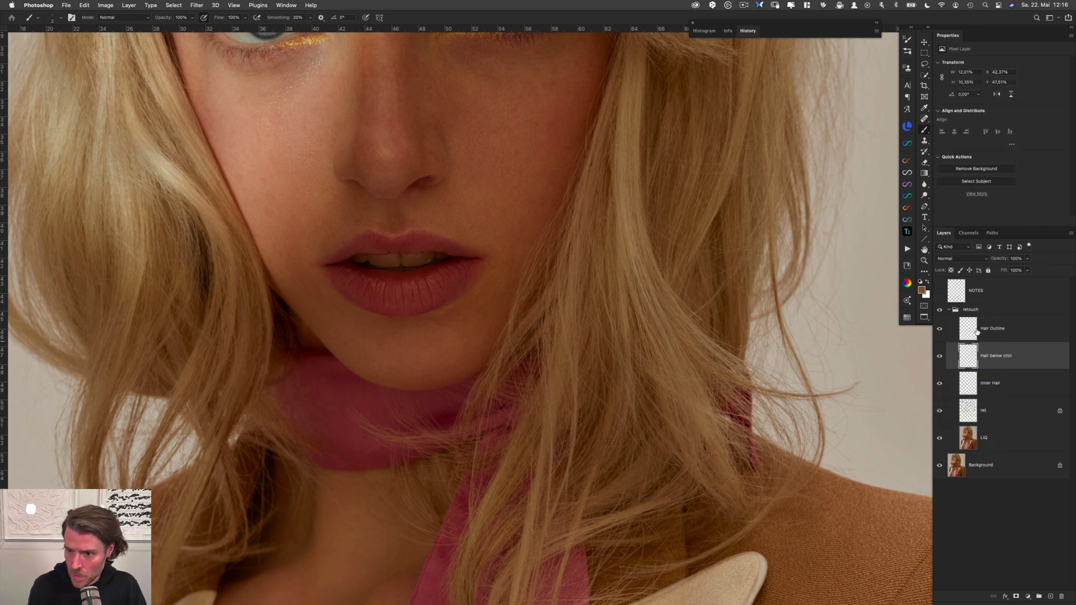
Add dodge and burn curves layers above Hair Outline by running the D&B (a) action
click(1014, 330)
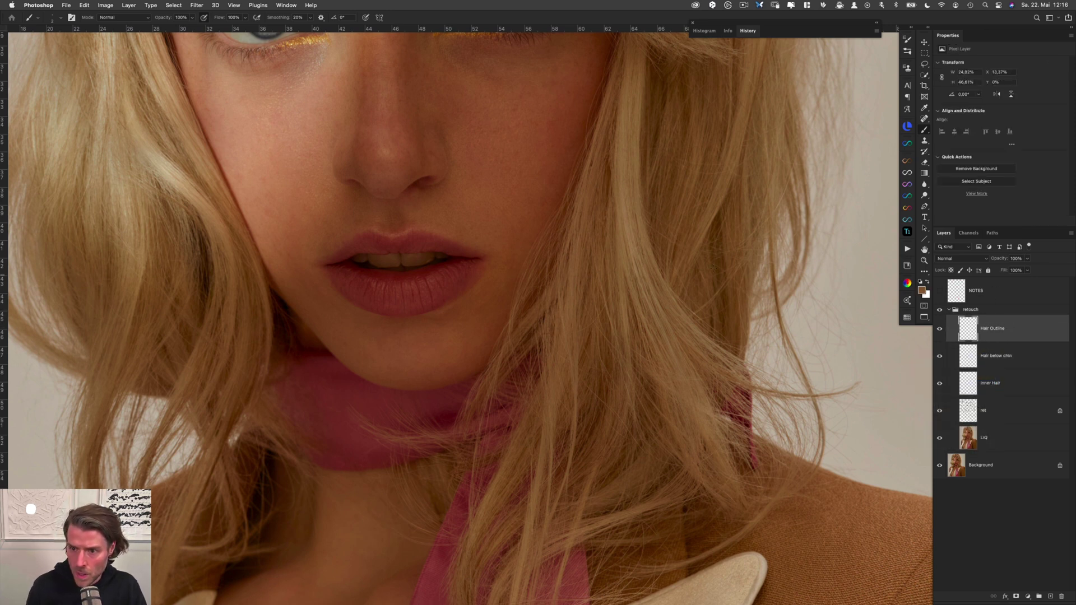
click(908, 250)
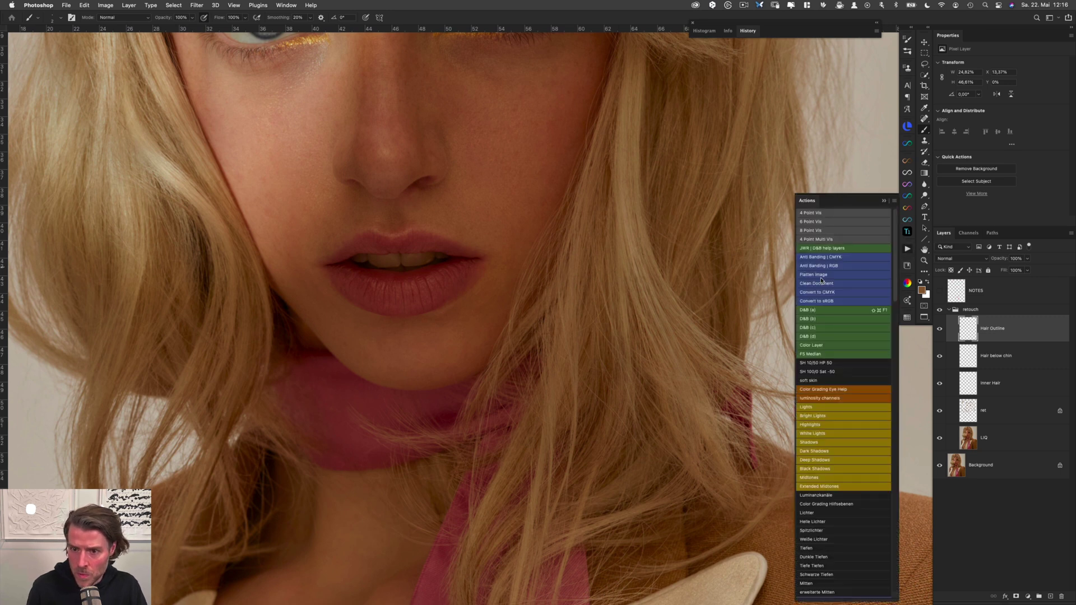
click(832, 312)
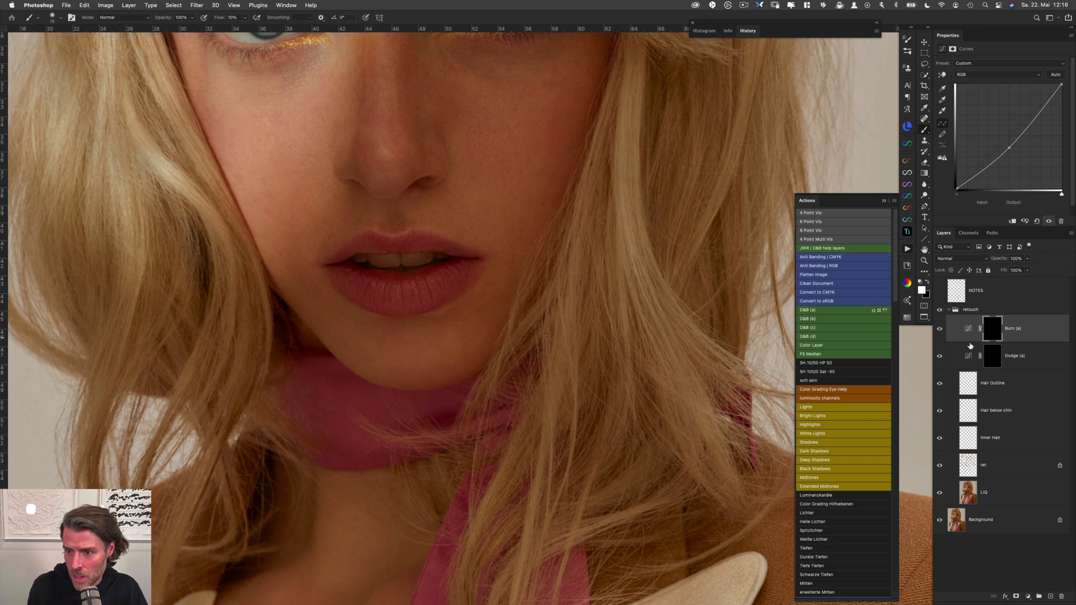
Check the Dodge (a) and Burn (a) curves, and set the brush to 10% opacity and 100% flow
click(884, 200)
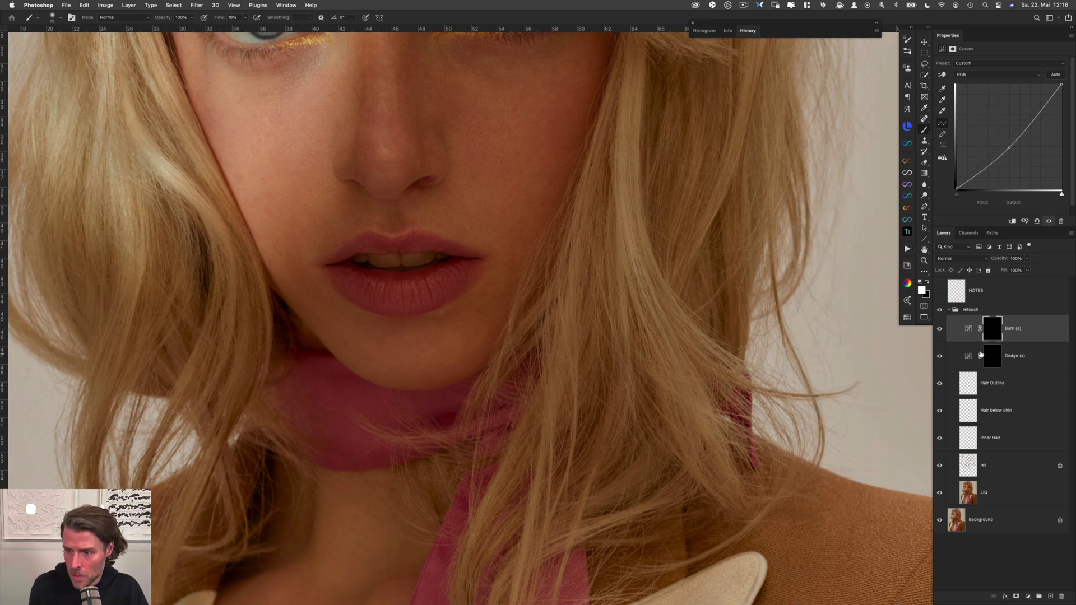
click(981, 354)
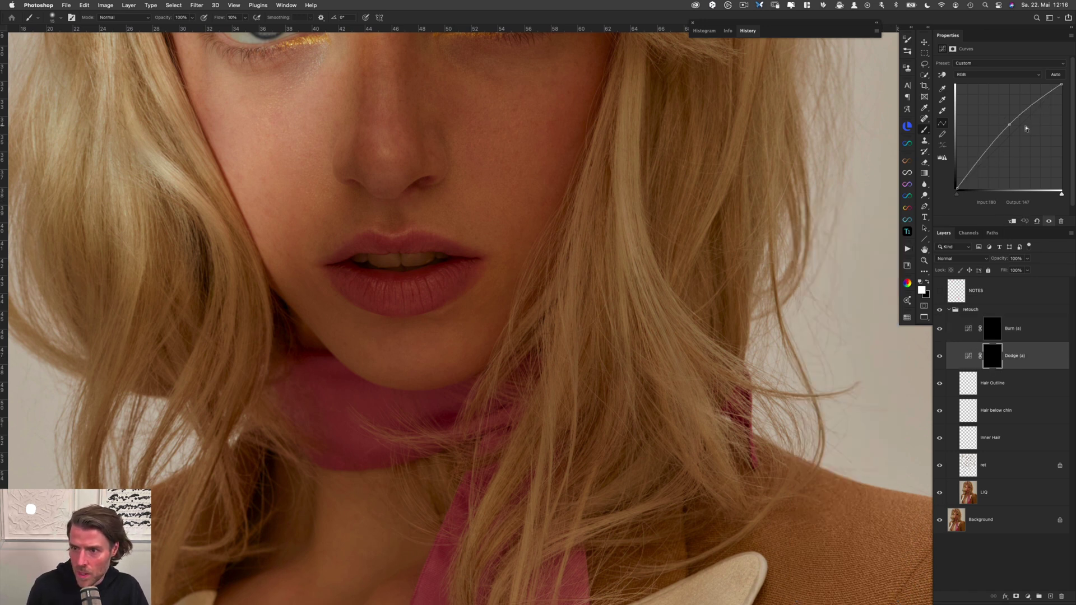
click(968, 331)
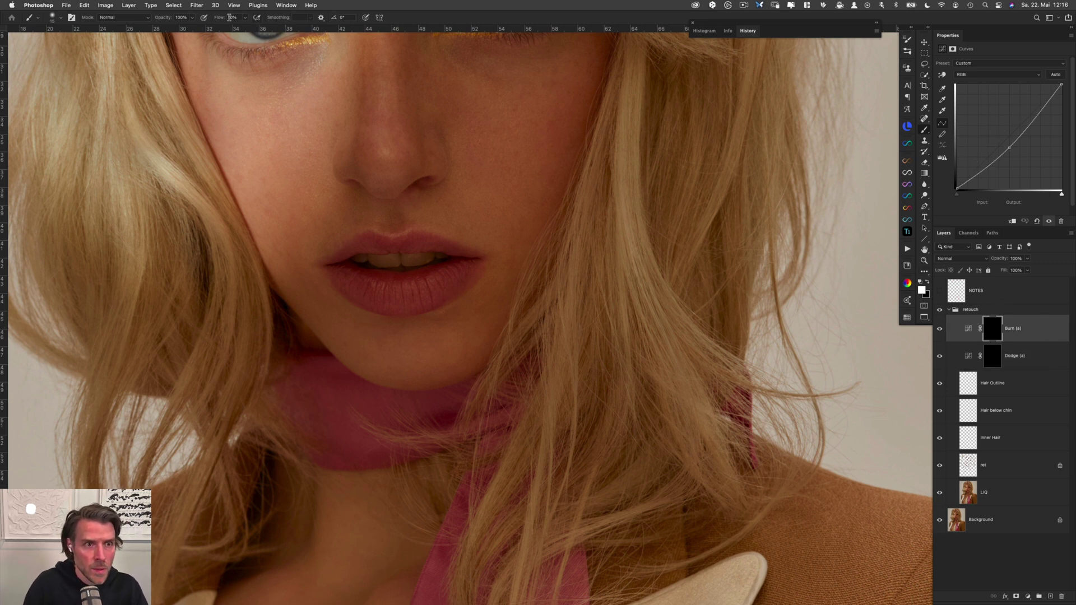
click(182, 17)
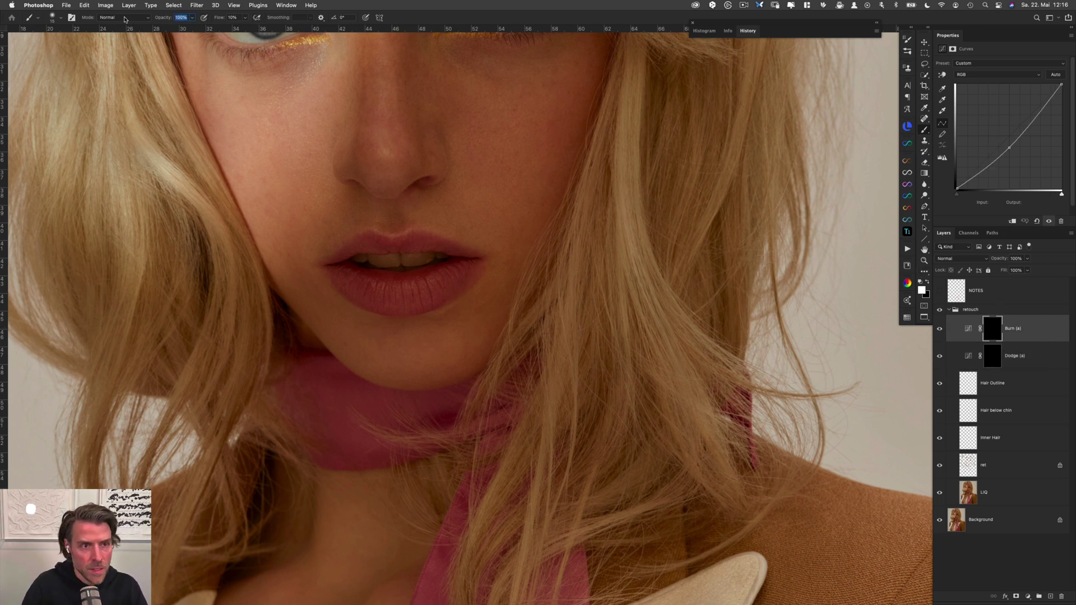
text(10)
key(Tab)
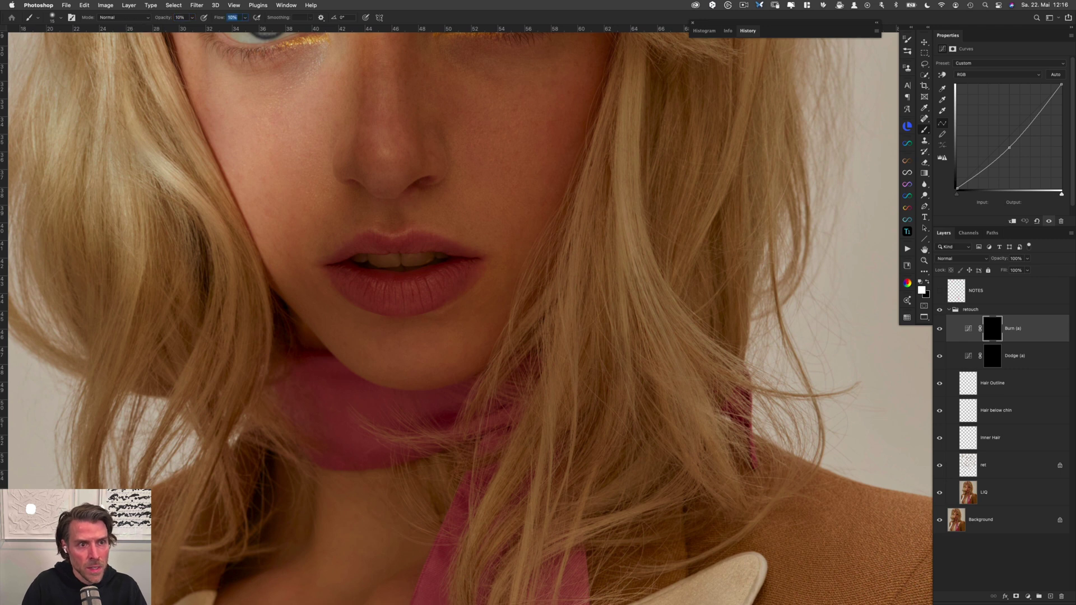
text(10)
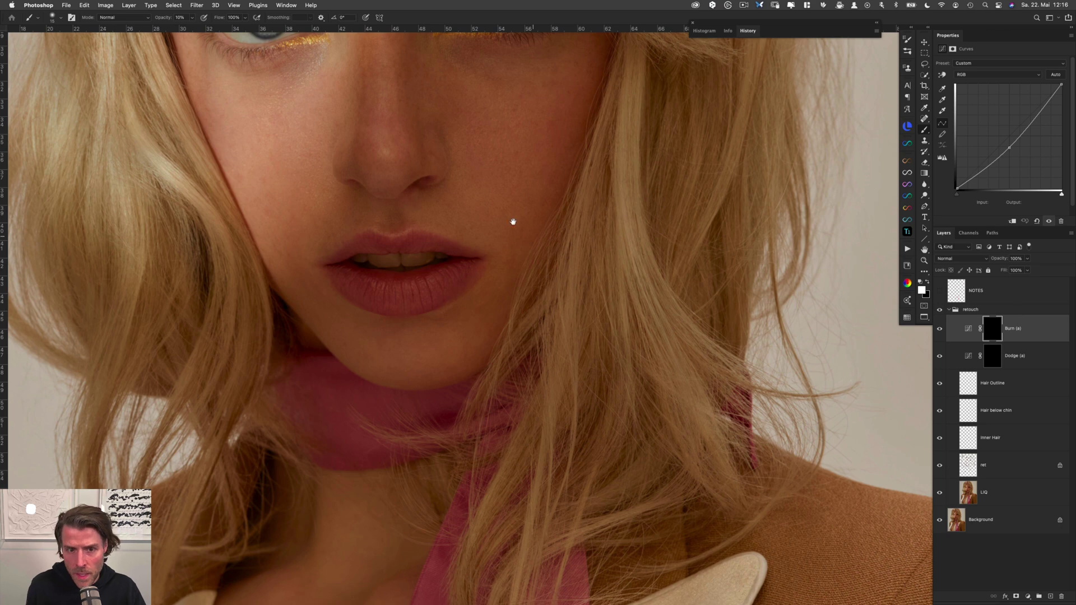
Add the D&B help layers group above the retouch group by running the JWR | D&B help layers action
scroll(512, 221, up, 10)
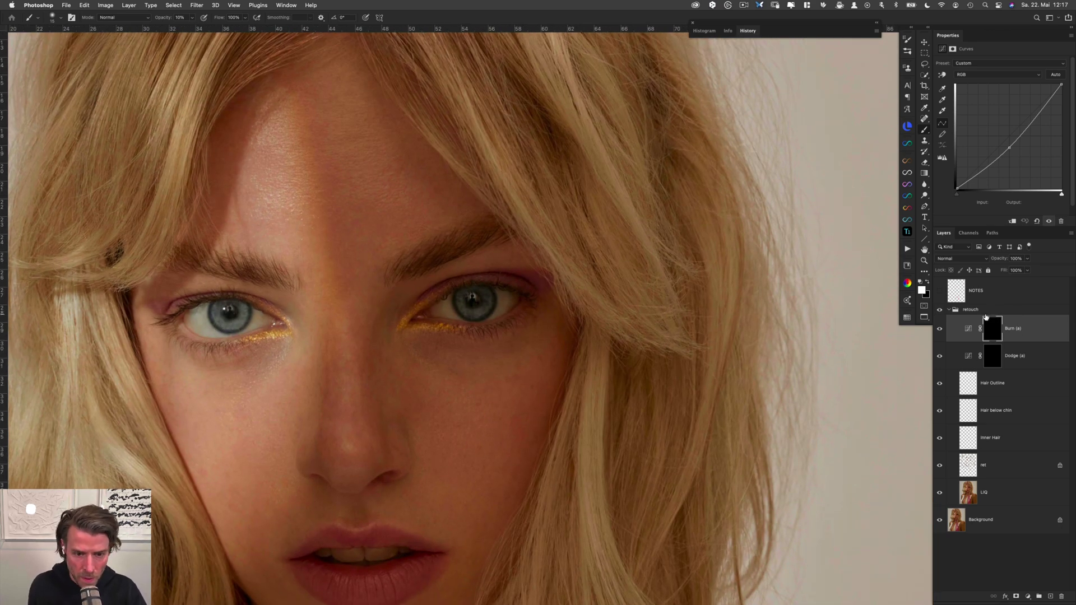
drag(639, 424, 654, 320)
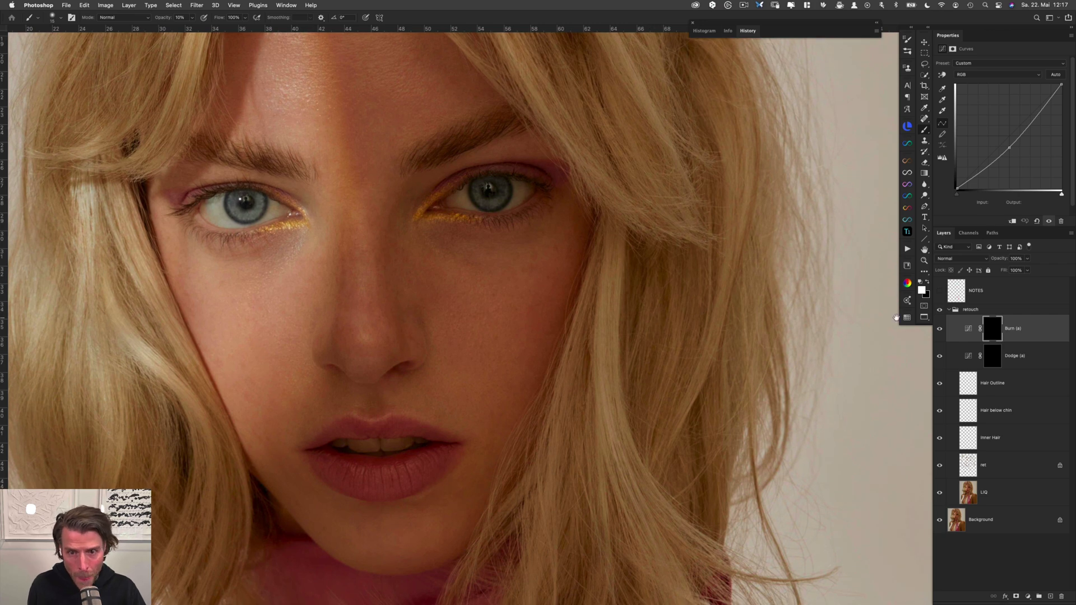
click(1012, 313)
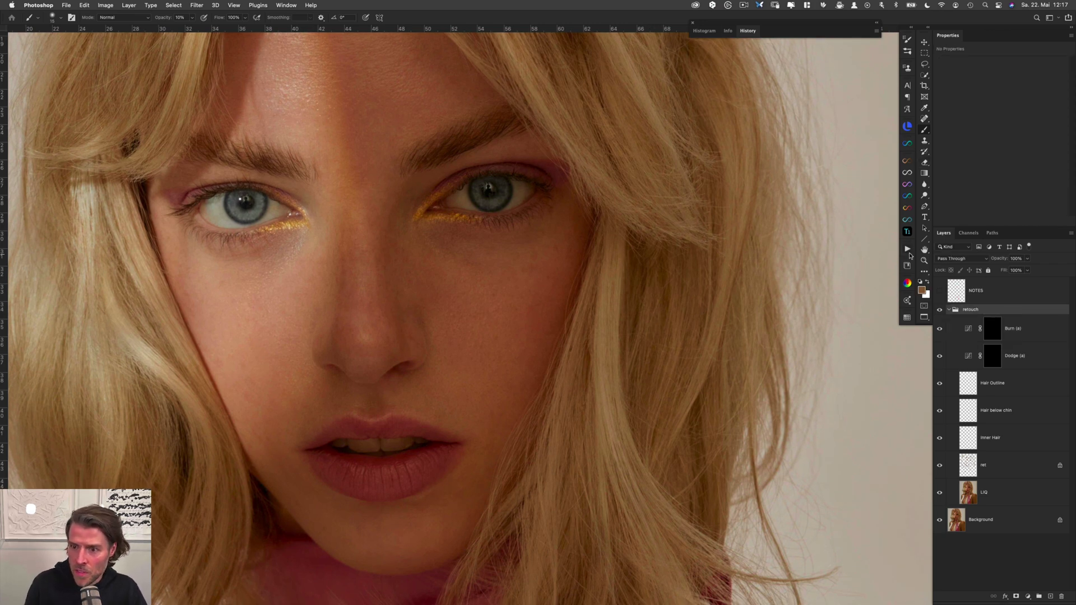
click(907, 249)
click(853, 248)
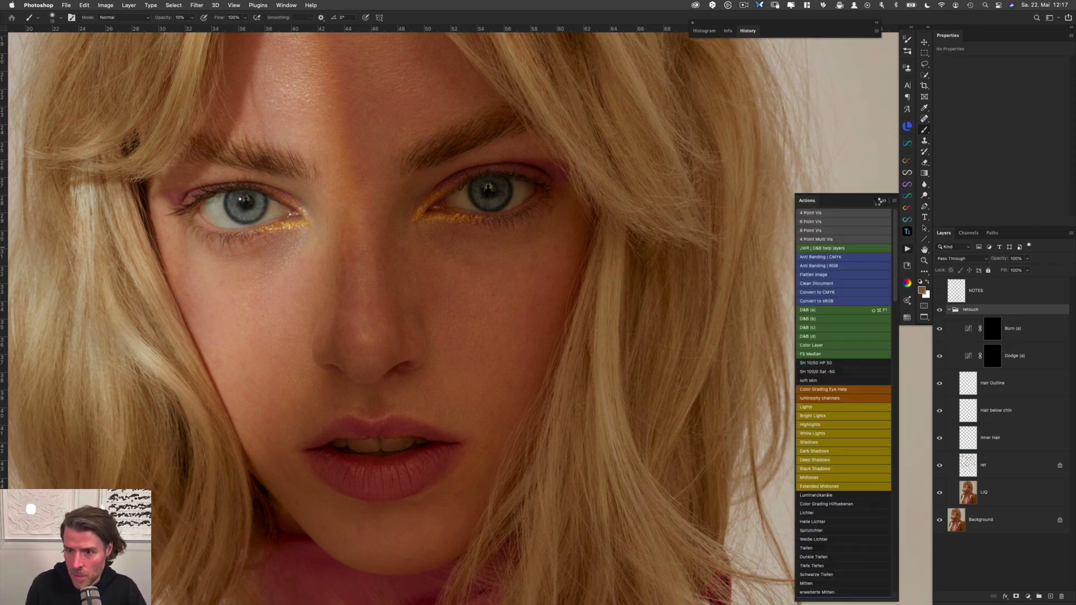
click(884, 201)
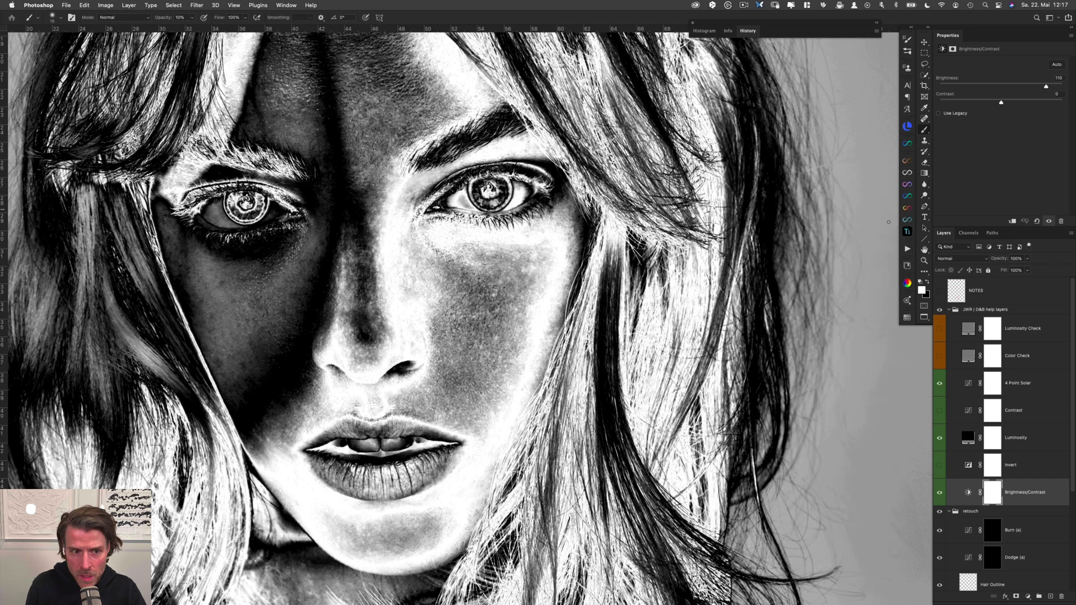
Compare the portrait with the help layers group hidden and shown, and switch off its Luminosity, Brightness/Contrast and 4 Point Solar layers
click(992, 315)
key(super+comma)
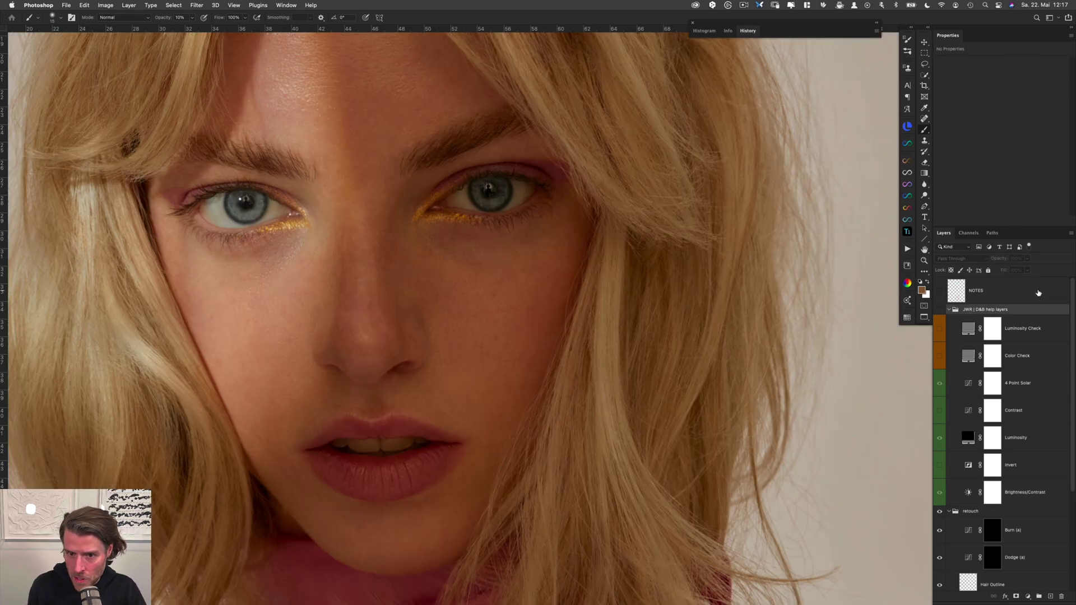
key(super+comma)
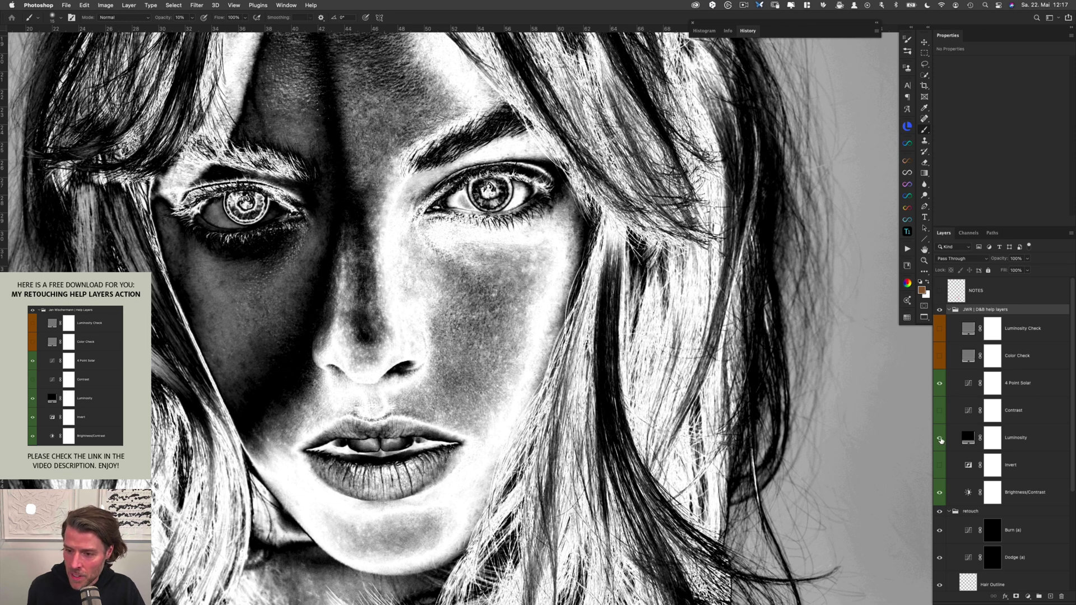
click(940, 438)
click(940, 492)
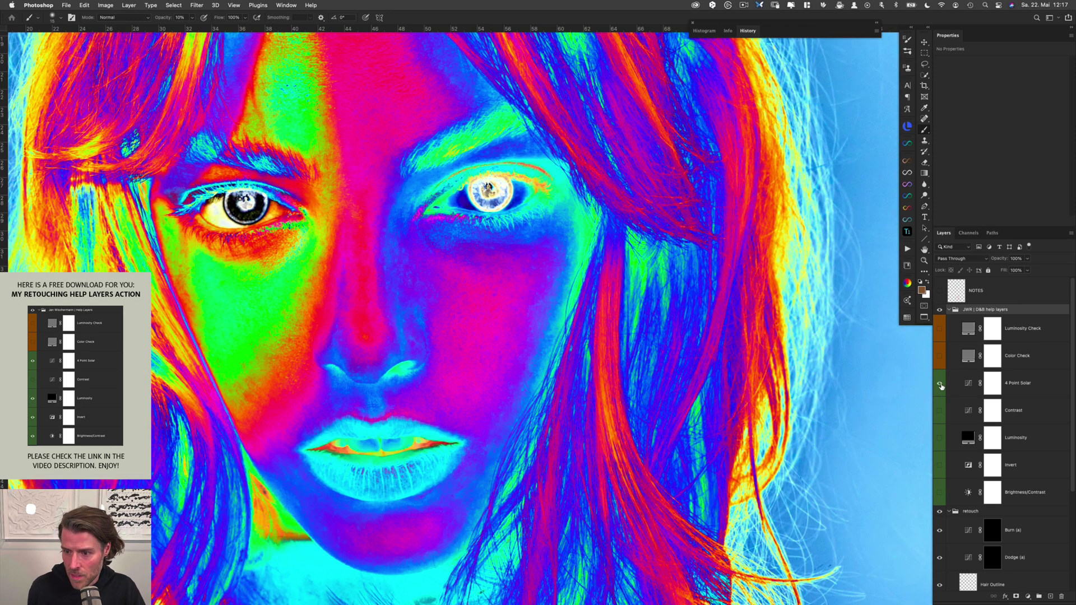
click(940, 386)
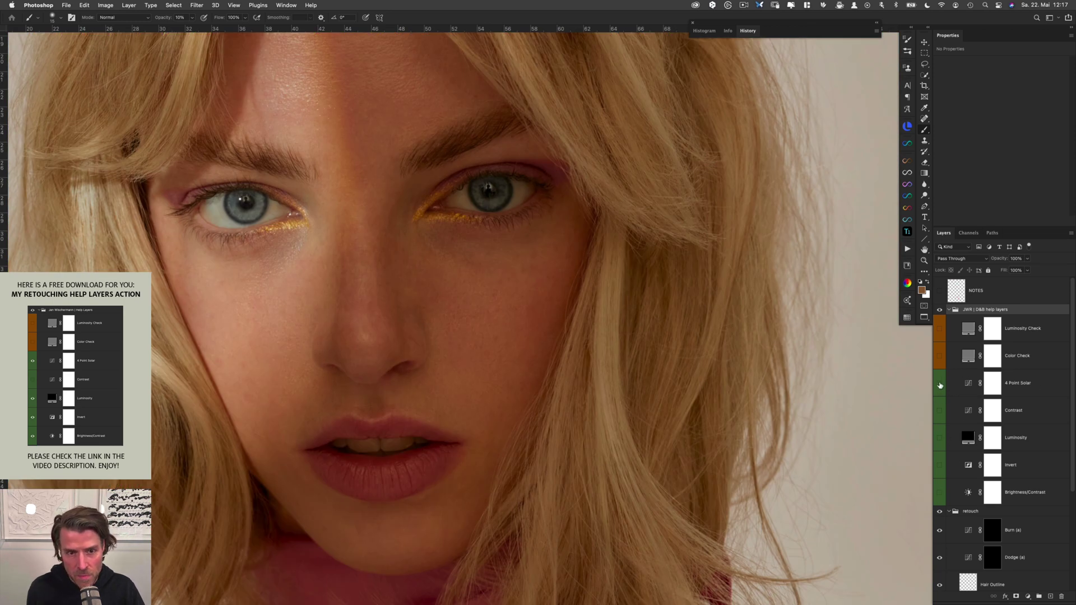
Show the 4 Point Solar, Luminosity and Brightness/Contrast help layers again one by one and examine the settings of each
click(940, 385)
click(969, 385)
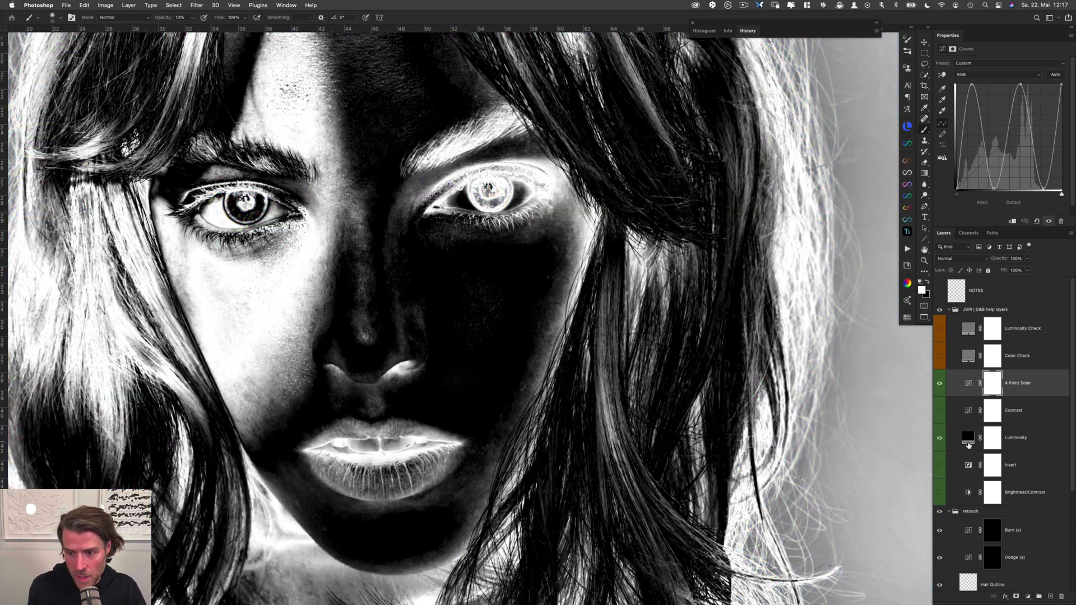
click(940, 438)
click(968, 443)
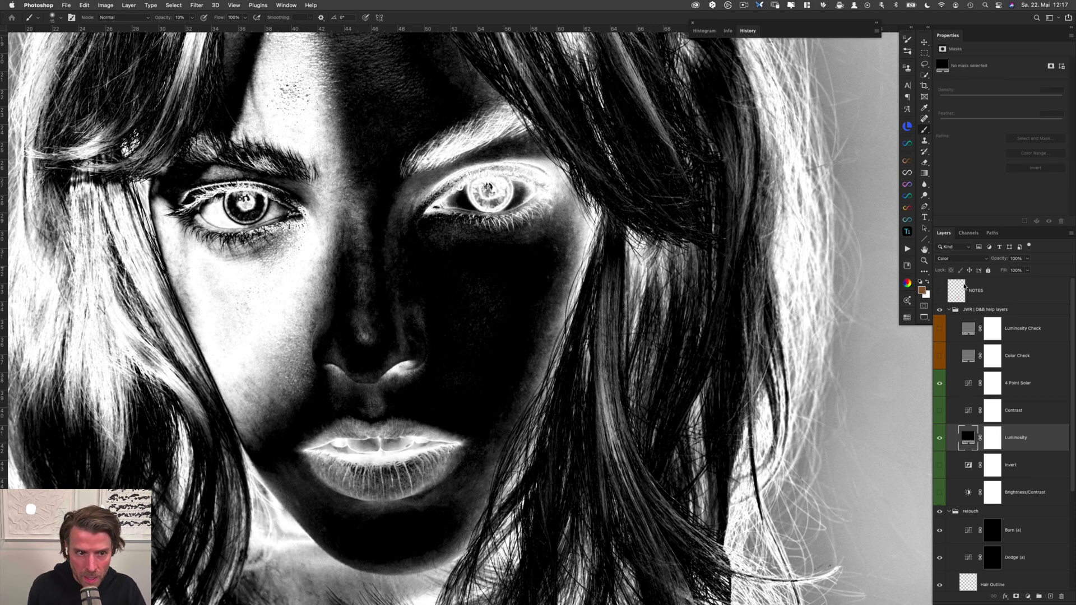
click(940, 493)
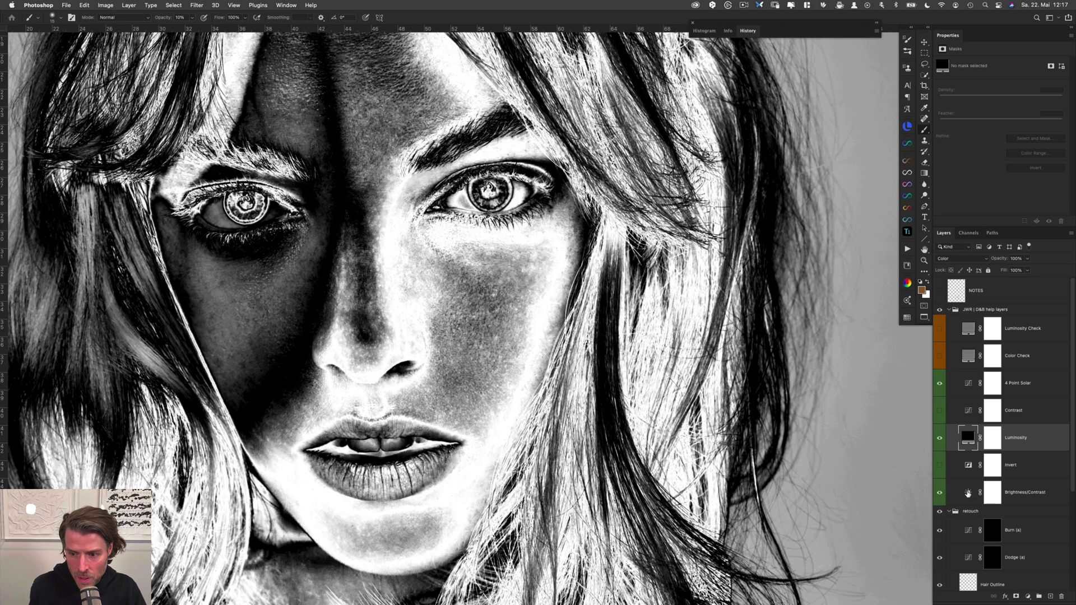
click(967, 493)
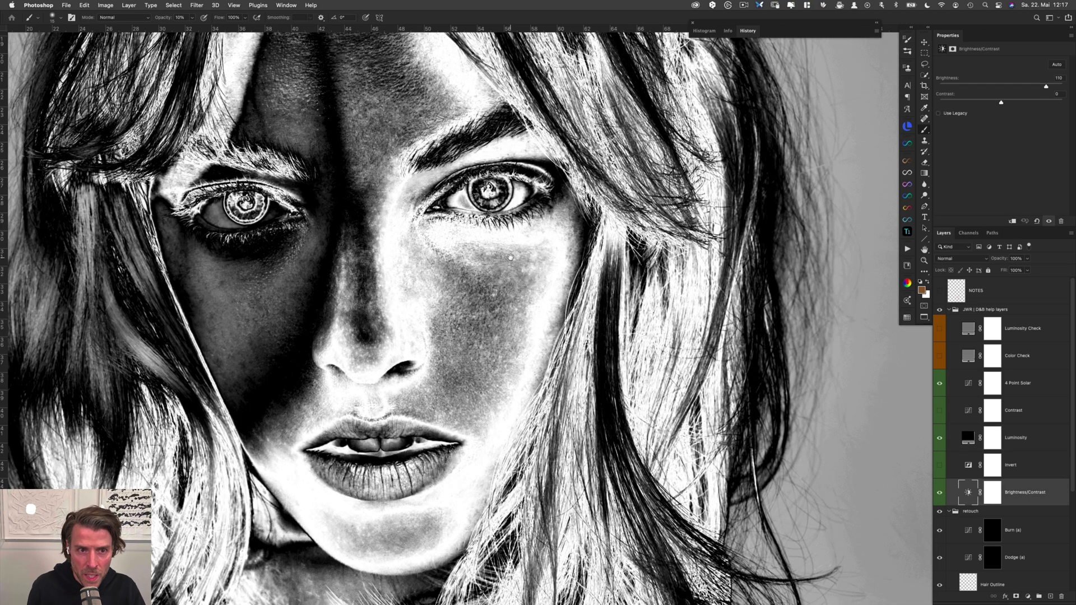
Set the Brightness/Contrast help layer to brightness 53 and contrast -50 to reveal the skin's uneven tones
scroll(511, 257, down, 5)
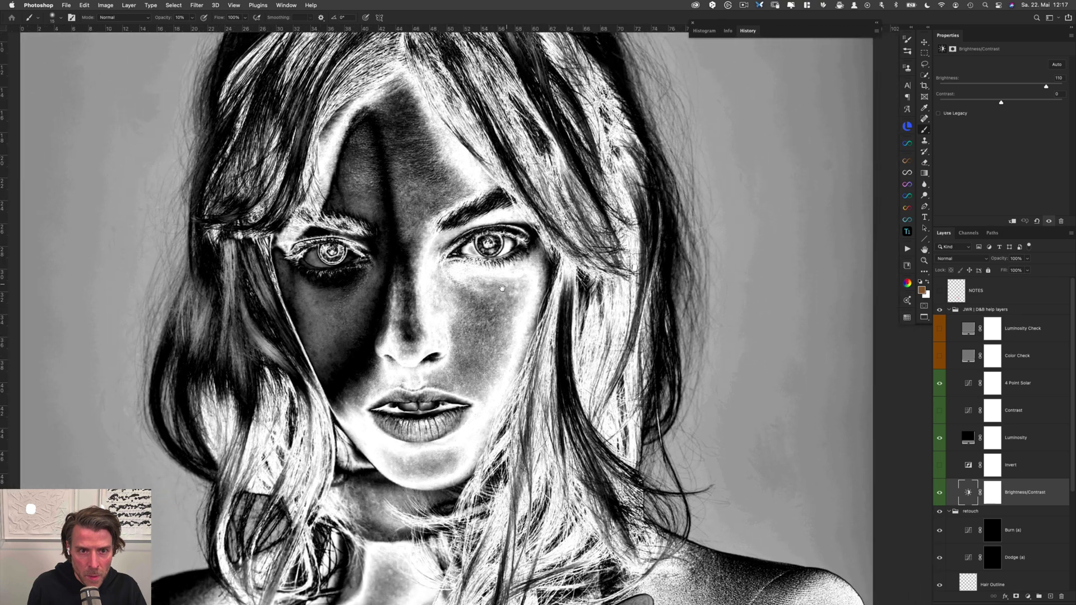
drag(1001, 103, 940, 103)
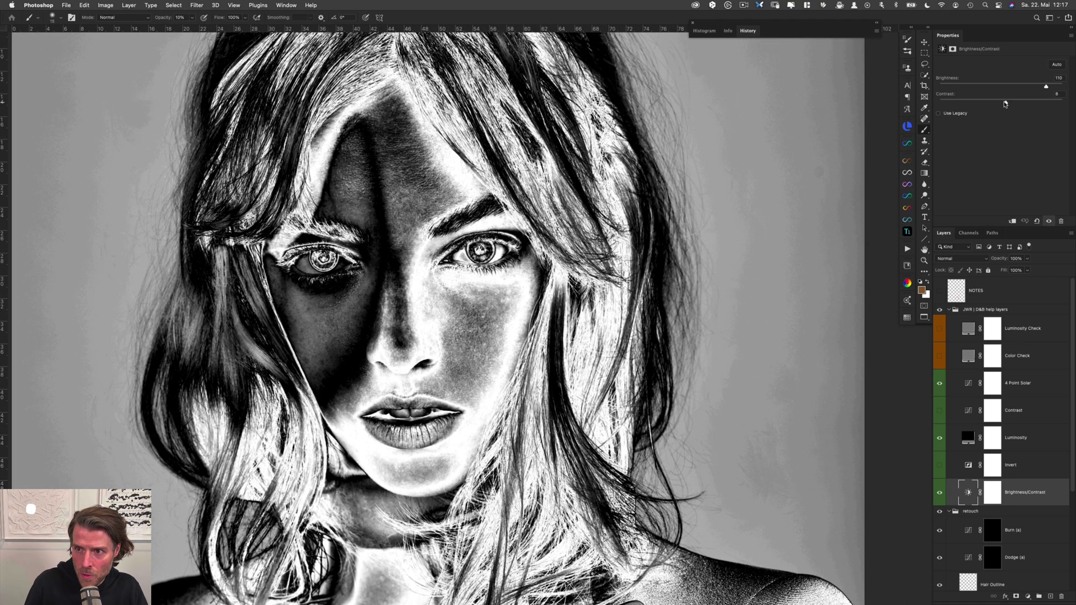
drag(1045, 86, 920, 102)
drag(1004, 88, 1018, 89)
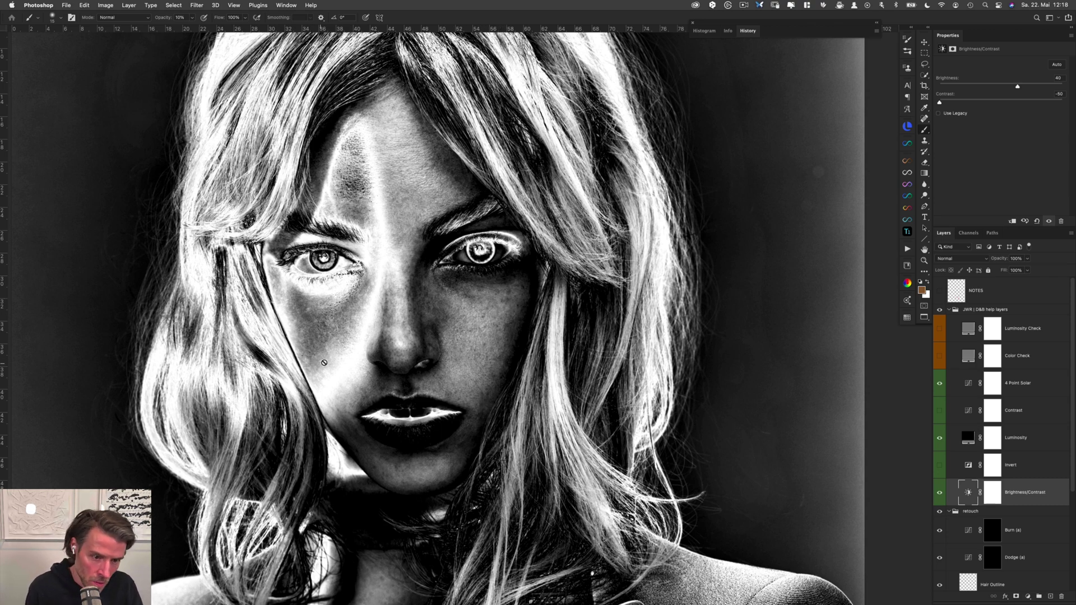
drag(1018, 87, 1022, 87)
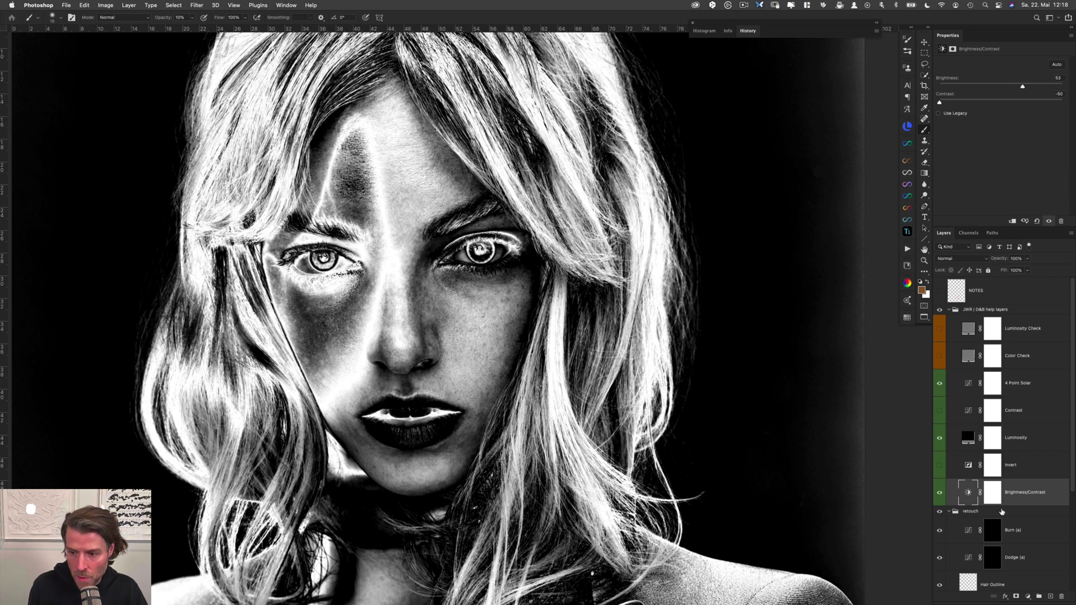
Even the skin below the outer half of the model's left eye by painting white at 10% opacity alternately on the Dodge (a) and Burn (a) masks
click(999, 563)
click(515, 294)
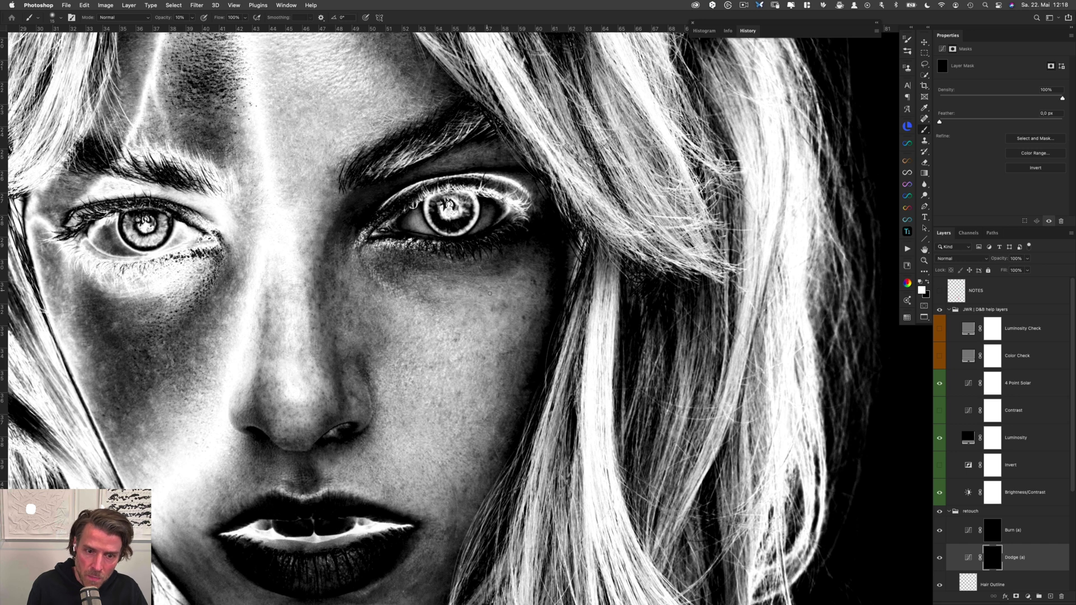
key(alt+bracketright)
key(alt+bracketleft)
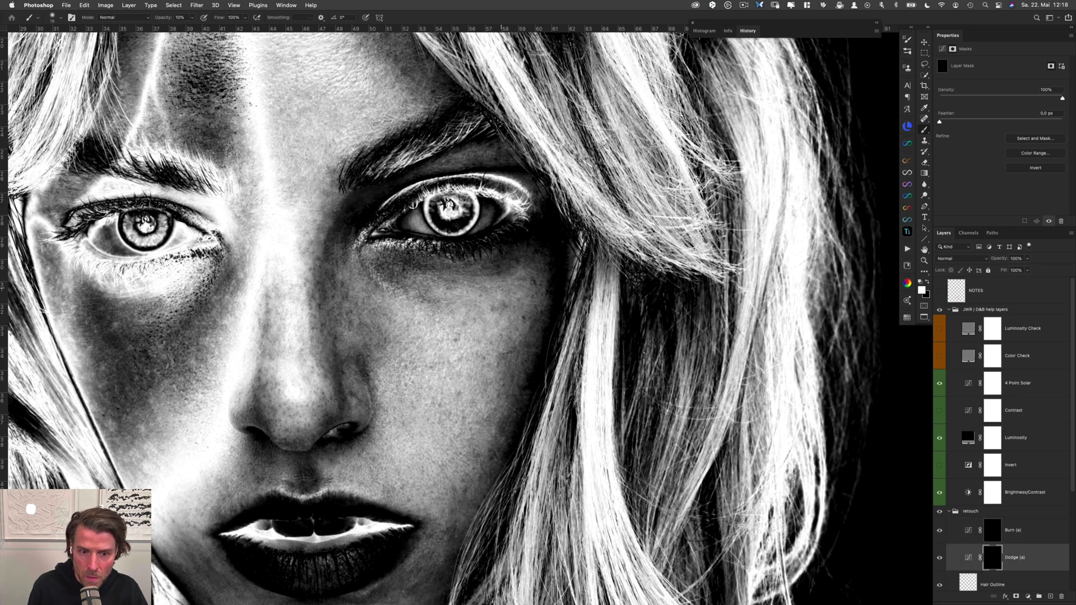
key(alt+bracketright)
key(alt+bracketleft)
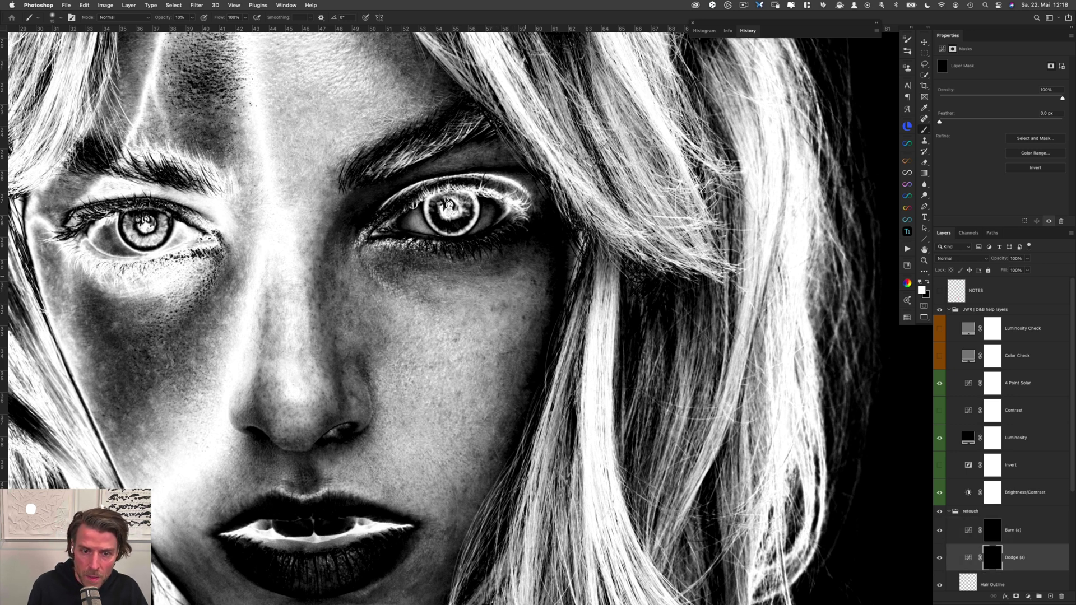
key(alt+bracketright)
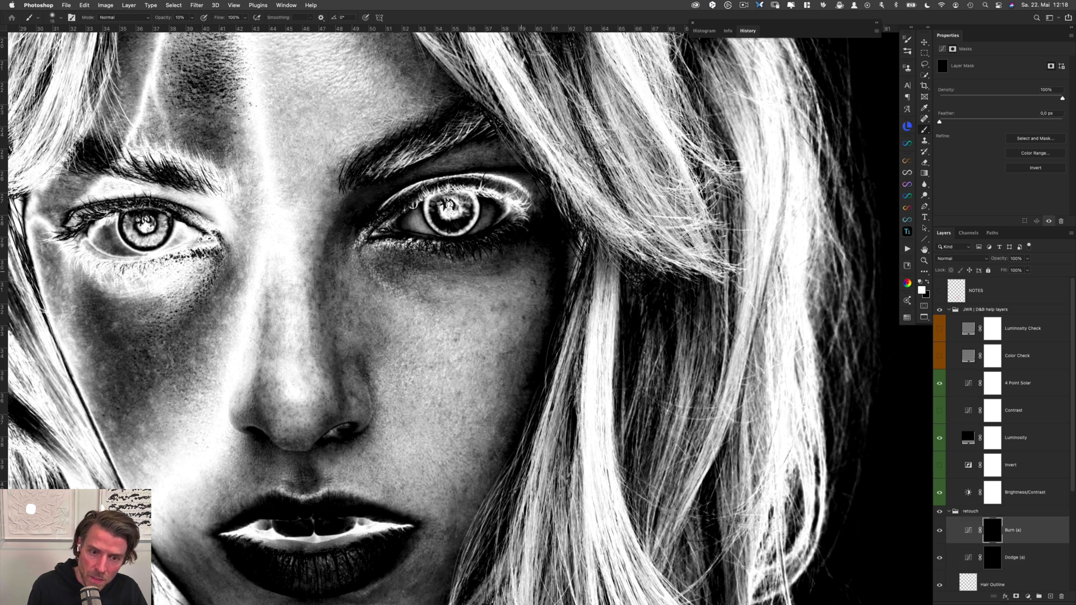
key(alt+bracketleft)
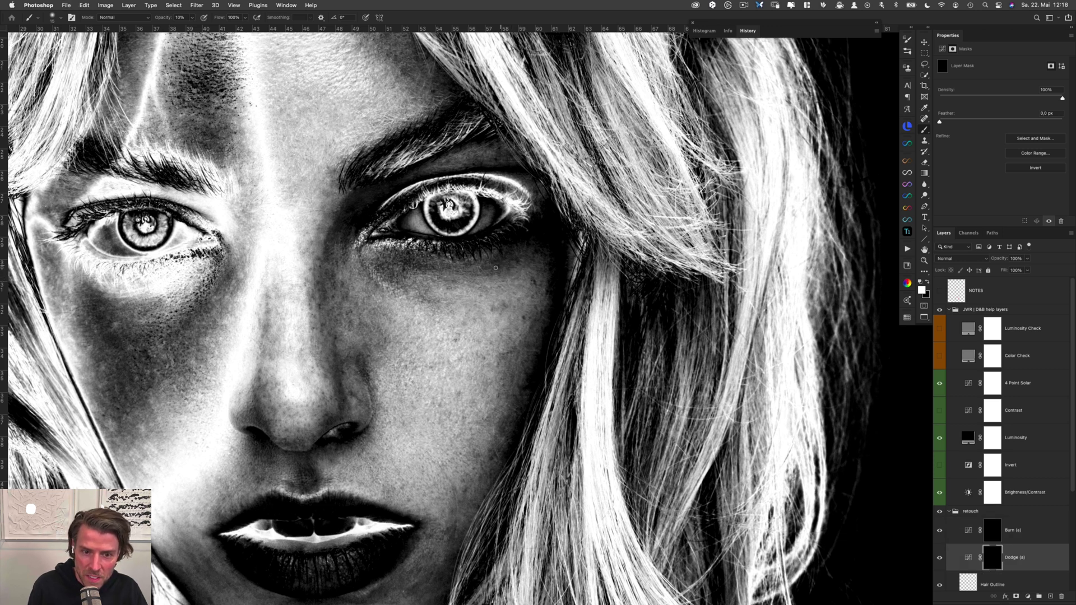
key(alt+bracketright)
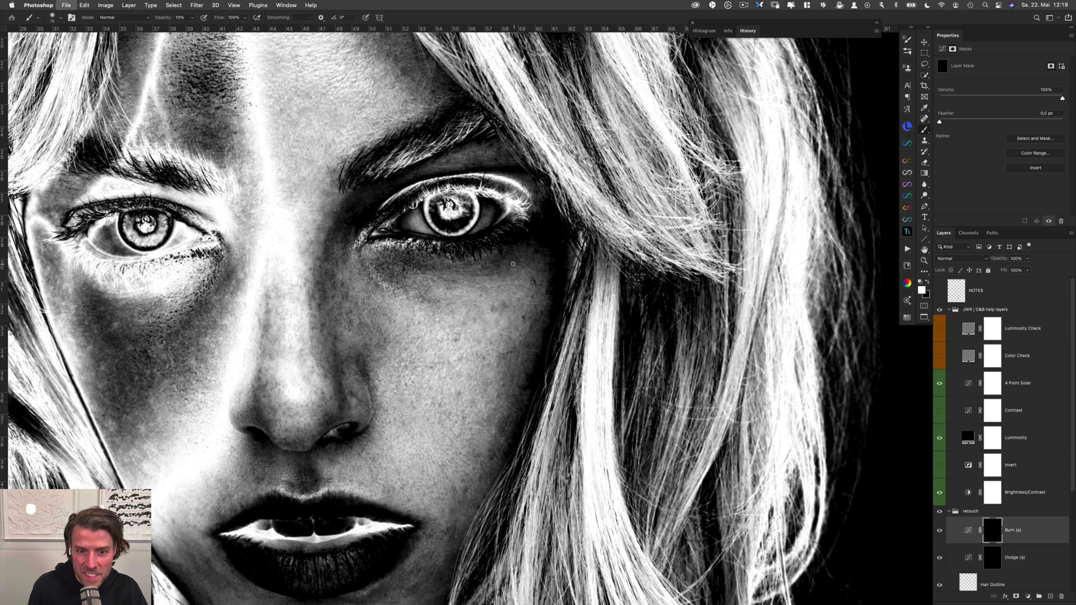
key(alt+bracketleft)
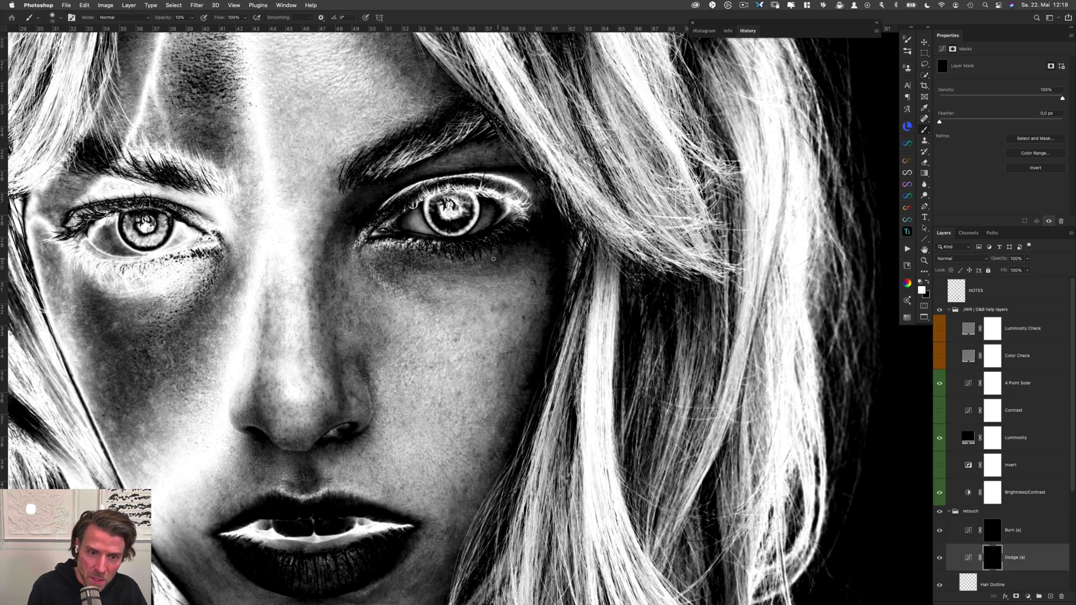
key(alt+bracketright)
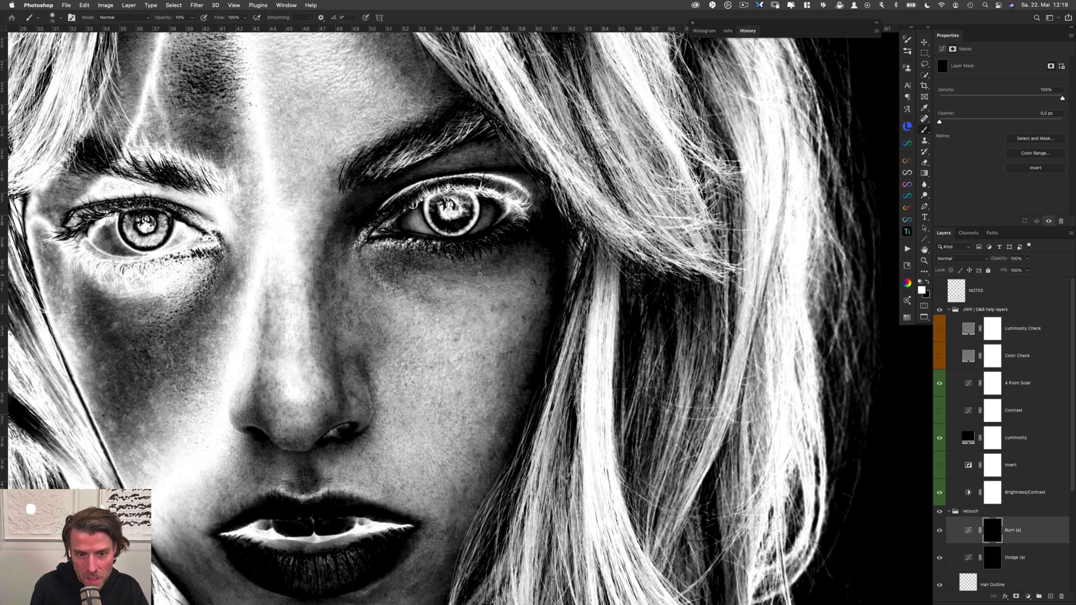
key(alt+bracketleft)
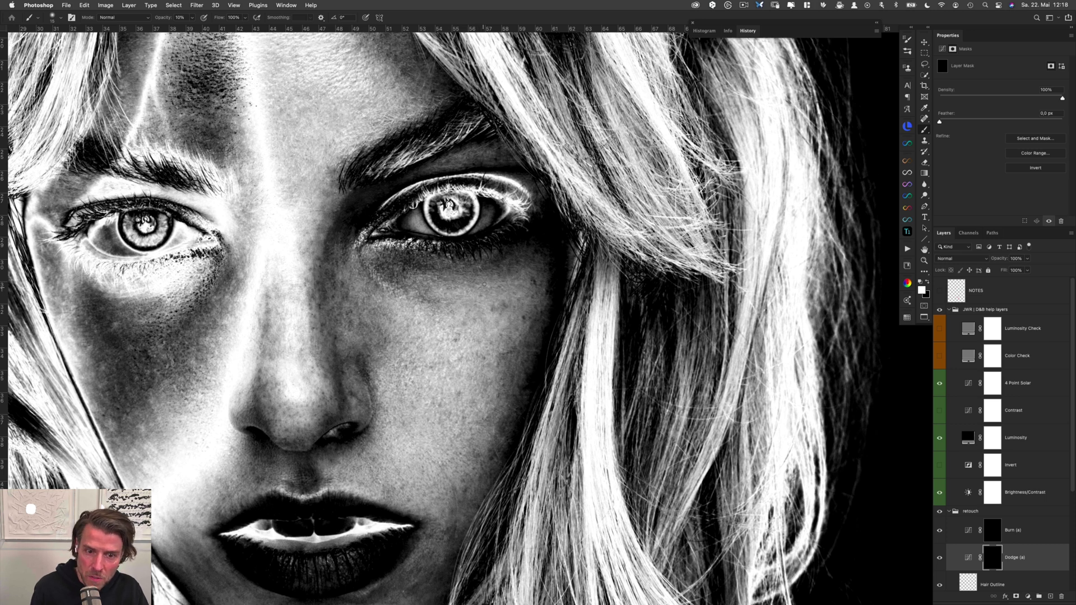
key(alt+bracketright)
key(alt+bracketleft)
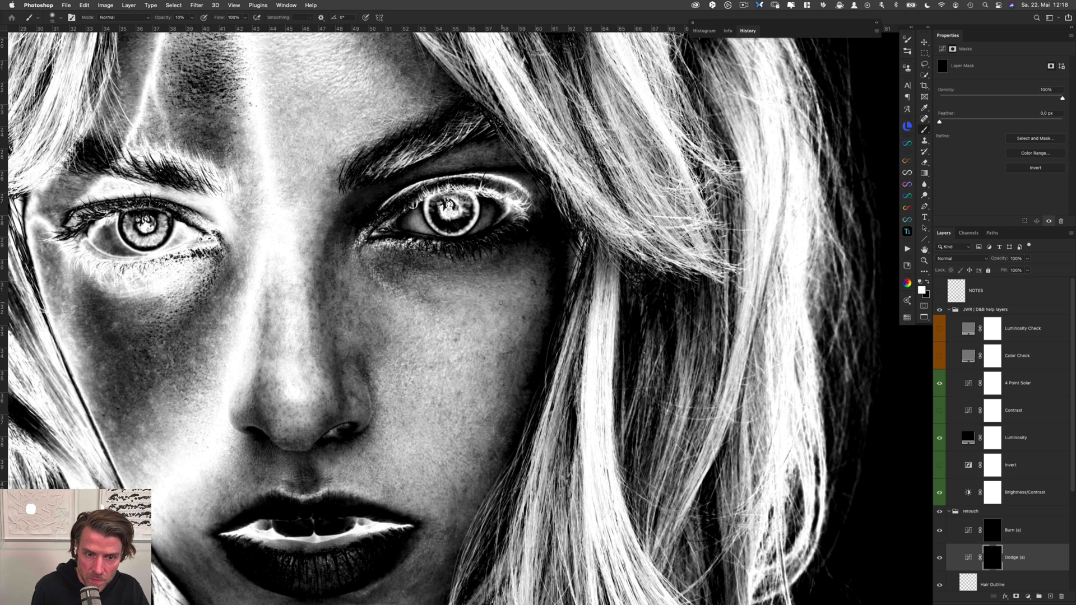
key(alt+bracketright)
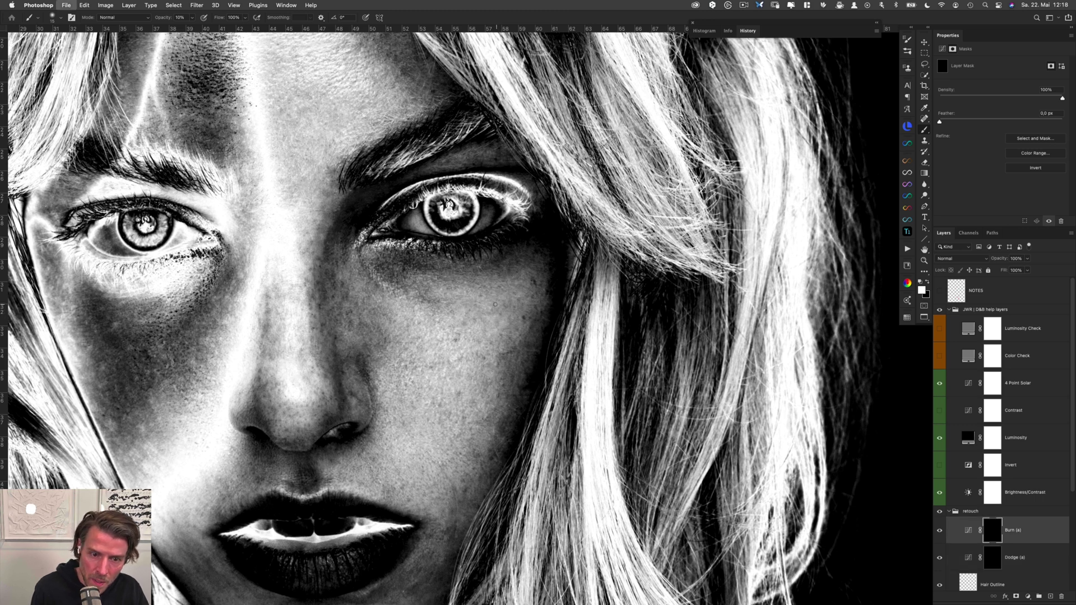
key(alt+bracketleft)
key(alt+bracketright)
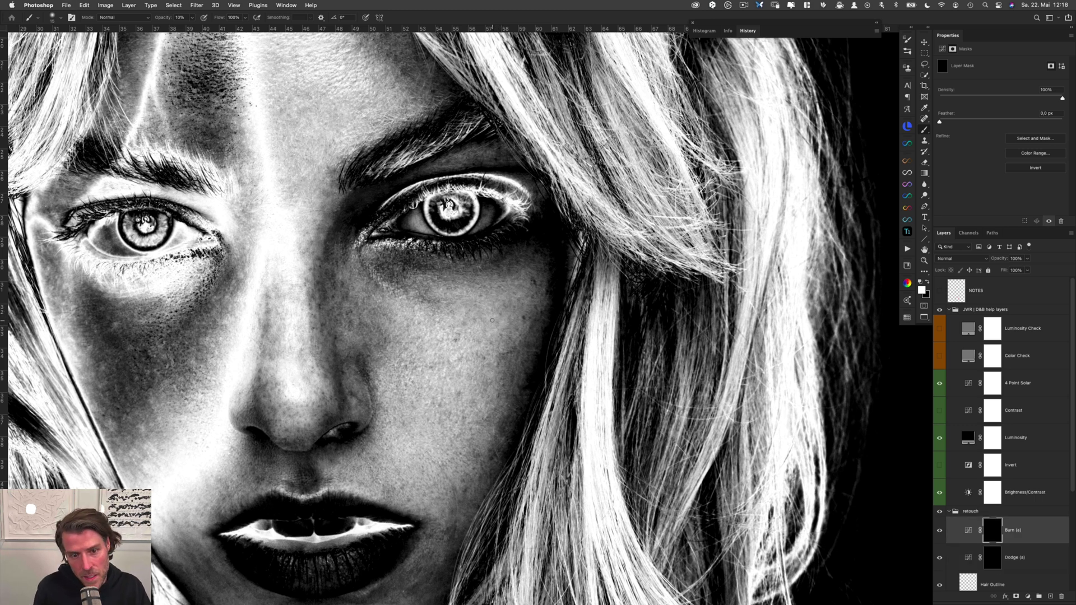
key(alt+bracketleft)
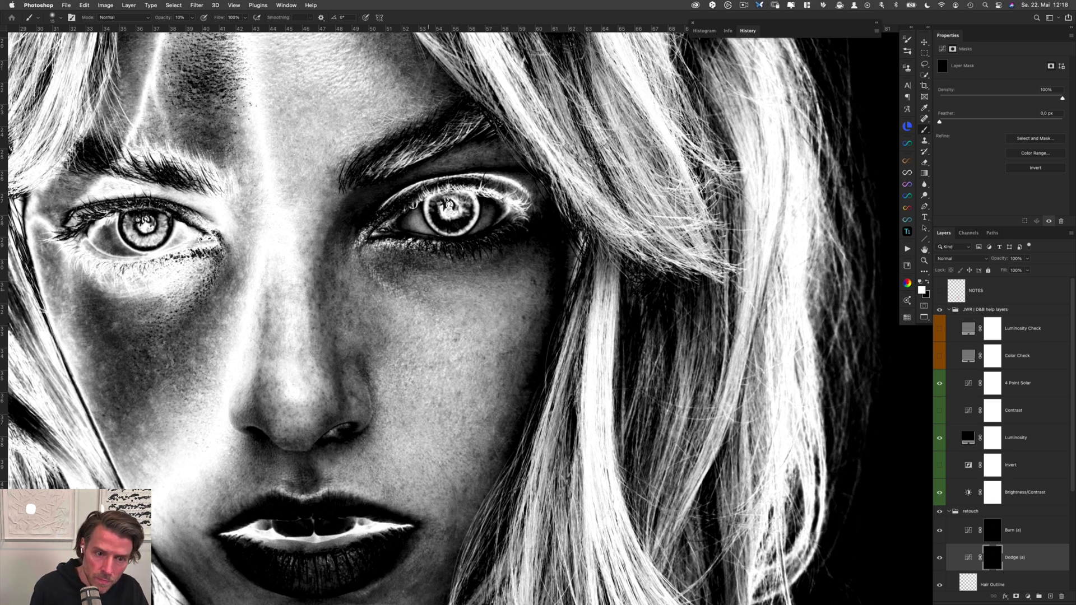
Smooth the blotchy tones below the inner corner of the model's left eye with small, soft brushwork on the Dodge (a) and Burn (a) masks
drag(391, 263, 409, 259)
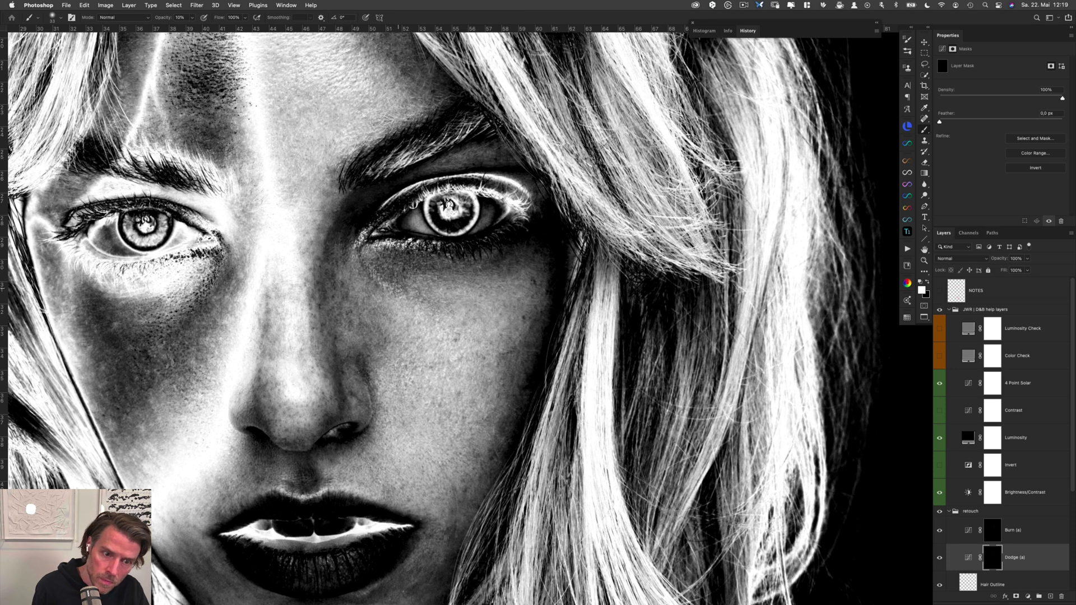
key(alt+bracketright)
drag(388, 273, 384, 277)
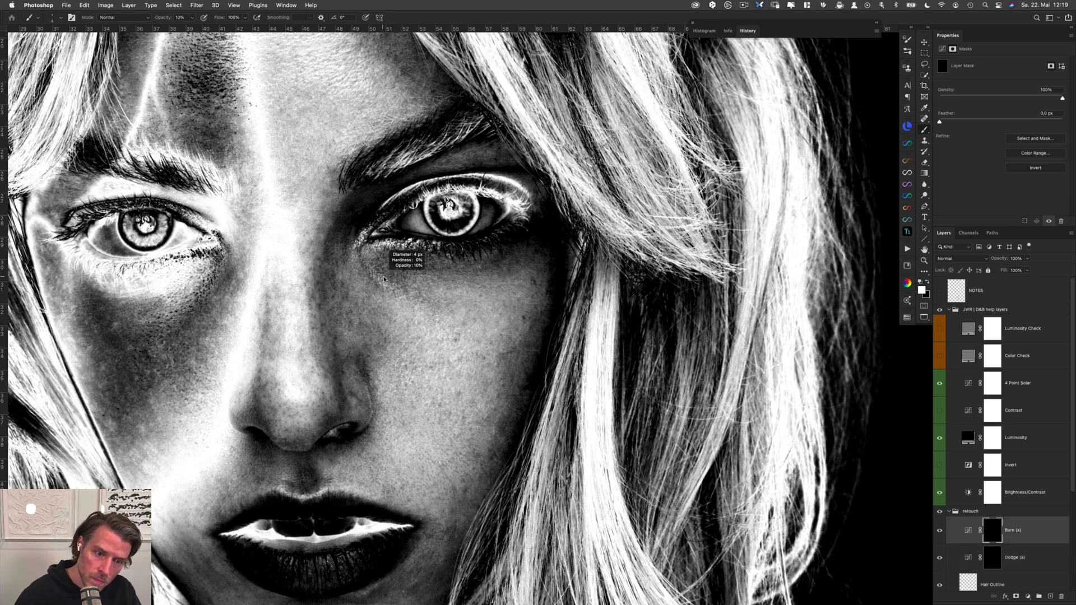
key(alt+bracketleft)
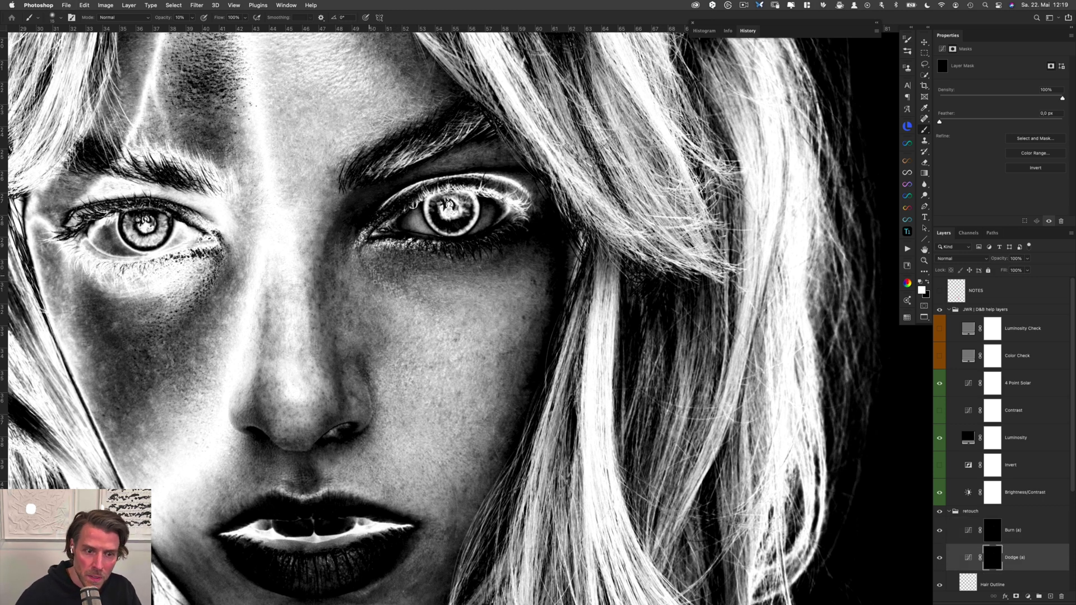
key(alt+bracketright)
key(alt+bracketleft)
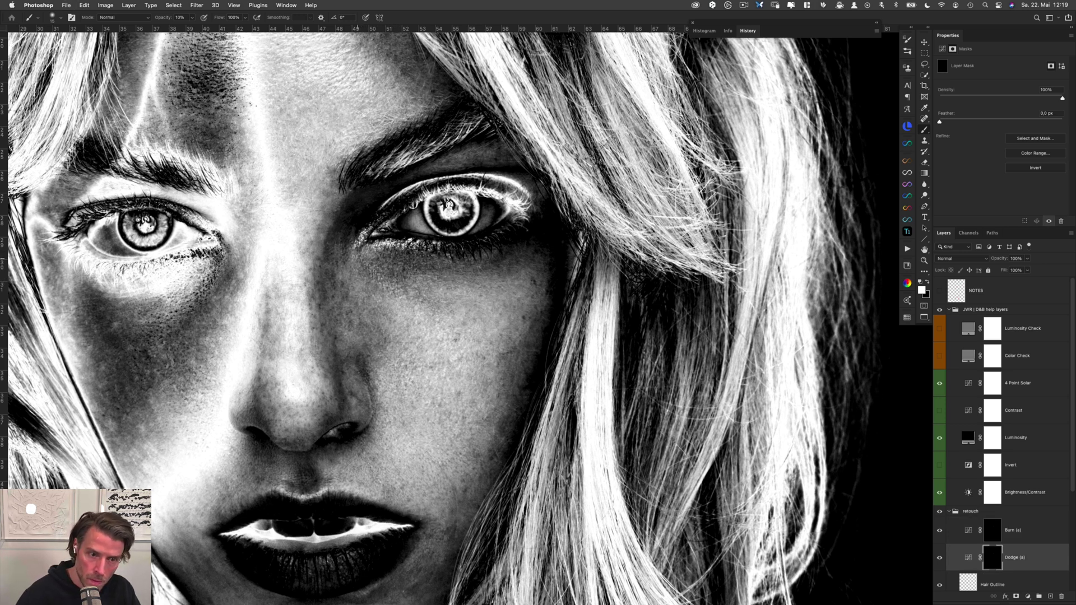
key(alt+bracketright)
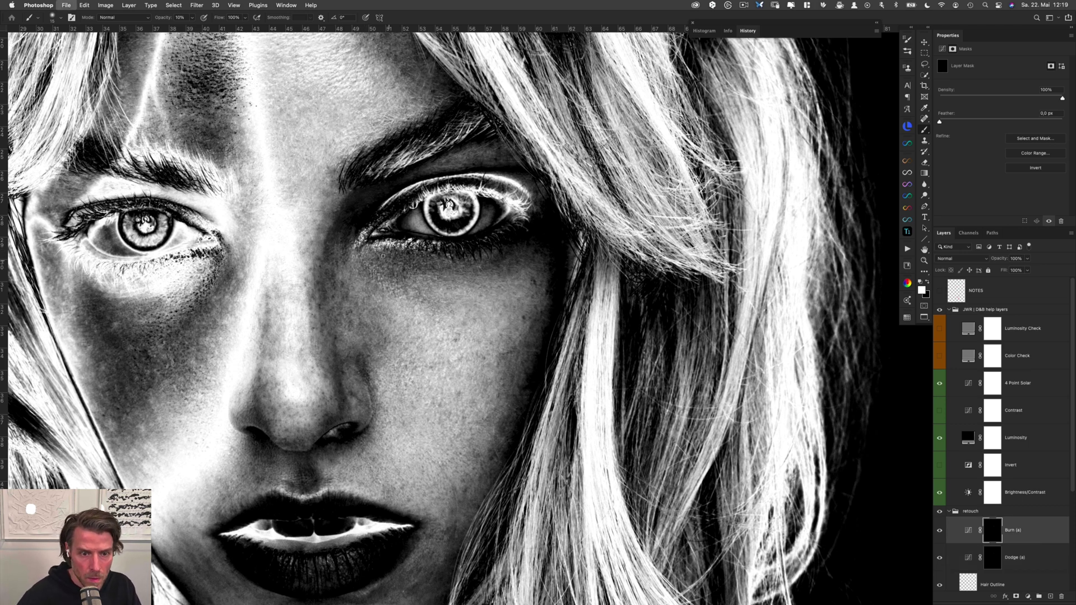
key(alt+bracketleft)
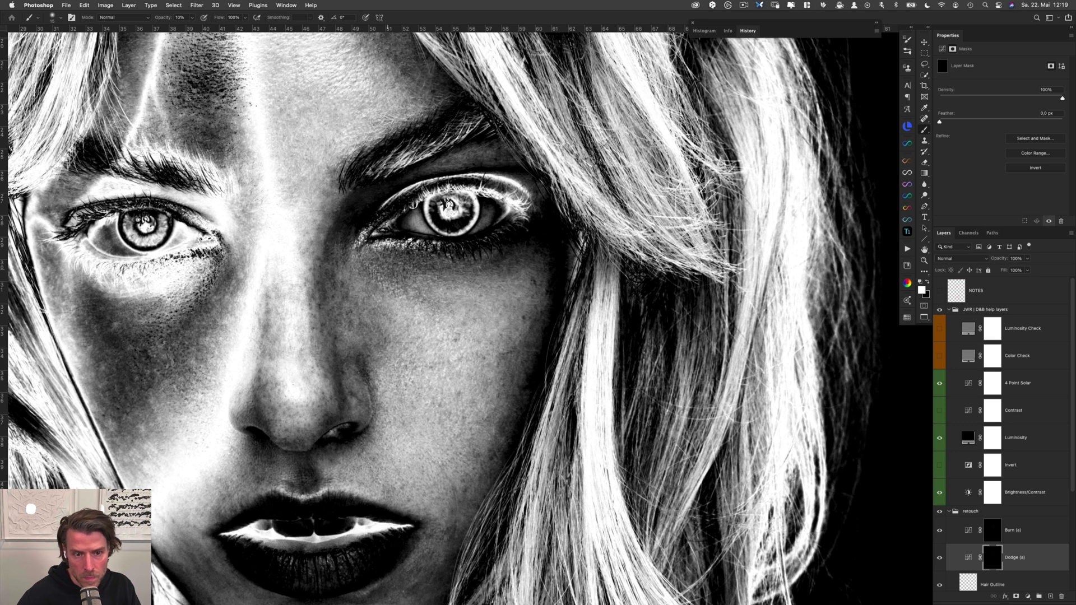
key(alt+bracketright)
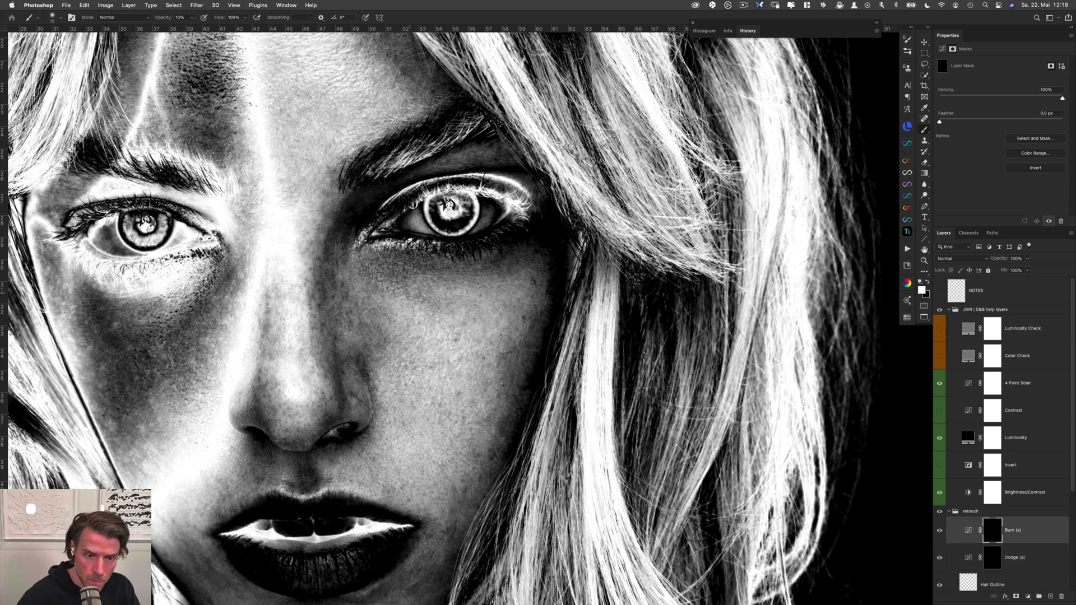
key(alt+bracketleft)
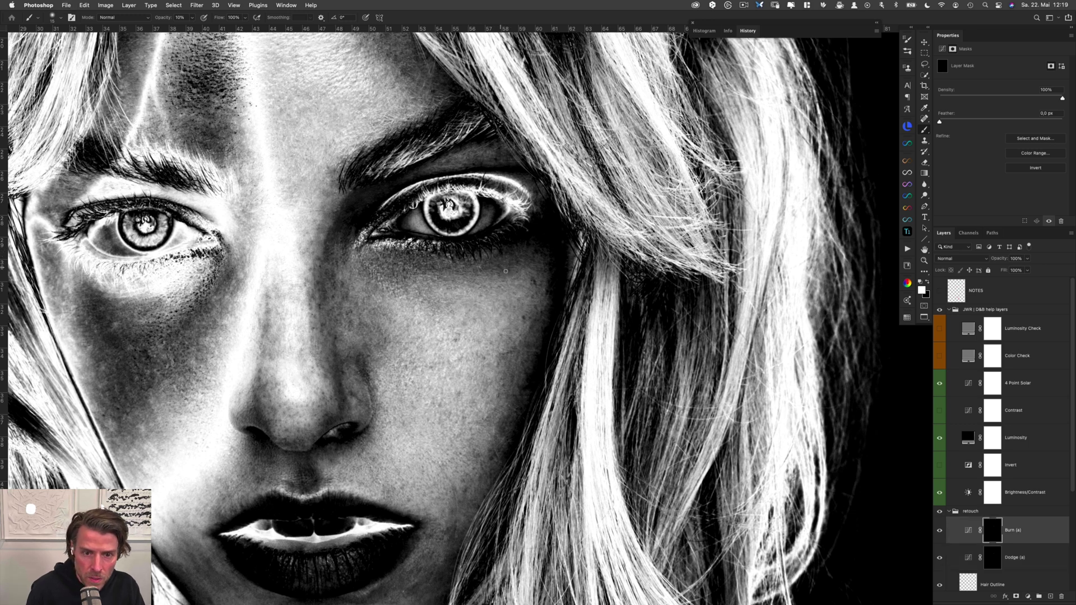
Dodge and burn the uneven spots on the model's upper left cheek, between the outer eye corner and the hair, on the Dodge (a) and Burn (a) masks
key(alt+bracketright)
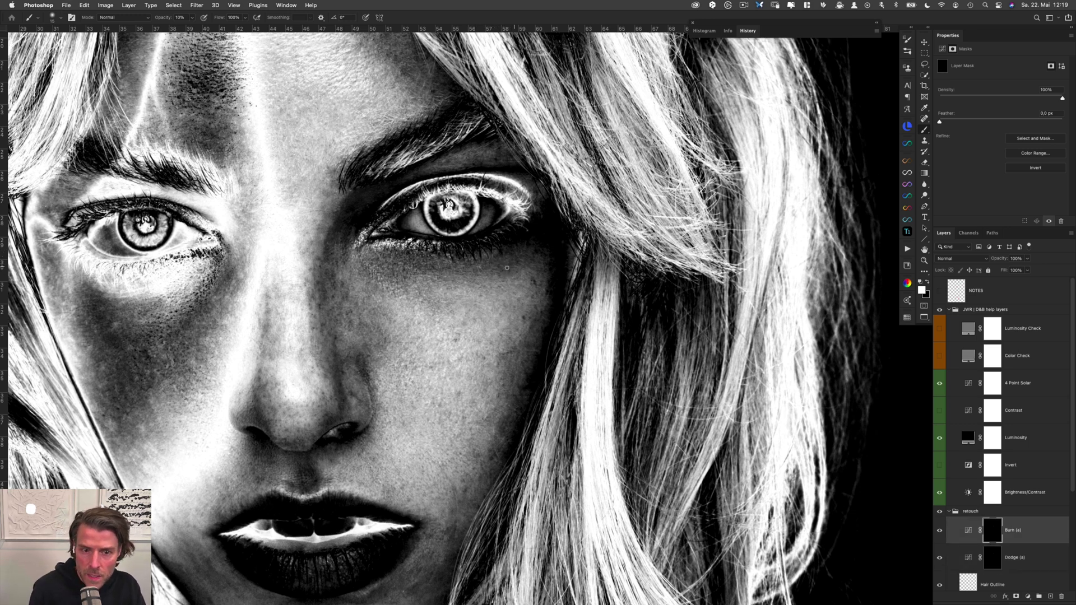
key(alt+bracketleft)
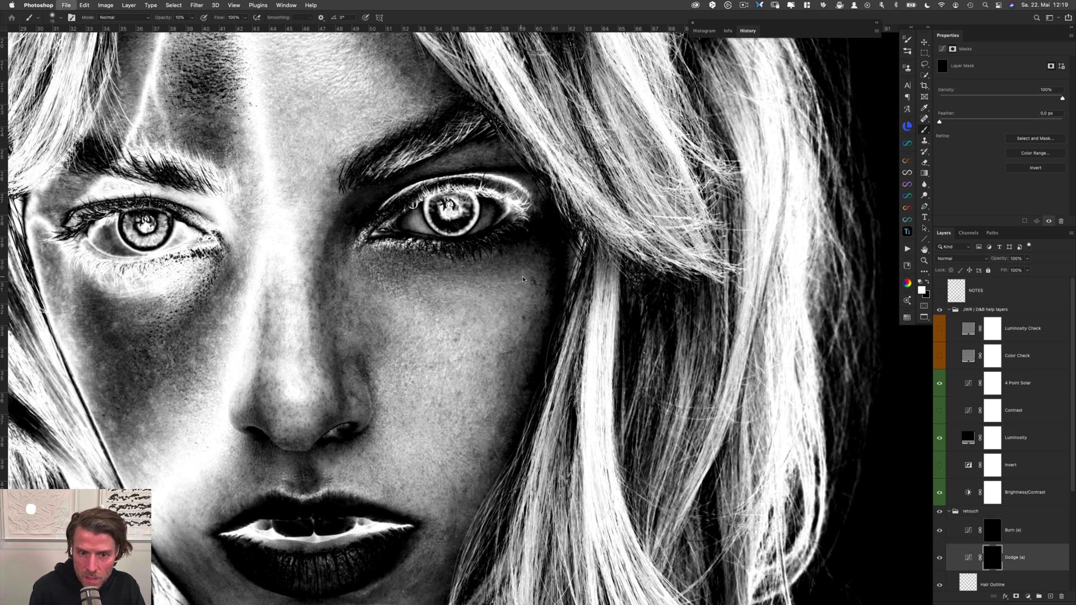
key(alt+bracketright)
key(alt+bracketleft)
key(alt+bracketright)
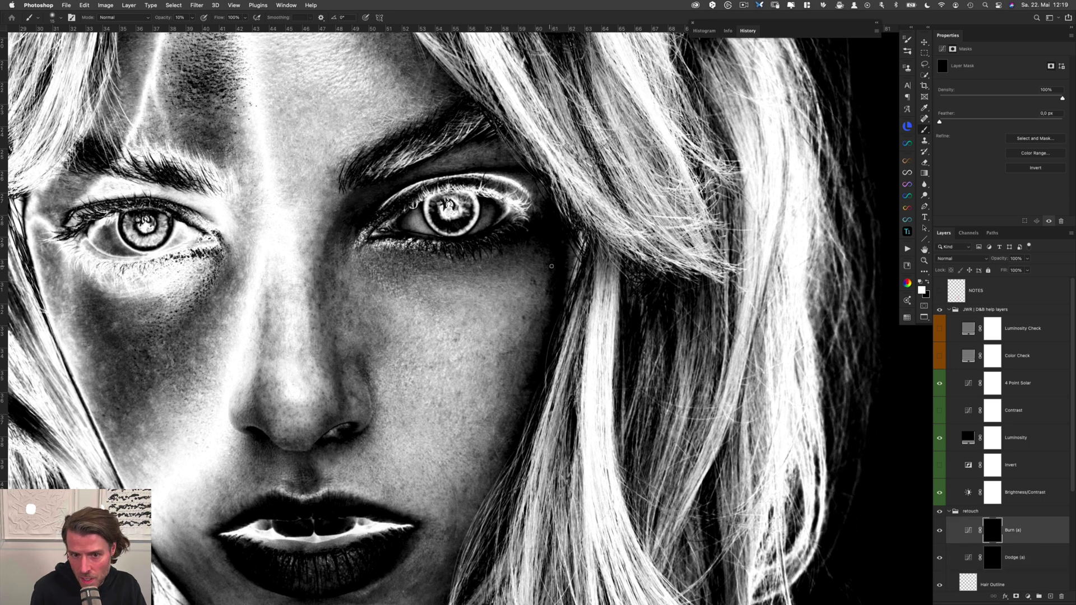
key(alt+bracketleft)
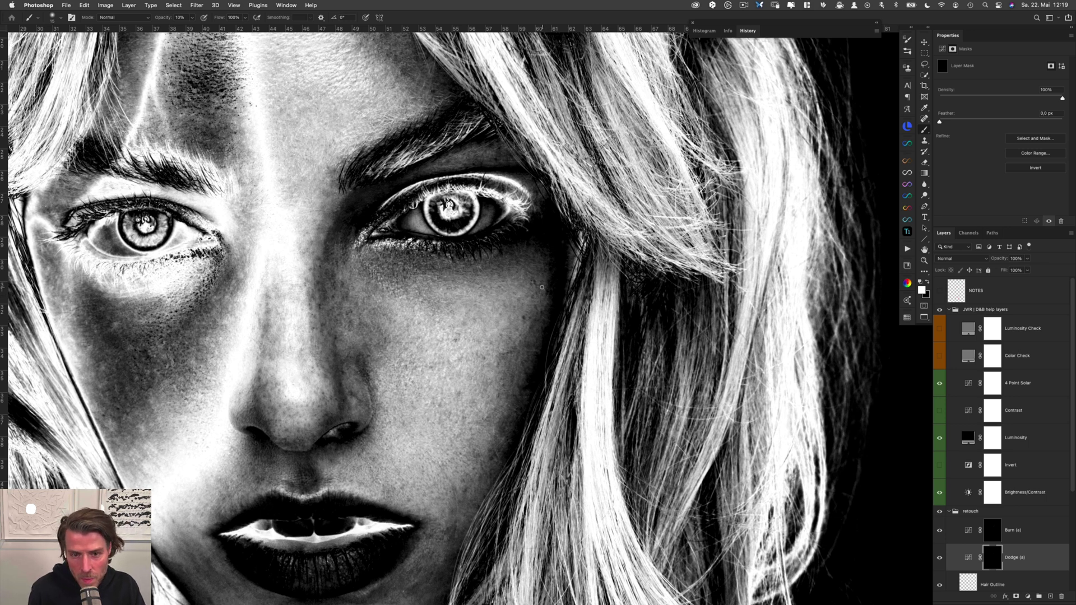
key(alt+bracketright)
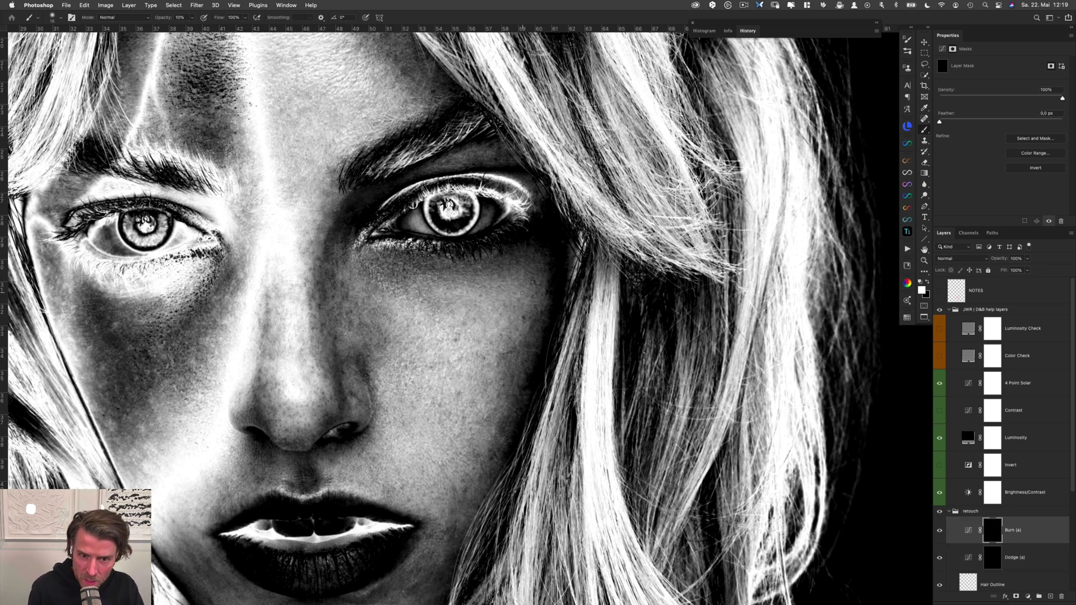
key(alt+bracketleft)
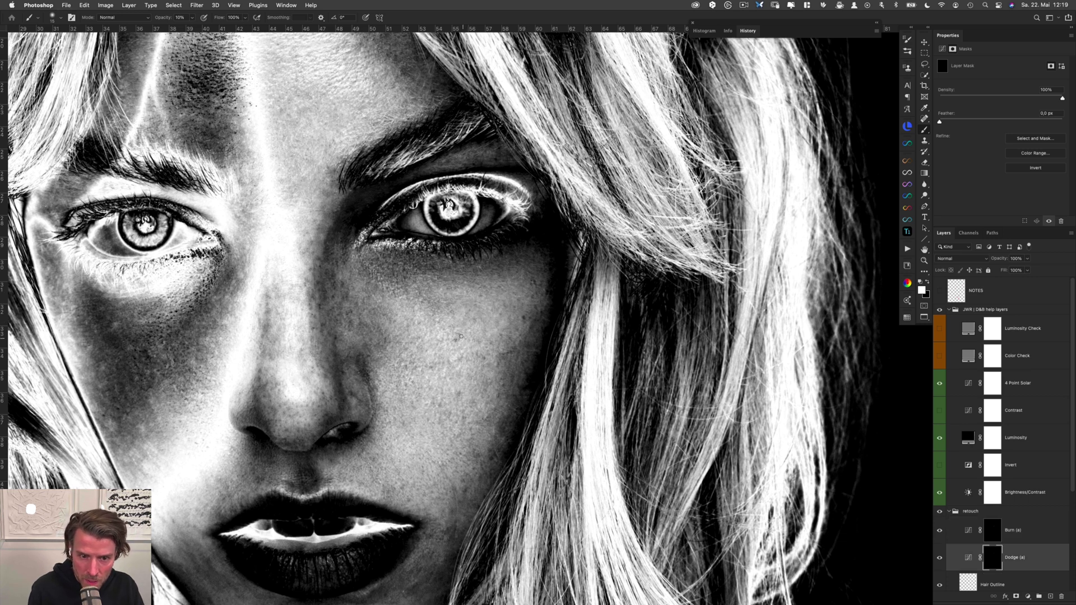
key(alt+bracketright)
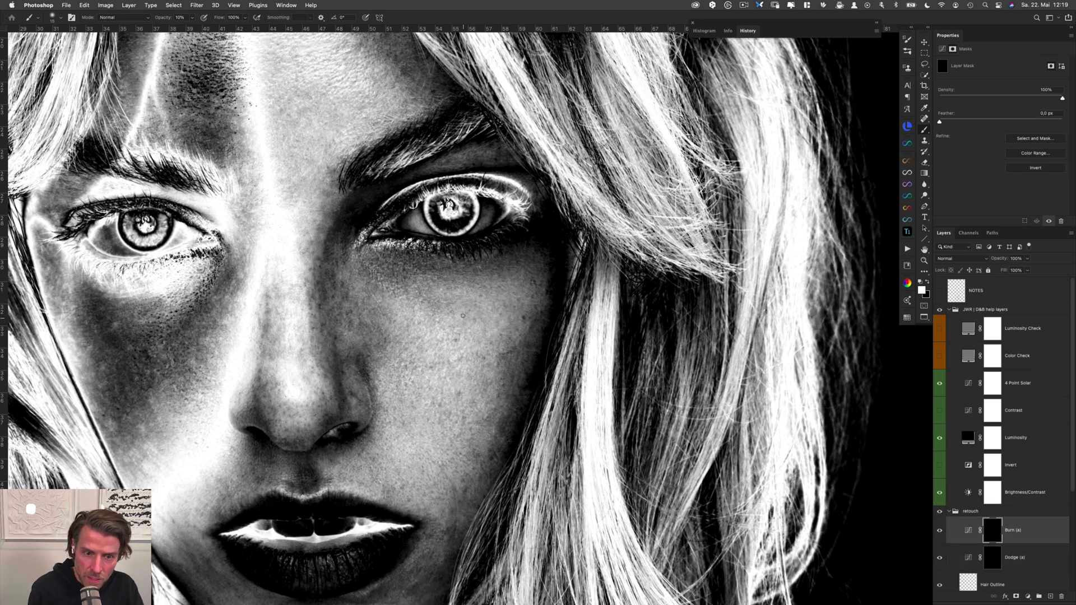
key(alt+bracketleft)
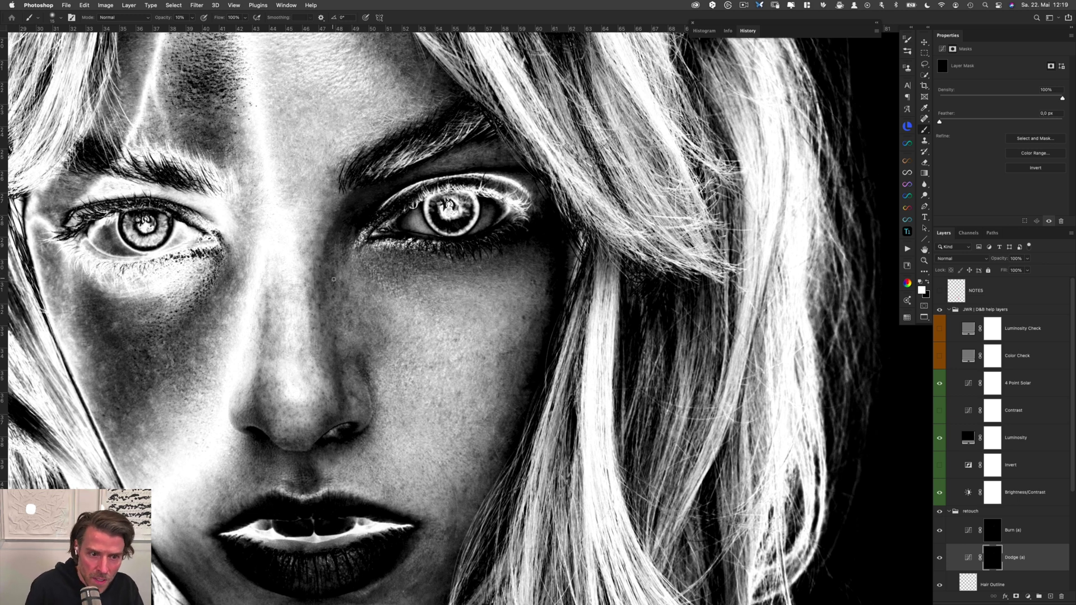
Even the spots beside the nose and on the mid-cheek below the model's left eye on the Dodge (a) and Burn (a) masks
drag(333, 279, 332, 279)
drag(335, 278, 336, 284)
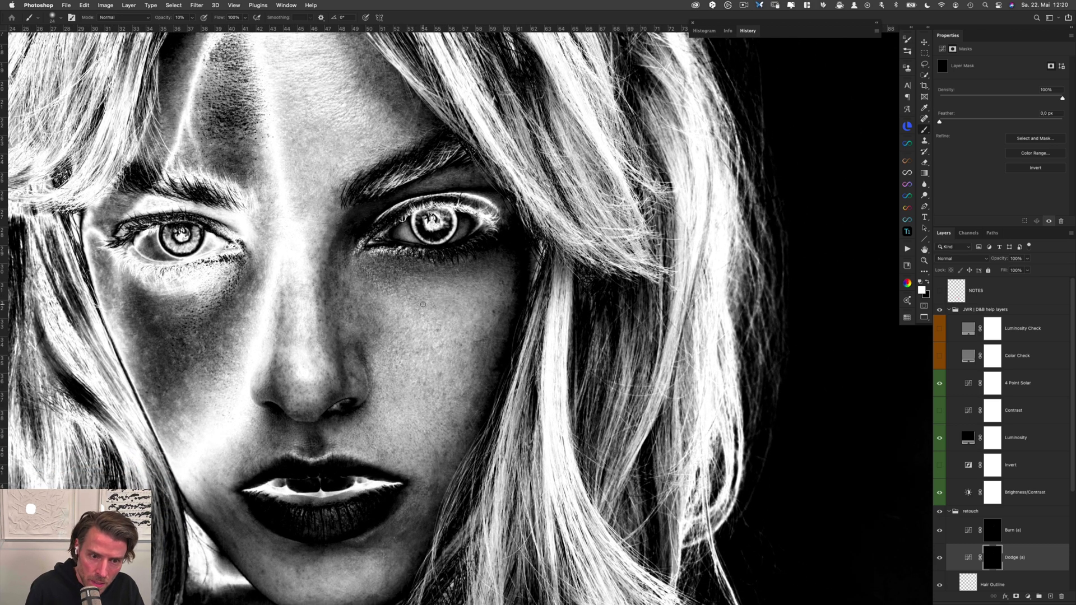
key(alt+bracketright)
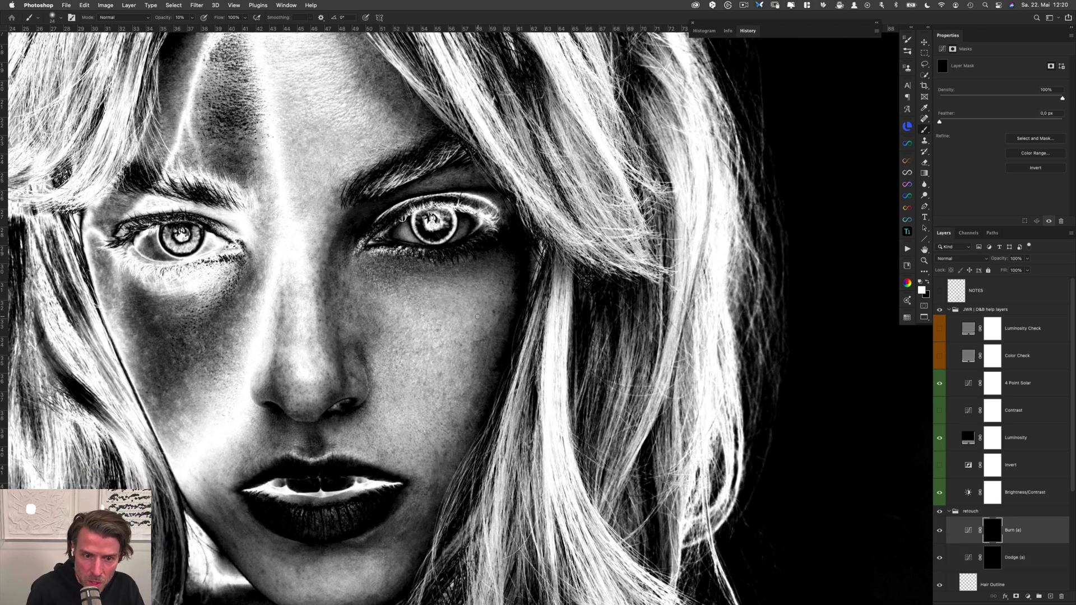
key(alt+bracketleft)
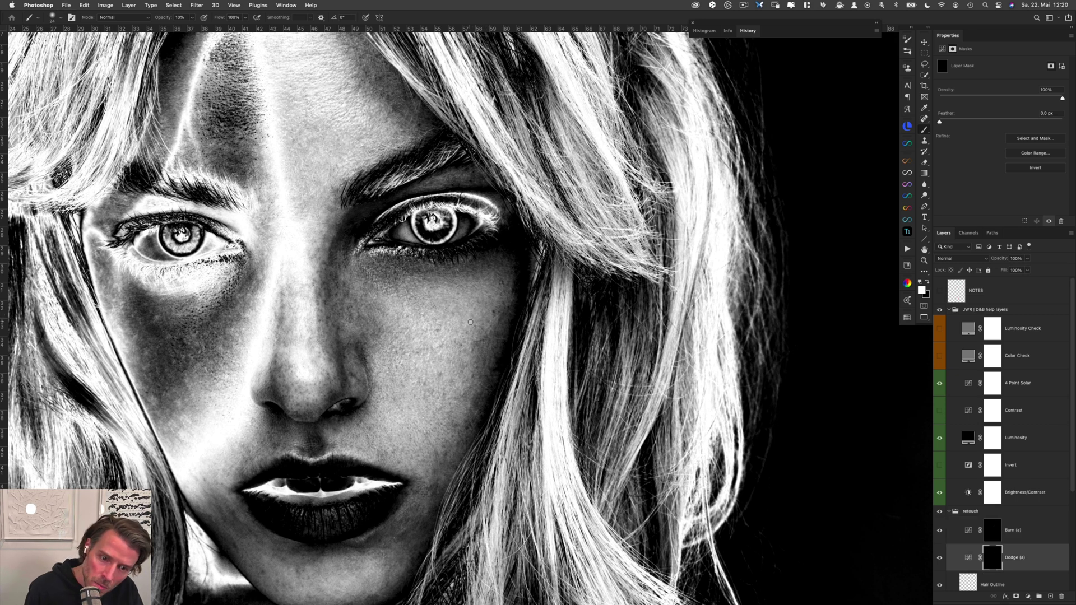
key(alt+bracketright)
key(alt+bracketleft)
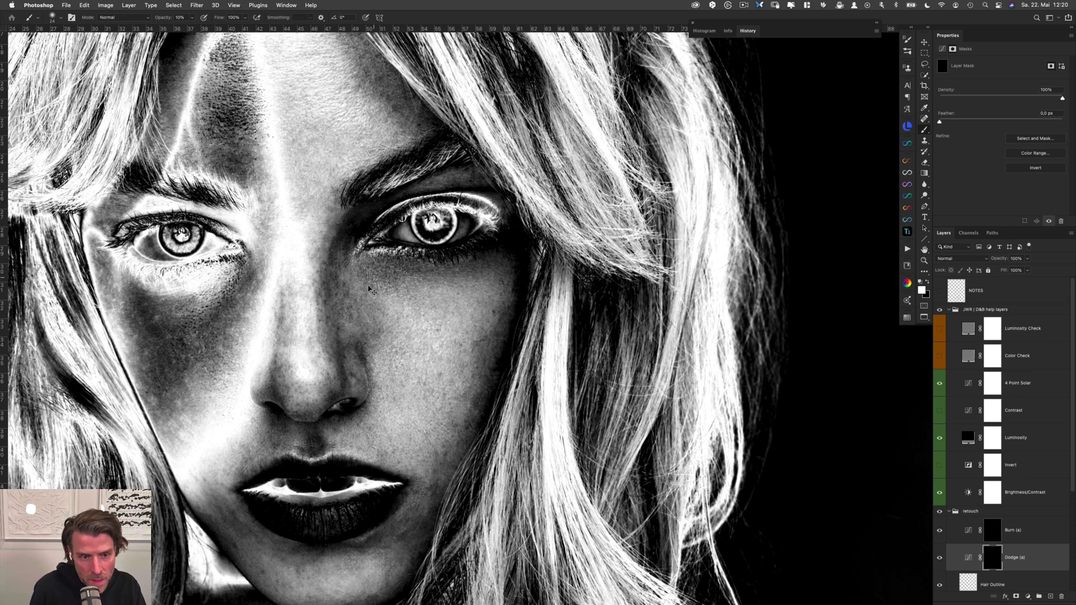
Smooth the skin from below the inner corner of the model's left eye up to the nose root on the Burn (a) and Dodge (a) masks
key(alt+bracketright)
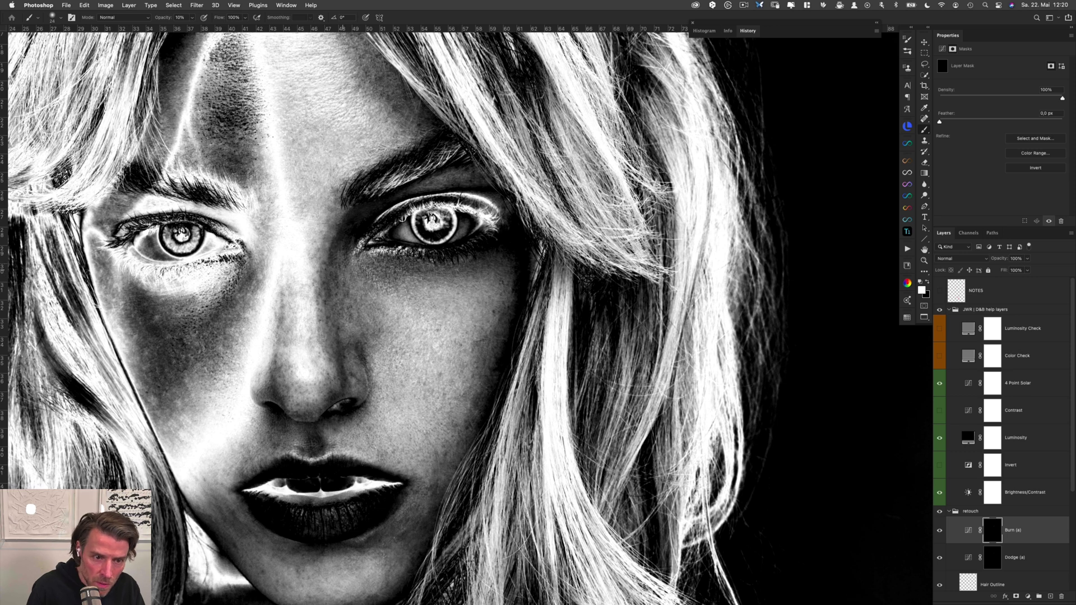
key(alt+bracketleft)
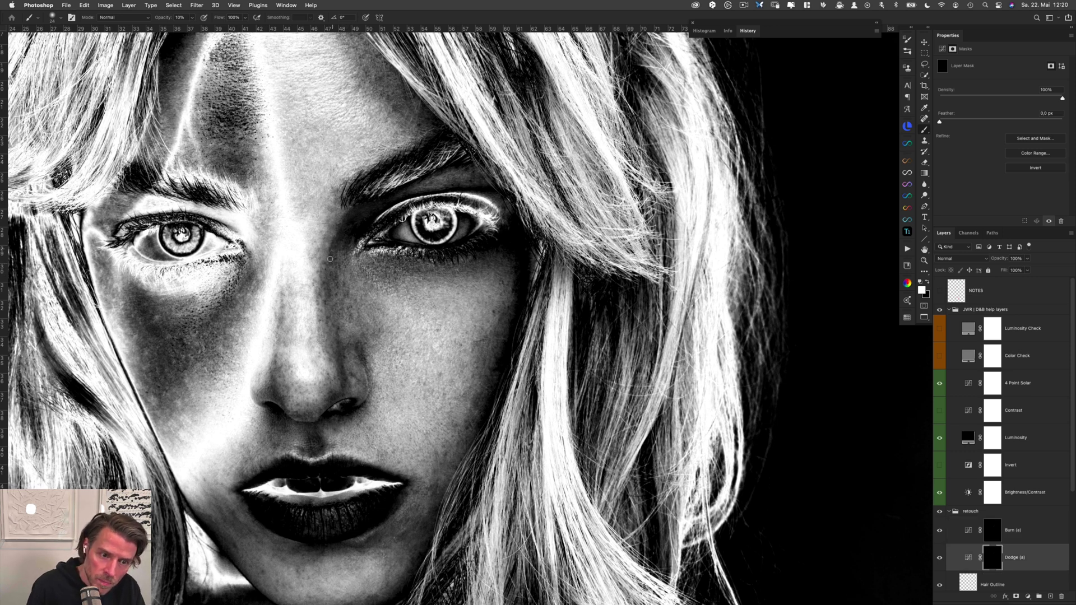
key(alt+bracketright)
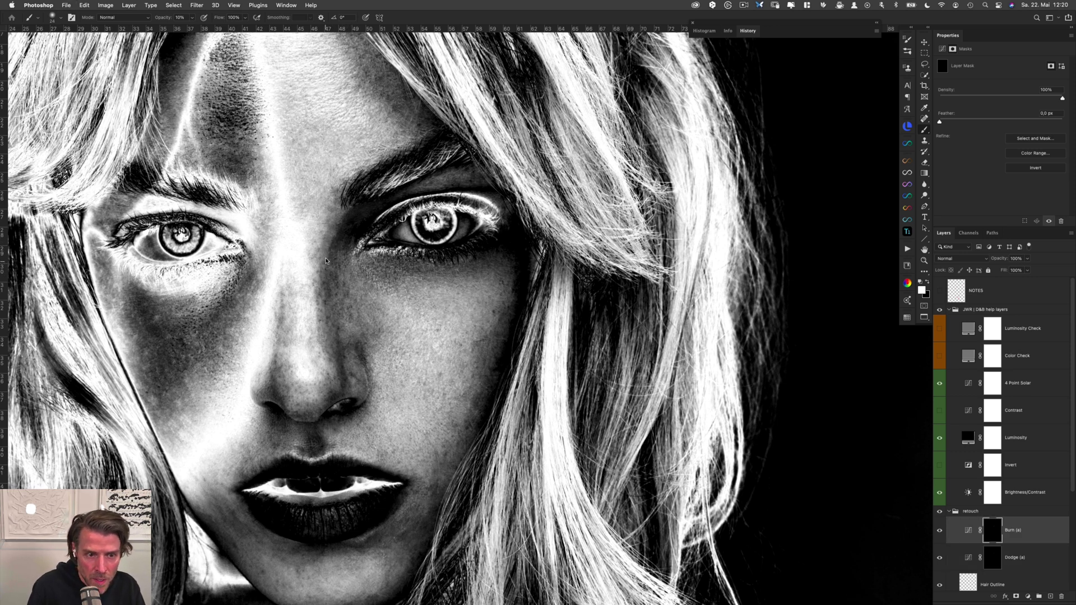
key(alt+bracketleft)
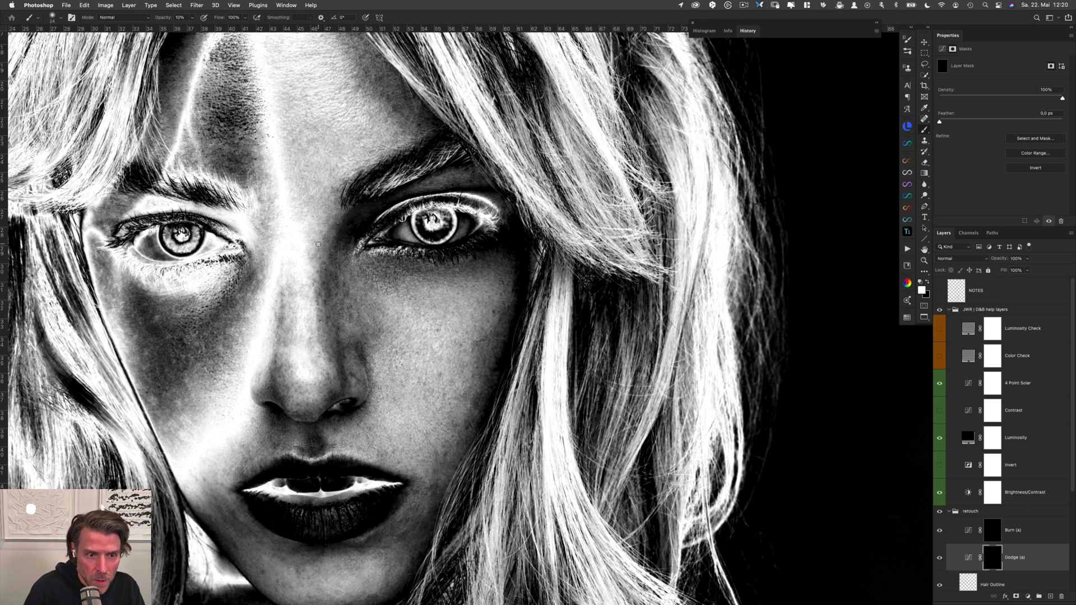
key(alt+bracketright)
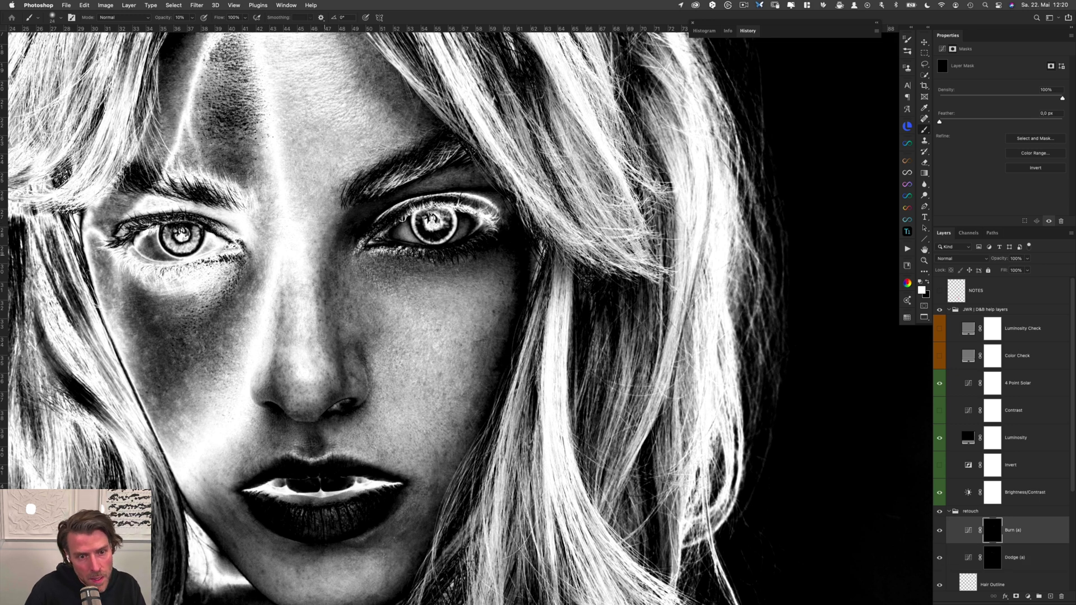
key(alt+bracketleft)
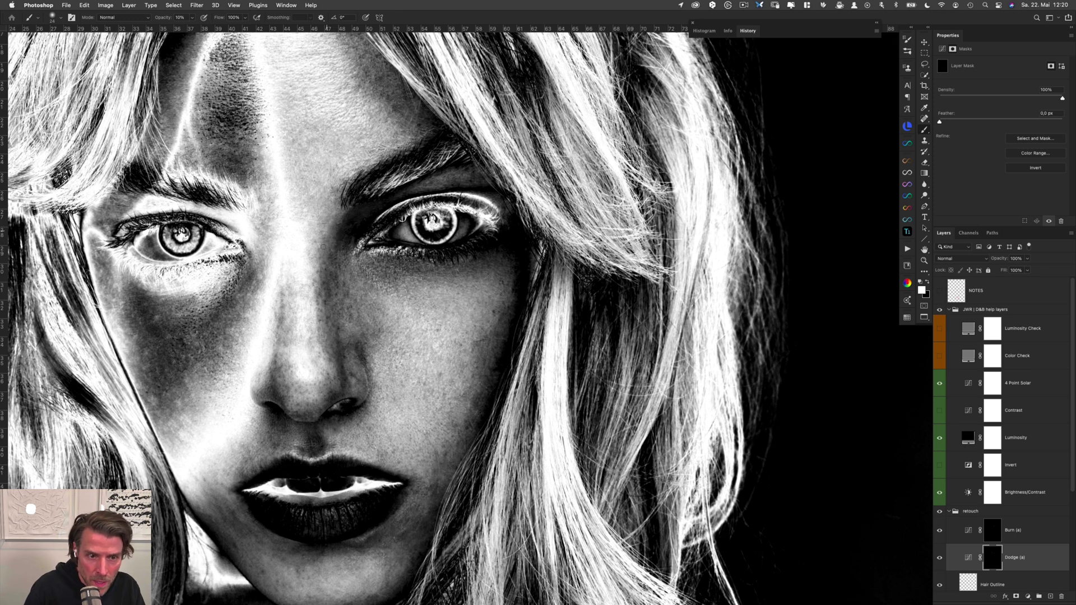
key(alt+bracketright)
key(alt+bracketleft)
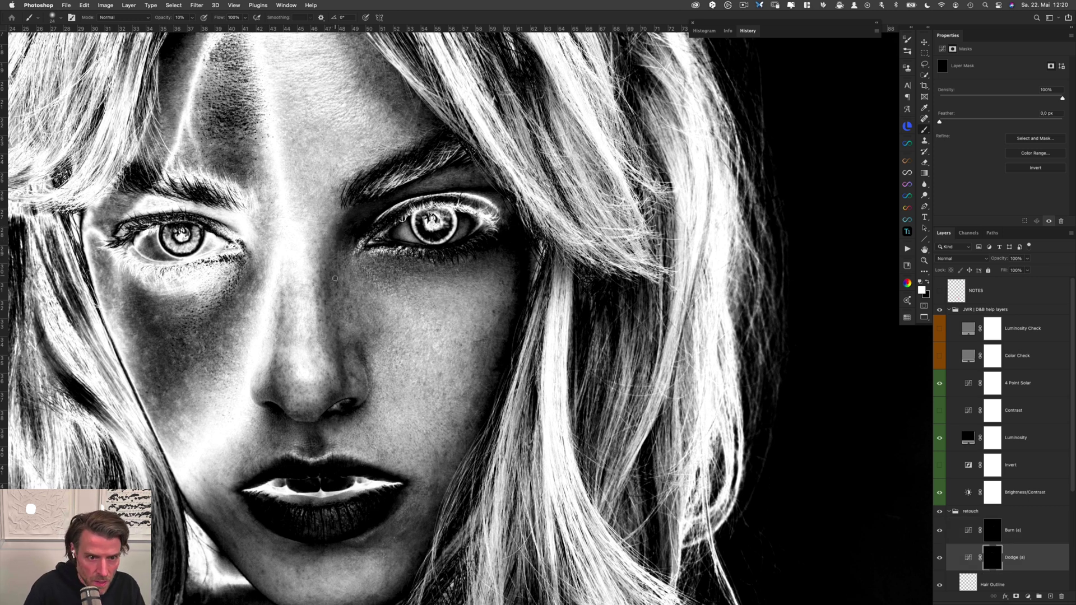
Dodge and burn the blotches where the model's left inner cheek meets the upper side of the nose
key(alt+bracketright)
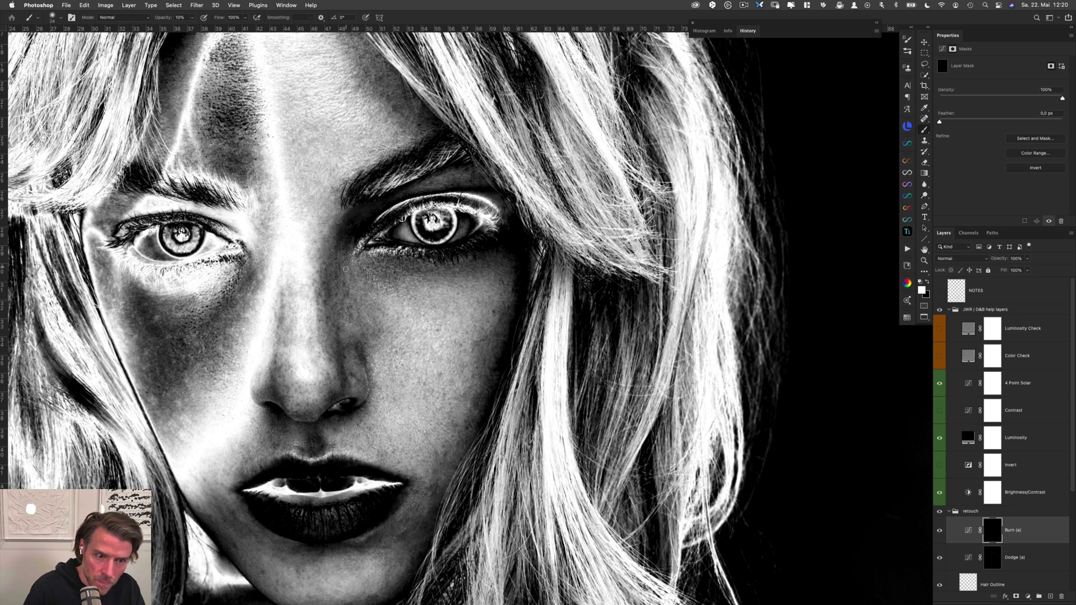
key(alt+bracketleft)
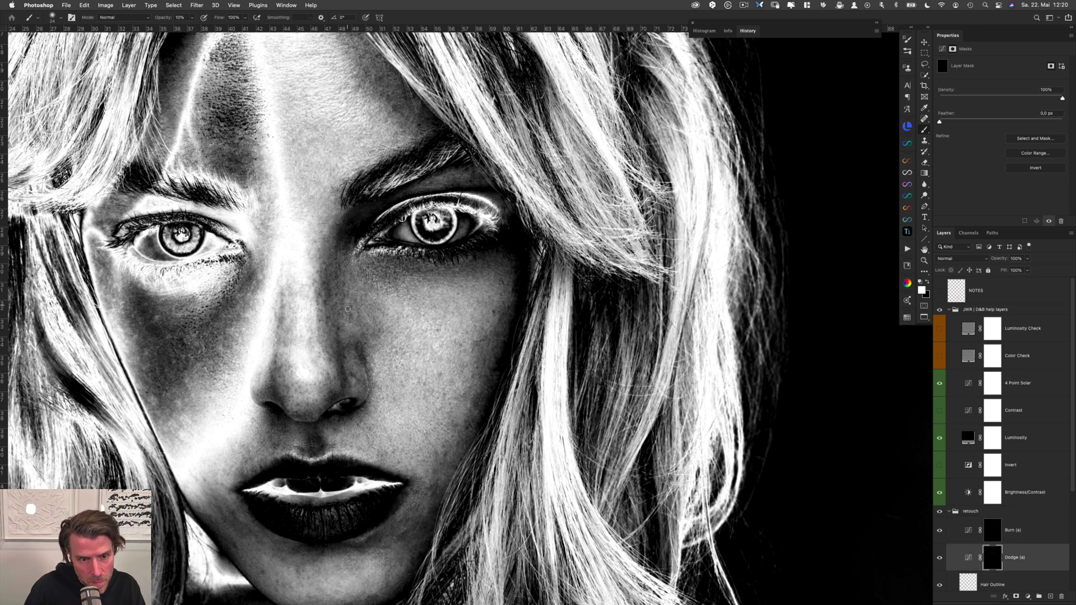
key(alt+bracketright)
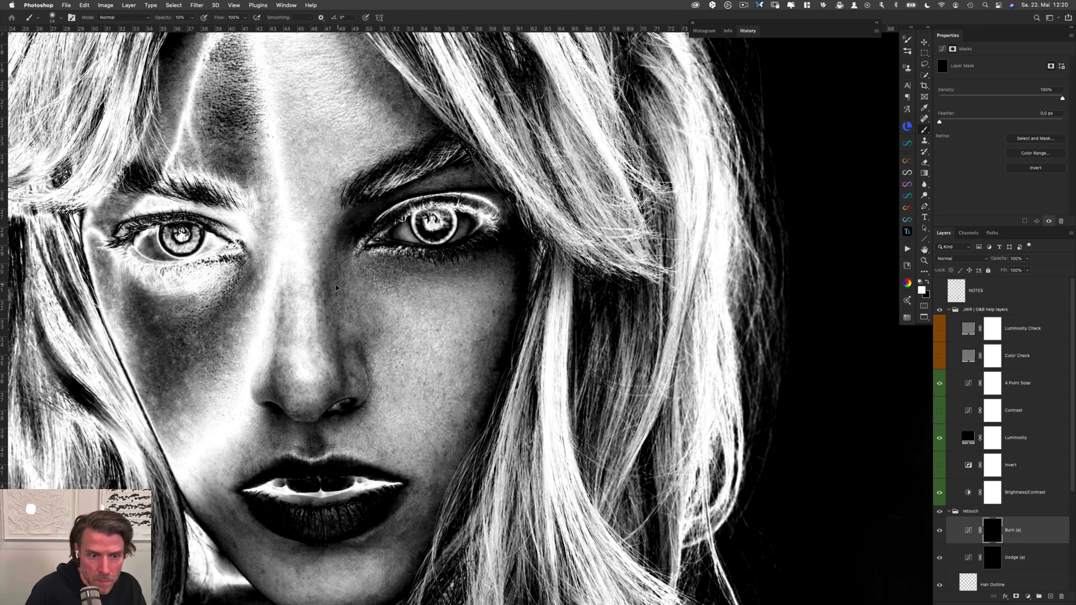
key(alt+bracketleft)
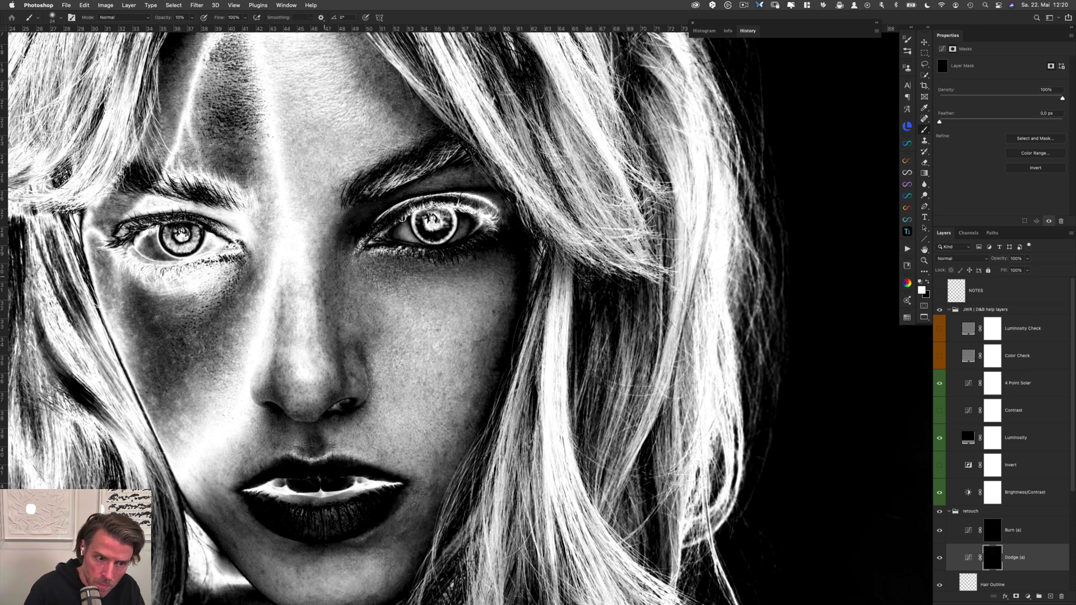
key(alt+bracketright)
key(alt+bracketleft)
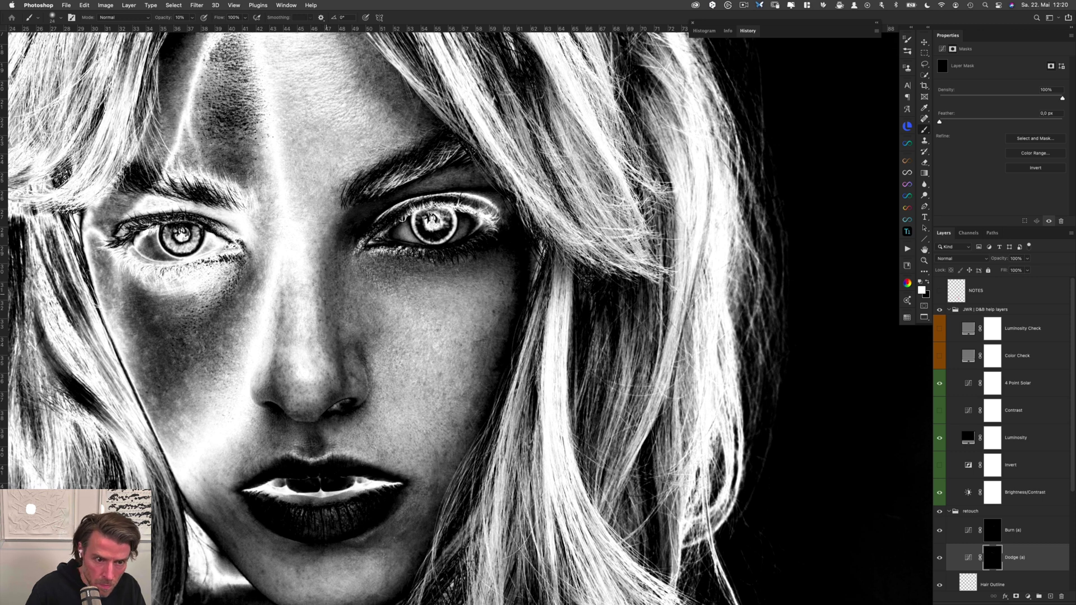
key(alt+bracketright)
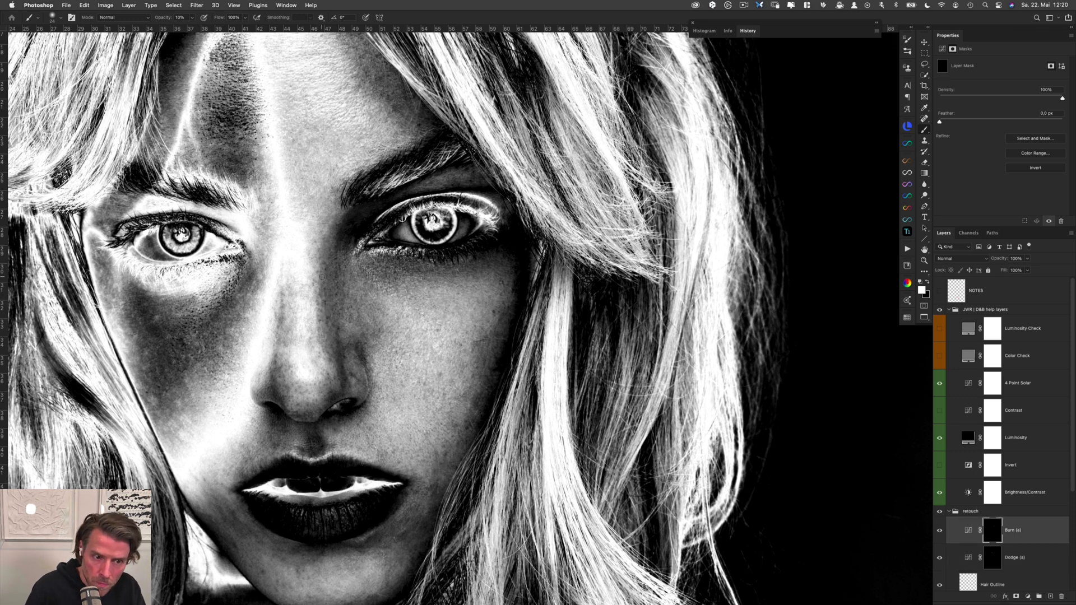
key(alt+bracketleft)
Blend the uneven tones on the upper nose flank beside the model's left eye with short strokes on the Dodge (a) and Burn (a) masks
drag(326, 268, 318, 260)
key(alt+bracketright)
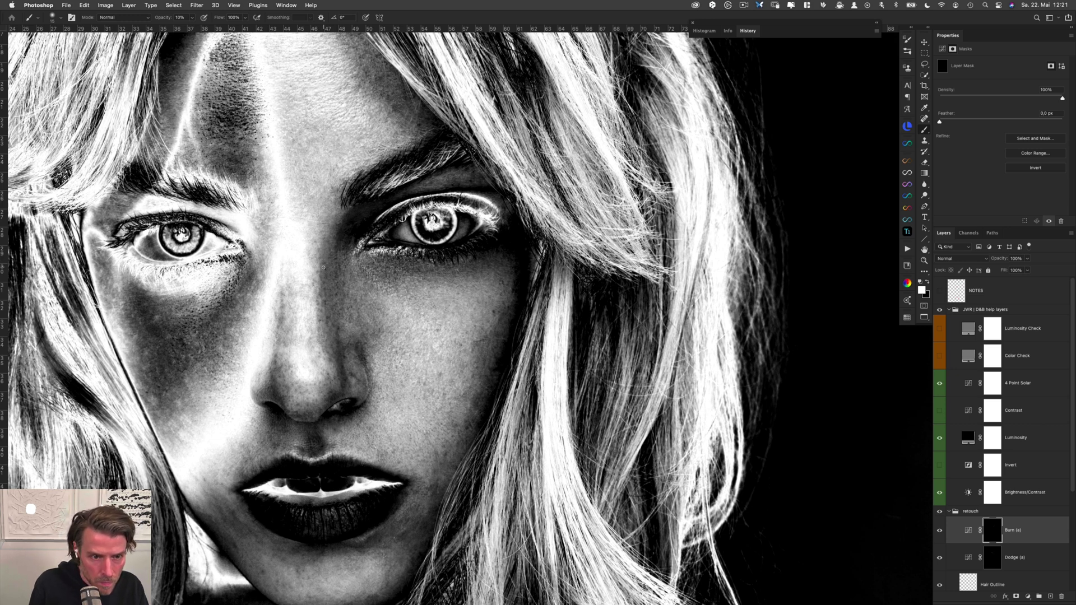
key(alt+bracketleft)
key(alt+bracketright)
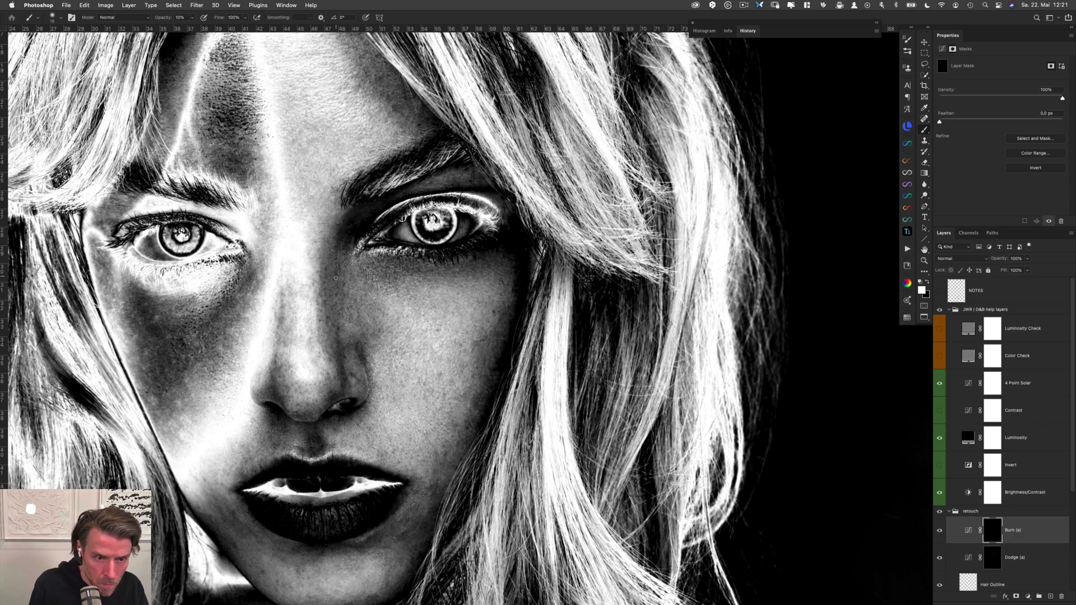
key(alt+bracketleft)
key(alt+bracketright)
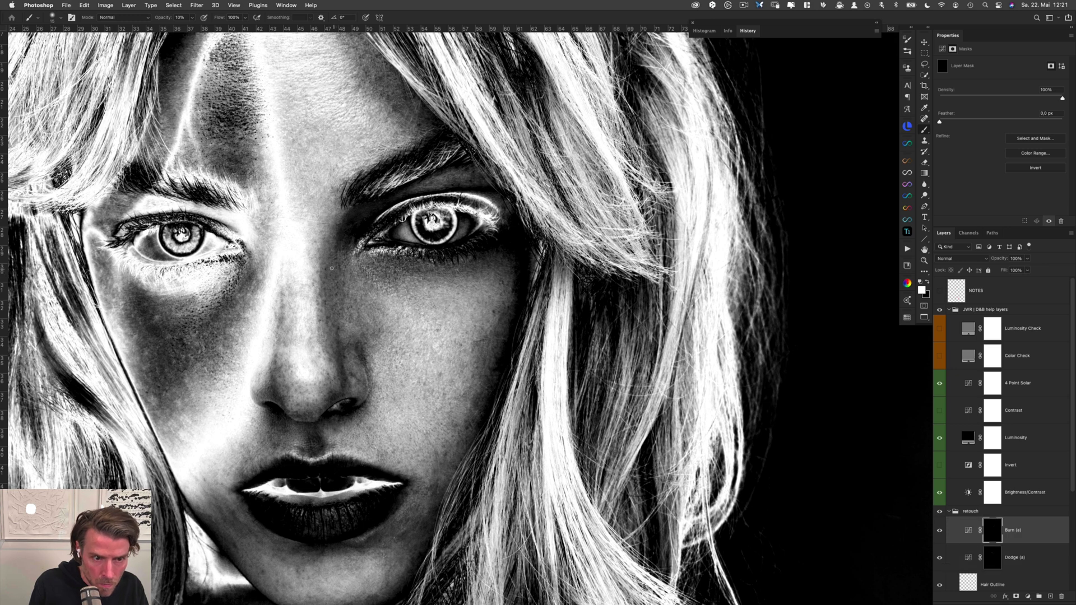
key(alt+bracketleft)
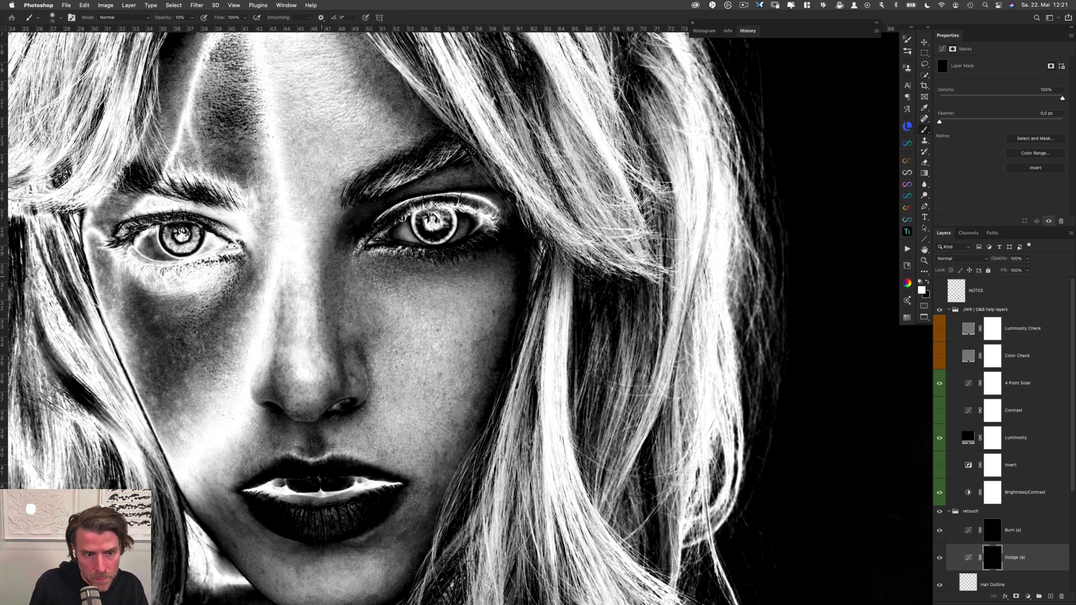
Even the small spots along the middle of the nose's shadowed side, alternating between the Burn (a) and Dodge (a) masks
key(alt+bracketright)
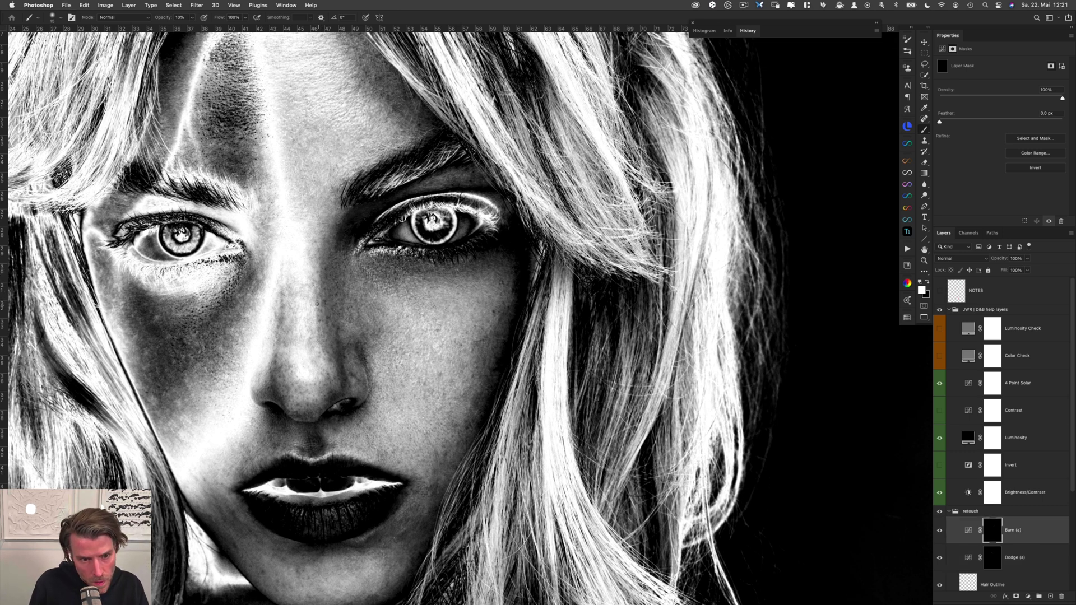
key(alt+bracketleft)
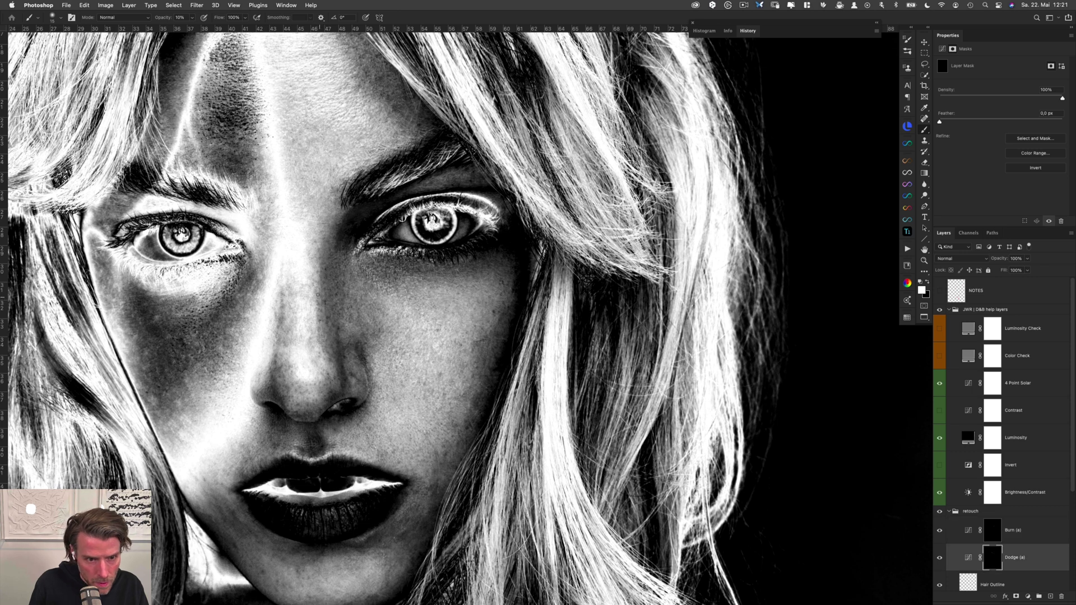
key(alt+bracketright)
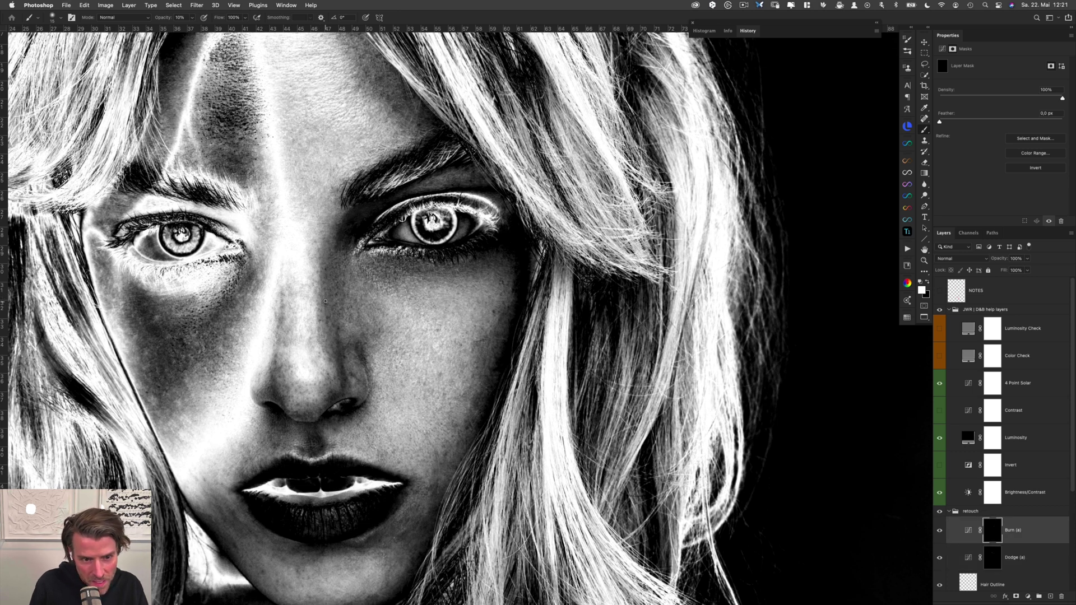
key(alt+bracketleft)
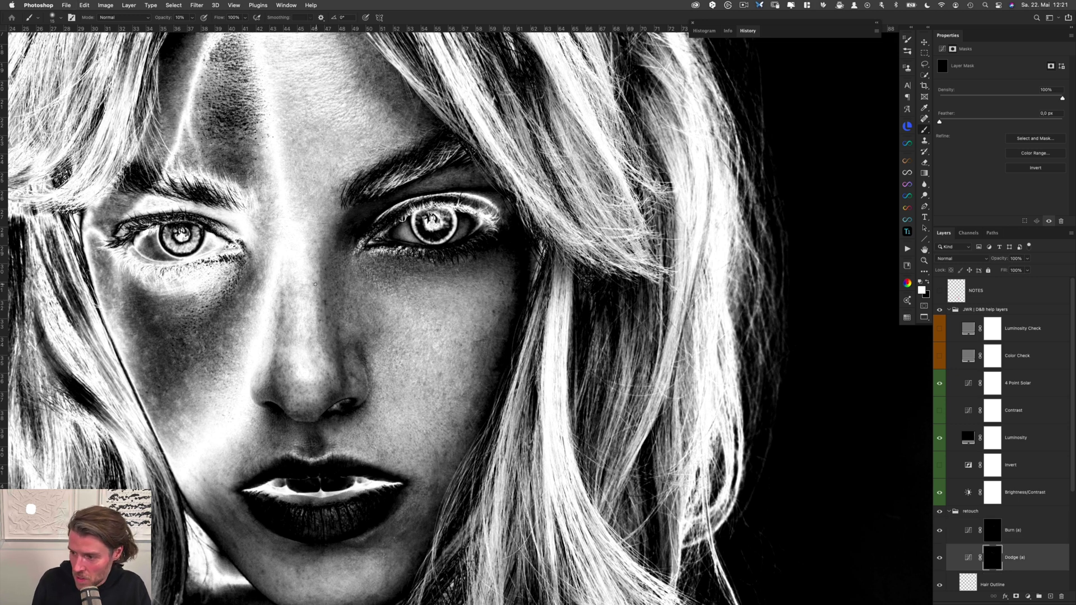
key(alt+bracketright)
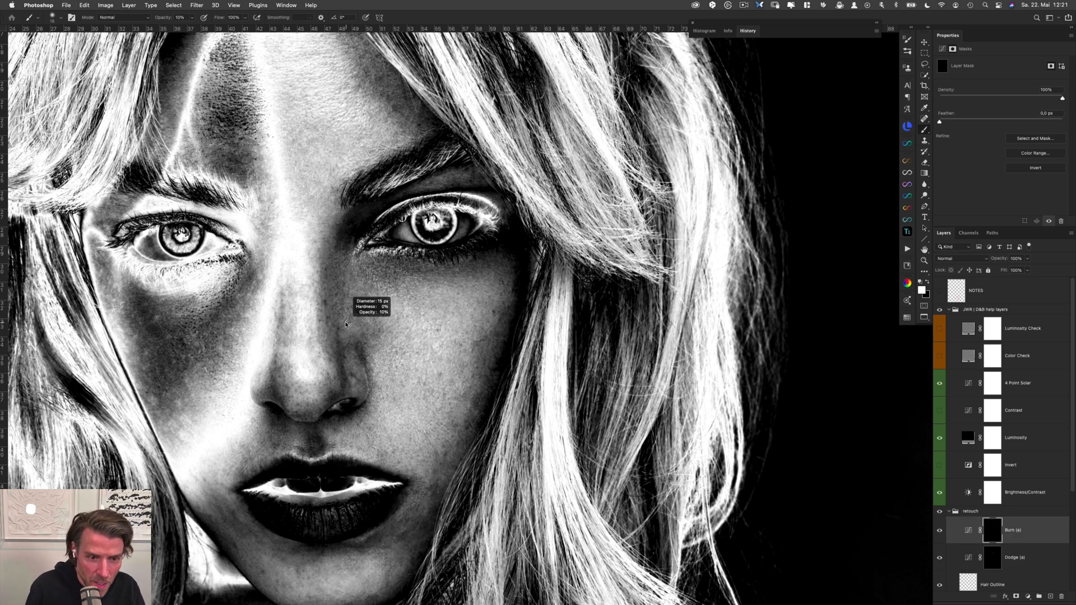
Set the brush to about 15 px with 0% hardness and dodge and burn the lower half of the nose's shadowed side
drag(347, 323, 342, 324)
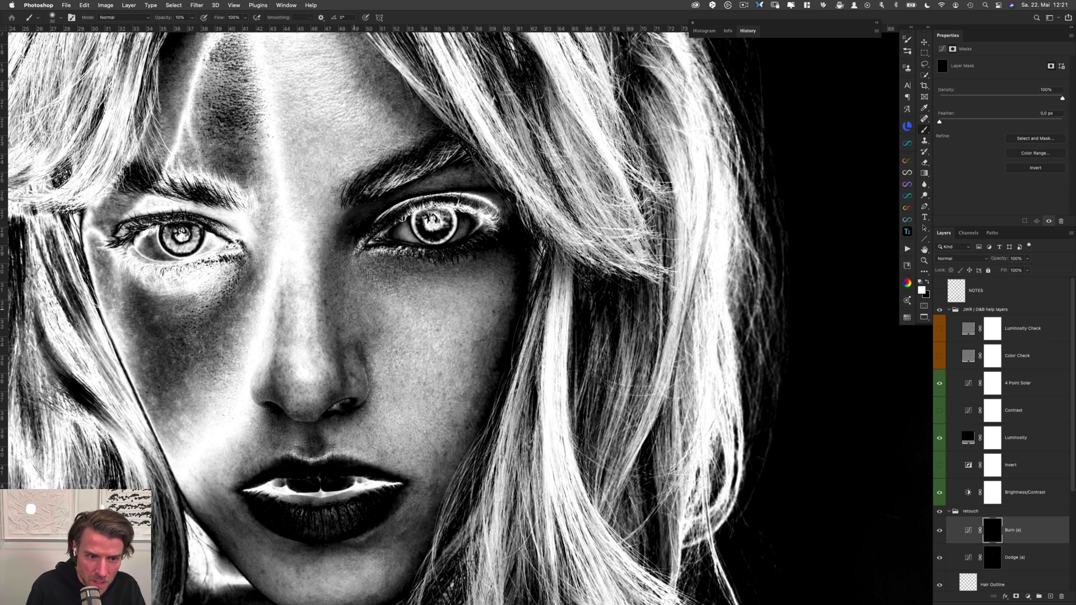
key(alt+bracketleft)
drag(327, 302, 324, 308)
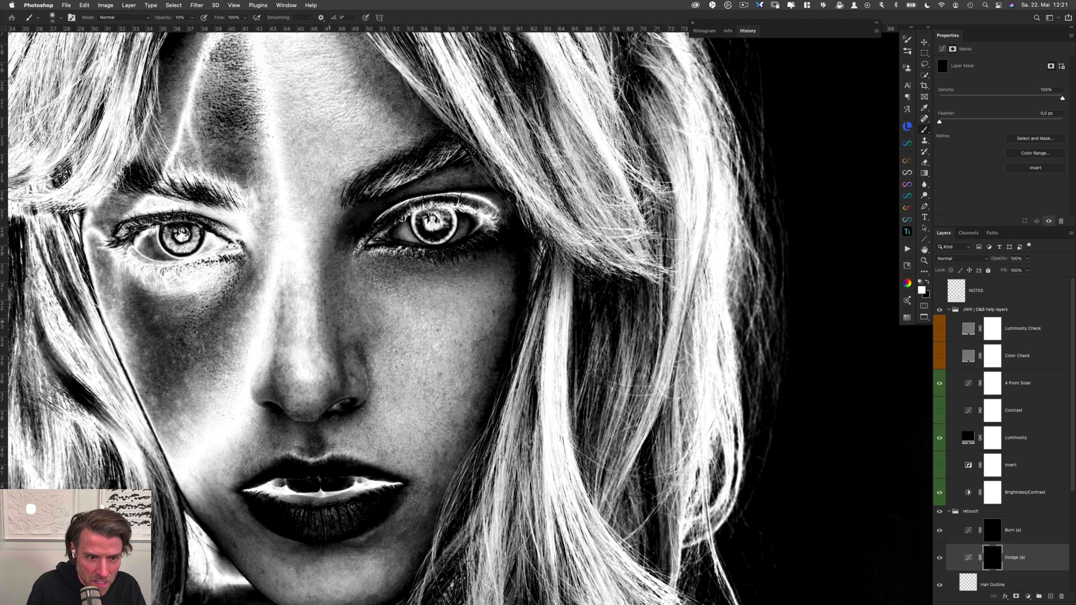
key(alt+bracketright)
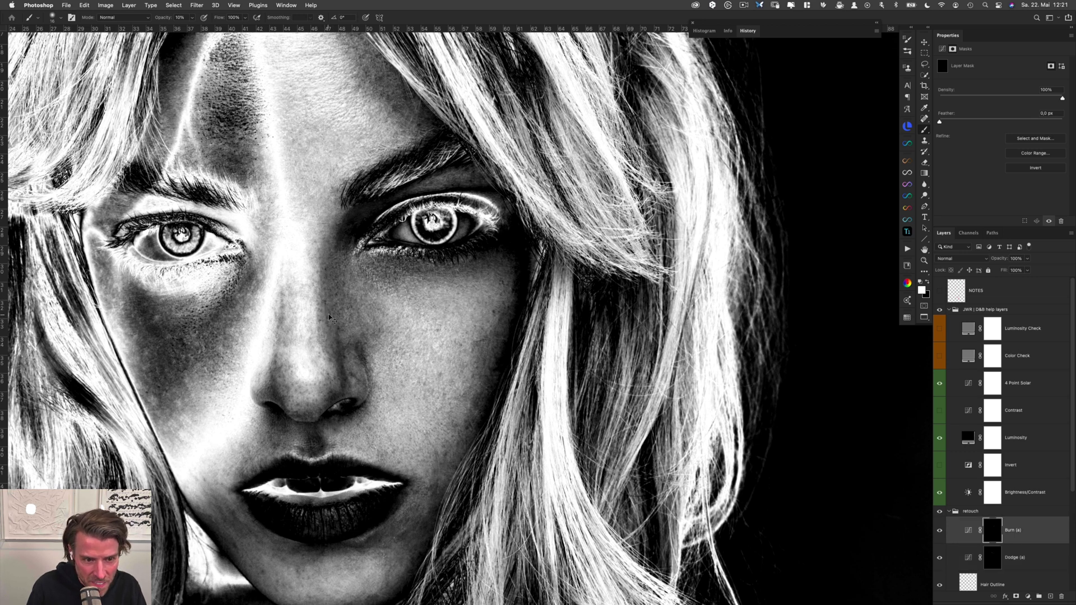
key(alt+bracketleft)
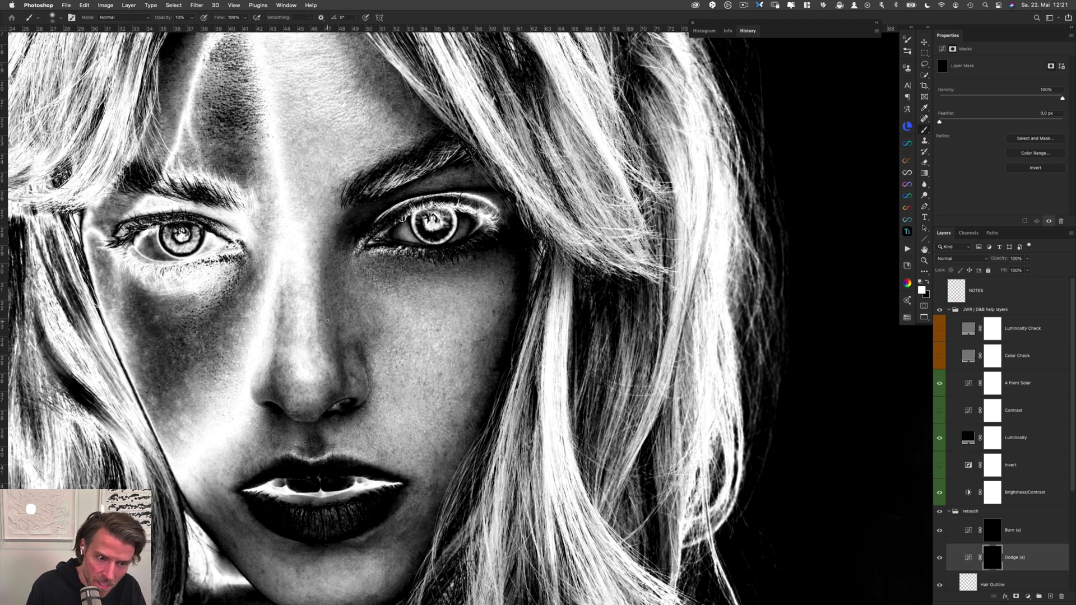
key(alt+bracketright)
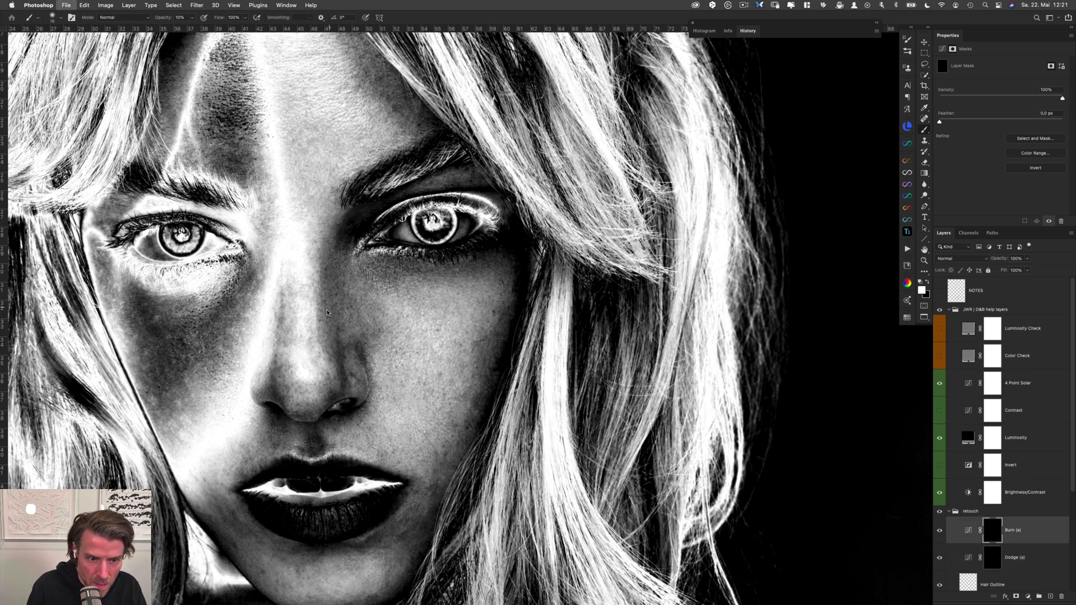
Even the small tonal spots on the upper nose bridge between the eyes, alternating between the Dodge (a) and Burn (a) masks
key(alt+bracketleft)
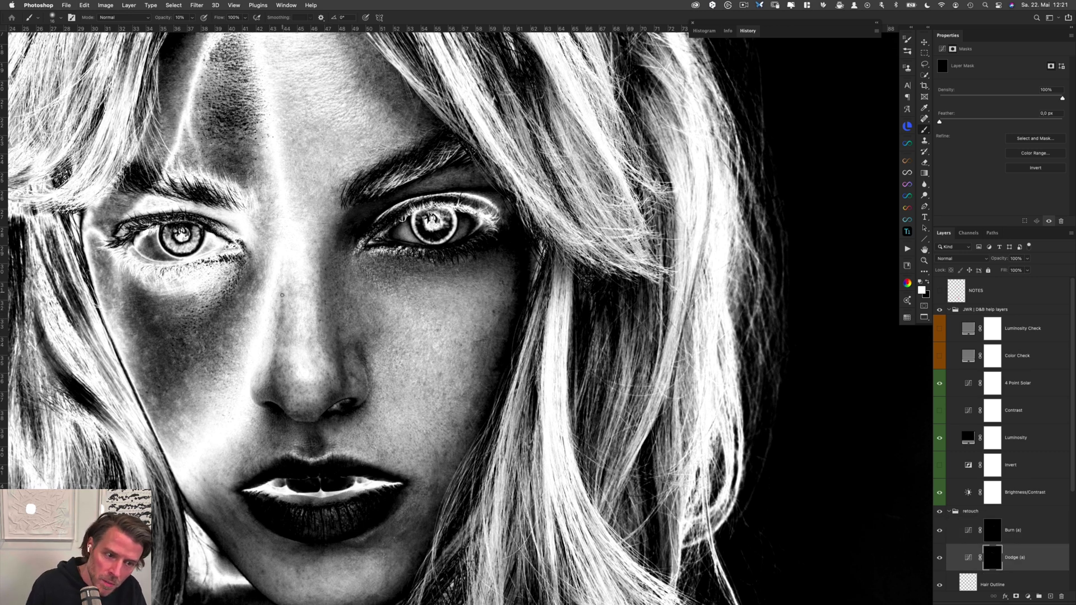
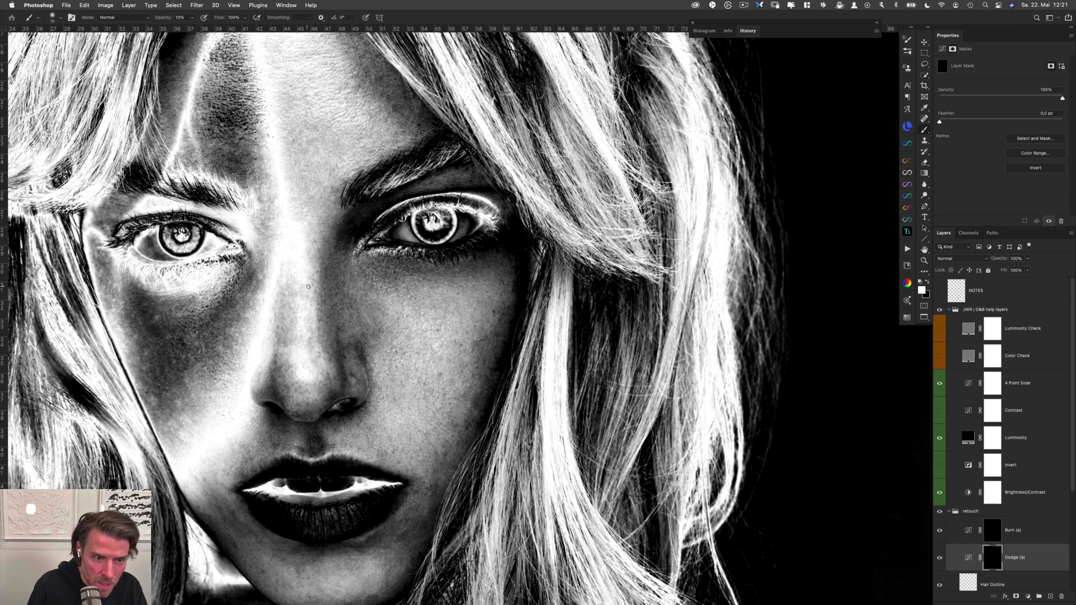
key(alt+bracketright)
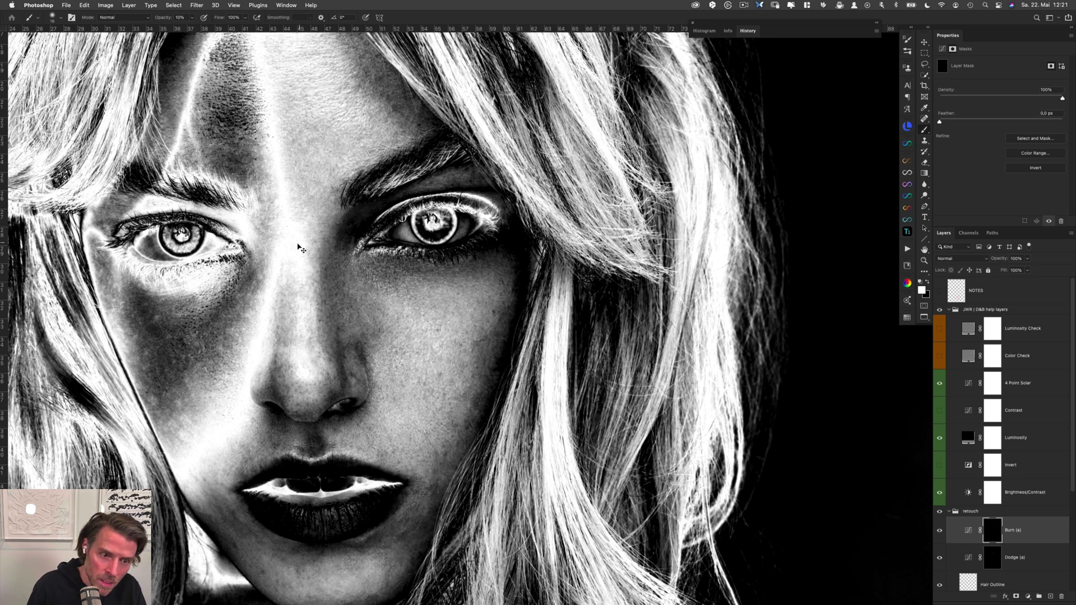
key(alt+bracketleft)
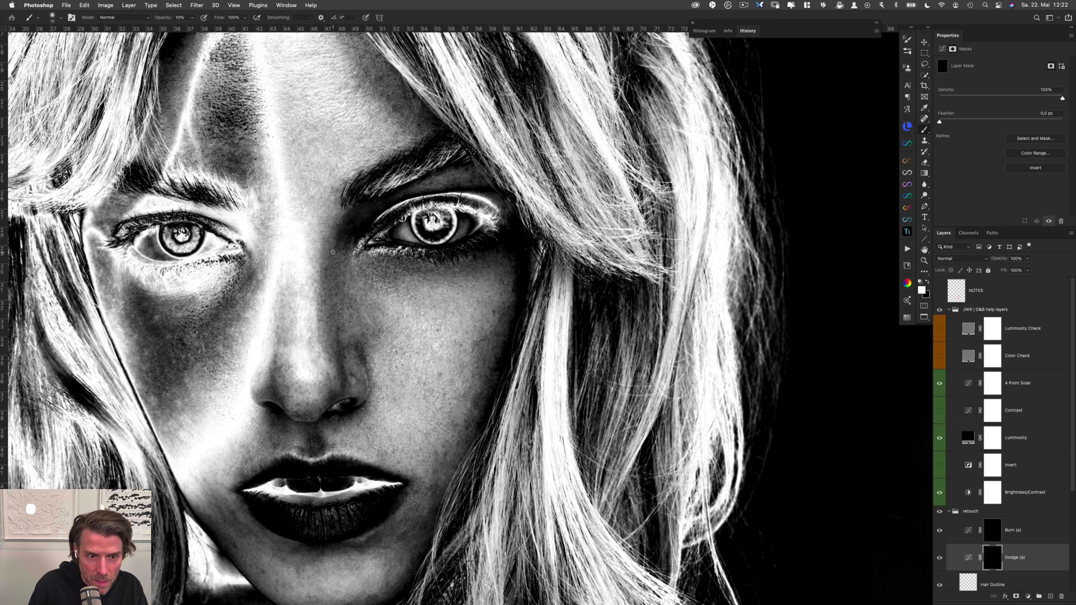
key(alt+bracketright)
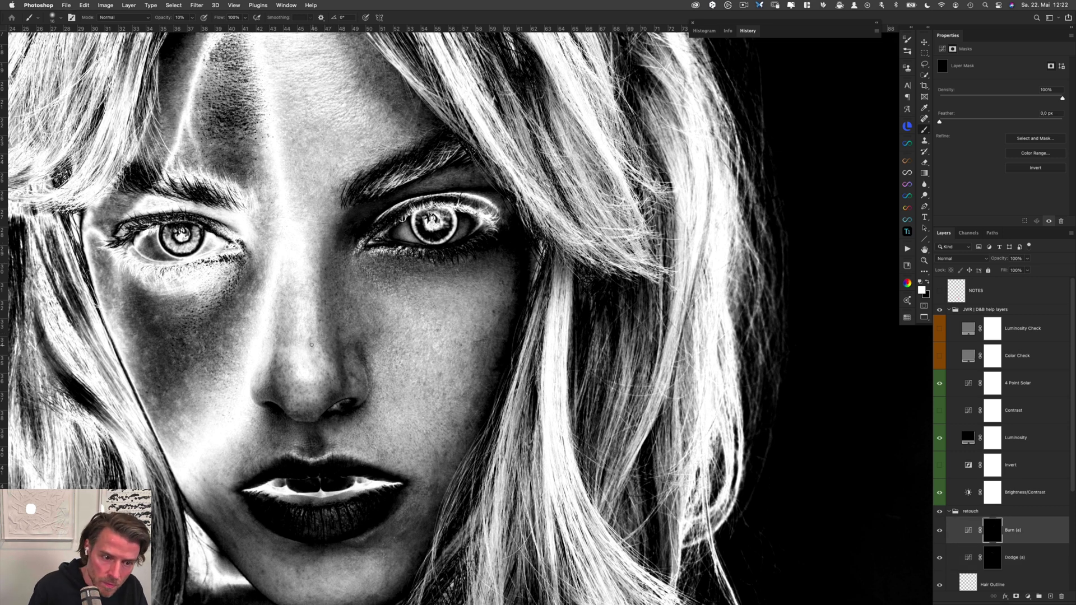
key(alt+bracketleft)
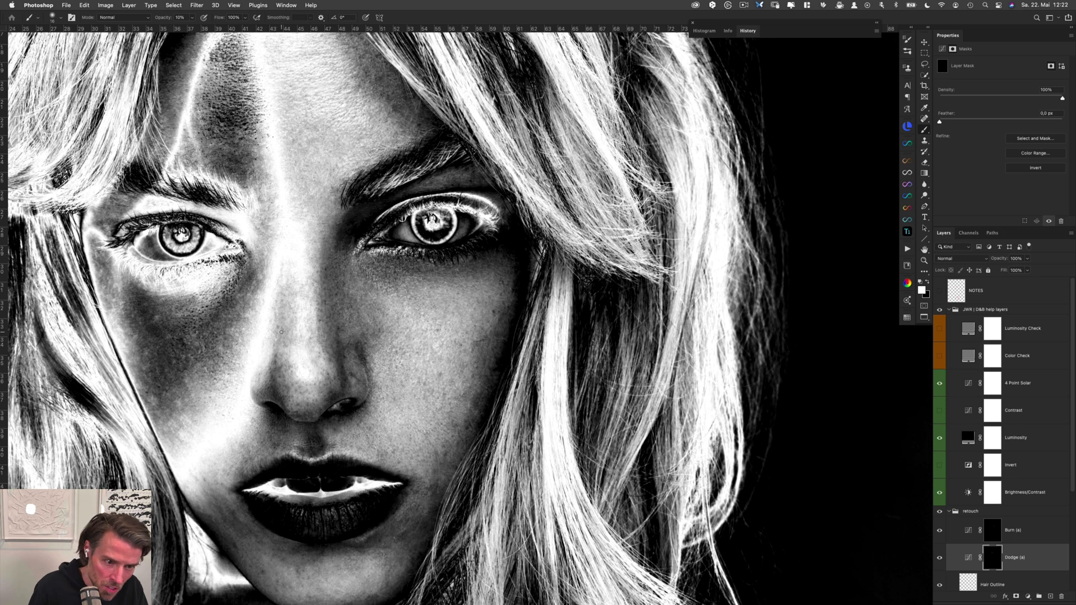
Dodge and burn the remaining light and dark spots along the nose ridge with short strokes
key(alt+bracketright)
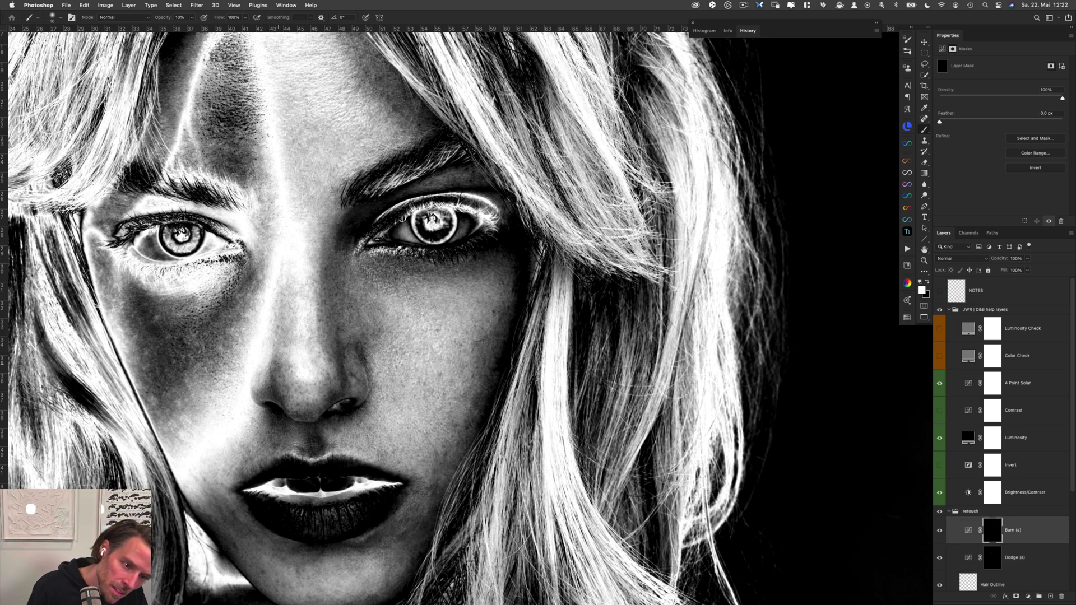
key(alt+bracketleft)
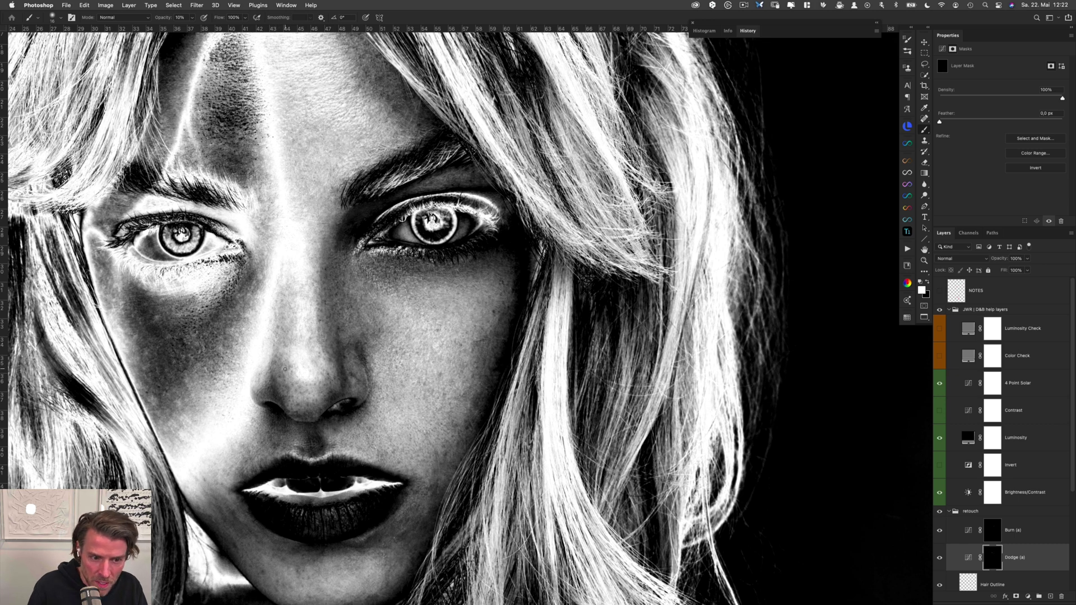
key(alt+bracketright)
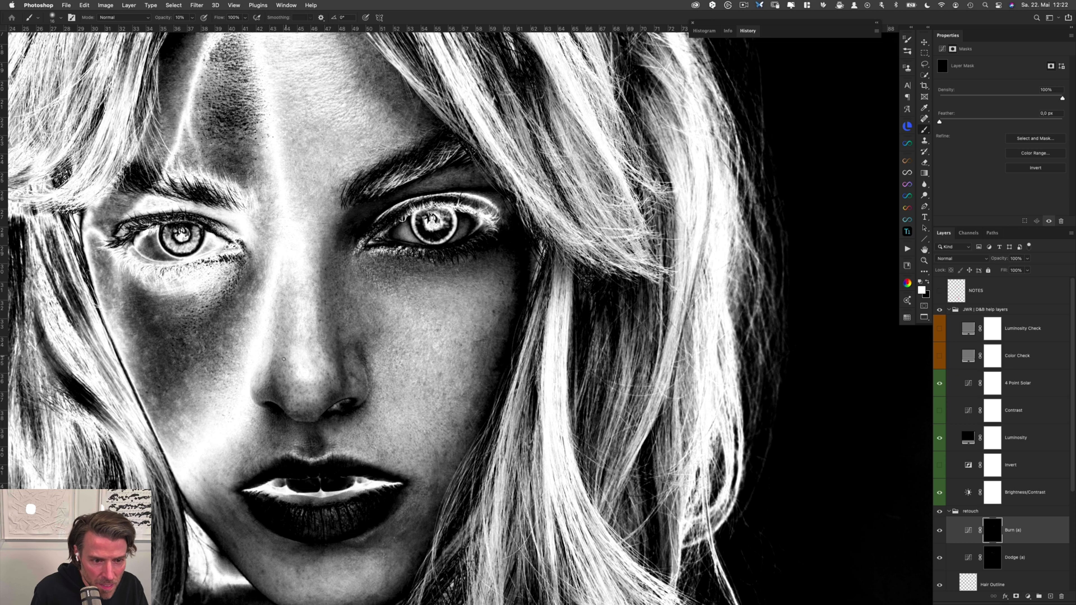
key(alt+bracketleft)
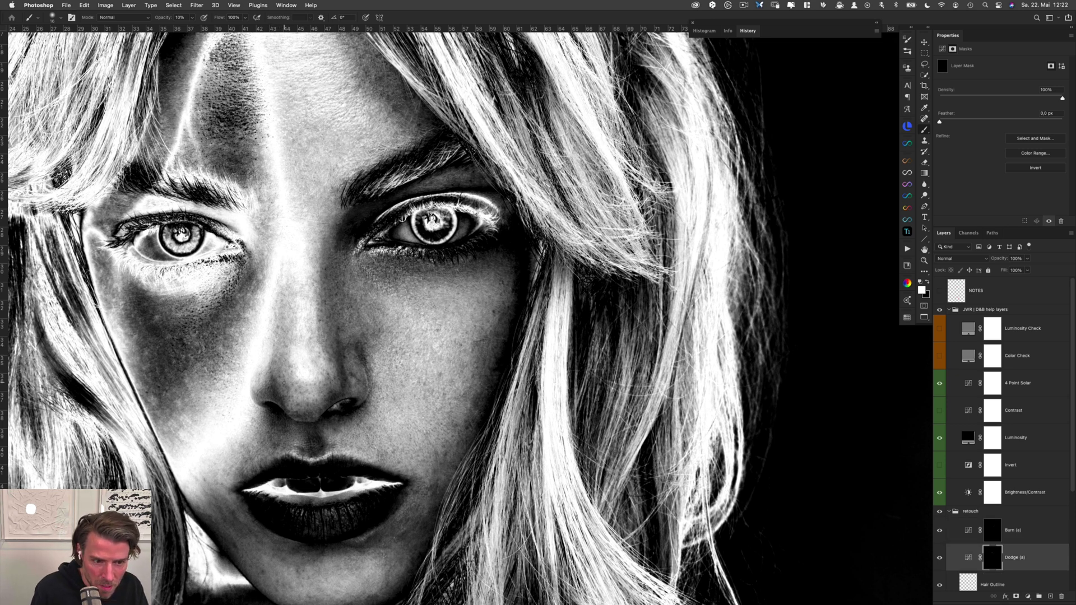
key(alt+bracketright)
Smooth the uneven tones on the underside of the nose tip with the Dodge (a) and Burn (a) masks
key(alt+bracketleft)
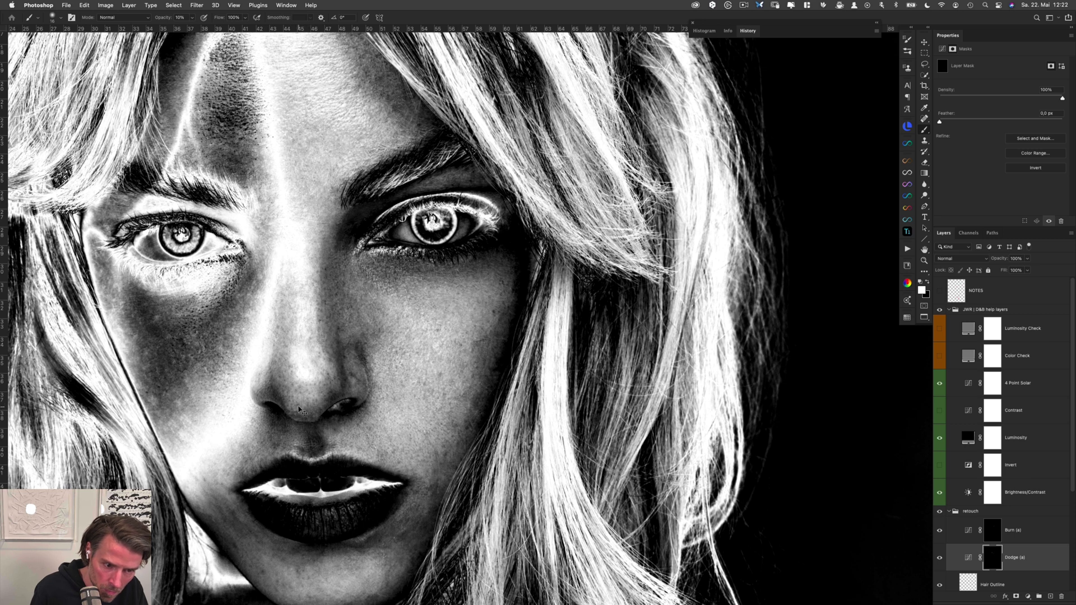
key(alt+bracketright)
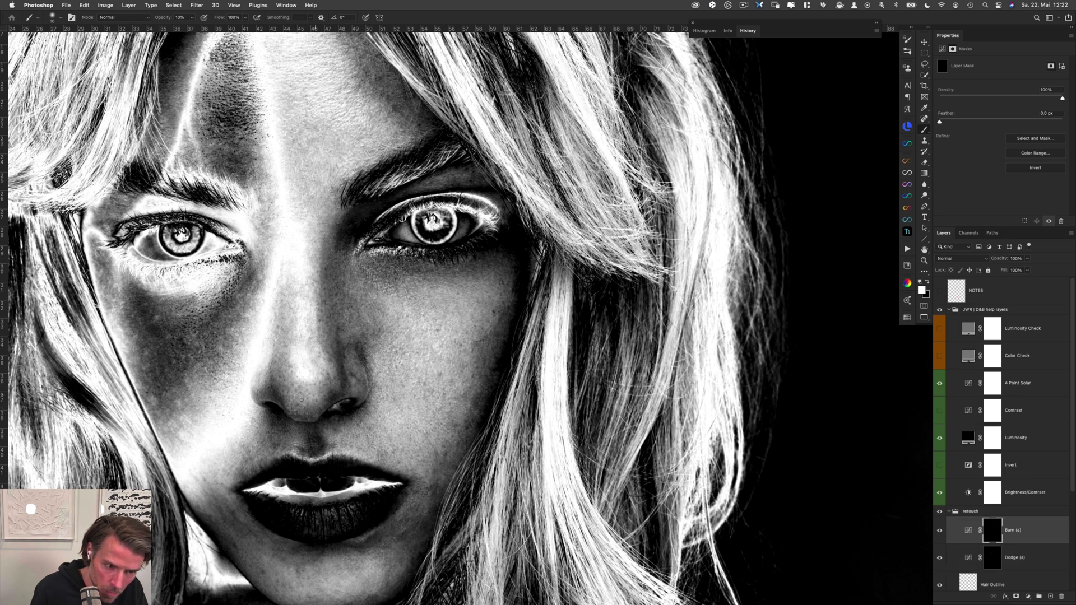
key(alt+bracketleft)
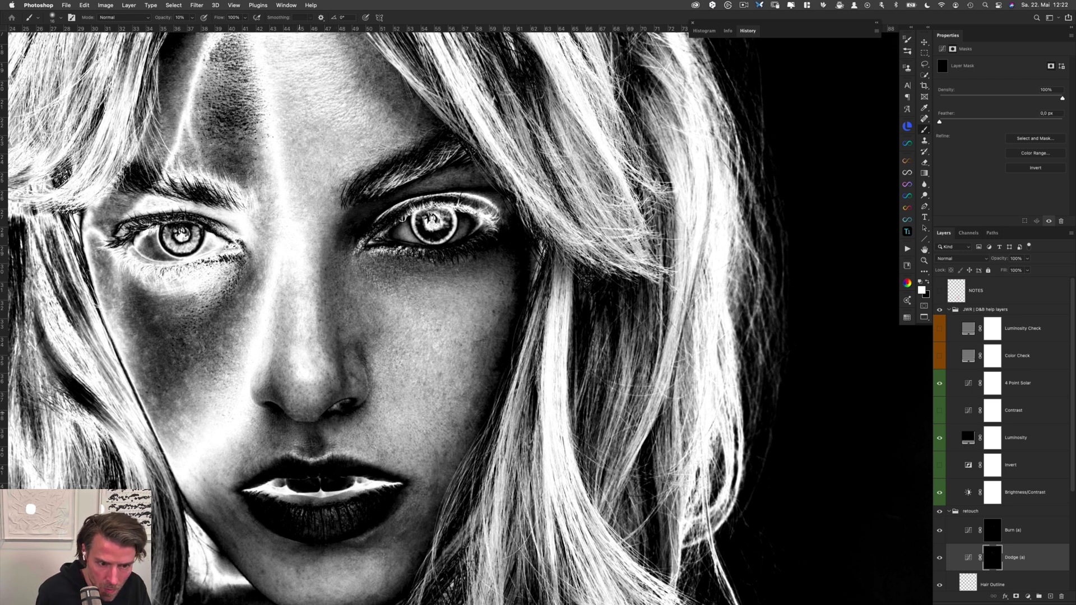
key(alt+bracketright)
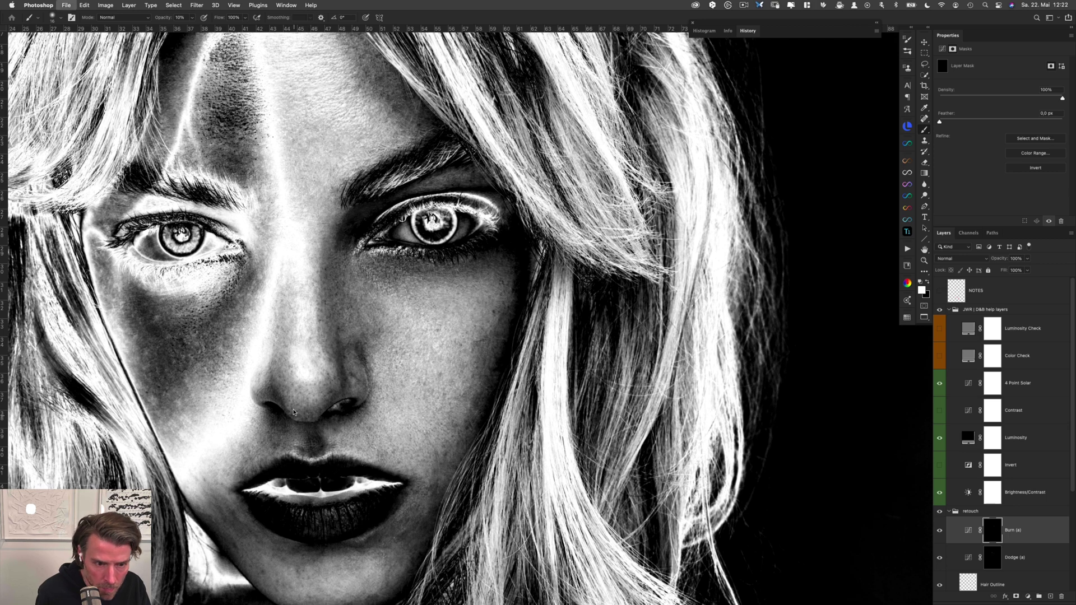
key(alt+bracketleft)
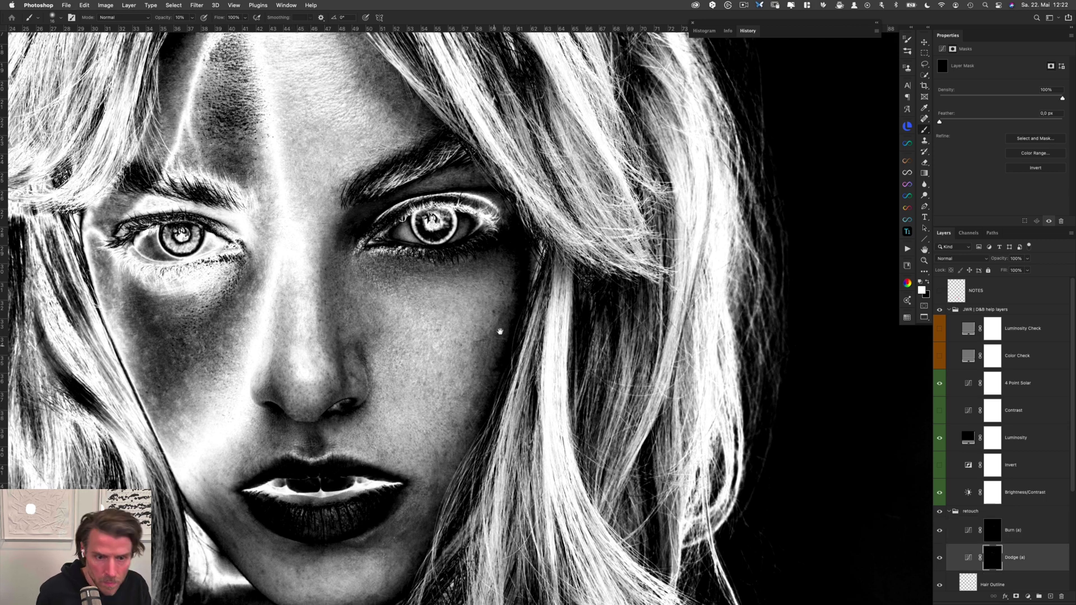
Enlarge the brush and blend the patches in the middle of the model's left cheek on the Burn (a) and Dodge (a) masks
scroll(500, 328, right, 3)
scroll(500, 328, down, 1)
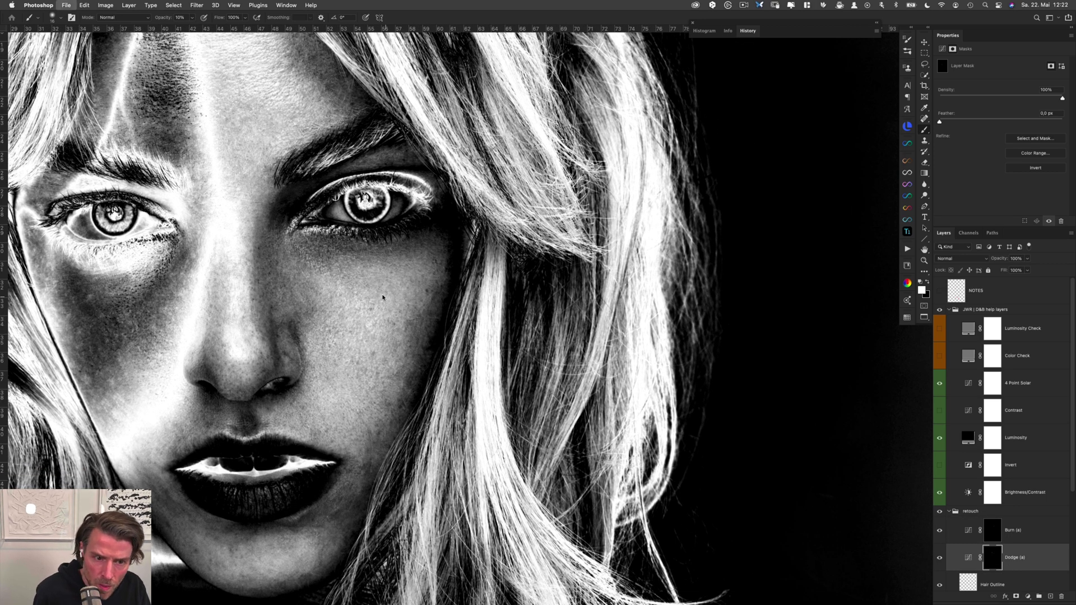
key(alt+bracketright)
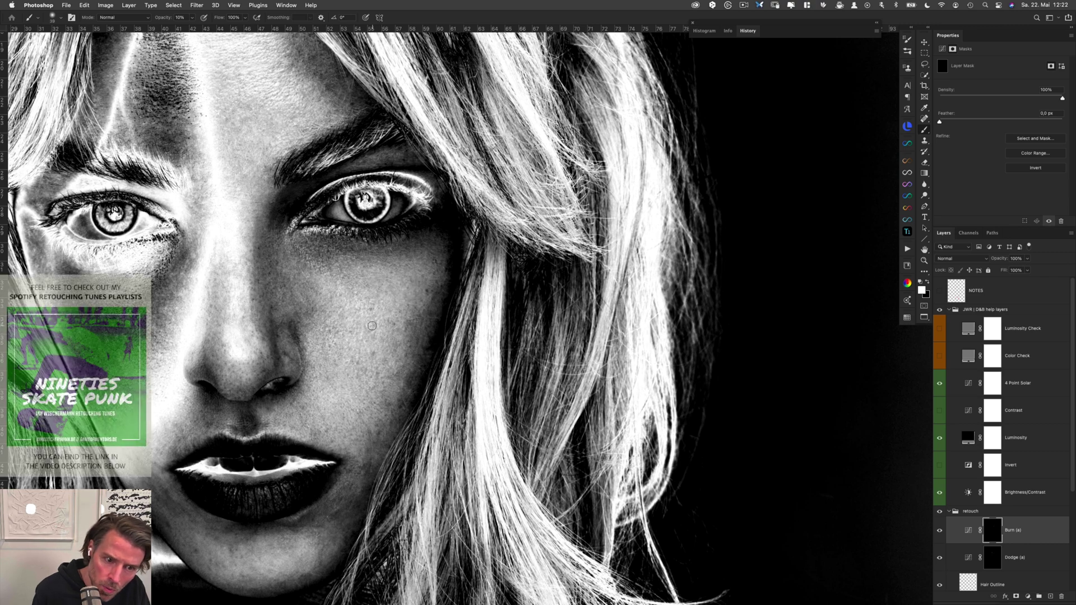
key(alt+bracketleft)
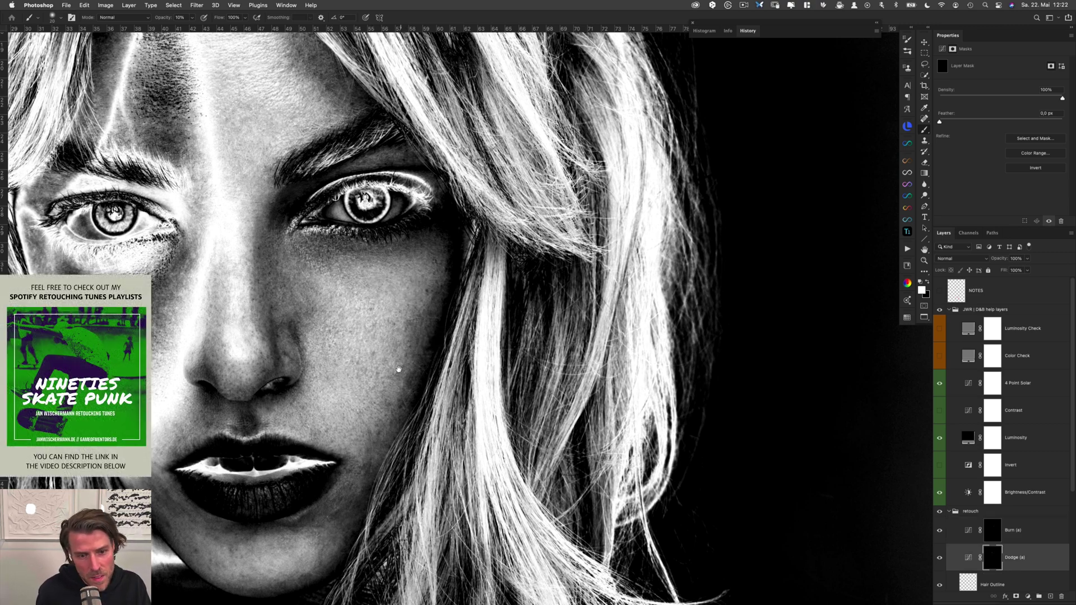
Raise the Brightness of the Brightness/Contrast help layer to 76 to lighten the check view of the shadowed skin
scroll(403, 354, down, 3)
scroll(403, 354, right, 1)
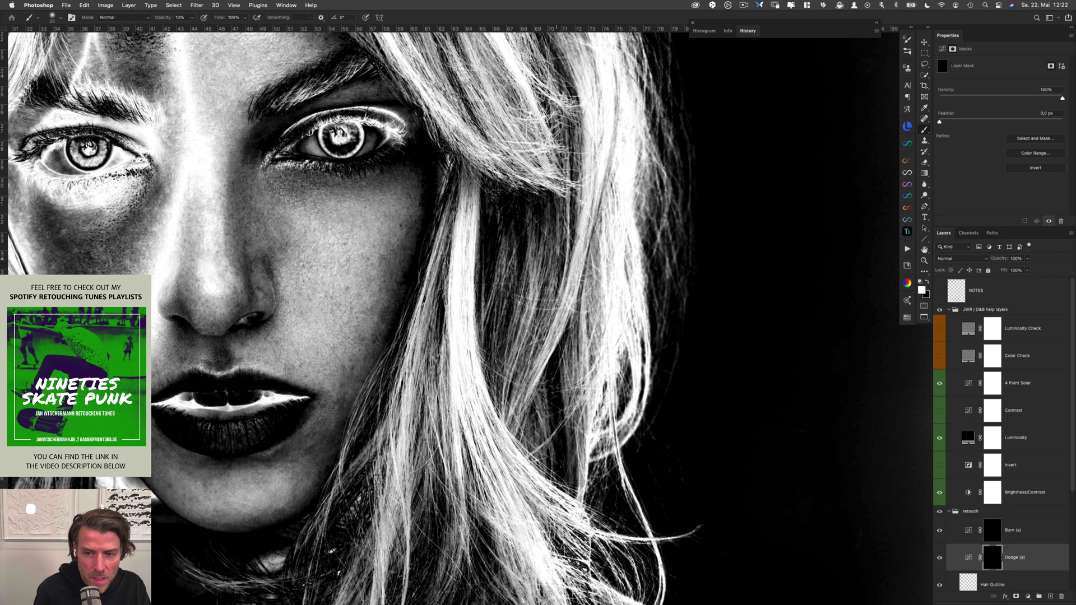
click(1037, 497)
drag(1025, 88, 1031, 88)
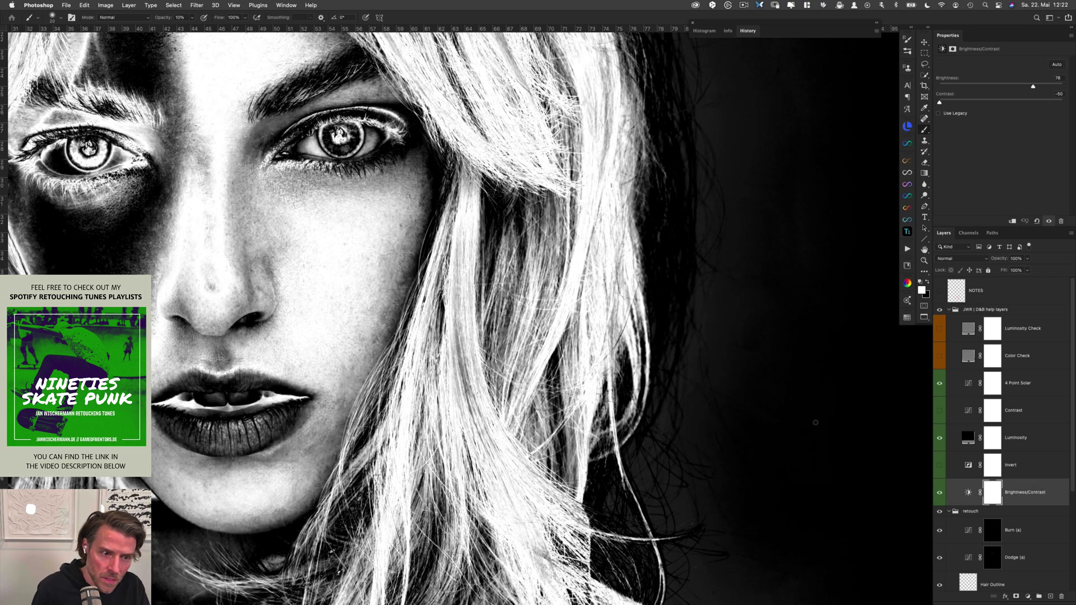
Return to the Dodge (a) mask and dodge and burn the blotches on the outer side of the model's left cheek beside the hair
click(993, 557)
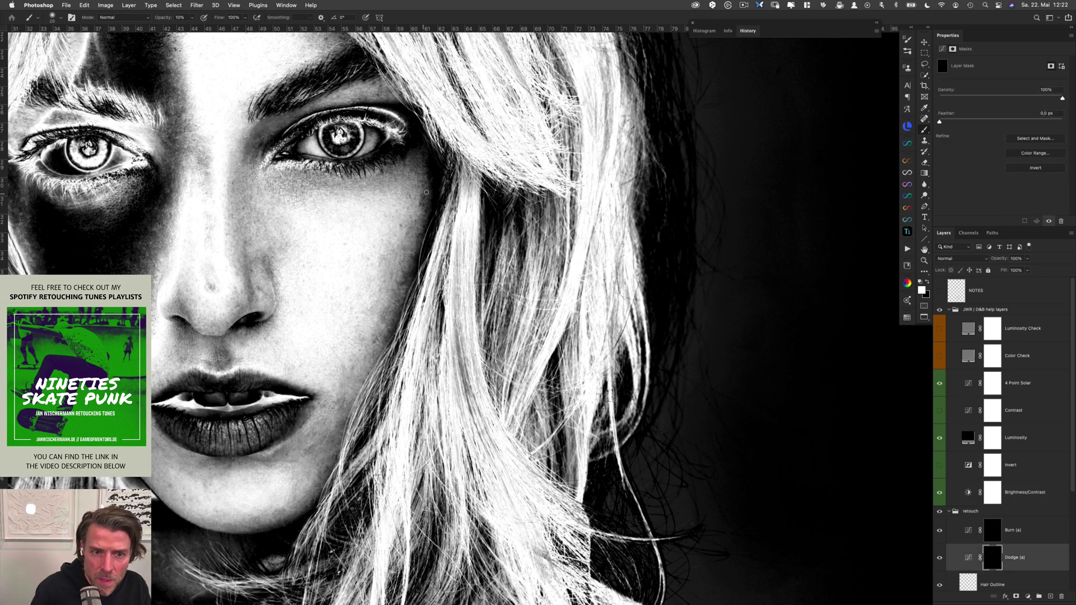
key(alt+bracketright)
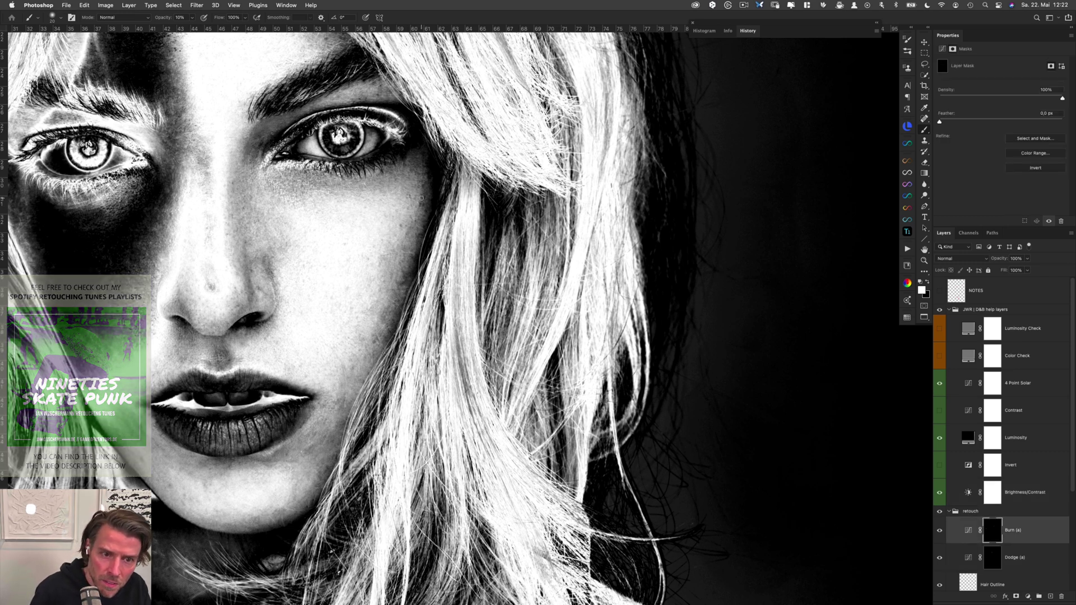
key(alt+bracketleft)
key(alt+bracketright)
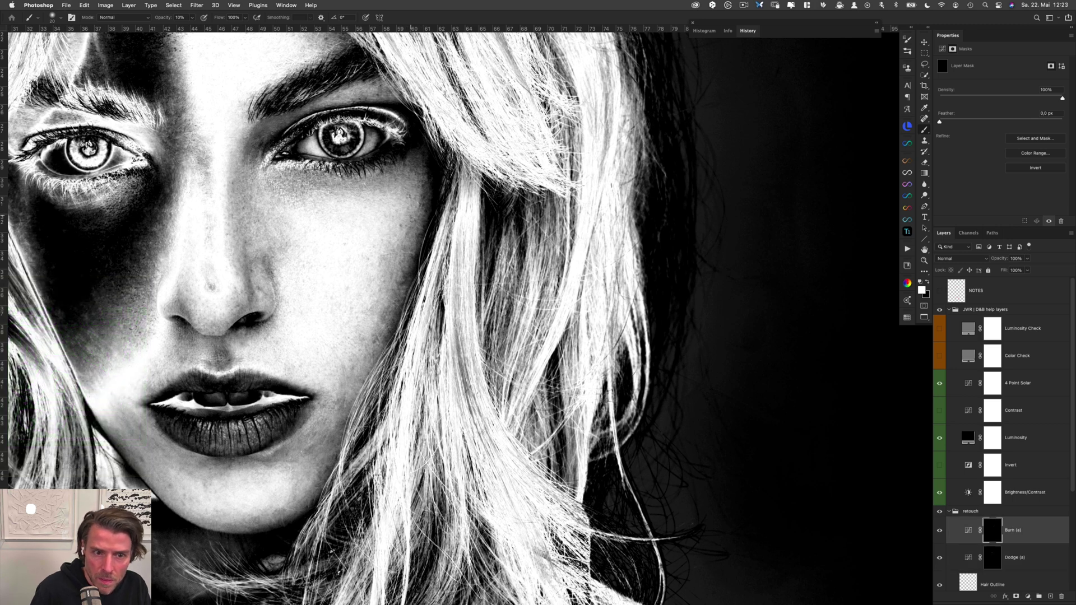
key(alt+bracketleft)
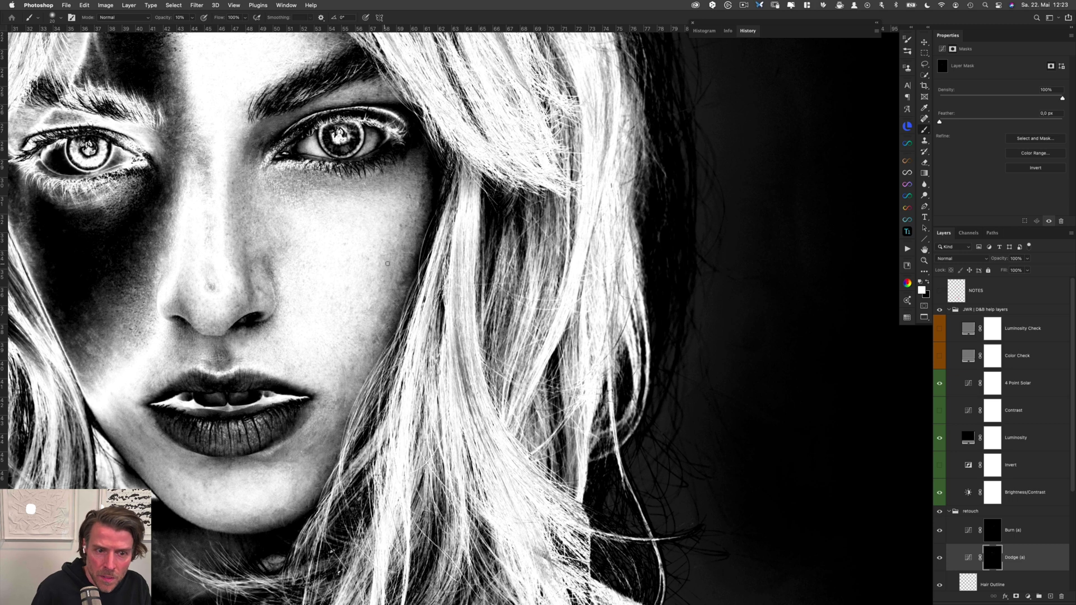
key(alt+bracketright)
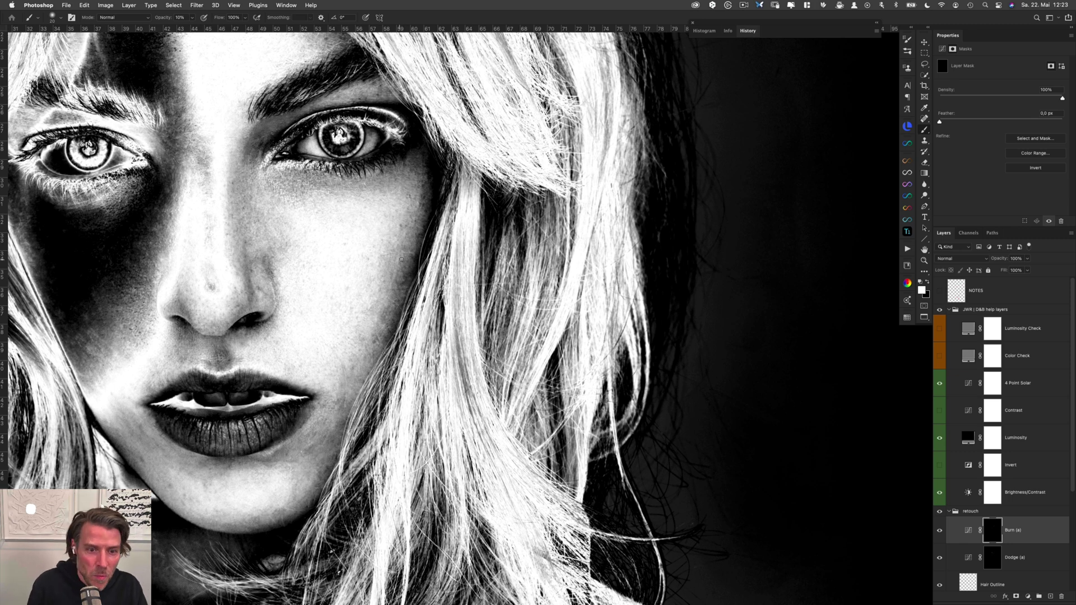
Even the small spots on the upper outer cheek below the corner of the model's left eye, switching between Dodge (a) and Burn (a)
key(alt+bracketleft)
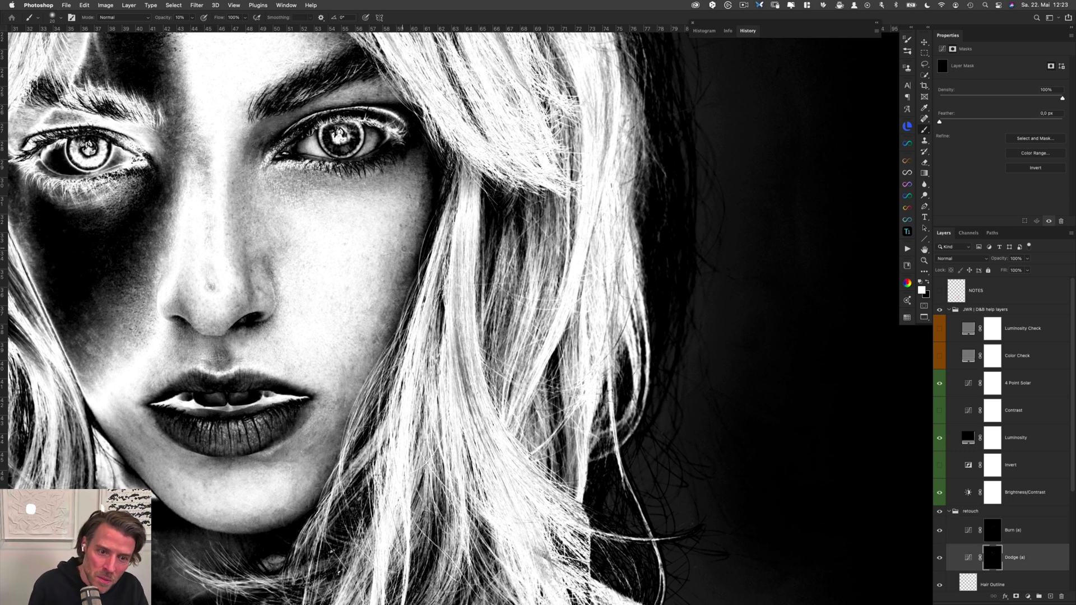
key(alt+bracketright)
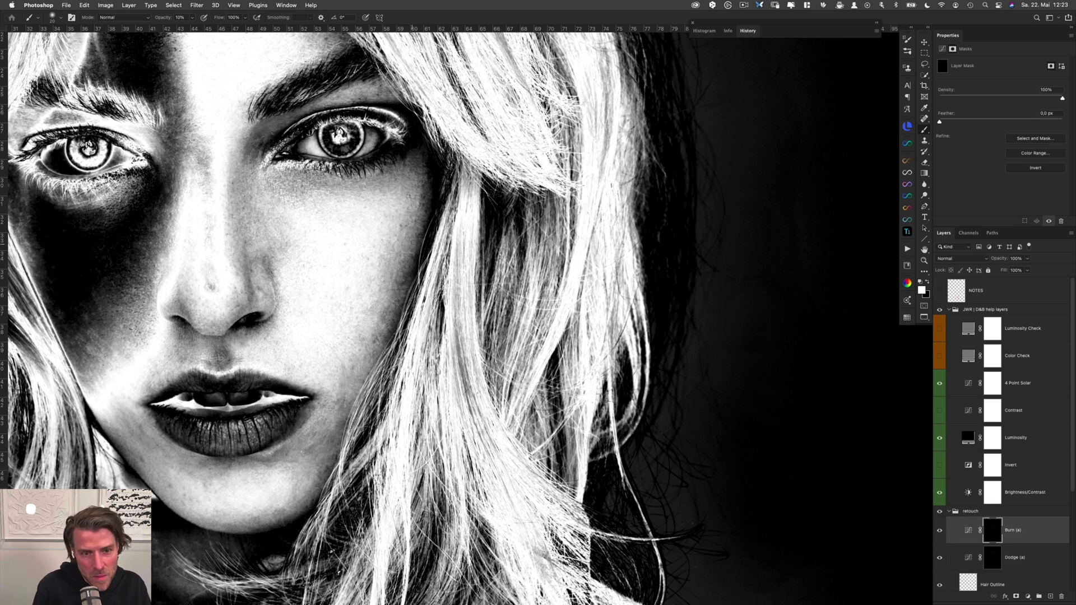
drag(405, 205, 403, 205)
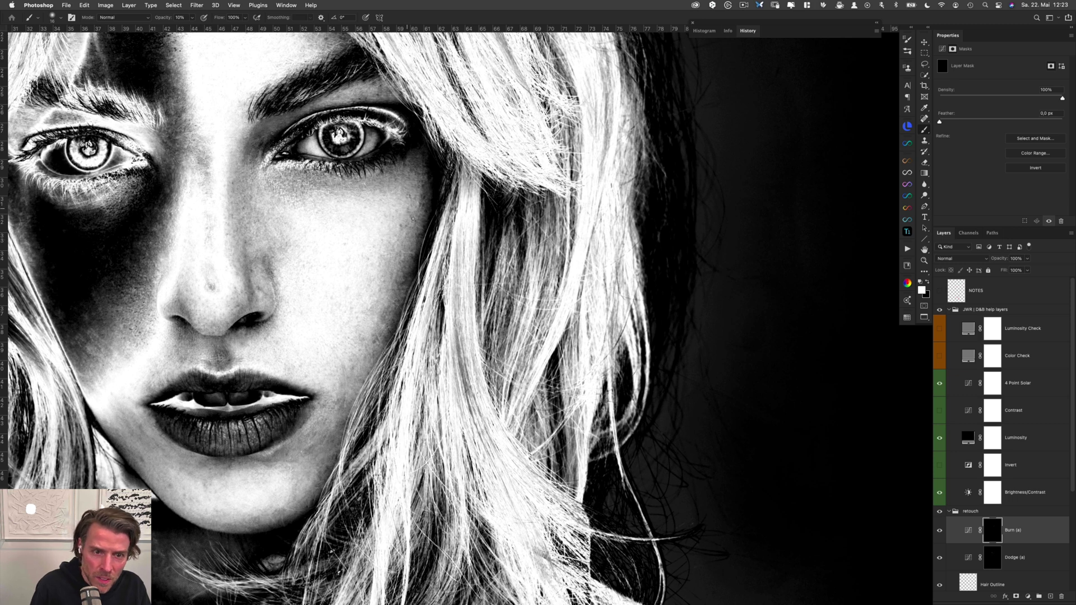
key(alt+bracketleft)
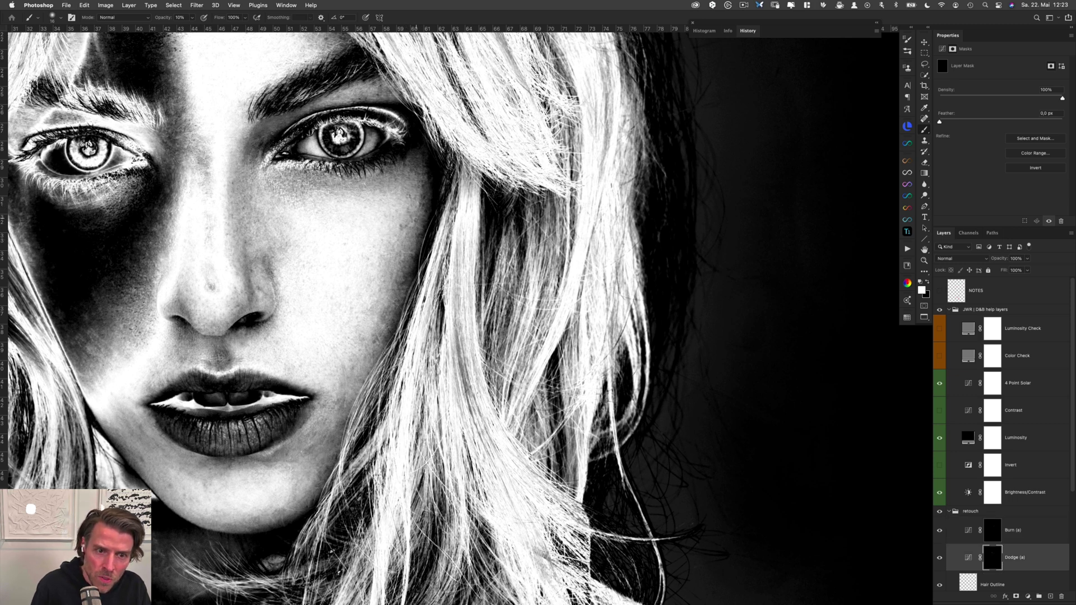
key(alt+bracketright)
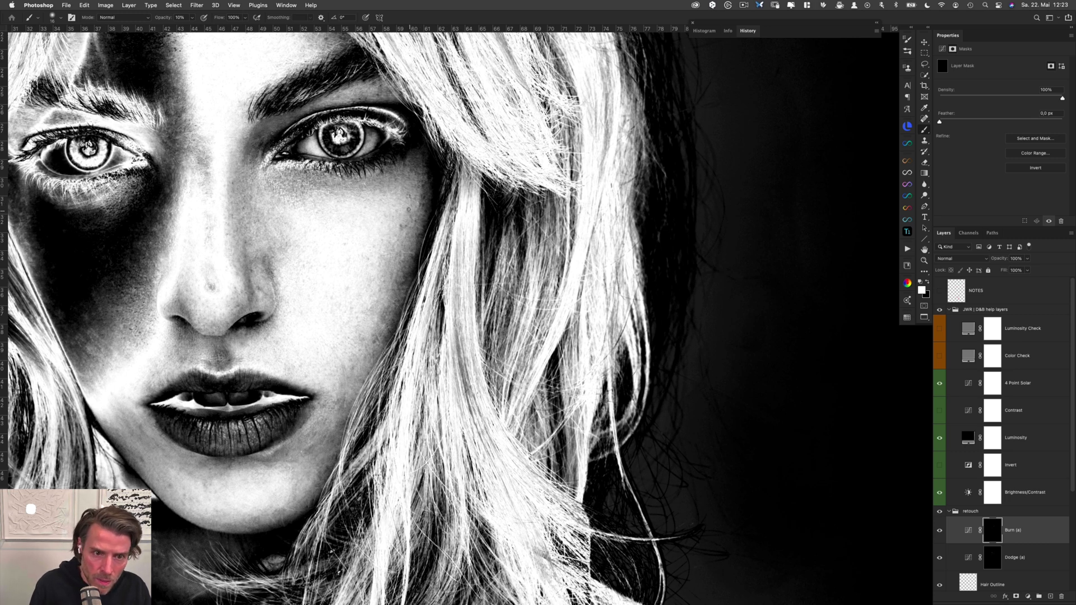
key(alt+bracketleft)
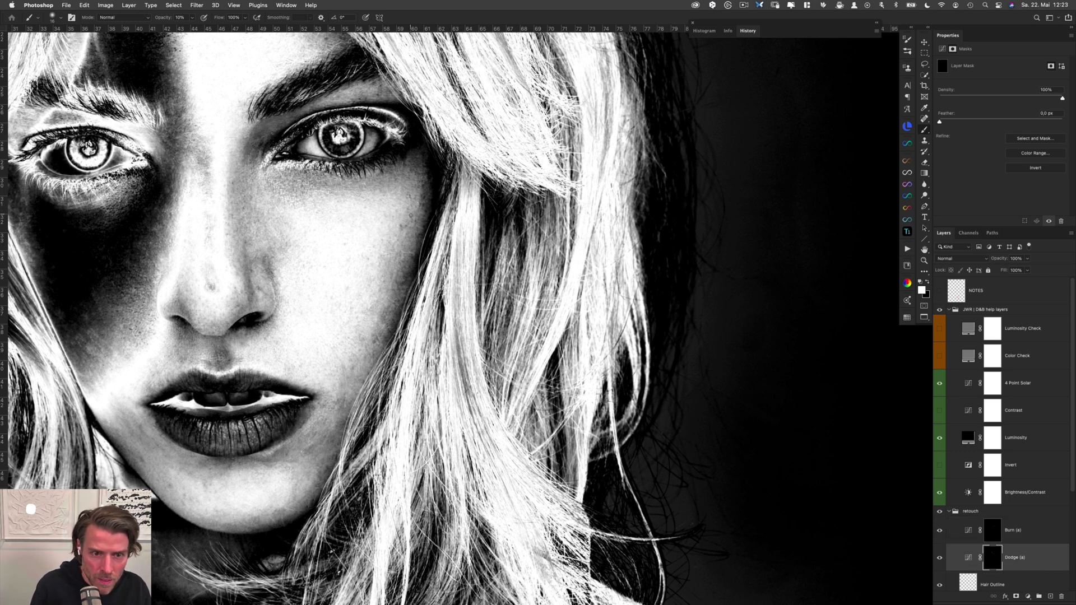
Dodge and burn the small spots on the model's left inner cheek next to the nostril
key(alt+bracketright)
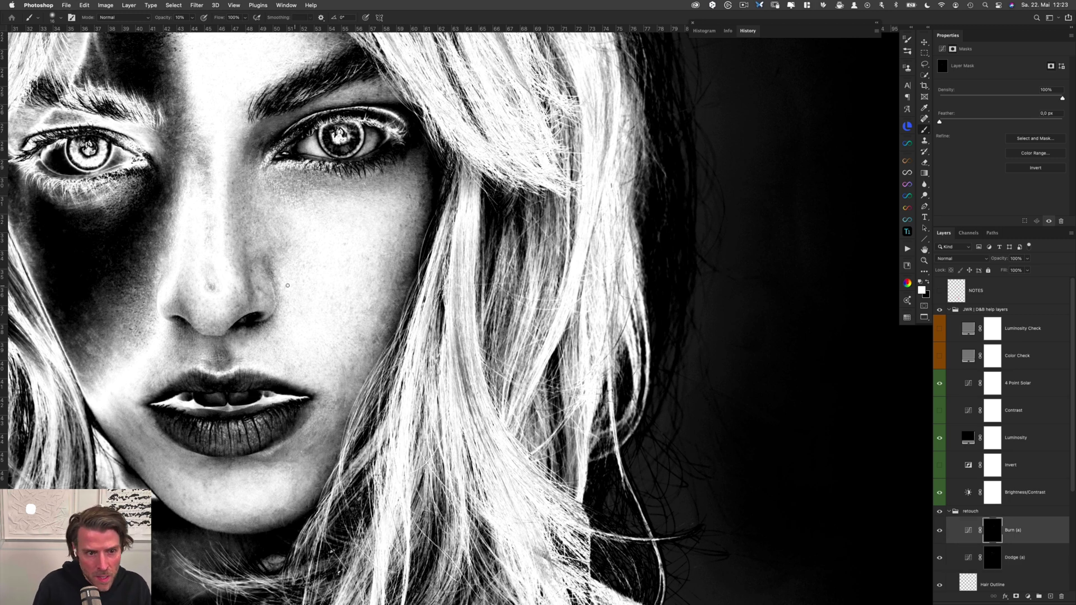
key(alt+bracketleft)
key(alt+bracketright)
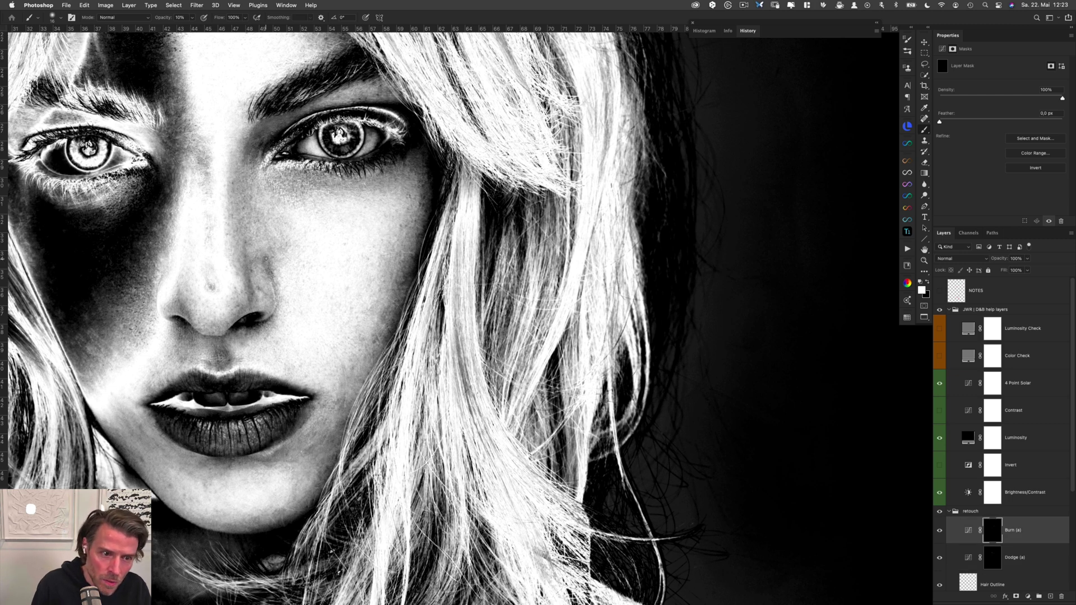
Even out small tonal spots on the model's left cheek near the nose, alternating between the Dodge and Burn layer masks
key(alt+bracketleft)
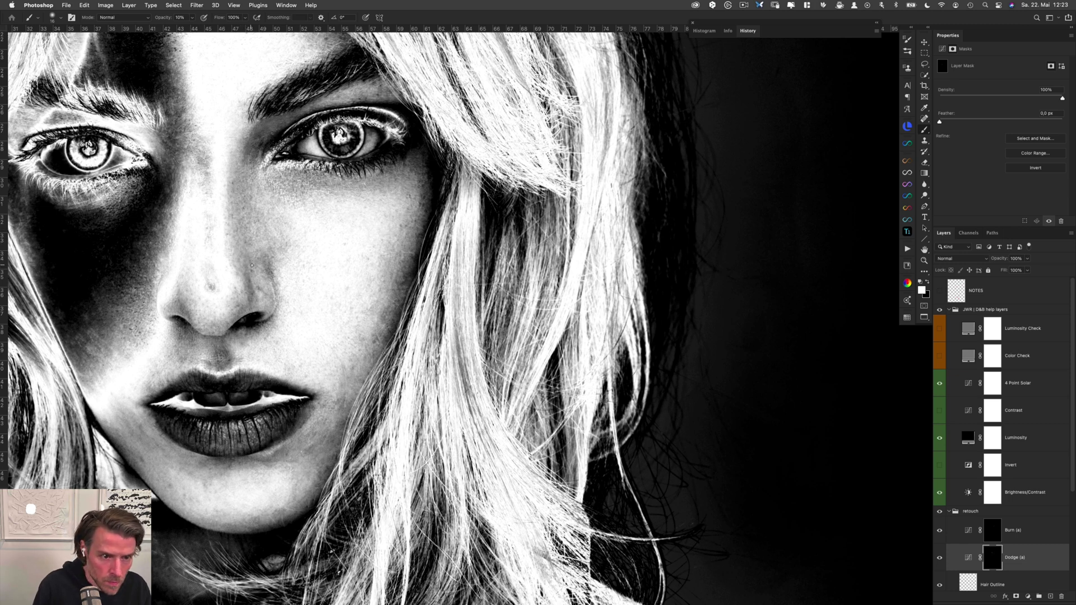
key(alt+bracketright)
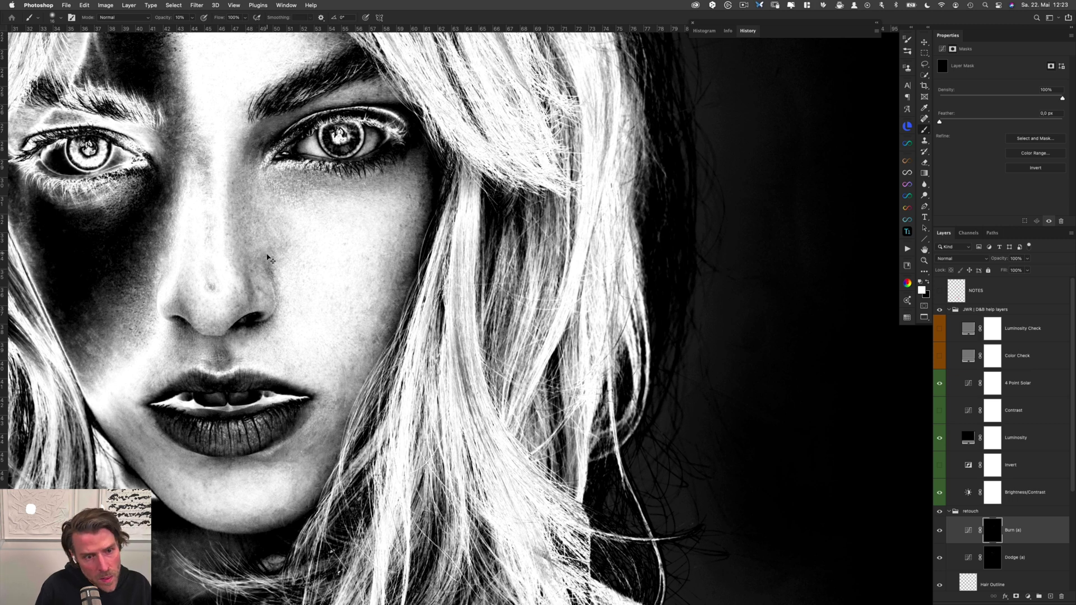
key(alt+bracketleft)
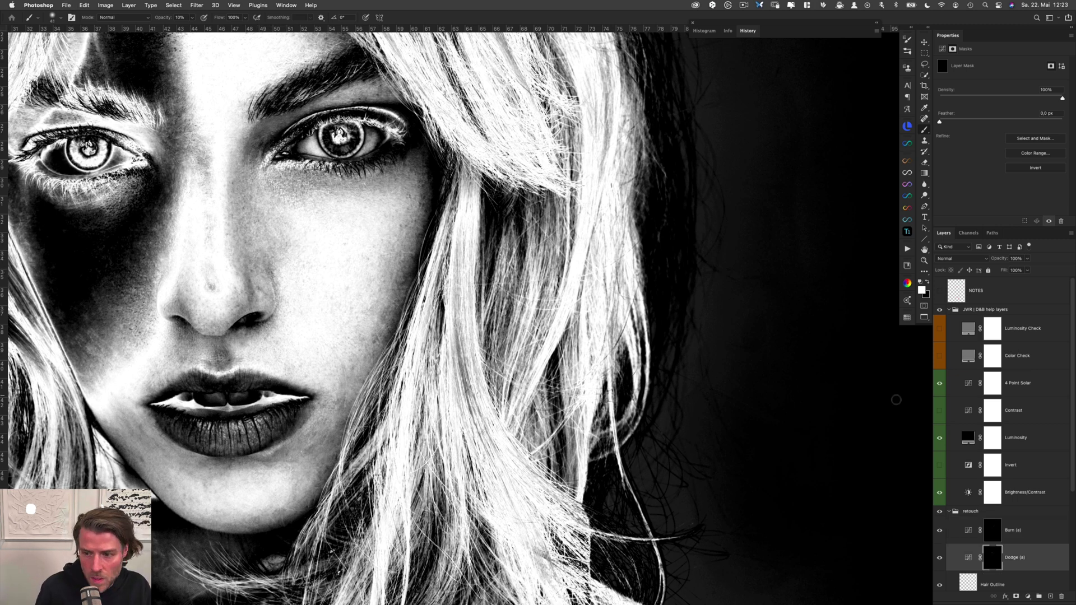
Hide the D&B help layers group to view the portrait in normal colour
click(940, 309)
click(984, 310)
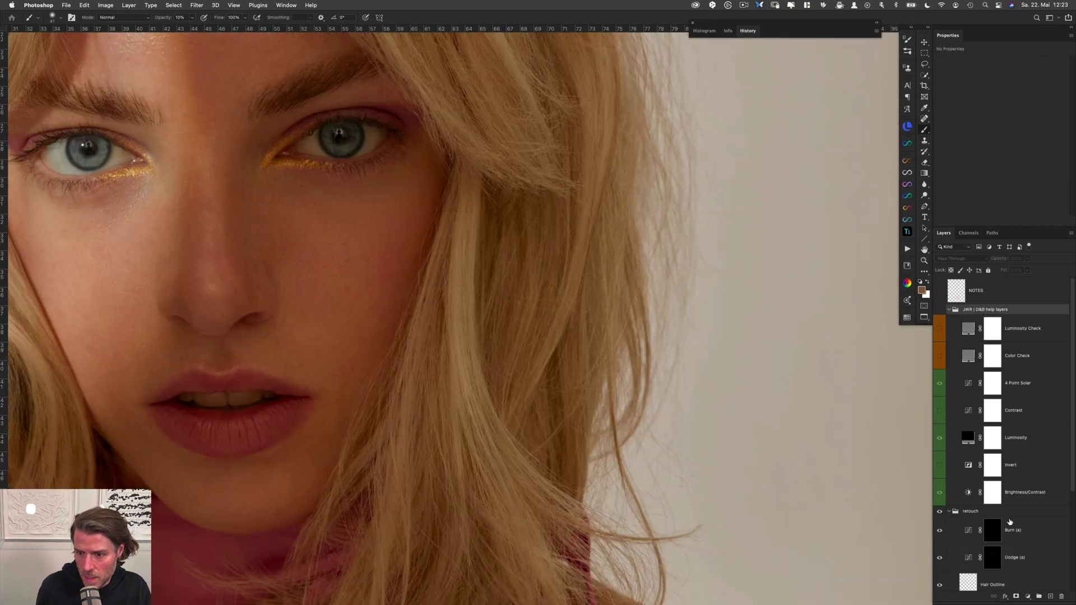
shift+click(1036, 536)
key(super+comma)
key(super+comma)
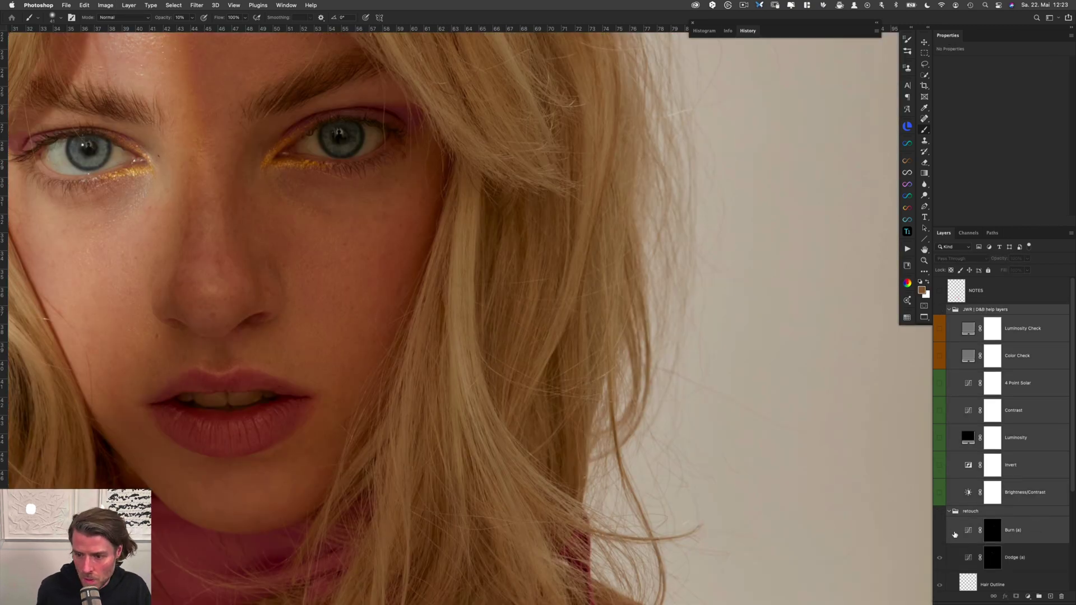
click(1029, 539)
key(super+comma)
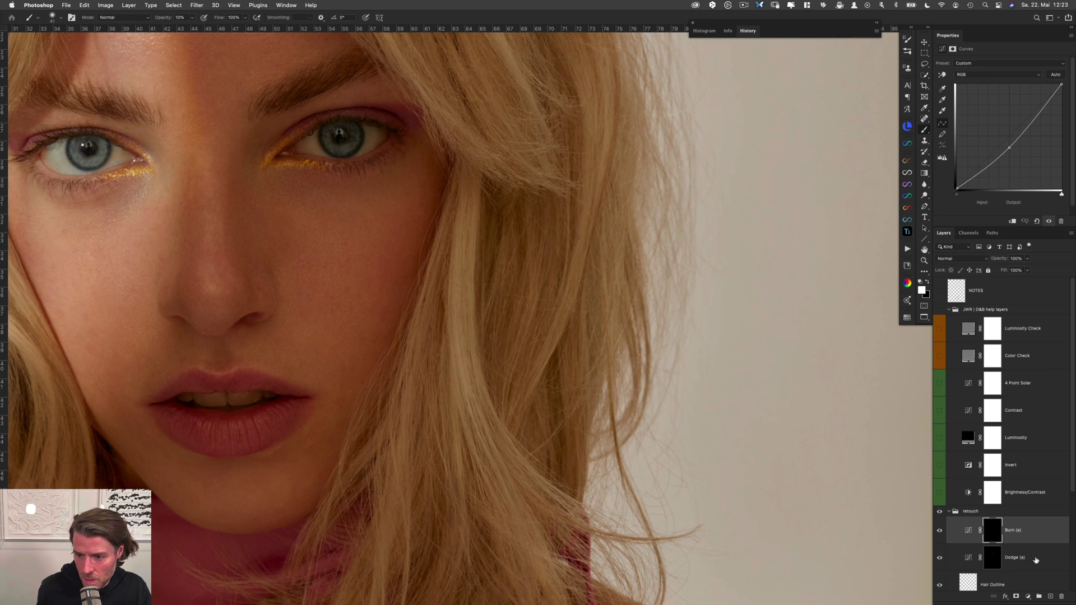
Toggle the visibility of the Burn and Dodge layers together to compare the face before and after the retouch
click(1036, 559)
shift+click(1045, 533)
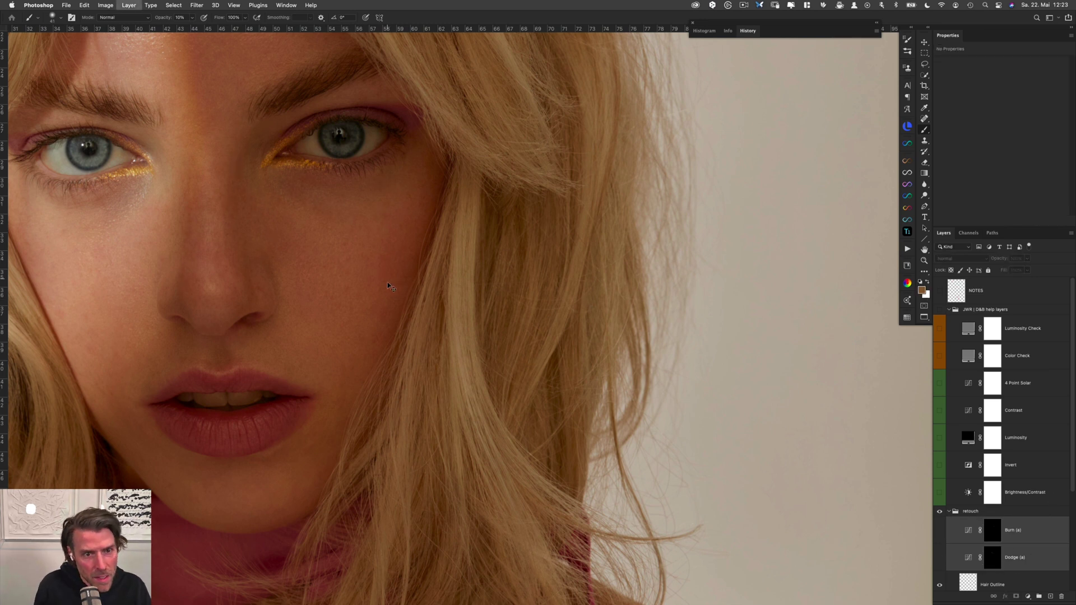
drag(362, 212, 532, 263)
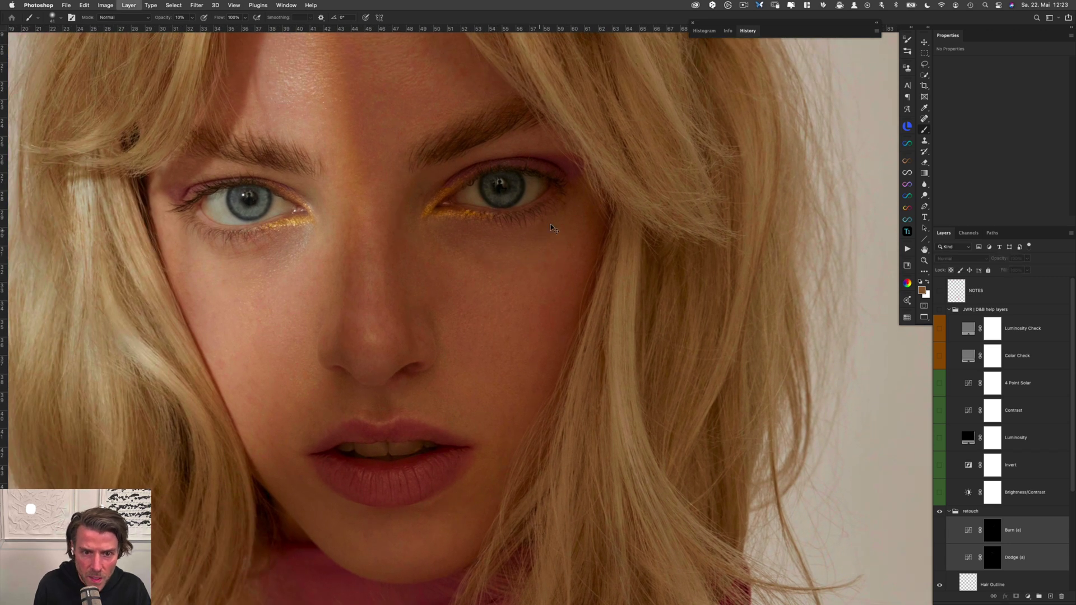
key(super+comma)
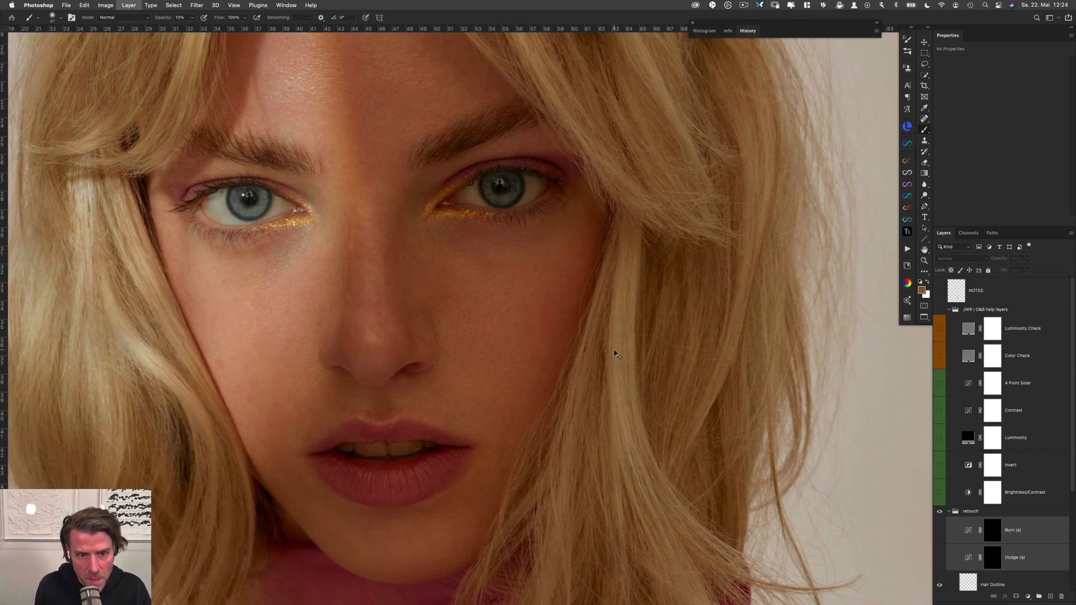
key(super+comma)
key(super+comma)
key(super+comma)
key(super+comma)
key(super+comma)
key(super+comma)
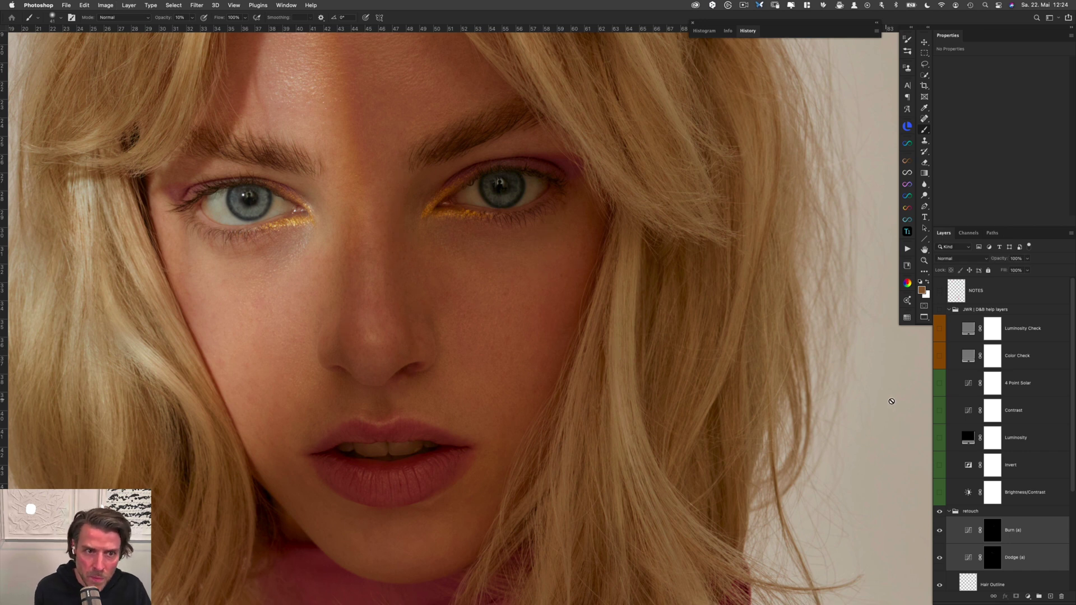
Show the D&B help layers group again with its 4 Point Solar, Luminosity and Brightness/Contrast layers visible
click(939, 310)
click(940, 383)
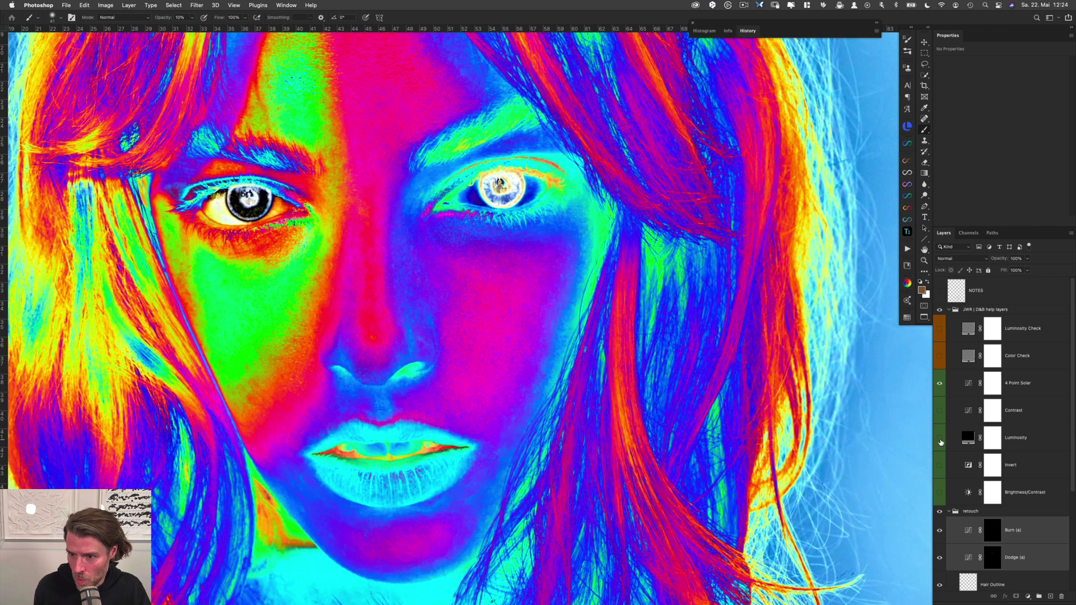
click(940, 438)
click(940, 492)
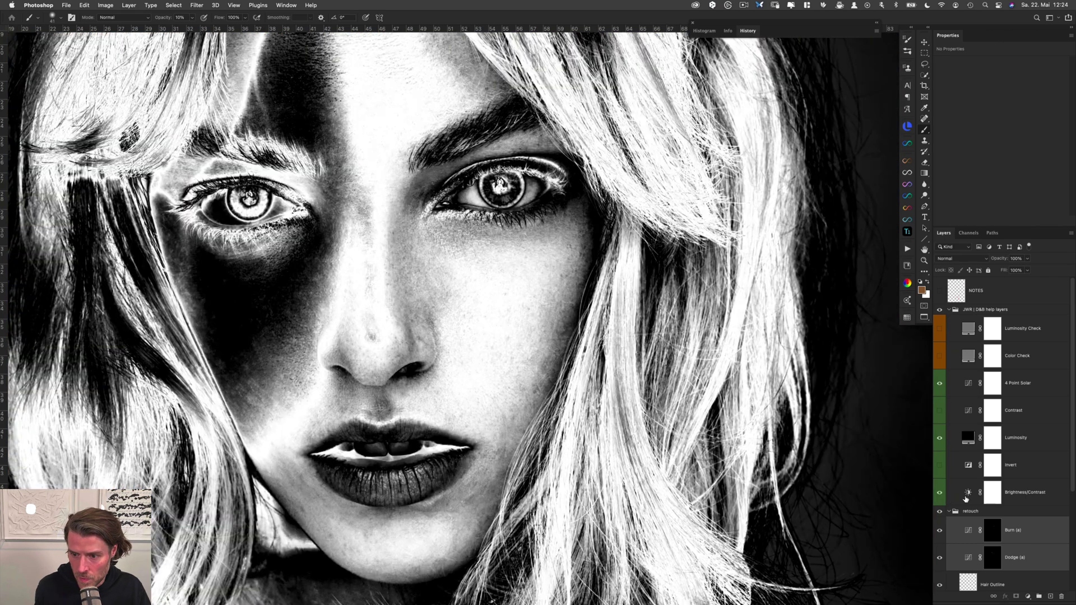
click(990, 493)
Smooth the model's left outer cheek below the eye with the brush, alternating between the Dodge and Burn layer masks
click(992, 558)
scroll(502, 298, down, 2)
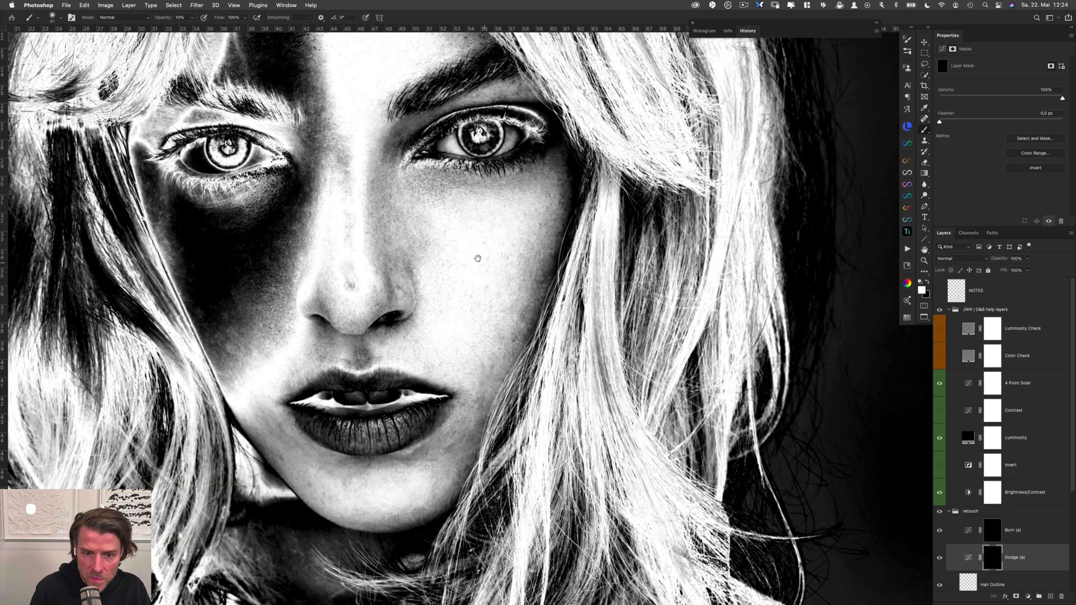
drag(519, 269, 502, 269)
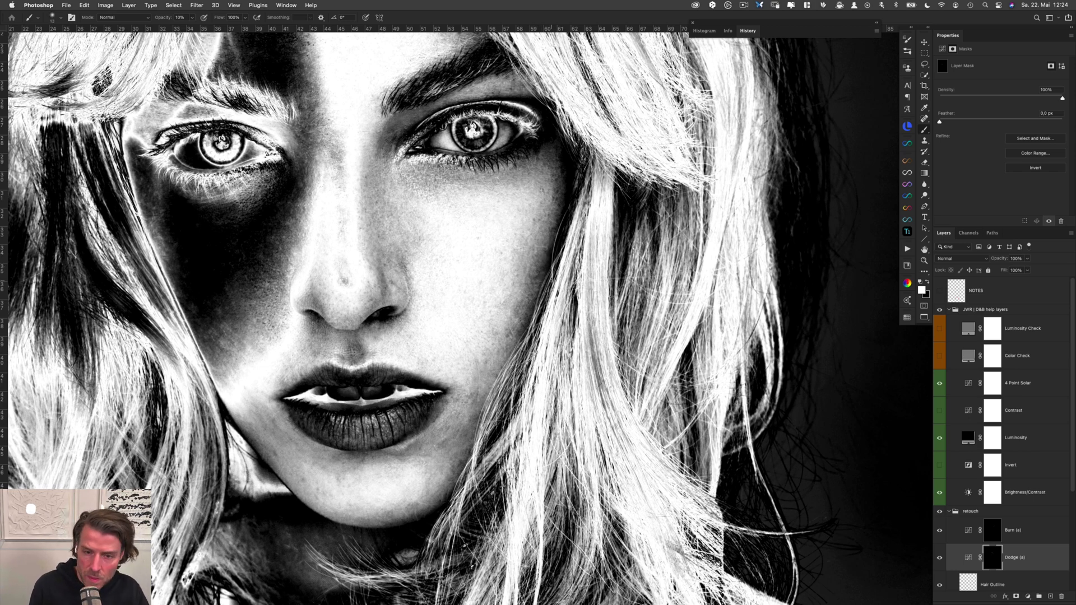
key(alt+bracketright)
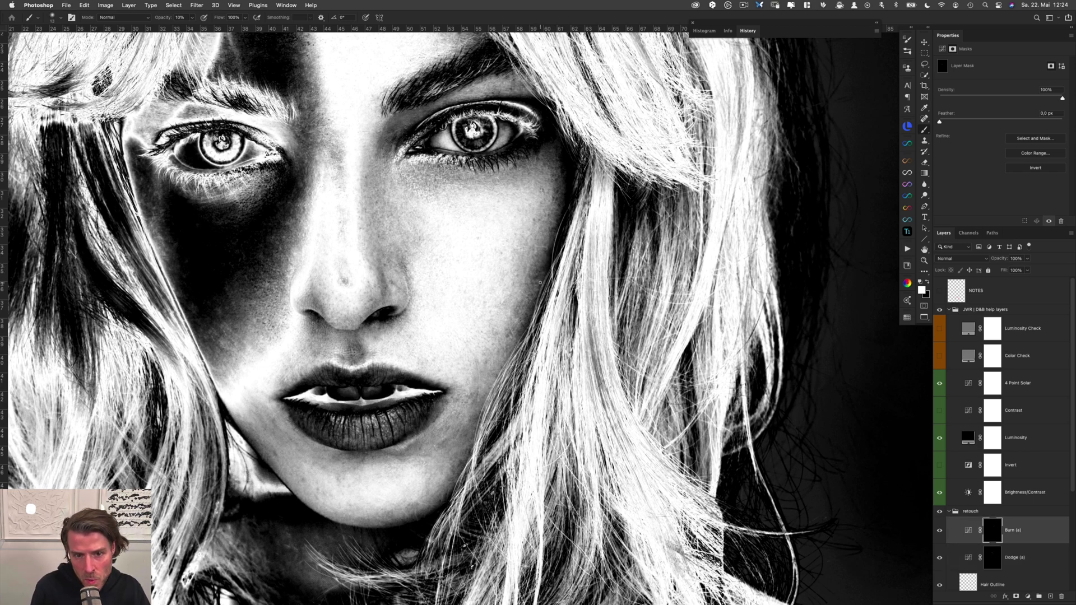
key(alt+bracketleft)
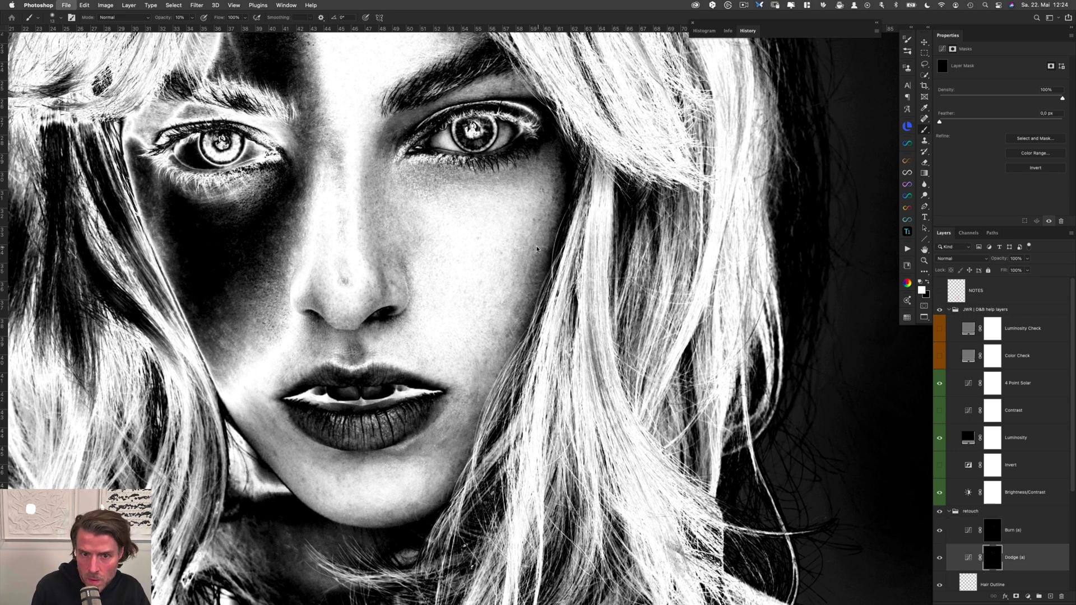
key(alt+bracketright)
key(alt+bracketleft)
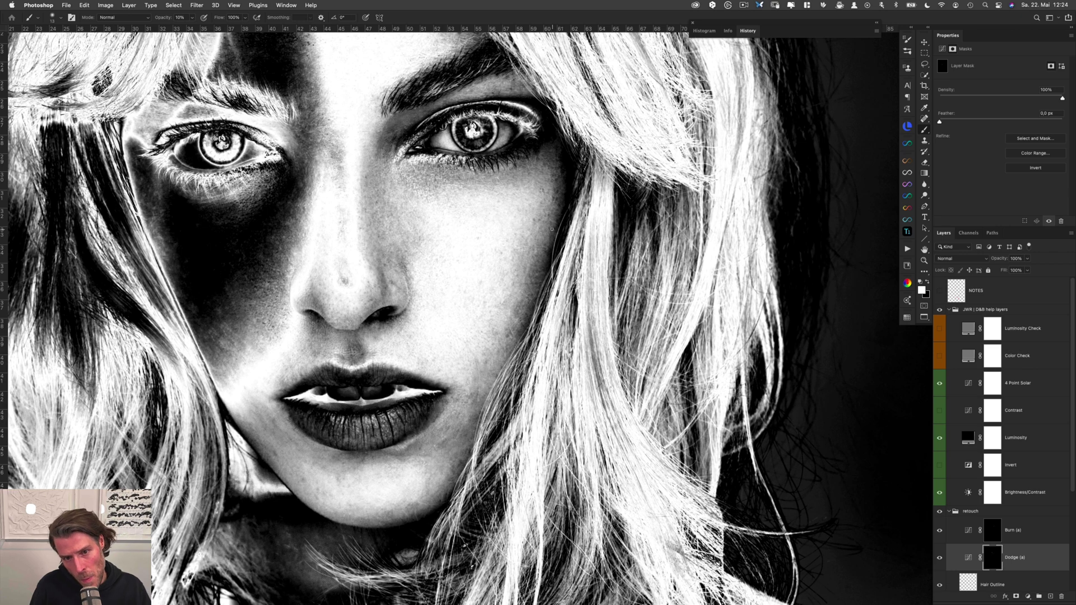
key(alt+bracketright)
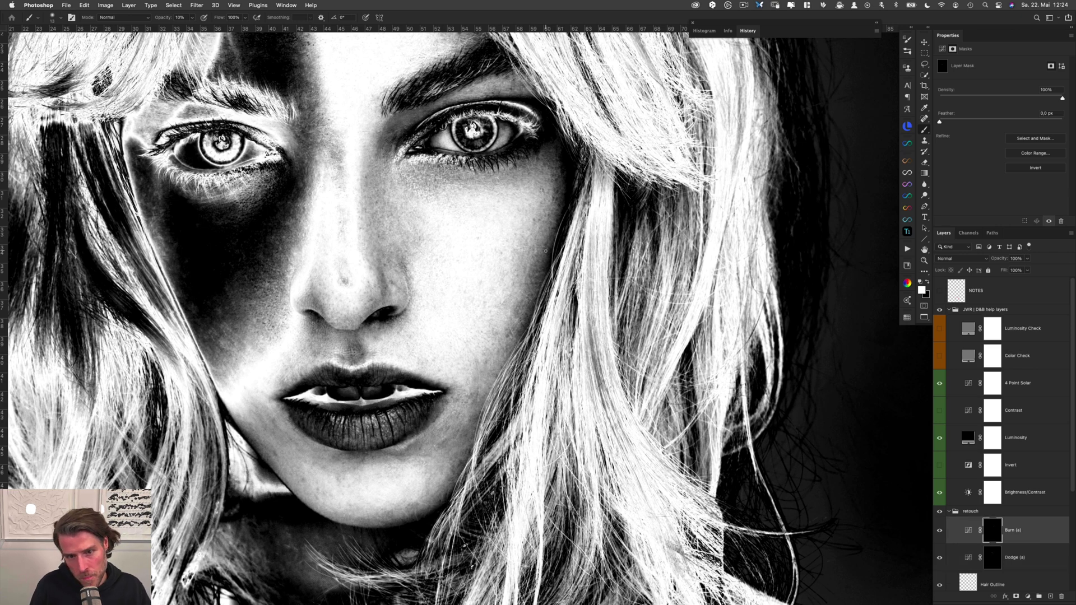
key(alt+bracketleft)
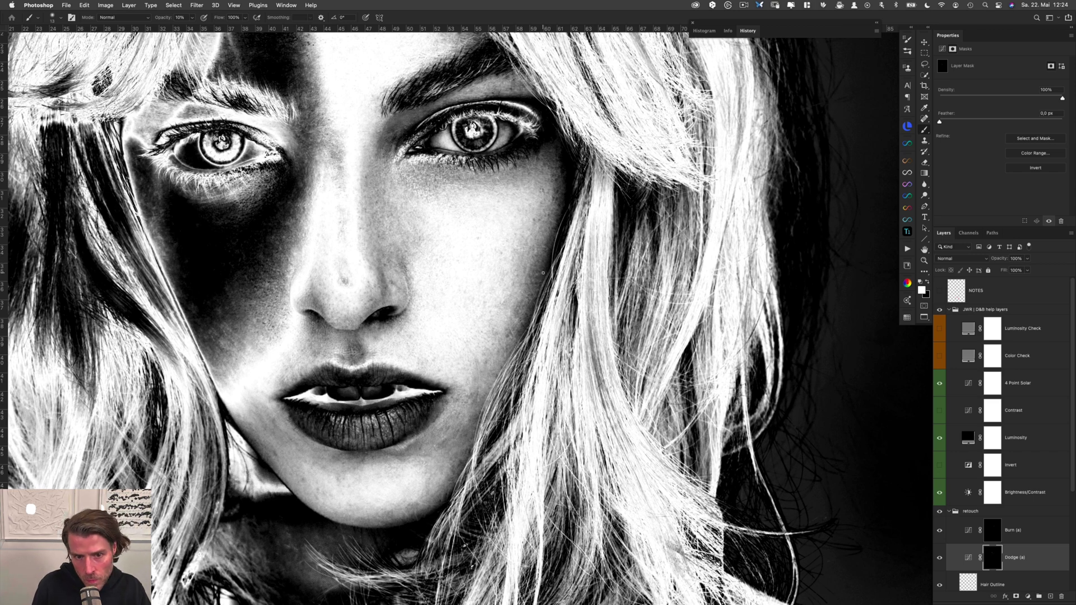
Lighten and darken small spots on the left cheek beside the hair, level with the nose, using the Dodge and Burn masks
key(alt+bracketright)
key(alt+bracketleft)
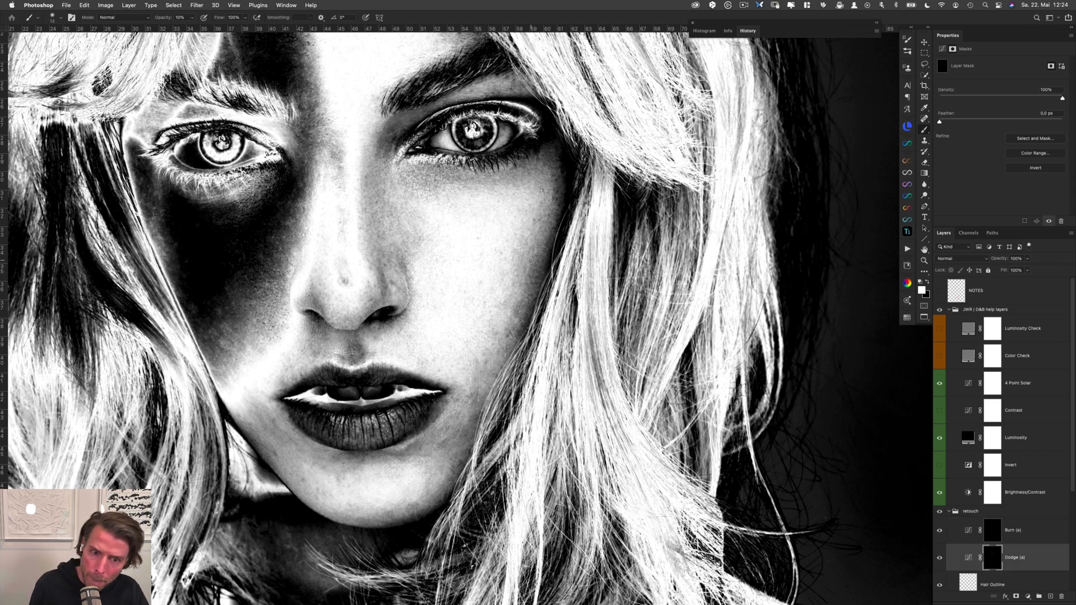
key(alt+bracketright)
key(alt+bracketleft)
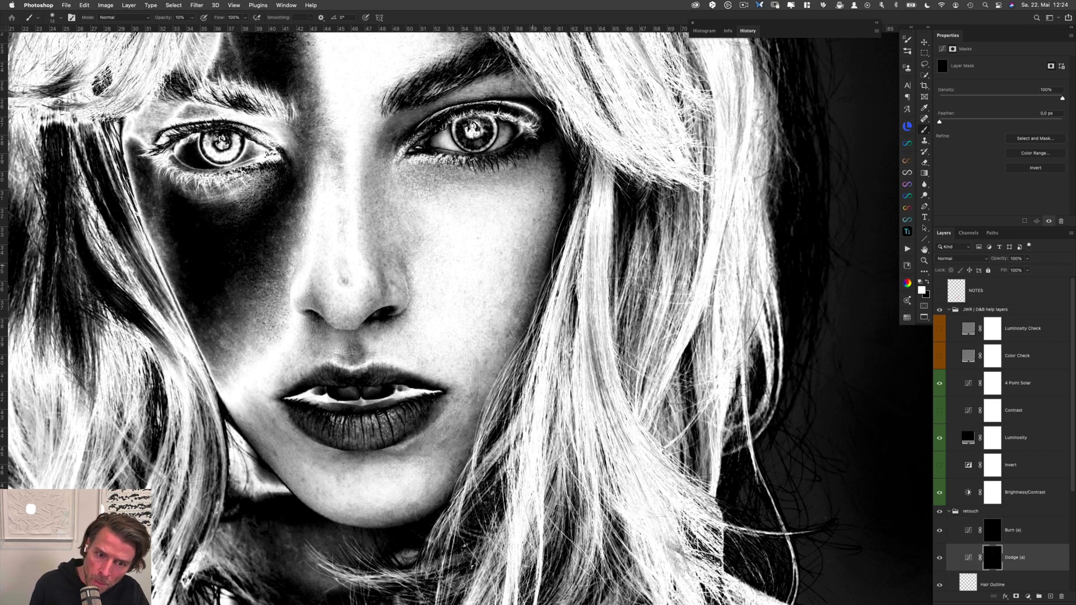
key(alt+bracketright)
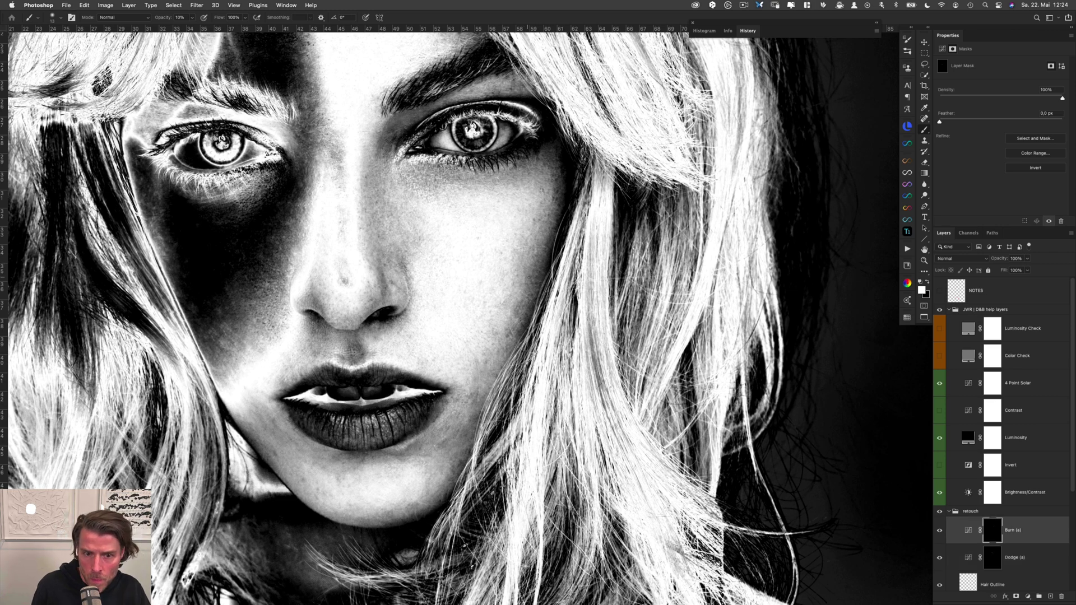
key(alt+bracketleft)
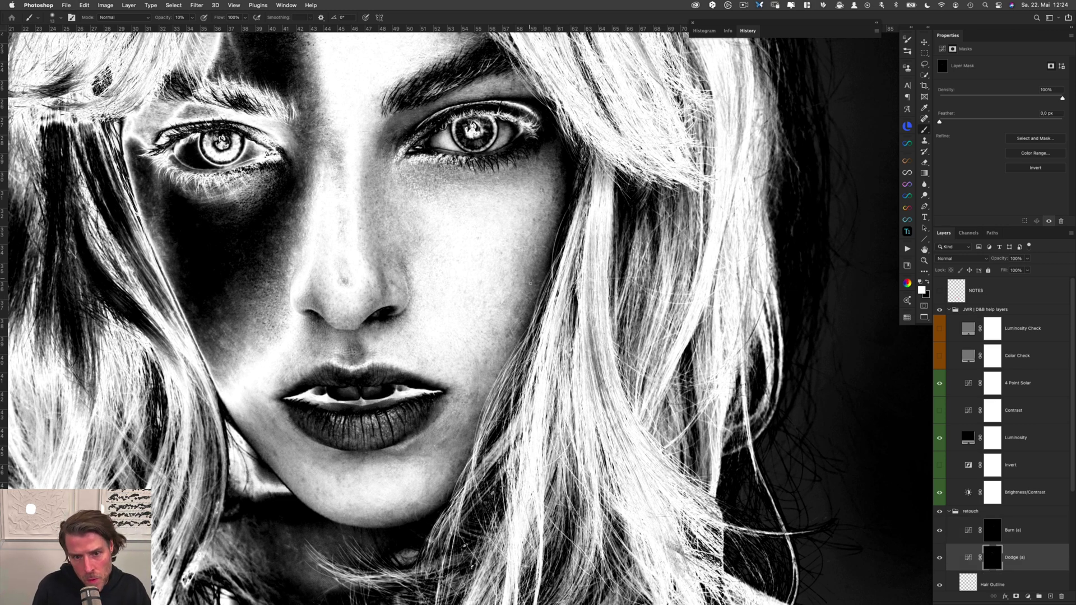
drag(536, 273, 540, 272)
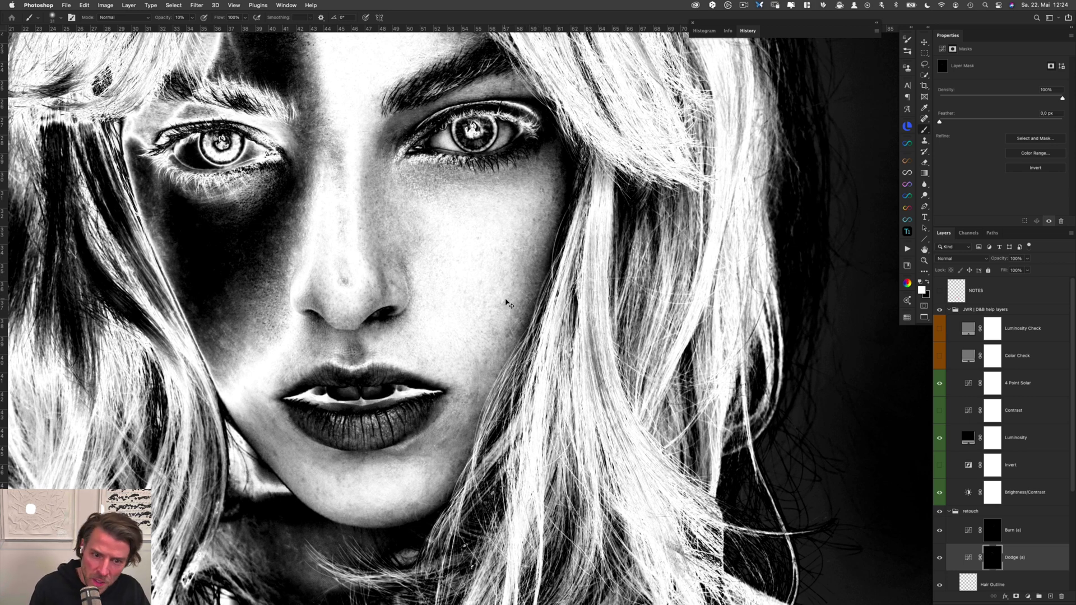
drag(506, 314, 505, 314)
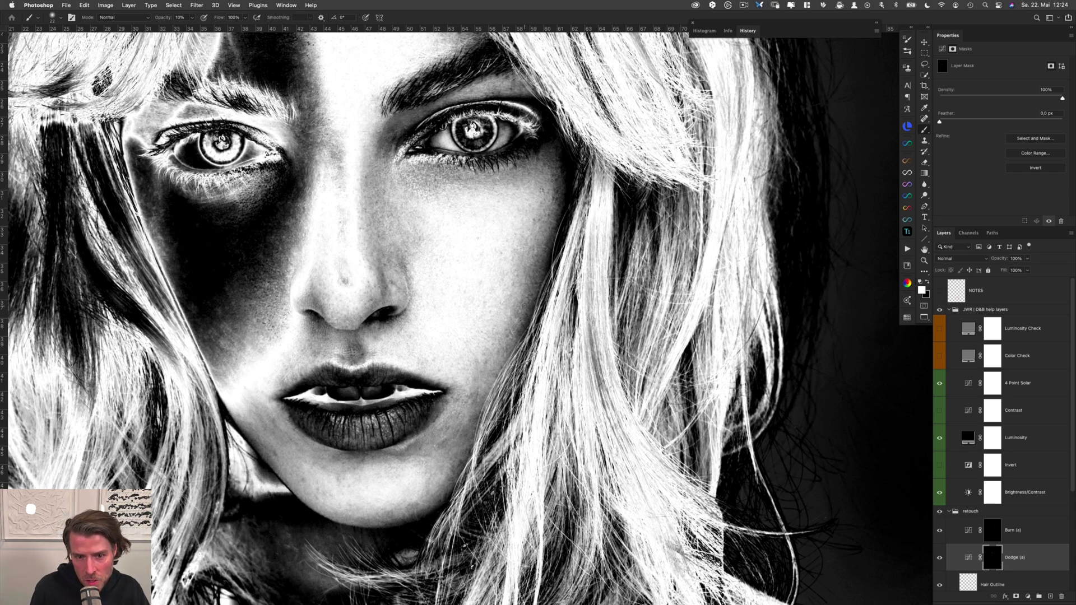
Continue dodging and burning uneven patches on the left cheek between the nostril and the hair strands
key(alt+bracketright)
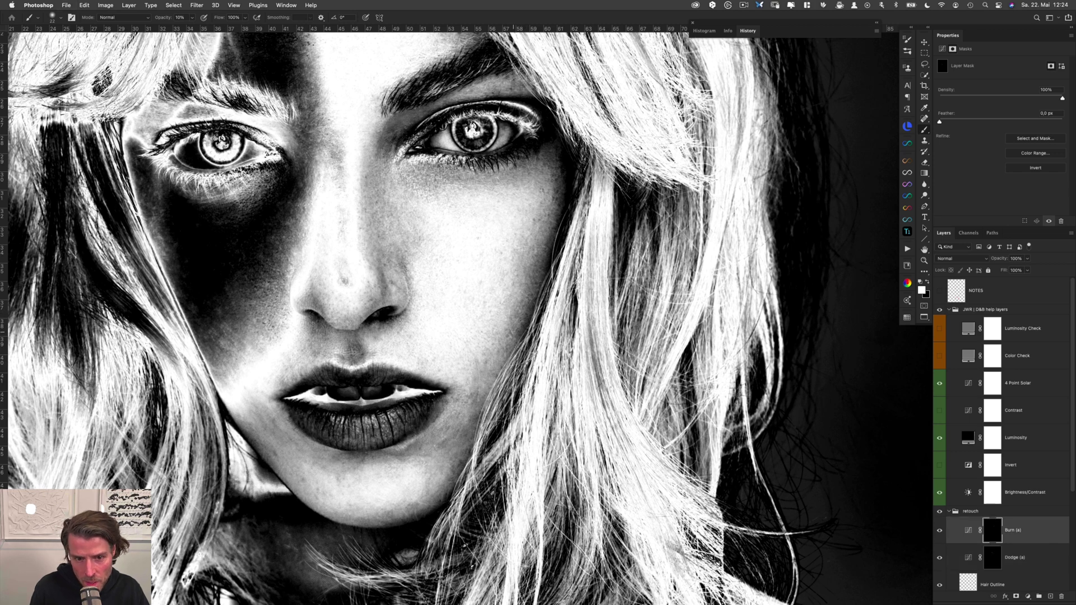
key(alt+bracketleft)
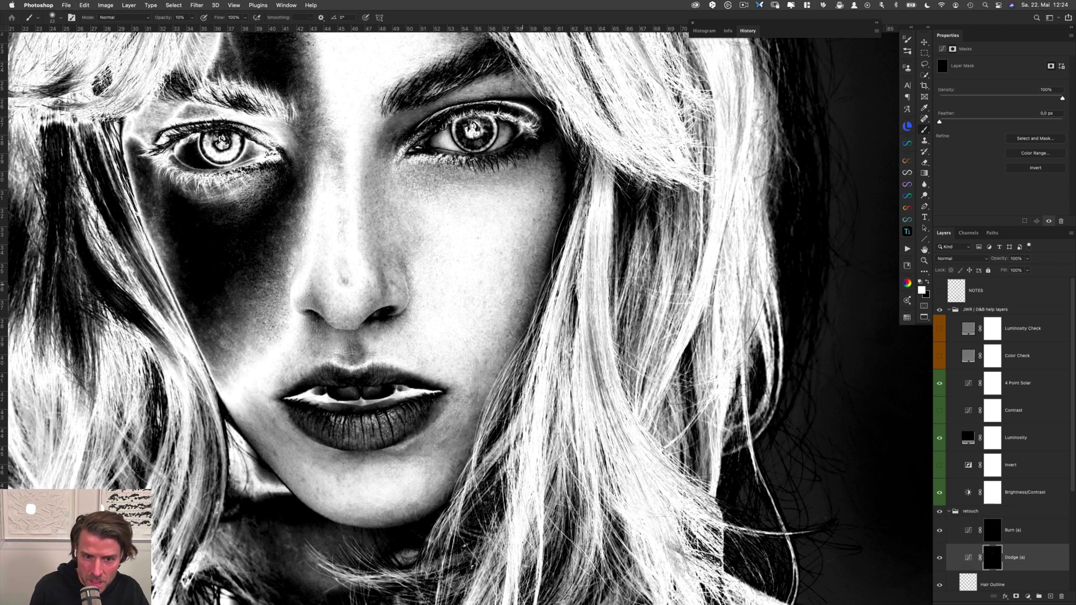
key(alt+bracketright)
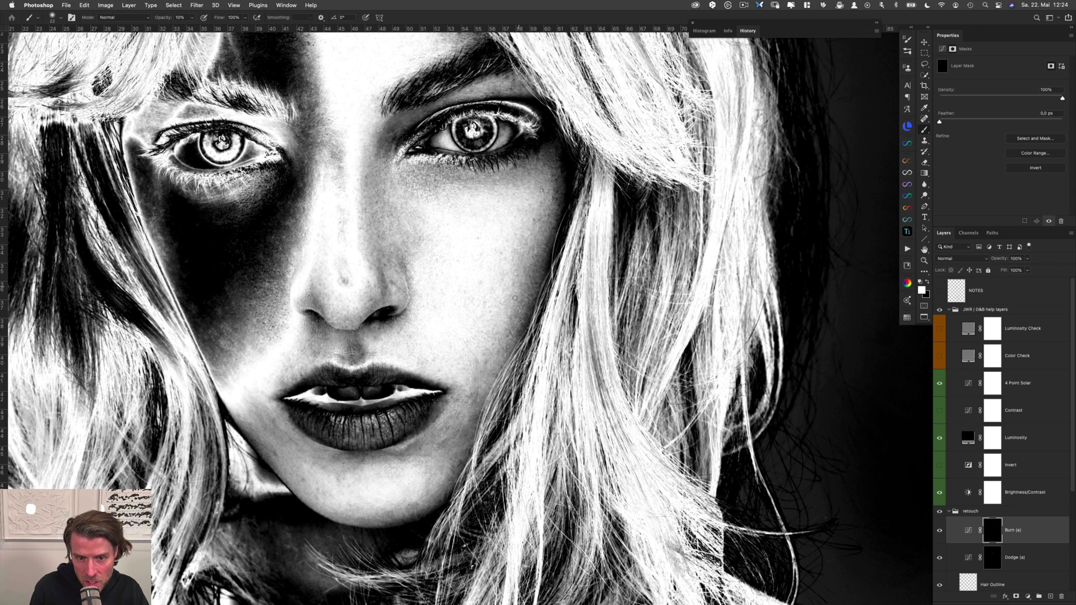
key(alt+bracketleft)
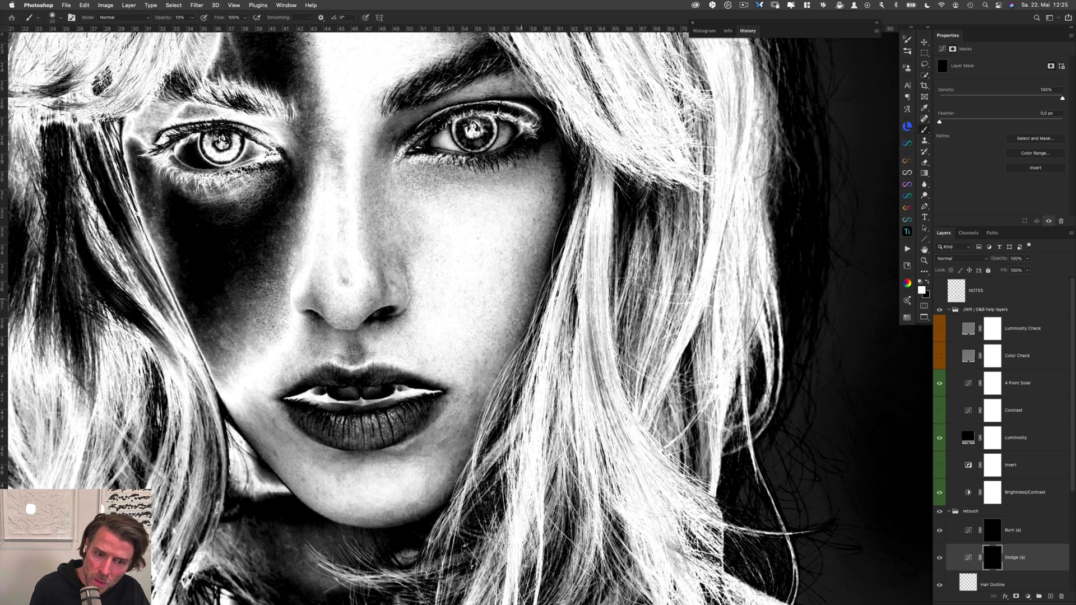
key(alt+bracketright)
key(alt+bracketleft)
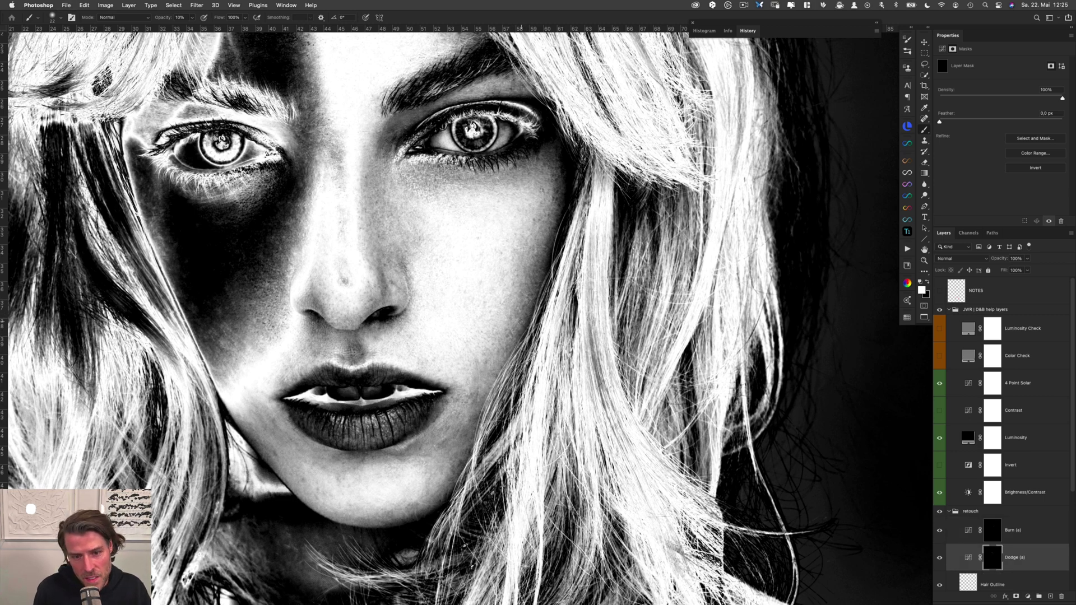
key(alt+bracketright)
Even out the model's left lower cheek between the mouth corner and the hair, alternating between the Dodge and Burn layer masks at 10% opacity
key(alt+bracketleft)
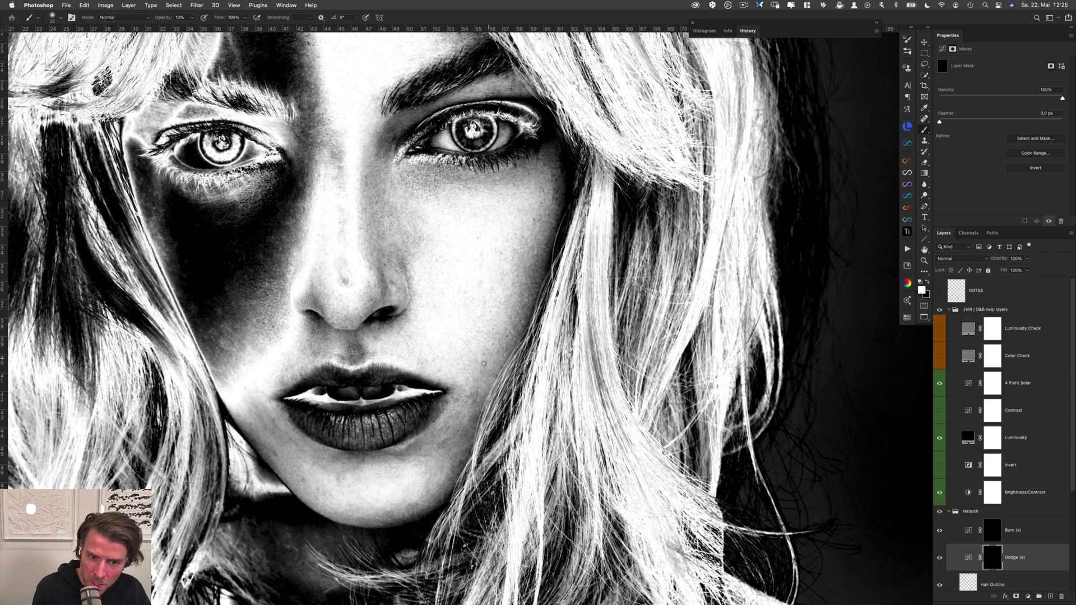
key(alt+bracketright)
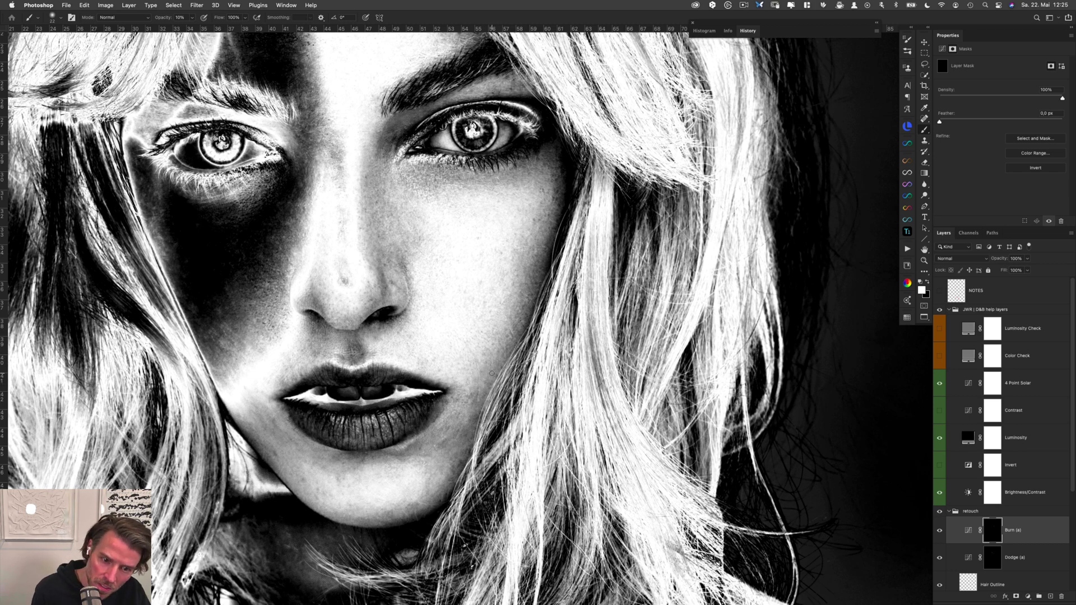
key(alt+bracketleft)
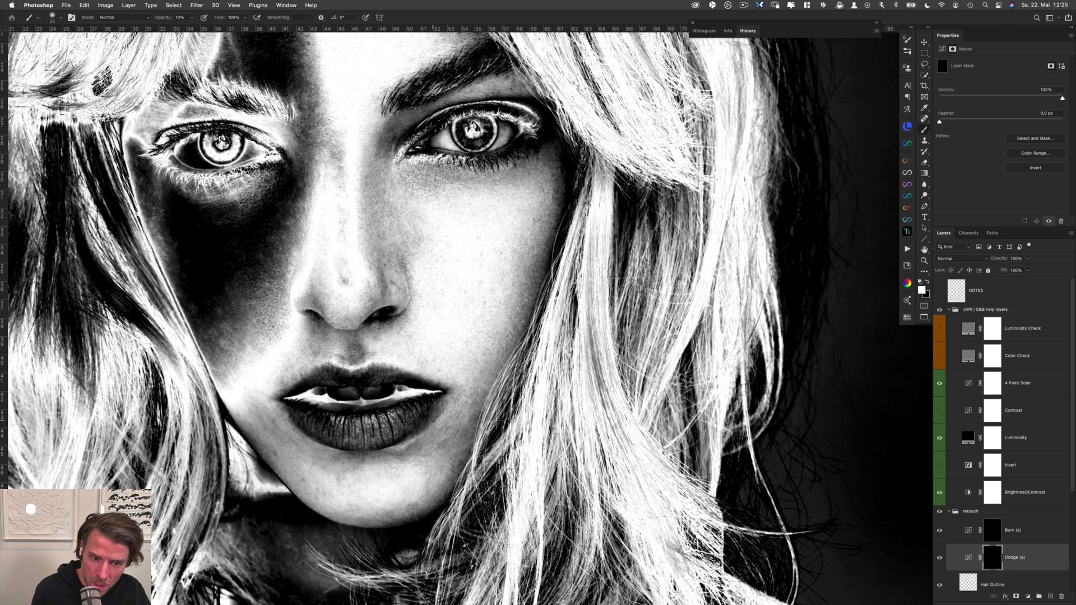
key(alt+bracketright)
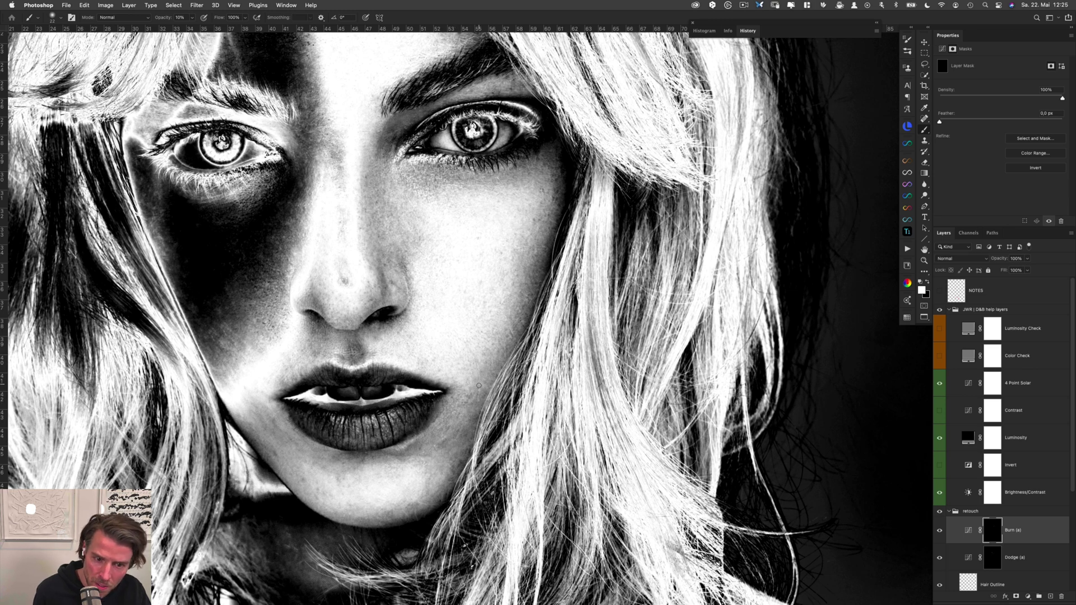
key(alt+bracketleft)
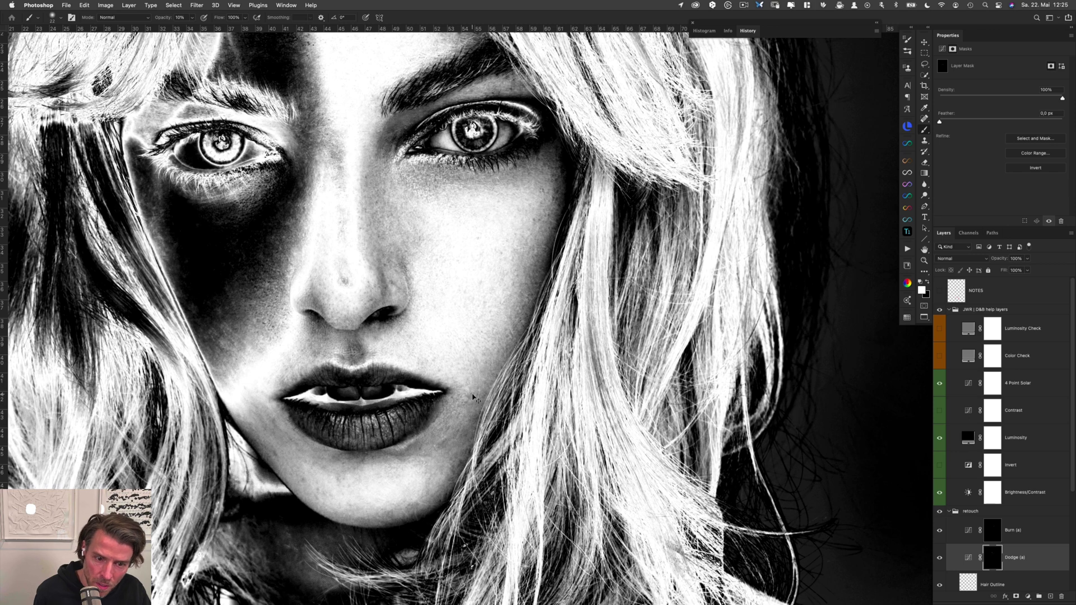
Lighten and darken small spots just beside the model's left mouth corner using the Dodge and Burn masks
key(alt+bracketright)
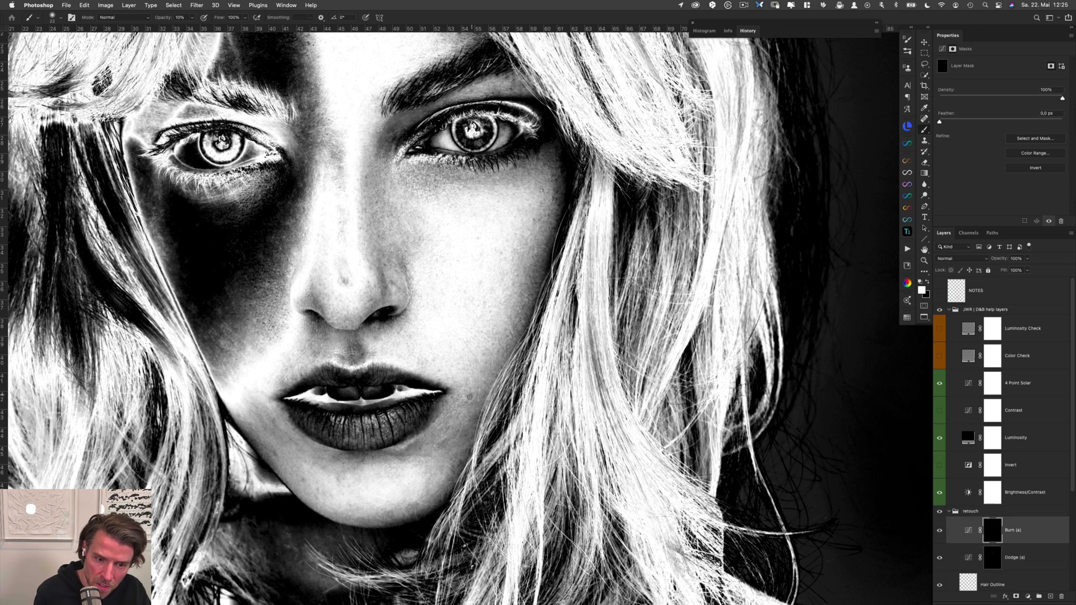
key(alt+bracketleft)
key(alt+bracketright)
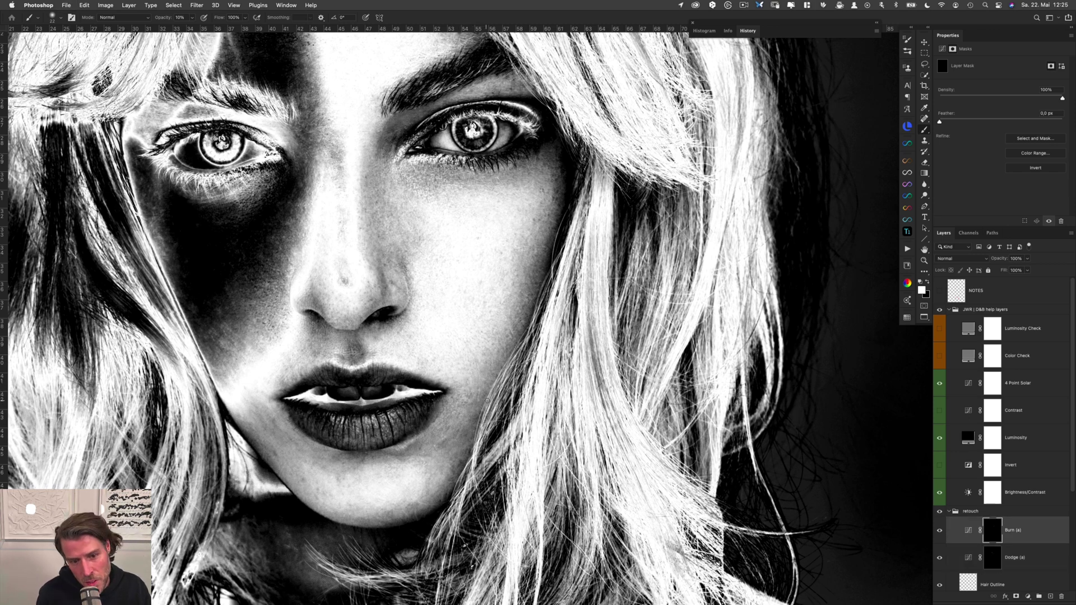
key(alt+bracketleft)
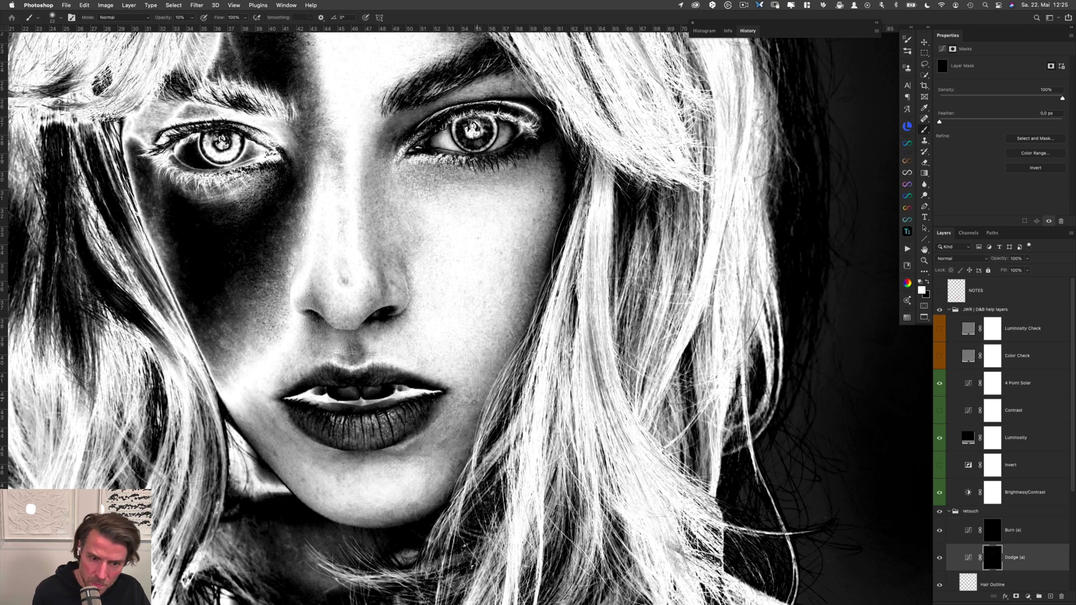
key(alt+bracketright)
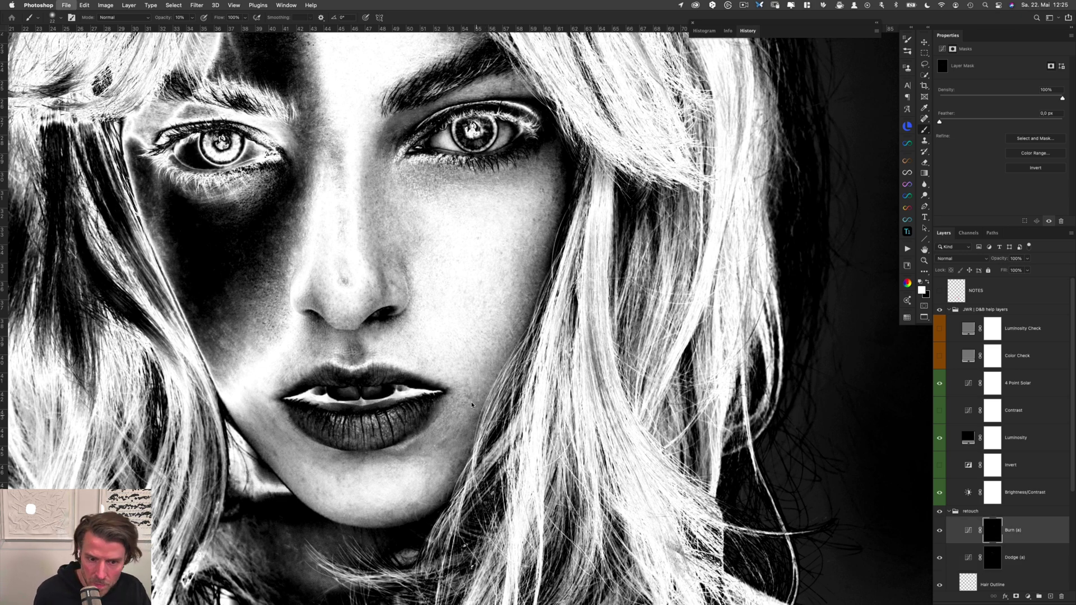
key(alt+bracketleft)
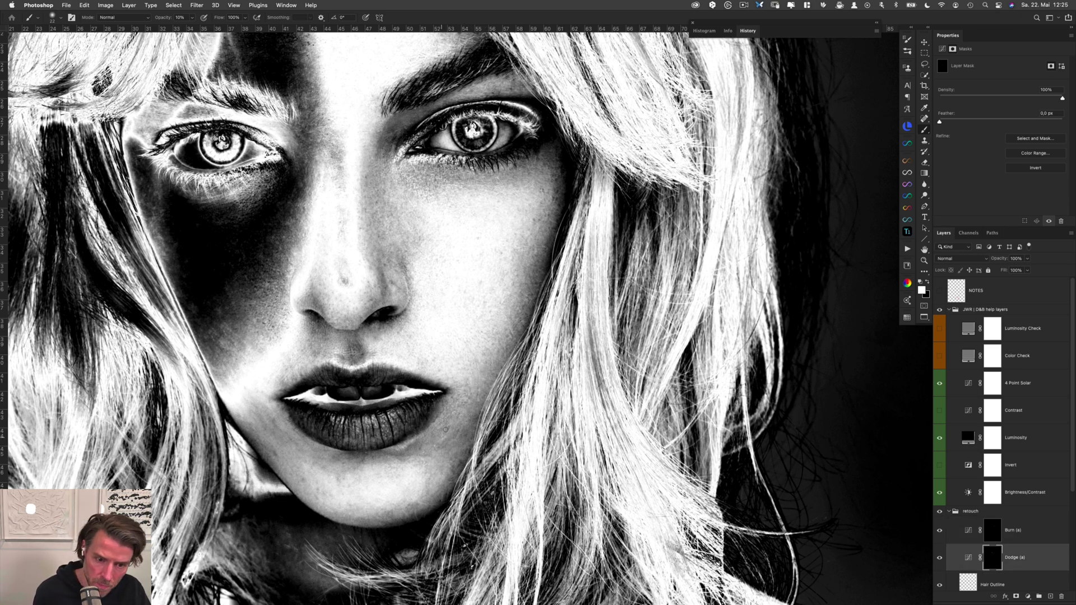
Dodge and burn uneven spots below the model's left mouth corner, down toward the side of the chin
drag(447, 430, 443, 430)
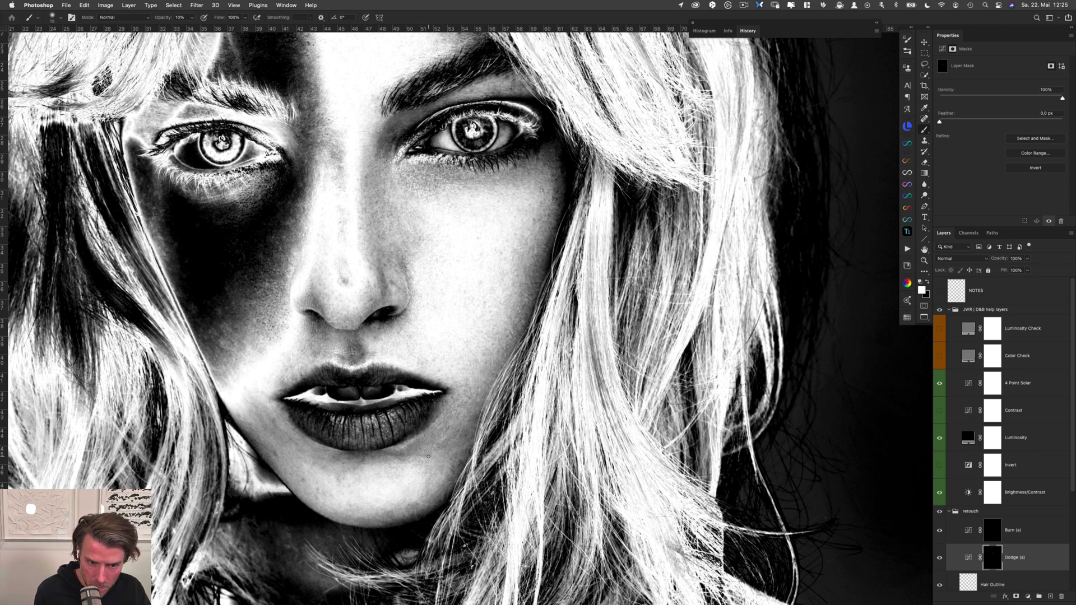
key(alt+bracketright)
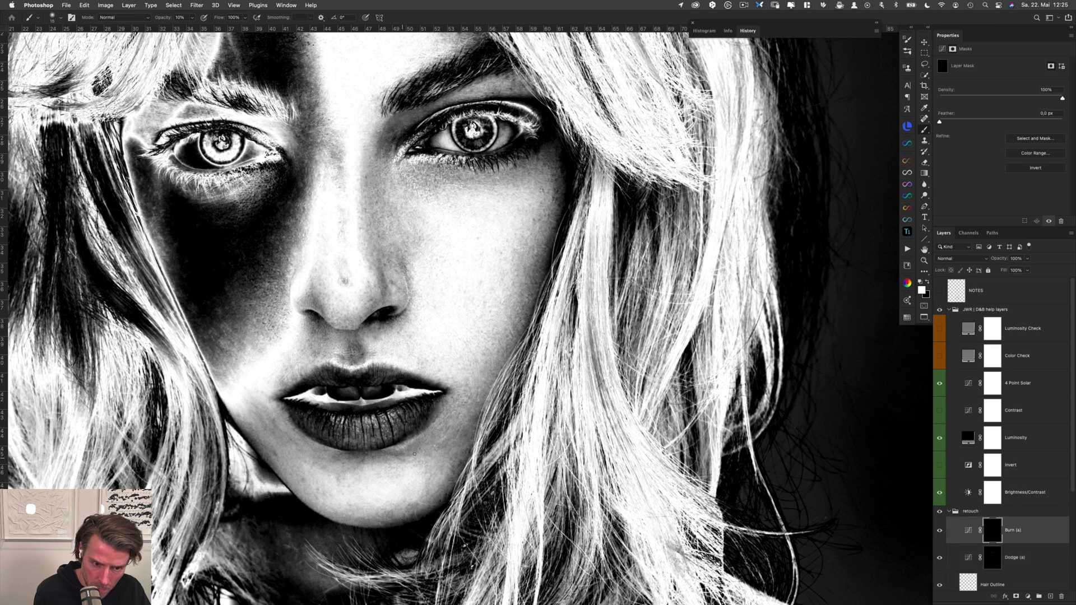
key(alt+bracketleft)
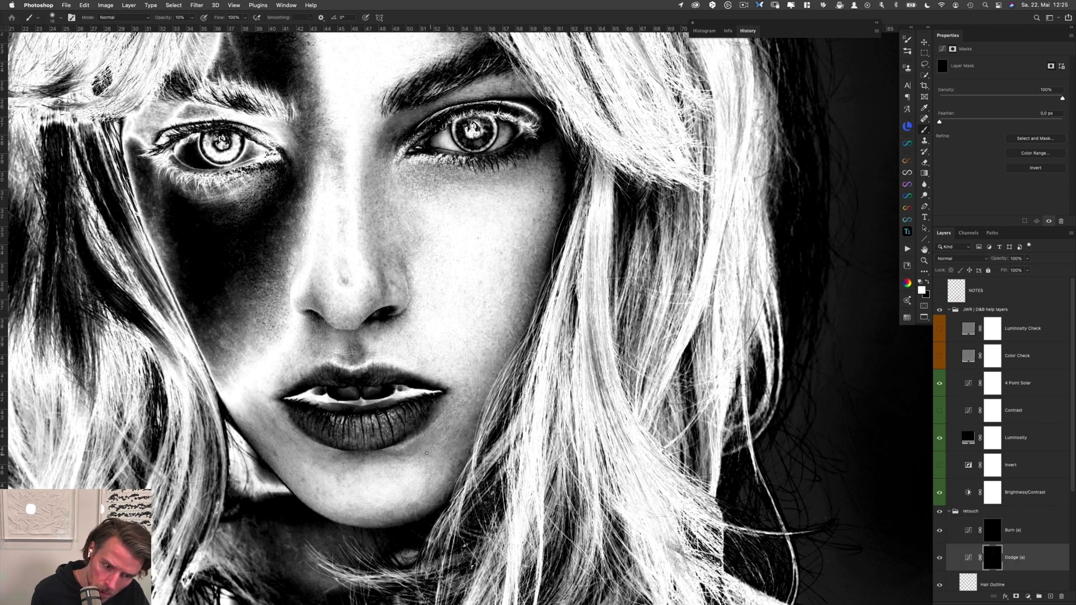
Smooth tonal differences on the chin below the lower lip with the brush at 5% opacity, alternating the Dodge and Burn masks
scroll(402, 432, down, 6)
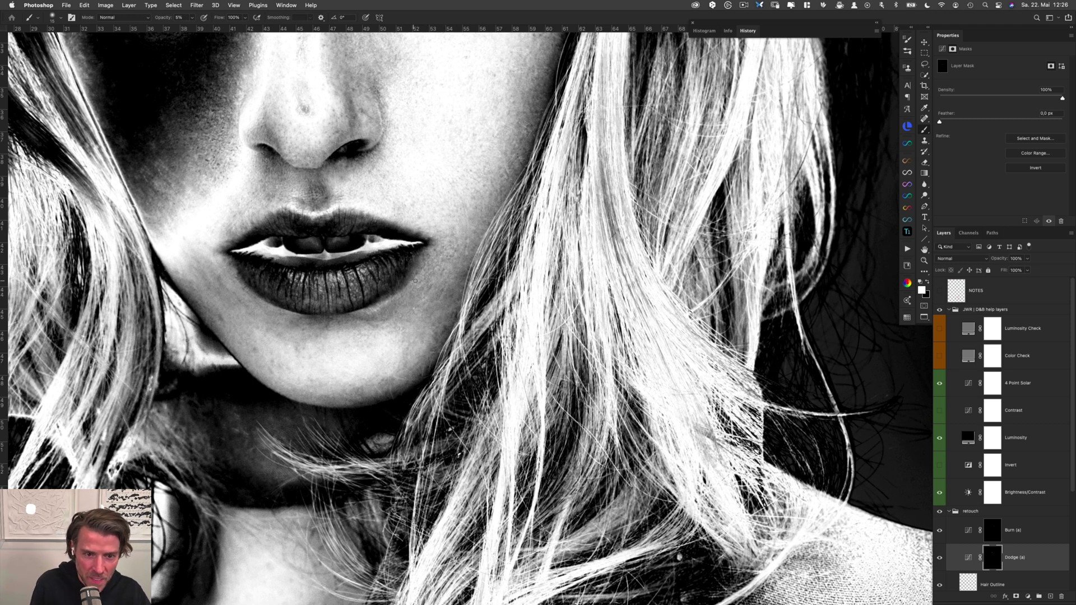
key(alt+bracketright)
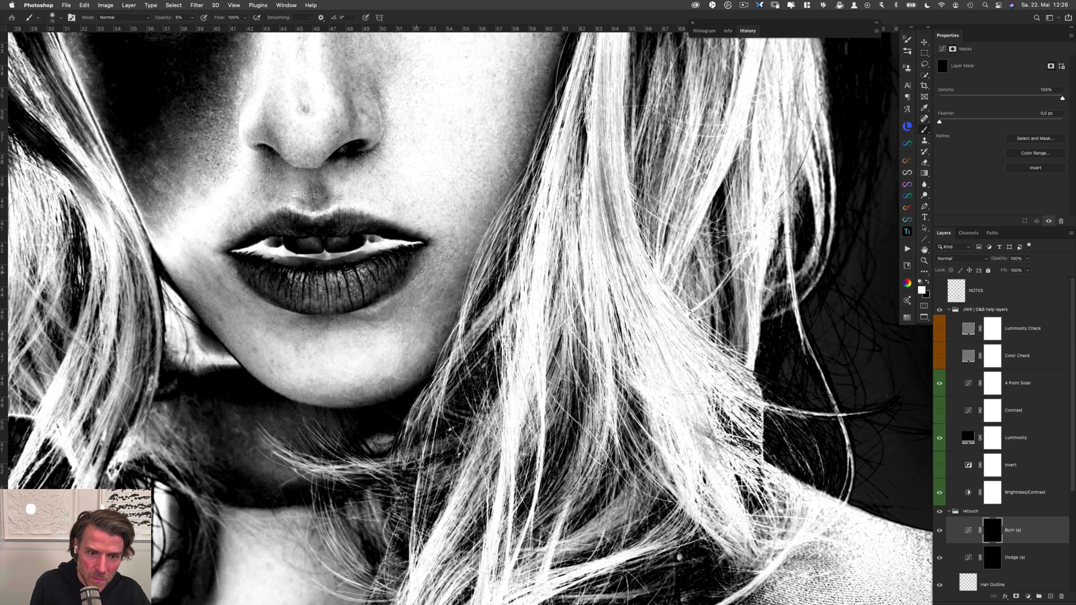
key(alt+bracketleft)
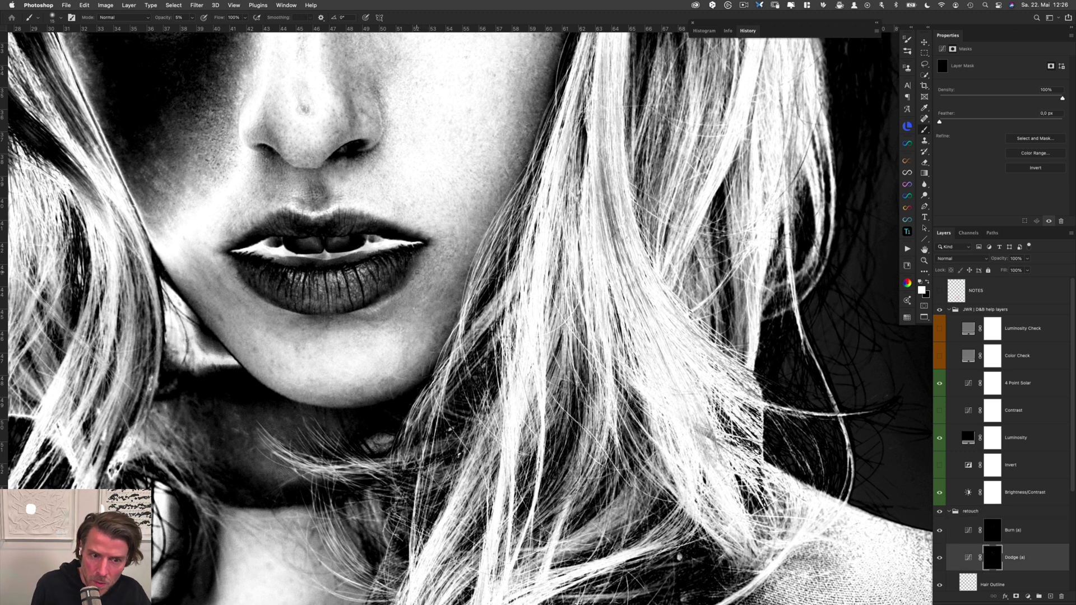
key(alt+bracketright)
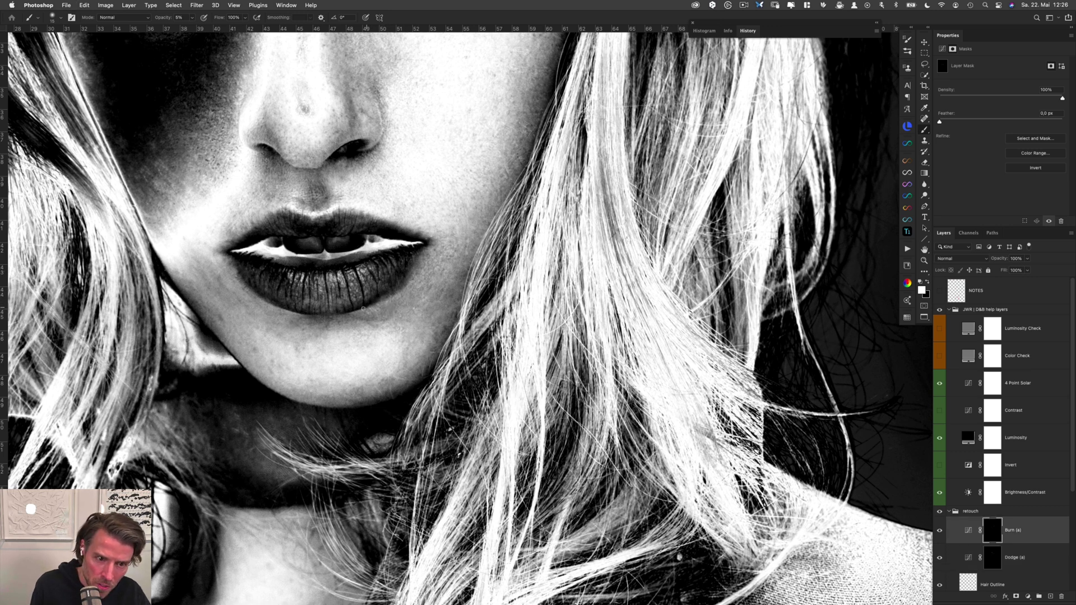
key(alt+bracketleft)
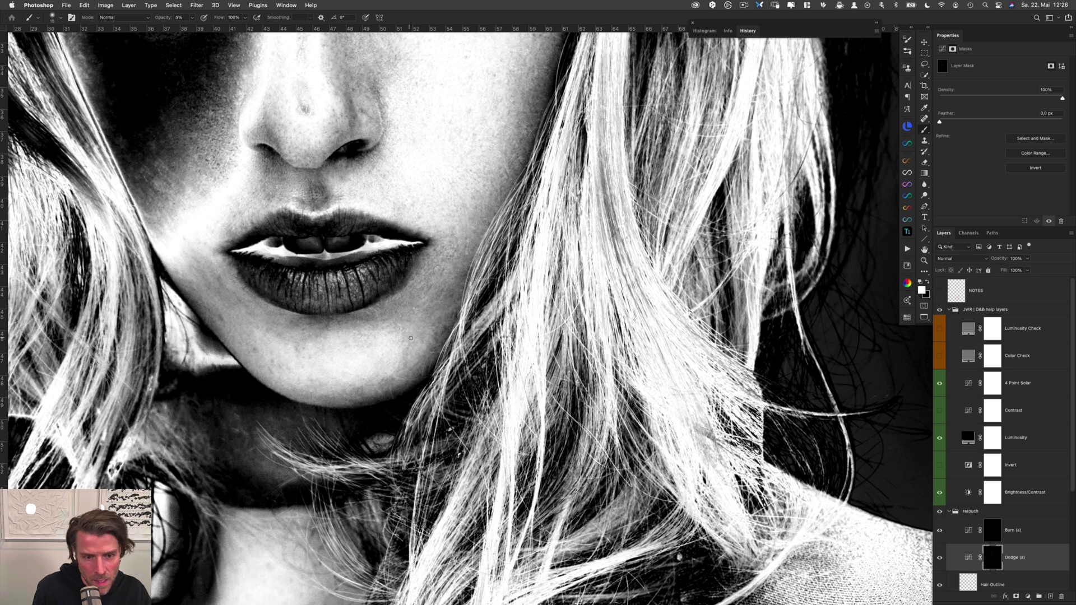
drag(411, 340, 416, 340)
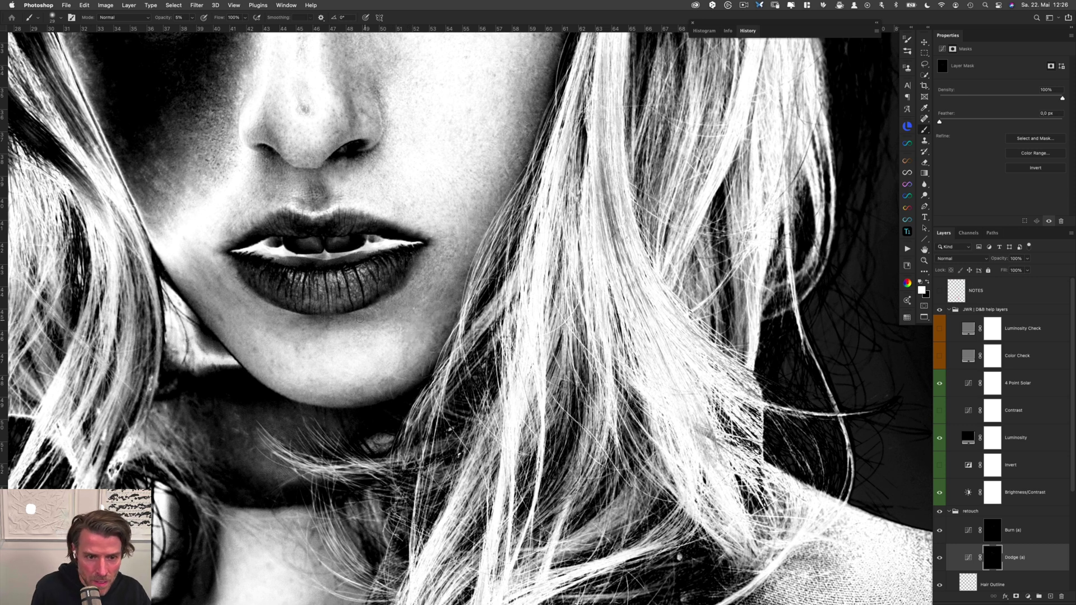
drag(311, 321, 295, 318)
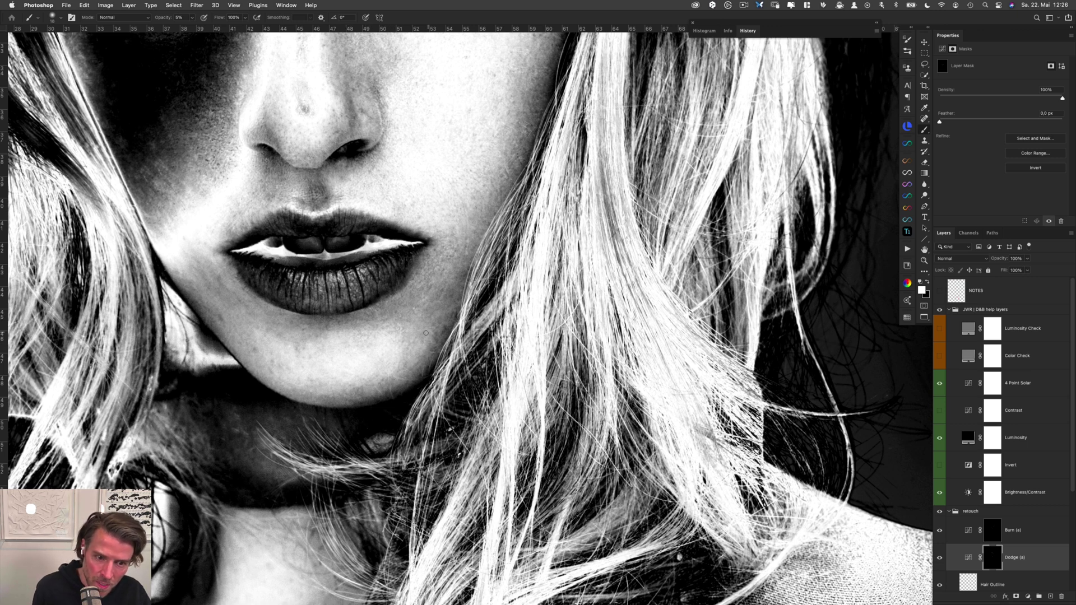
Adjust the brush size and blend patches between the lower lip and the model's left jaw on the Dodge and Burn masks
key(alt+bracketright)
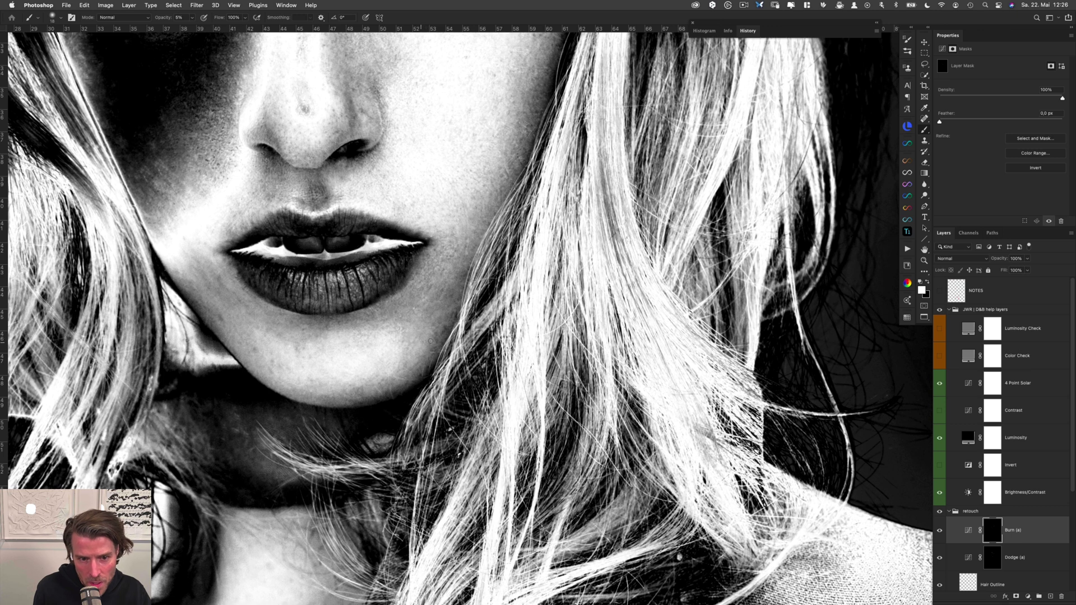
key(alt+bracketleft)
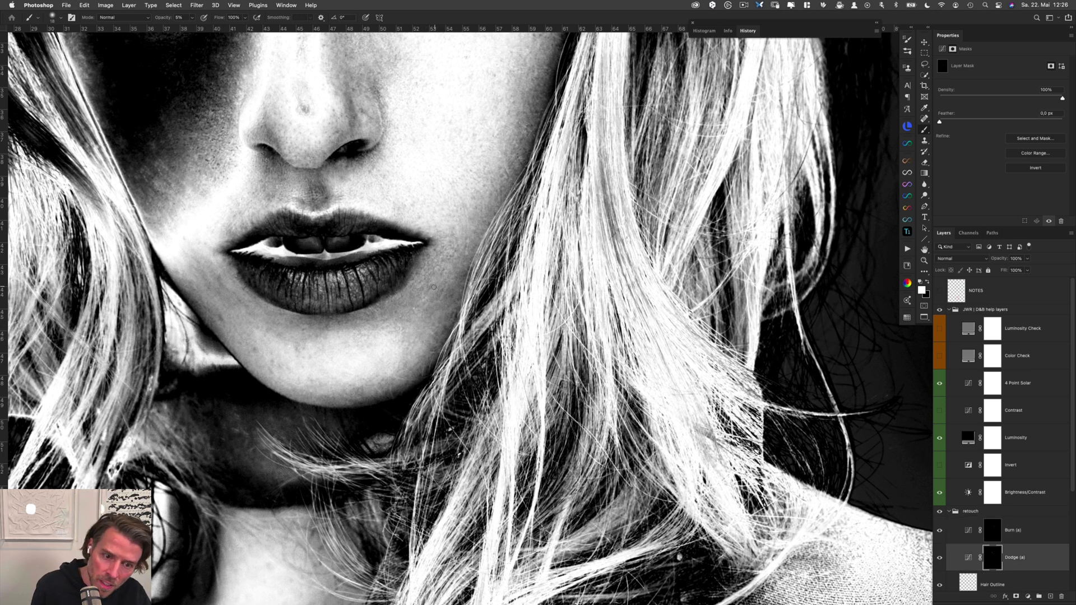
ctrl+alt+drag(428, 291, 435, 291)
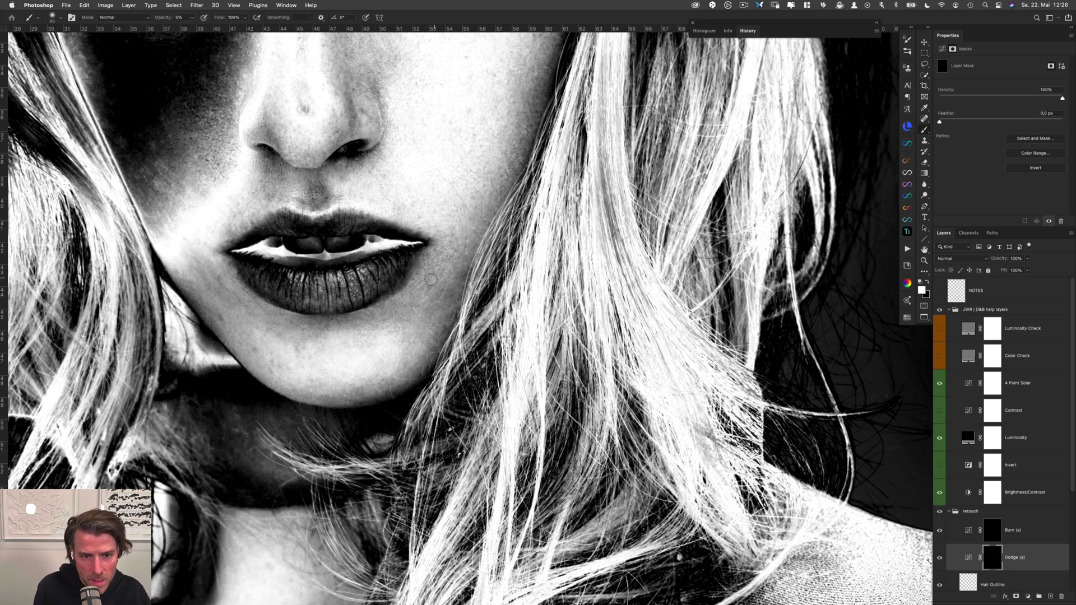
ctrl+alt+drag(433, 287, 433, 280)
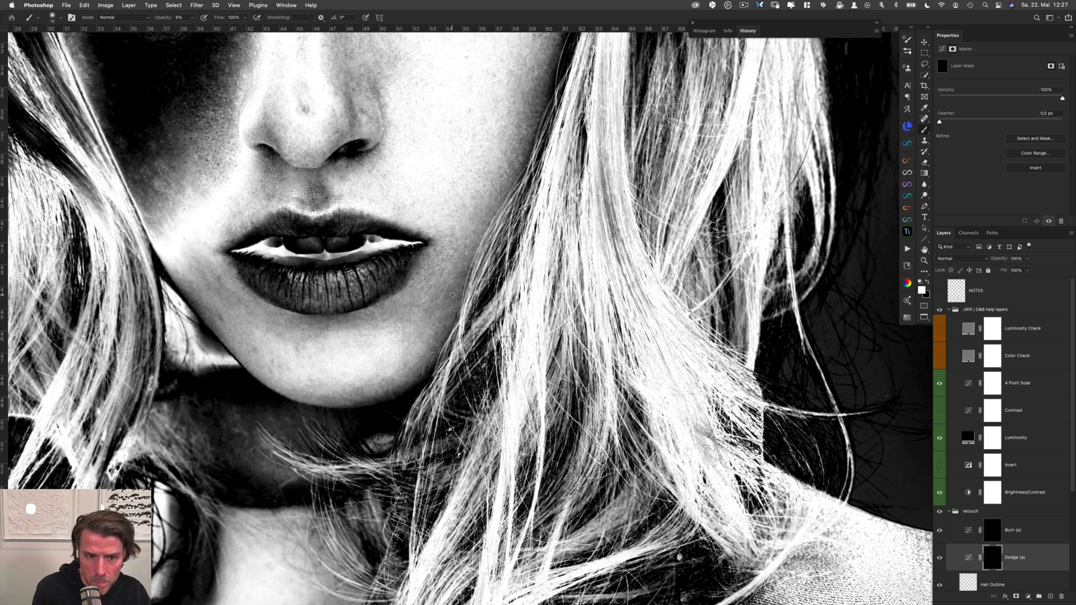
key(alt+bracketright)
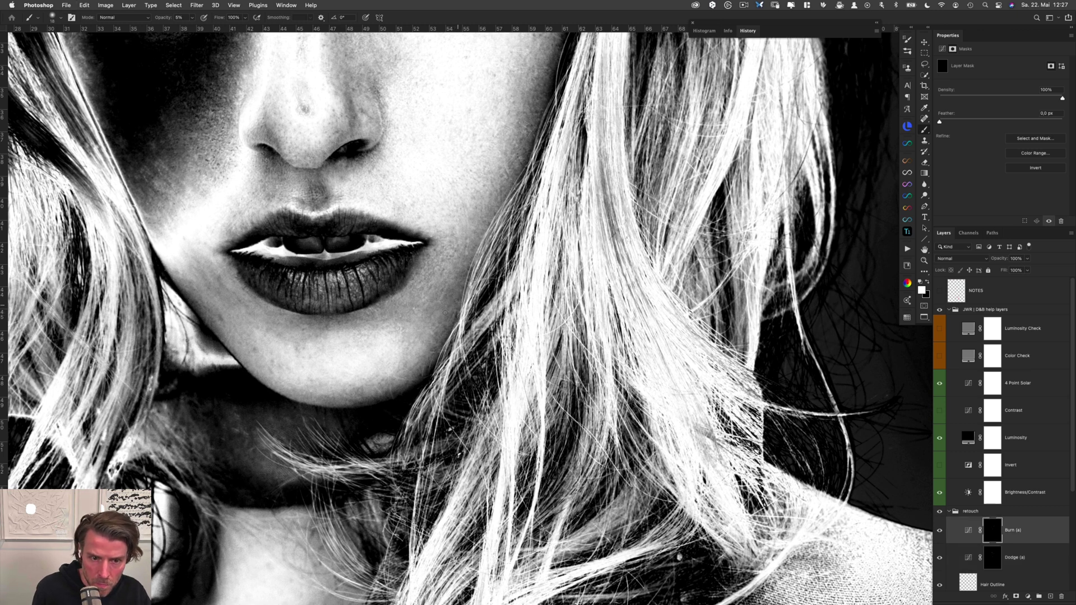
key(alt+bracketleft)
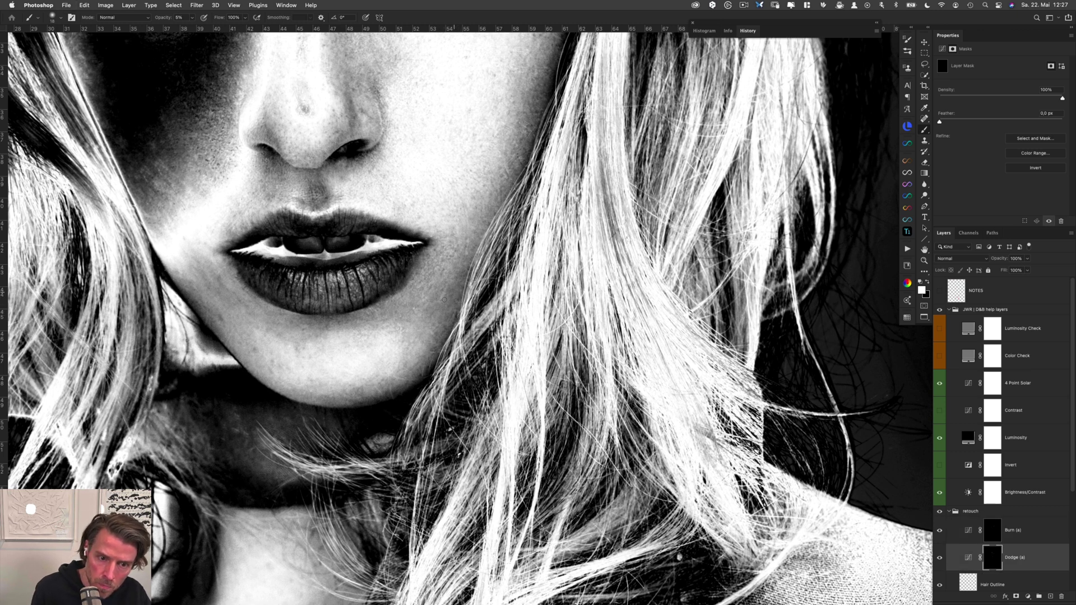
Lighten and darken small spots along the model's right jaw below the mouth using the Dodge and Burn masks
key(alt+bracketright)
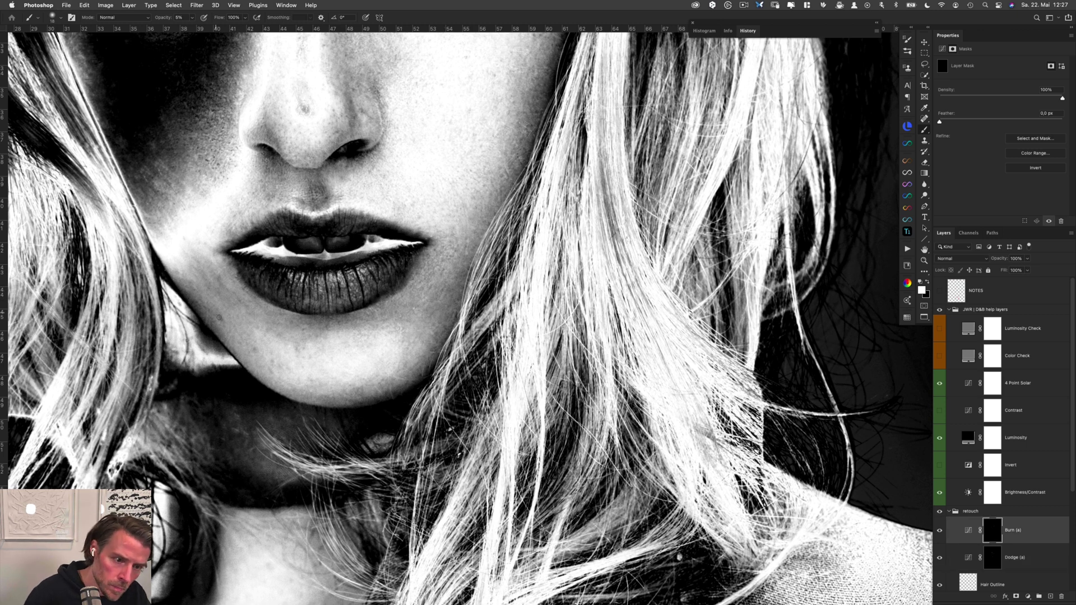
key(alt+bracketleft)
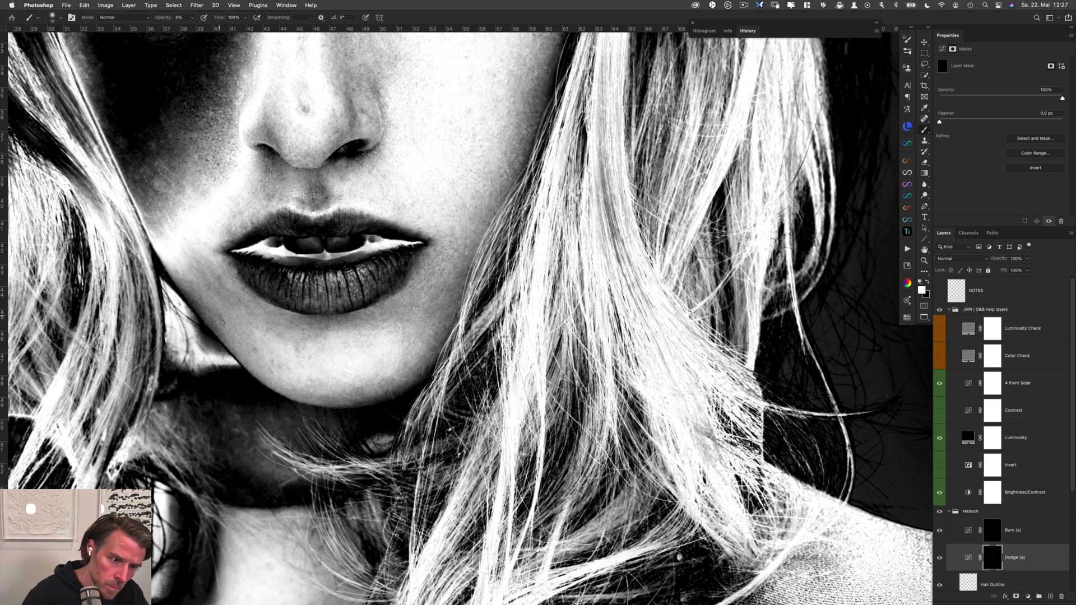
drag(223, 316, 220, 318)
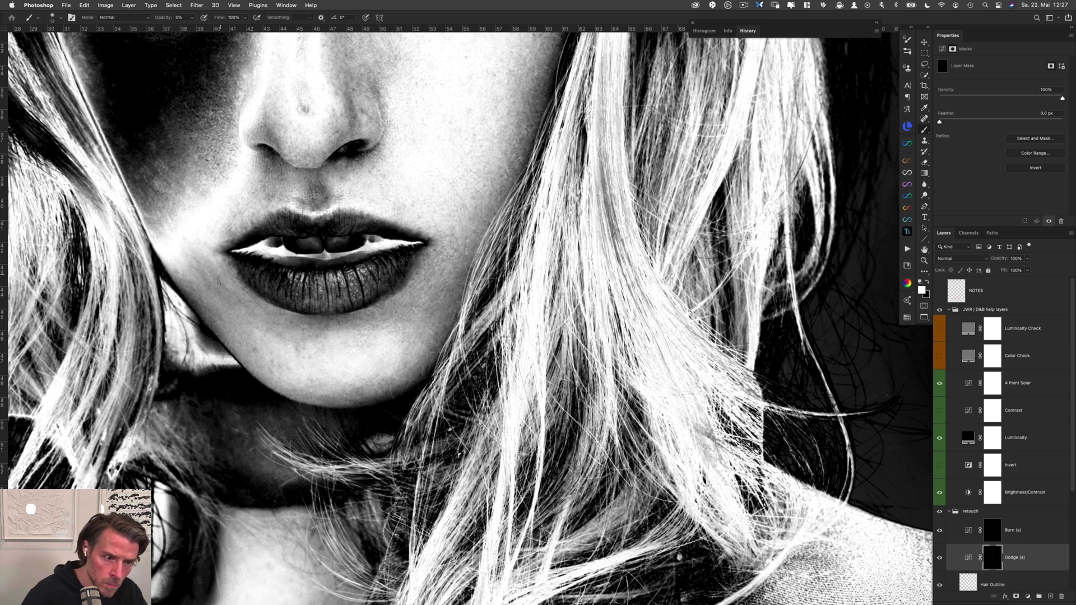
key(alt+bracketright)
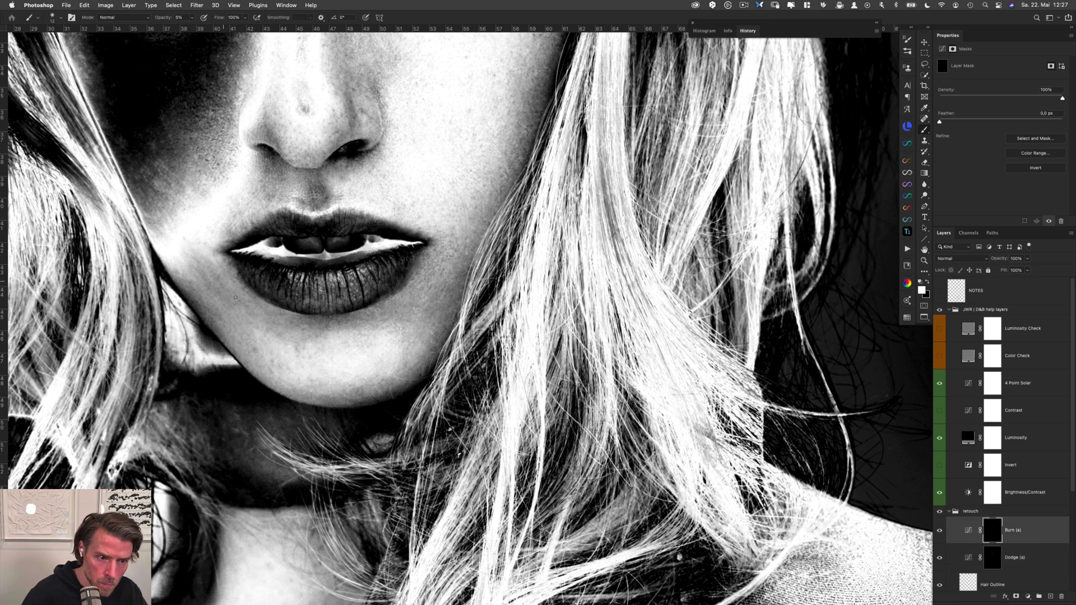
key(alt+bracketleft)
key(alt+bracketright)
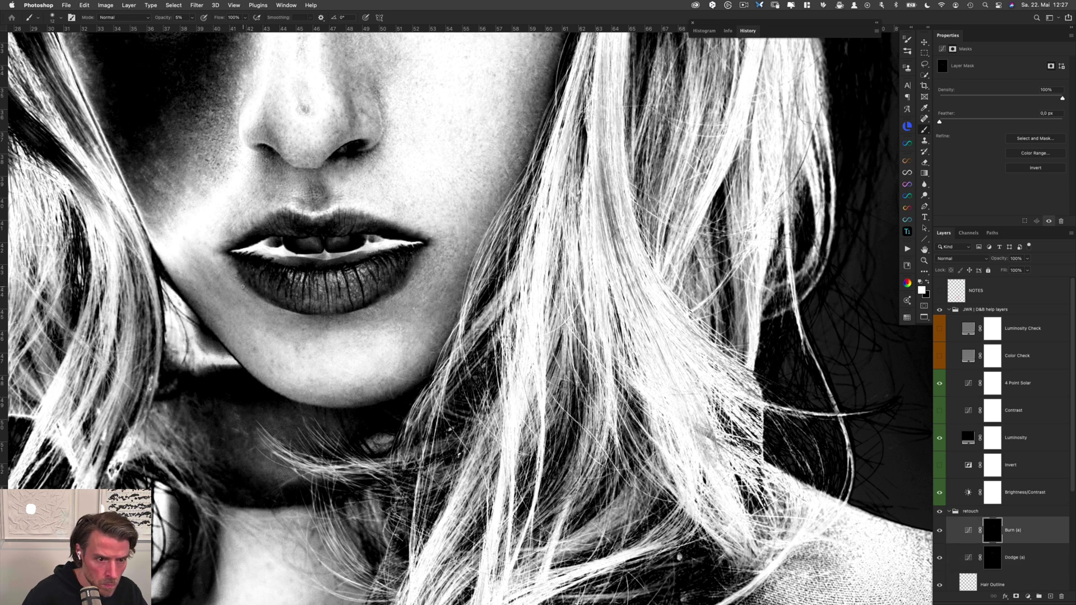
Dodge and burn small uneven spots beside and below the model's right mouth corner on the Dodge and Burn masks
key(alt+bracketleft)
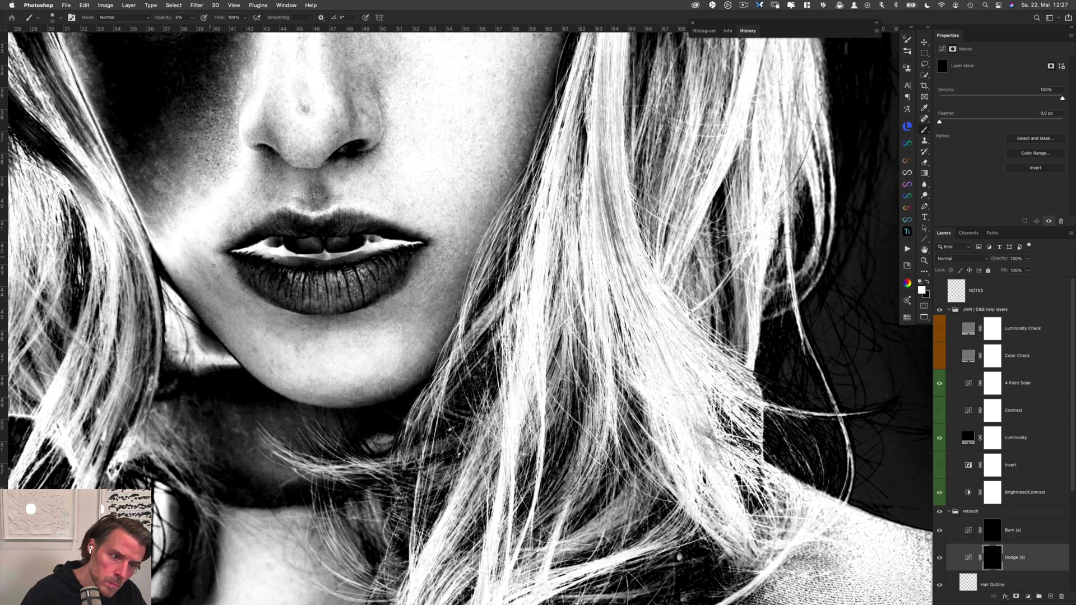
key(alt+bracketright)
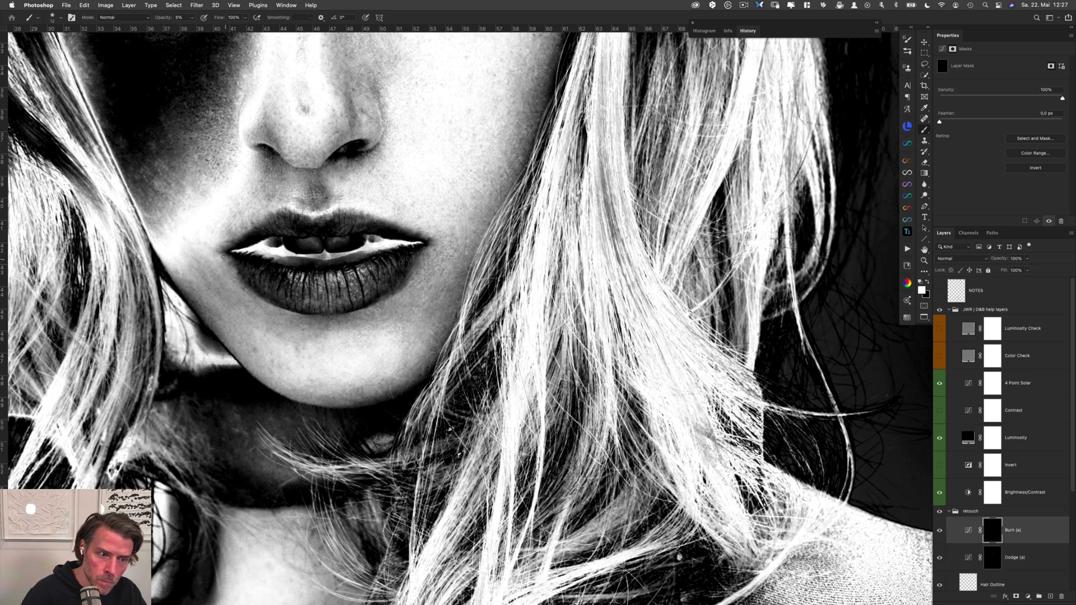
key(alt+bracketleft)
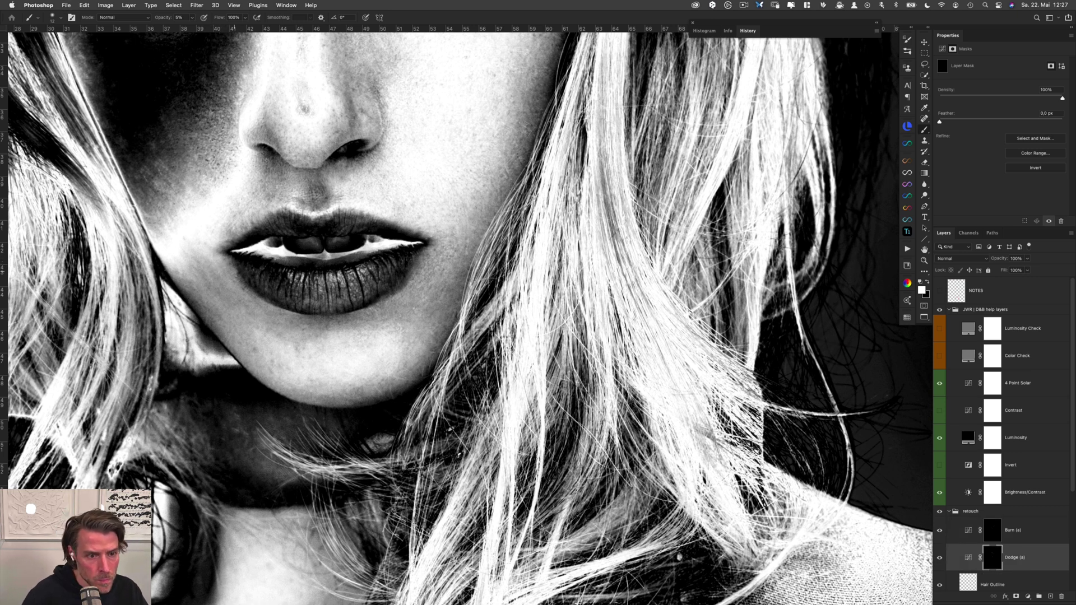
key(alt+bracketright)
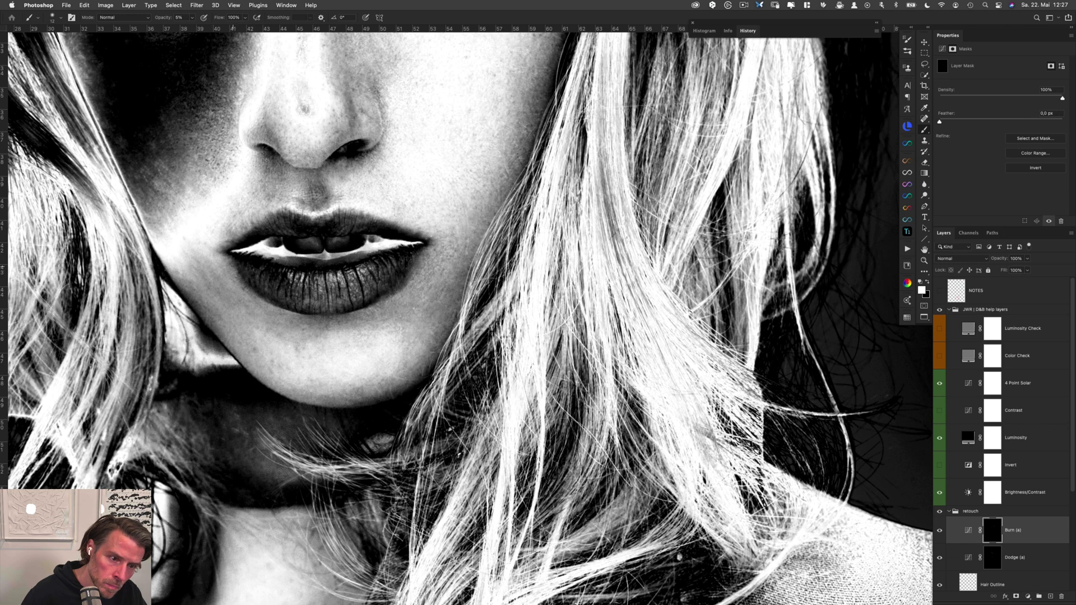
key(alt+bracketleft)
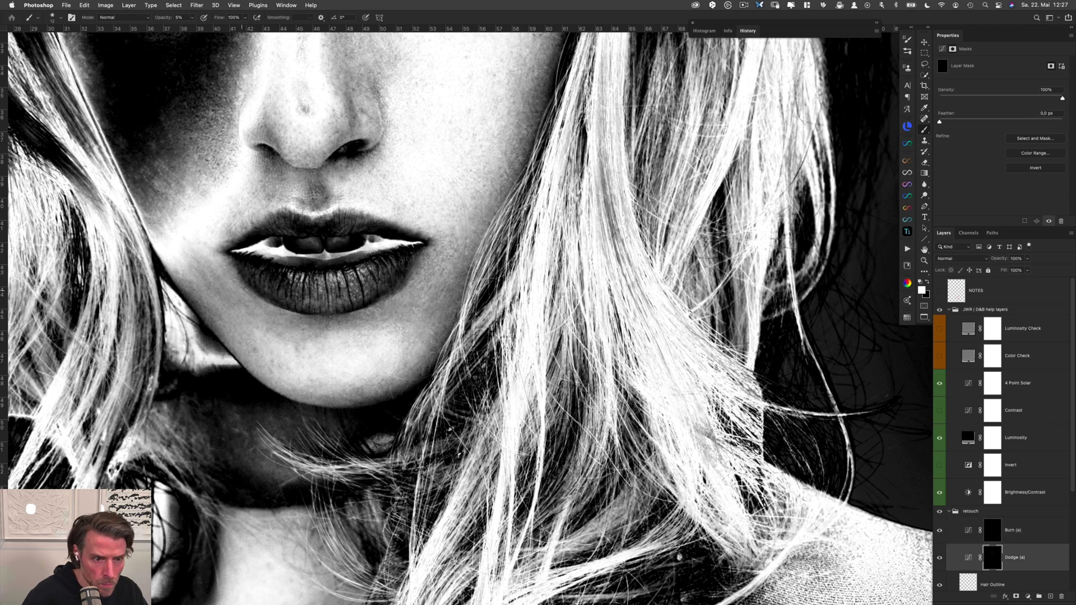
key(alt+bracketright)
Smooth tonal differences from the centre below the lower lip down to the chin's lower edge on the Dodge and Burn masks
key(alt+bracketleft)
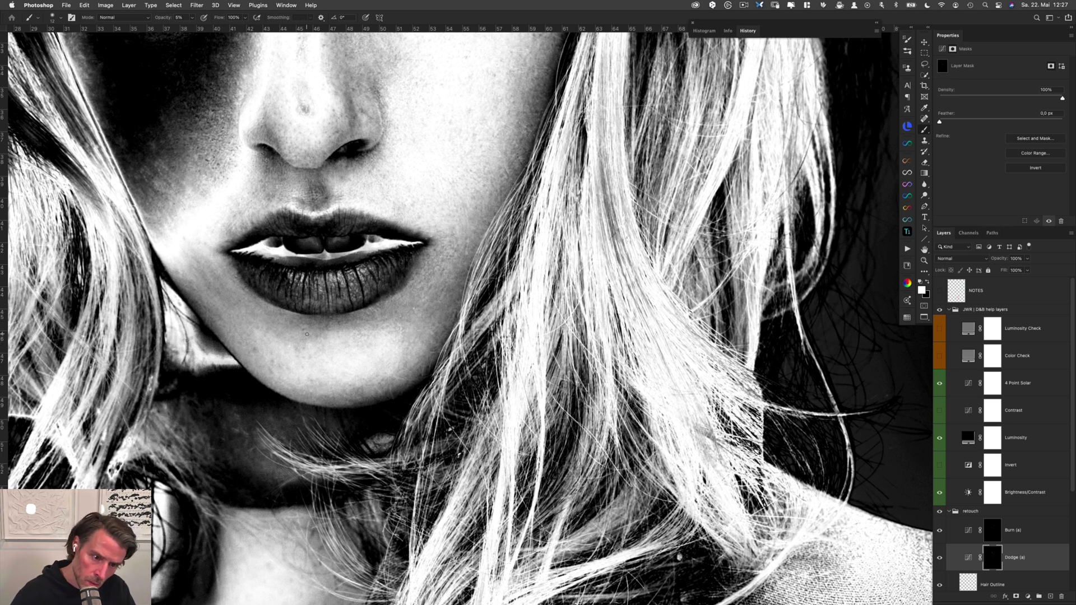
key(alt+bracketright)
key(alt+bracketleft)
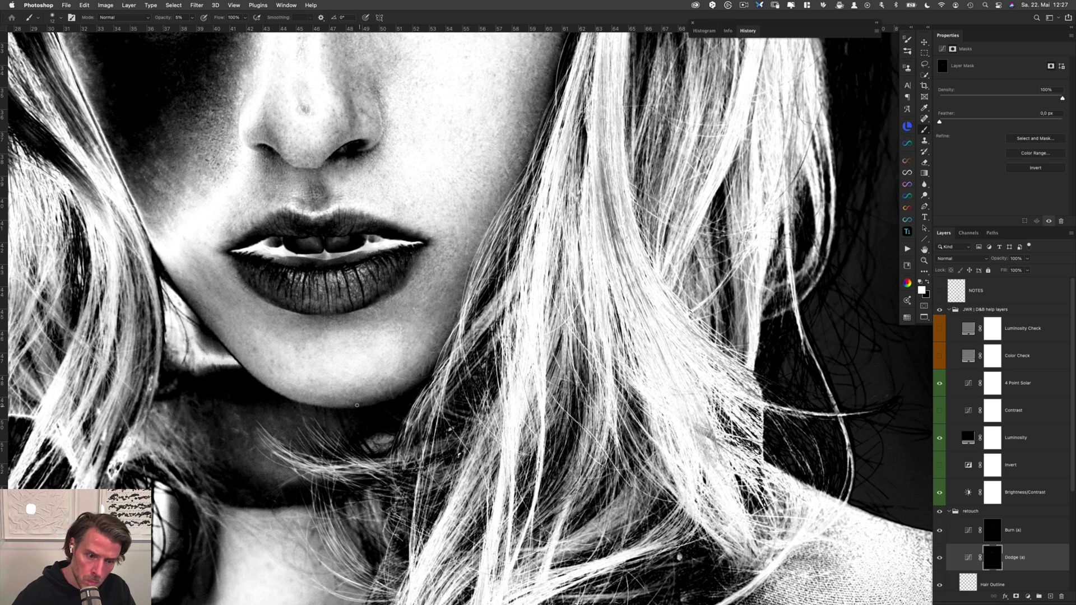
key(alt+bracketright)
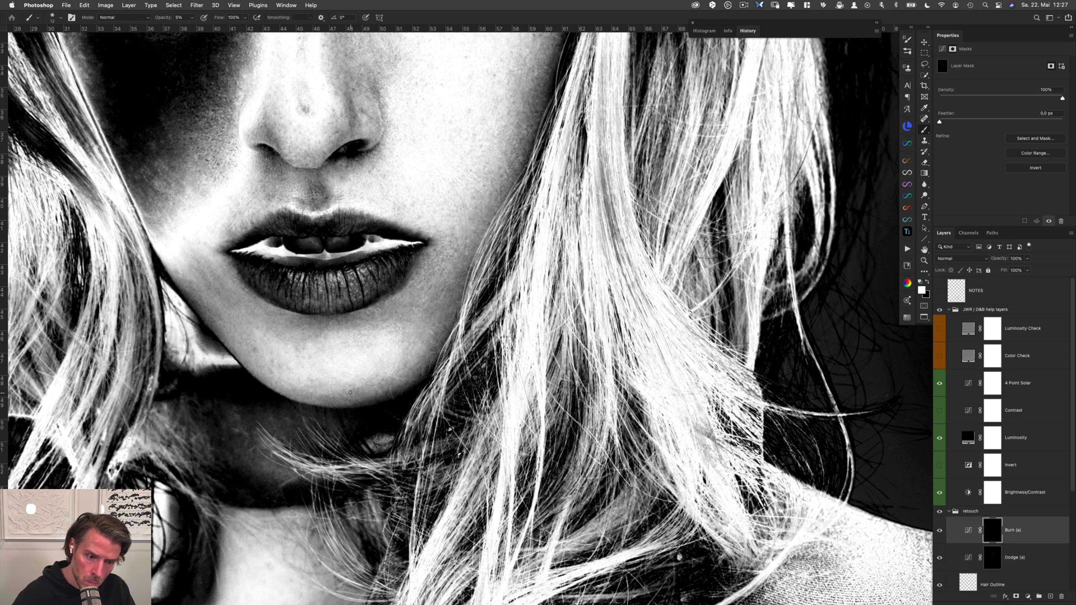
Lighten and darken patches along the model's left jaw beside the hair with a resized brush on the Dodge and Burn masks
key(alt+bracketleft)
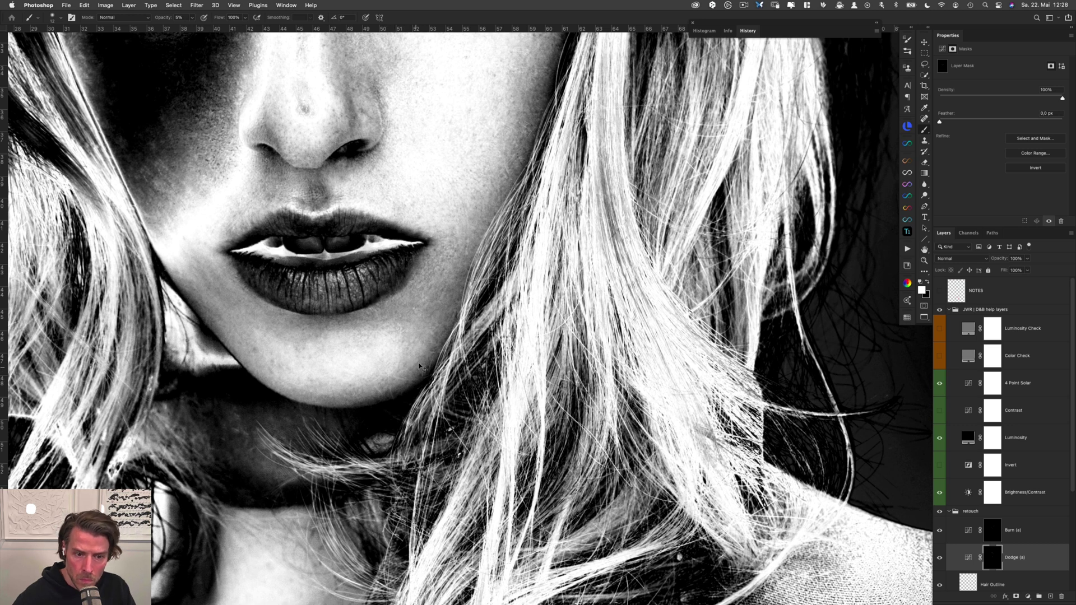
key(alt+bracketright)
key(alt+bracketleft)
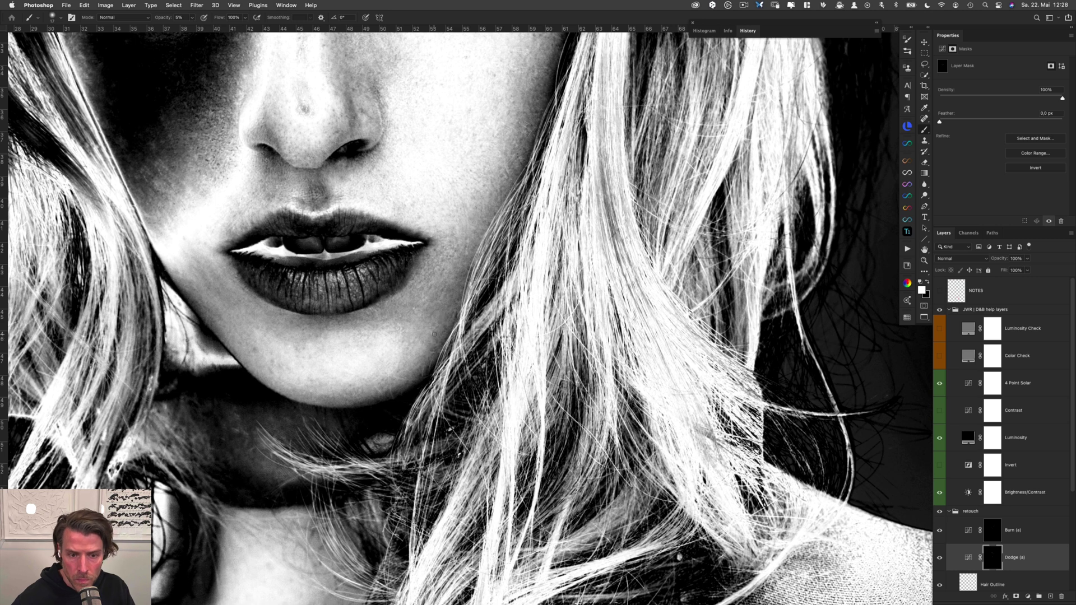
key(alt+bracketright)
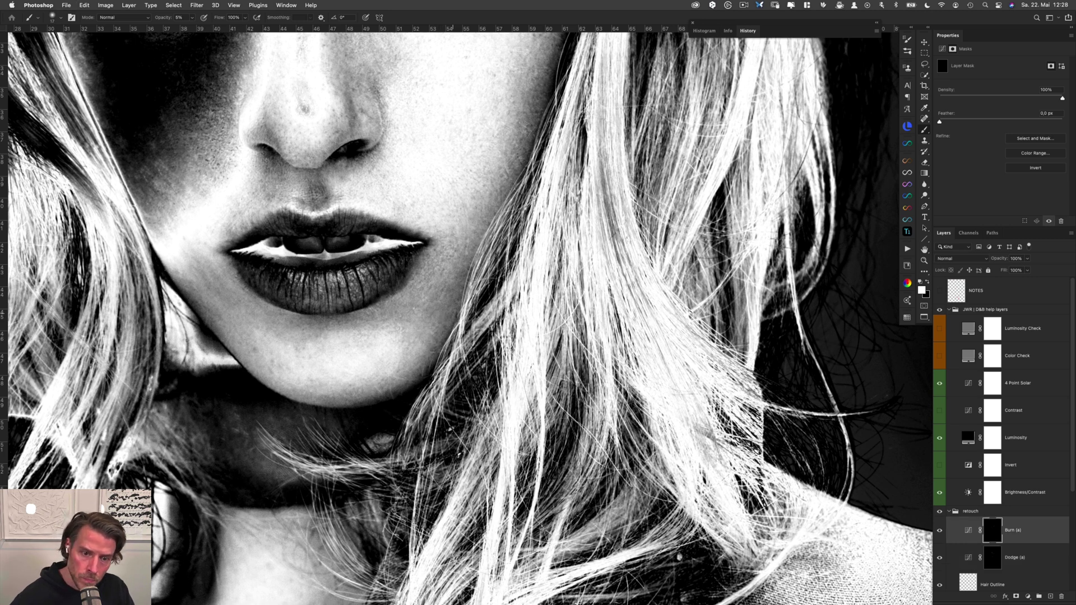
key(alt+bracketleft)
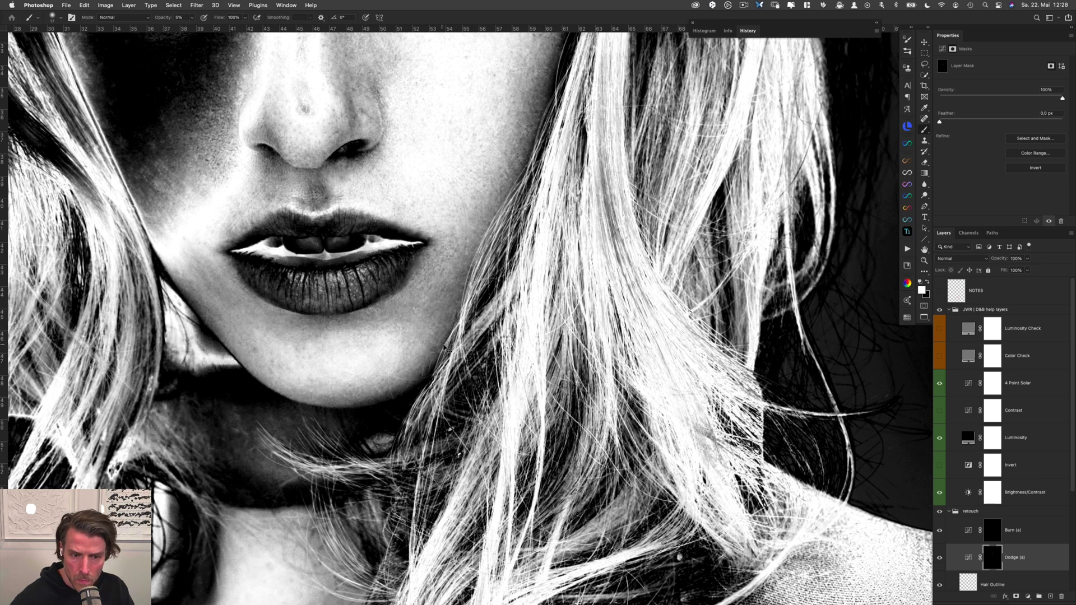
key(alt+bracketright)
Even out remaining spots on the model's right side of the chin, up to the lower lip, on the Dodge and Burn masks
key(alt+bracketleft)
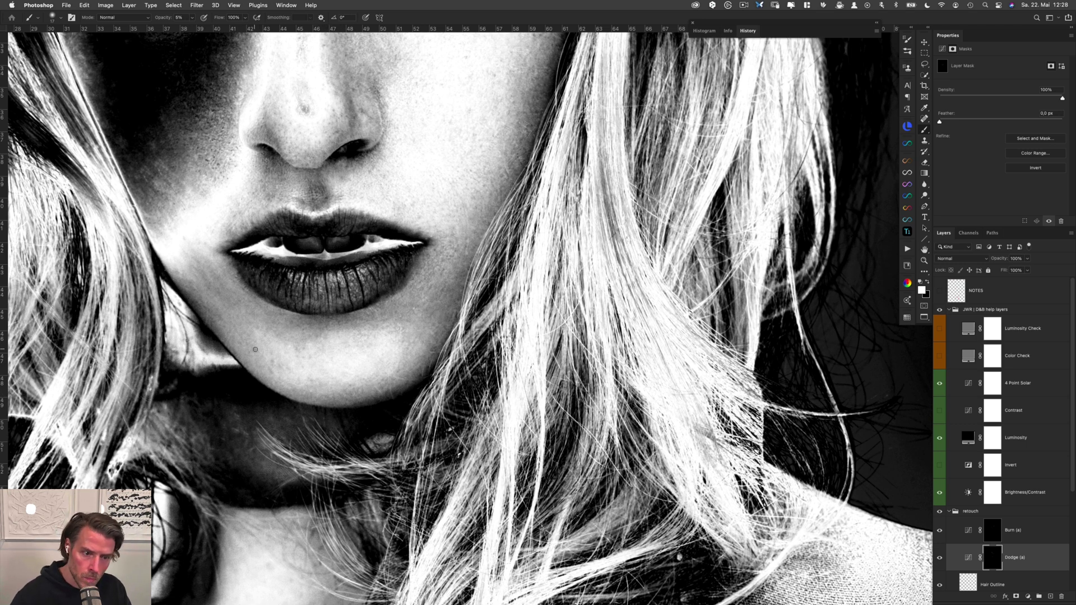
key(alt+bracketright)
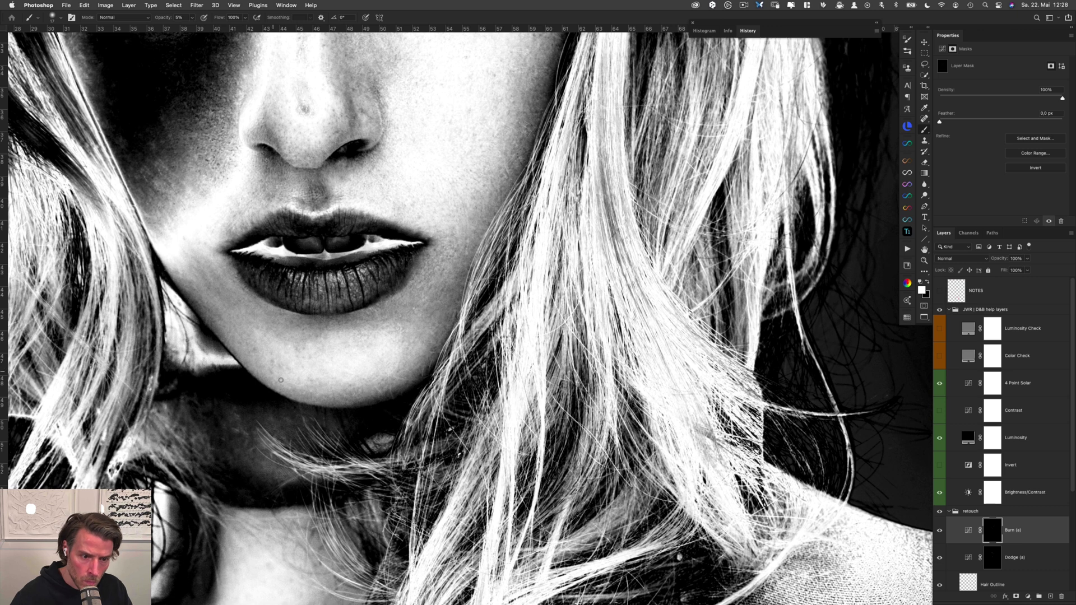
key(alt+bracketleft)
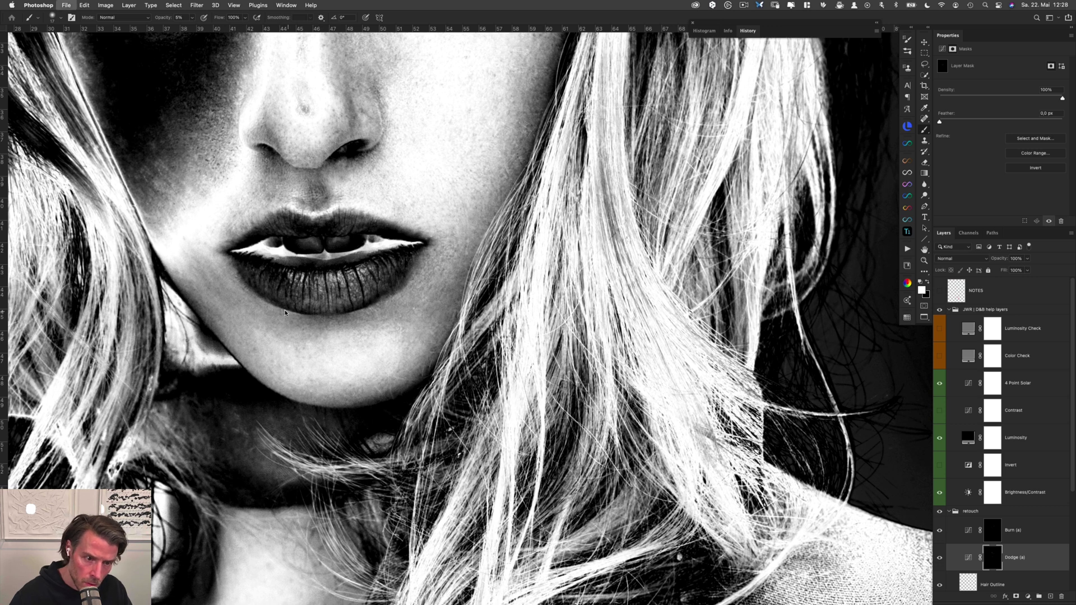
key(alt+bracketright)
key(alt+bracketleft)
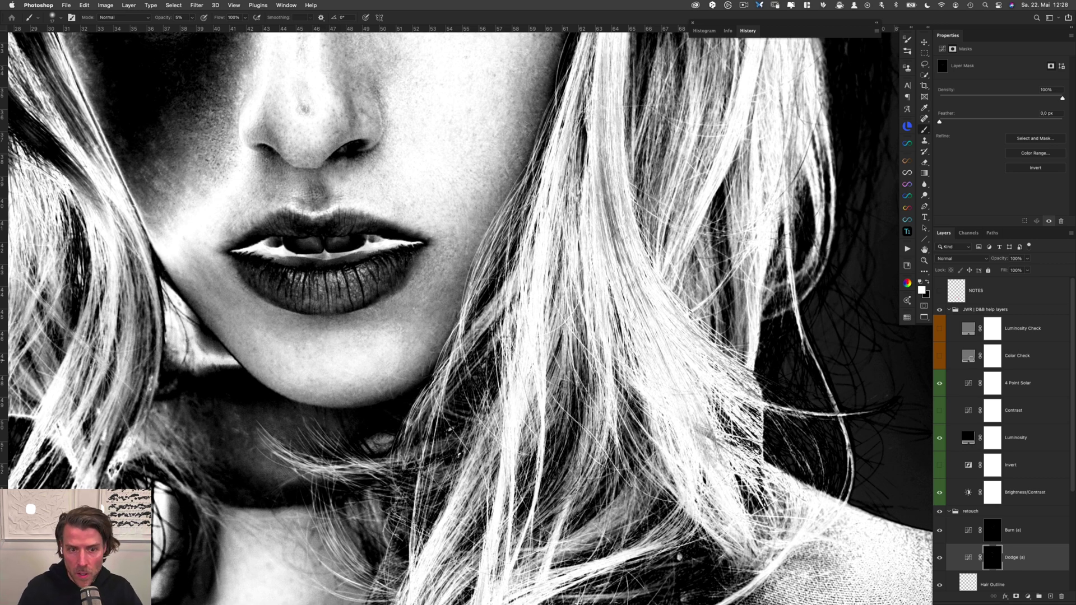
Hide the D&B help layers and compare the portrait with and without the Burn and Dodge layers around the model's left mouth corner
click(939, 309)
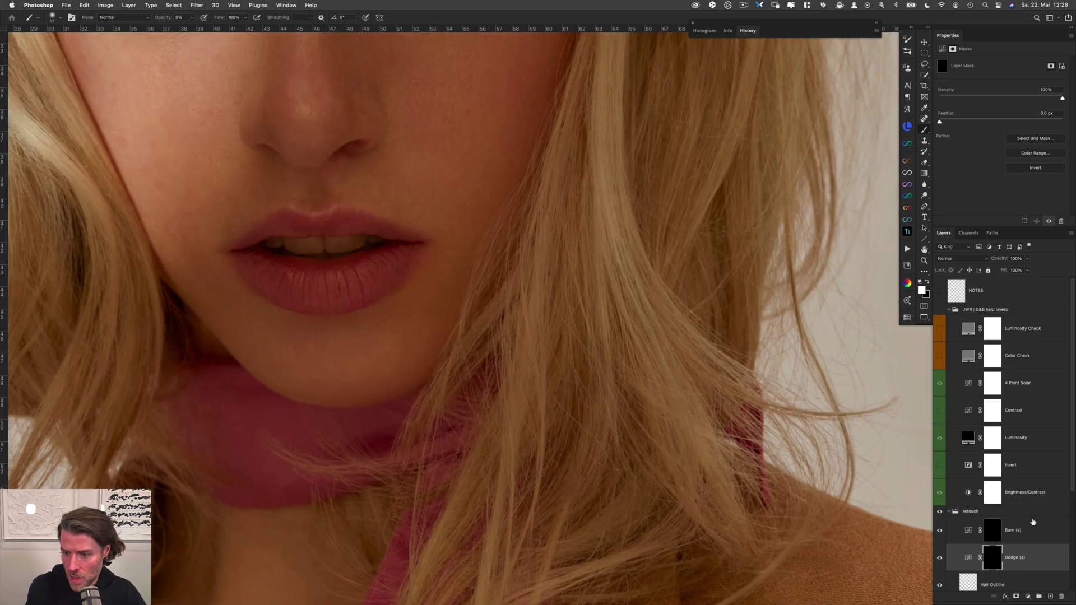
shift+click(1033, 527)
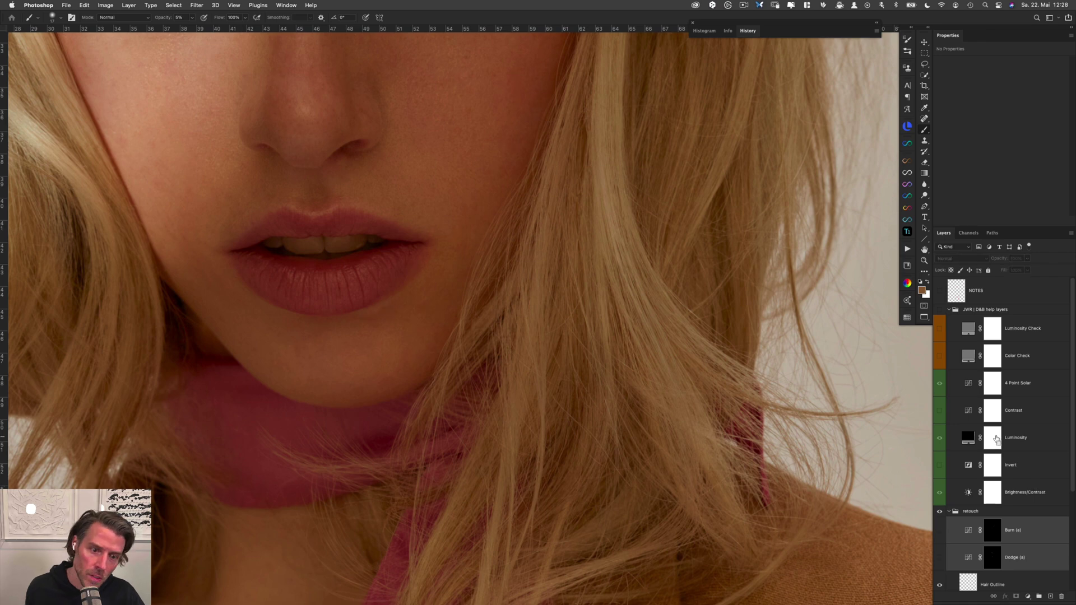
key(super+comma)
key(super+comma)
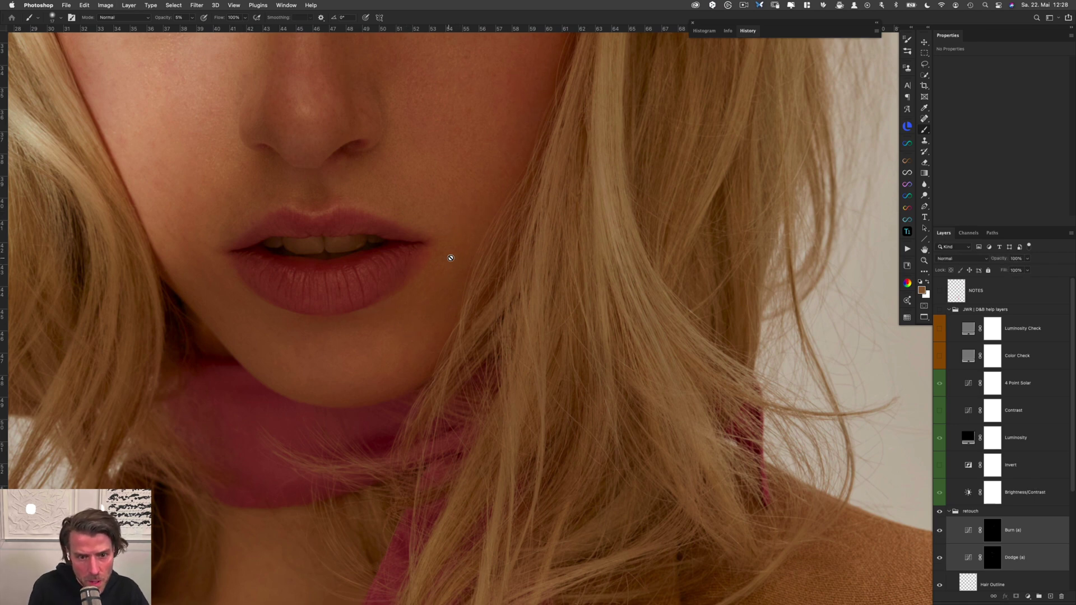
scroll(451, 258, up, 2)
scroll(445, 300, up, 3)
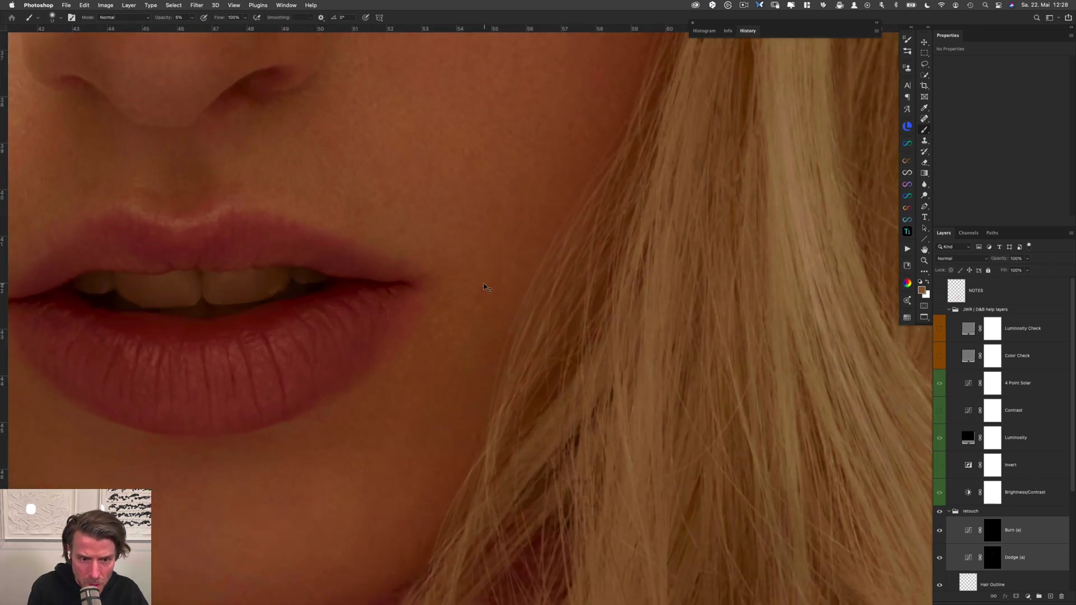
Paint out the dodge strokes below the model's left mouth corner with black at 100% opacity on the Dodge mask, and reset the brush to 5%
alt+click(993, 529)
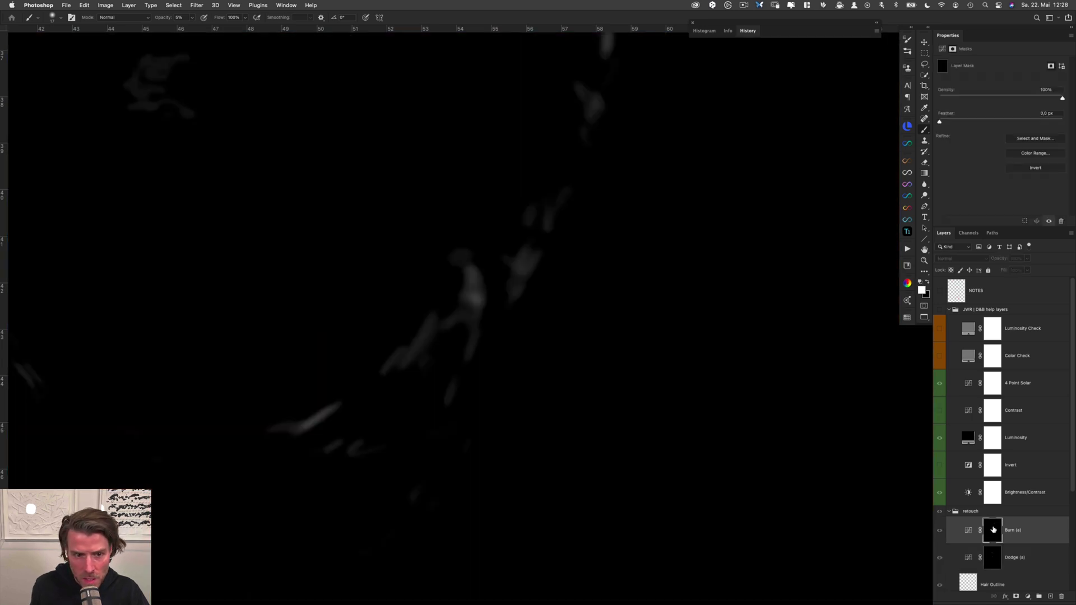
alt+click(993, 529)
alt+click(991, 560)
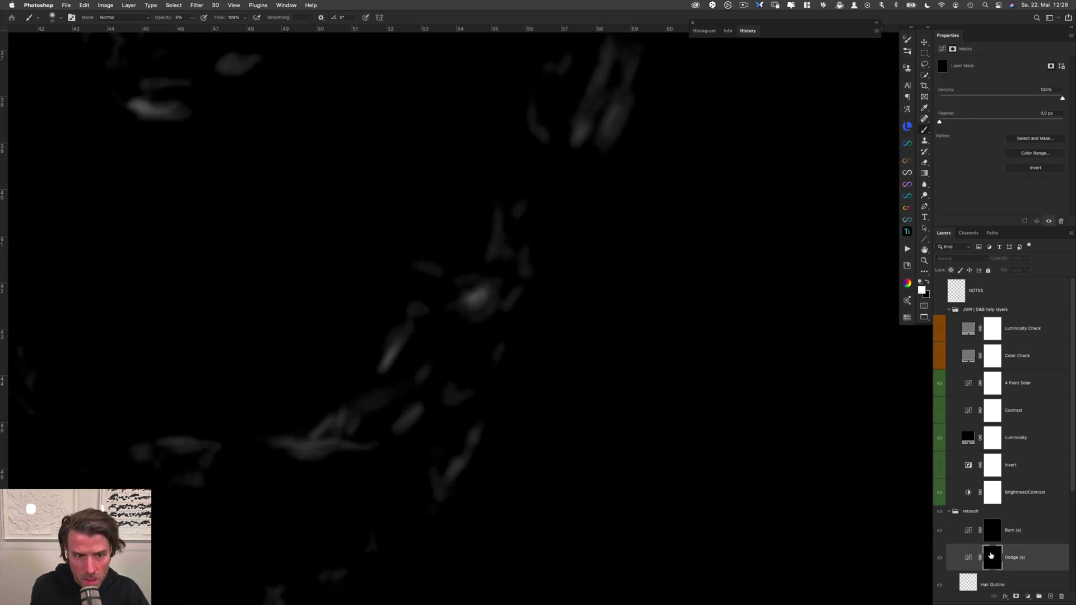
key(0)
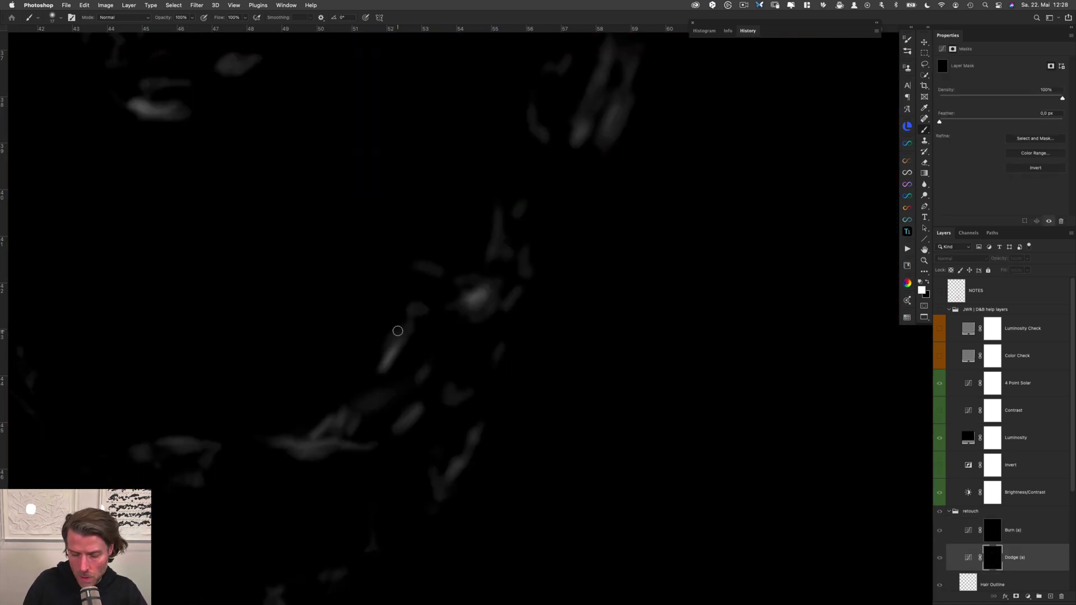
ctrl+alt+drag(387, 336, 401, 341)
key(x)
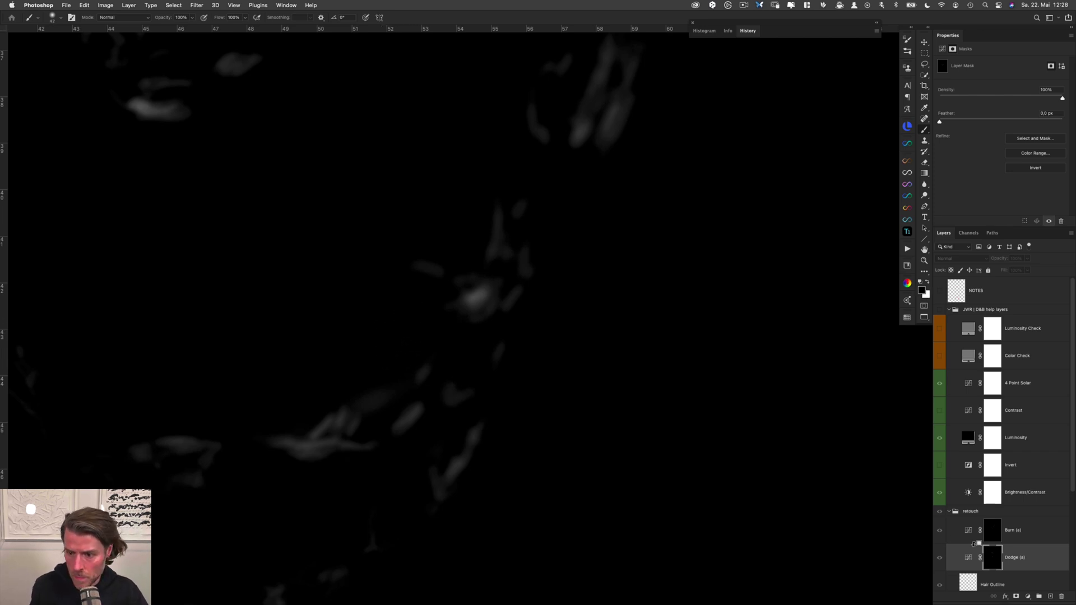
alt+click(987, 555)
key(0)
key(5)
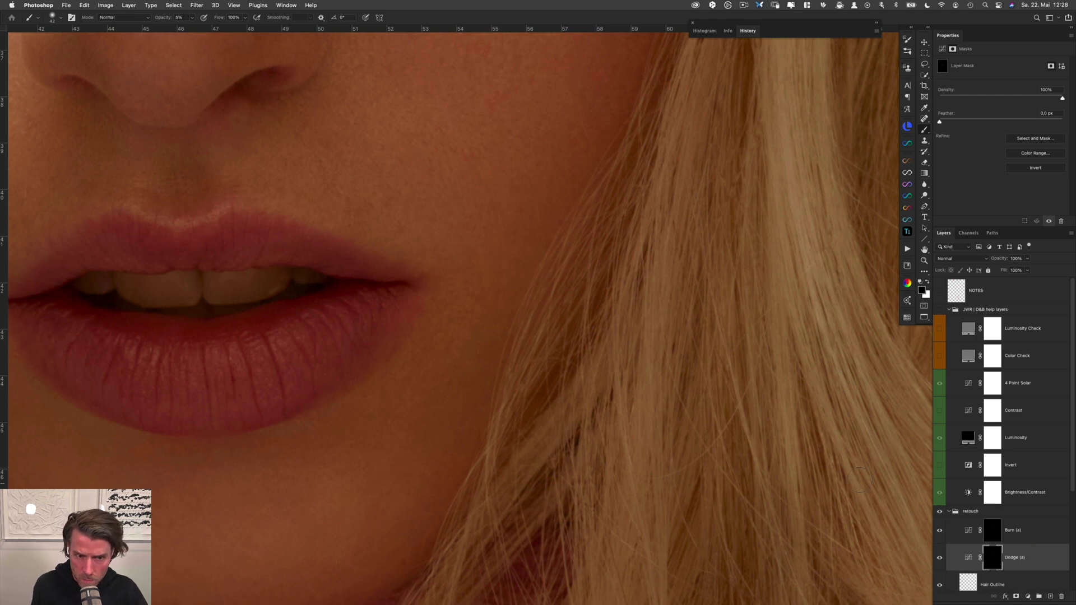
Show the D&B help layers over the whole face and set the Brightness/Contrast help layer to brightness -28 and contrast -5
drag(515, 438, 711, 233)
drag(612, 335, 601, 434)
mouse_move(584, 347)
super+mouse_down()
mouse_move(538, 365)
mouse_move(533, 426)
super+mouse_up()
drag(590, 318, 574, 397)
drag(627, 341, 612, 375)
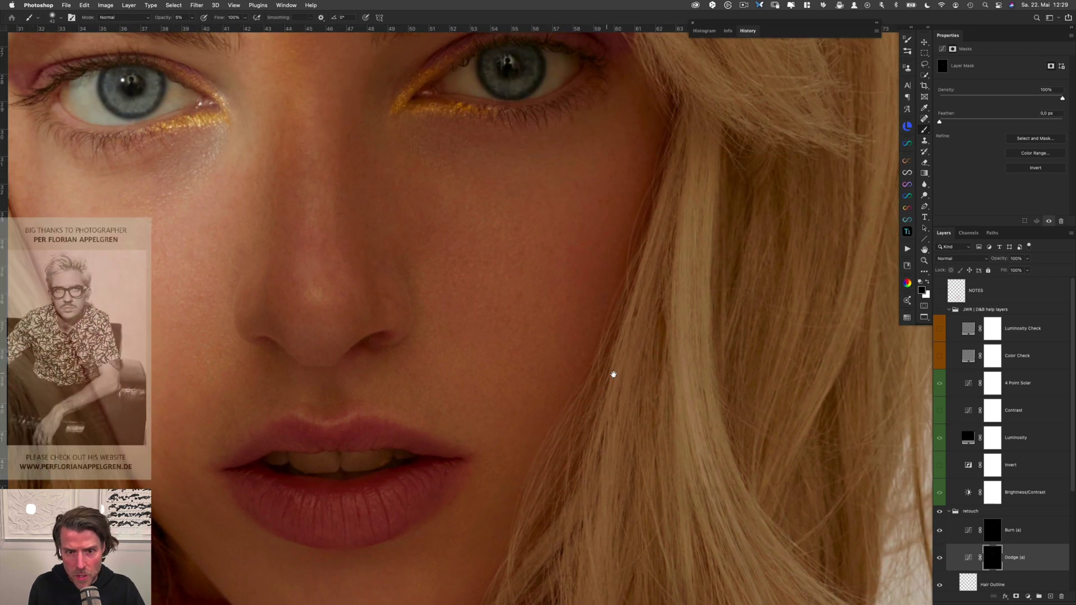
mouse_move(530, 393)
mouse_down()
mouse_move(646, 365)
mouse_move(599, 380)
mouse_move(605, 402)
mouse_move(616, 387)
mouse_up()
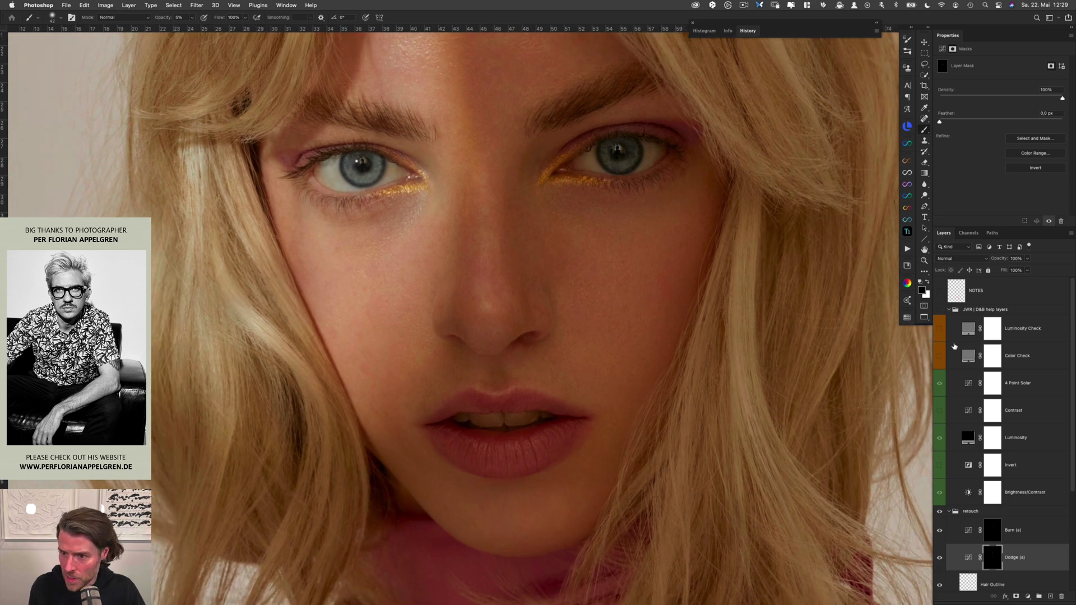
click(940, 309)
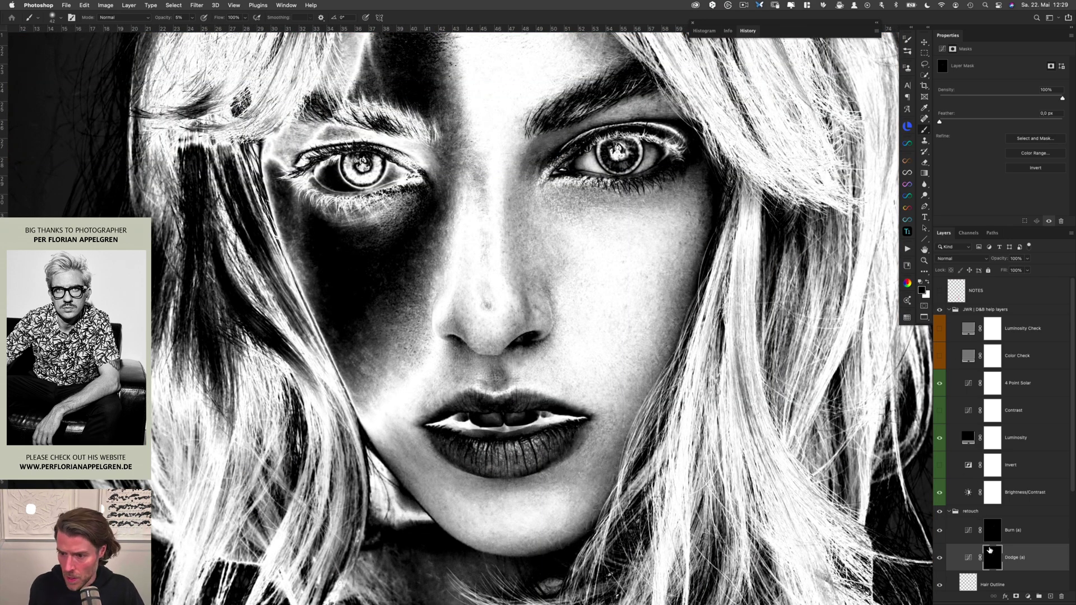
click(1021, 496)
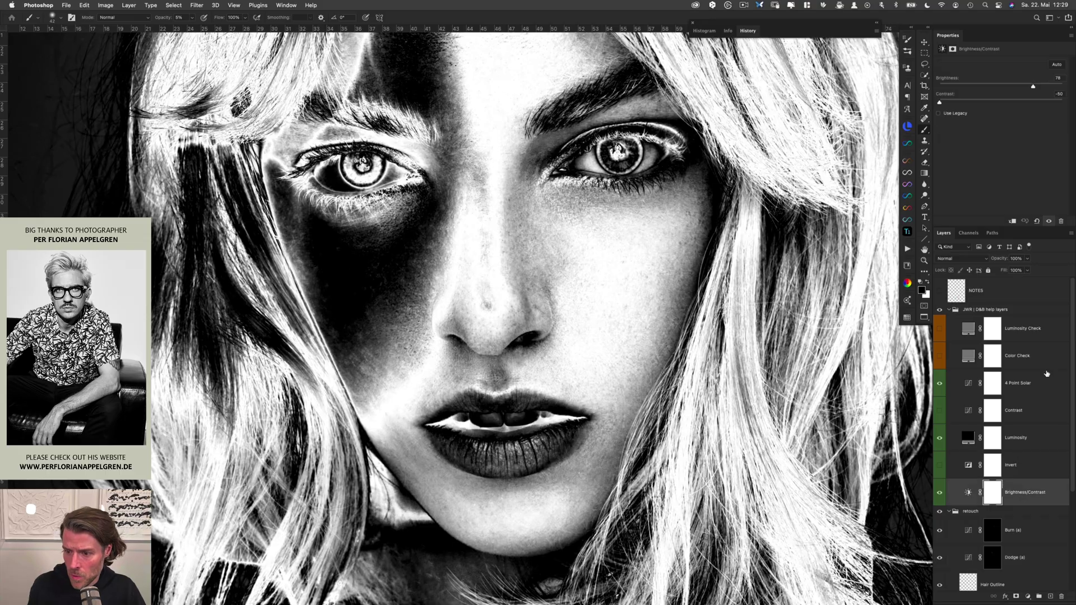
drag(1035, 88, 996, 102)
click(983, 102)
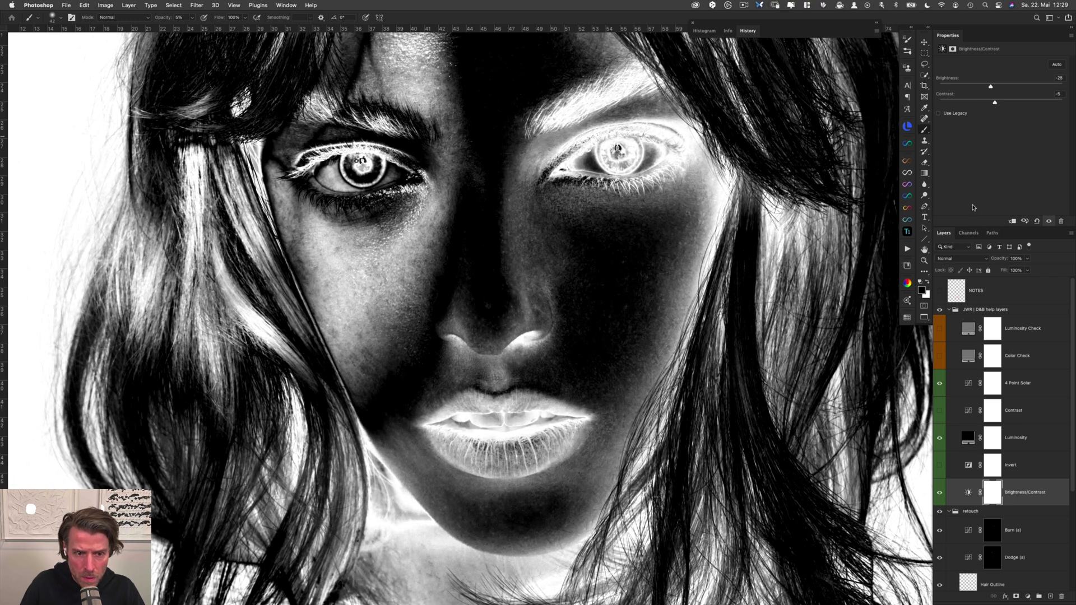
Even out spots below the model's right eye by painting white at 5% opacity on the Dodge and Burn masks
click(992, 557)
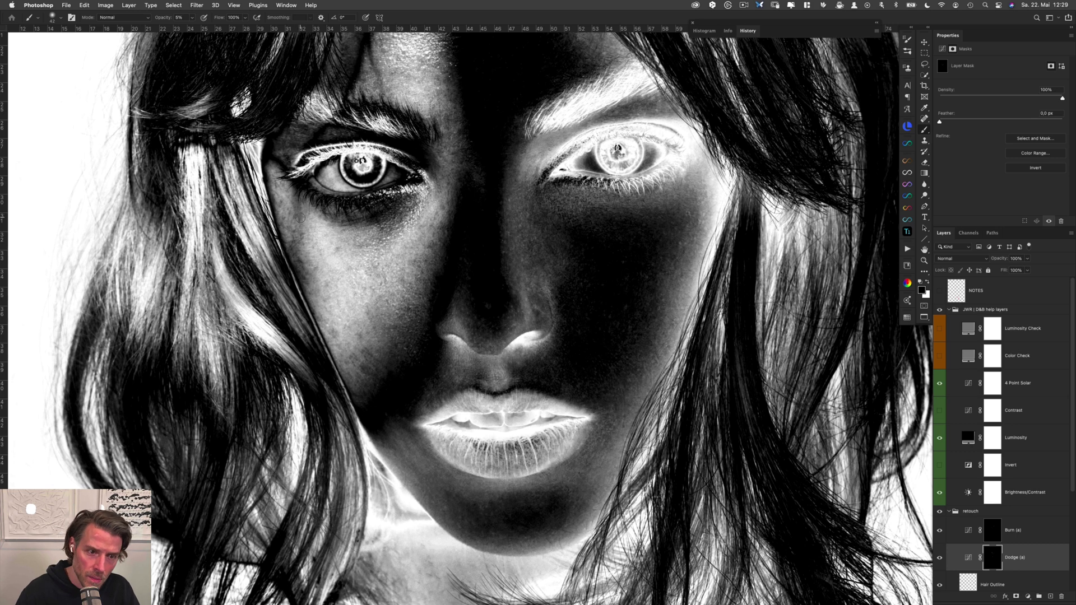
drag(300, 220, 291, 218)
key(x)
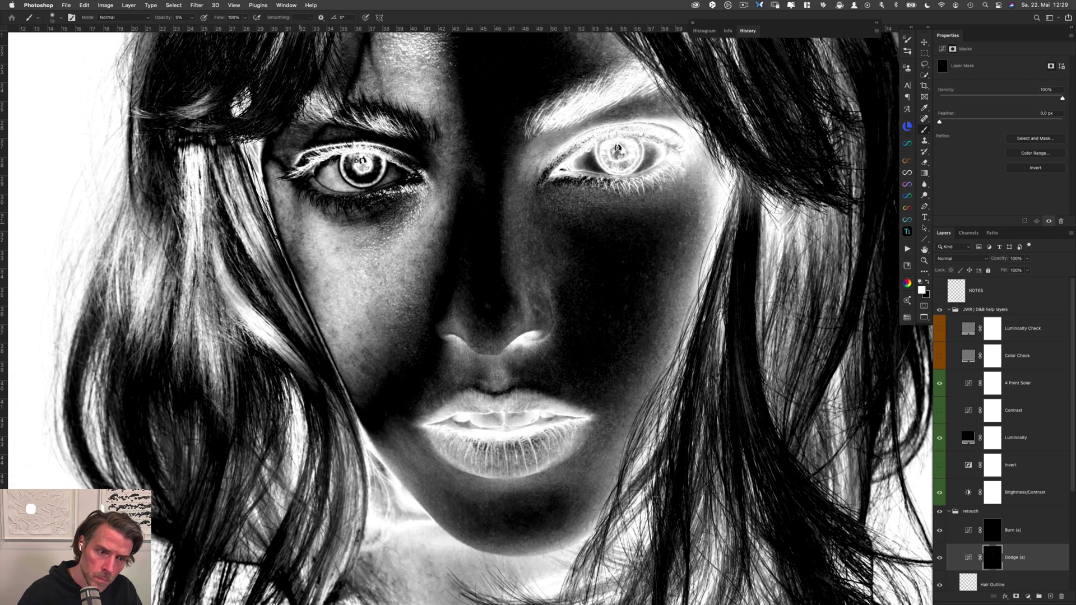
key(alt+bracketright)
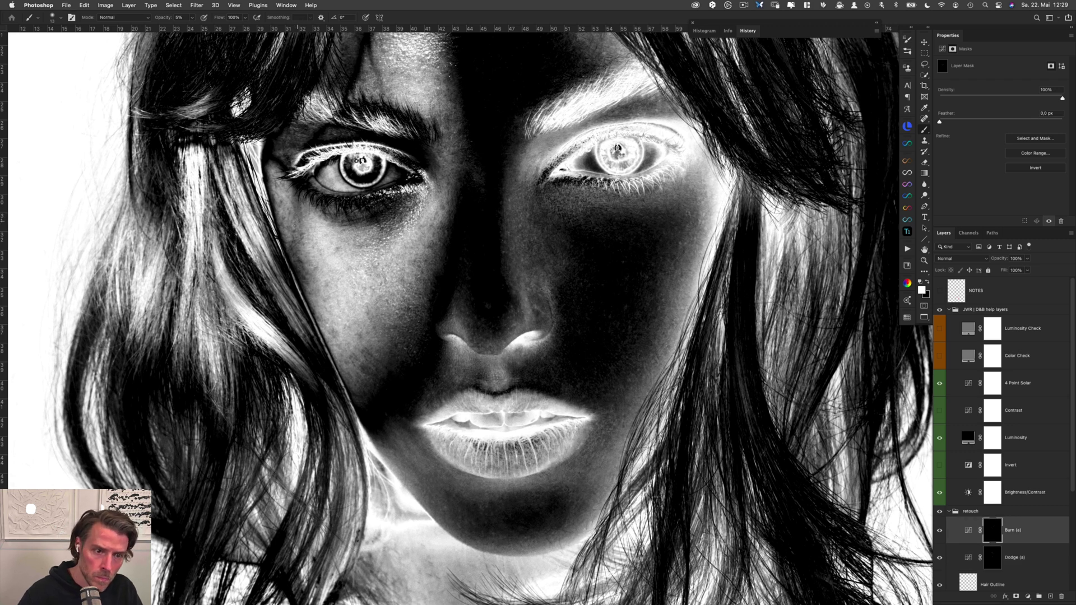
key(alt+bracketleft)
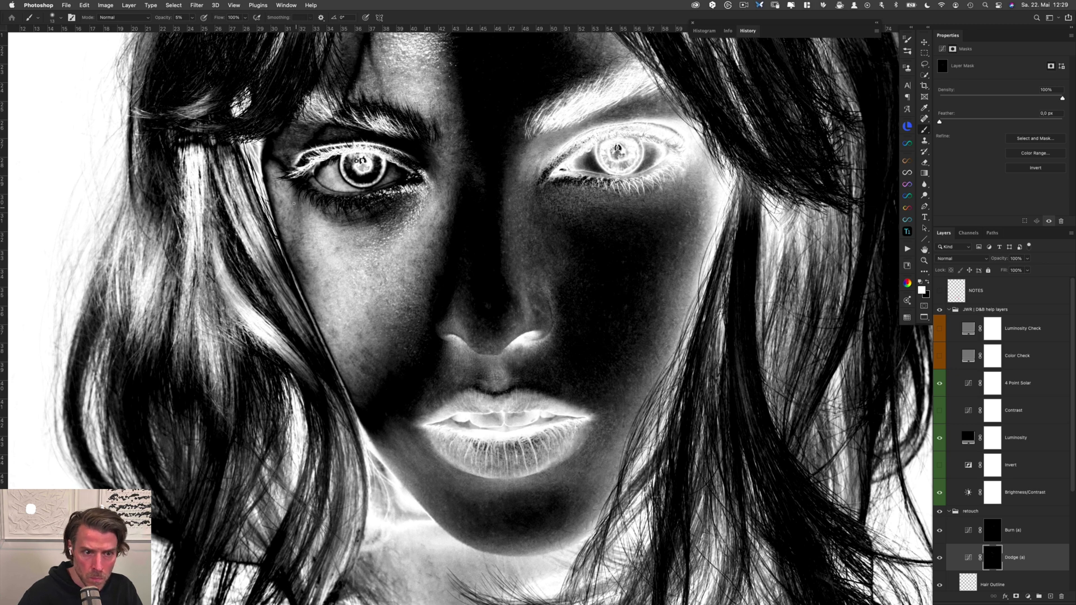
key(bracketright)
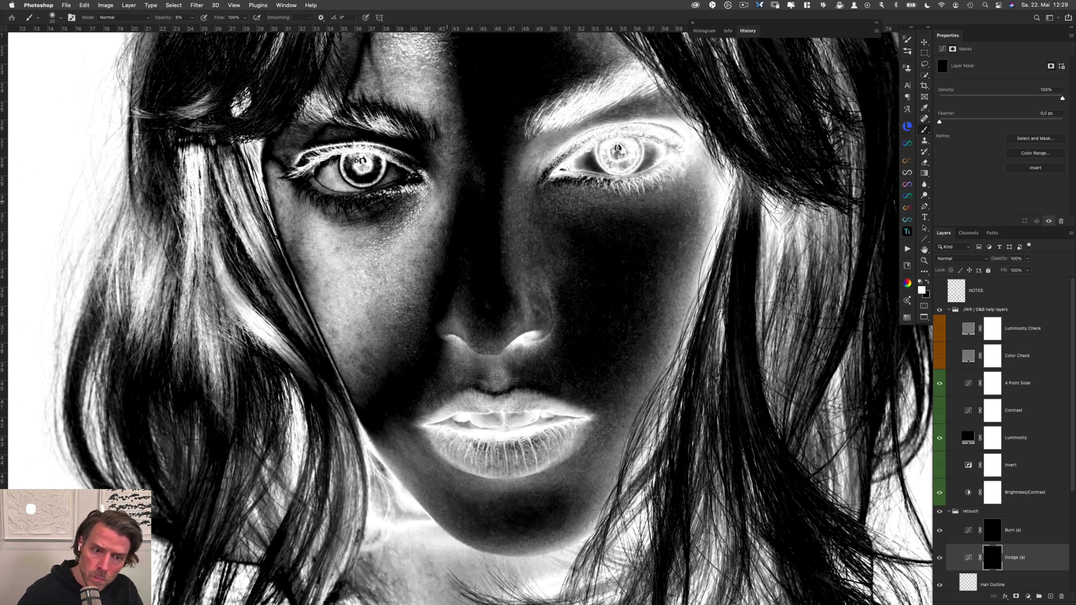
drag(434, 211, 429, 211)
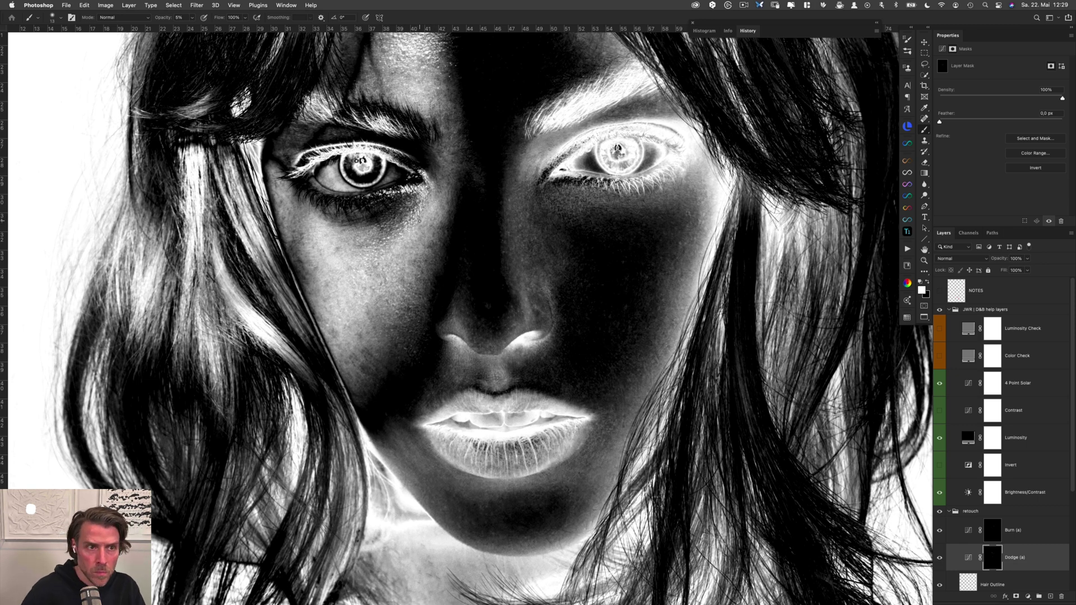
Set the brush opacity to 10% and smooth the patches on the model's upper right cheek on the Dodge and Burn masks
key(shift+0)
key(shift+1)
key(0)
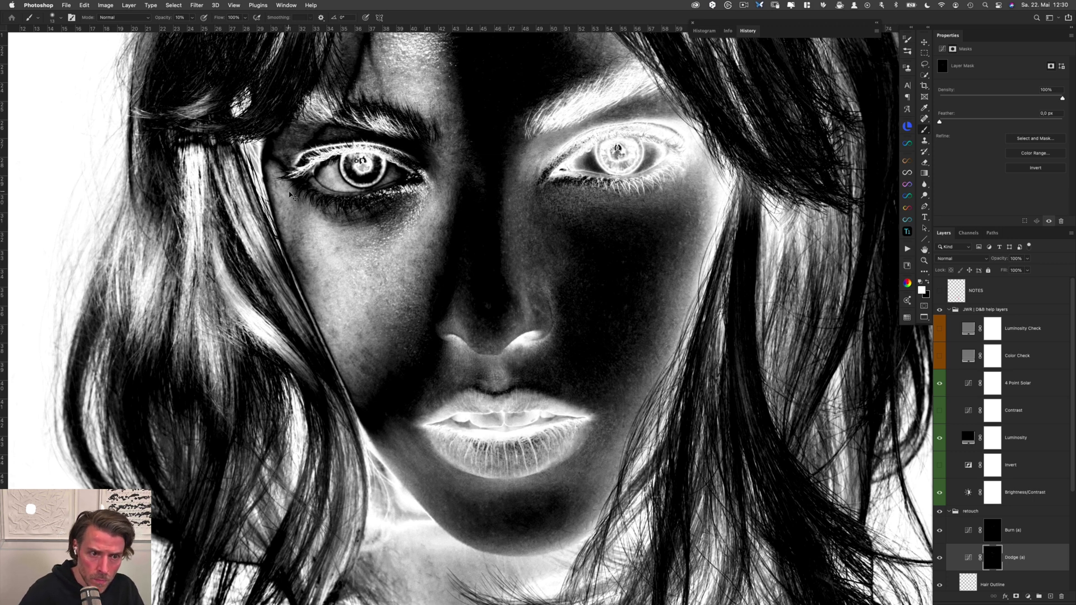
key(alt+bracketright)
key(alt+bracketleft)
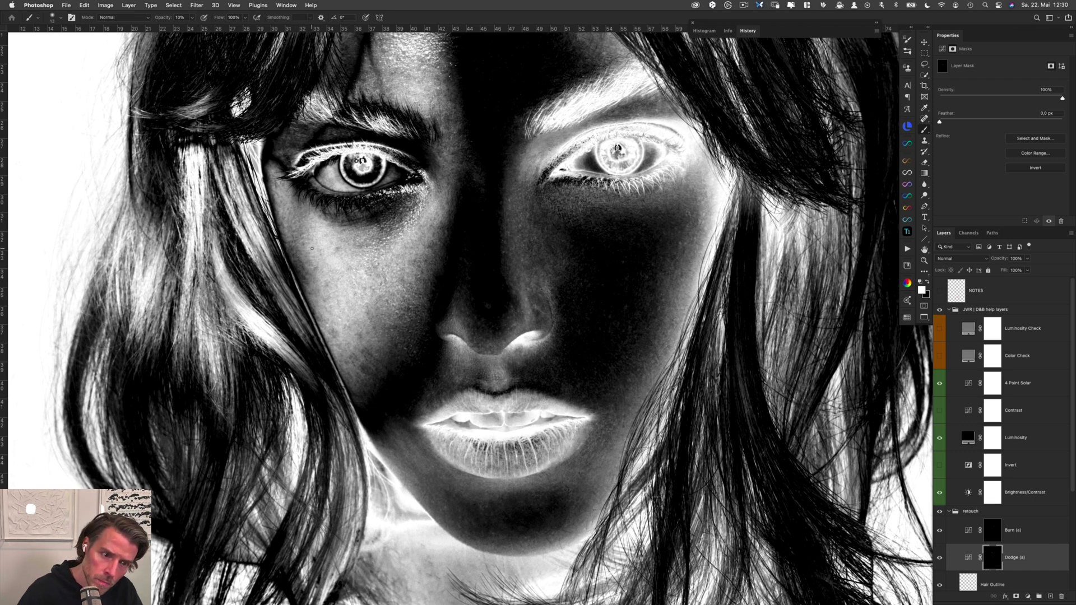
key(alt+bracketright)
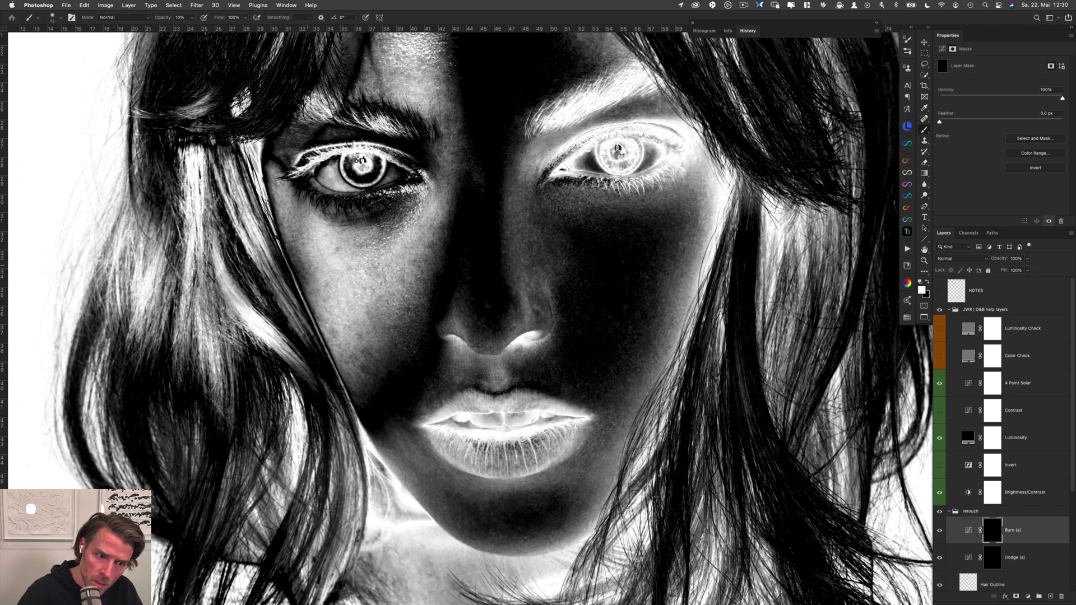
key(alt+bracketleft)
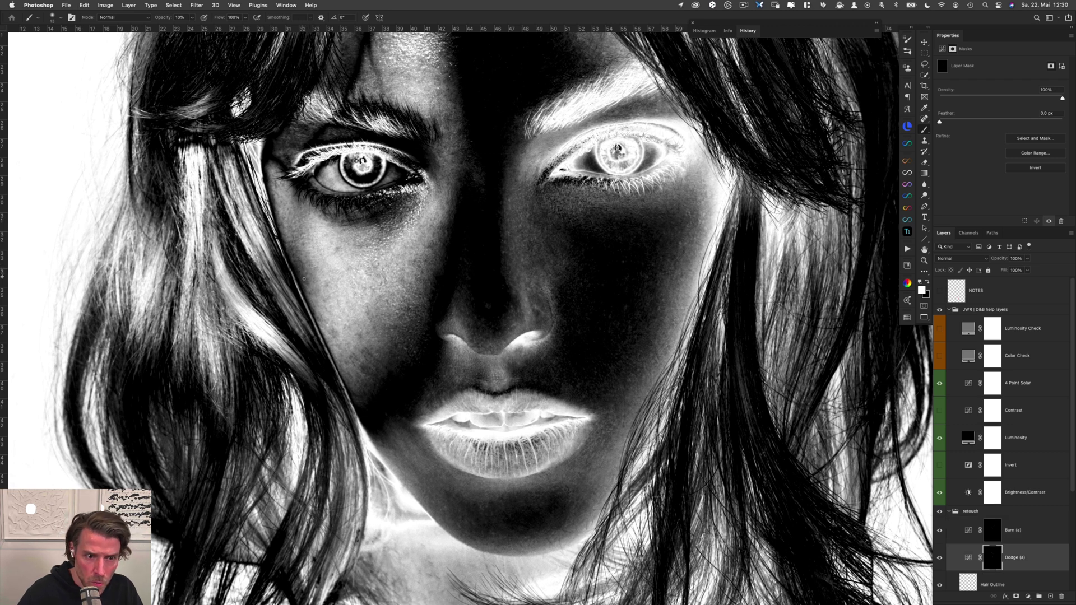
key(alt+bracketright)
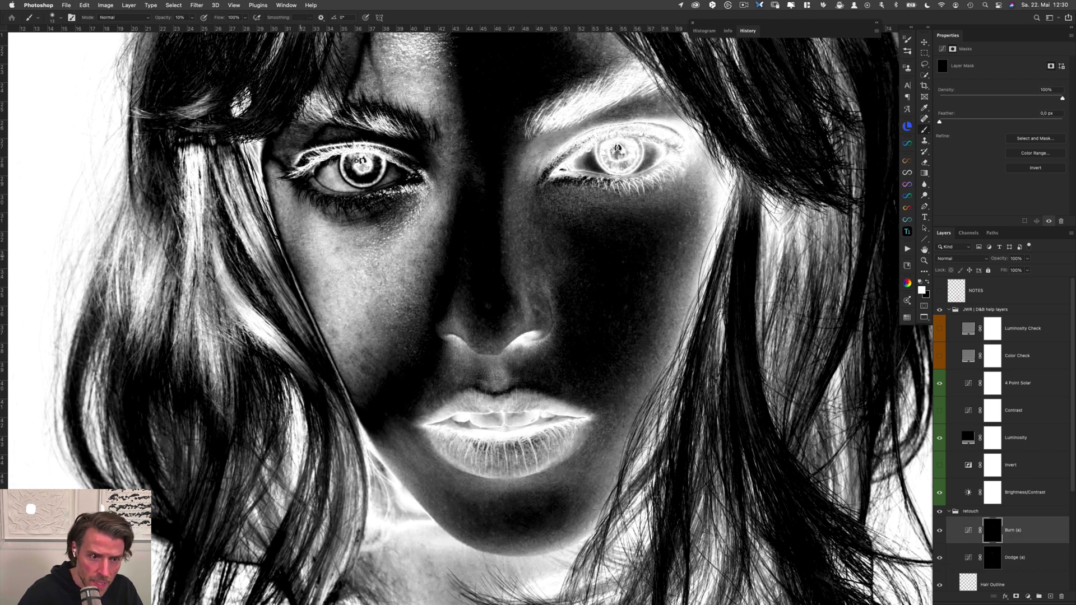
key(alt+bracketleft)
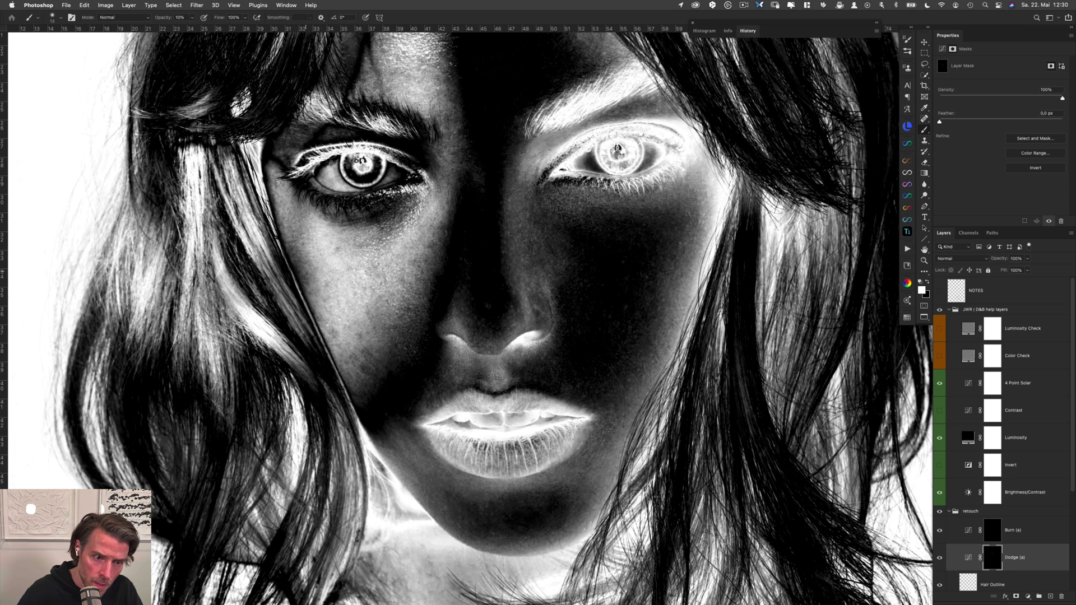
drag(313, 272, 316, 272)
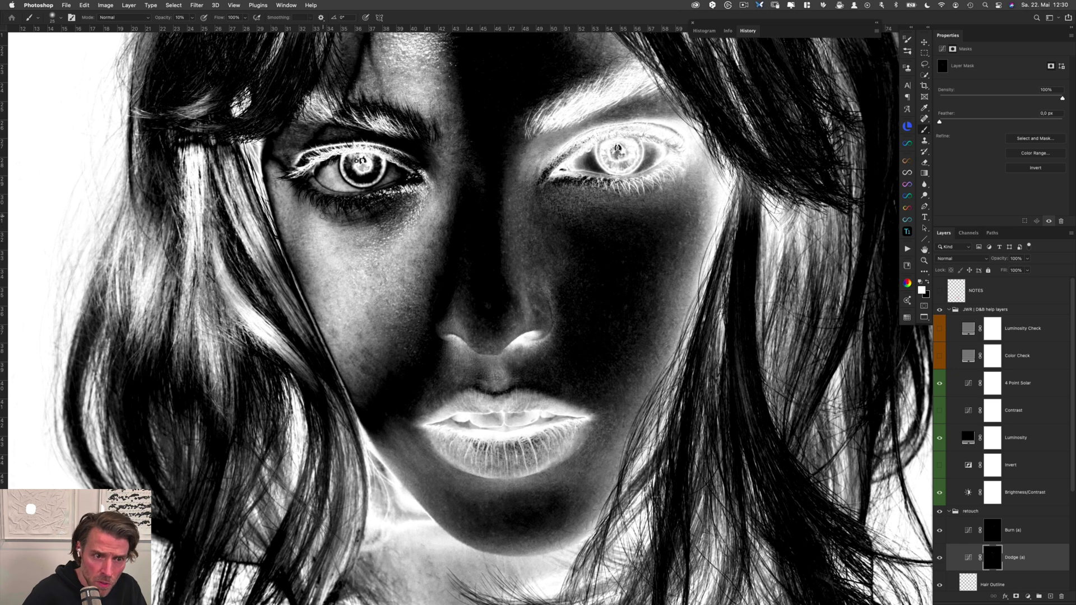
drag(344, 227, 334, 224)
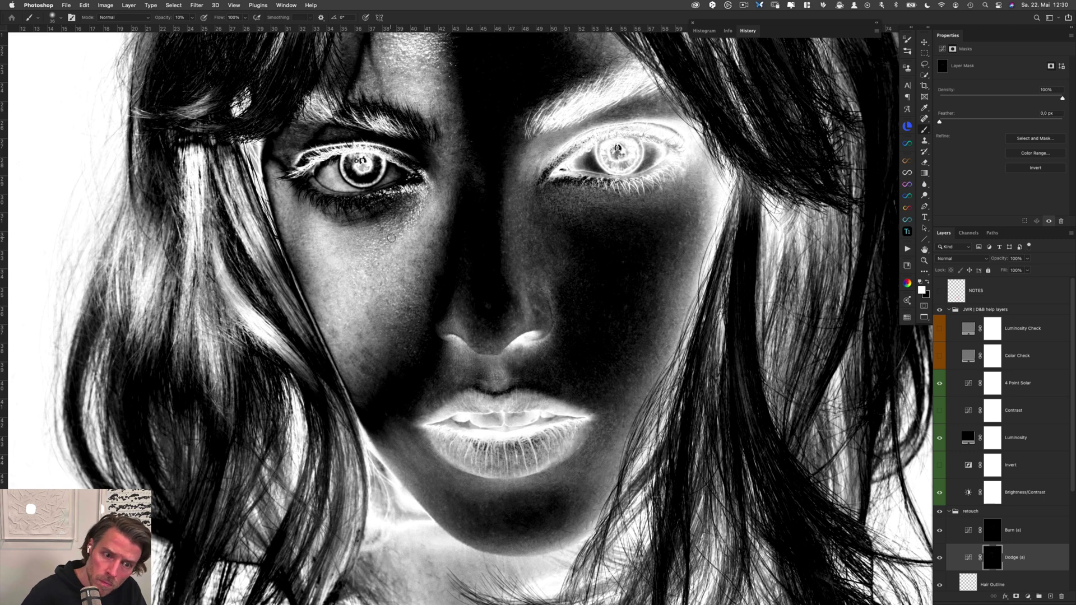
Even out the skin between the model's right inner eye corner and the side of the nose on the Burn and Dodge masks
key(alt+bracketright)
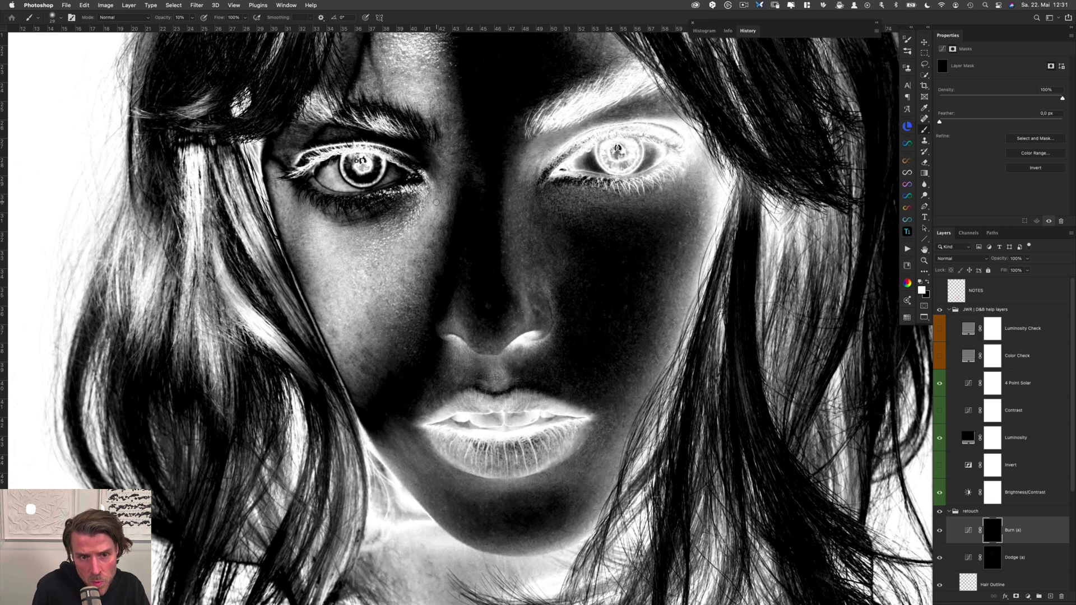
drag(438, 207, 436, 207)
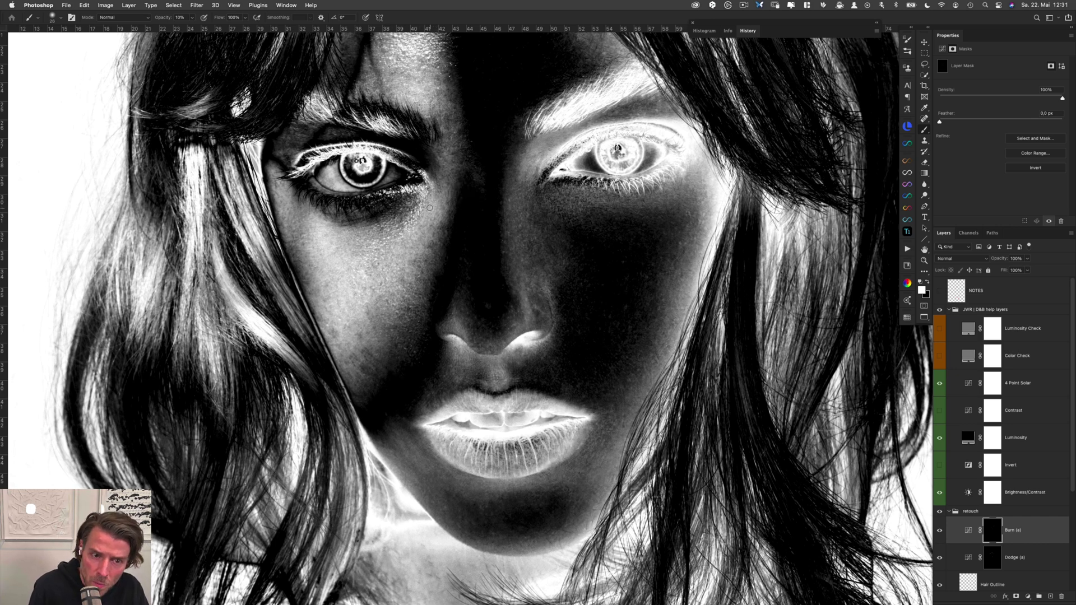
key(alt+bracketleft)
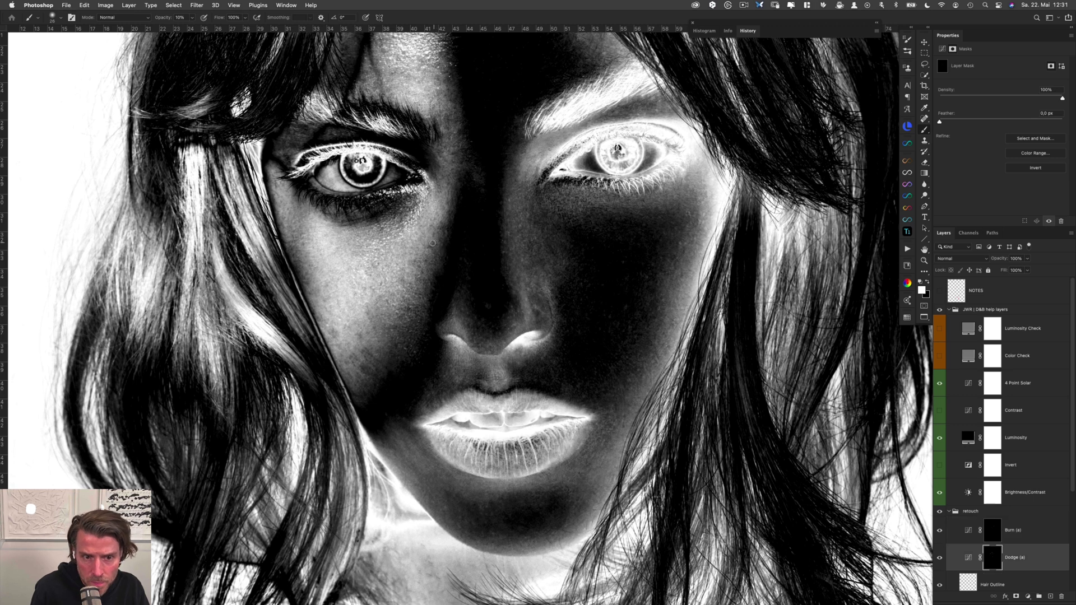
drag(433, 243, 430, 242)
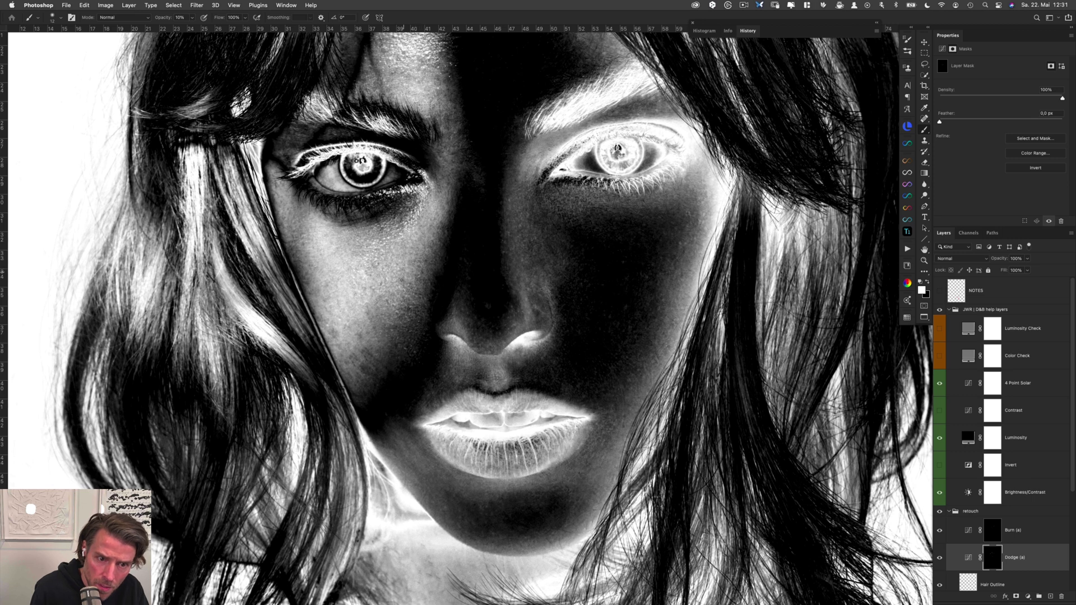
drag(402, 280, 409, 280)
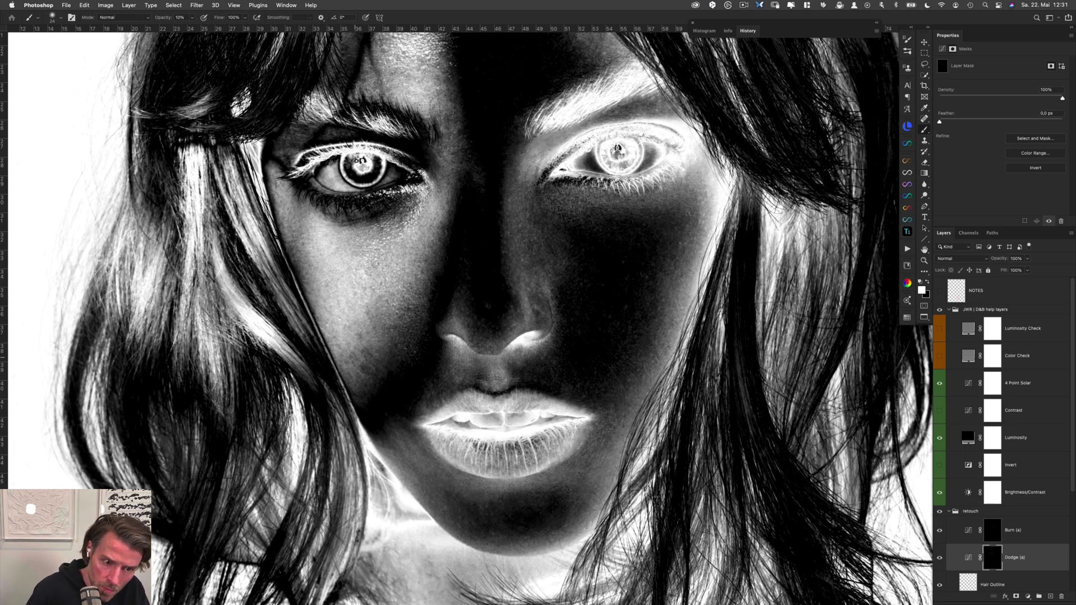
Blend the tonal spots on the model's lower right cheek on the Dodge and Burn masks
drag(360, 337, 357, 336)
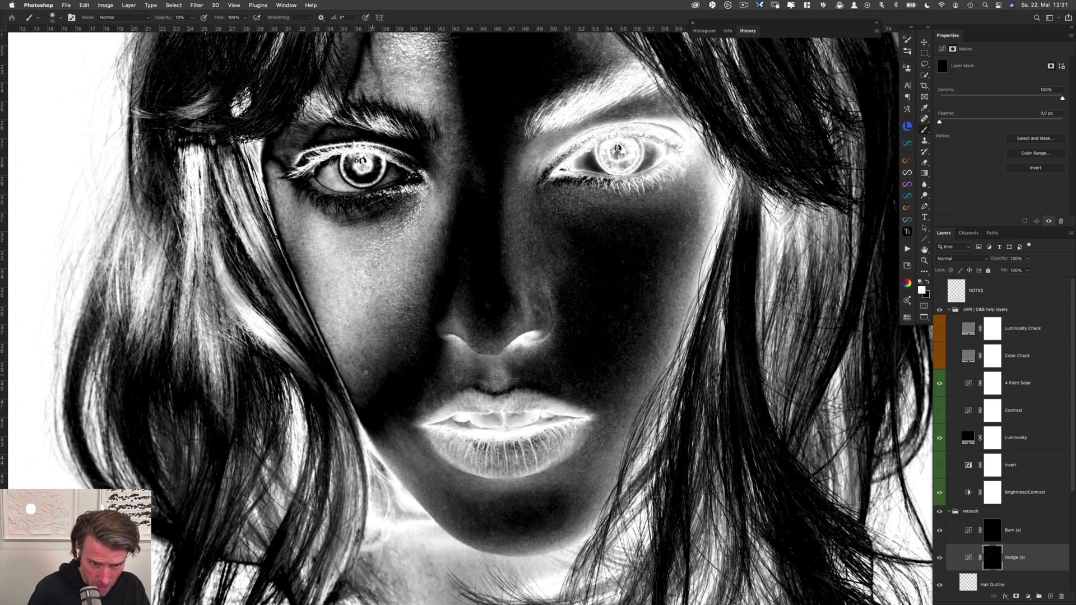
key(alt+bracketright)
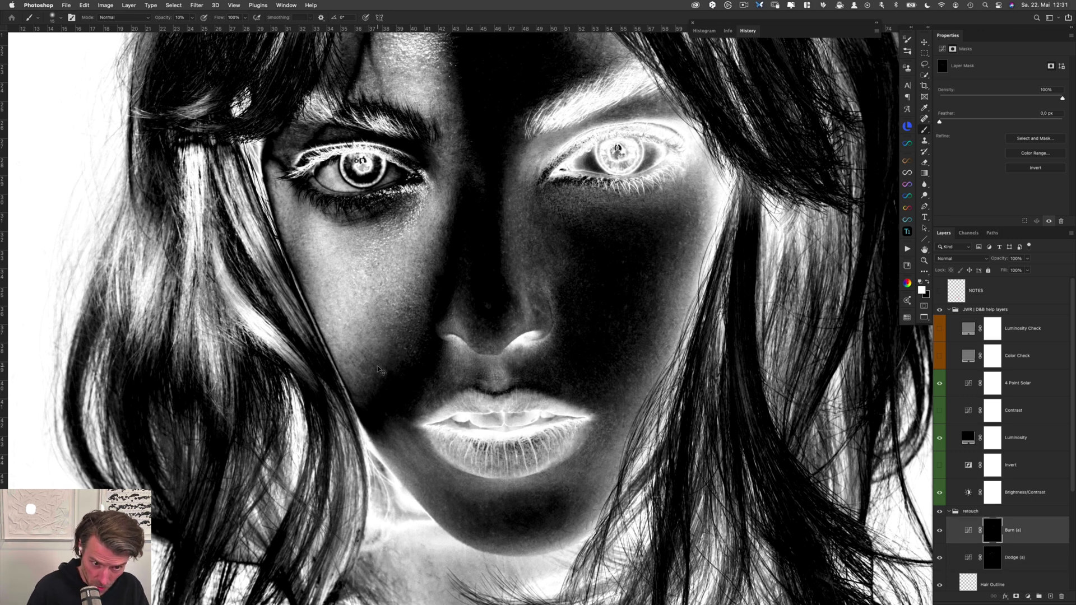
key(alt+bracketleft)
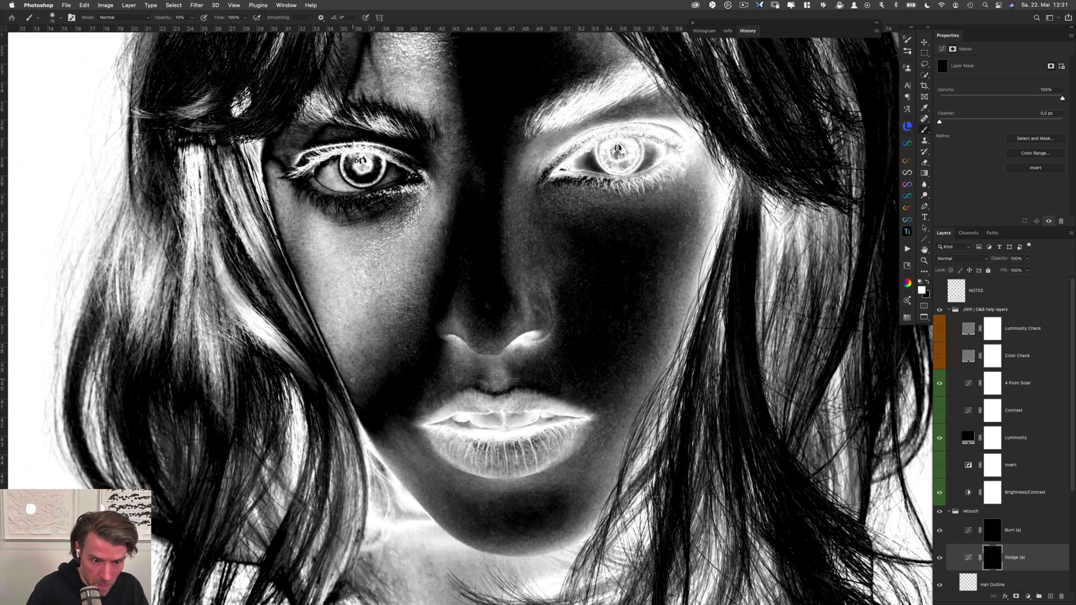
drag(398, 330, 401, 331)
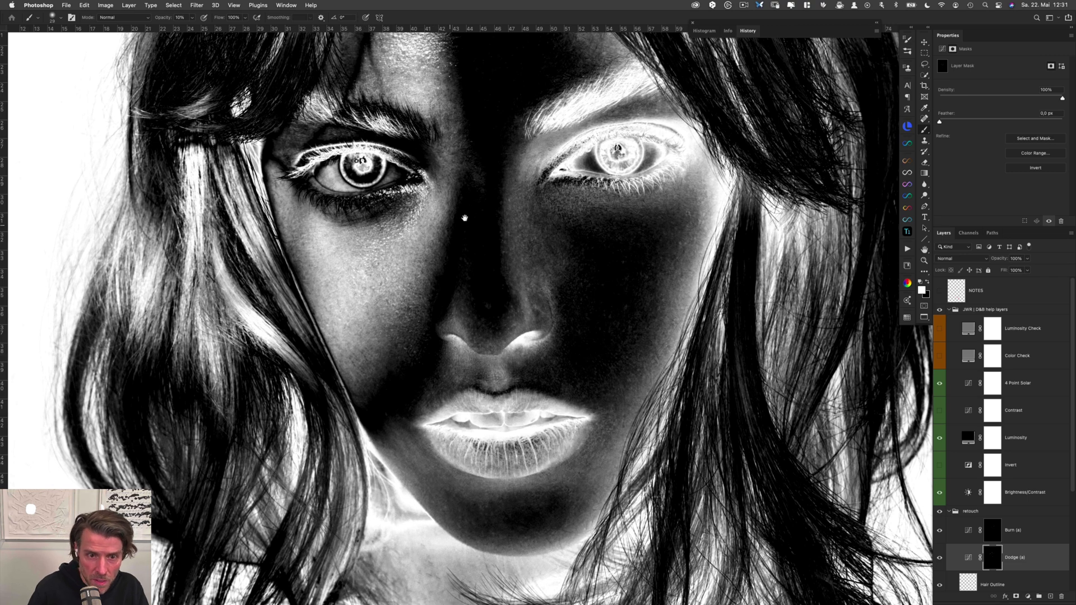
Lighten the dark patches on the forehead above the model's right eyebrow on the Dodge mask
scroll(465, 218, up, 5)
drag(382, 217, 374, 217)
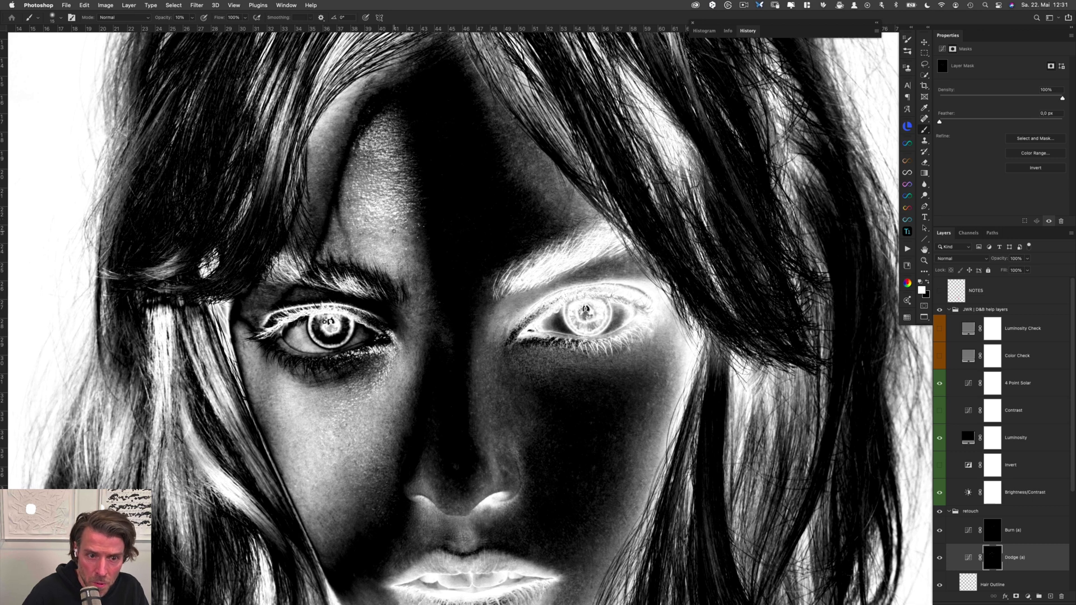
drag(385, 242, 391, 242)
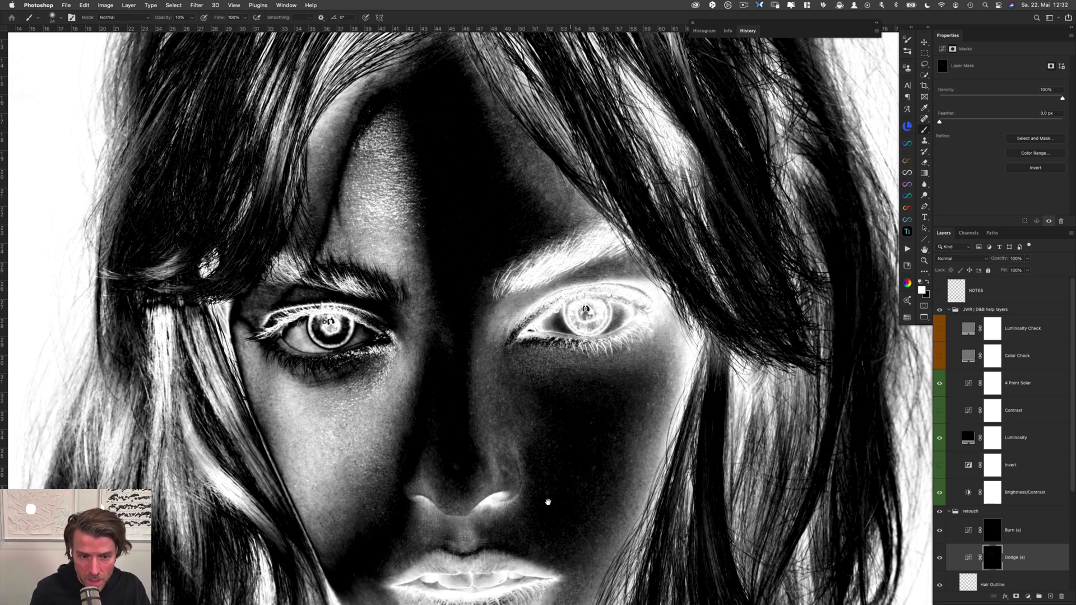
Raise the brightness and readjust the contrast of the Brightness/Contrast help layer to bring out the shadowed skin of the face
drag(548, 501, 458, 303)
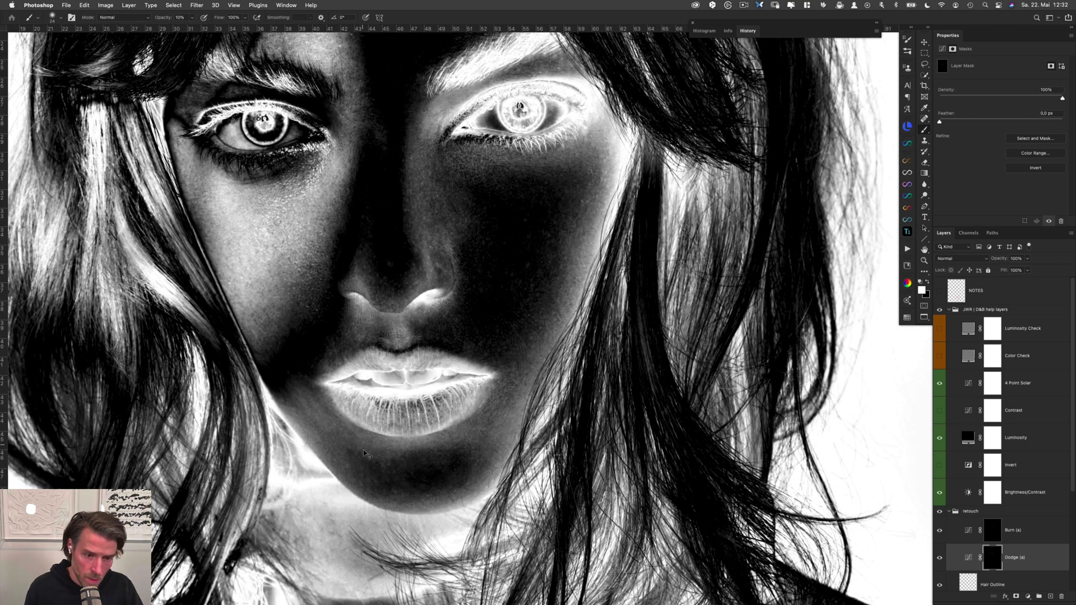
key(alt+bracketright)
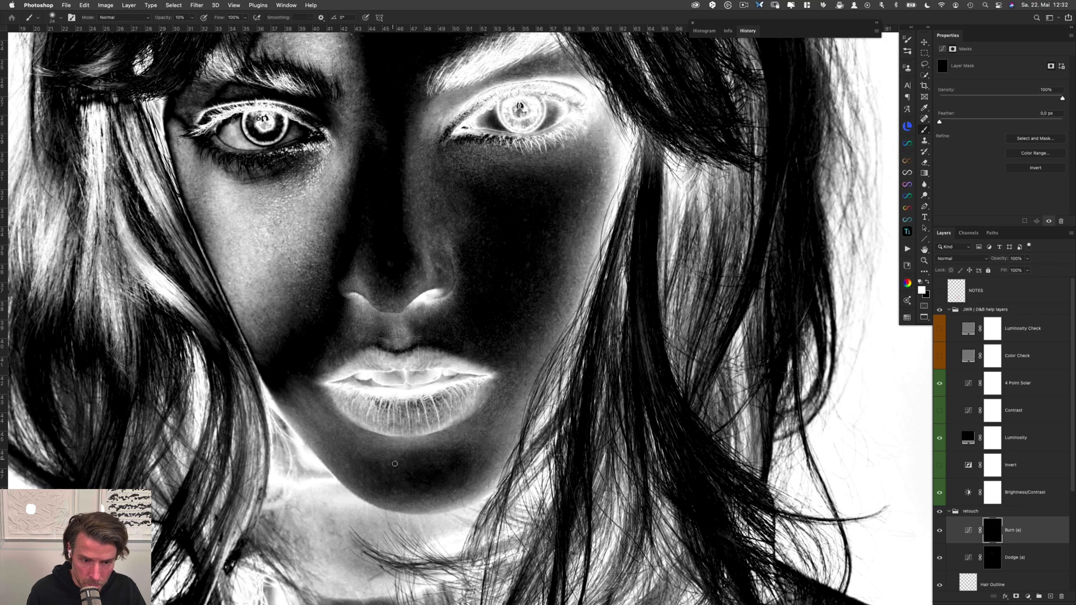
scroll(488, 365, down, 5)
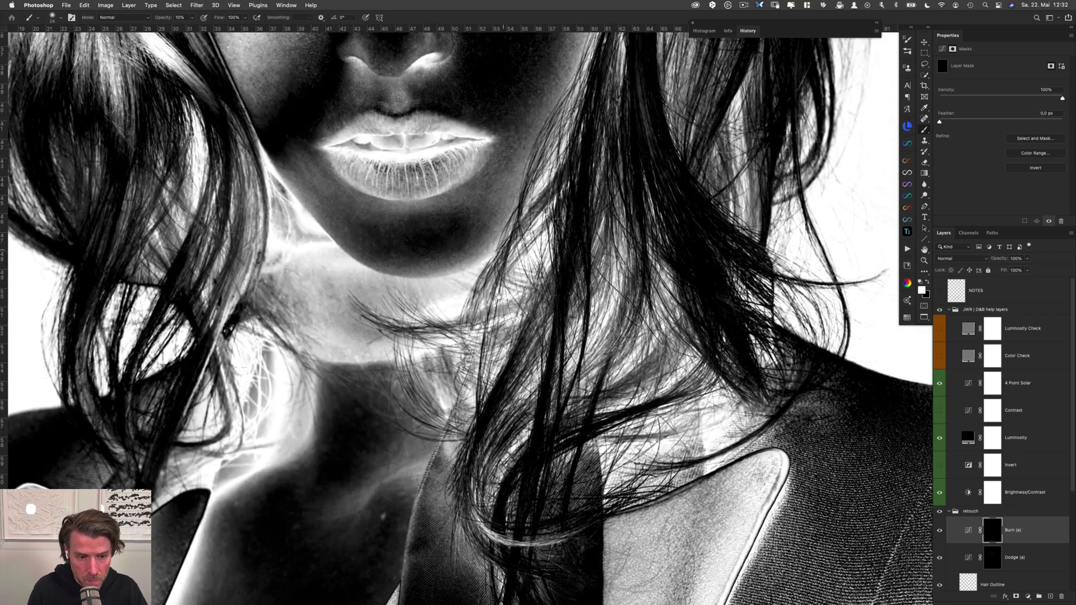
scroll(498, 296, up, 5)
click(1031, 492)
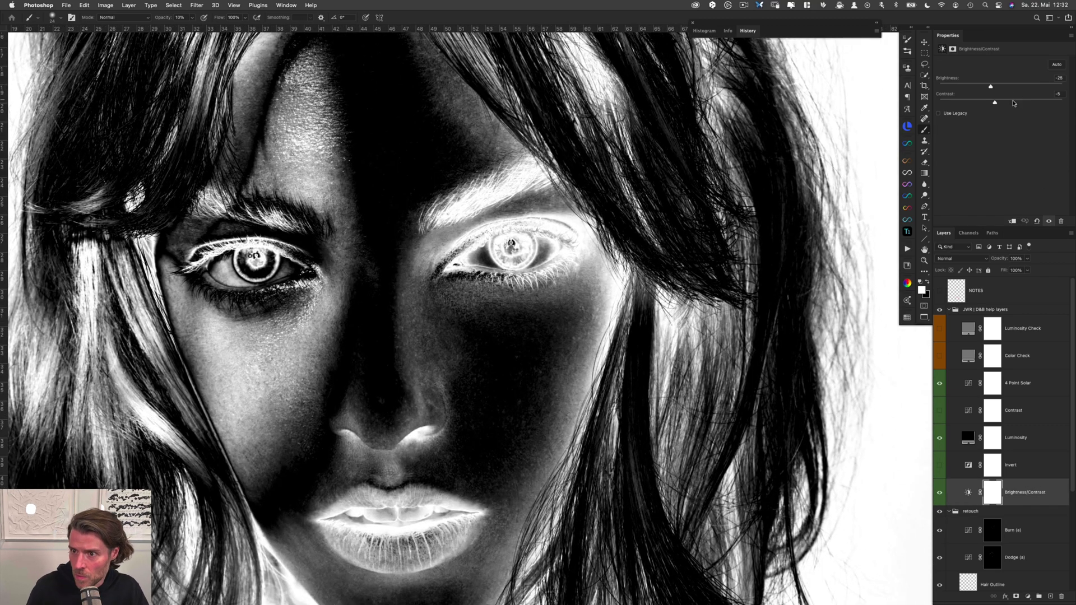
drag(990, 86, 1021, 88)
drag(961, 103, 978, 102)
mouse_move(548, 420)
mouse_down()
mouse_move(555, 232)
mouse_move(556, 274)
mouse_up()
Blend the tonal spots on the skin above the model's upper lip, toward the right mouth corner, on the Dodge and Burn masks
click(989, 561)
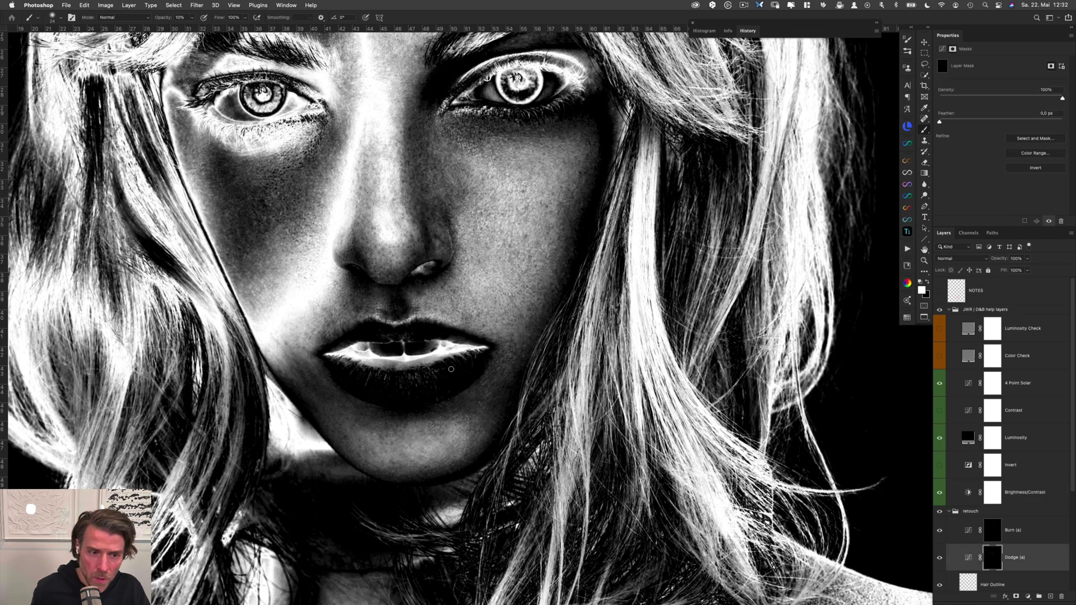
drag(341, 311, 340, 312)
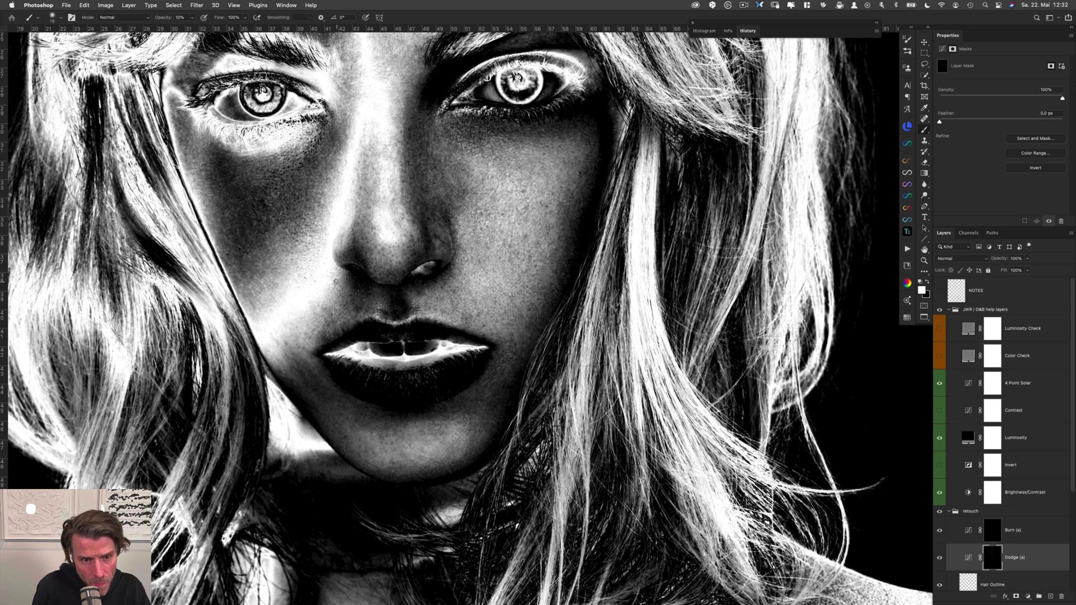
key(alt+bracketright)
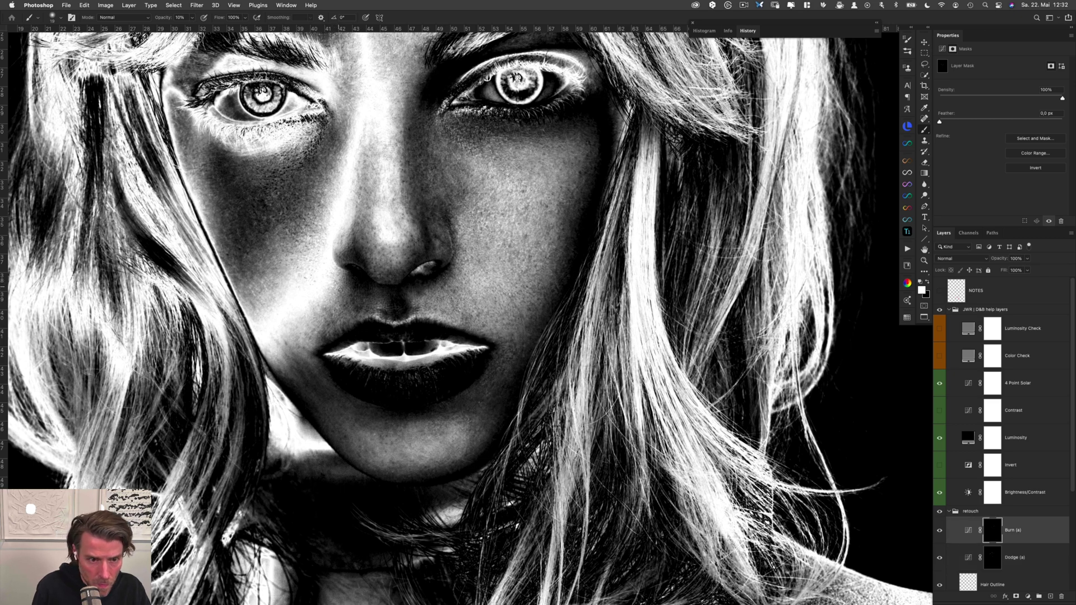
key(alt+bracketleft)
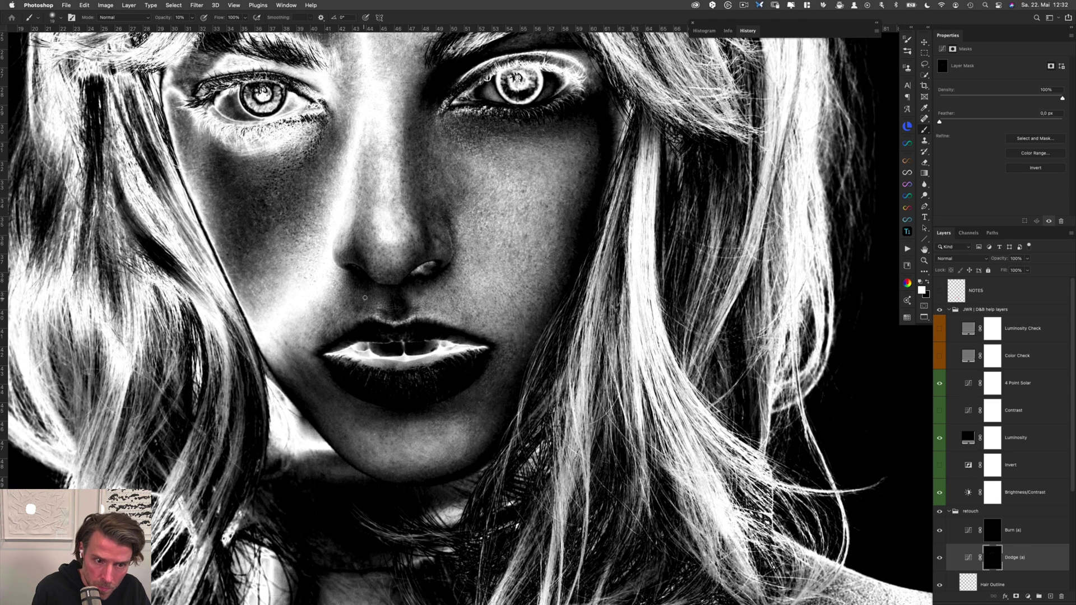
key(alt+bracketright)
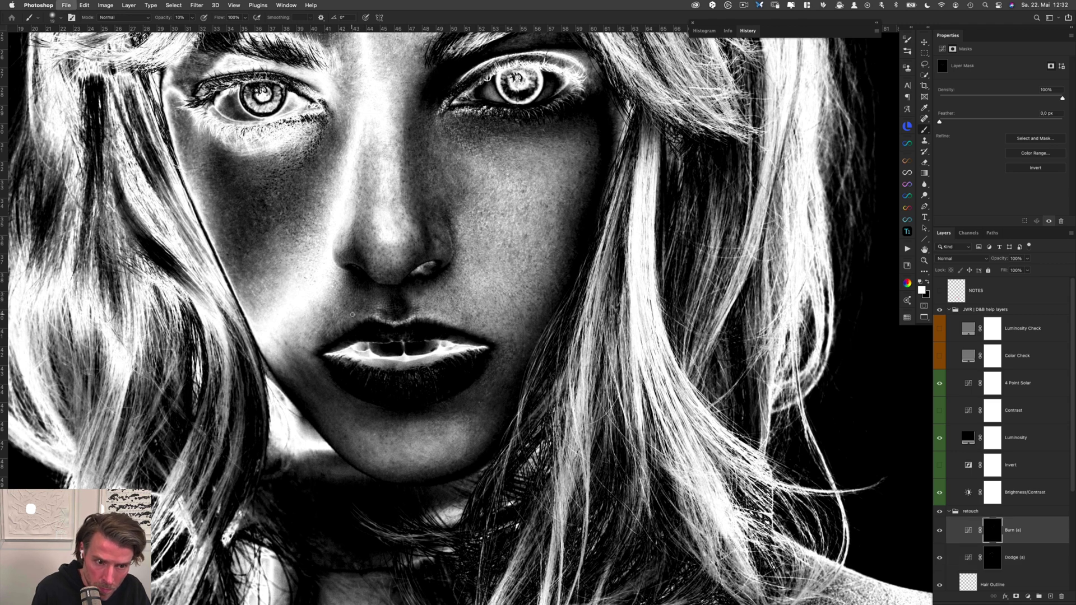
key(alt+bracketleft)
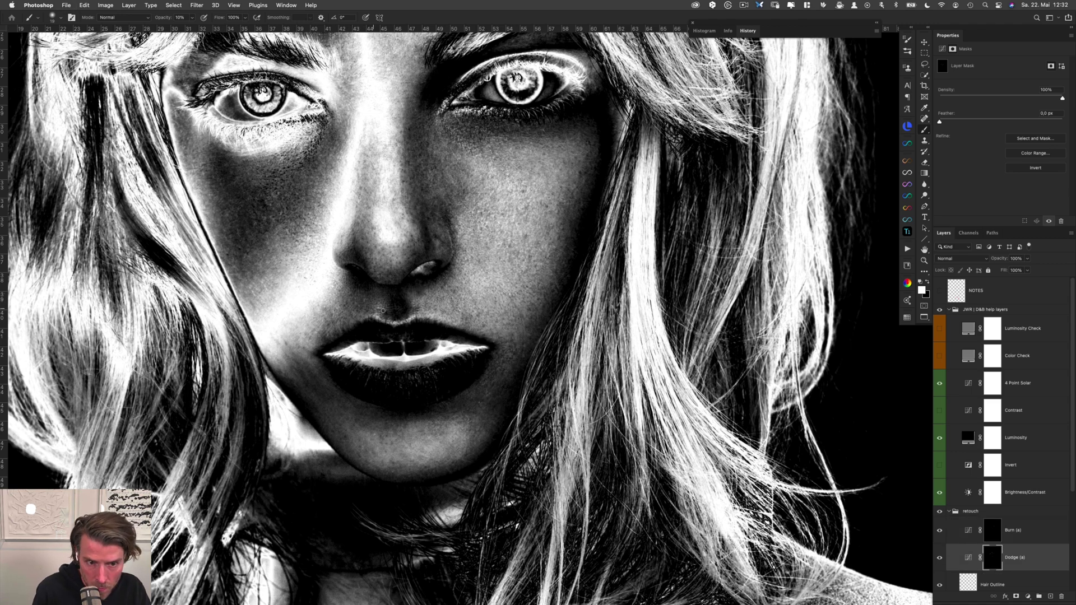
key(alt+bracketright)
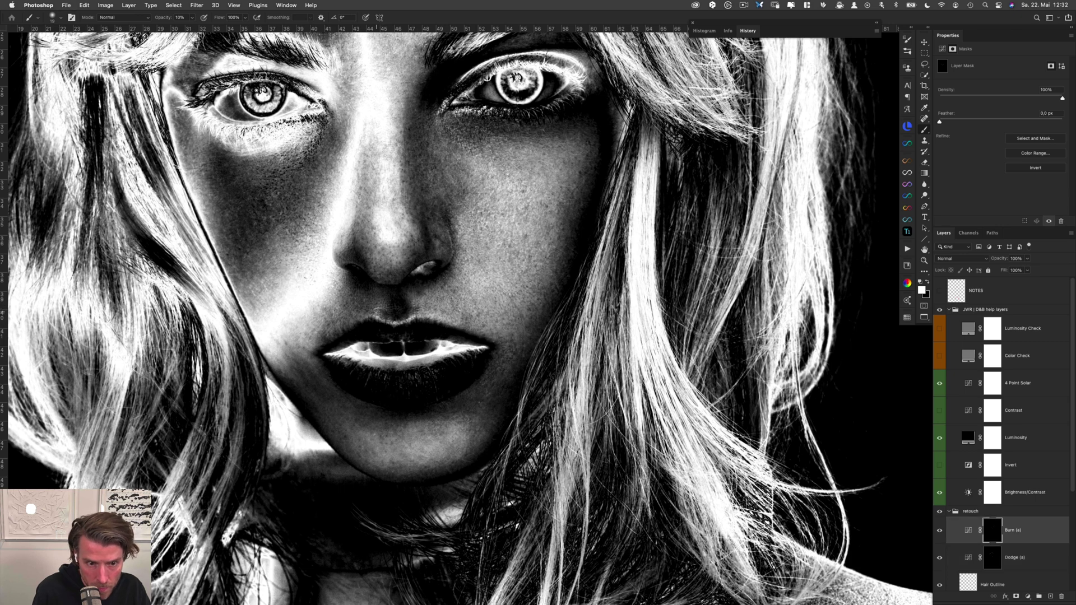
key(alt+bracketleft)
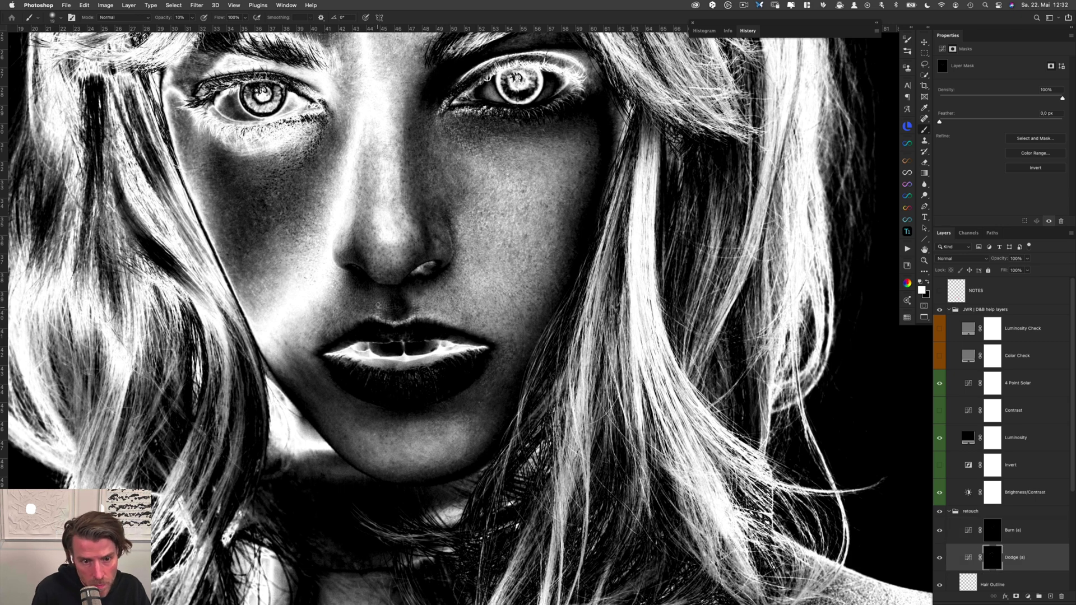
key(alt+bracketright)
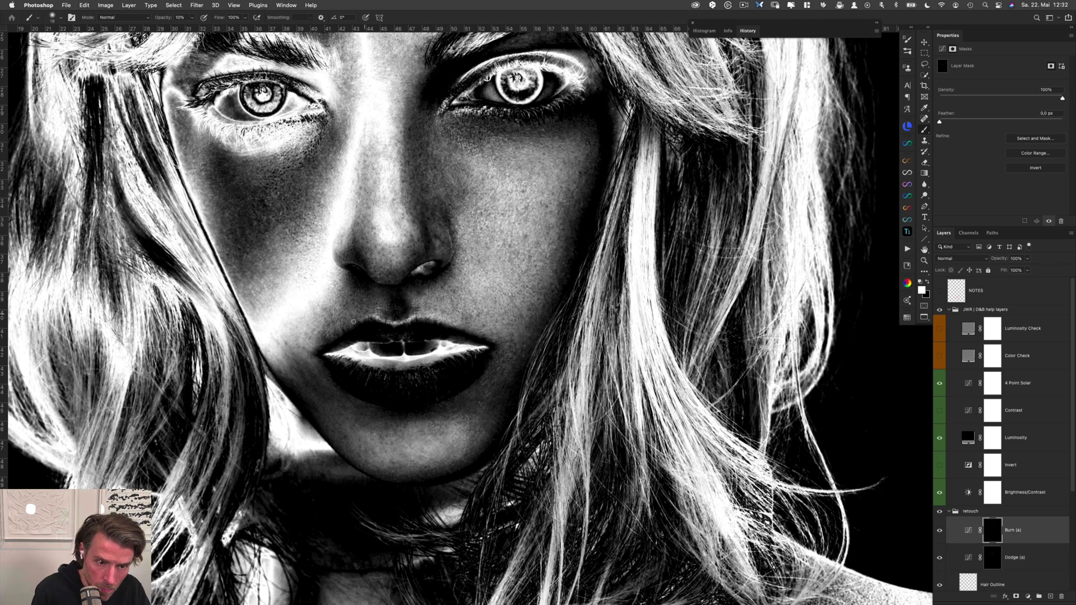
key(alt+bracketleft)
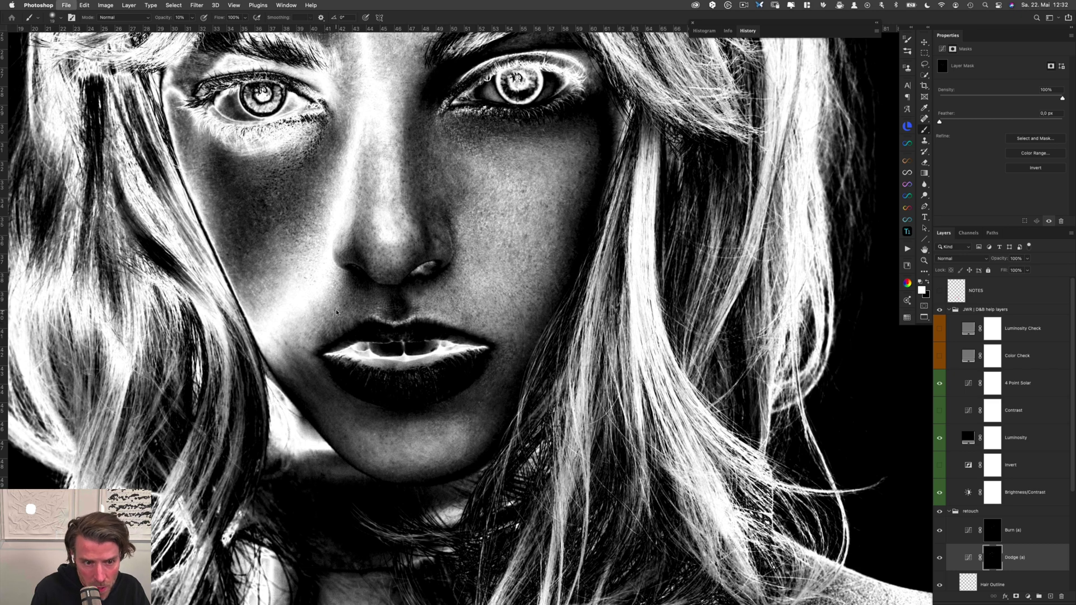
key(alt+bracketright)
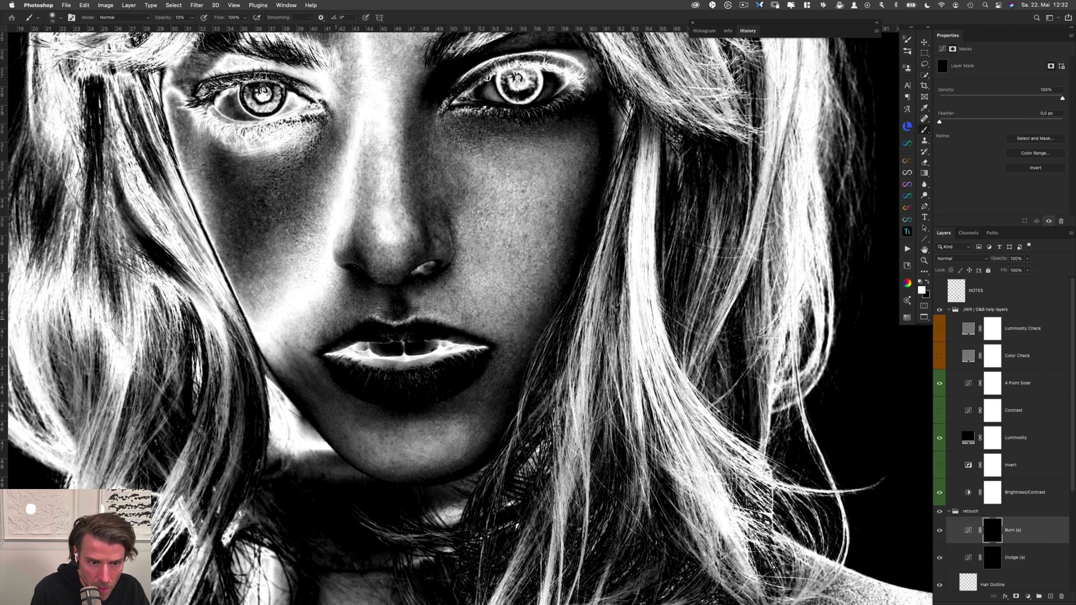
key(alt+bracketleft)
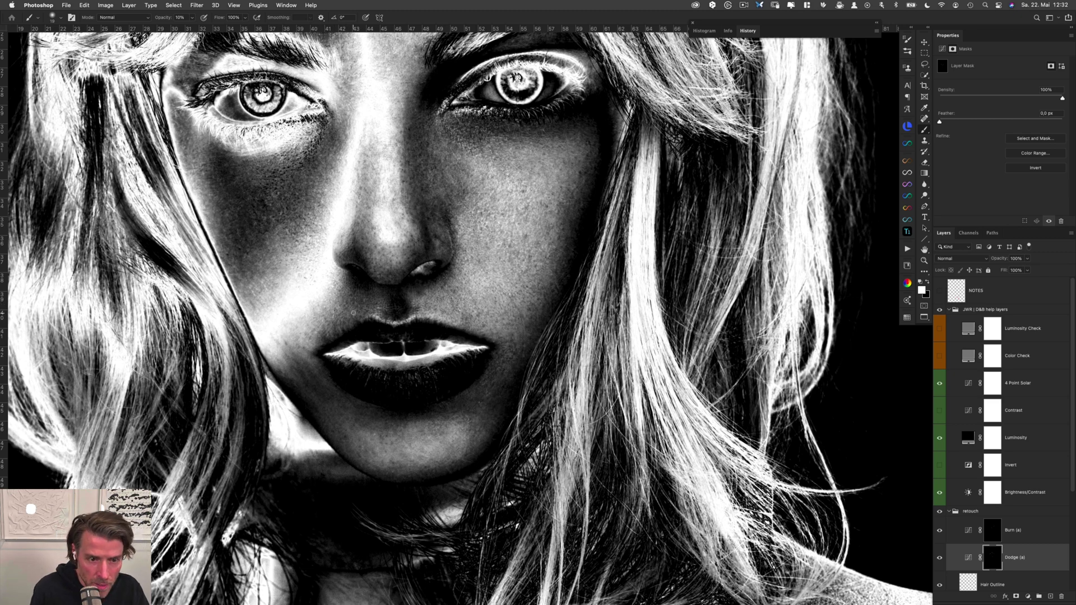
Even out the skin beneath the nose and along the model's left side of the nose on the Burn and Dodge masks
key(alt+bracketright)
key(alt+bracketleft)
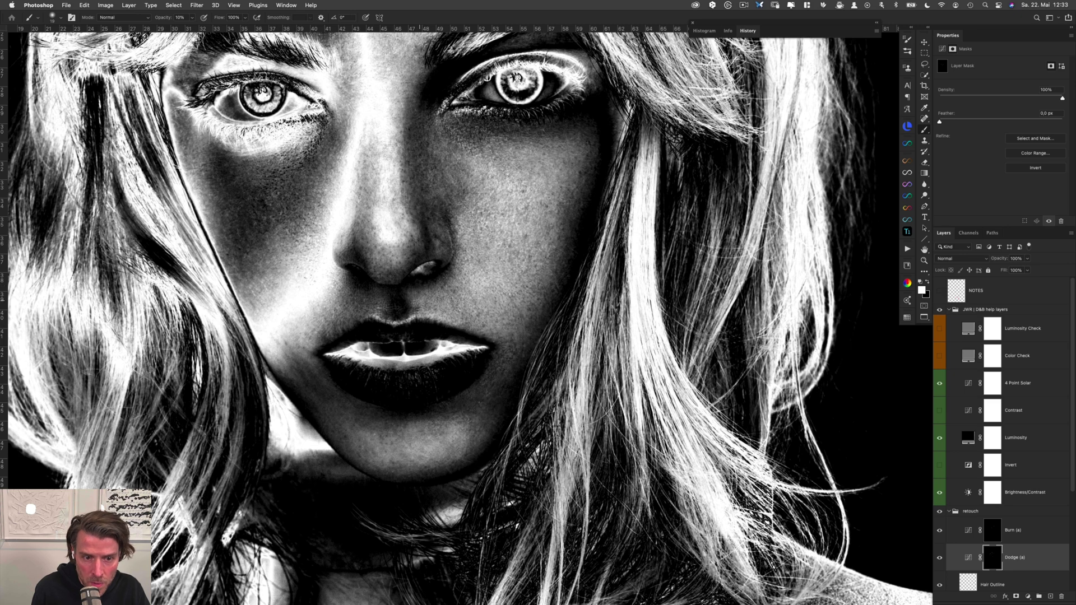
key(alt+bracketright)
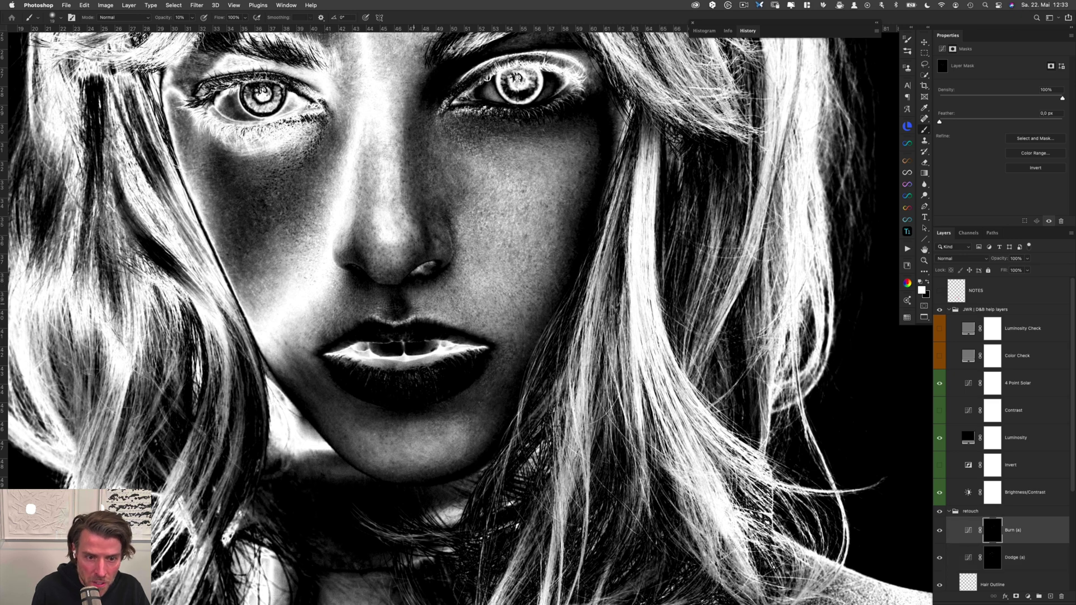
key(alt+bracketleft)
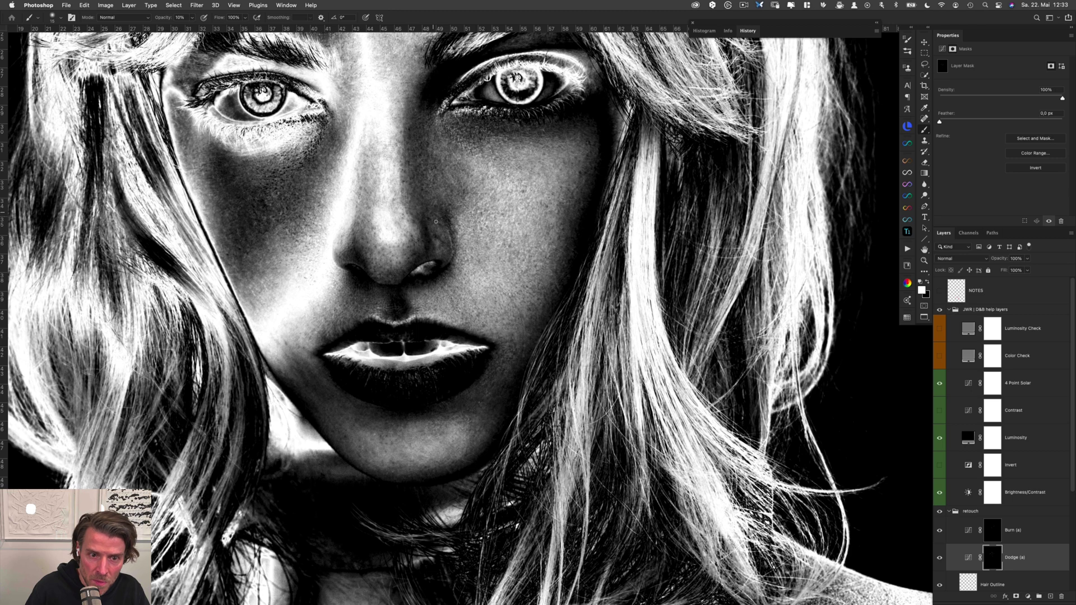
key(alt+bracketright)
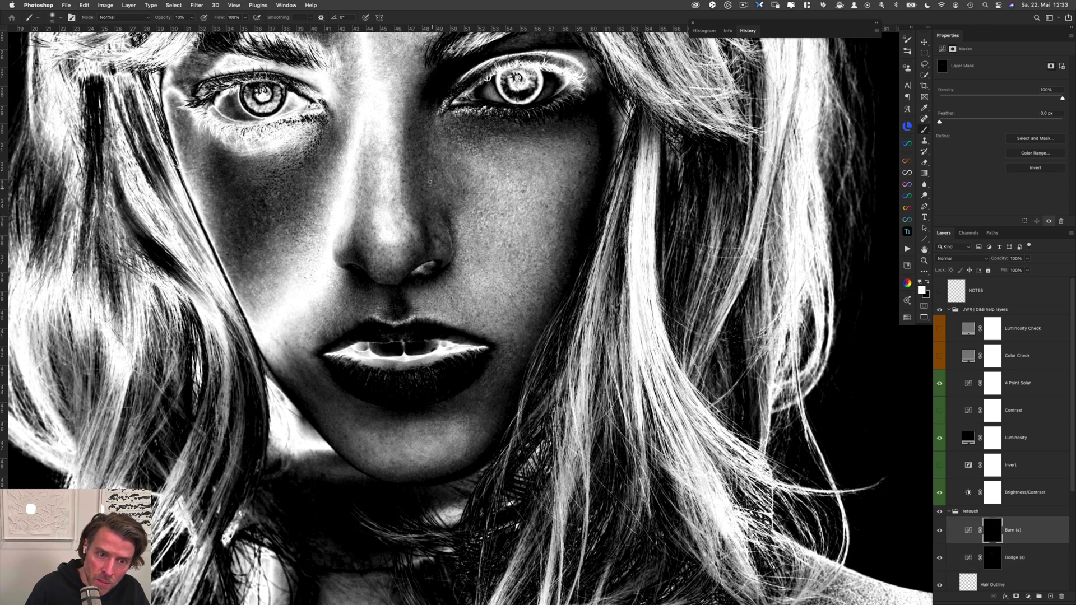
key(alt+bracketleft)
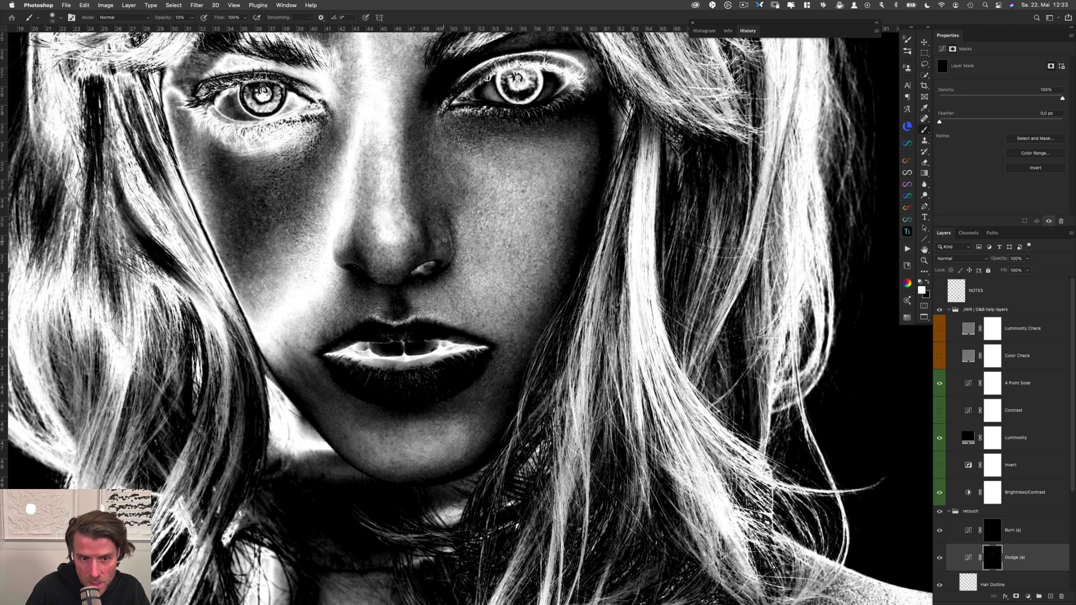
key(alt+bracketright)
key(alt+bracketleft)
key(alt+bracketright)
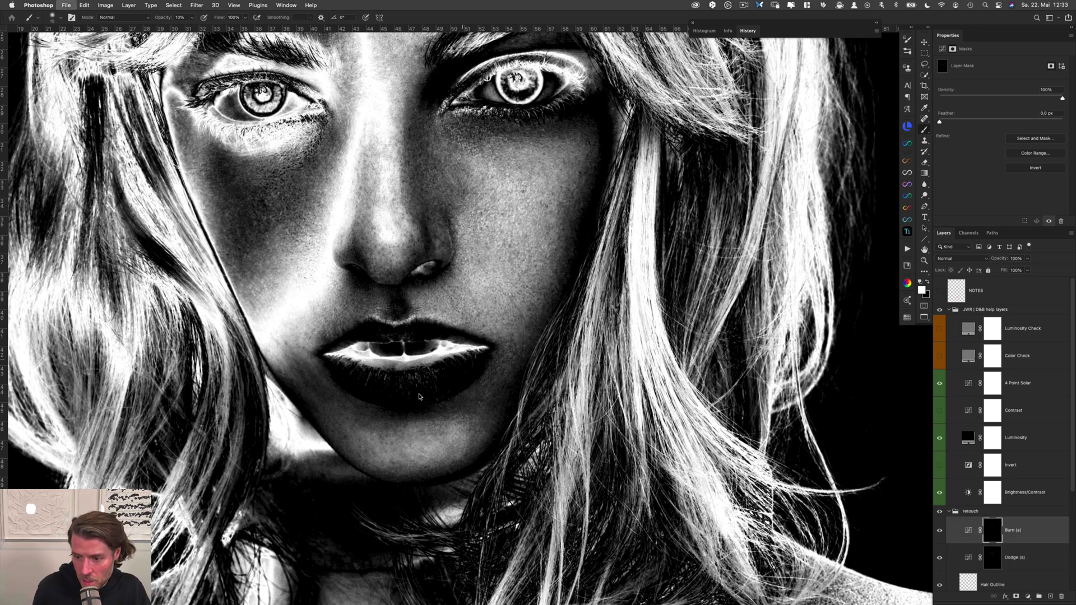
key(alt+bracketleft)
key(alt+bracketright)
key(alt+bracketleft)
key(alt+bracketright)
key(alt+bracketleft)
key(alt+bracketright)
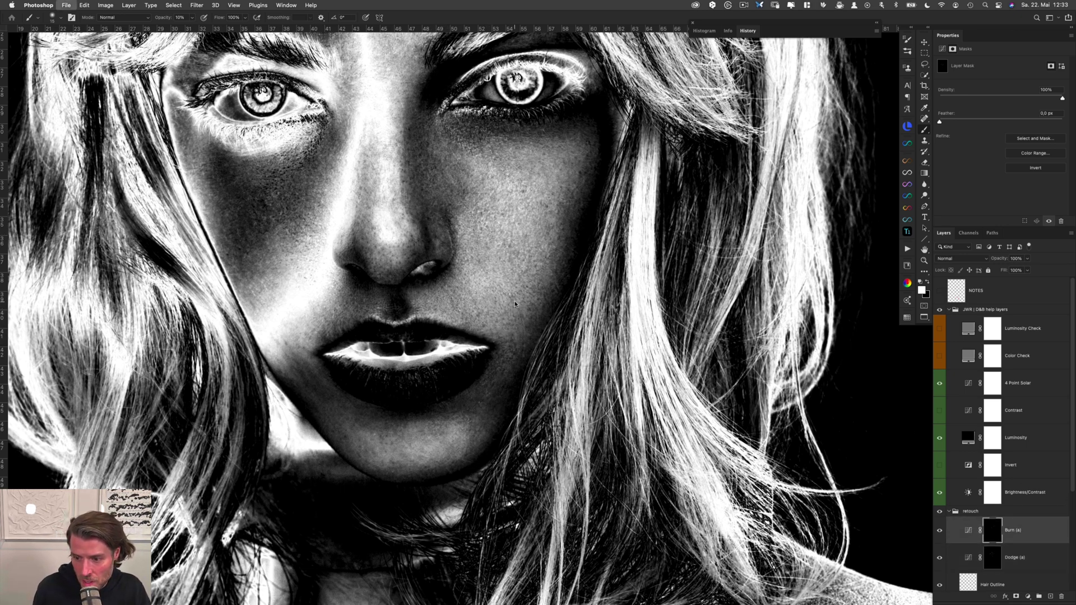
key(alt+bracketleft)
key(alt+bracketright)
key(alt+bracketleft)
key(alt+bracketright)
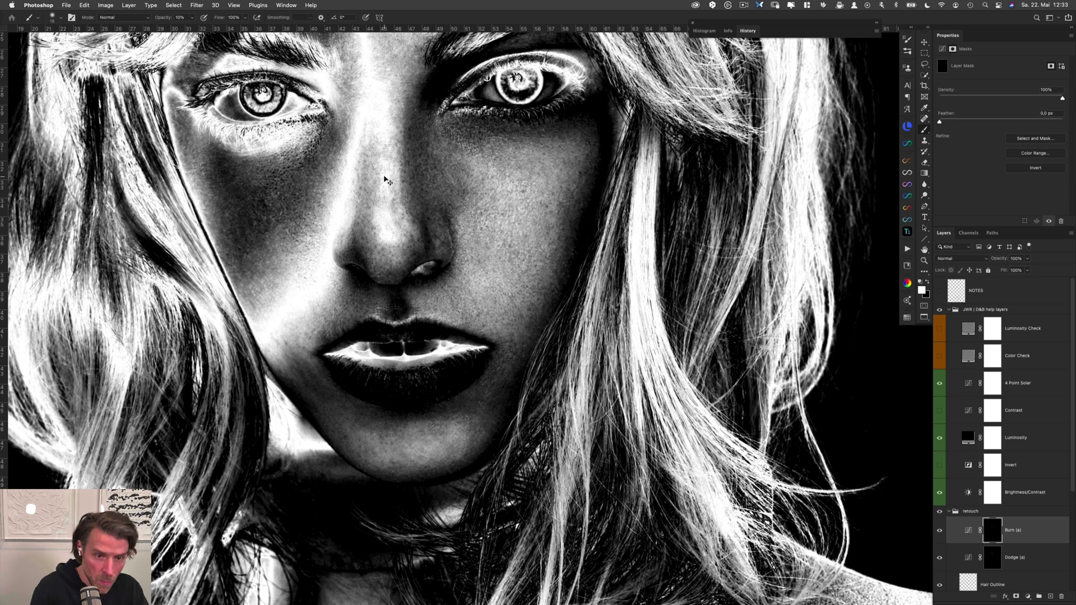
Smooth the small light and dark spots along the bridge and tip of the nose on the Dodge and Burn masks
key(alt+bracketleft)
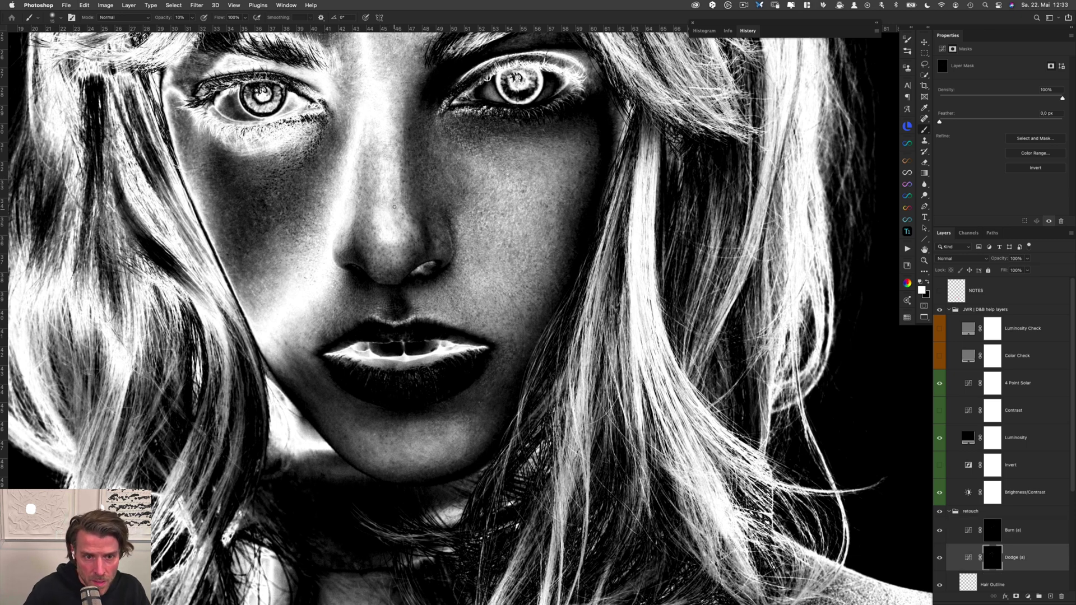
key(alt+bracketright)
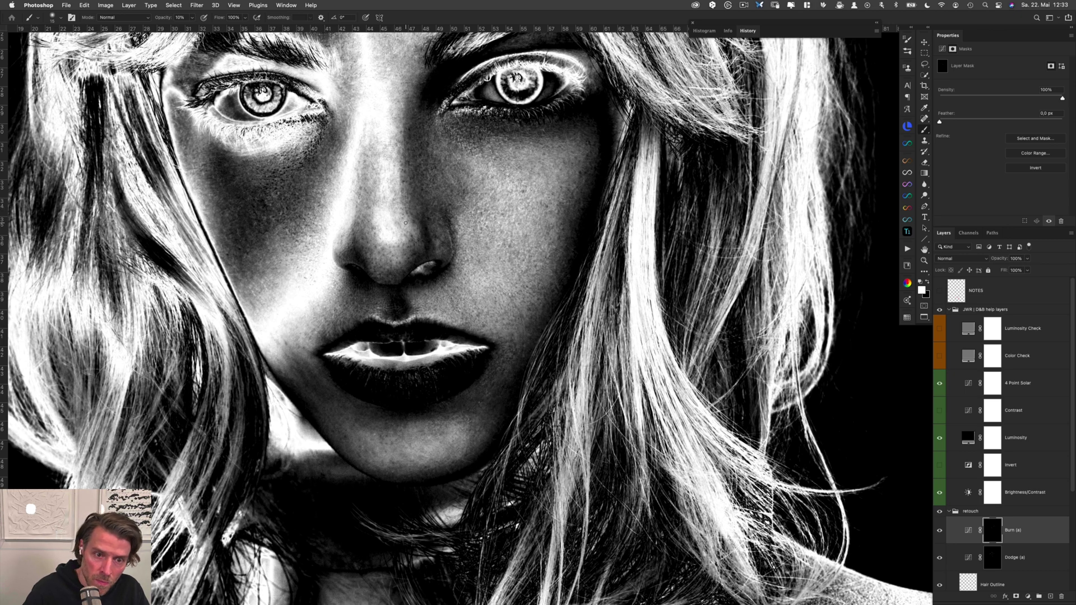
key(alt+bracketleft)
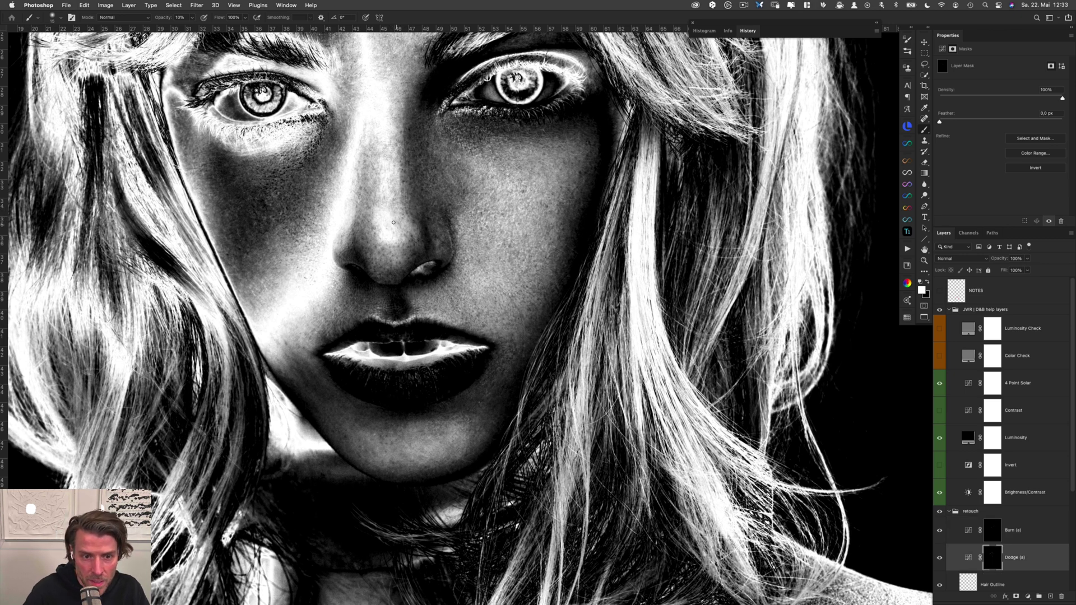
key(alt+bracketright)
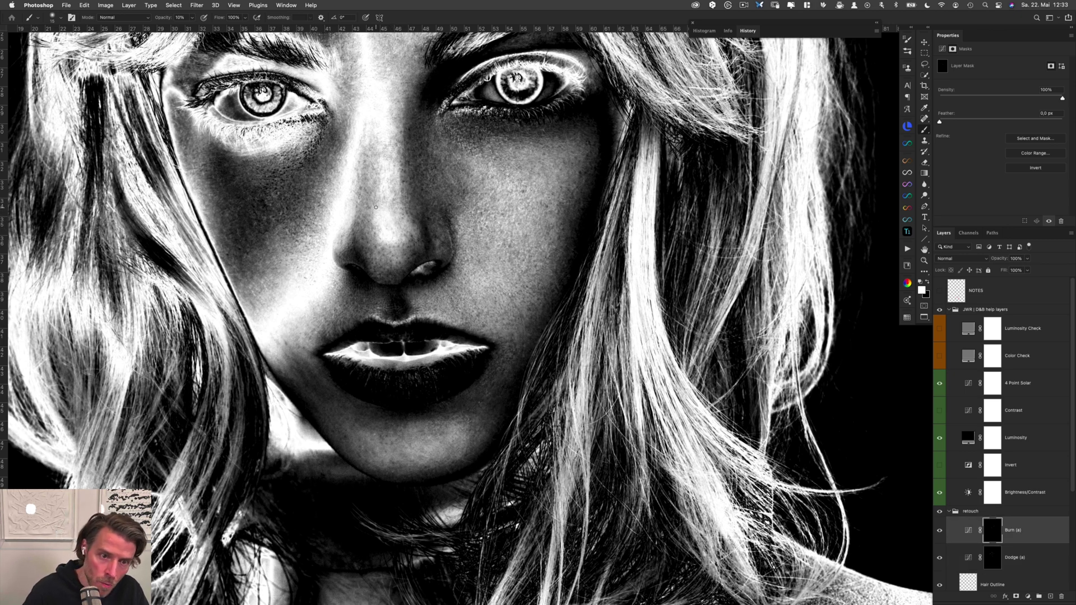
key(alt+bracketleft)
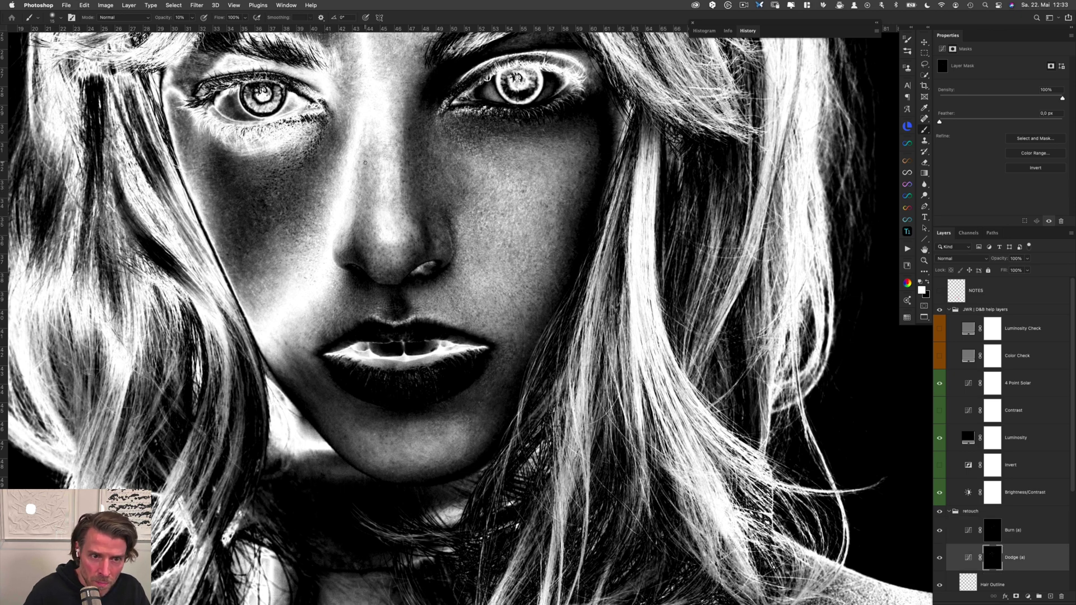
key(alt+bracketright)
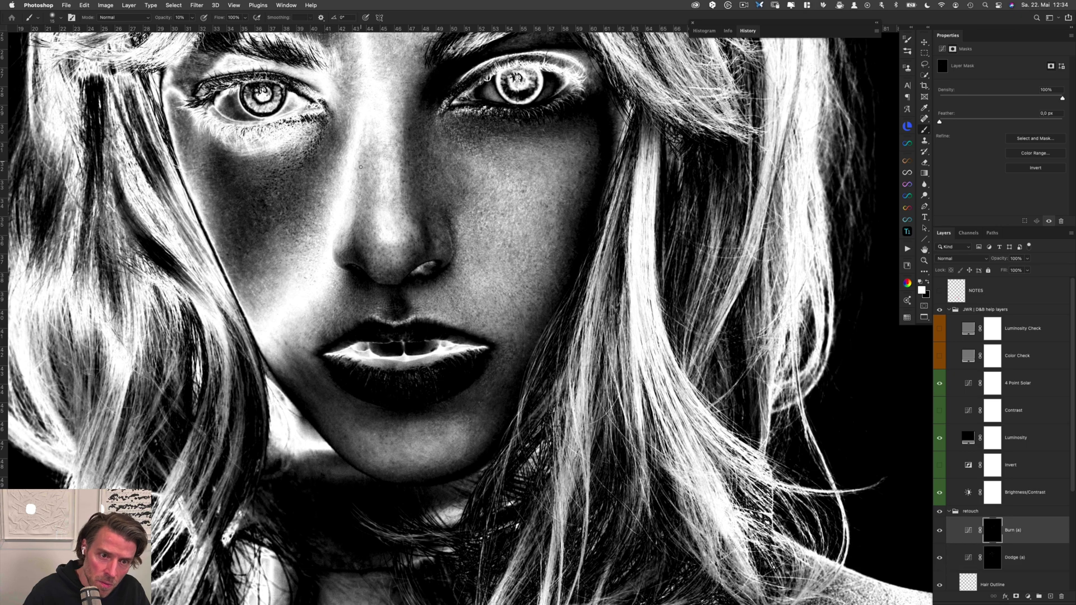
key(alt+bracketleft)
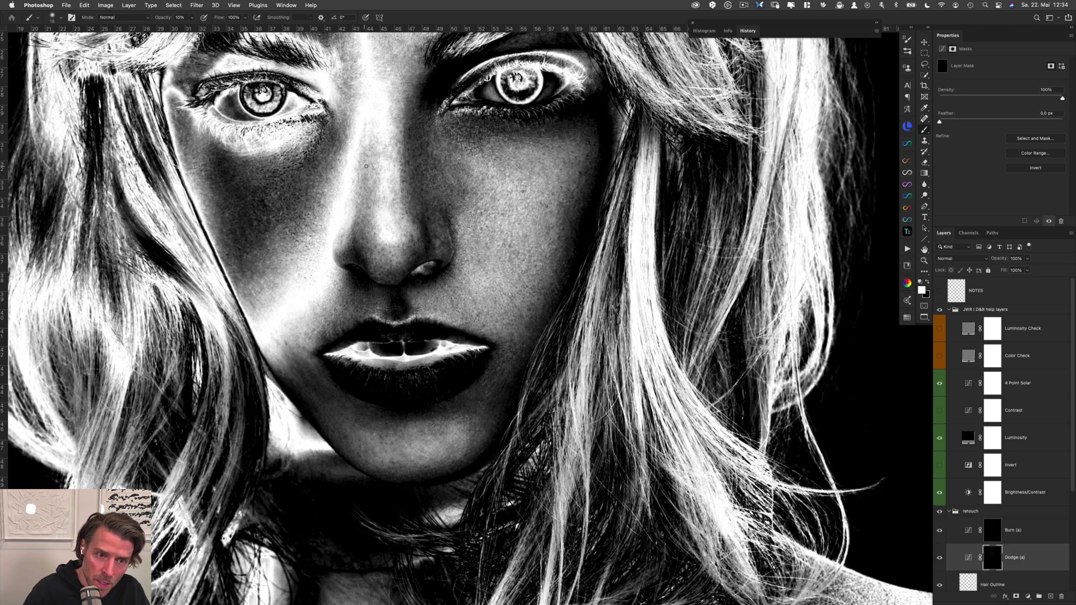
key(alt+bracketright)
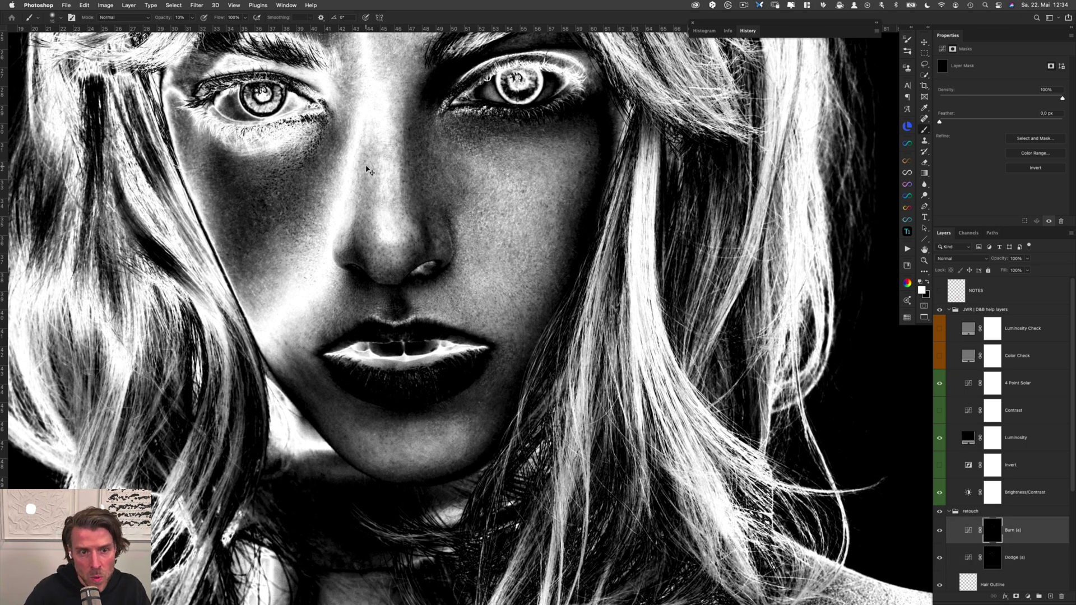
key(alt+bracketleft)
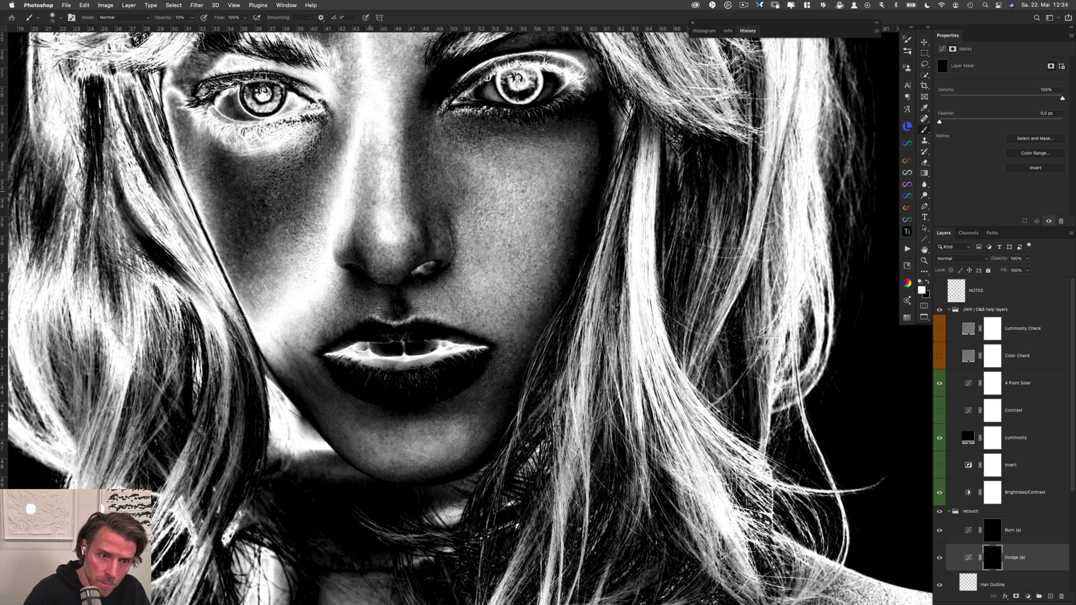
key(alt+bracketright)
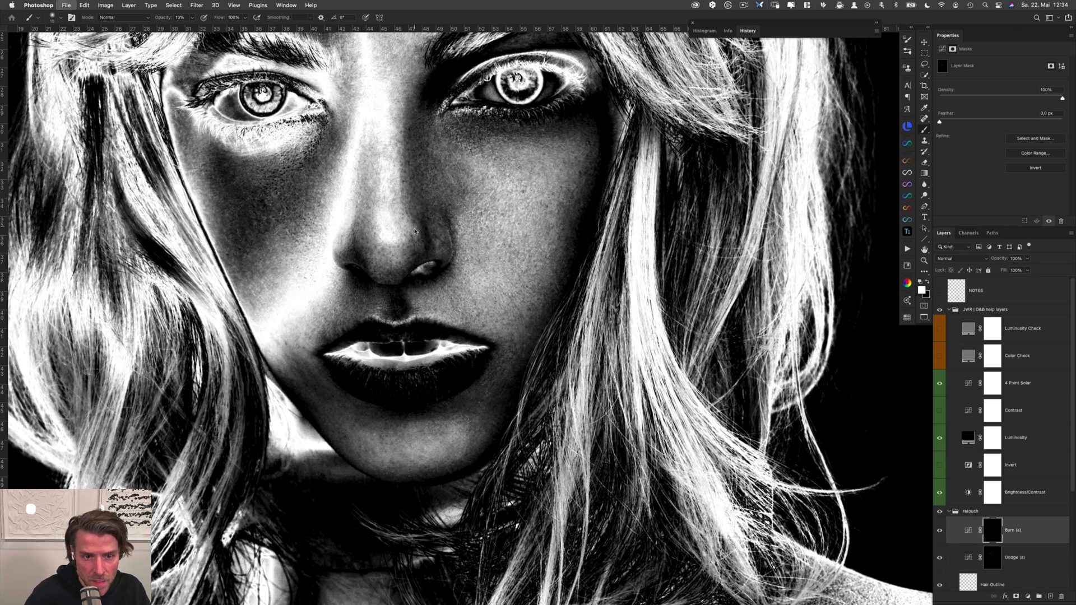
Even out the small light and dark spots on the model's right cheek below the eye, alternating between the Dodge and Burn masks
key(alt+bracketleft)
key(alt+bracketright)
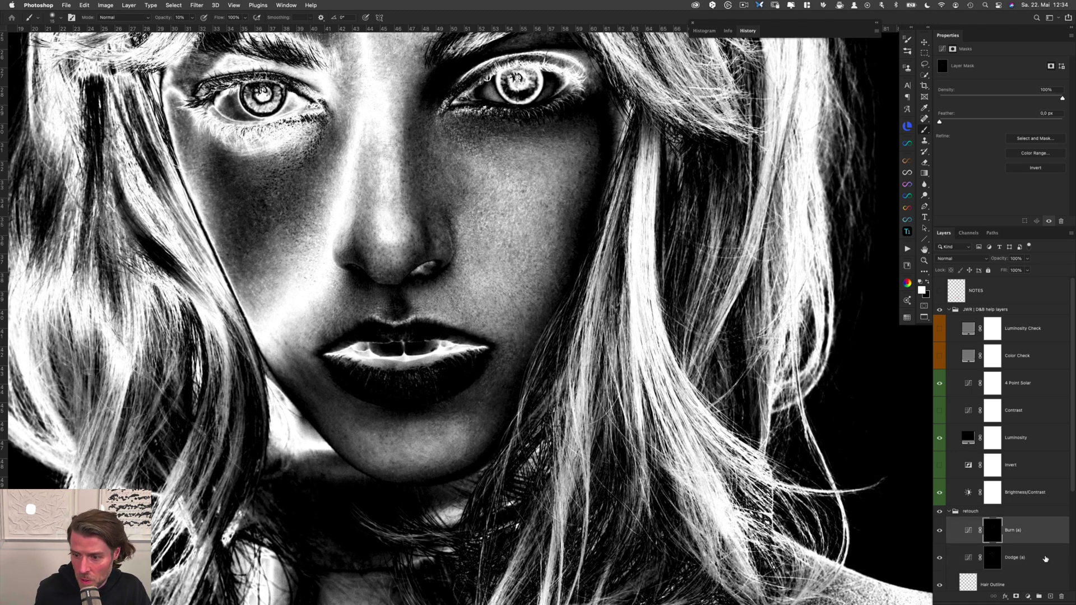
key(alt+bracketleft)
key(alt+bracketright)
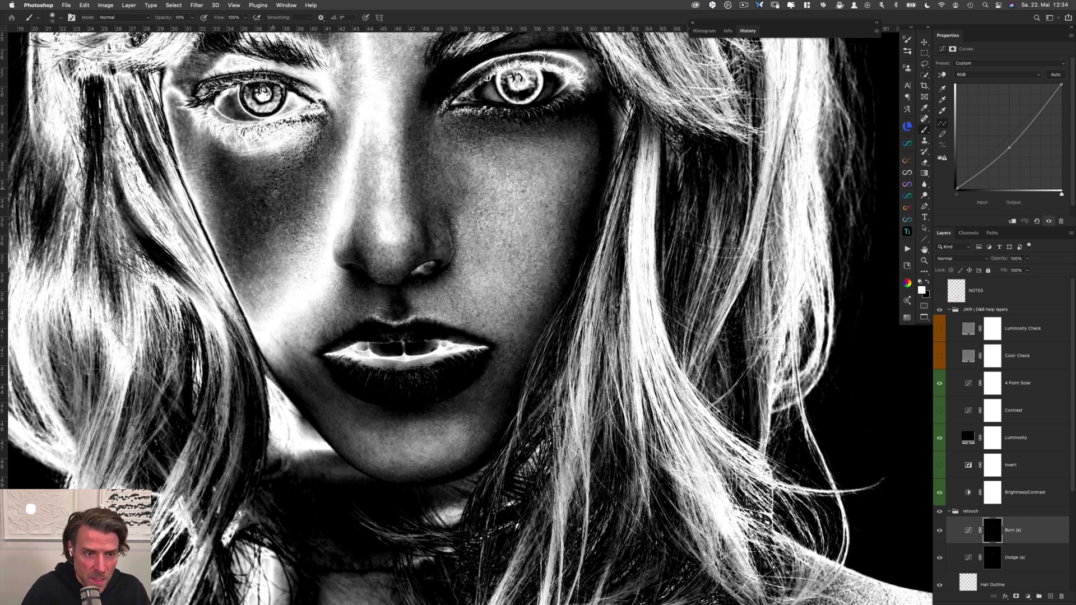
key(alt+bracketleft)
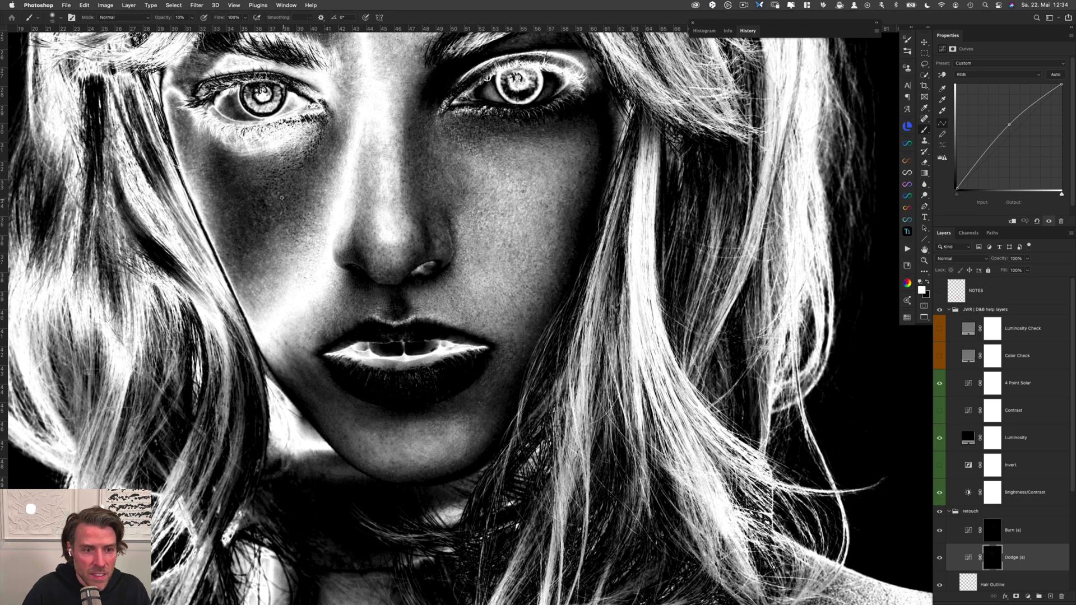
key(alt+bracketright)
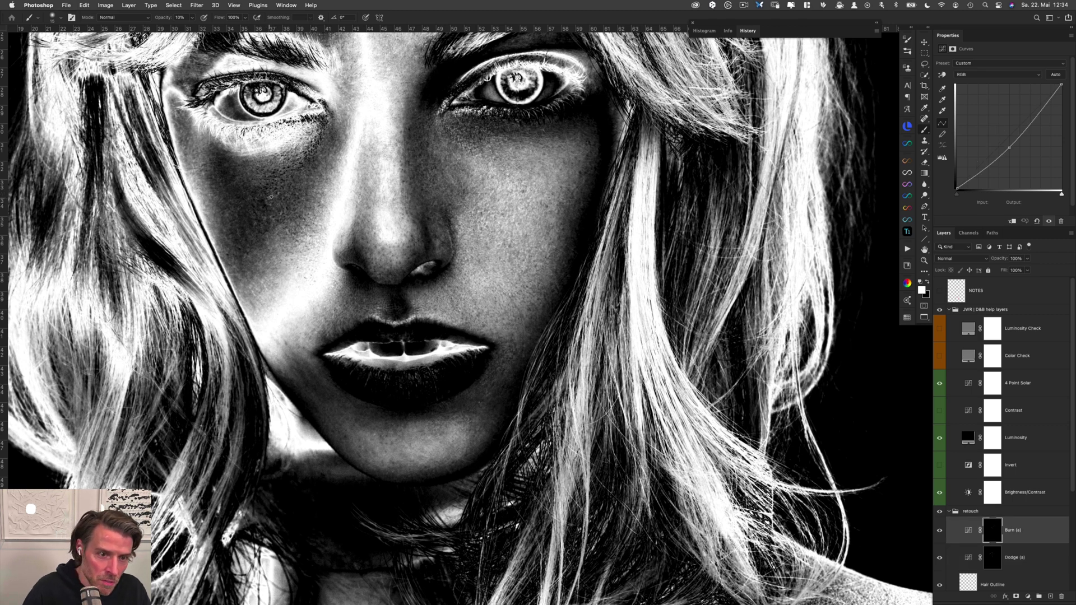
key(alt+bracketleft)
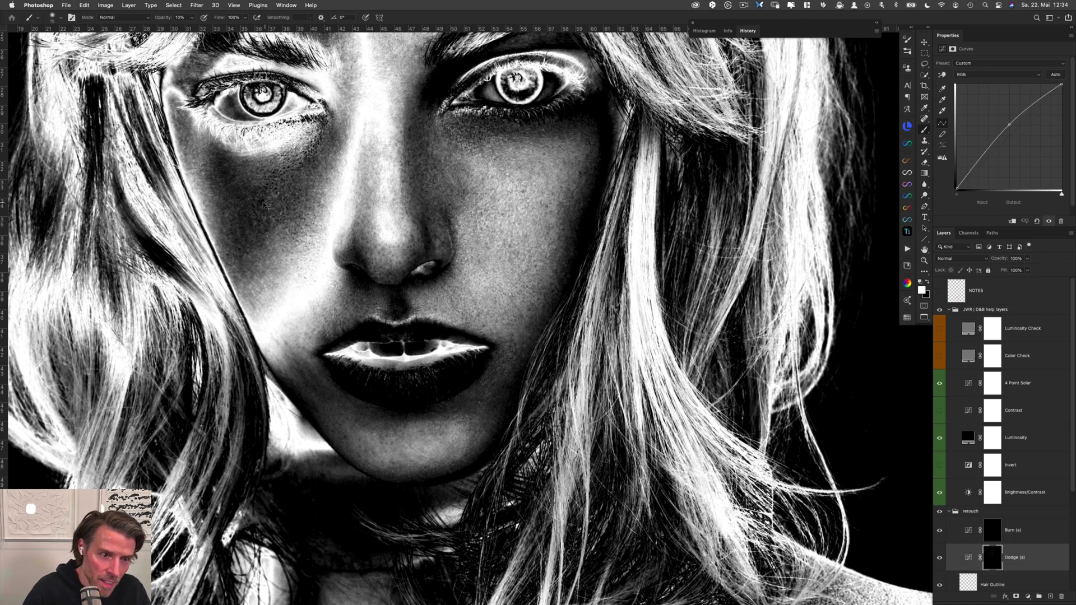
key(alt+bracketright)
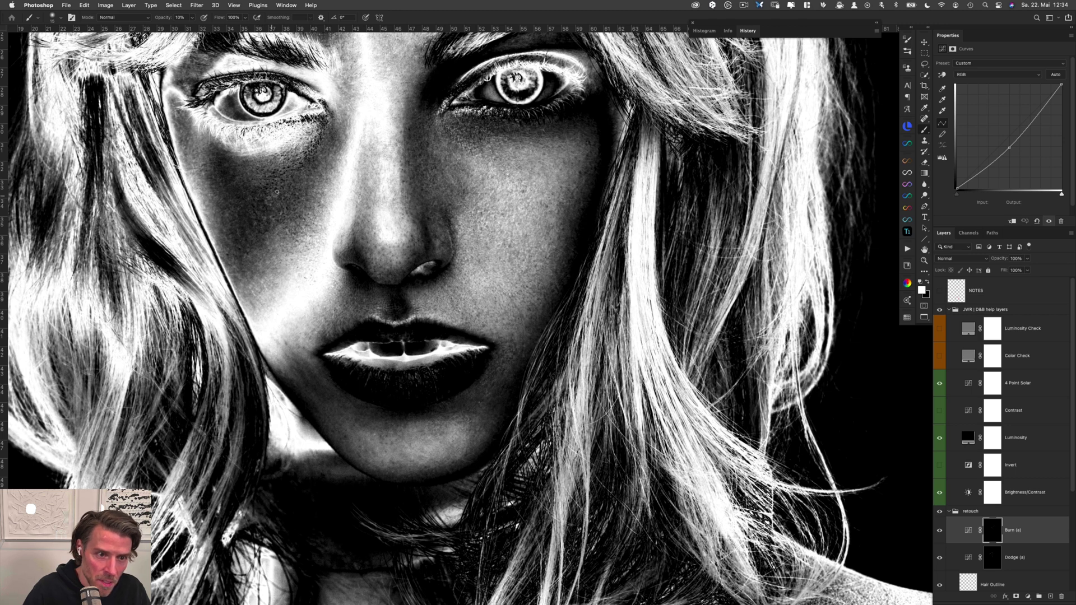
key(alt+bracketleft)
key(alt+bracketright)
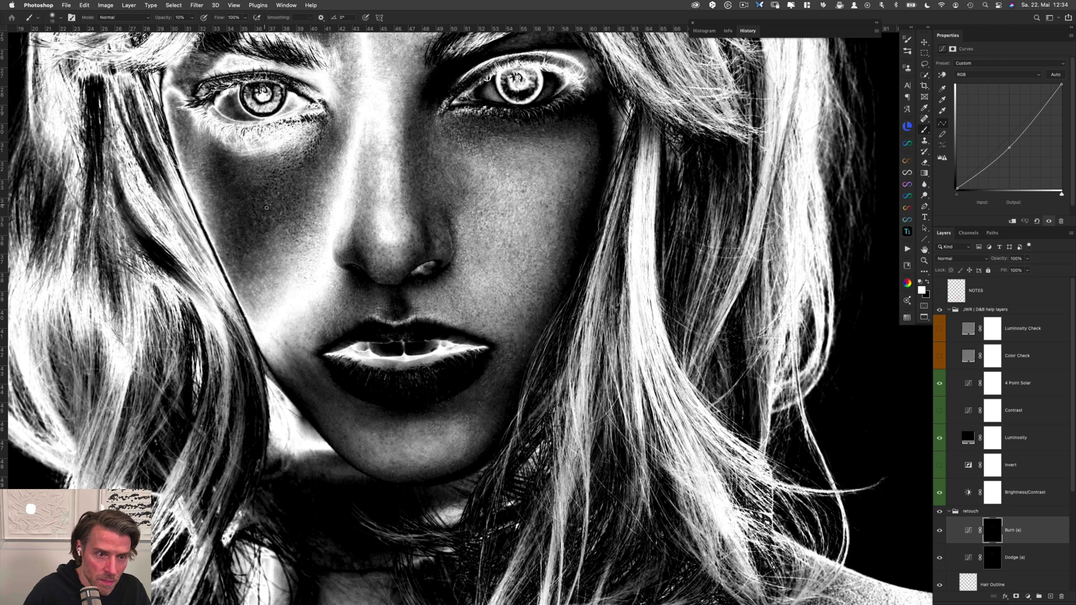
key(alt+bracketleft)
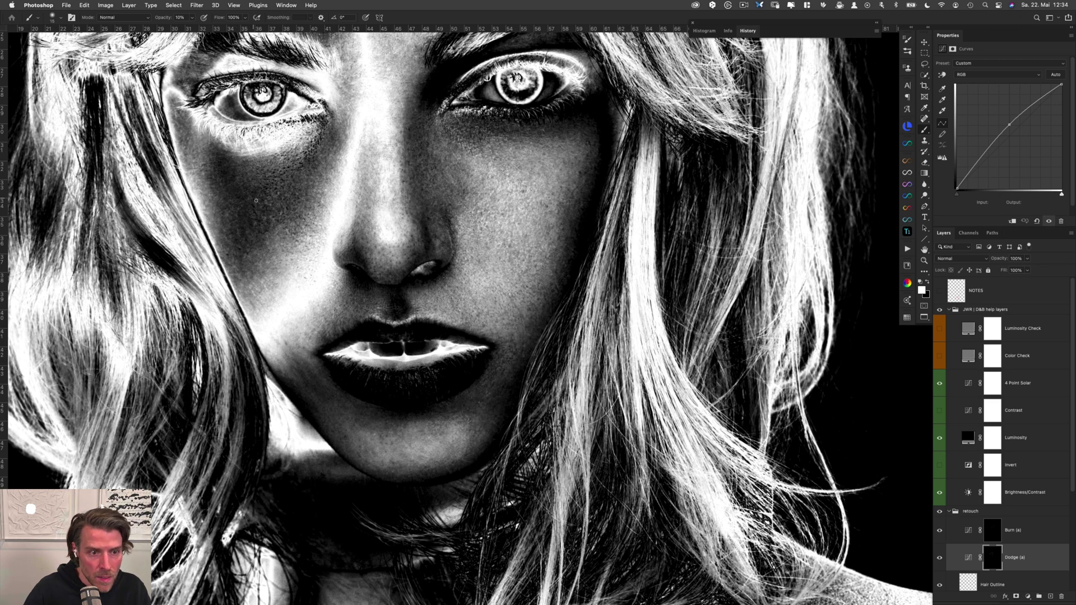
key(alt+bracketright)
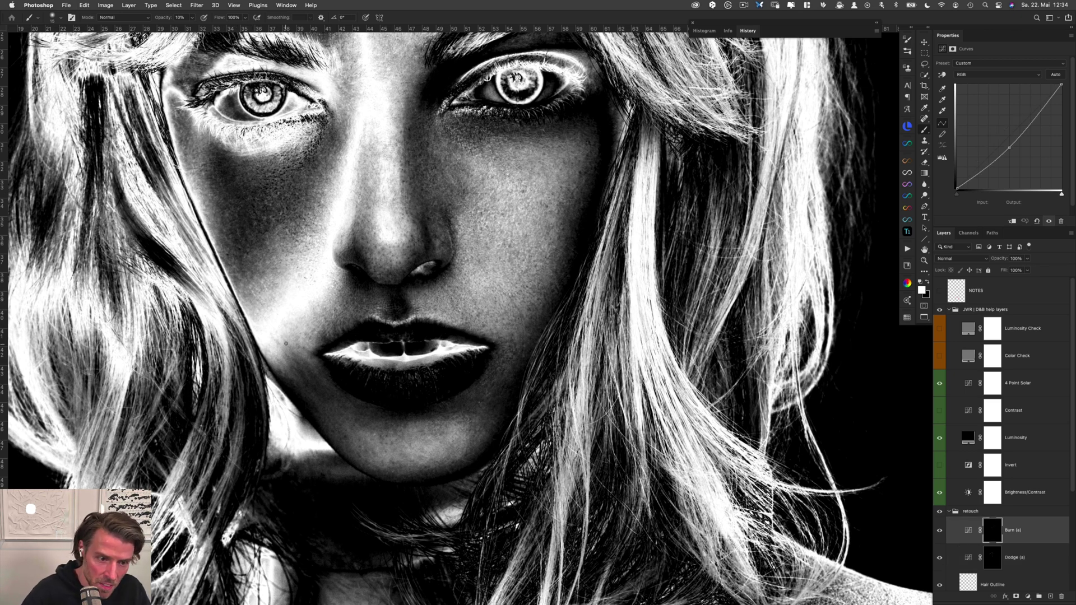
Smooth the tonal differences on the chin below the lower lip with a larger brush on the Dodge and Burn masks
scroll(304, 354, down, 5)
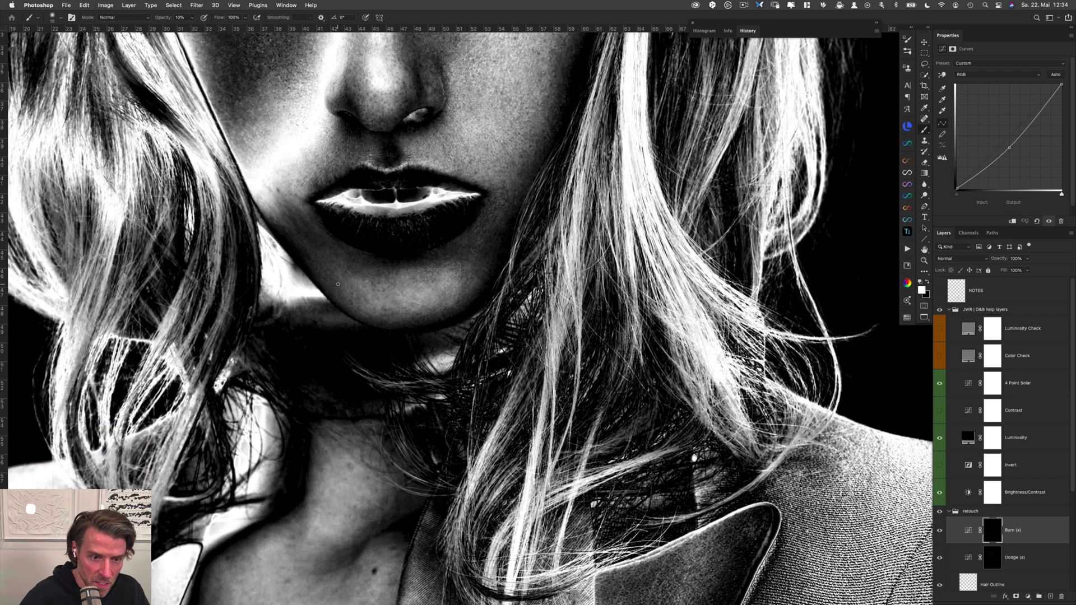
key(alt+bracketleft)
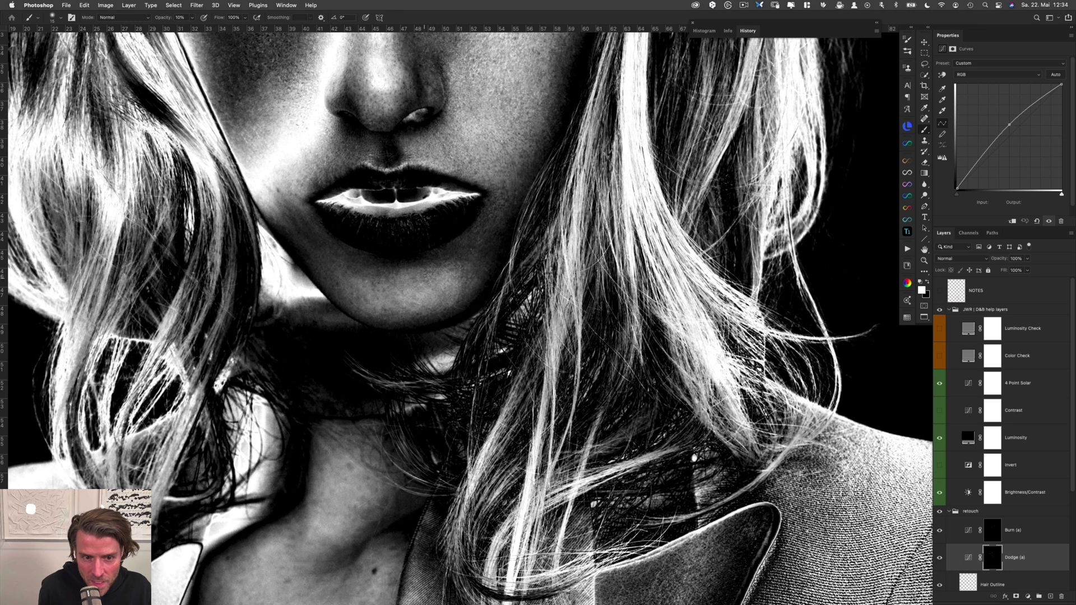
key(bracketright)
key(bracketright)
key(bracketright)
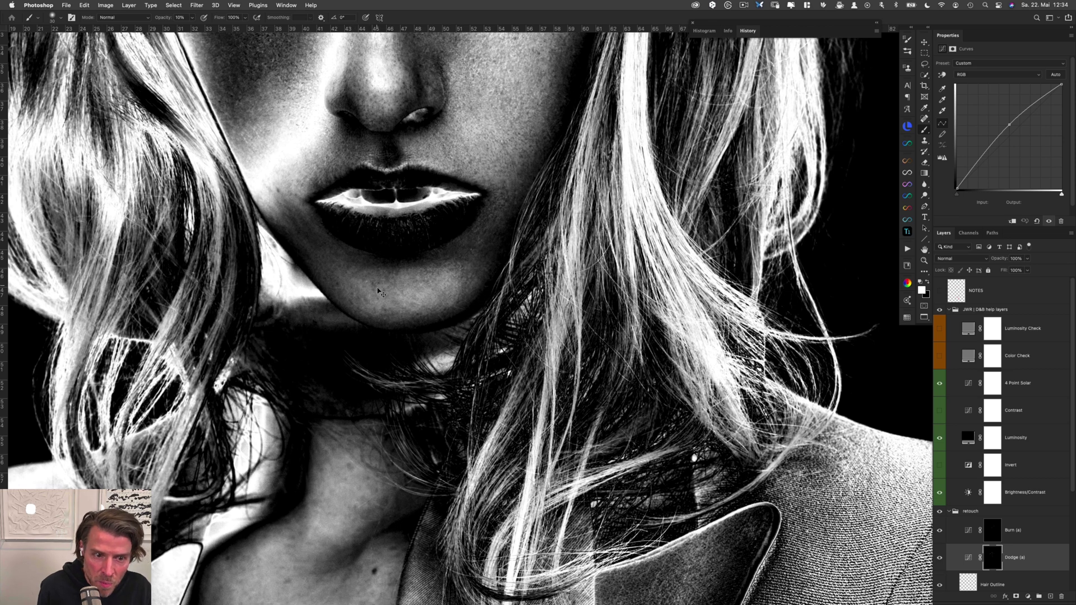
key(alt+bracketright)
key(alt+bracketleft)
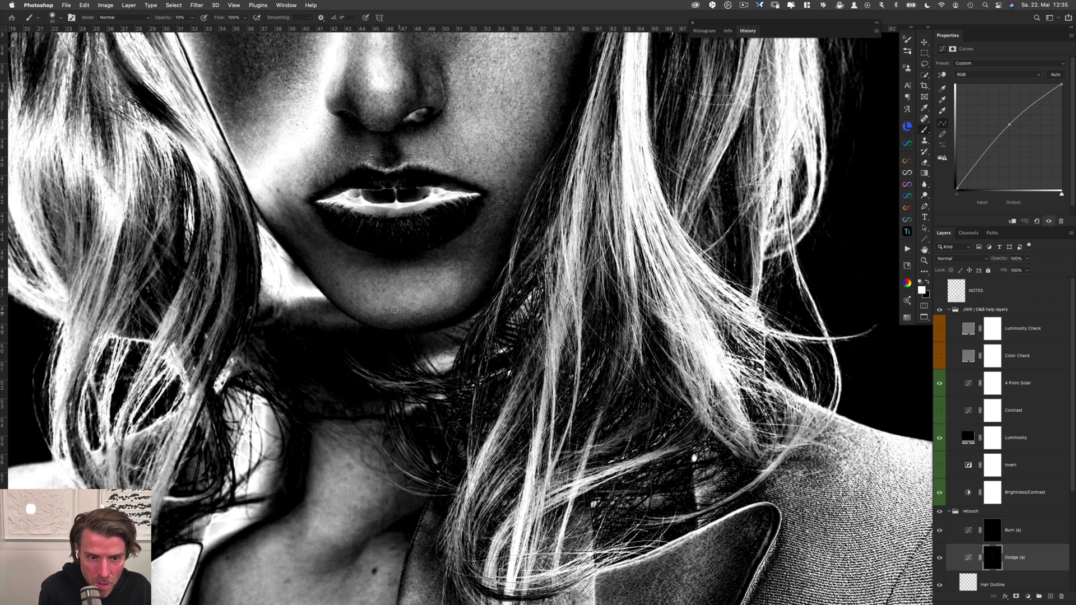
drag(394, 309, 387, 307)
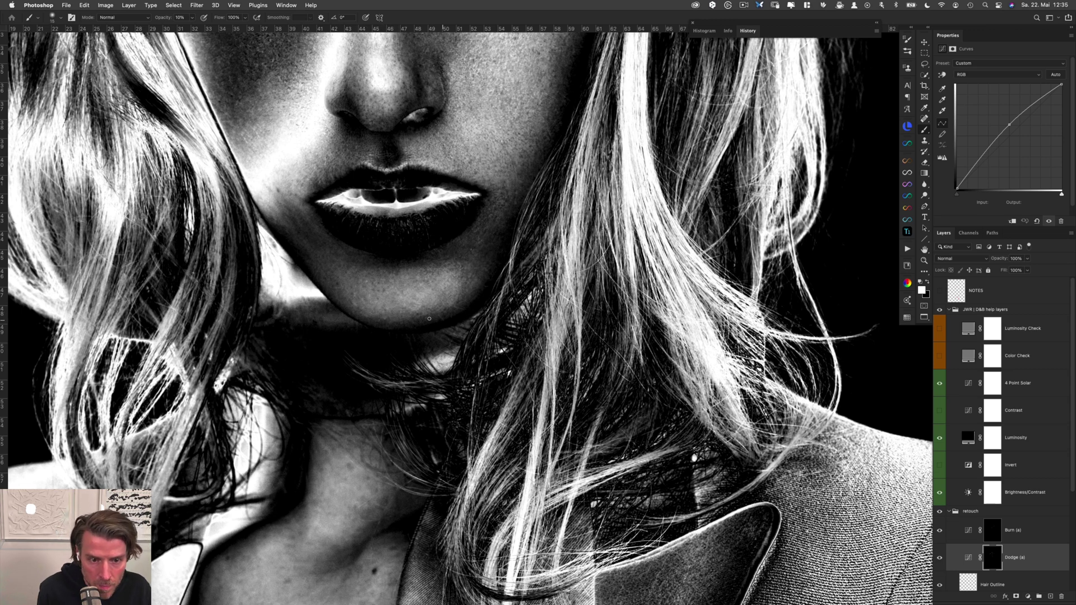
Set the brush opacity to 5% and blend the skin beside the model's right mouth corner on the Burn and Dodge masks
scroll(425, 307, up, 3)
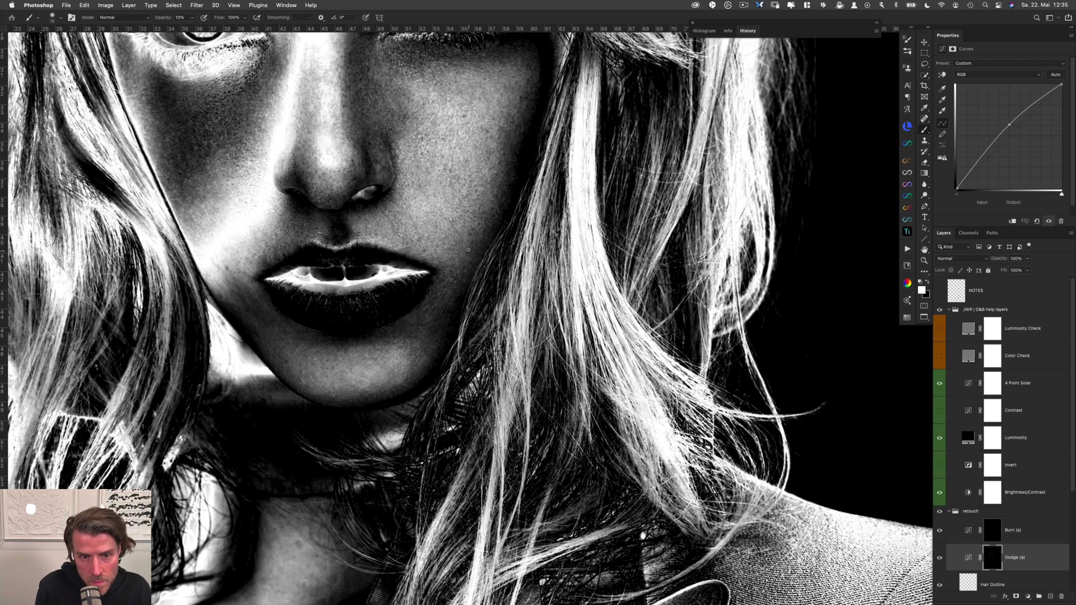
scroll(349, 214, up, 5)
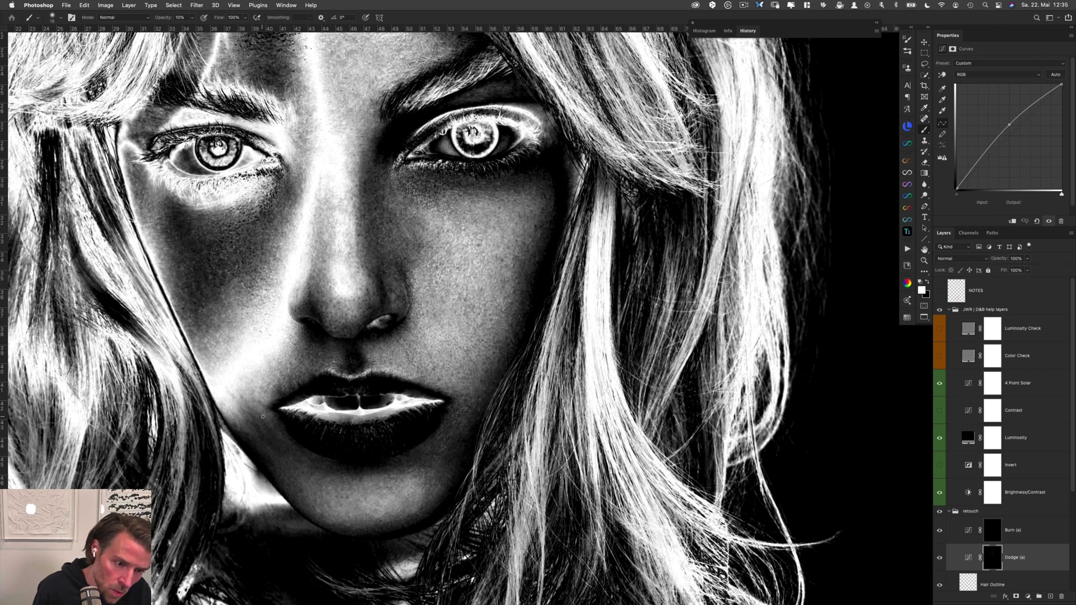
key(alt+bracketright)
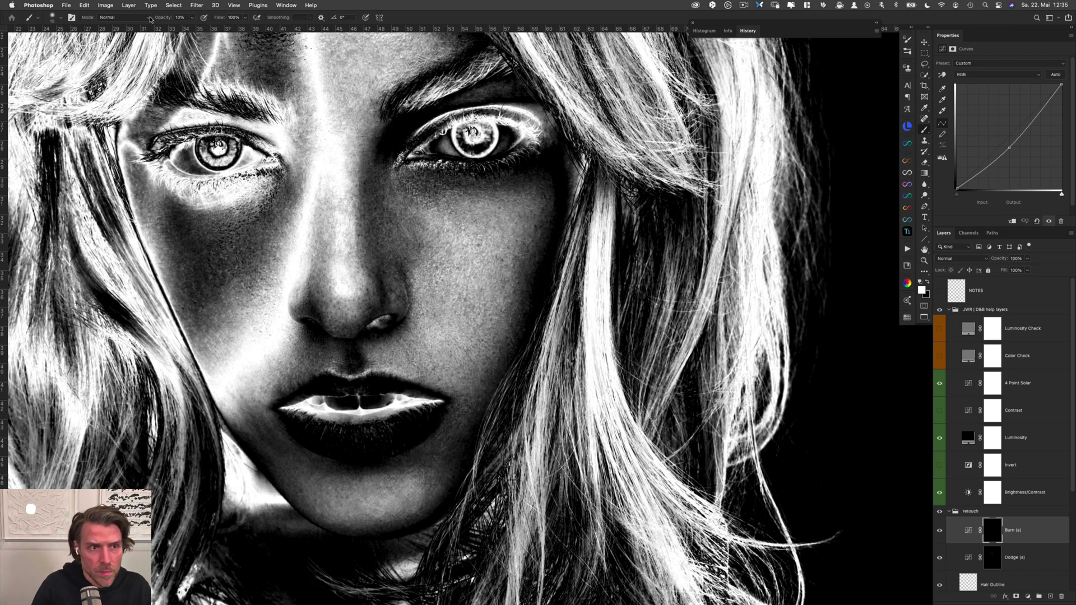
key(0)
key(5)
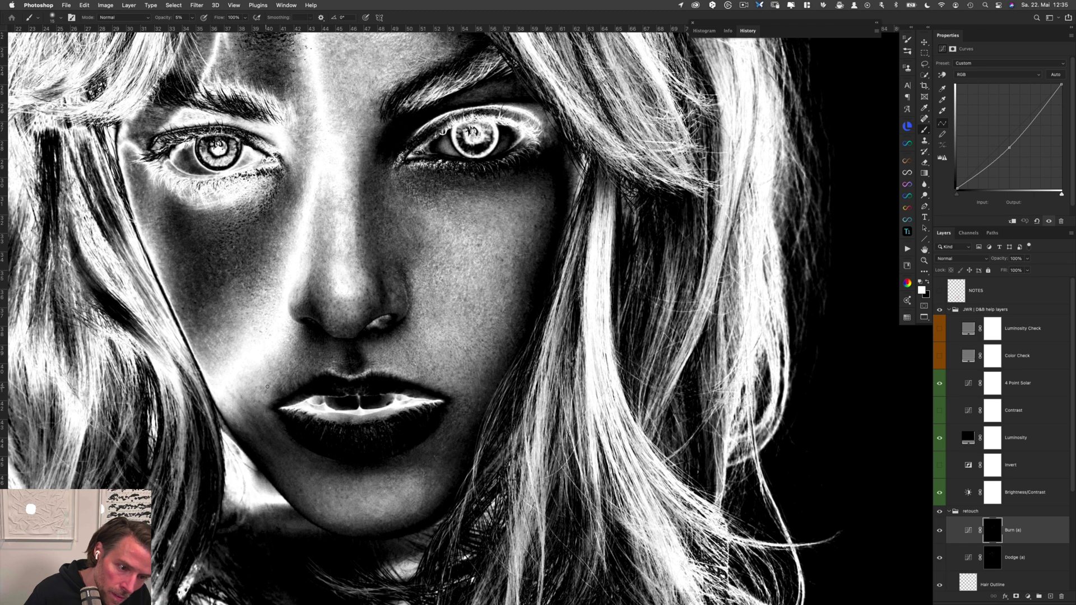
key(alt+bracketleft)
key(alt+bracketright)
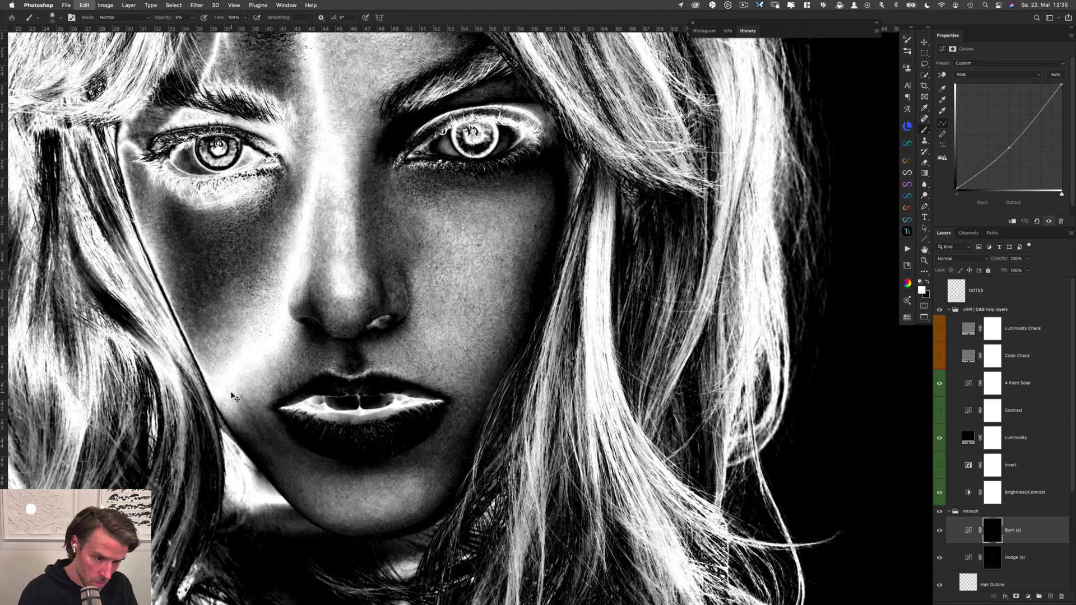
key(alt+bracketleft)
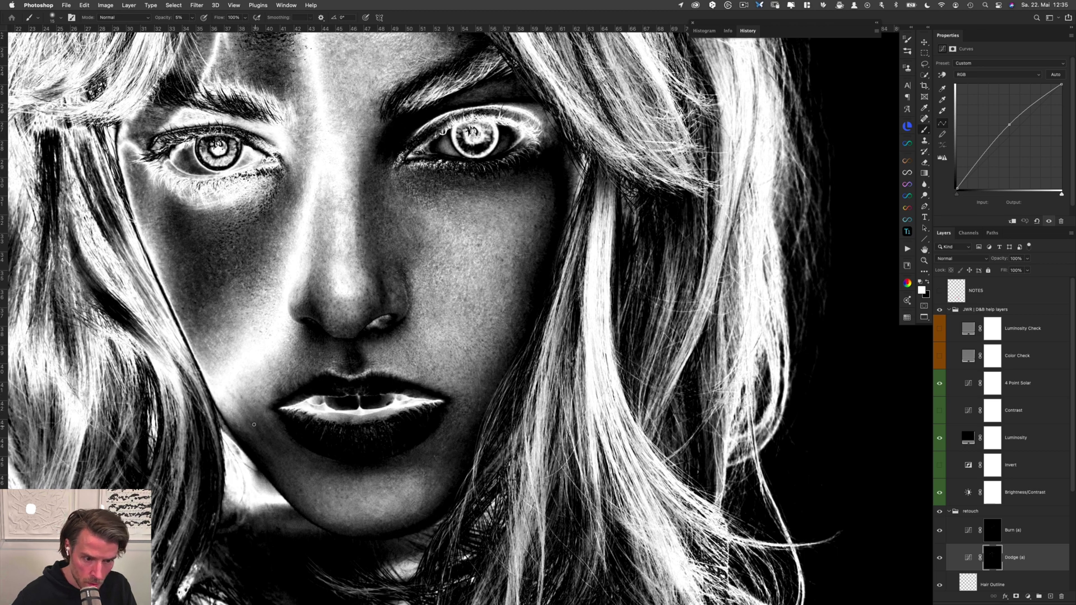
key(alt+bracketright)
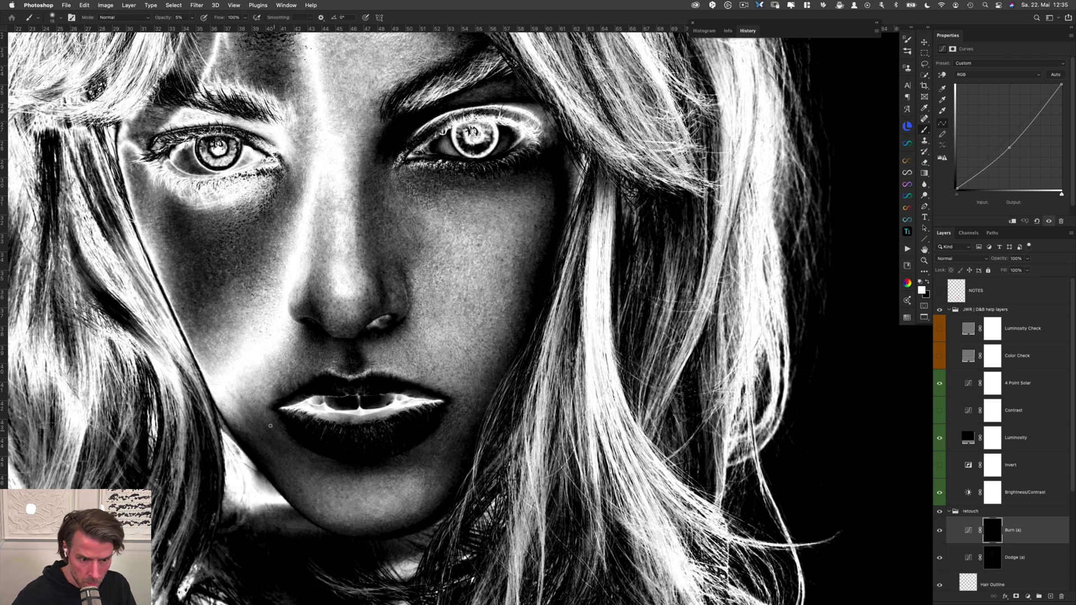
Dodge and burn the patch between the model's right mouth corner and jawline with soft strokes, and save the document
key(alt+bracketleft)
drag(278, 437, 264, 427)
key(super+s)
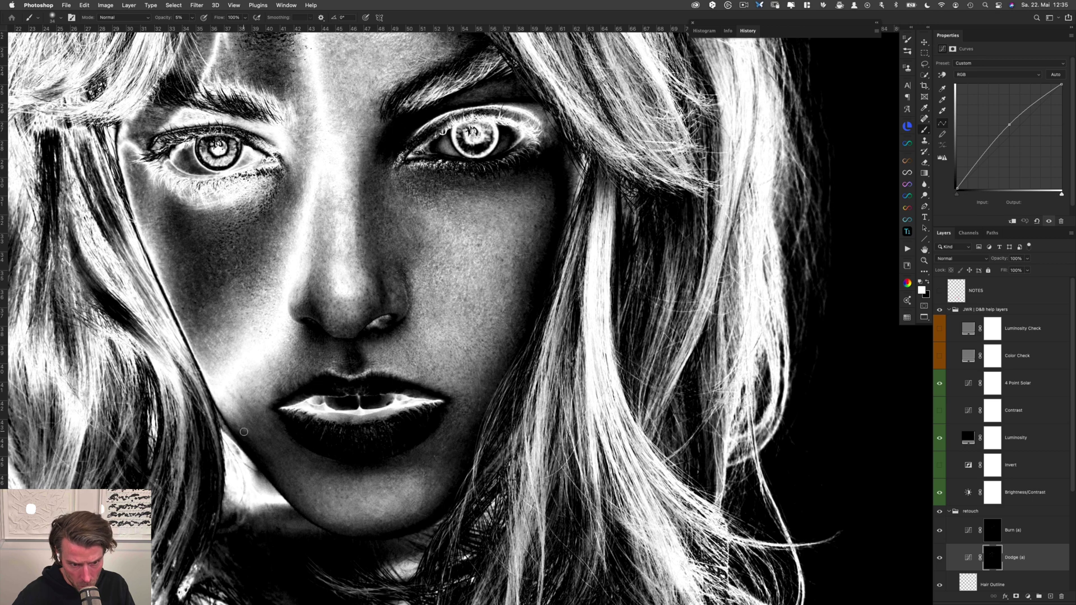
key(alt+bracketright)
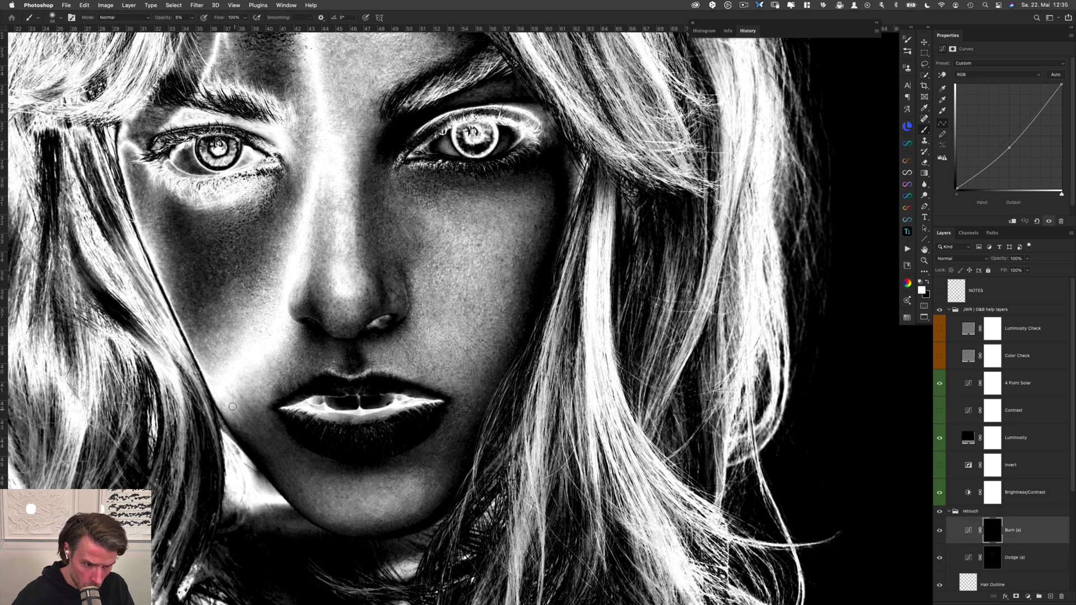
key(alt+bracketleft)
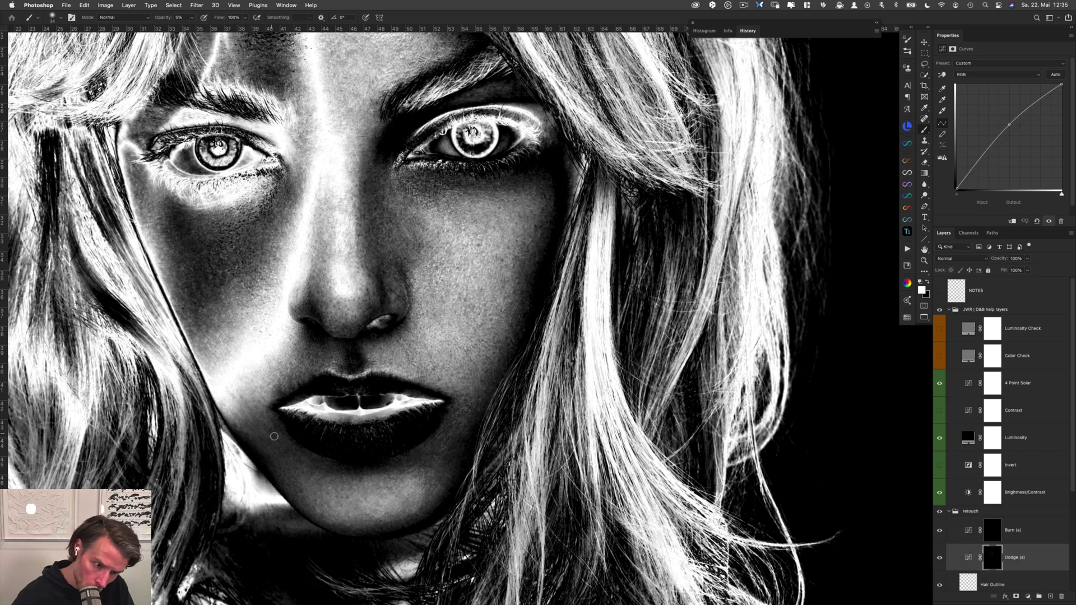
drag(259, 415, 252, 416)
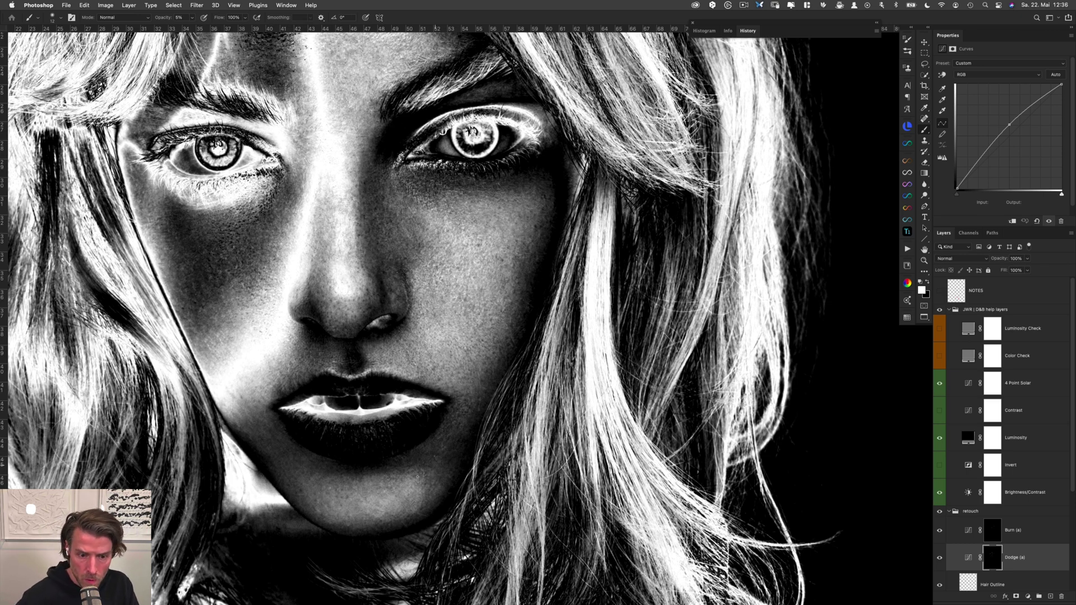
Blend the skin between the eyebrows and on the upper nose bridge with a larger brush on the Dodge and Burn masks
scroll(348, 300, up, 5)
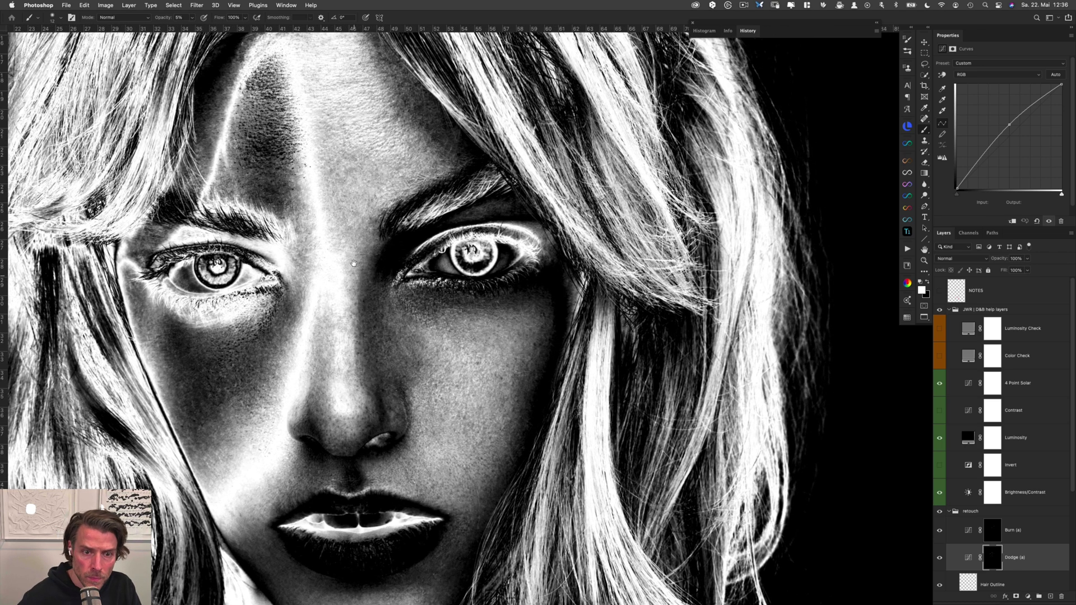
key(bracketright)
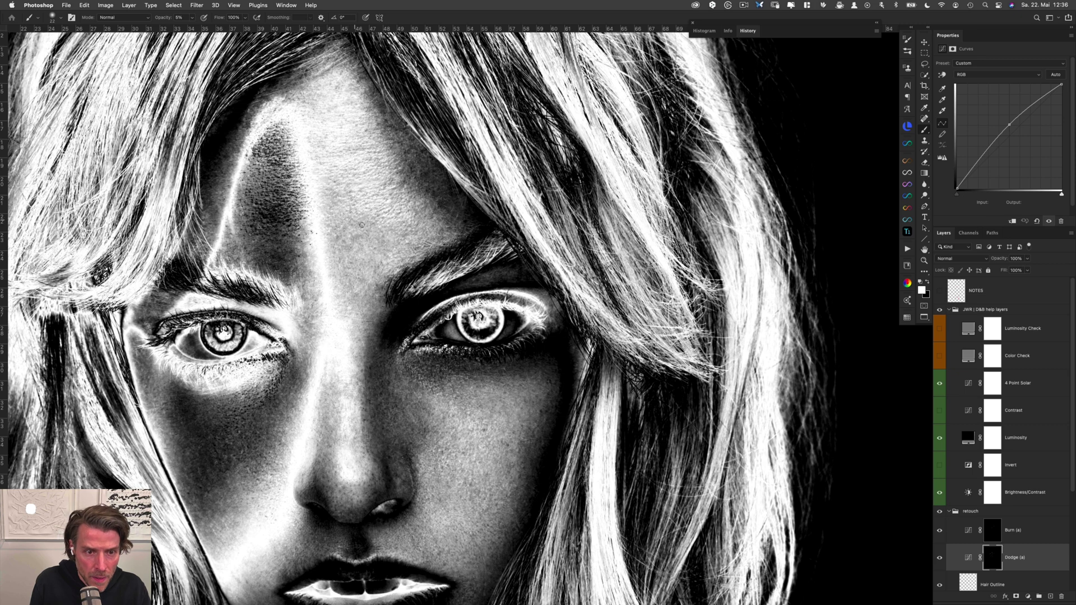
key(alt+bracketright)
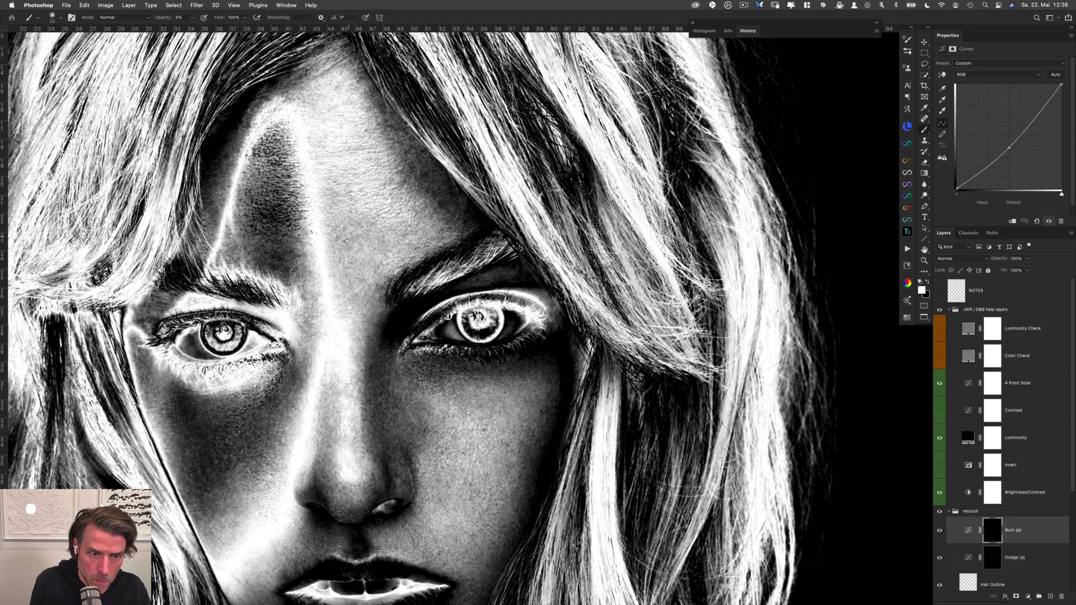
key(alt+bracketleft)
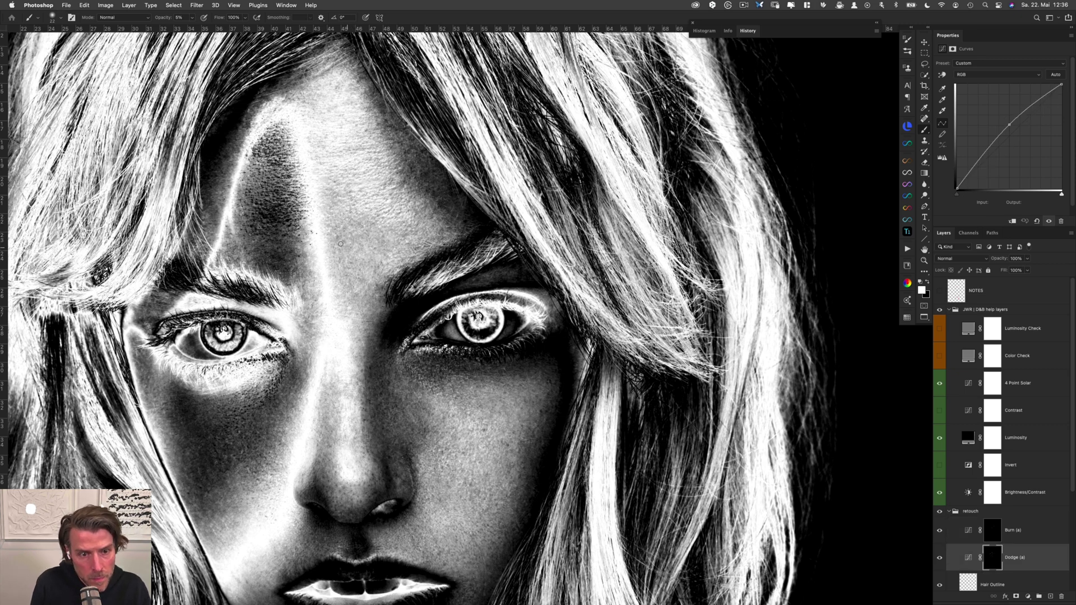
key(alt+bracketright)
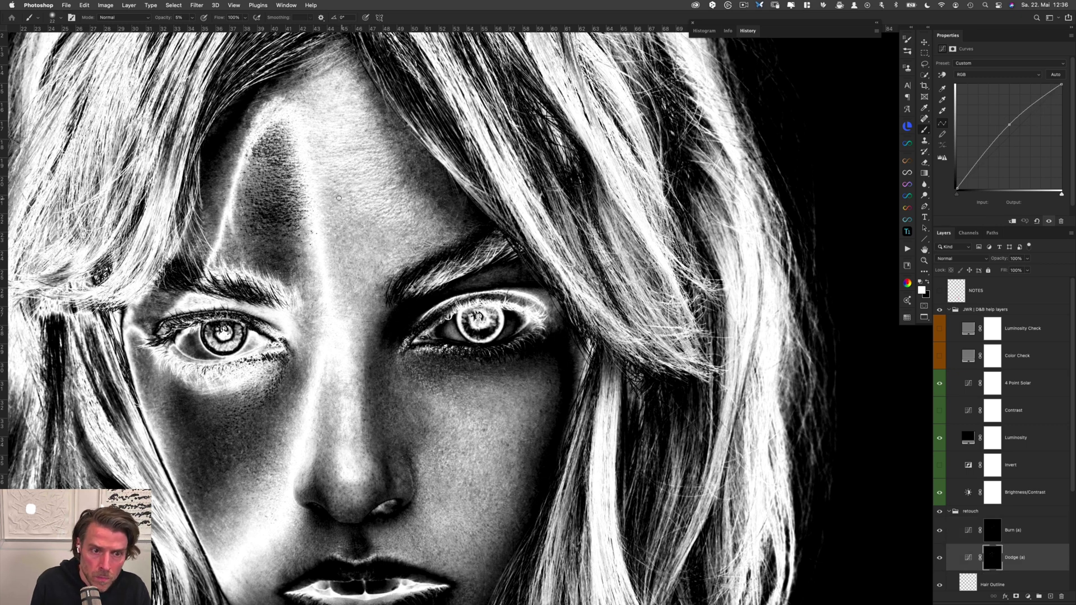
Set the Brightness/Contrast help layer to brightness 25 and contrast -24, and return to the Dodge and Burn masks
click(1026, 493)
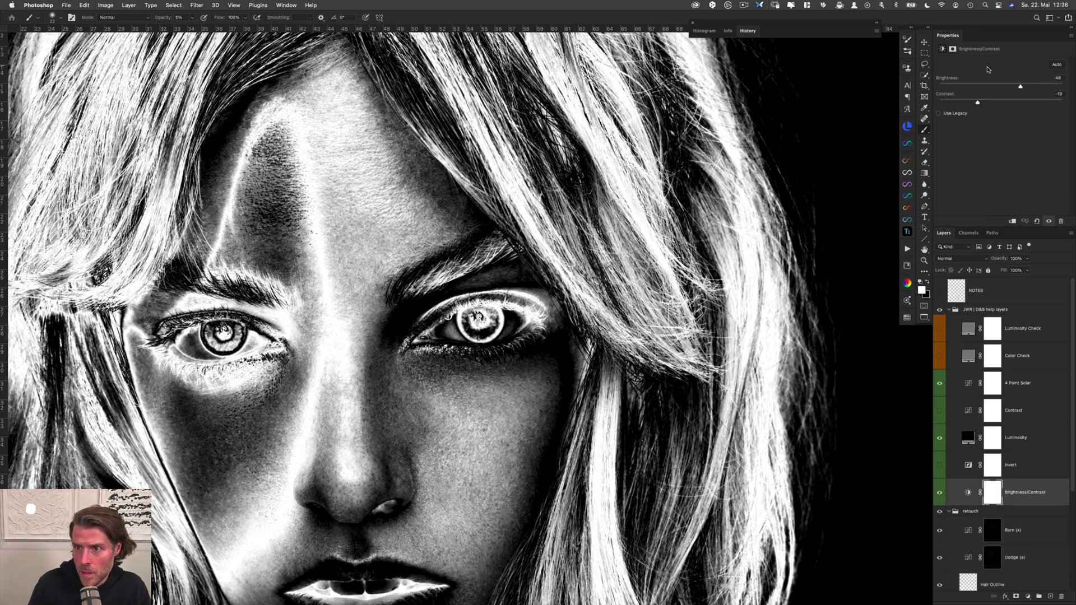
mouse_move(1021, 88)
mouse_down()
mouse_move(1044, 88)
mouse_move(939, 104)
mouse_move(1009, 87)
mouse_up()
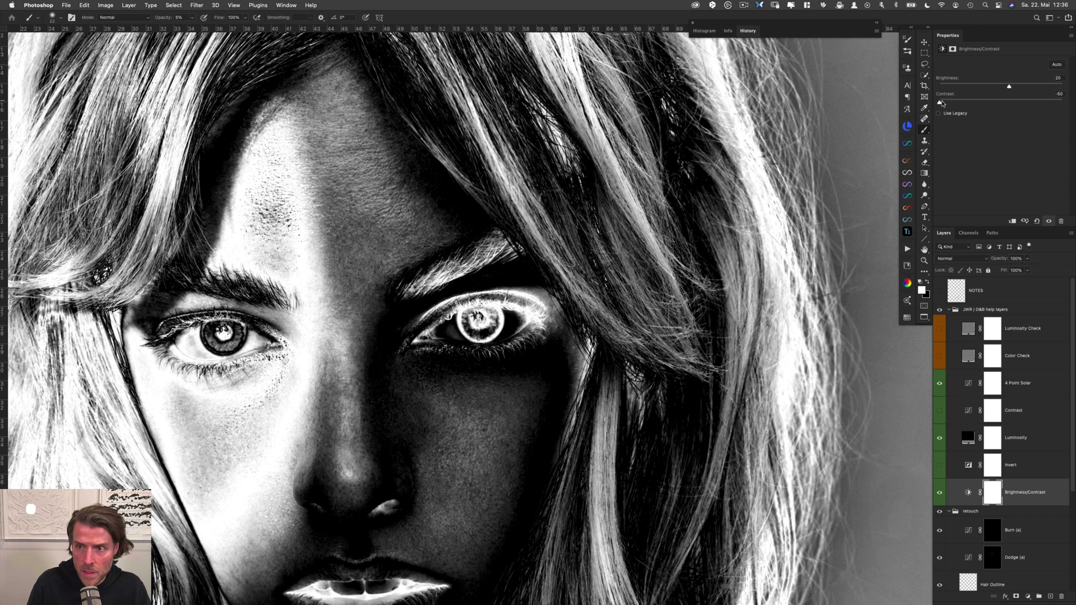
drag(940, 103, 971, 103)
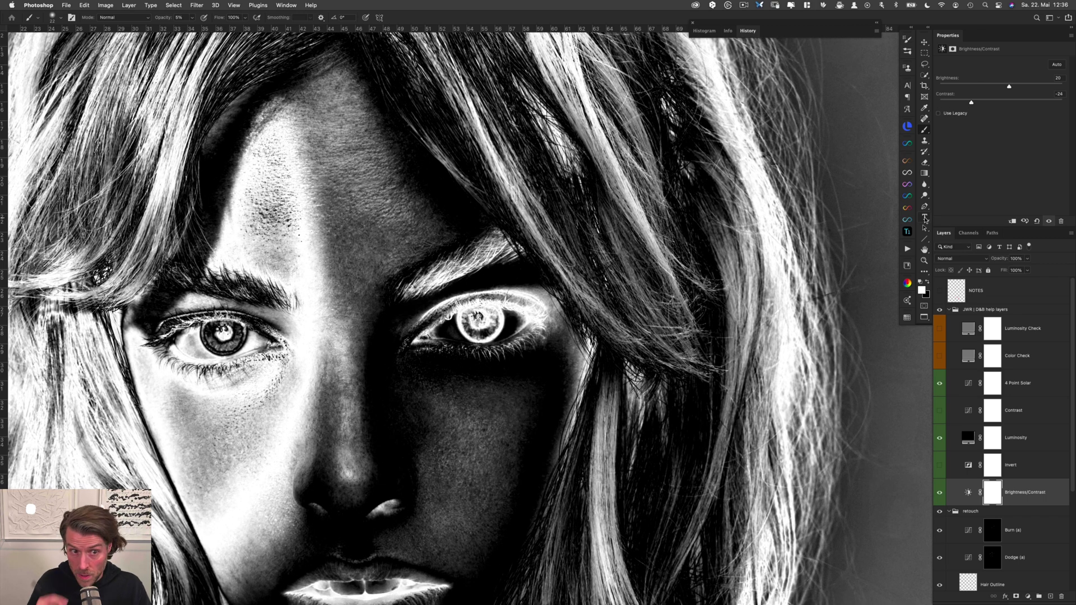
click(993, 557)
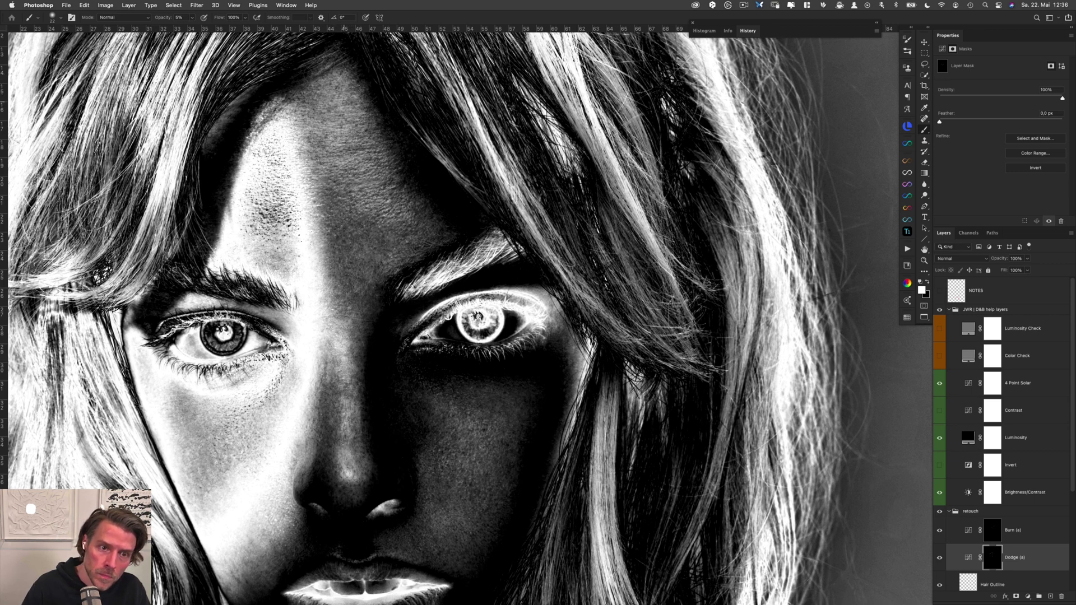
key(alt+bracketright)
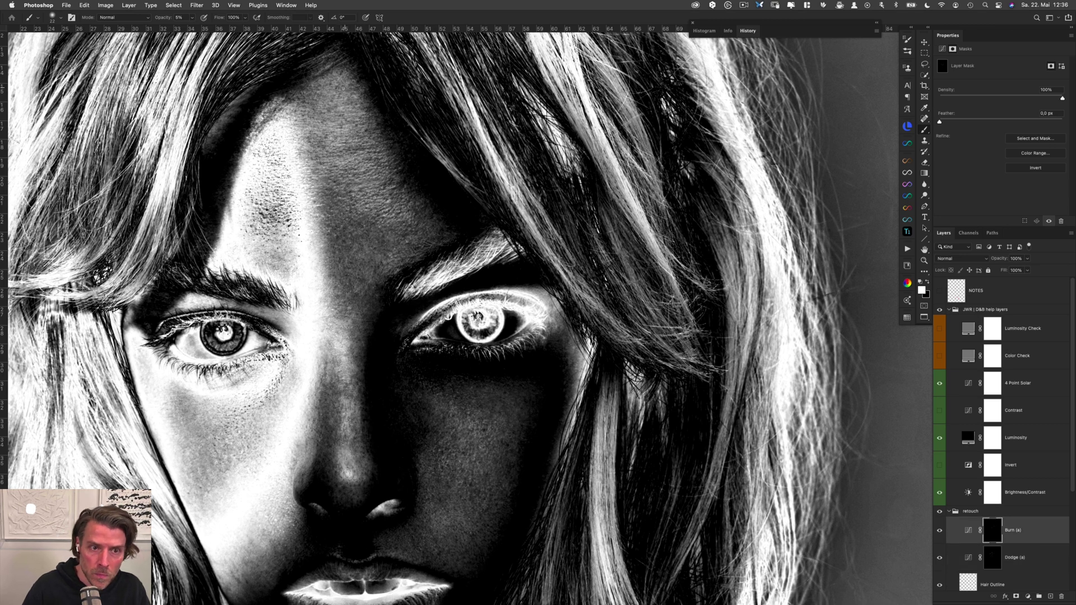
Even out the upper centre of the forehead with soft 5% strokes, alternating between the Dodge and Burn masks
key(alt+bracketleft)
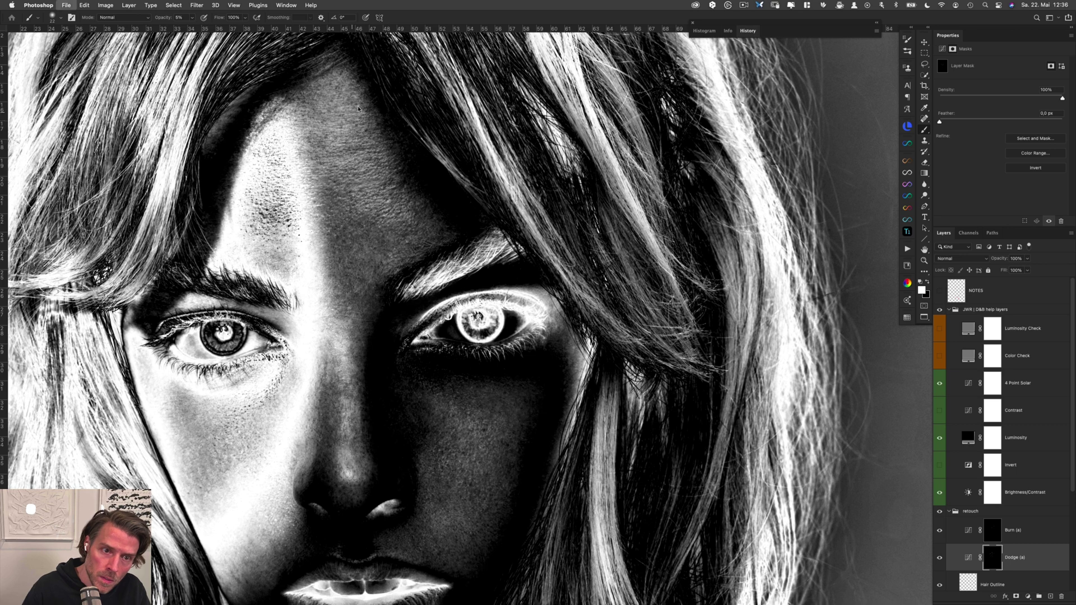
key(alt+bracketright)
key(alt+bracketleft)
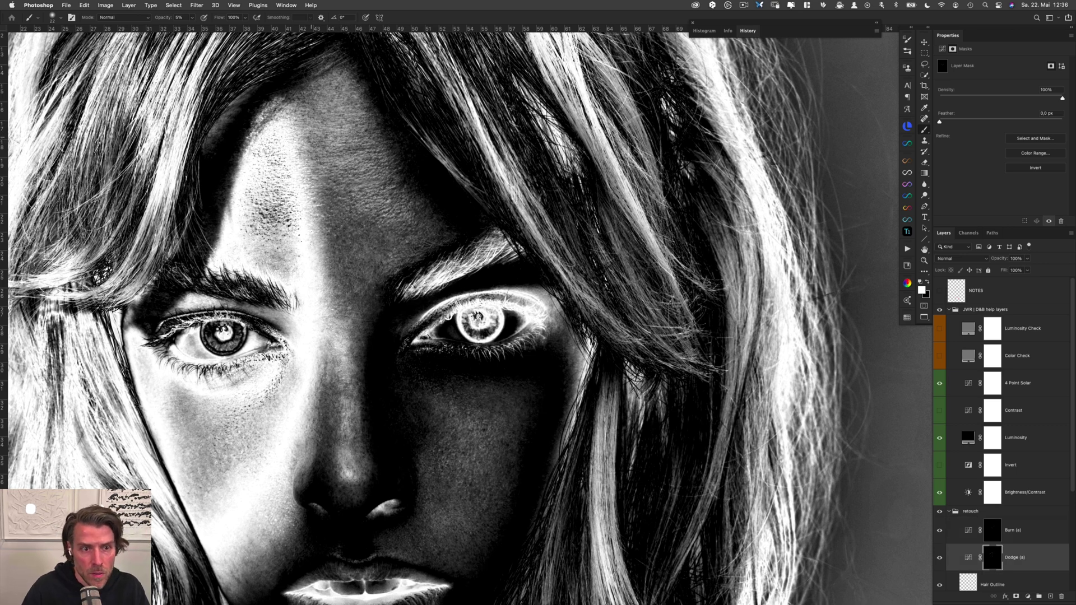
key(alt+bracketright)
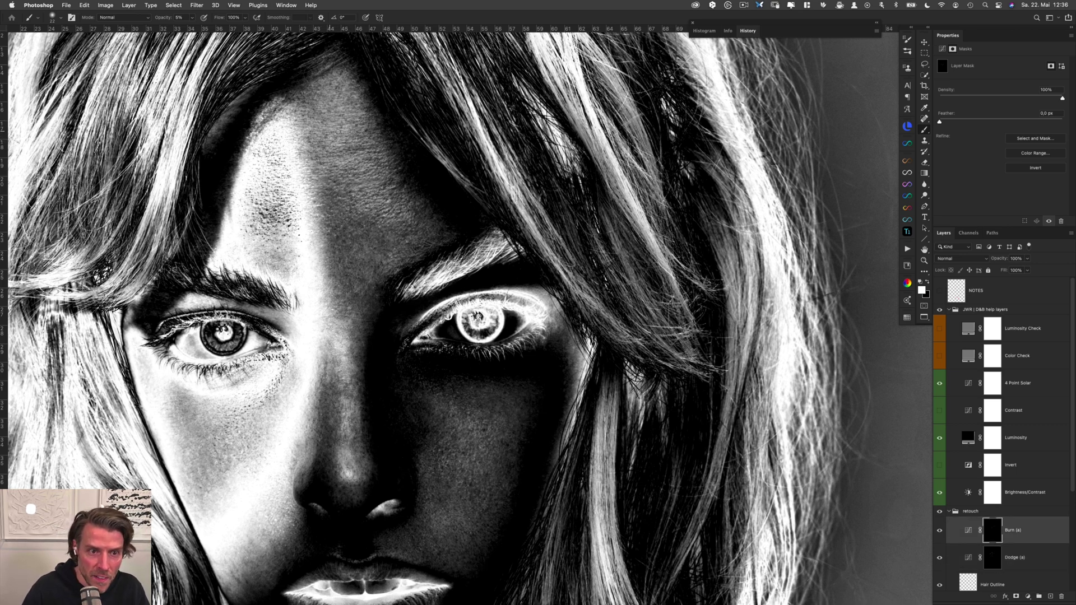
key(alt+bracketleft)
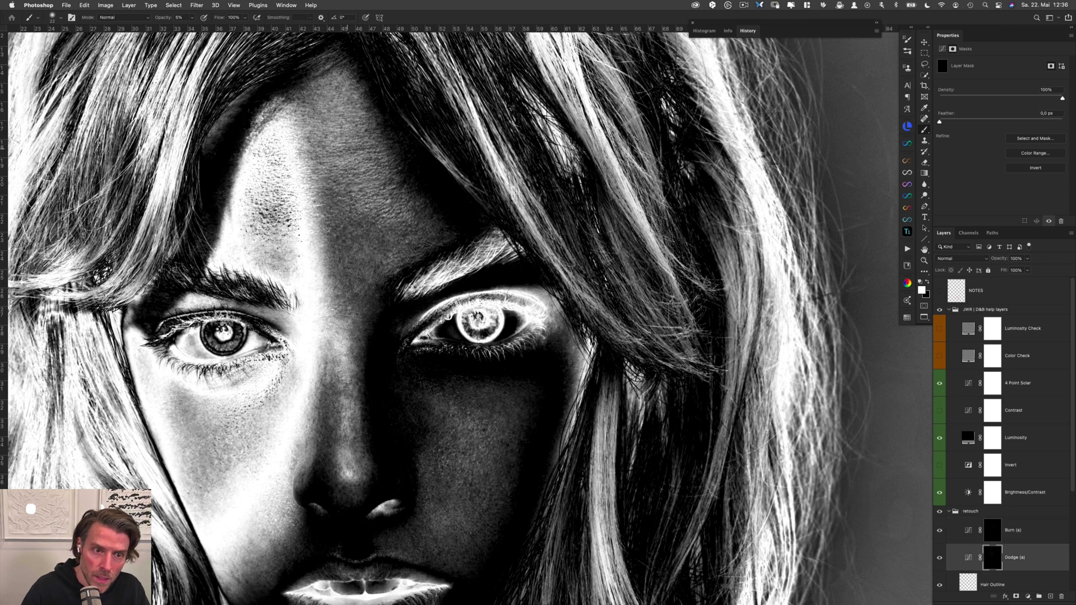
drag(365, 152, 366, 152)
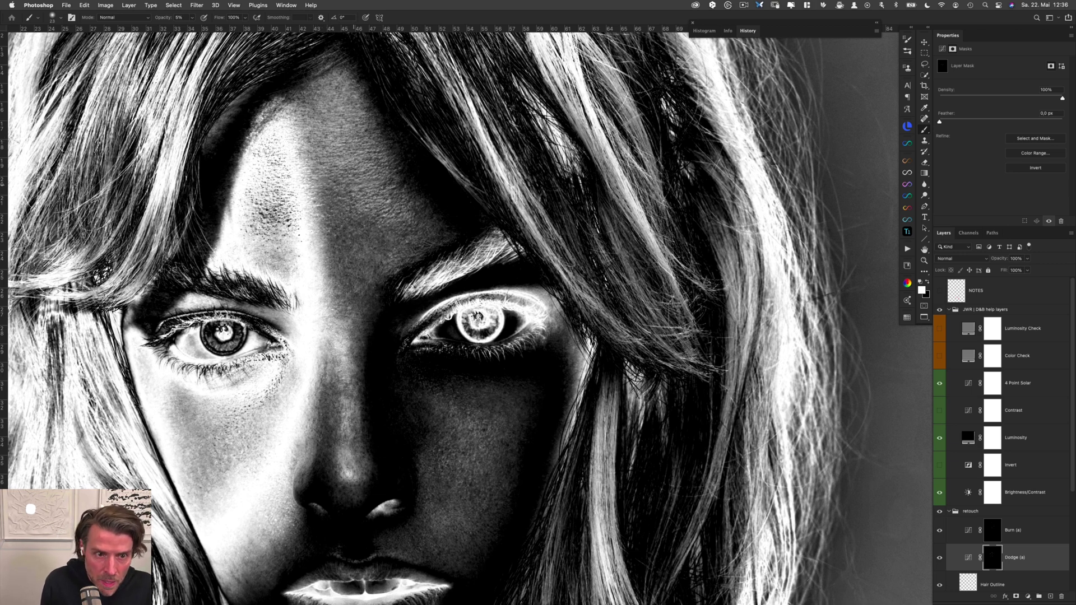
Blend the tonal patches in the middle of the forehead, on the model's left side, with small strokes on the Burn and Dodge masks
key(alt+bracketright)
key(alt+bracketleft)
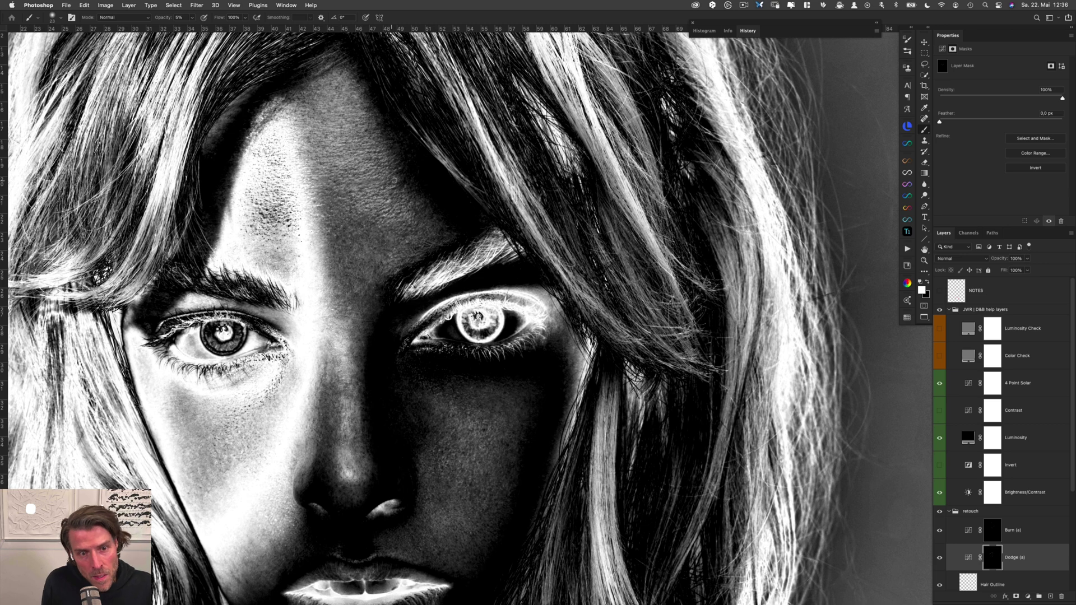
key(alt+bracketright)
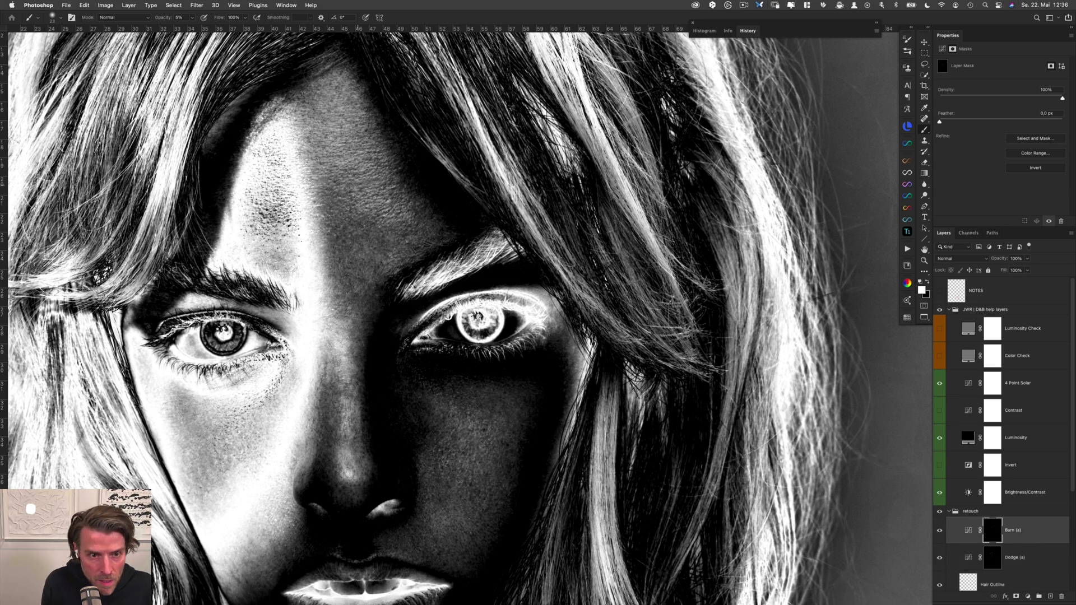
key(alt+bracketleft)
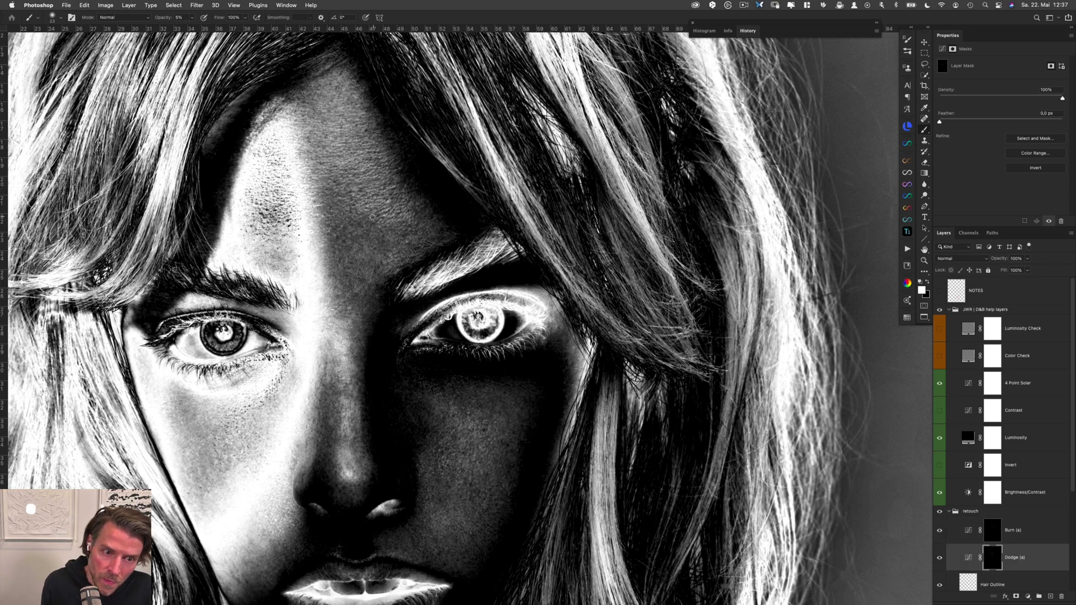
drag(370, 214, 374, 214)
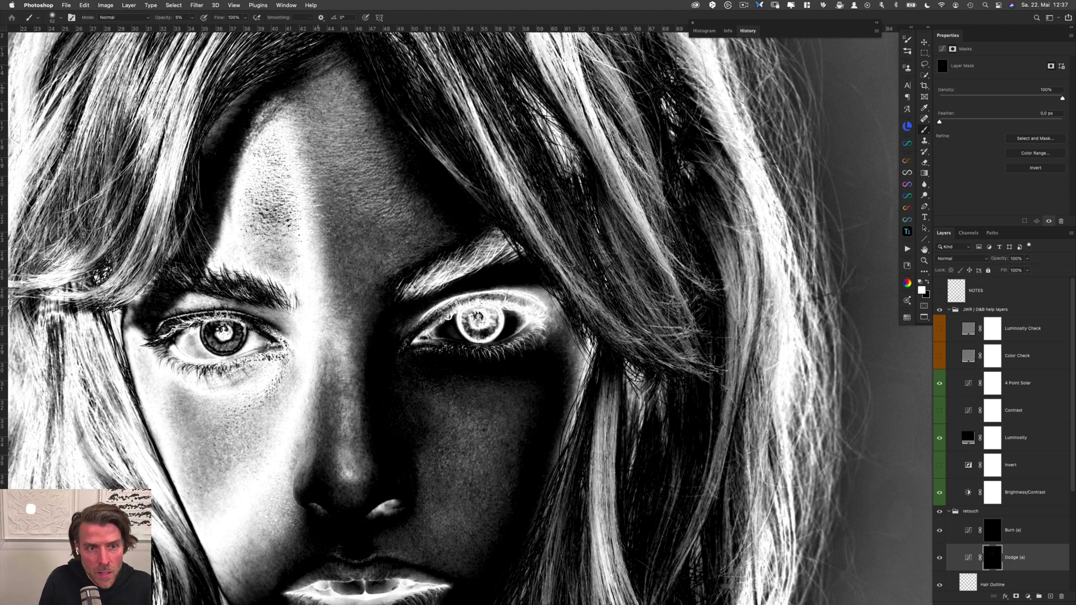
drag(385, 218, 383, 218)
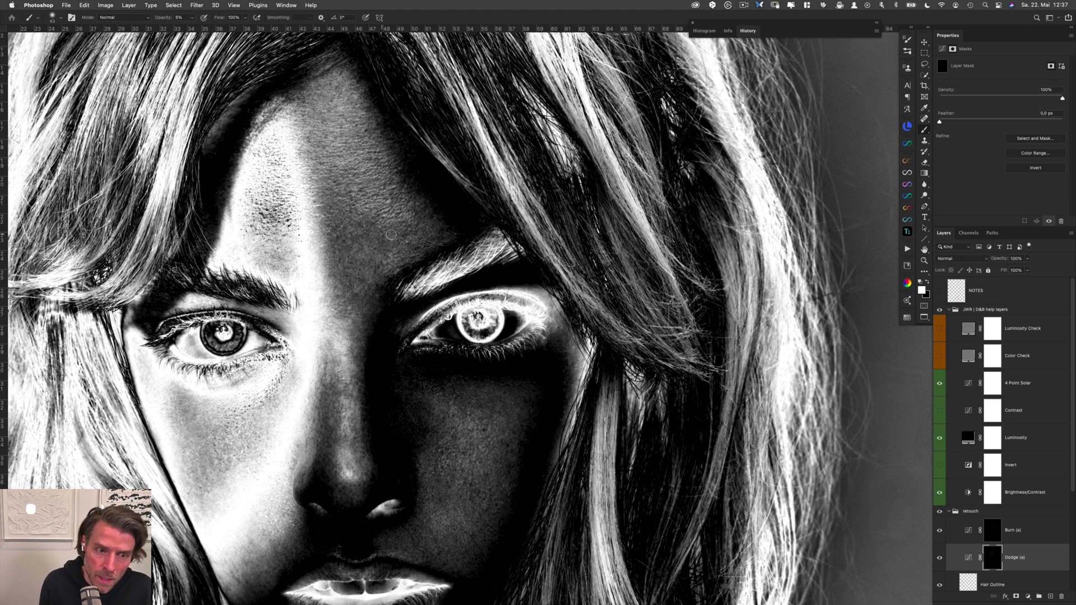
Dodge and burn the lower forehead around the inner end of the model's left eyebrow with a slightly smaller brush
key(alt+bracketright)
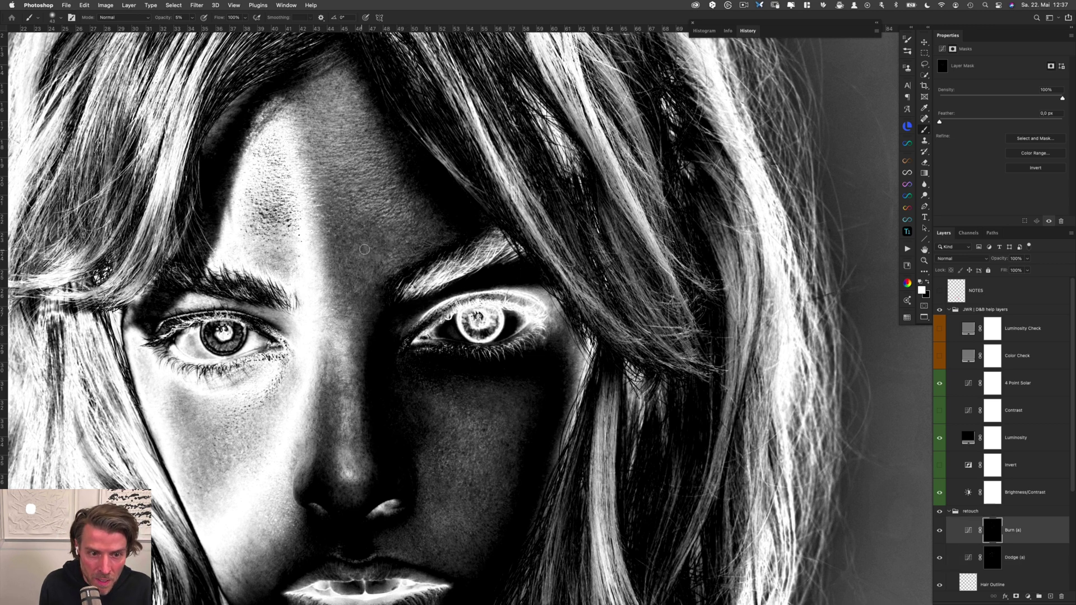
key(alt+bracketleft)
drag(392, 235, 381, 234)
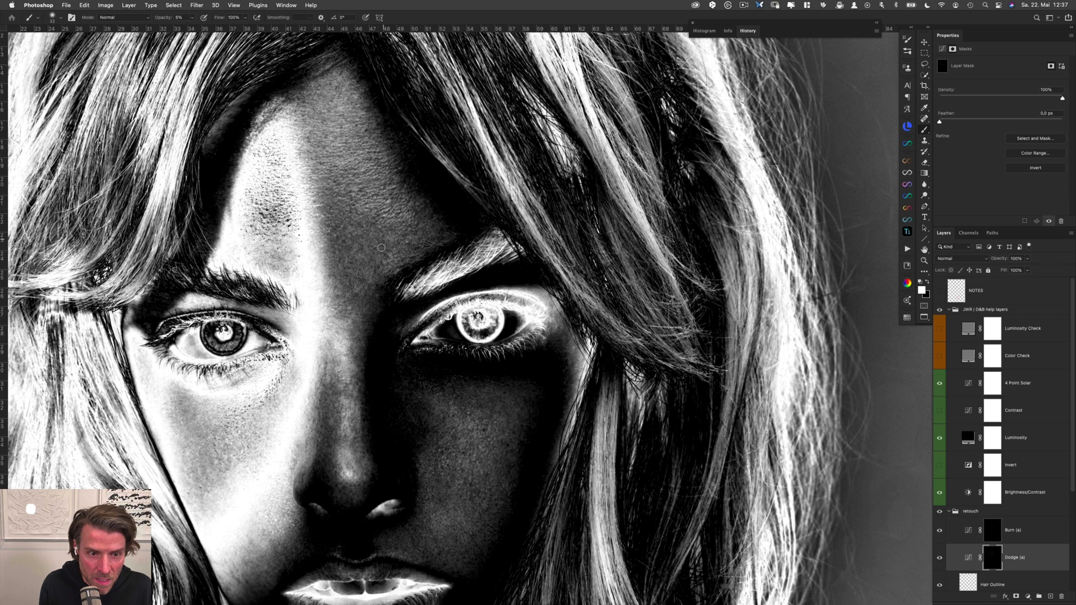
key(alt+bracketright)
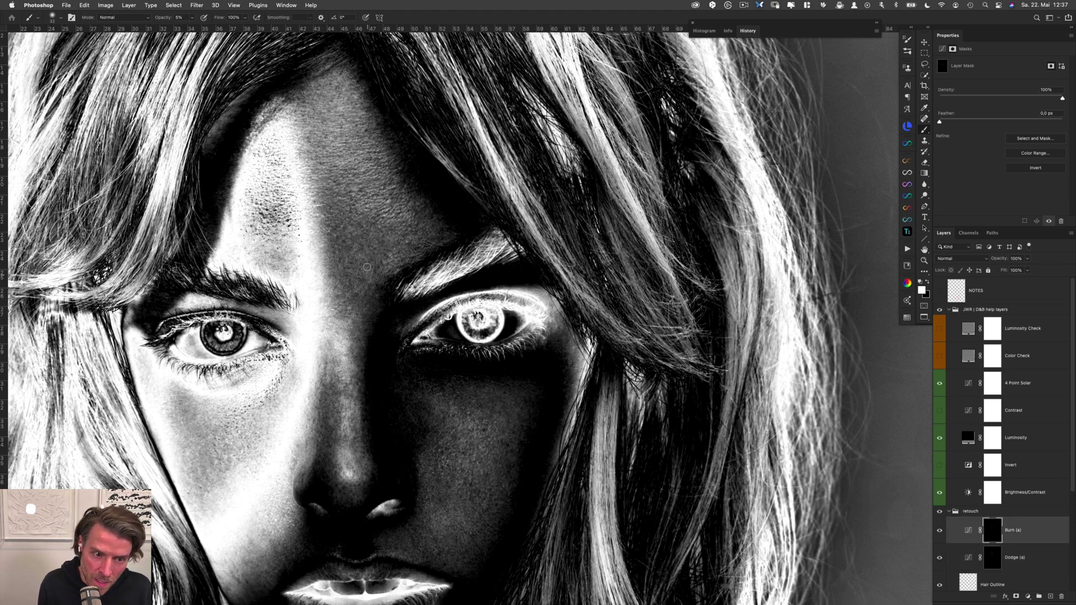
key(alt+bracketleft)
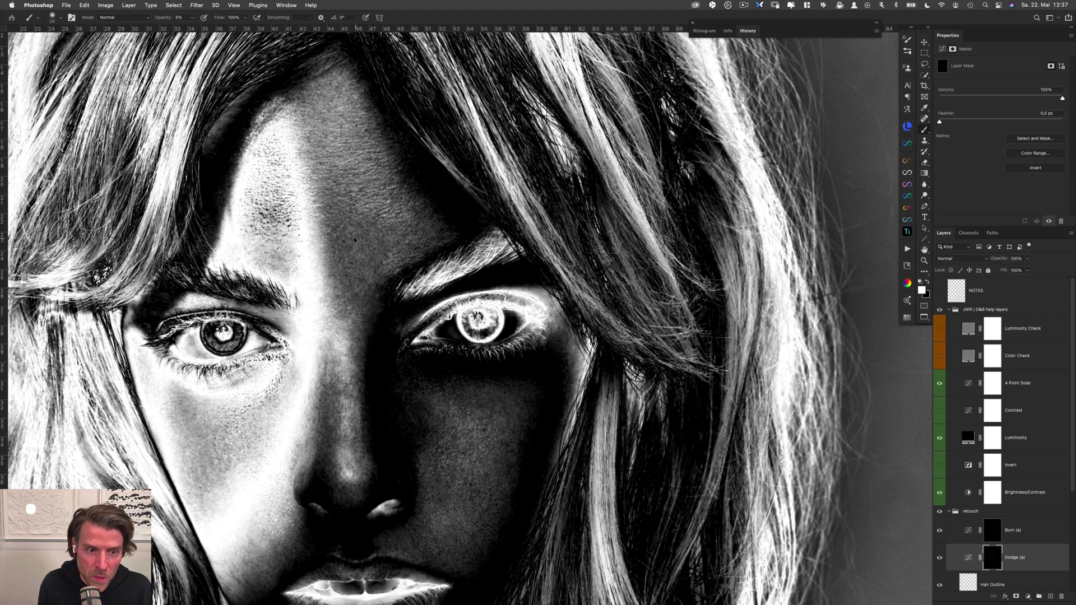
key(alt+bracketright)
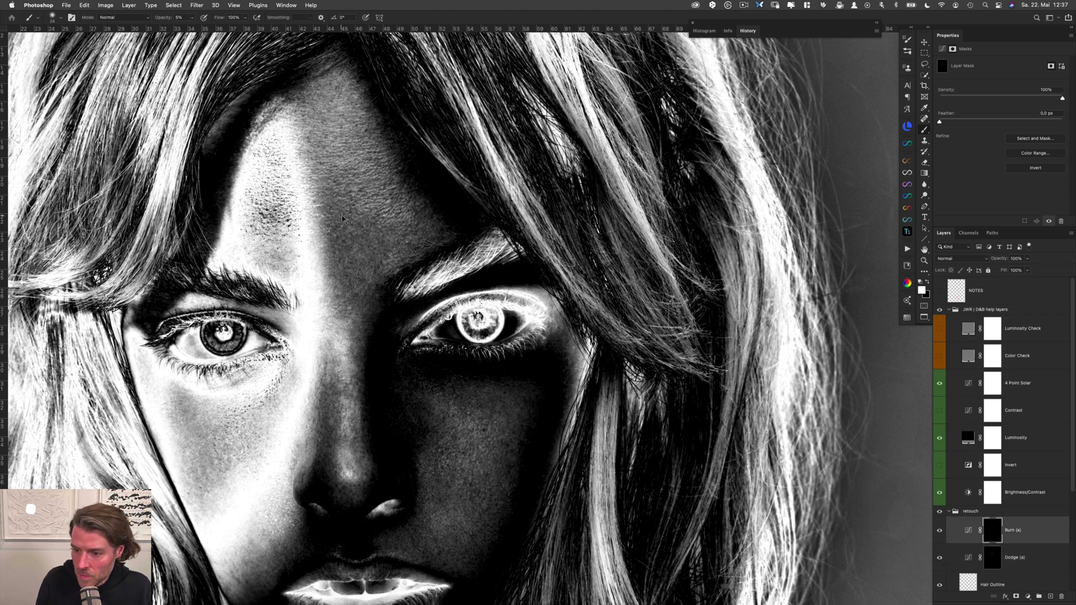
key(alt+bracketleft)
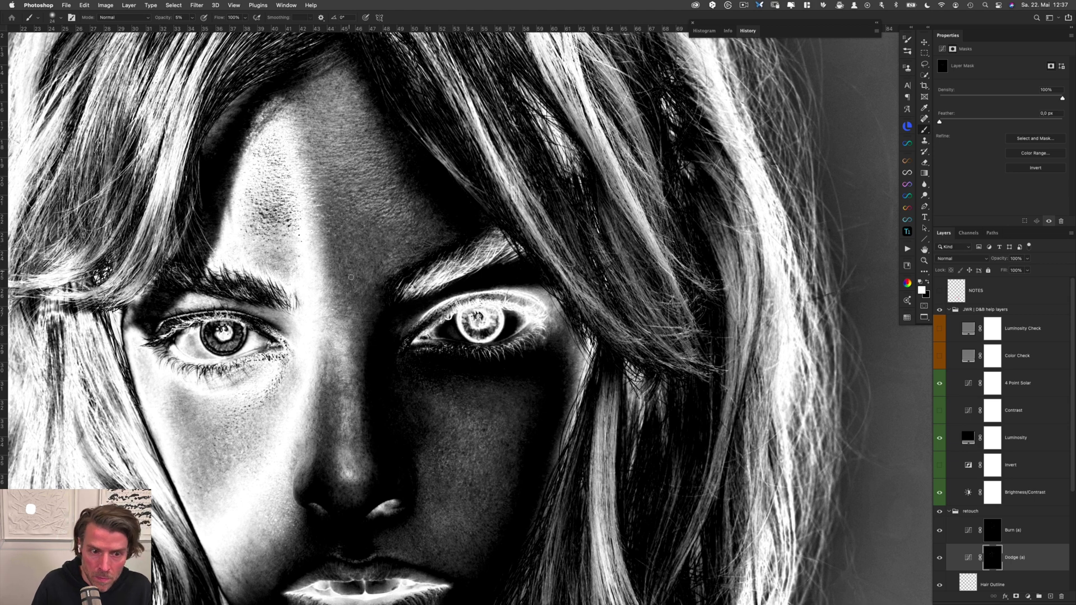
key(alt+bracketright)
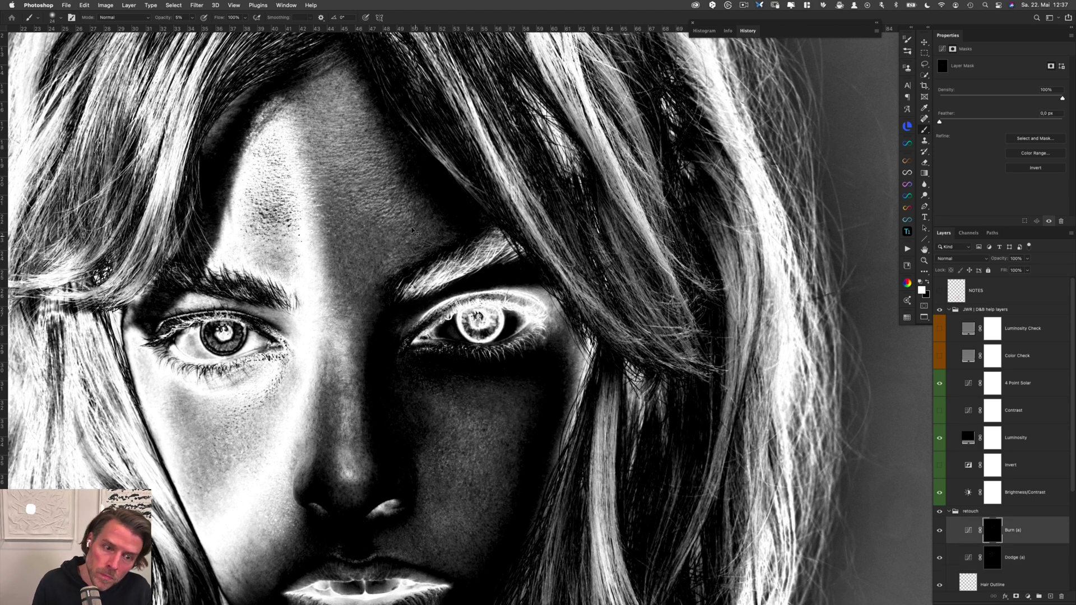
key(alt+bracketleft)
Smooth the tonal transitions on the upper nose bridge between the eyes using the Dodge and Burn masks
scroll(392, 213, down, 5)
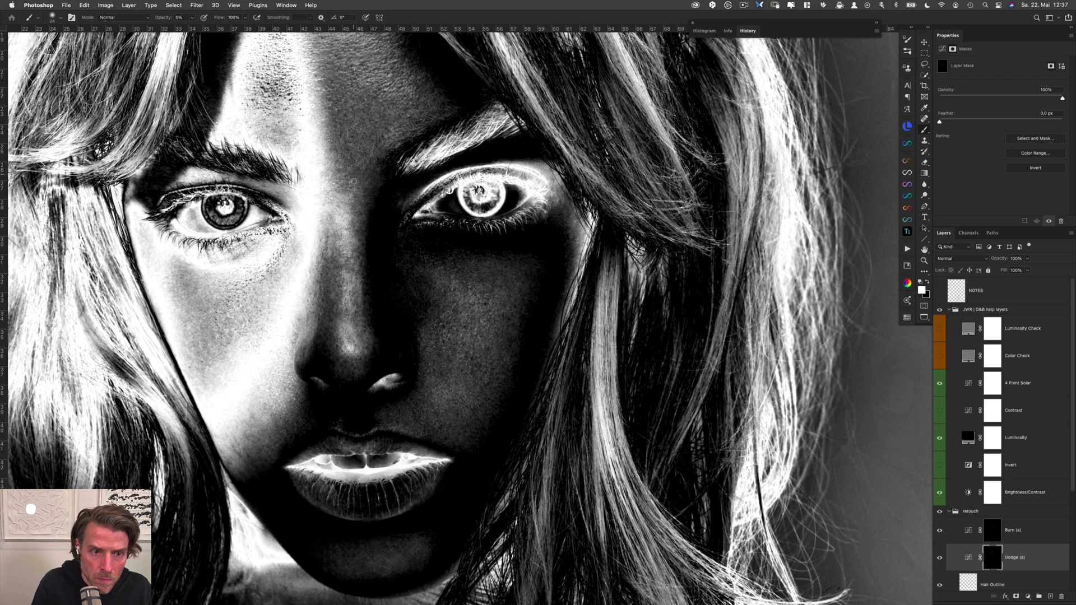
key(alt+bracketright)
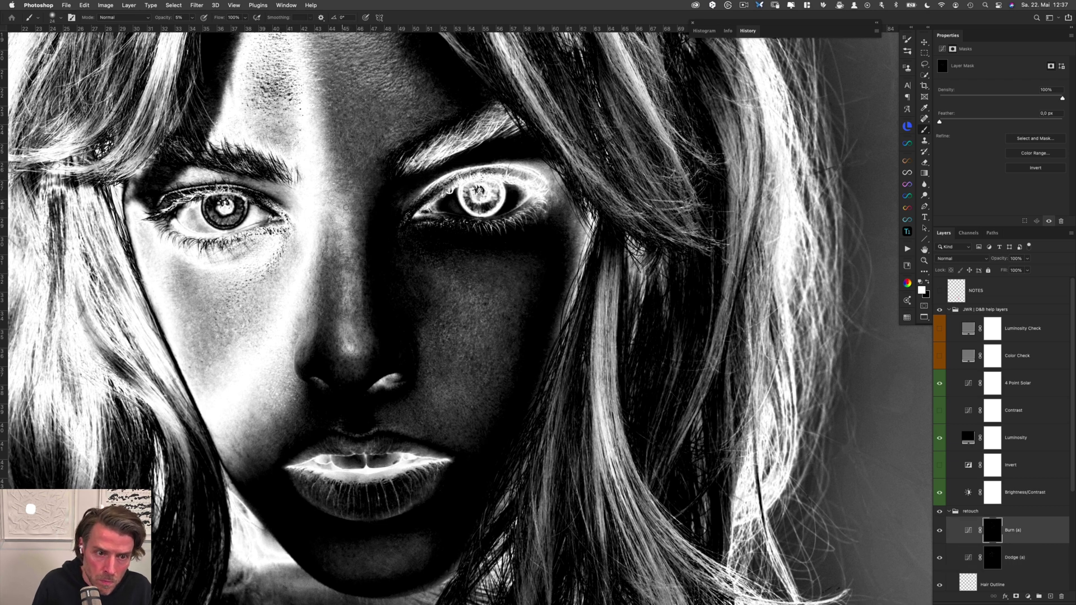
key(alt+bracketleft)
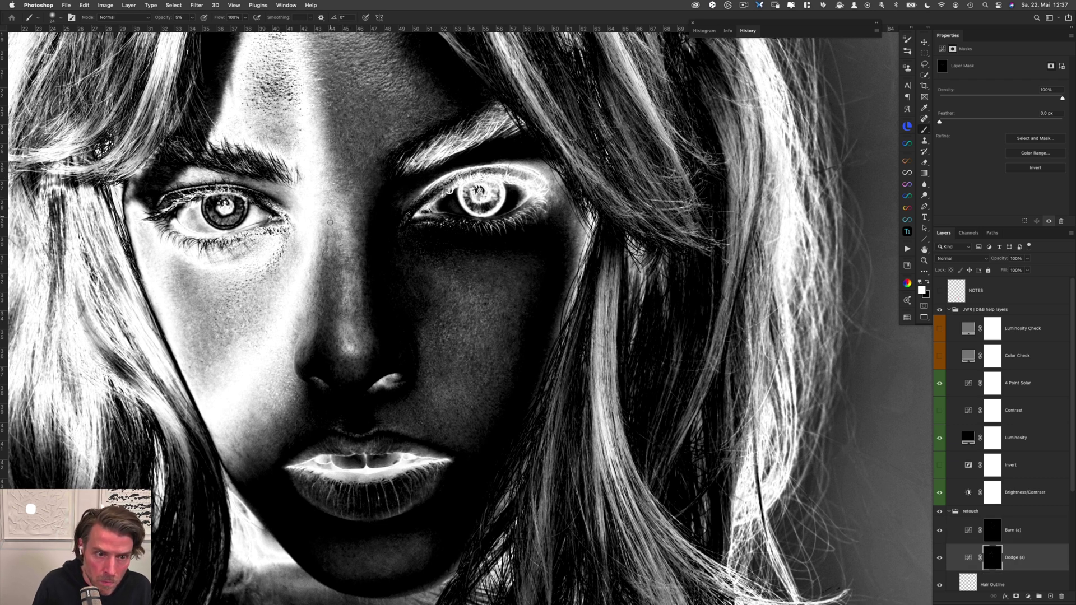
key(alt+bracketright)
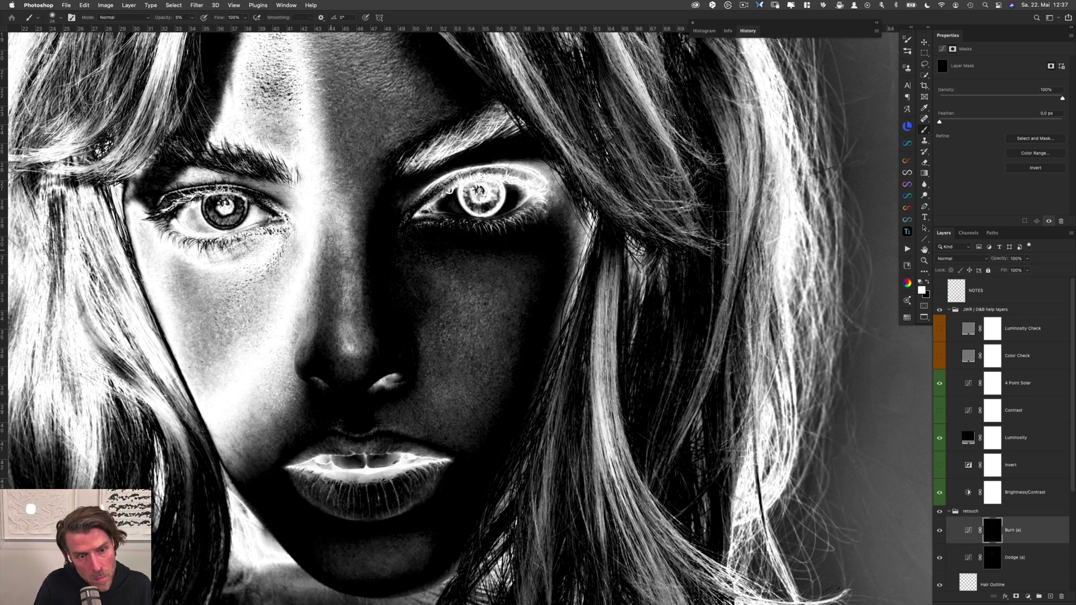
key(alt+bracketleft)
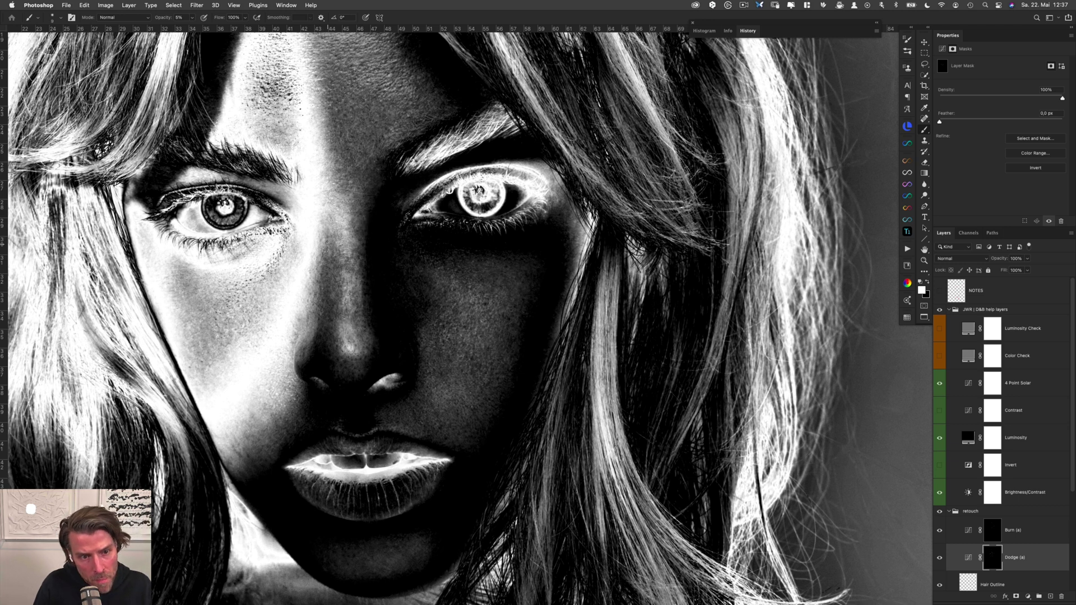
drag(328, 241, 332, 241)
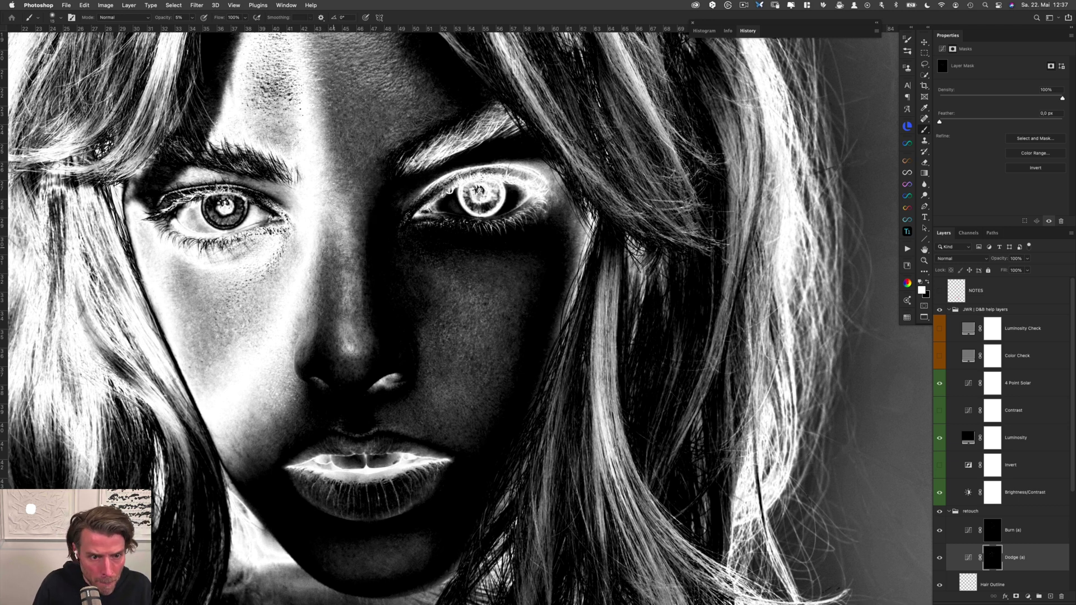
key(alt+bracketright)
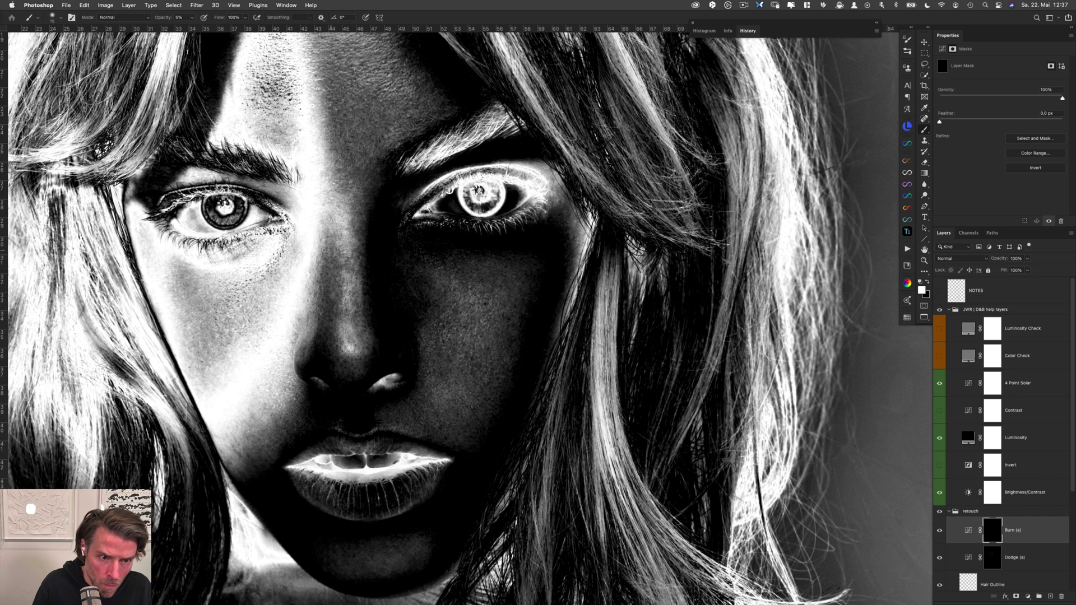
key(alt+bracketleft)
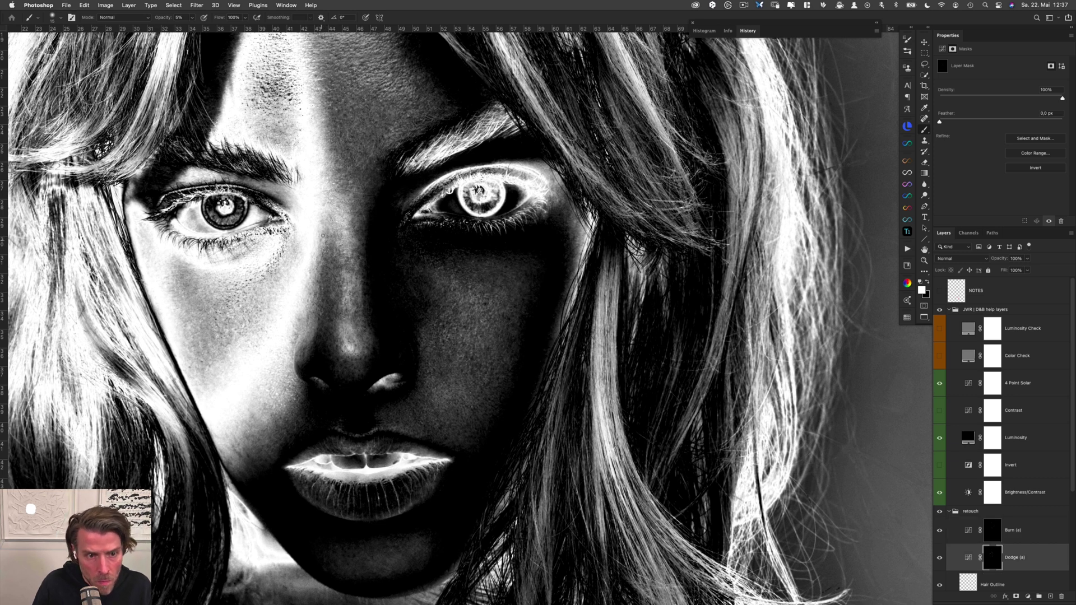
Refine the light and dark transitions down the ridge of the nose on the Burn and Dodge masks
key(alt+bracketright)
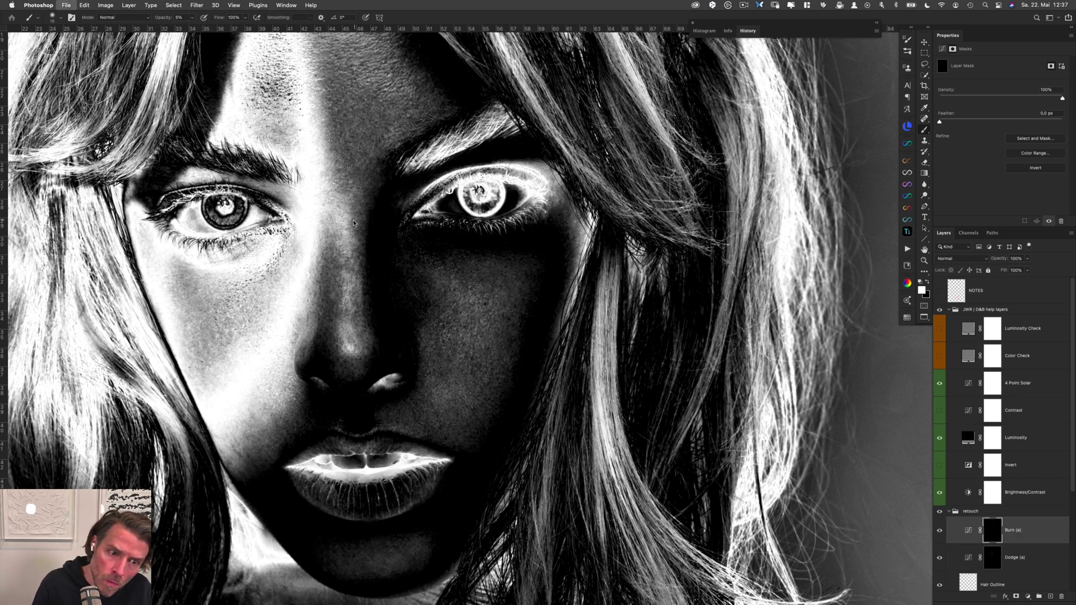
key(alt+bracketleft)
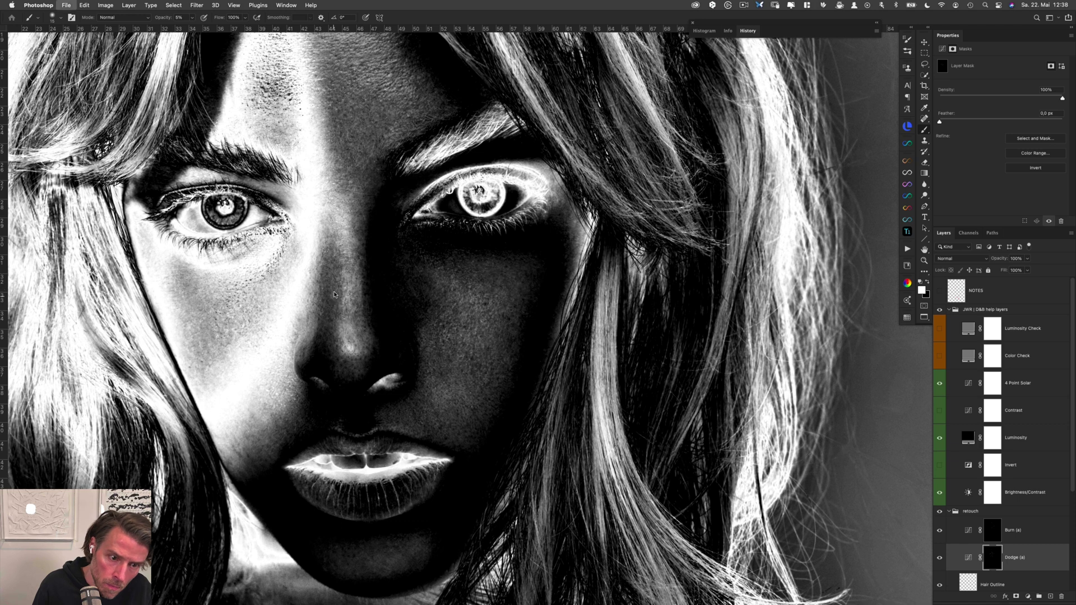
key(alt+bracketright)
key(alt+bracketleft)
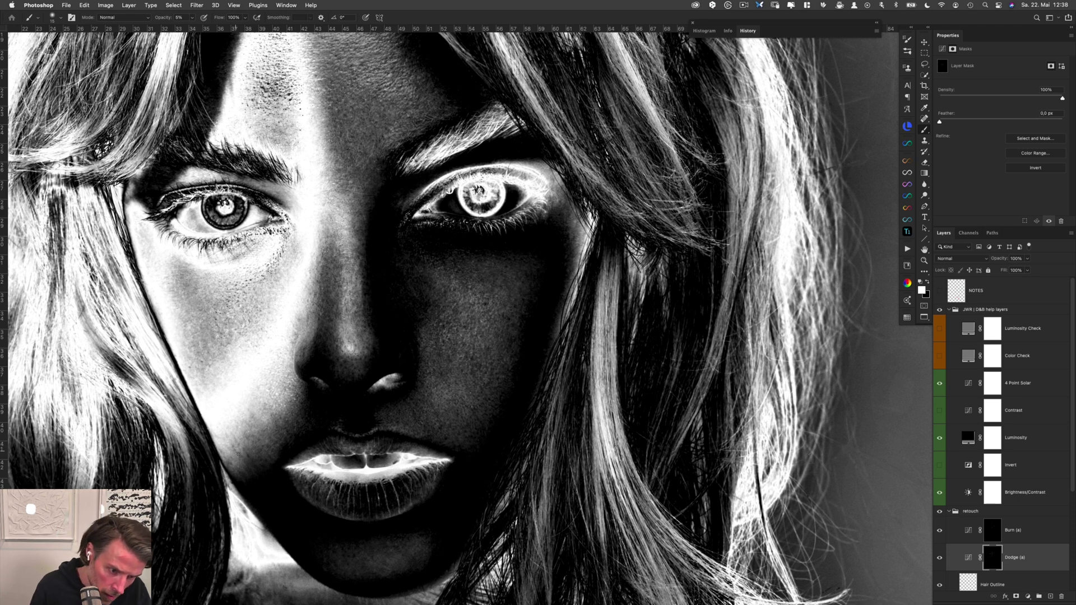
Lighten small dark spots on the model's left cheek below the eye on the Dodge mask
key(alt+bracketright)
key(alt+bracketleft)
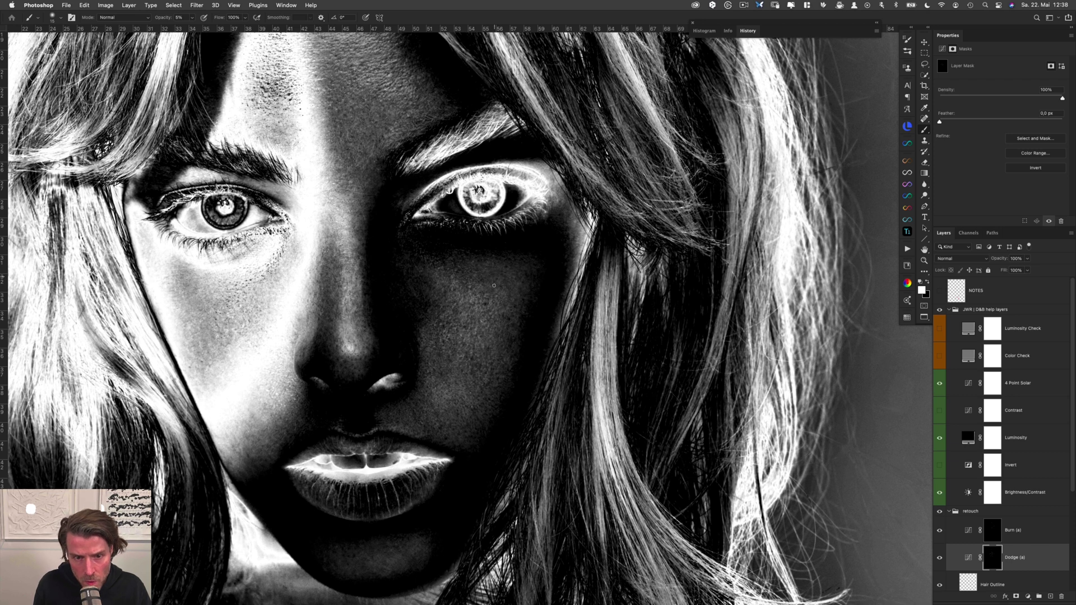
drag(506, 279, 509, 279)
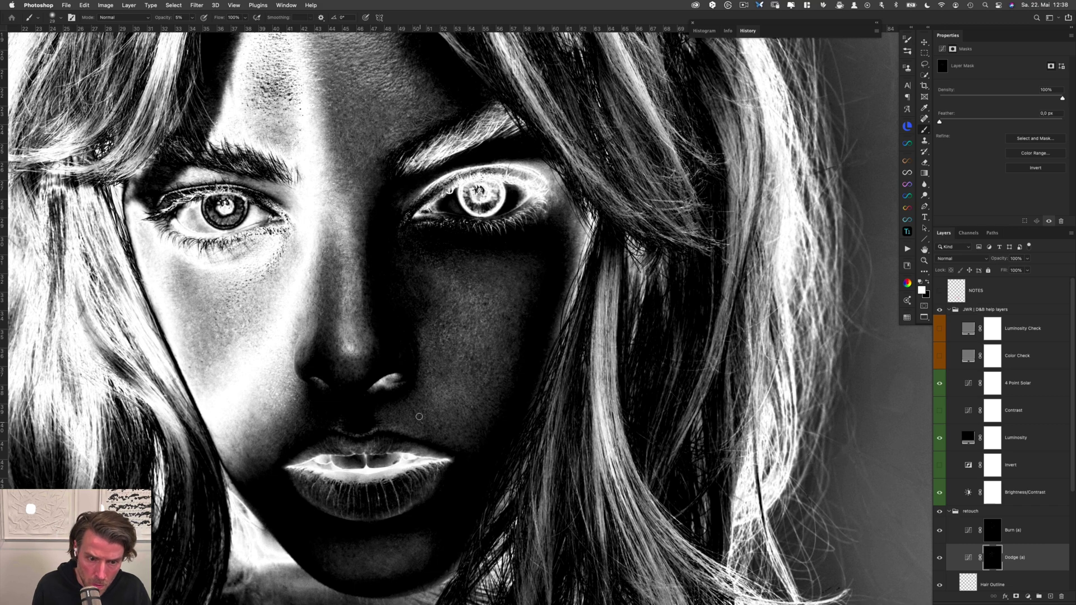
Raise the Brightness/Contrast help layer's brightness to 61 and bring the forehead into view
click(1025, 493)
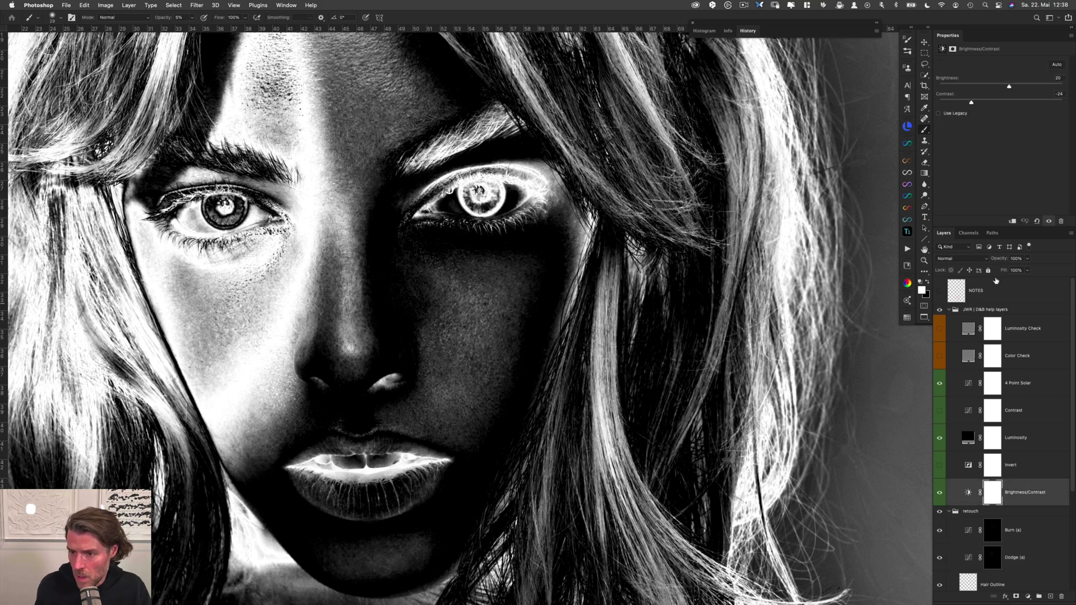
drag(1017, 88, 1025, 87)
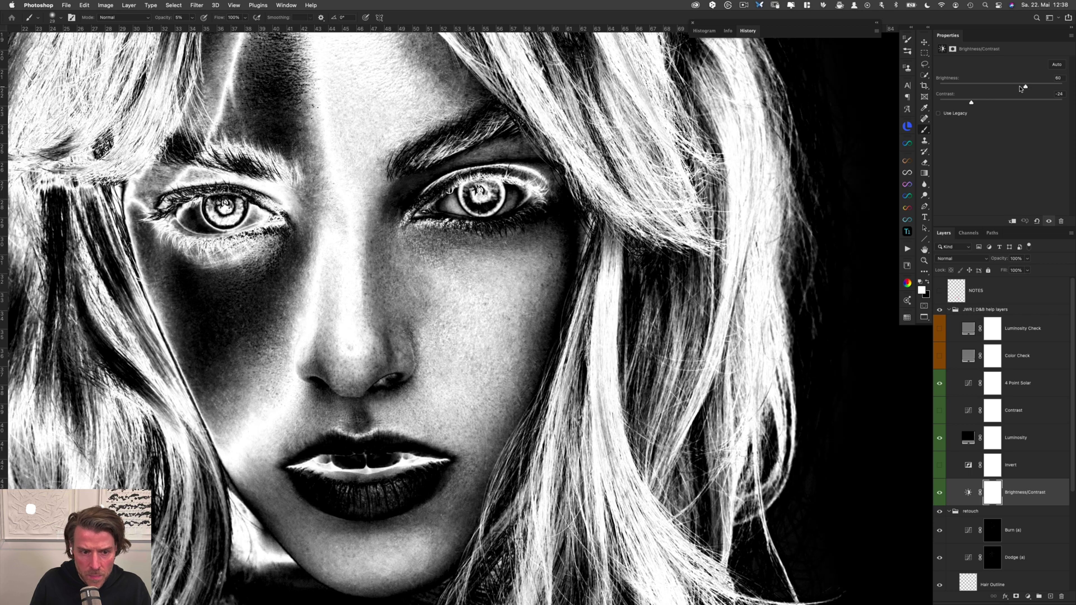
drag(434, 271, 453, 383)
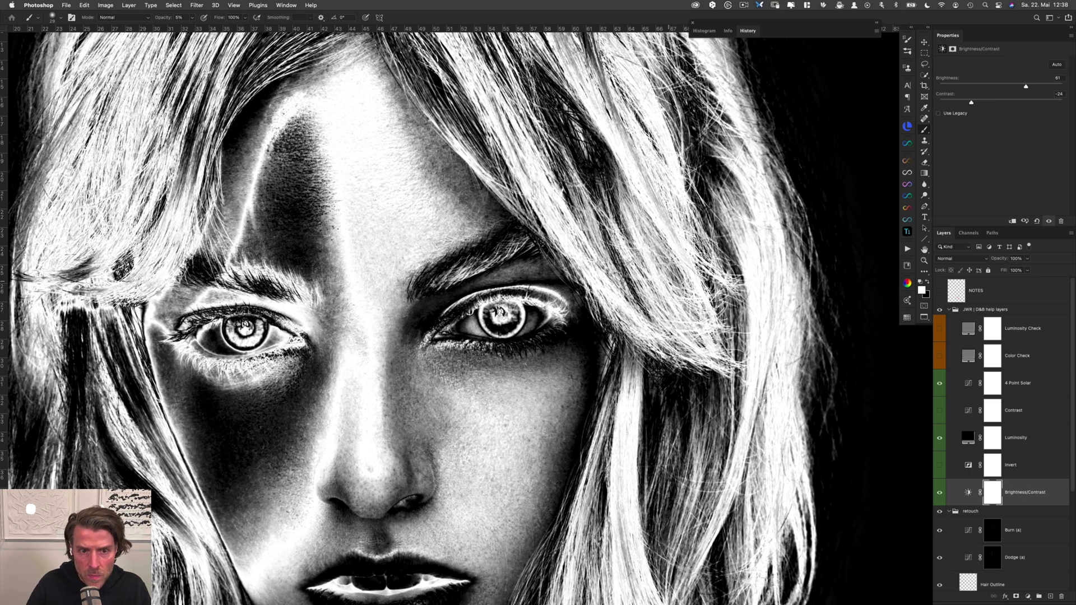
Even out small light and dark spots across the forehead on the Dodge (a) and Burn (a) masks
click(992, 555)
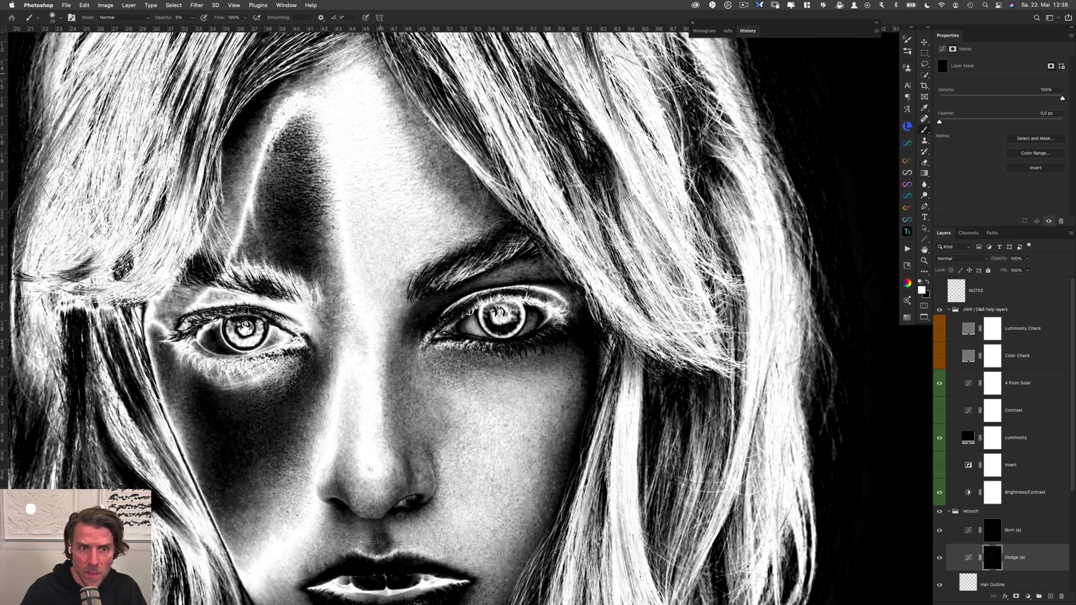
drag(386, 79, 379, 79)
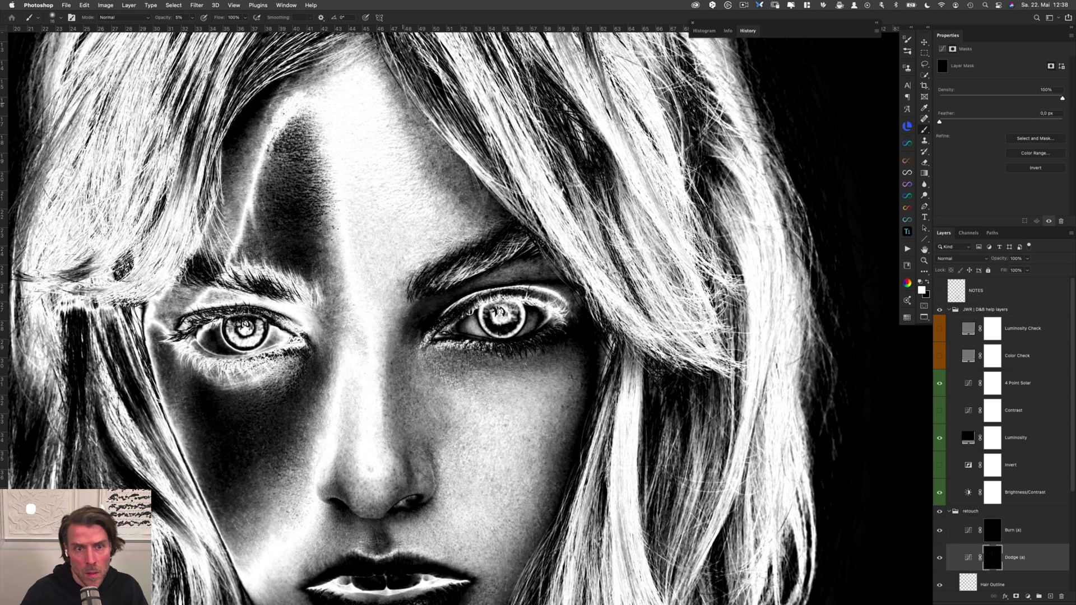
key(alt+bracketright)
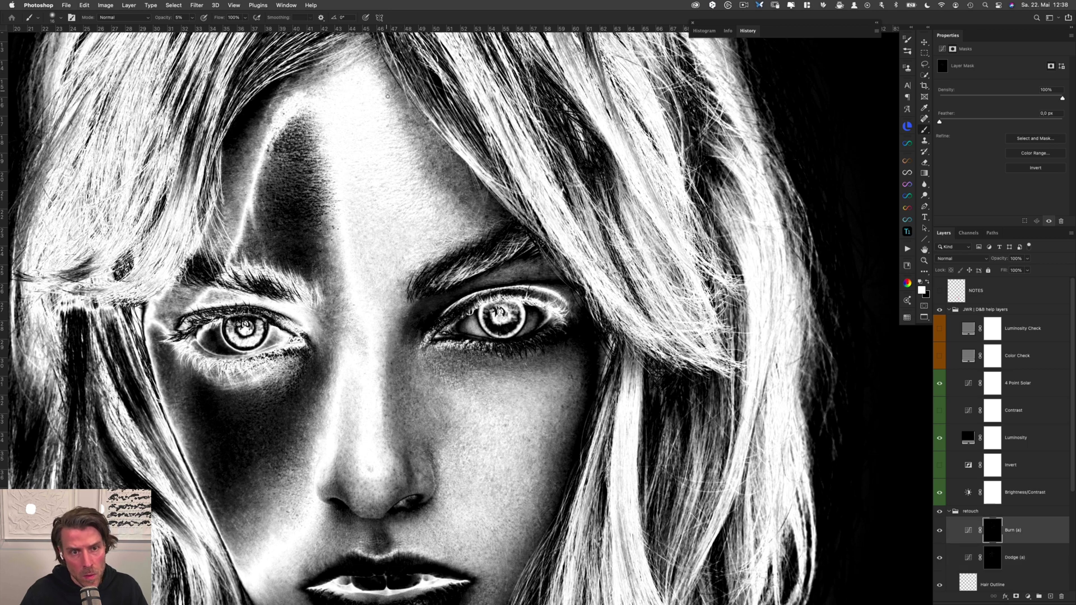
key(alt+bracketleft)
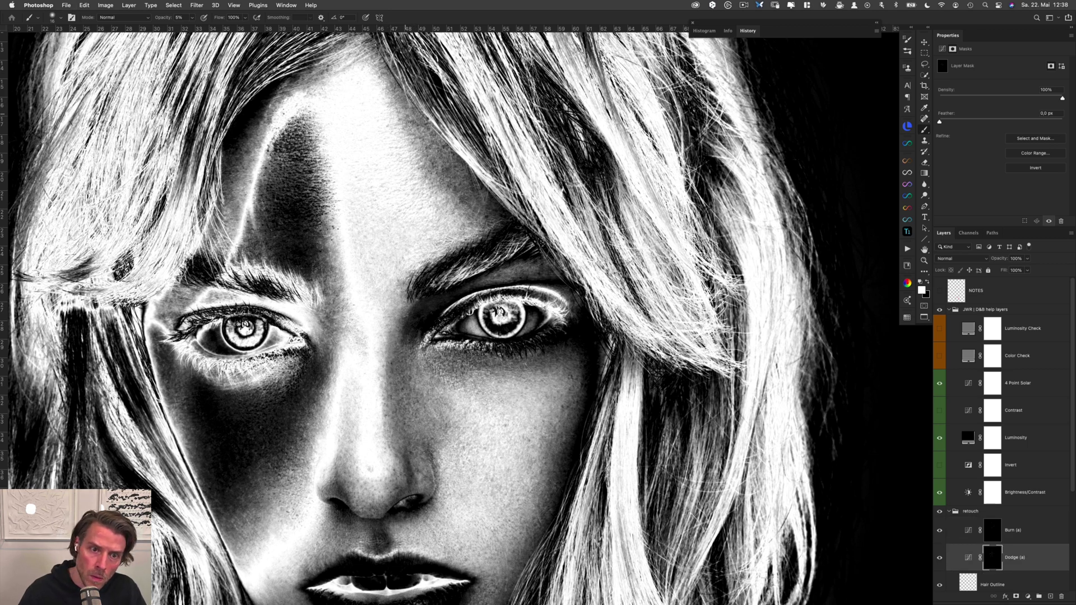
key(alt+bracketright)
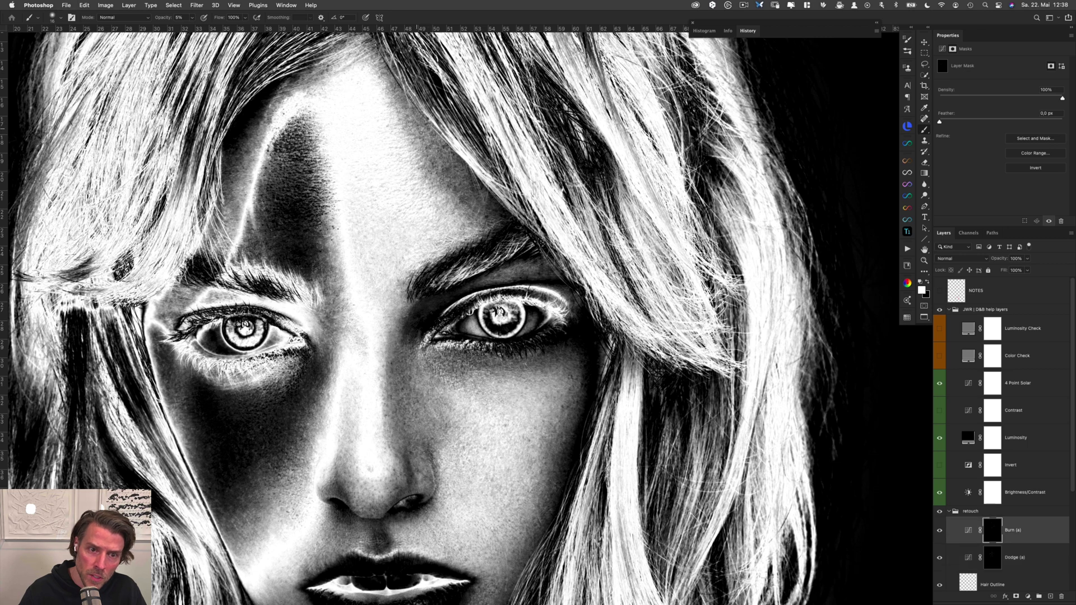
key(alt+bracketleft)
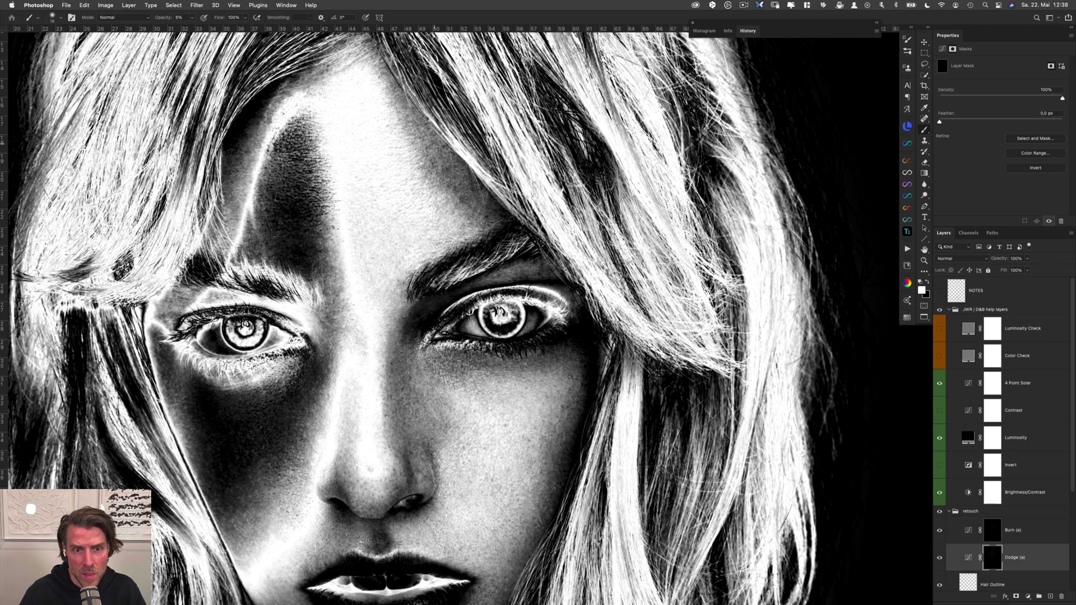
key(alt+bracketright)
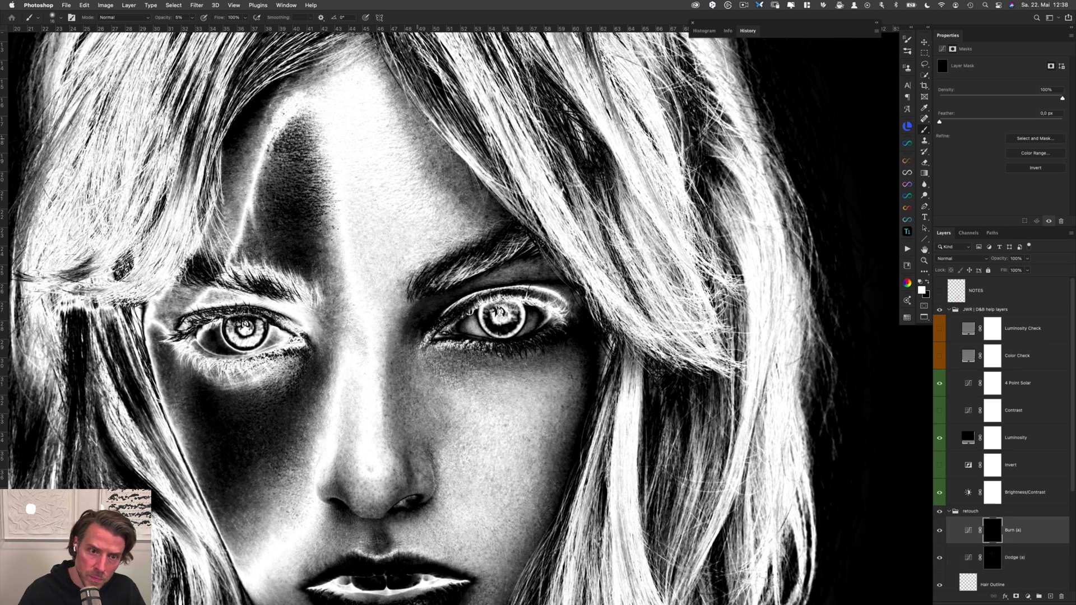
key(alt+bracketleft)
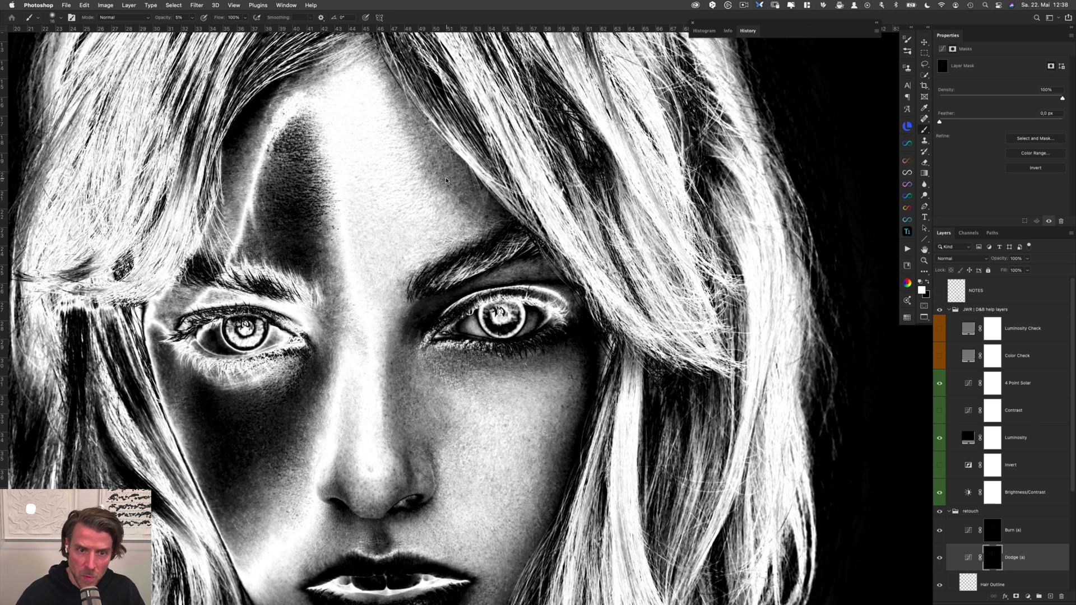
drag(447, 179, 452, 179)
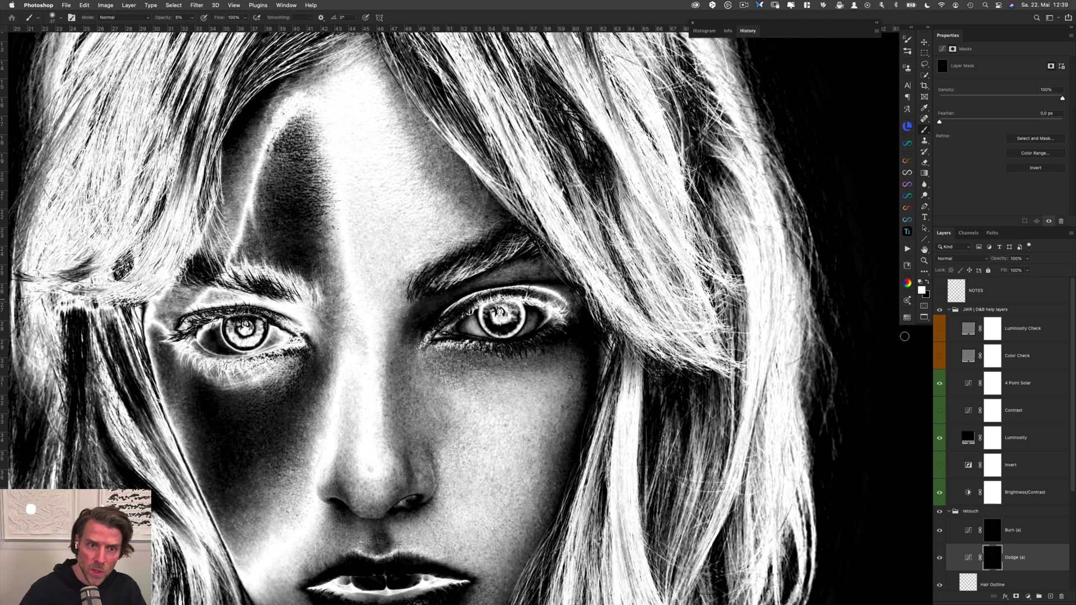
drag(272, 119, 264, 124)
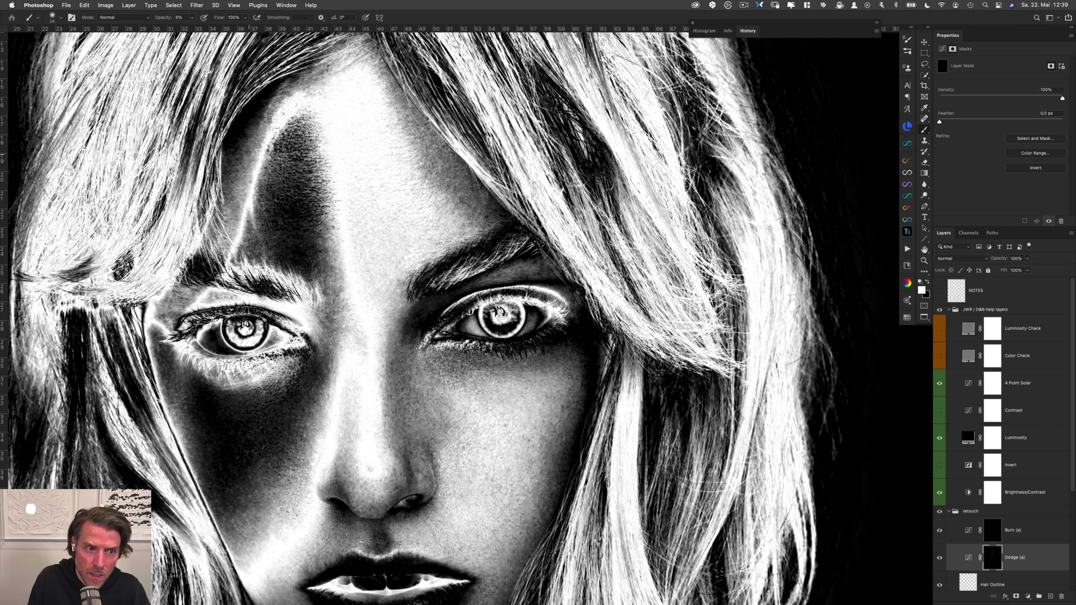
Smooth tonal differences on the outer part of the model's left cheek using the Burn and Dodge masks
drag(409, 383, 401, 292)
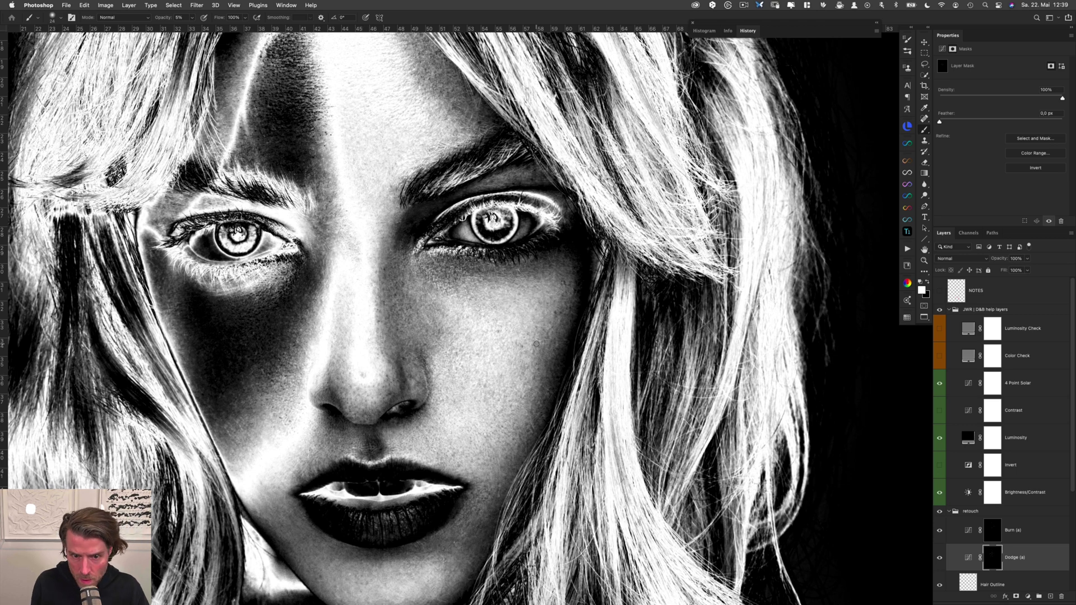
key(alt+bracketright)
key(alt+bracketleft)
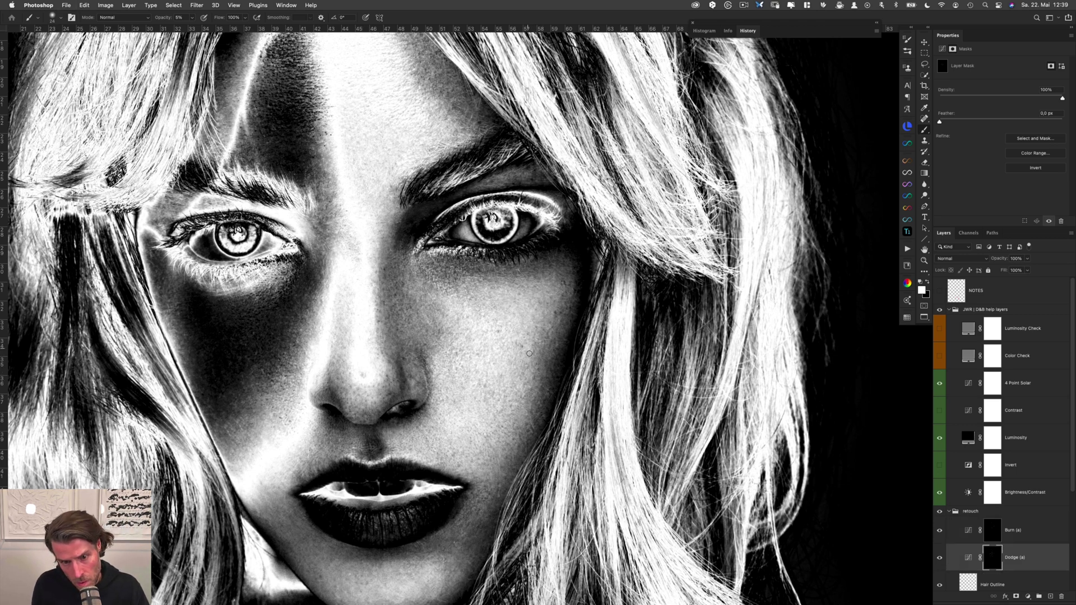
key(alt+bracketright)
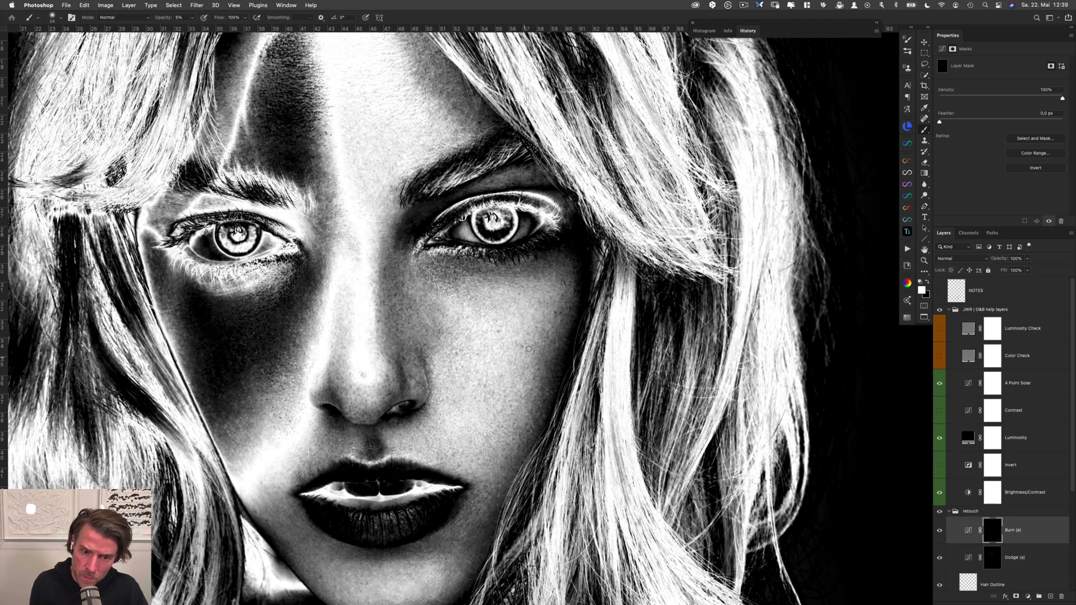
key(alt+bracketleft)
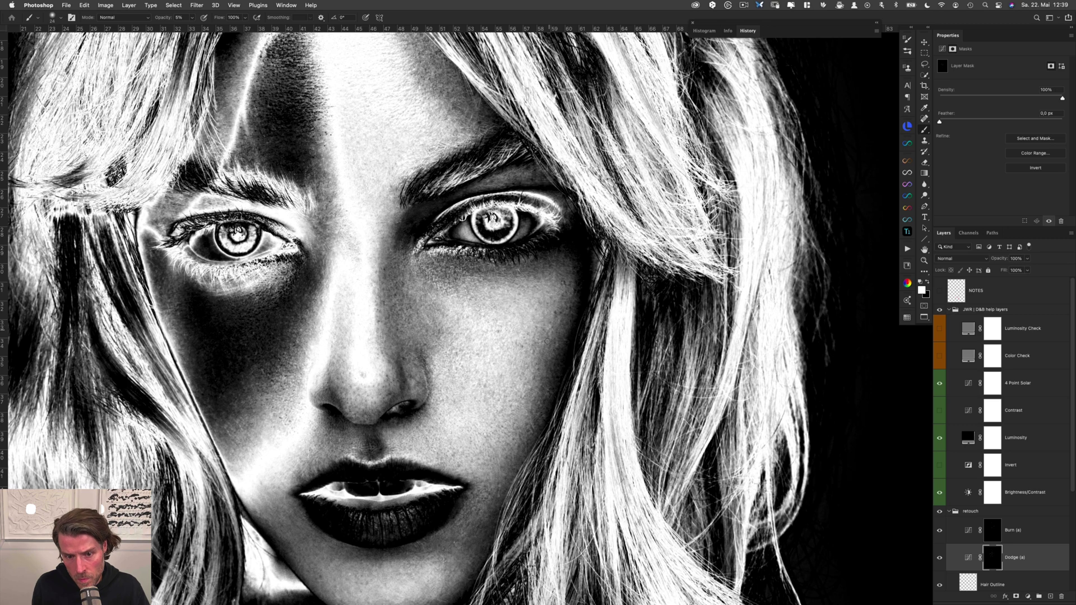
key(alt+bracketright)
key(alt+bracketleft)
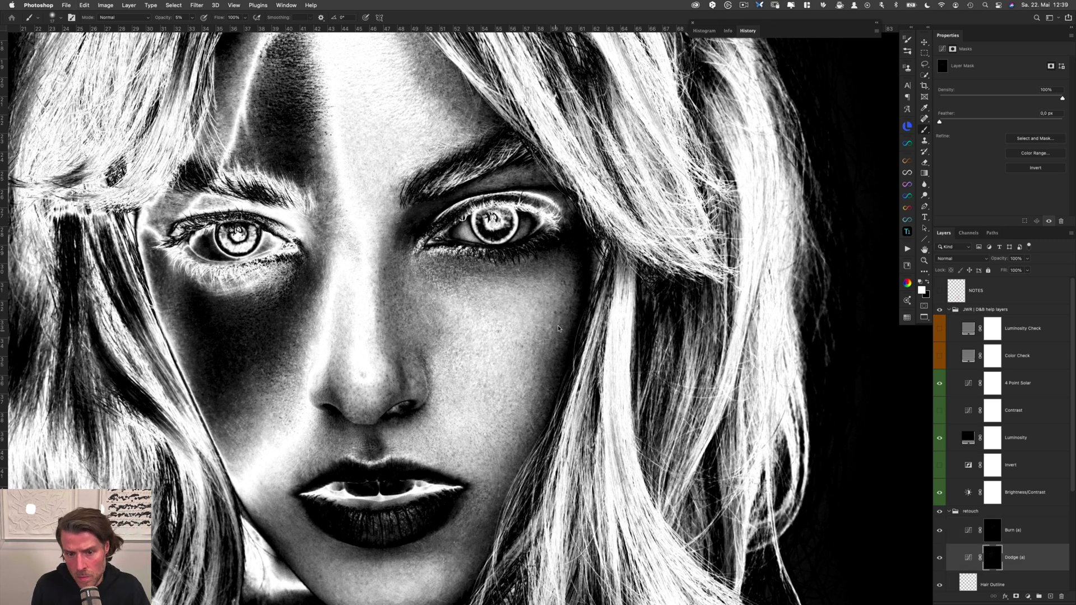
key(alt+bracketright)
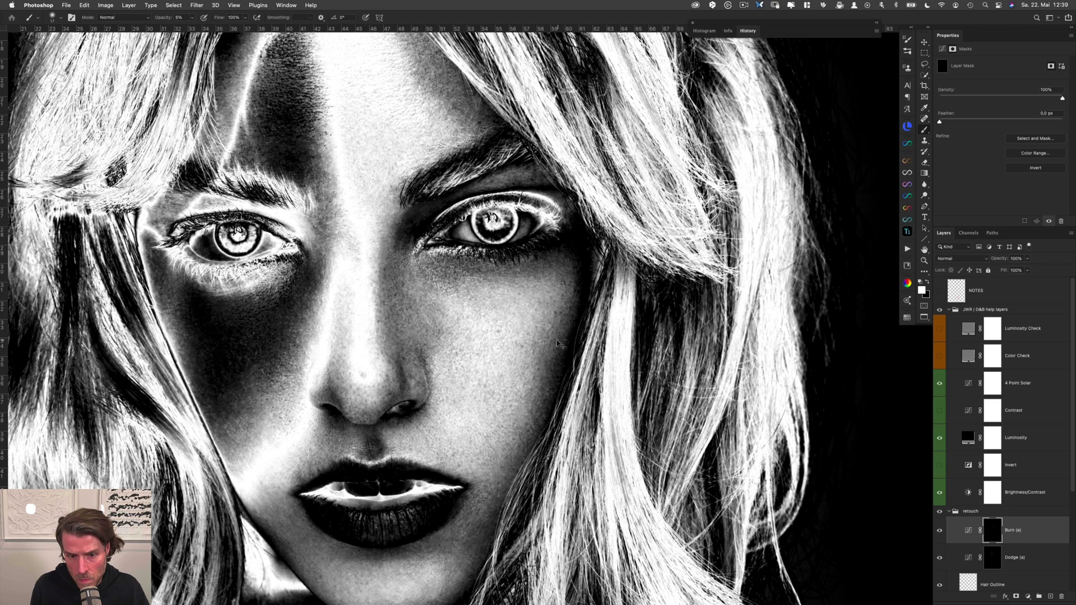
key(alt+bracketleft)
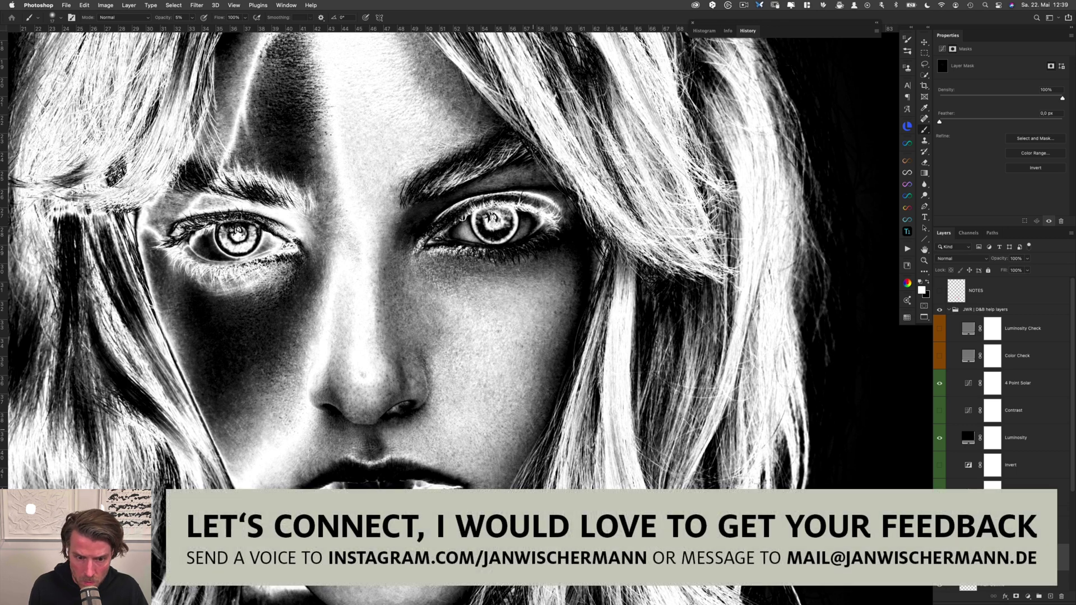
Hide the D&B help layers group and select the Burn and Dodge layers to review the face in normal colour
drag(506, 468, 528, 359)
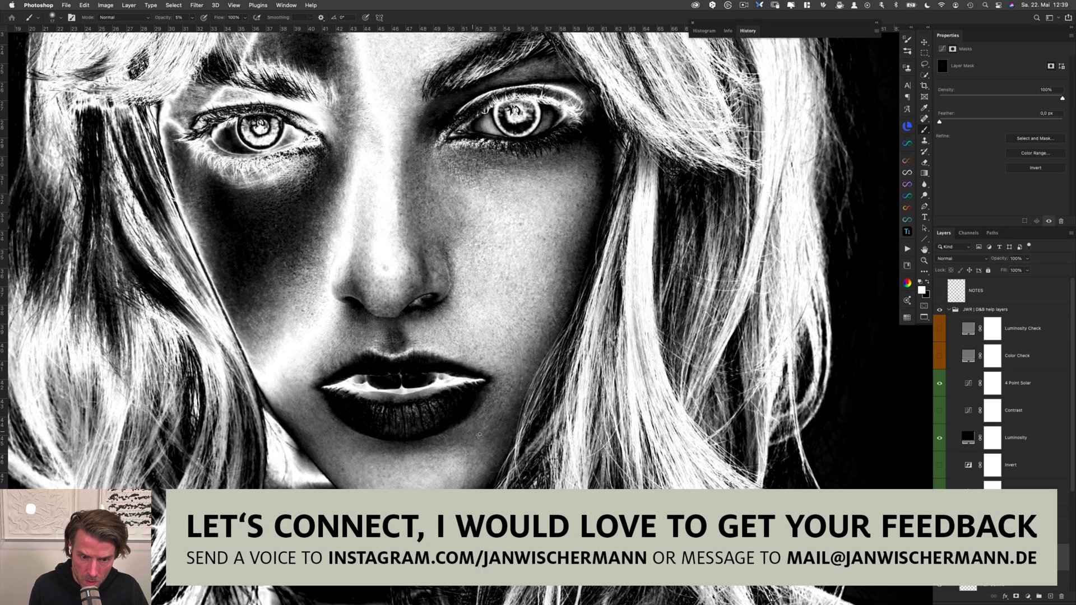
click(939, 310)
drag(527, 263, 490, 275)
drag(528, 271, 515, 297)
shift+click(1009, 530)
key(super+g)
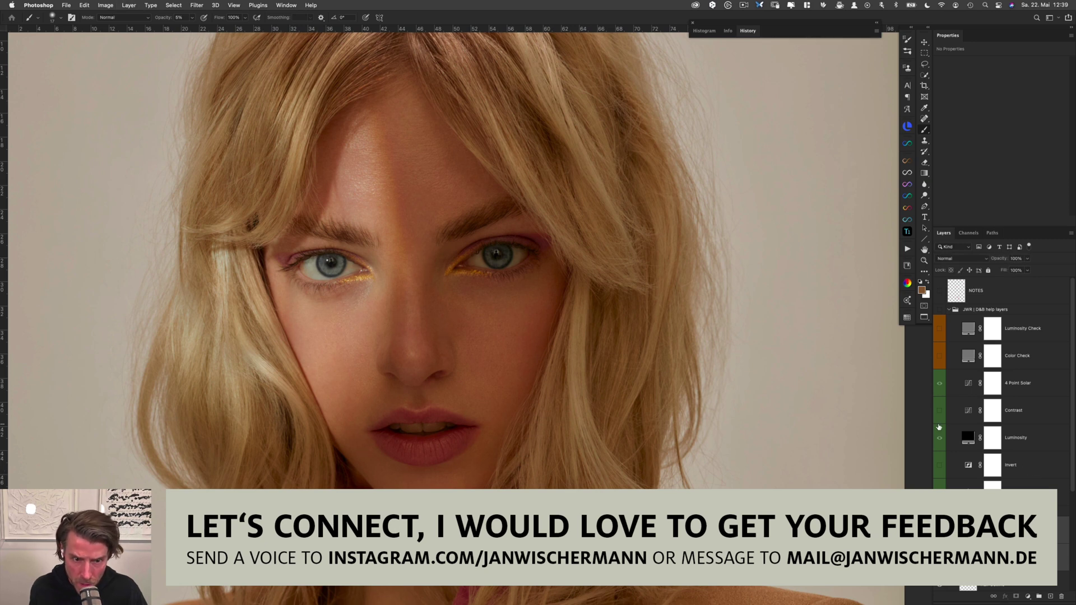
drag(408, 323, 444, 331)
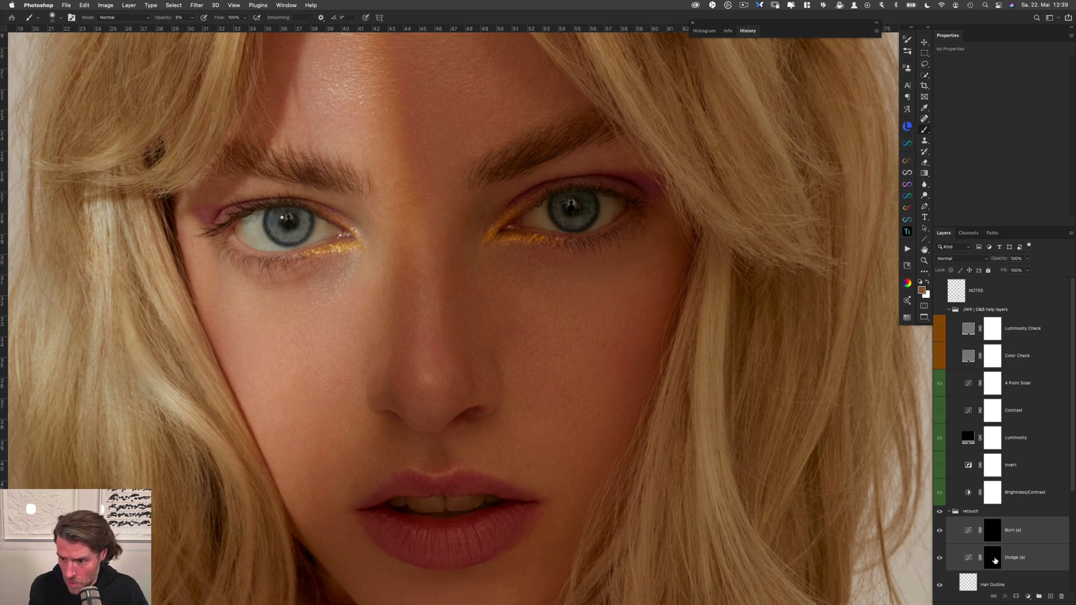
Examine the Dodge and Burn layer masks on their own, then return to the image and inspect the forehead
click(997, 558)
alt+click(996, 560)
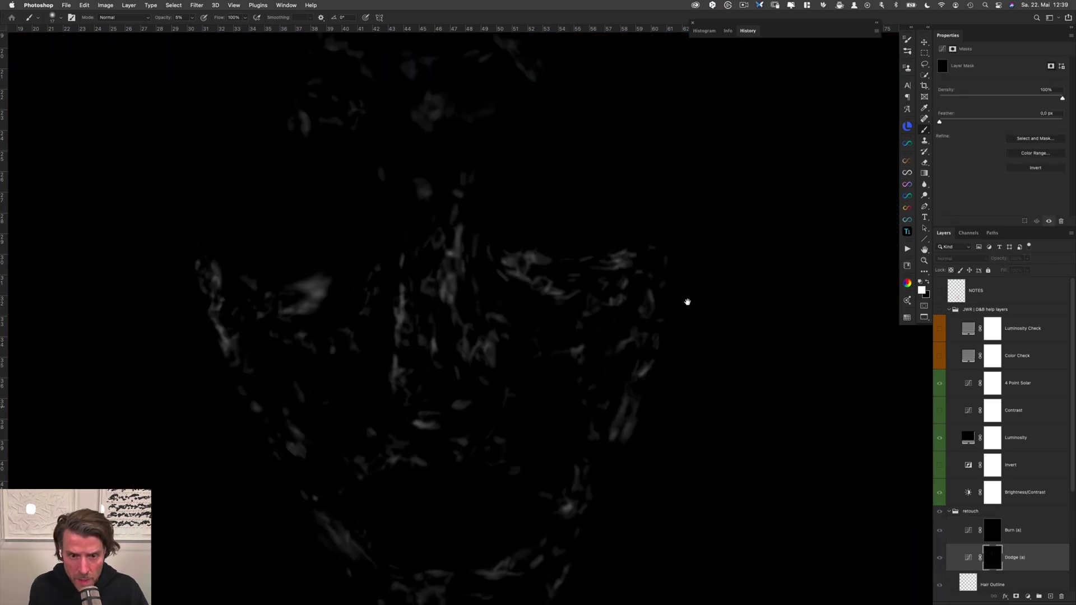
drag(653, 258, 599, 360)
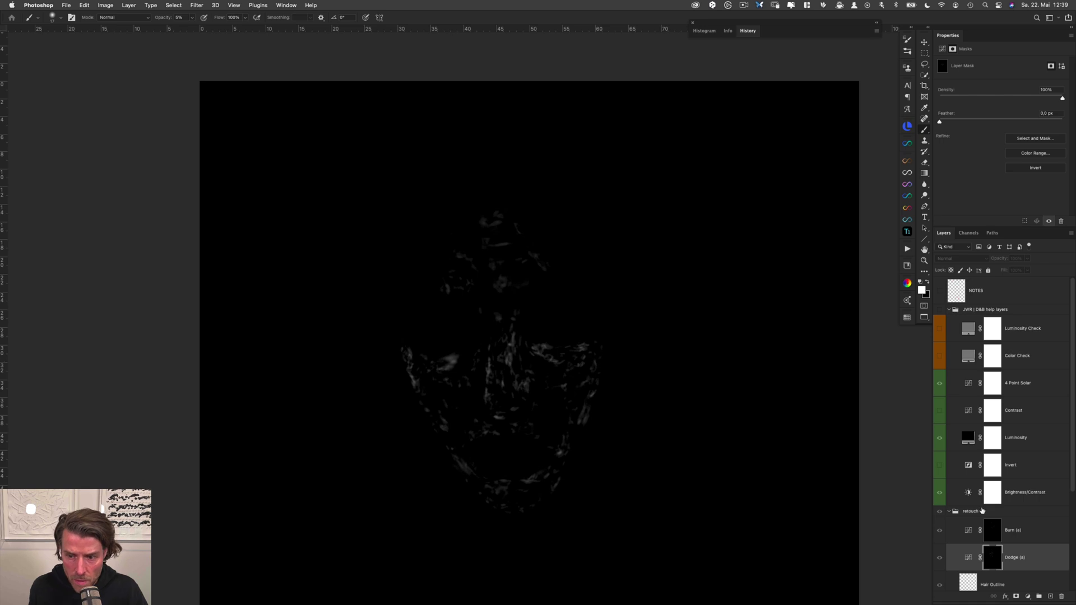
alt+click(993, 534)
alt+click(997, 562)
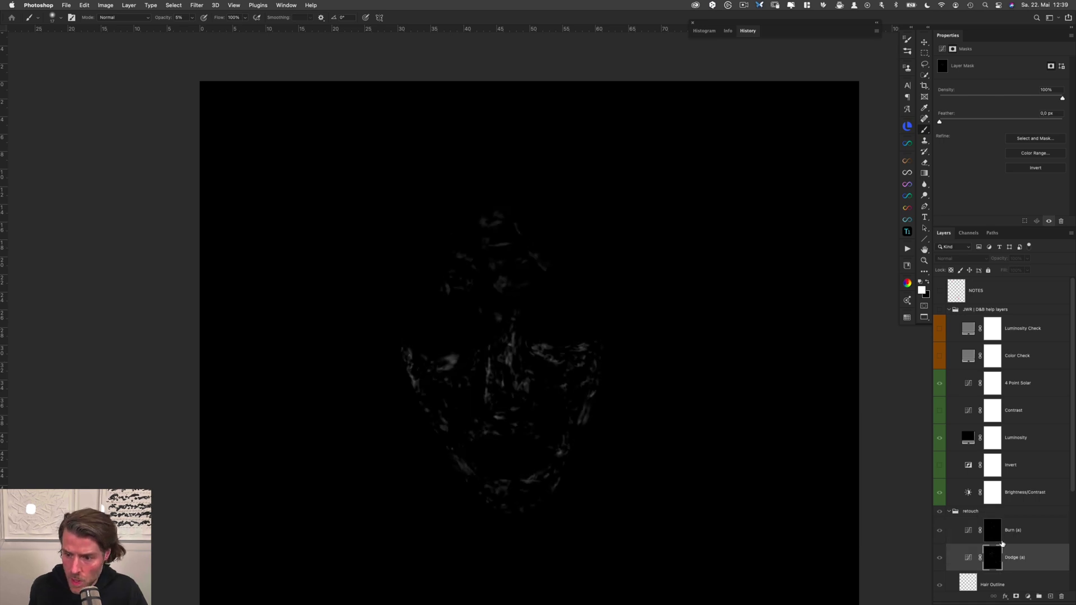
alt+click(999, 560)
drag(490, 250, 528, 245)
mouse_move(552, 295)
mouse_down()
mouse_move(454, 289)
mouse_move(449, 259)
mouse_up()
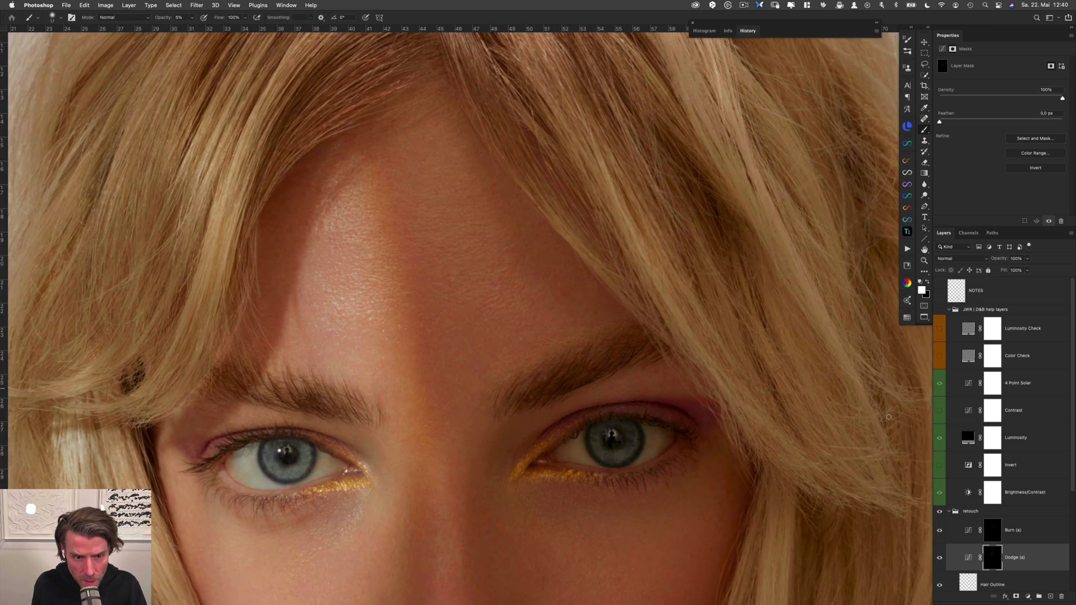
shift+click(1036, 531)
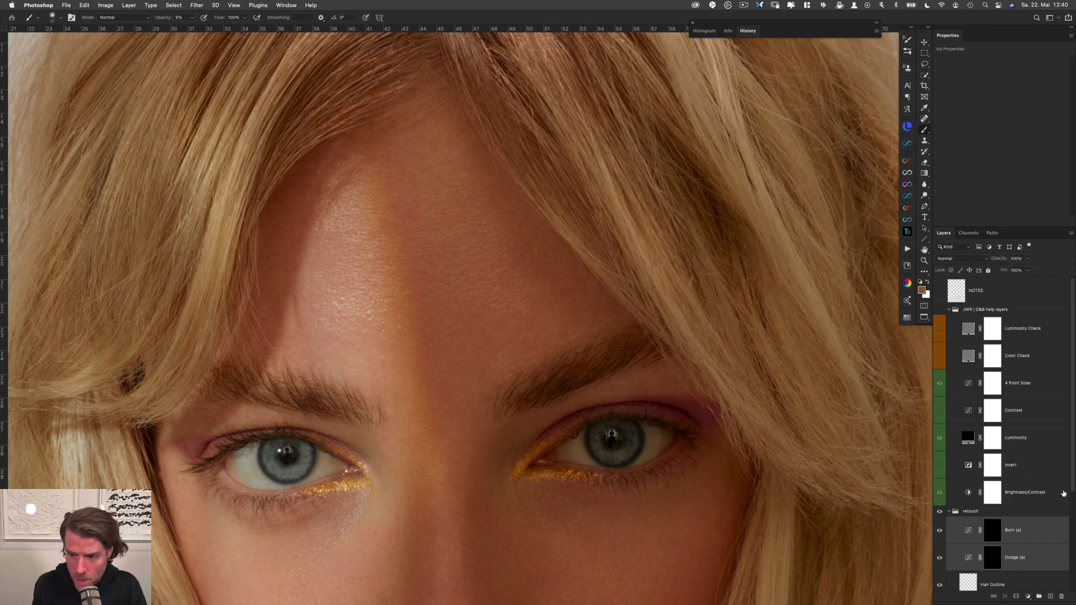
Clone out small shiny specks in the lower forehead highlight on the ret layer with a small Clone Stamp brush
scroll(1037, 504, down, 4)
click(1002, 556)
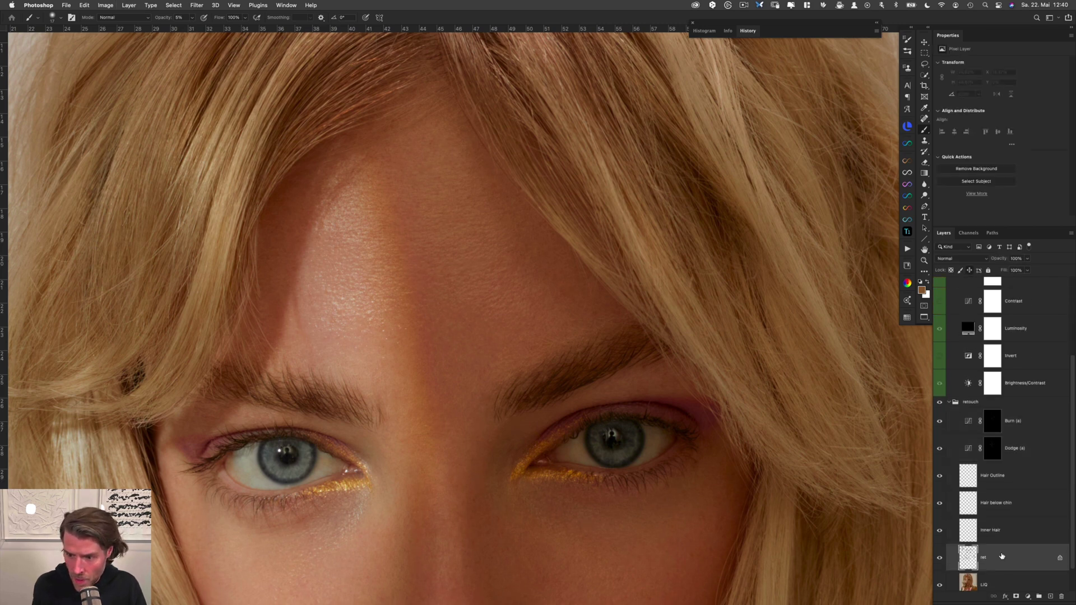
key(s)
scroll(373, 247, up, 3)
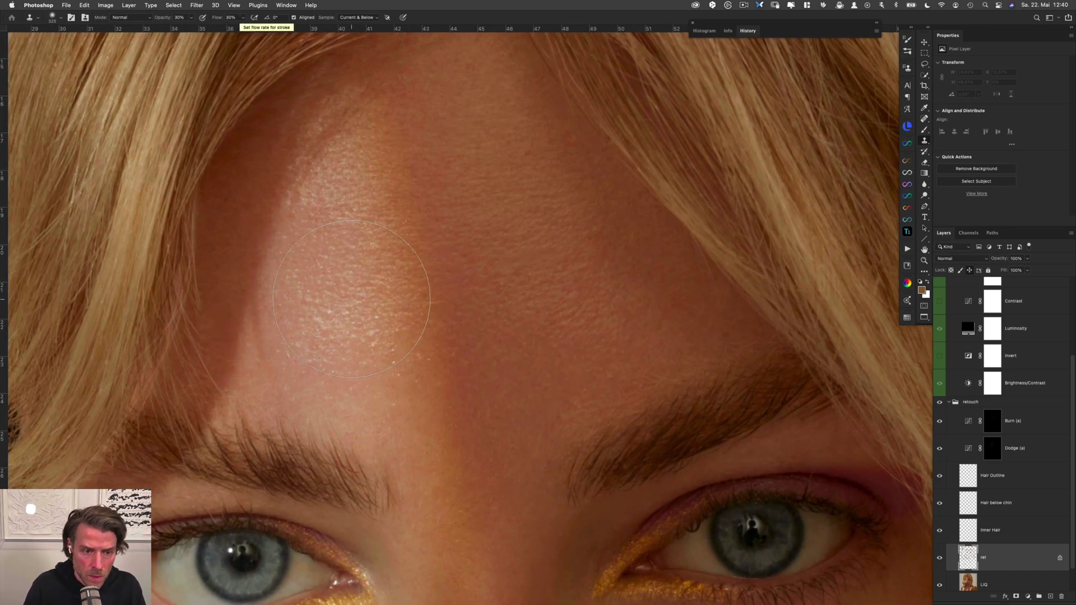
mouse_move(356, 298)
ctrl+alt+mouse_down()
mouse_move(258, 301)
mouse_move(344, 281)
ctrl+alt+mouse_up()
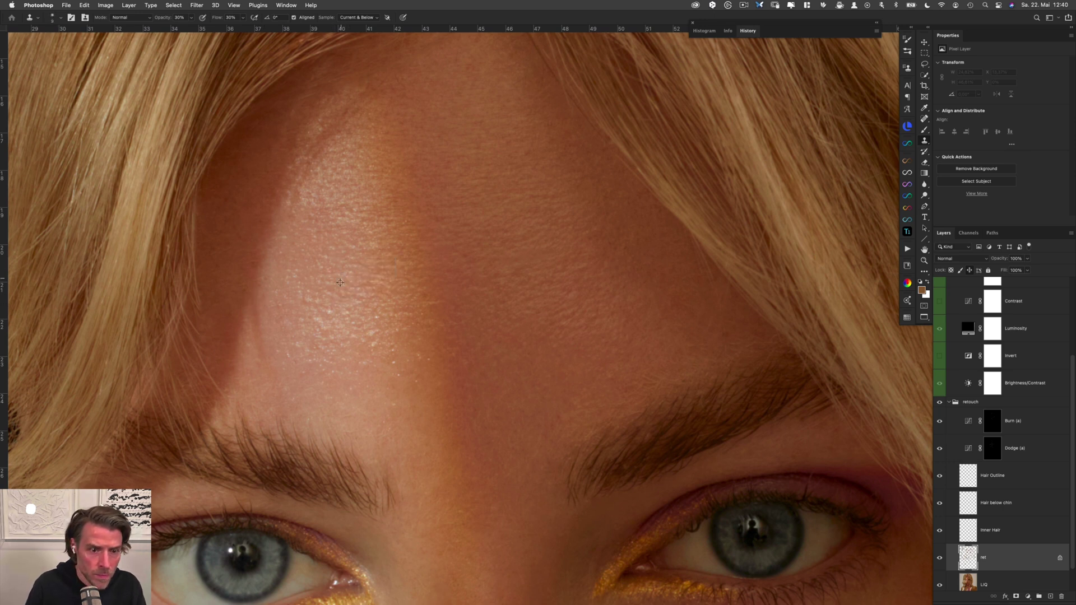
alt+click(332, 289)
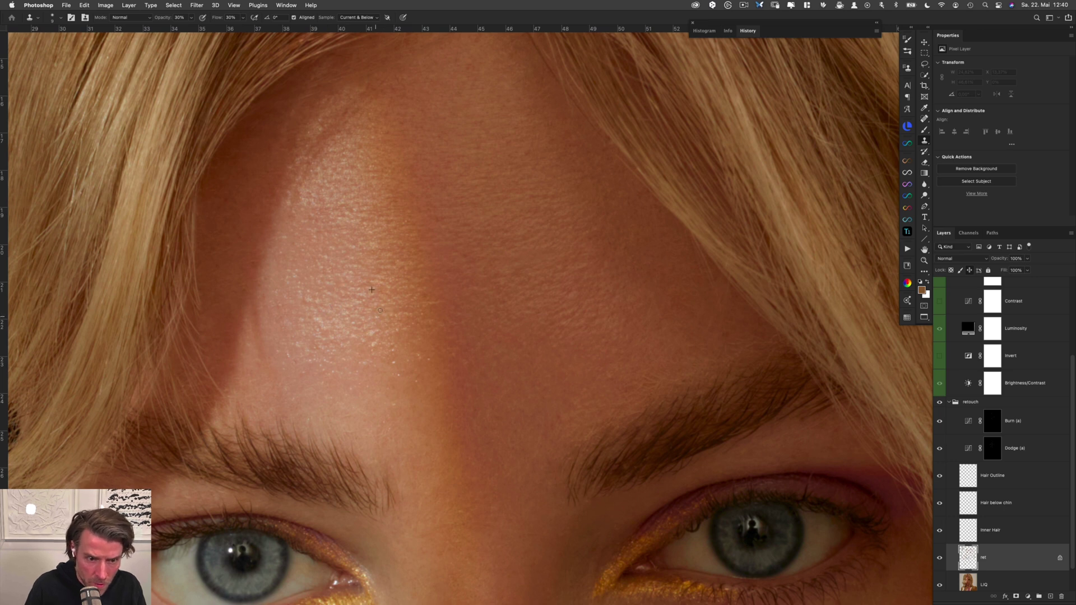
drag(376, 320, 373, 317)
alt+click(369, 359)
click(374, 343)
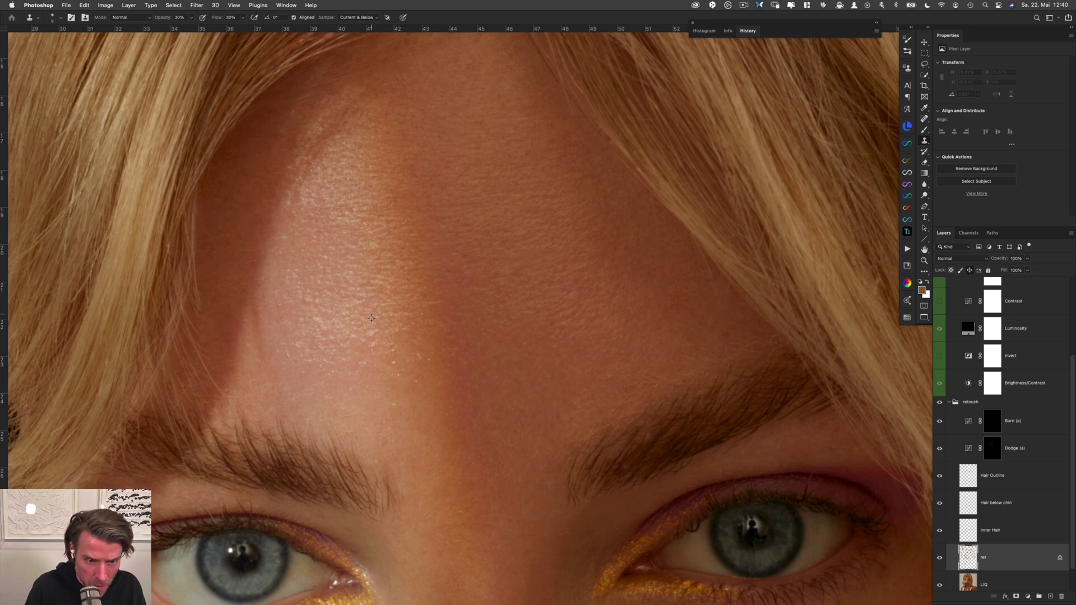
alt+click(371, 318)
click(371, 332)
click(371, 336)
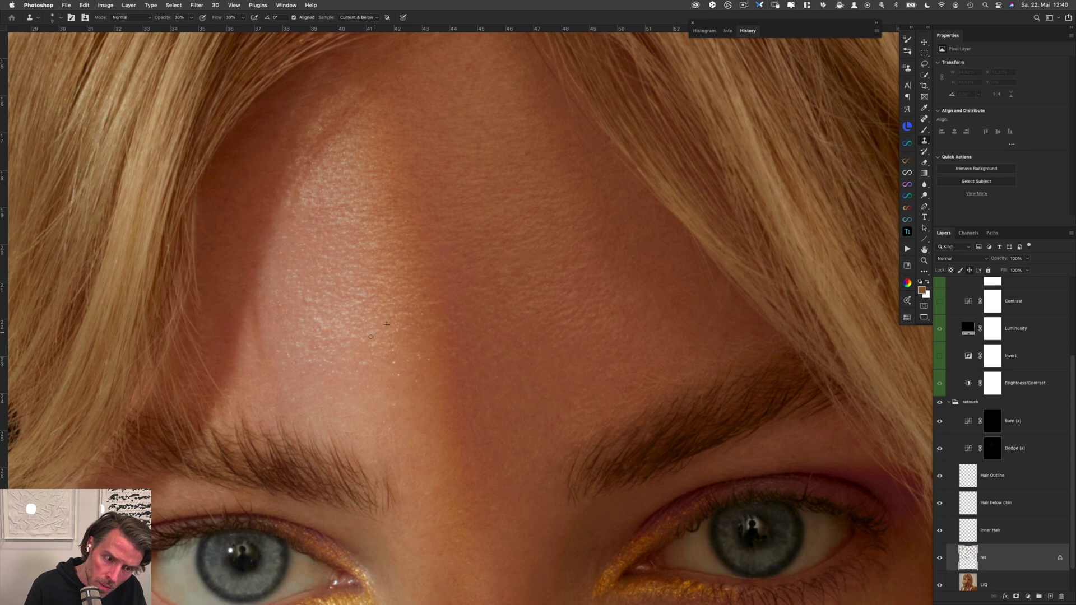
alt+click(362, 353)
click(374, 345)
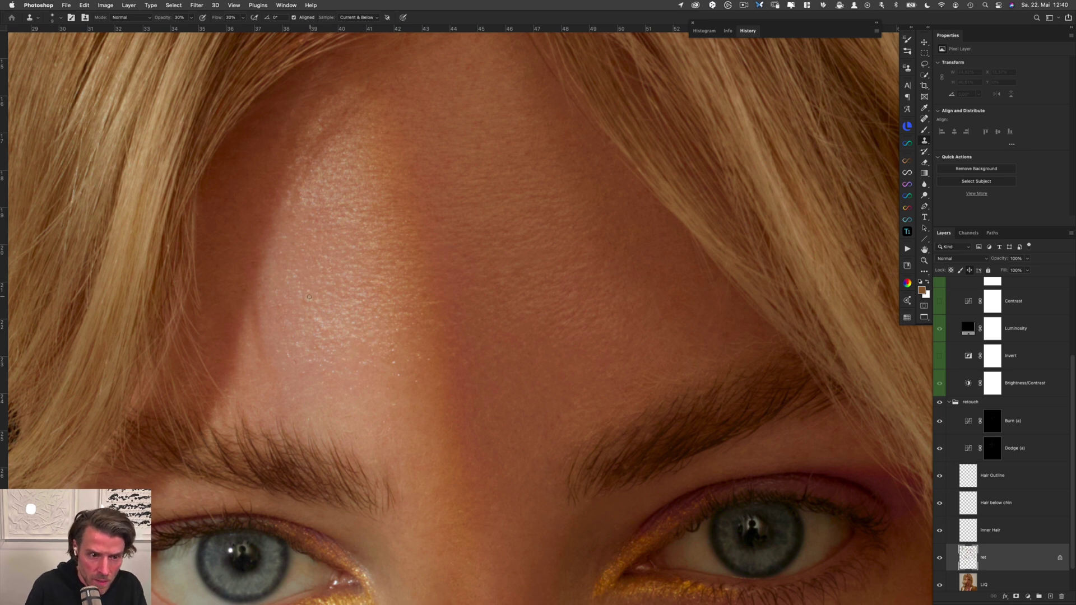
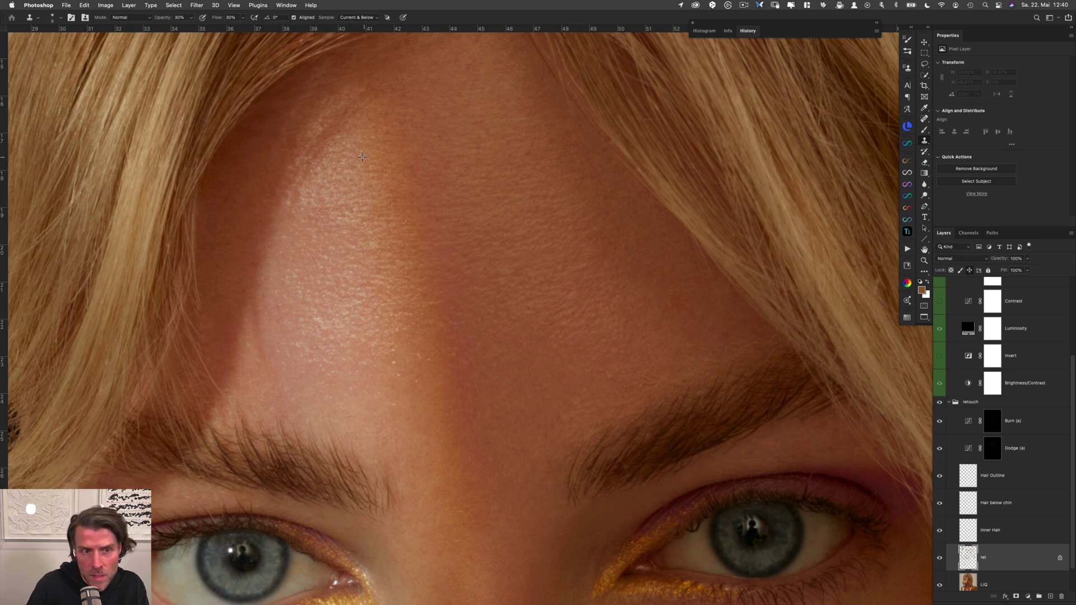
Clone out bright specks along the upper, outer and lower parts of the forehead highlight on the ret layer, resampling nearby skin
drag(331, 150, 347, 153)
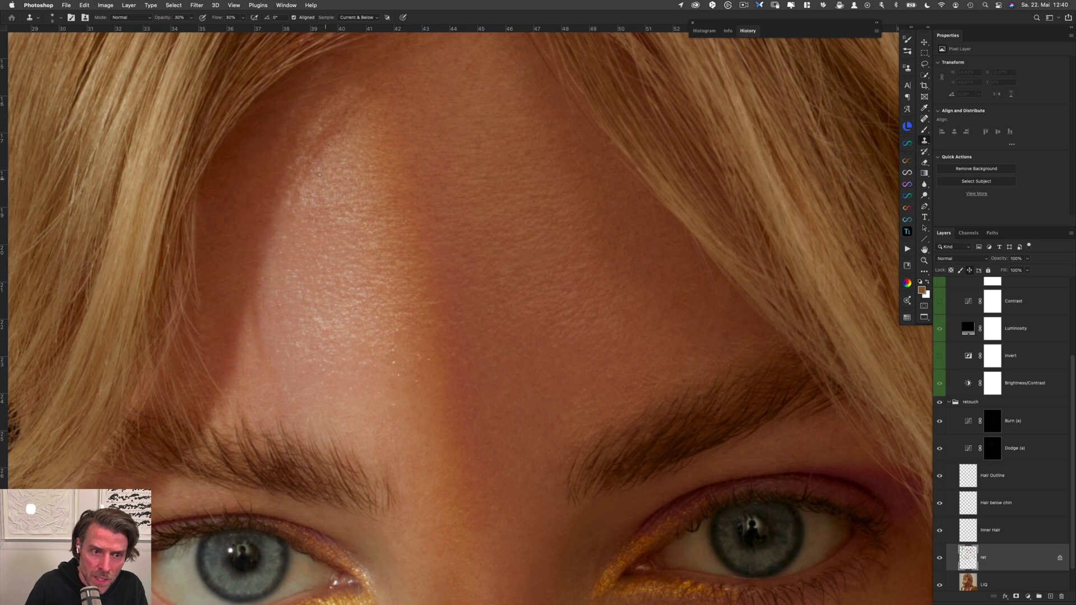
alt+click(300, 213)
click(294, 213)
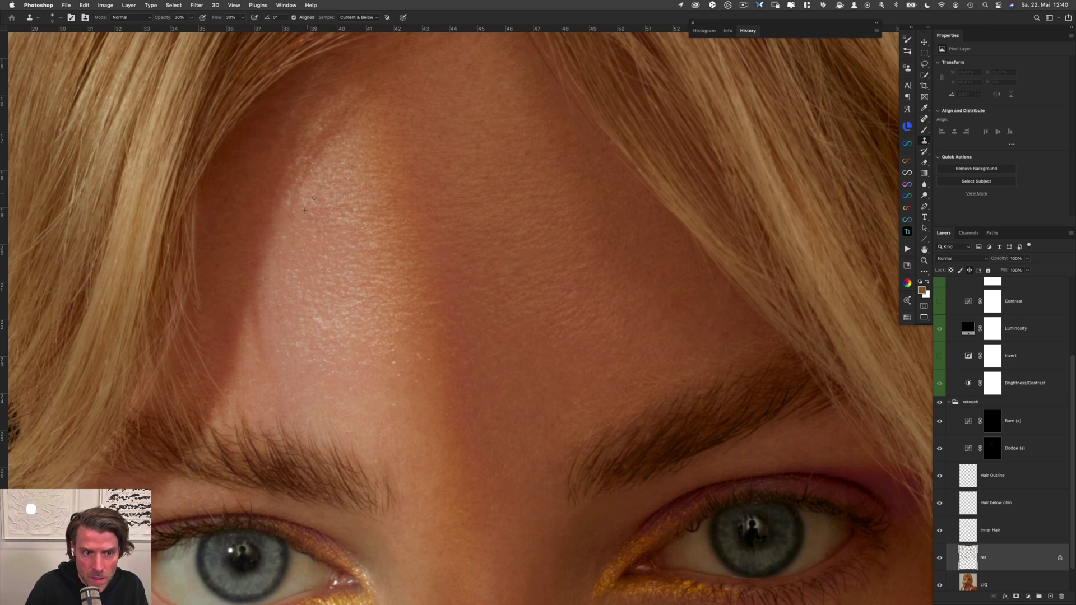
mouse_move(306, 204)
mouse_down()
mouse_move(308, 224)
mouse_move(290, 234)
mouse_up()
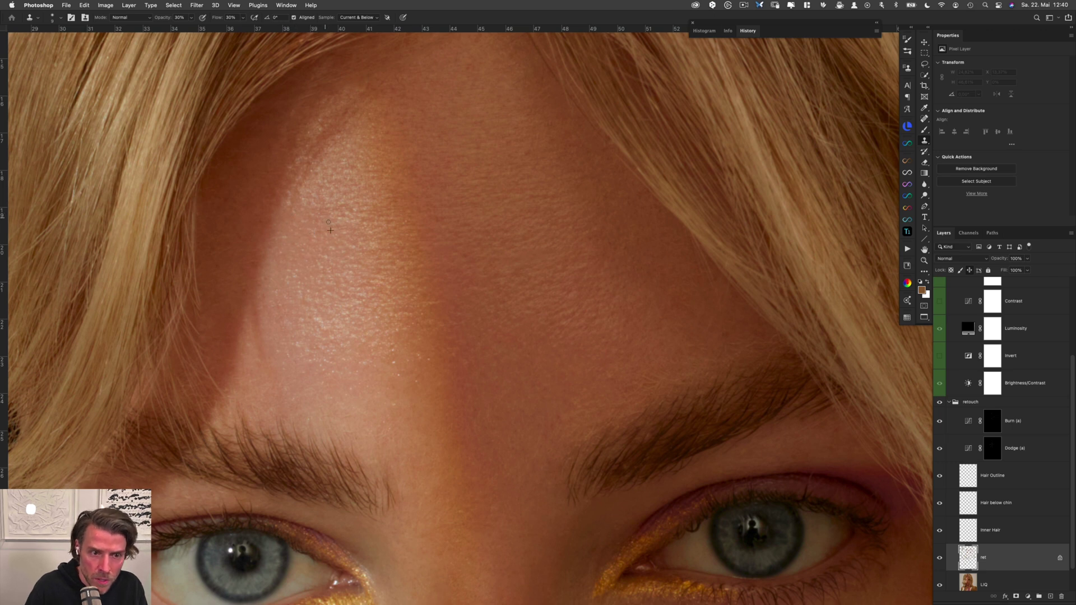
drag(352, 213, 350, 208)
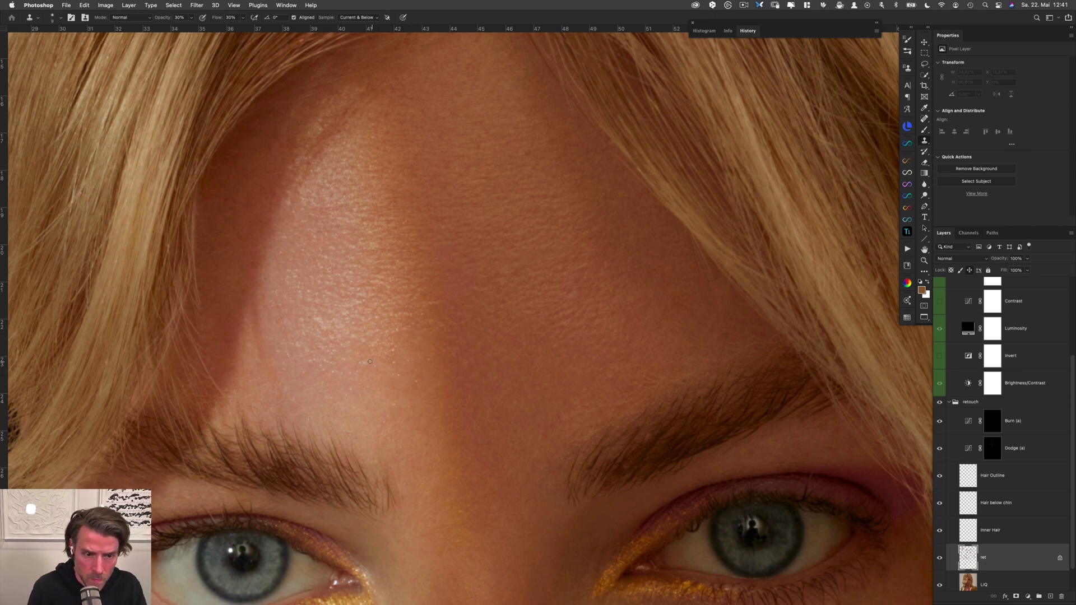
drag(370, 361, 357, 370)
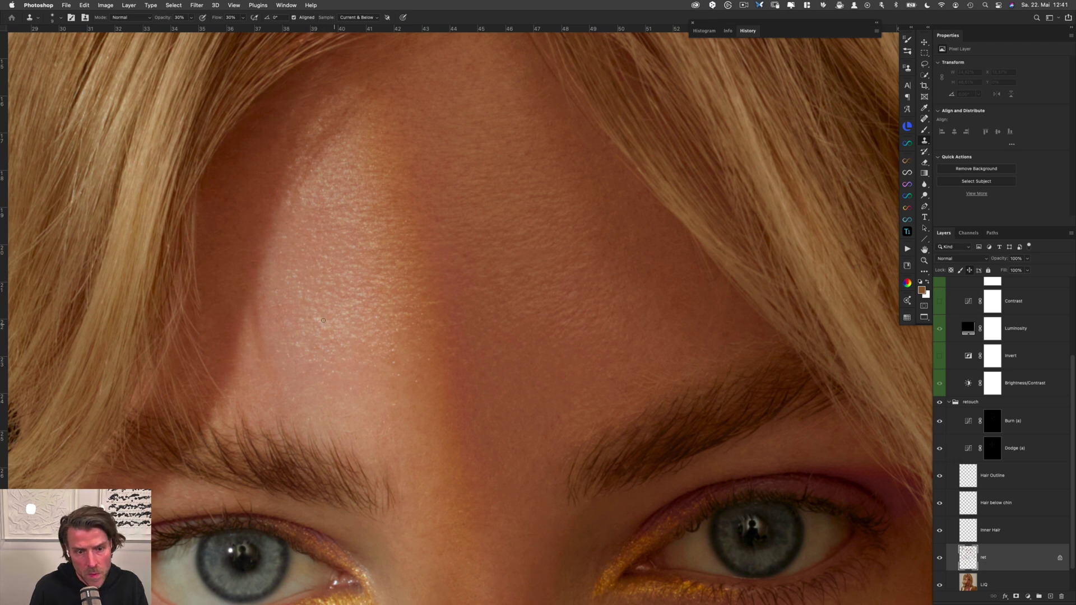
alt+click(320, 302)
drag(322, 320, 322, 327)
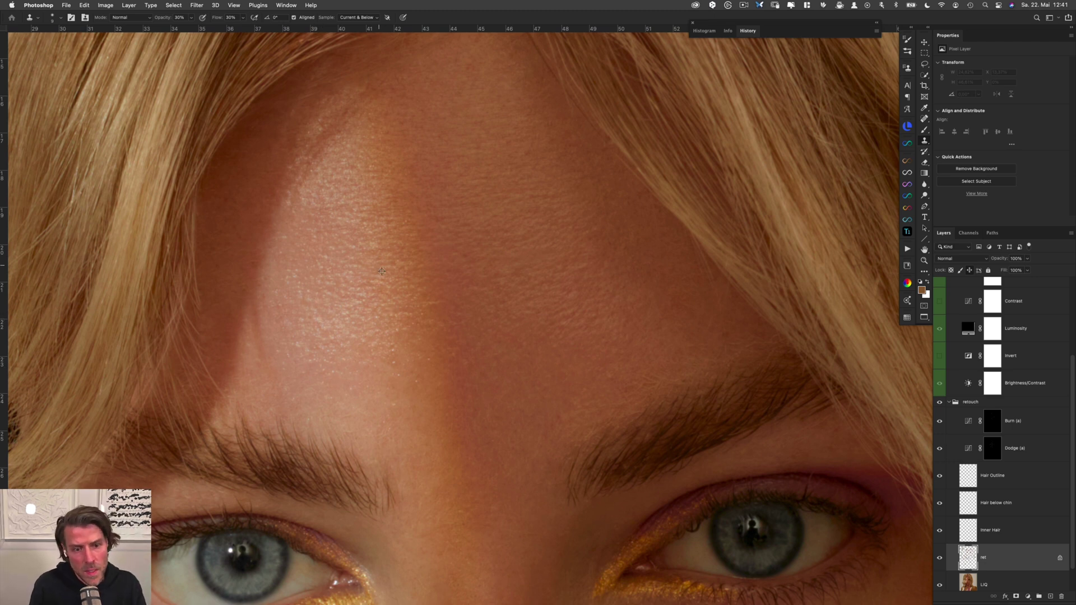
Lighten small dark spots in the forehead highlight with a small white brush at 5% opacity on the Dodge (a) mask
key(b)
click(993, 448)
key(d)
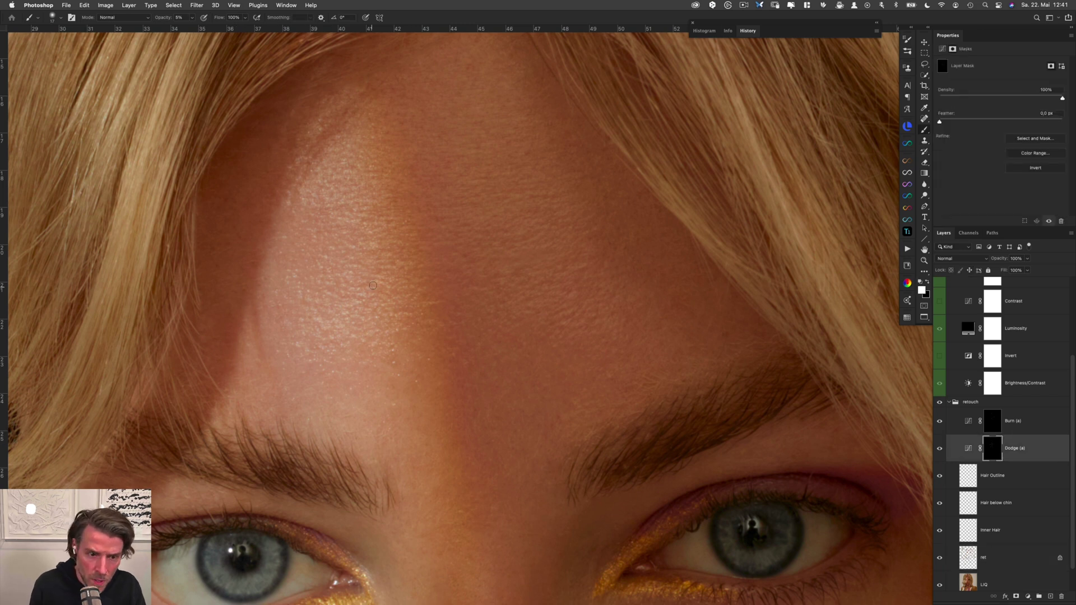
ctrl+alt+drag(374, 280, 371, 281)
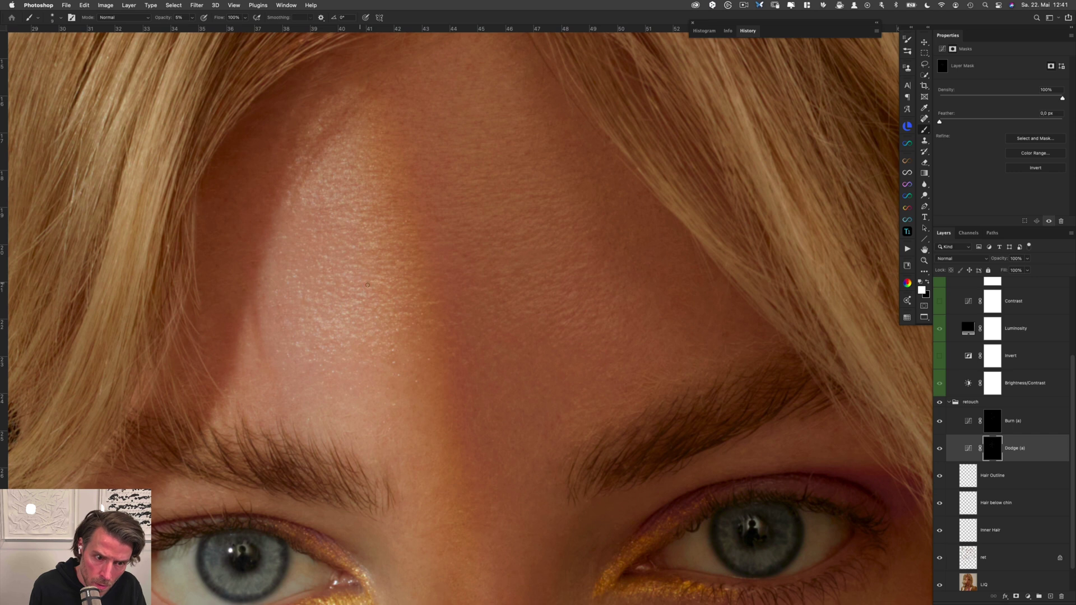
ctrl+alt+drag(338, 287, 344, 287)
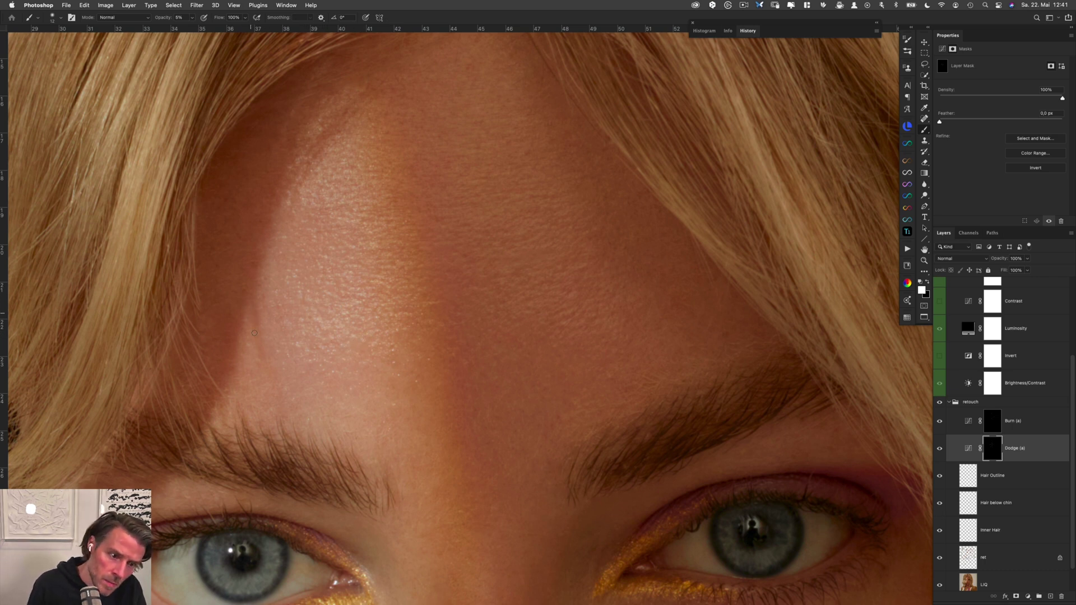
Even out tonal differences in the upper forehead by painting white alternately on the Dodge (a) and Burn (a) masks
scroll(336, 223, up, 4)
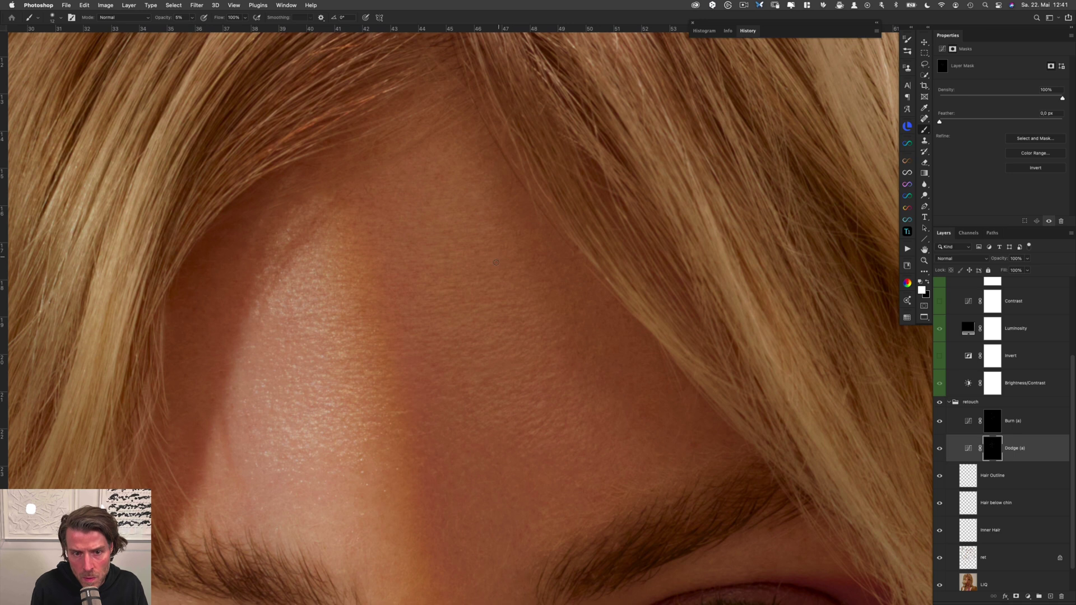
drag(511, 261, 496, 261)
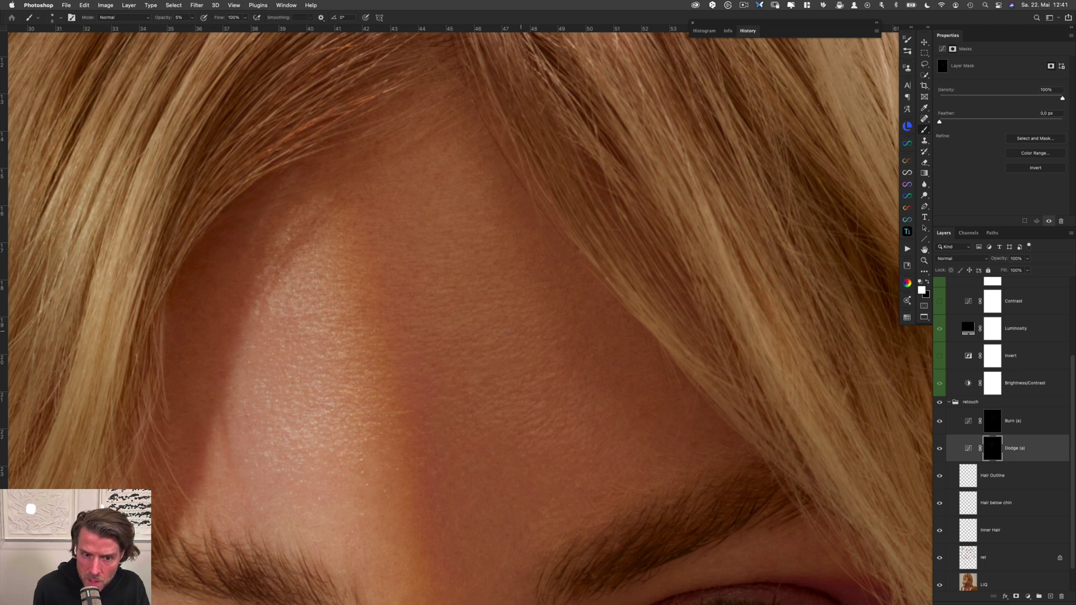
key(alt+bracketright)
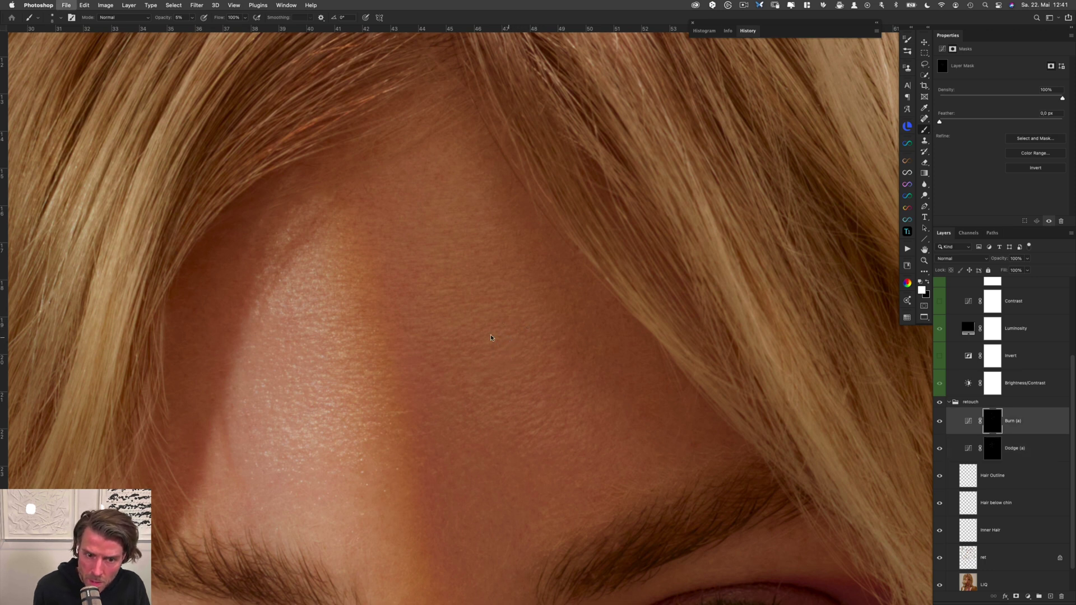
key(alt+bracketleft)
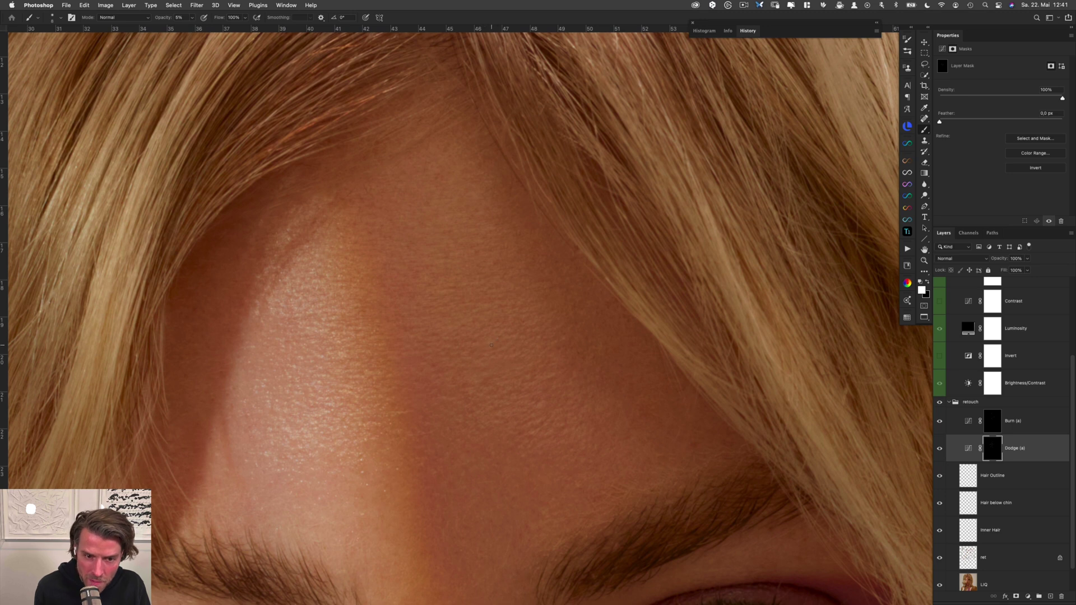
key(alt+bracketright)
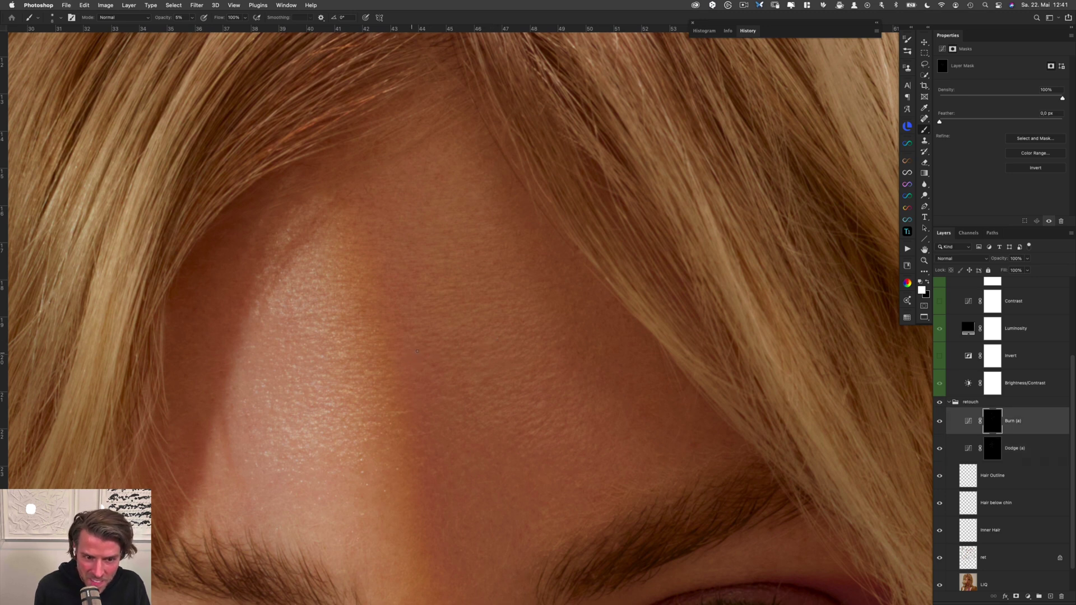
key(alt+bracketleft)
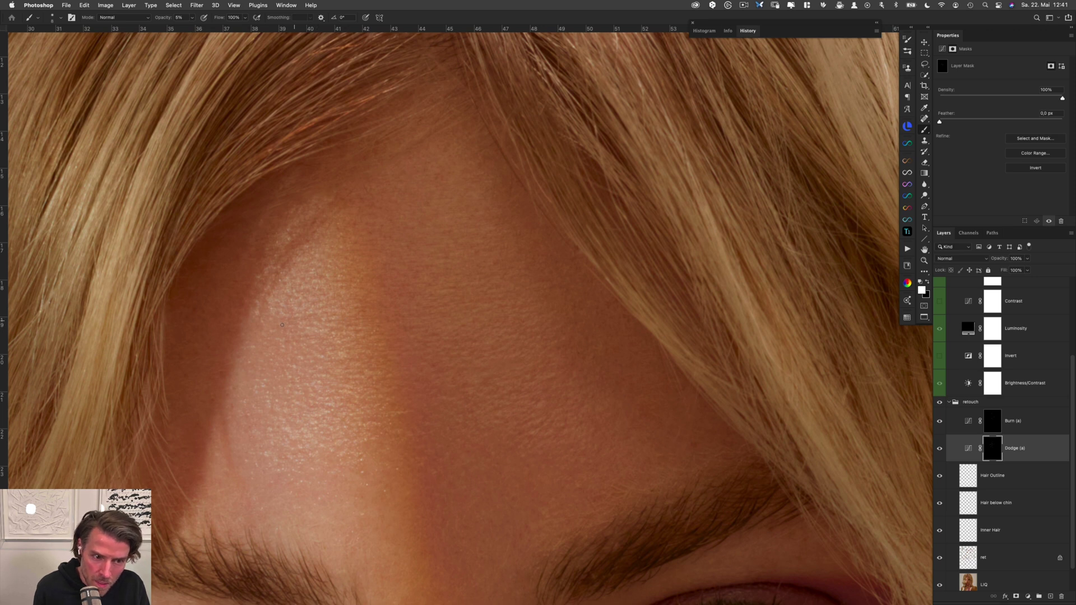
Smooth light and dark patches in the shaded middle of the forehead using the Dodge (a) and Burn (a) masks
scroll(492, 341, down, 3)
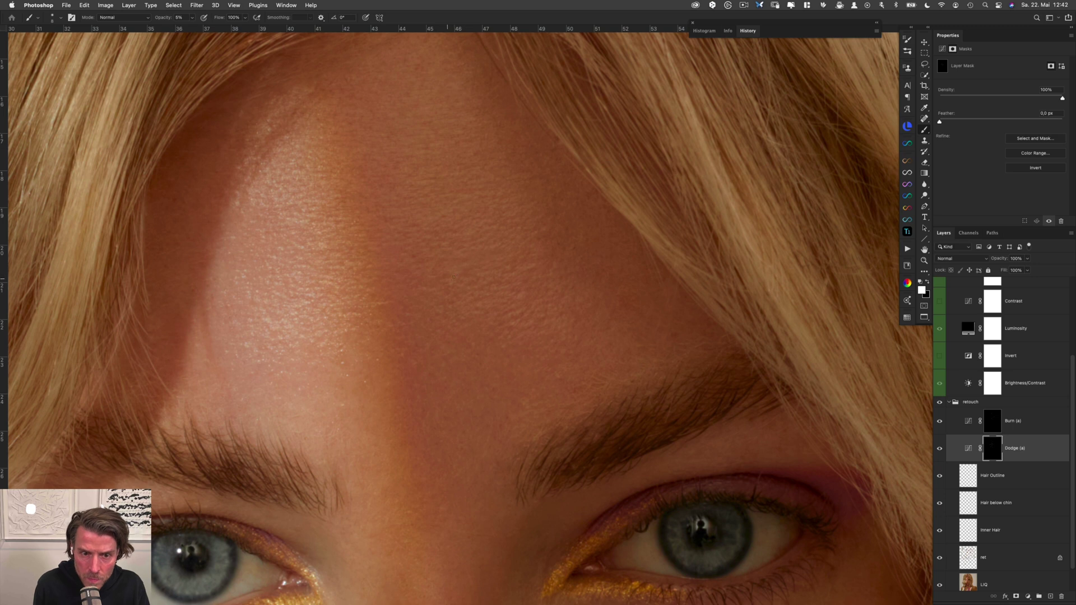
drag(552, 265, 555, 265)
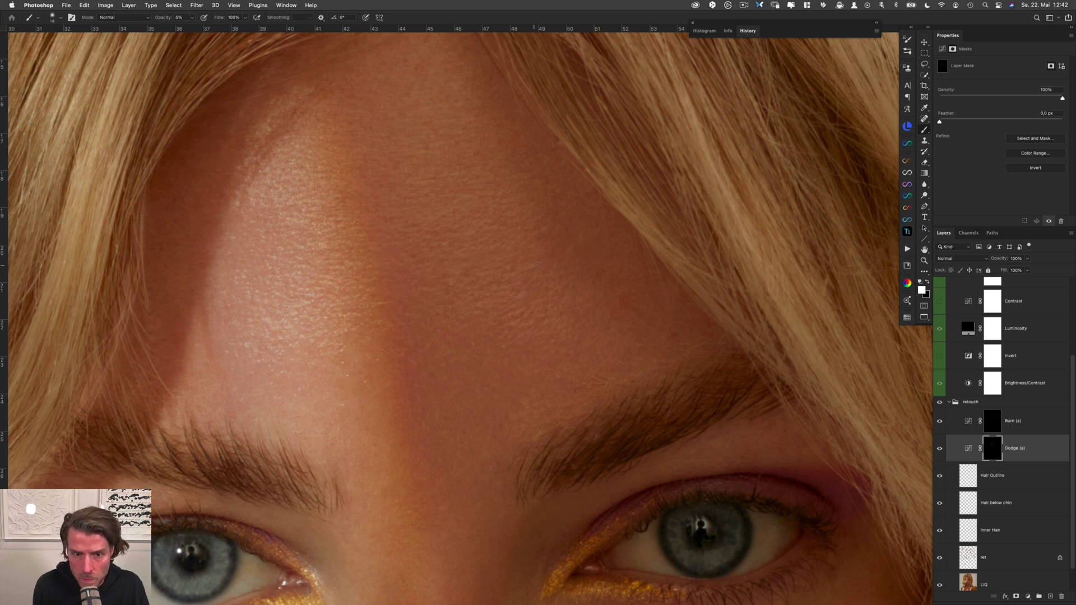
key(alt+bracketright)
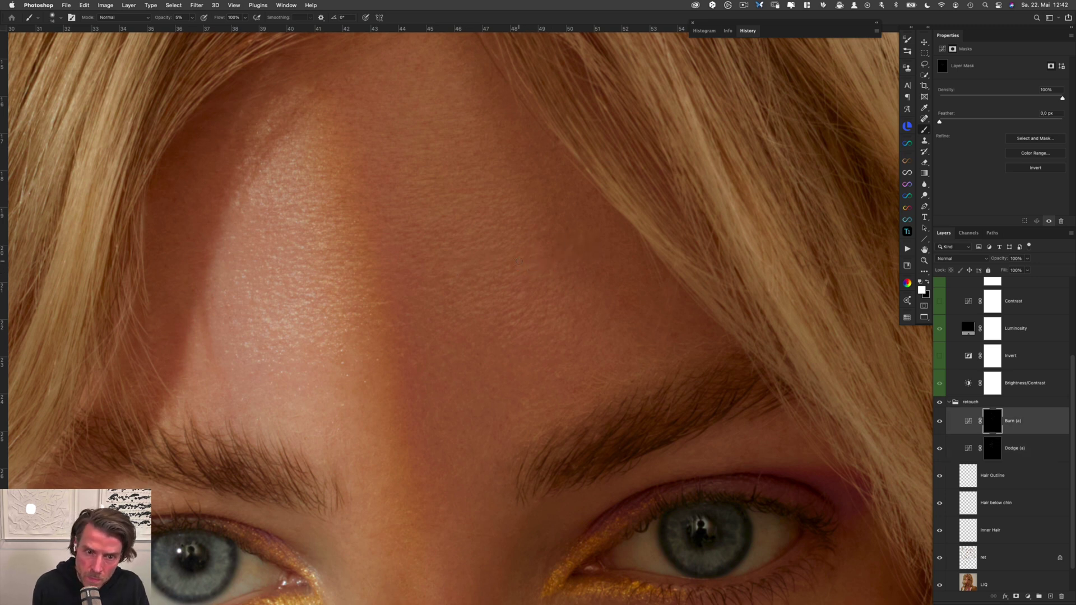
key(alt+bracketleft)
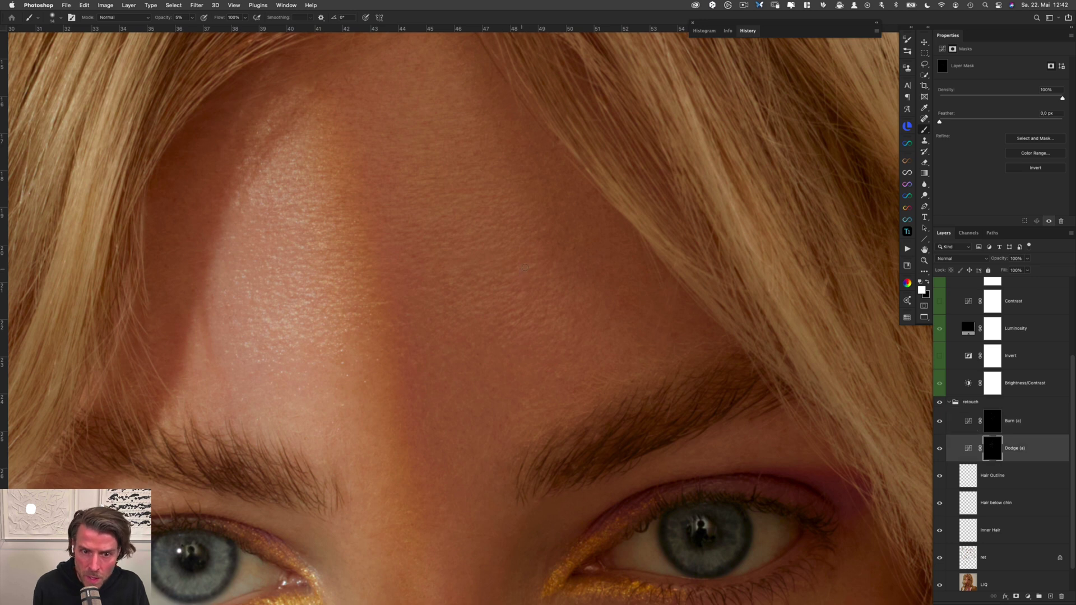
drag(512, 267, 479, 267)
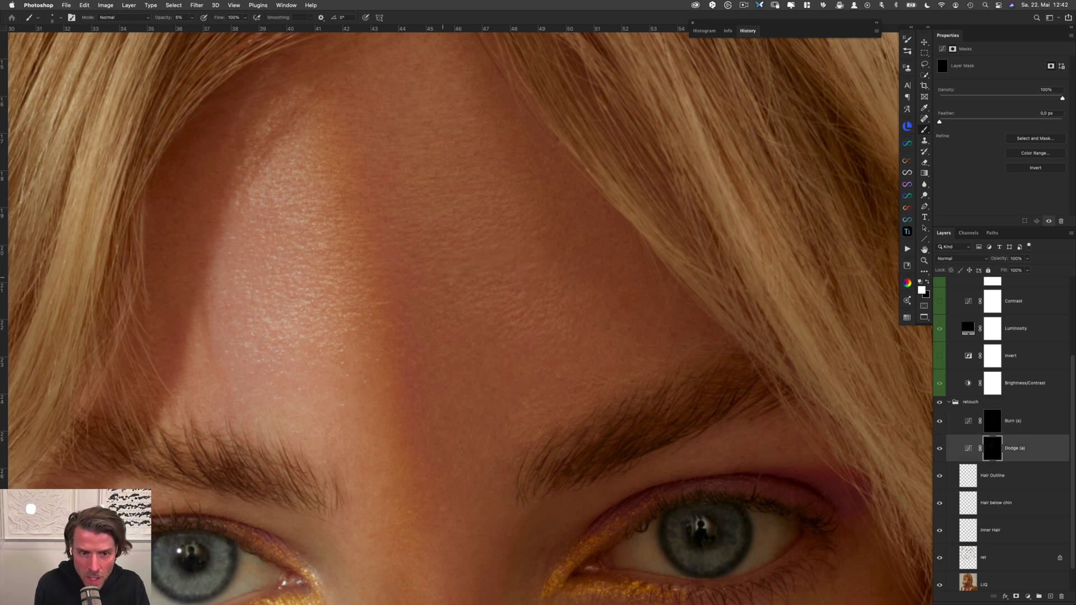
key(alt+bracketright)
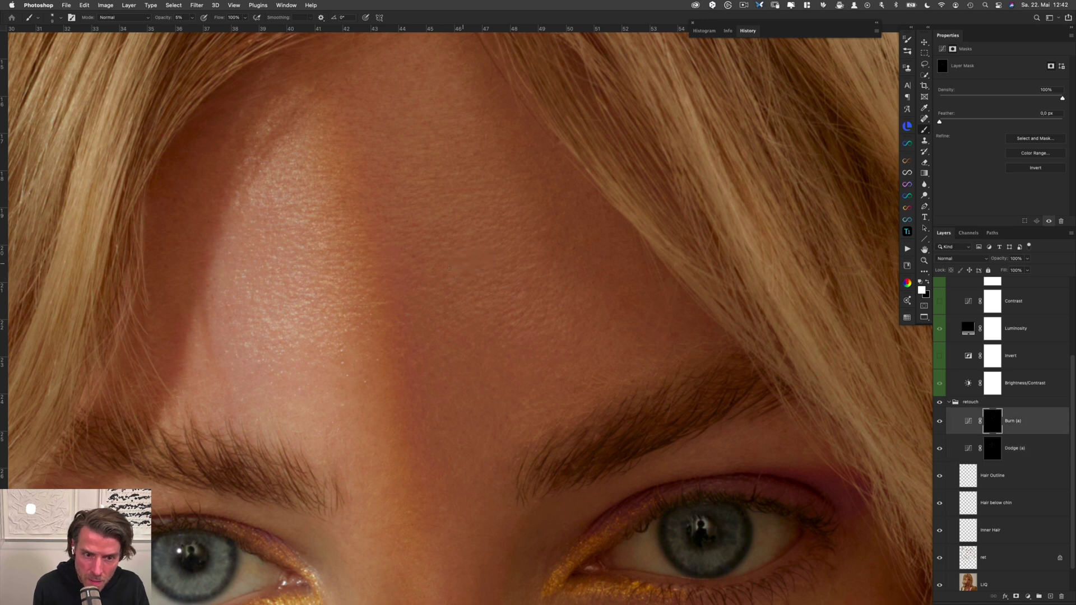
key(alt+bracketleft)
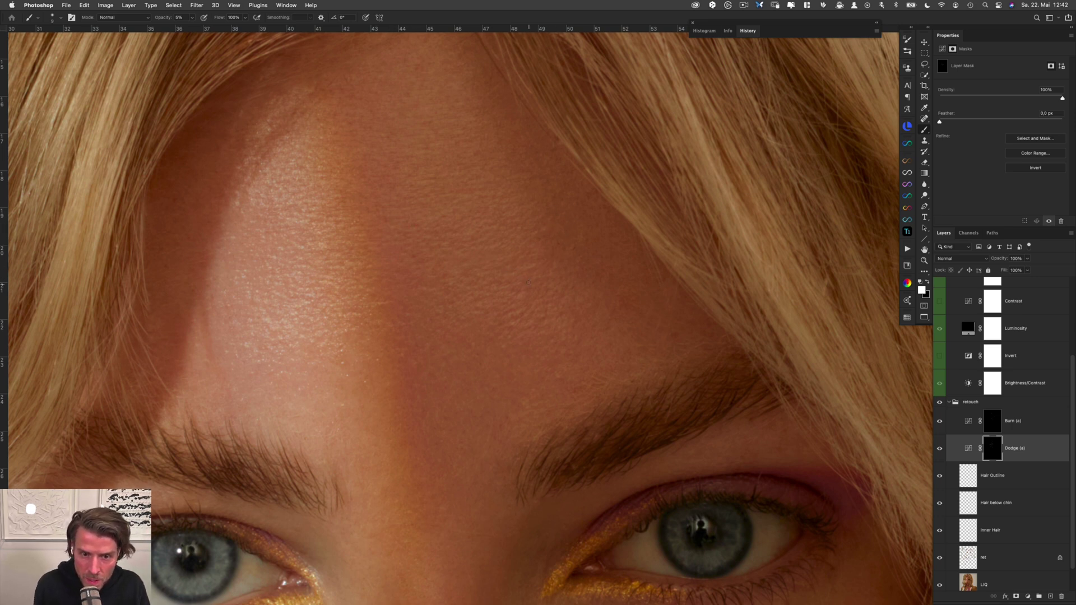
Refine small tonal differences on the shaded forehead above the model's left eyebrow with the Burn (a) and Dodge (a) masks
key(alt+bracketright)
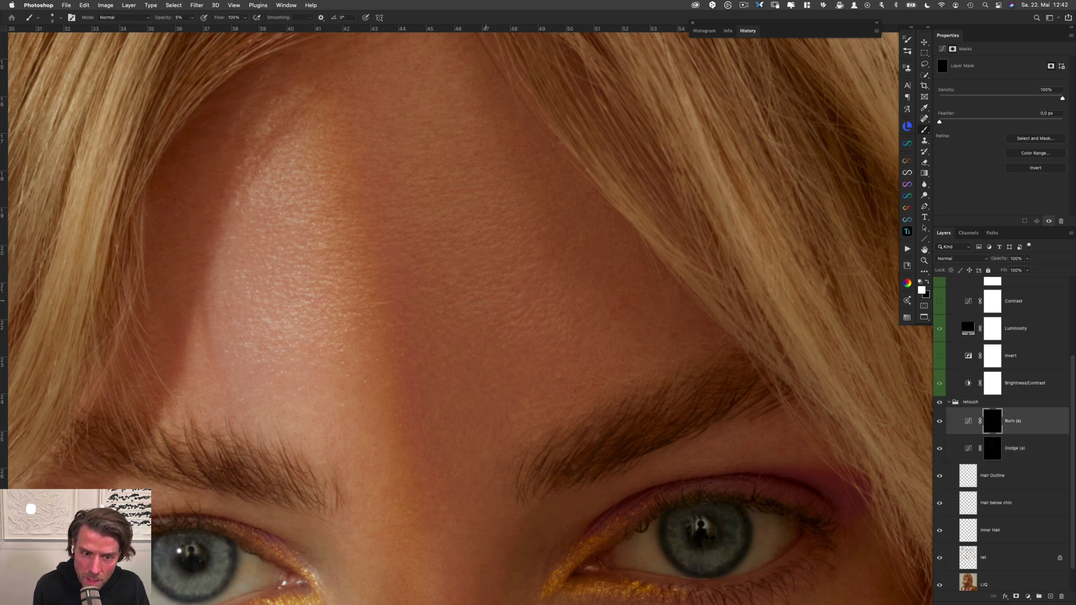
key(alt+bracketleft)
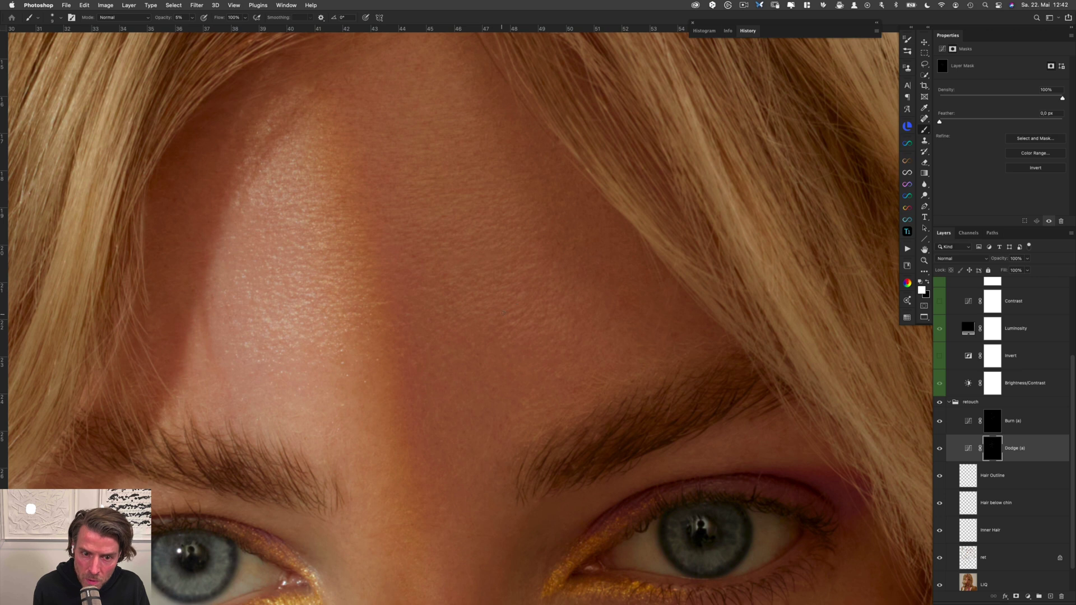
key(alt+bracketright)
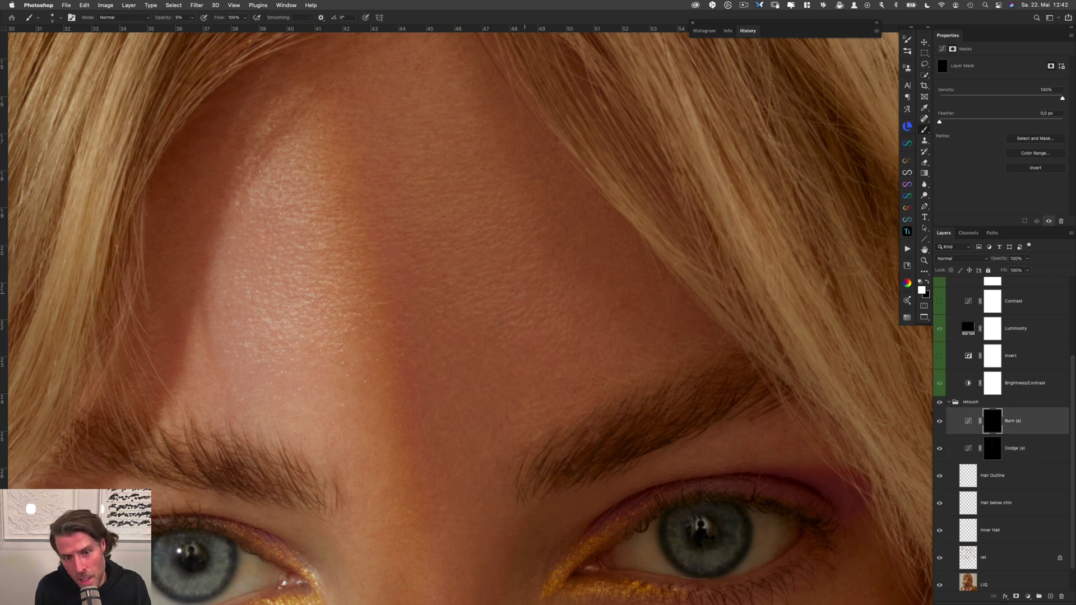
key(alt+bracketleft)
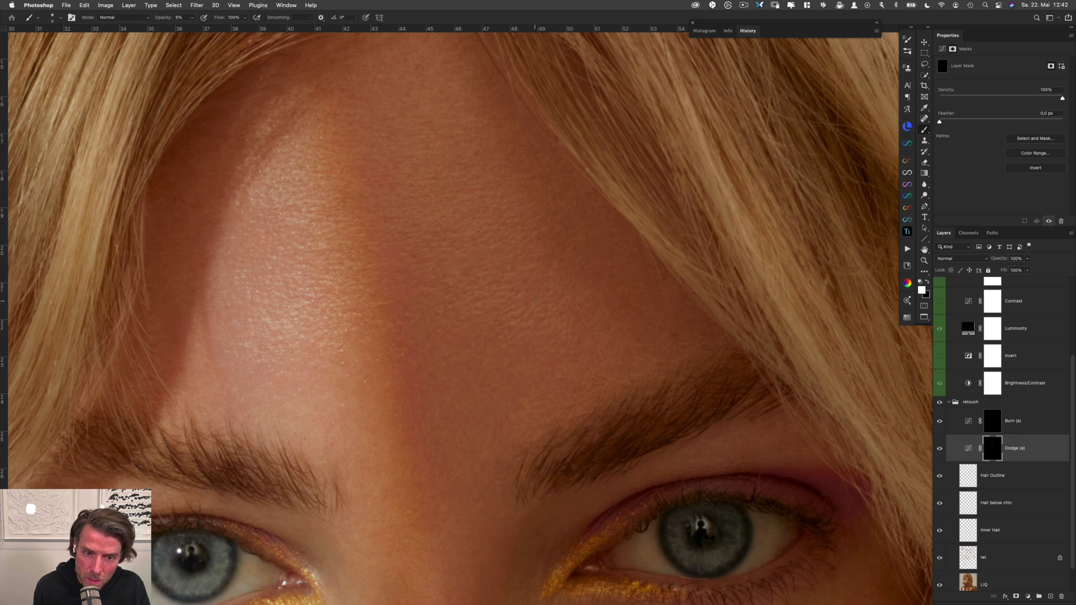
key(alt+bracketright)
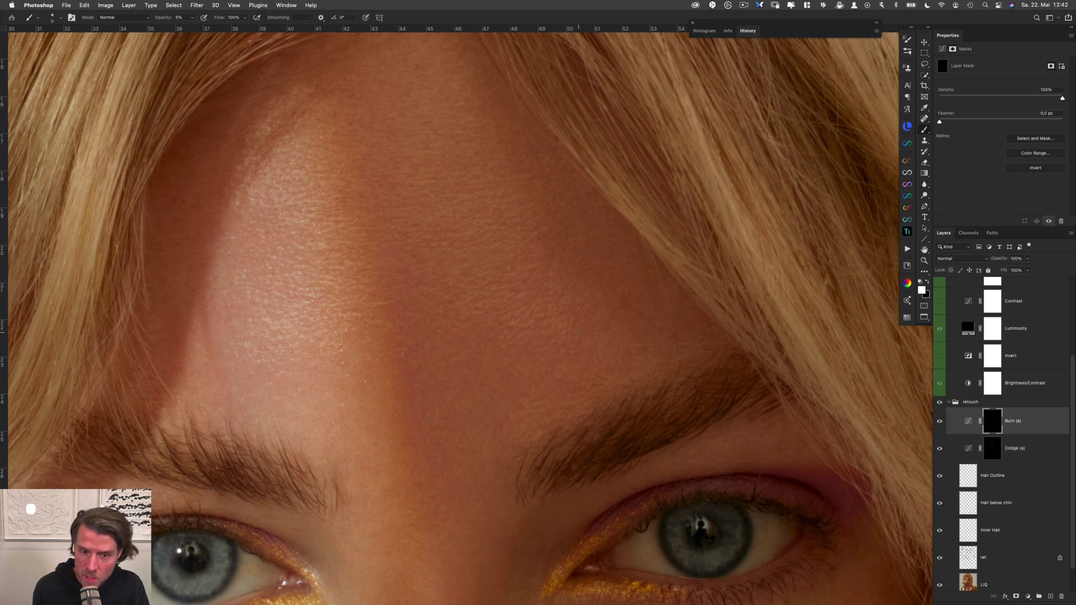
key(alt+bracketleft)
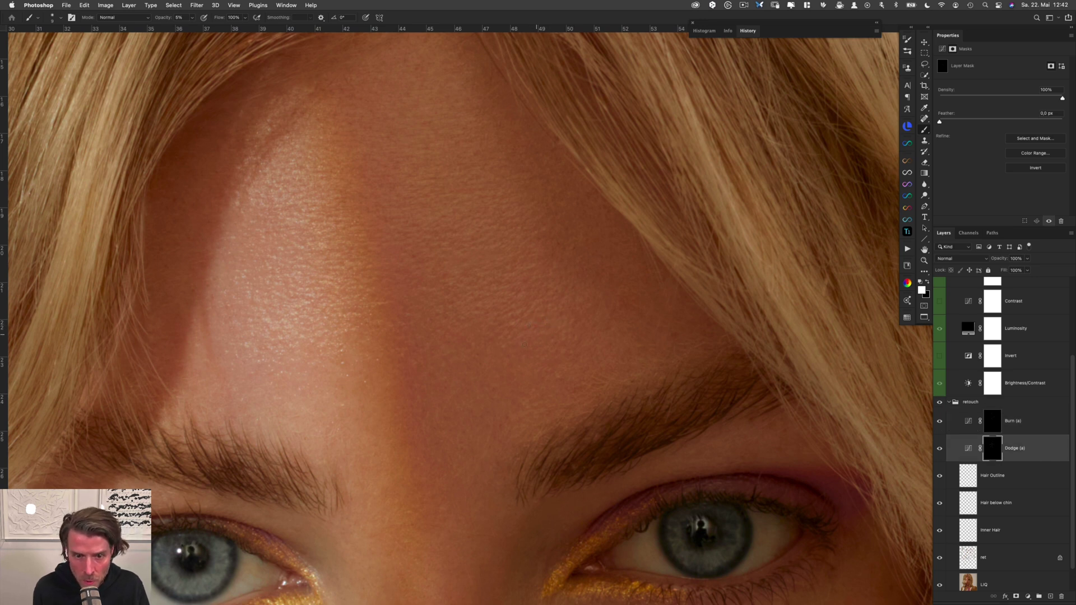
key(alt+bracketright)
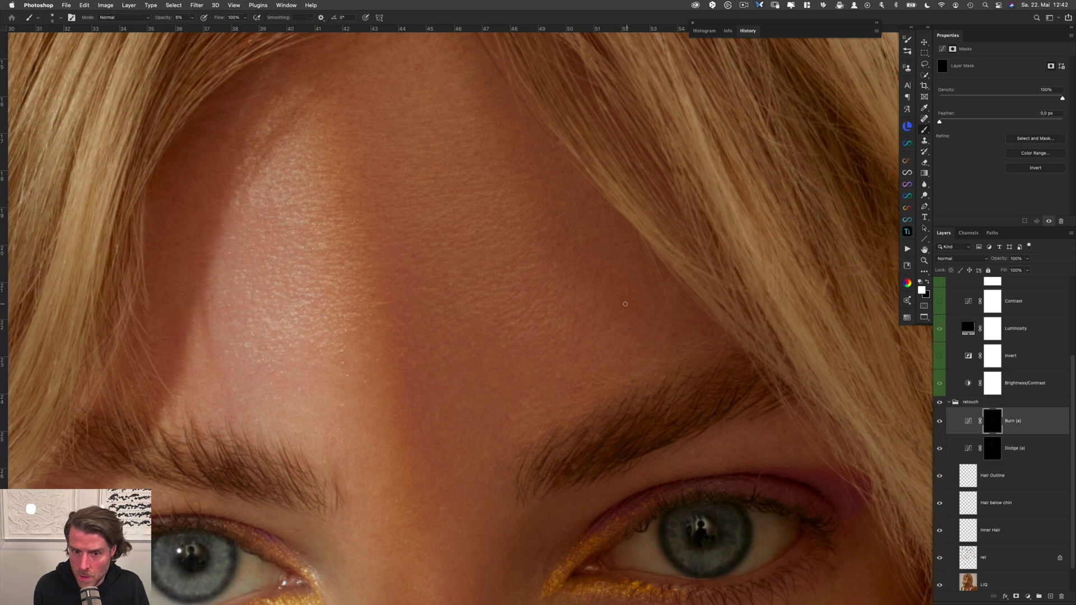
Burn small uneven spots around the inner end and middle of the image-left eyebrow on the Burn layer mask
key(alt+bracketleft)
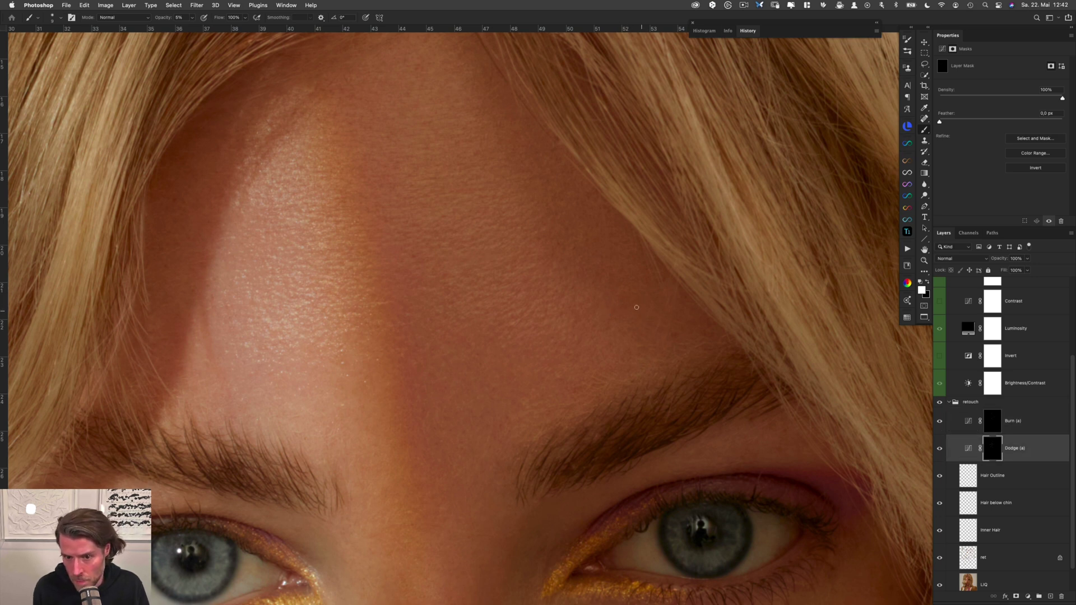
drag(604, 388, 592, 293)
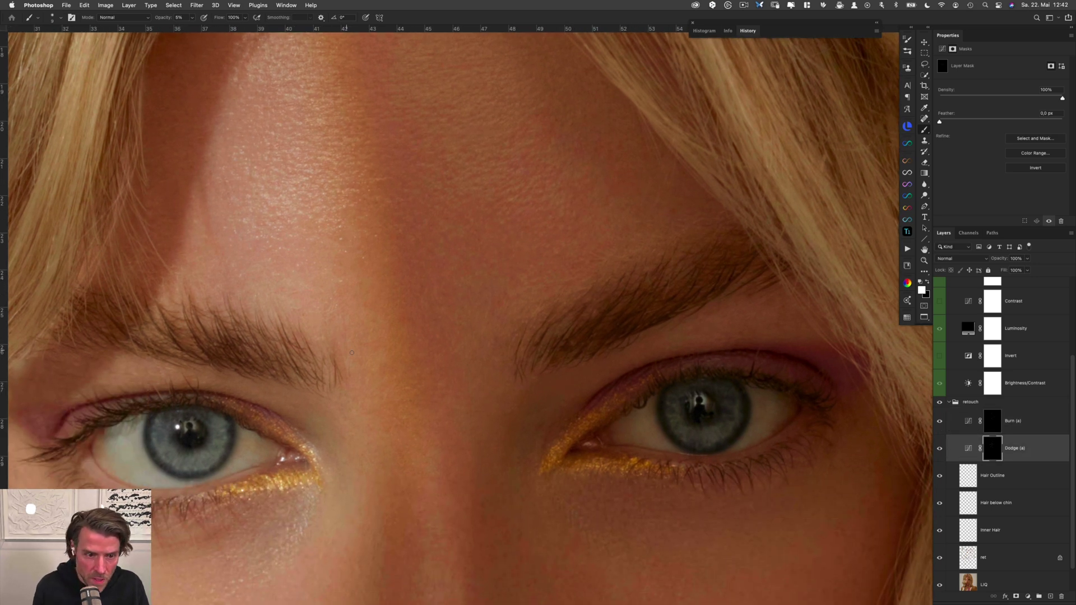
key(alt+bracketright)
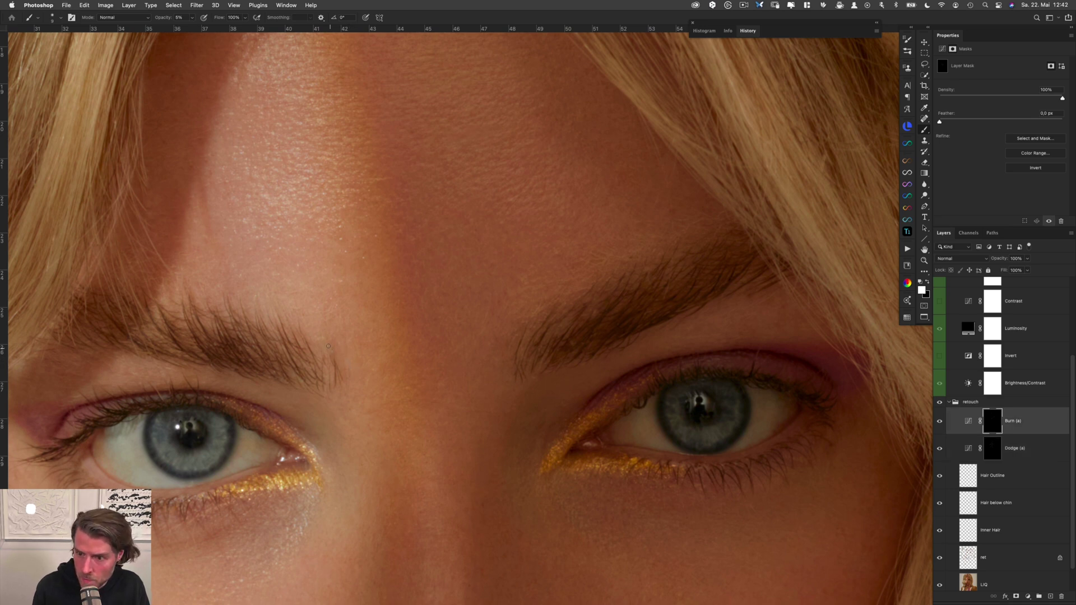
drag(316, 348, 323, 348)
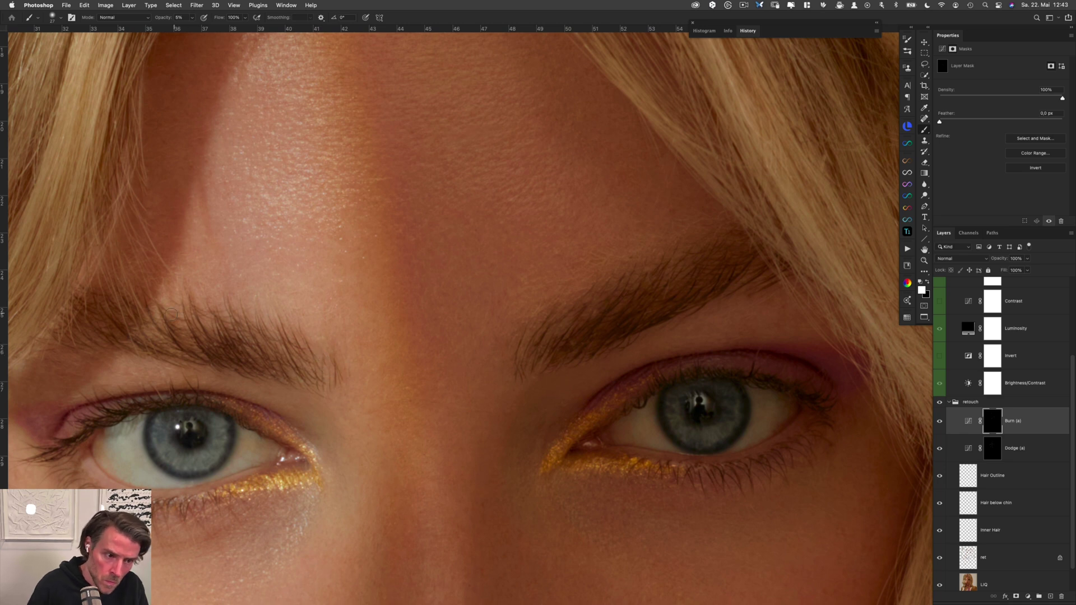
drag(128, 331, 148, 331)
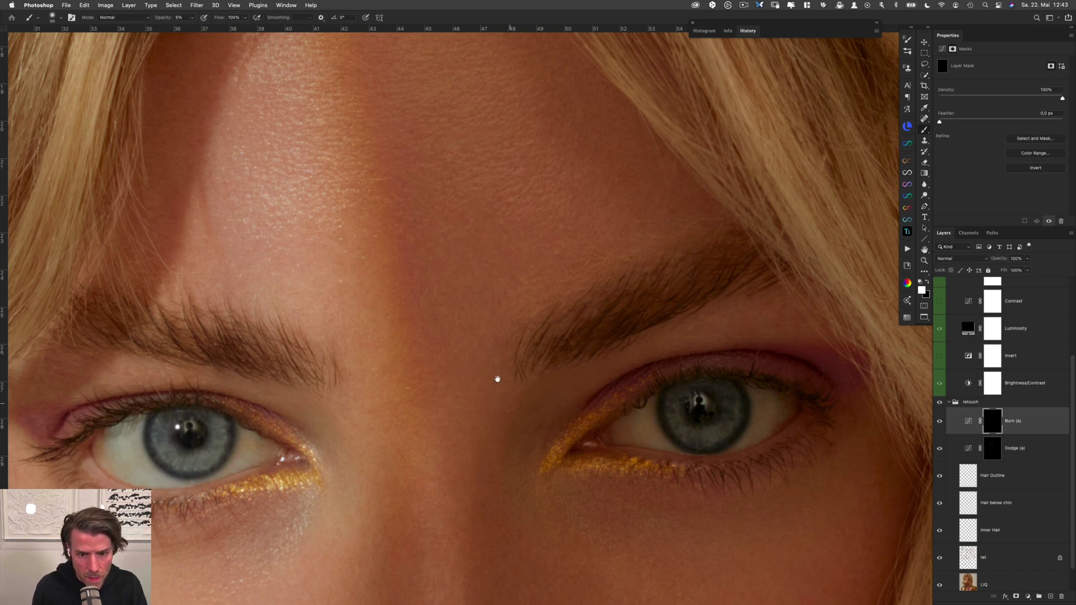
Even out the skin around the image-left eye and the area beneath it, alternating between the Dodge and Burn layer masks
scroll(498, 377, down, 5)
mouse_move(455, 273)
mouse_down()
mouse_move(408, 305)
mouse_move(329, 314)
mouse_move(448, 254)
mouse_up()
key(alt+[)
drag(350, 260, 333, 261)
mouse_move(402, 288)
mouse_down()
mouse_move(436, 298)
mouse_move(410, 272)
mouse_move(432, 251)
mouse_up()
key(alt+])
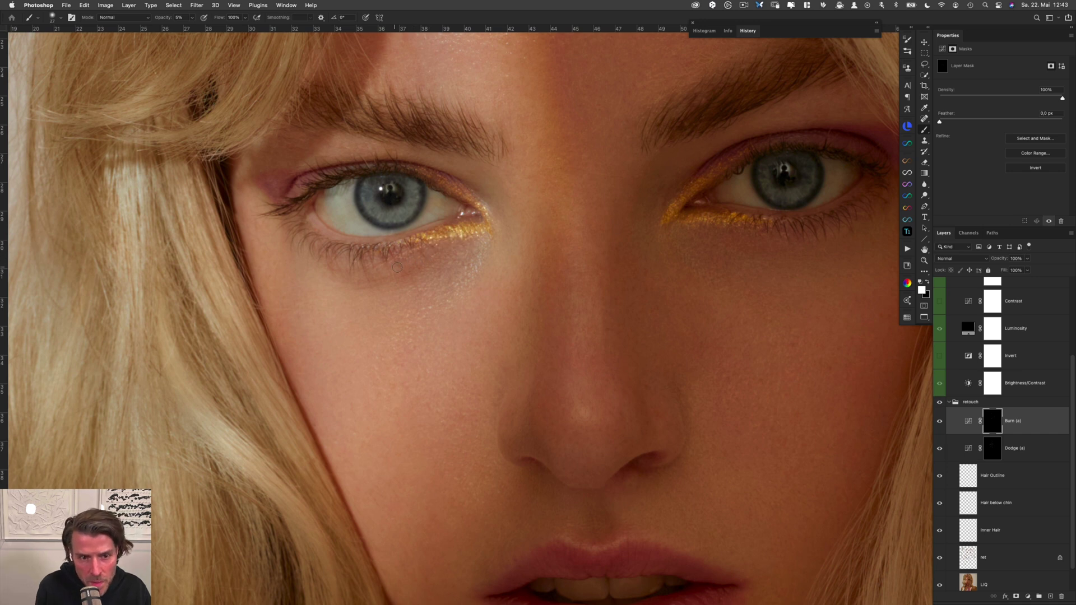
key(alt+[)
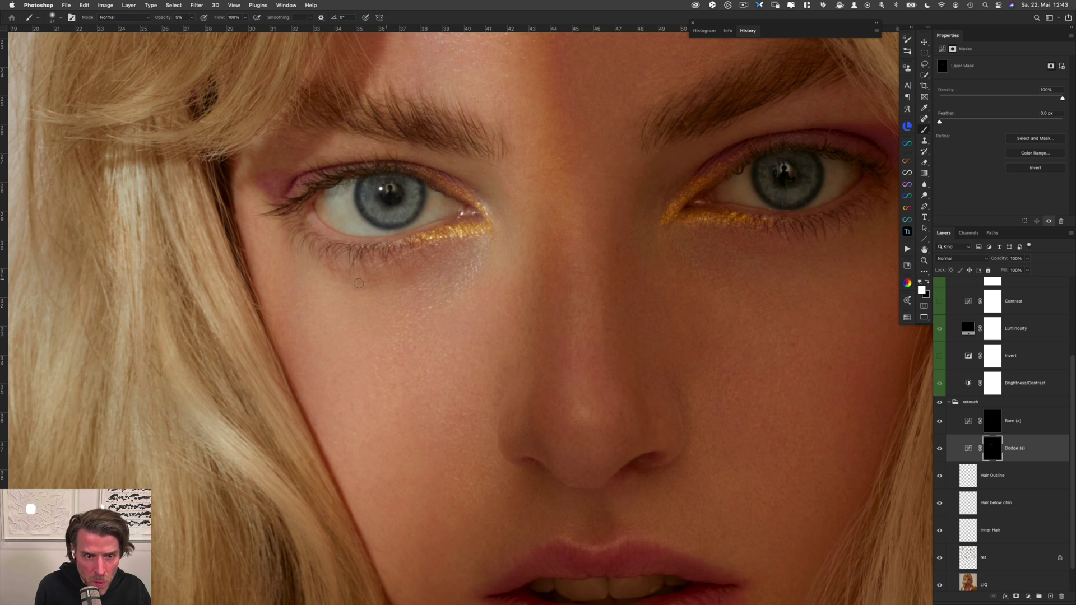
key(alt+])
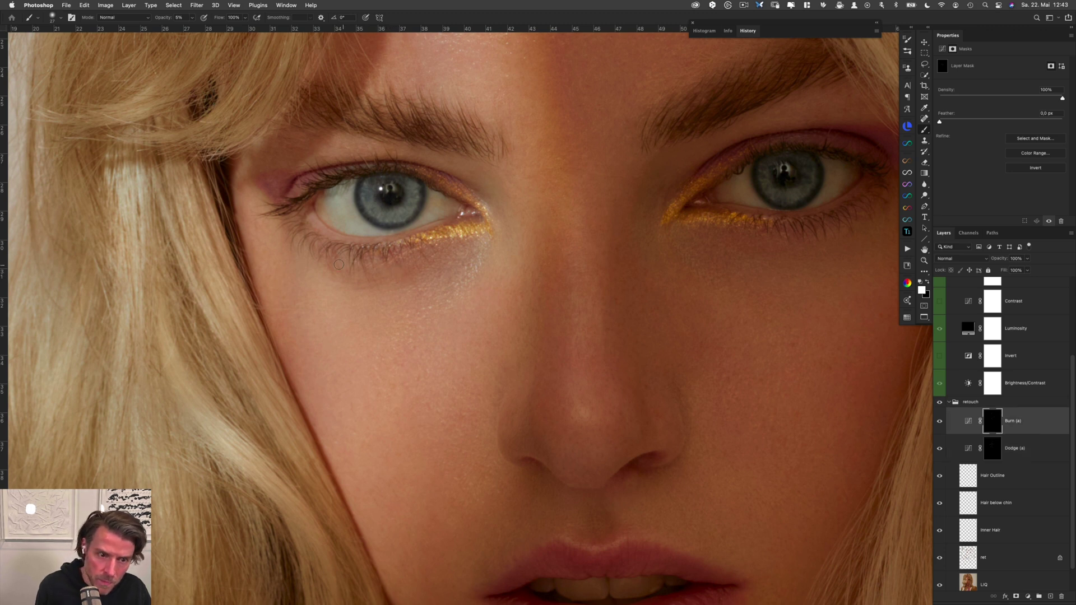
key(alt+[)
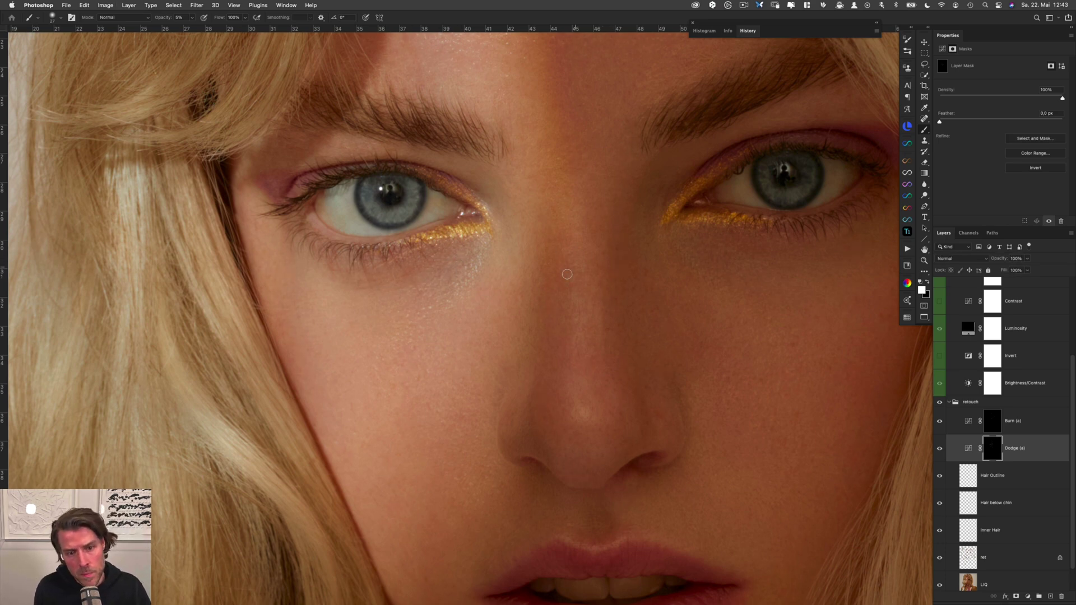
Dodge the image-right side of the lower lip, and burn the mouth corner and upper lip edge with white
drag(563, 276, 389, 288)
scroll(517, 353, down, 5)
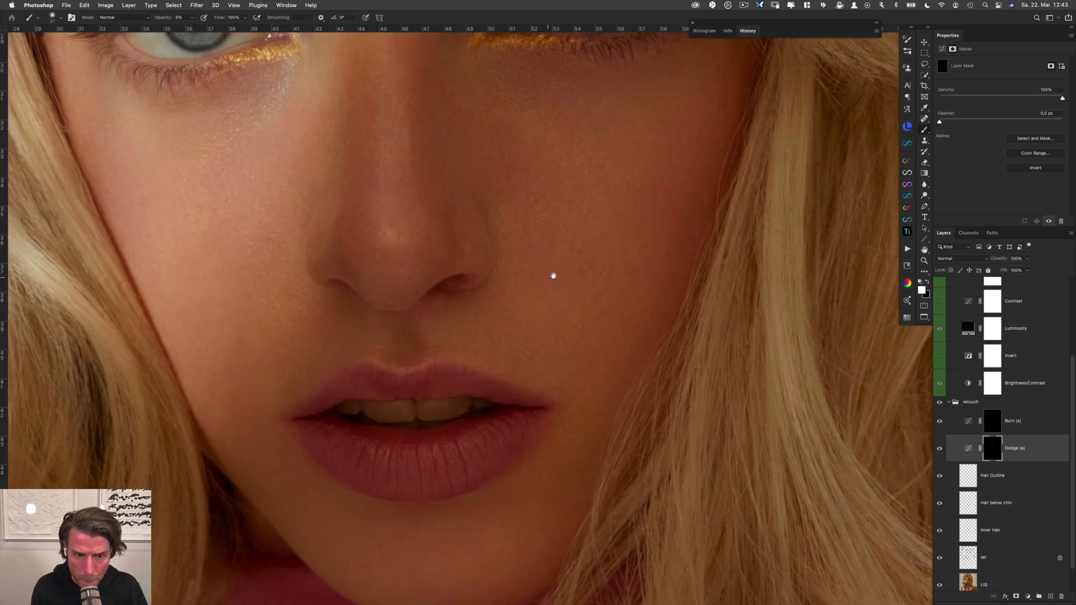
scroll(552, 276, down, 3)
scroll(464, 337, up, 1)
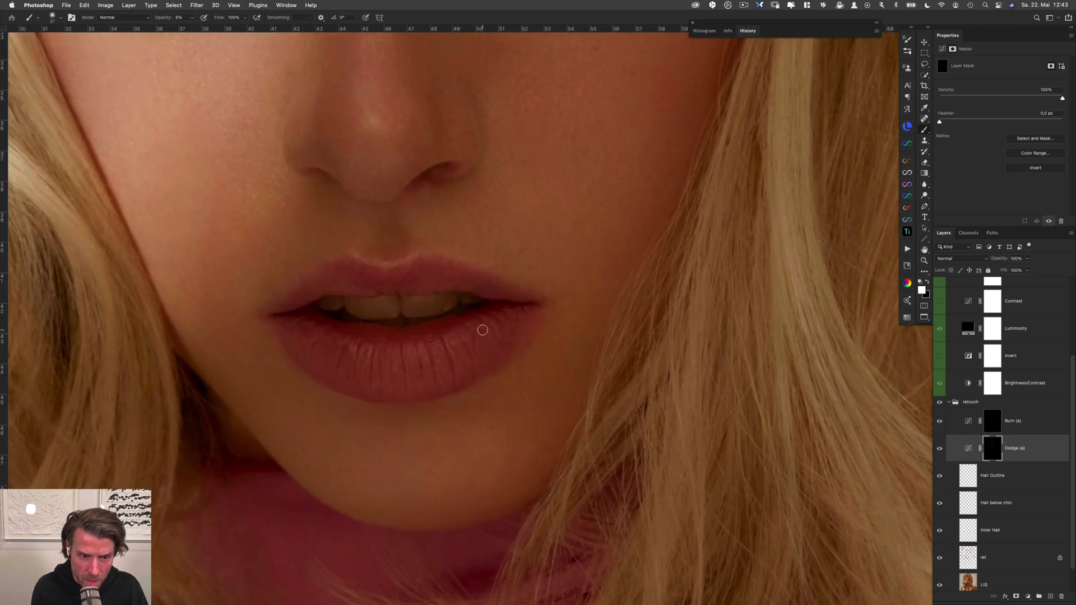
mouse_move(500, 336)
mouse_down()
mouse_move(541, 331)
mouse_move(513, 345)
mouse_up()
key(alt+bracketright)
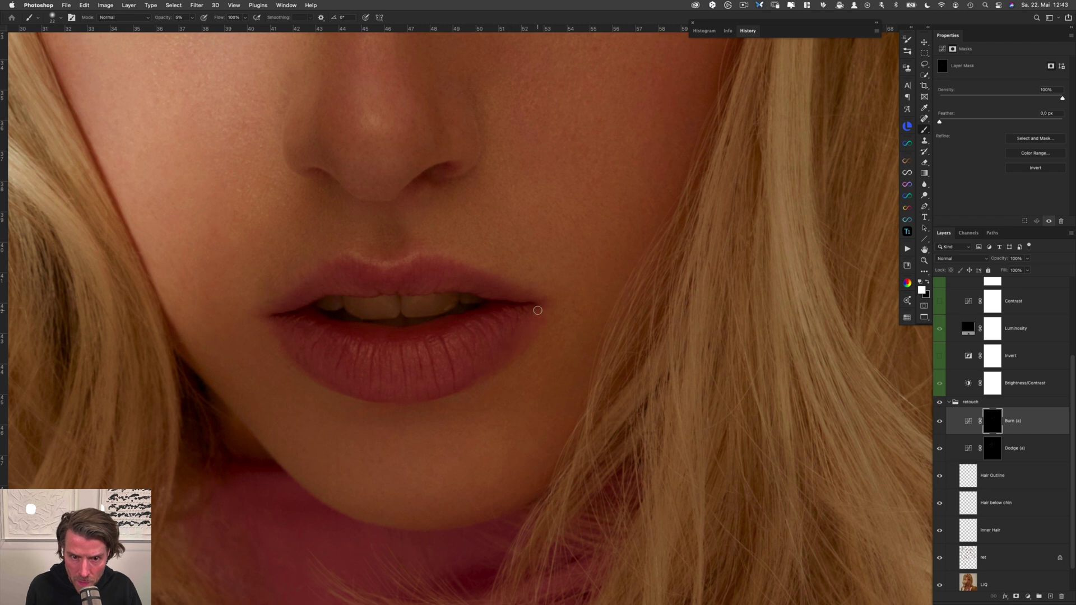
mouse_move(538, 311)
mouse_down()
mouse_move(516, 350)
mouse_move(520, 339)
mouse_up()
mouse_move(540, 291)
mouse_down()
mouse_move(450, 267)
mouse_move(404, 277)
mouse_move(344, 261)
mouse_move(386, 277)
mouse_move(373, 293)
mouse_move(321, 288)
mouse_move(325, 307)
mouse_move(305, 277)
mouse_up()
Paint with black on the Dodge and Burn masks to soften the retouching along the lower lip, using a larger brush
key(x)
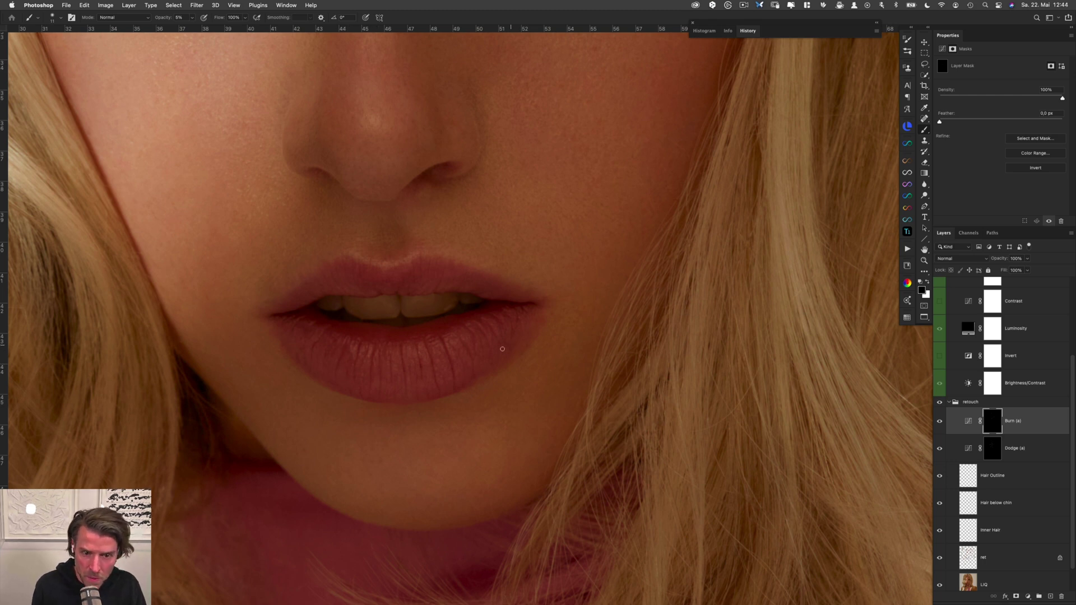
key(alt+bracketleft)
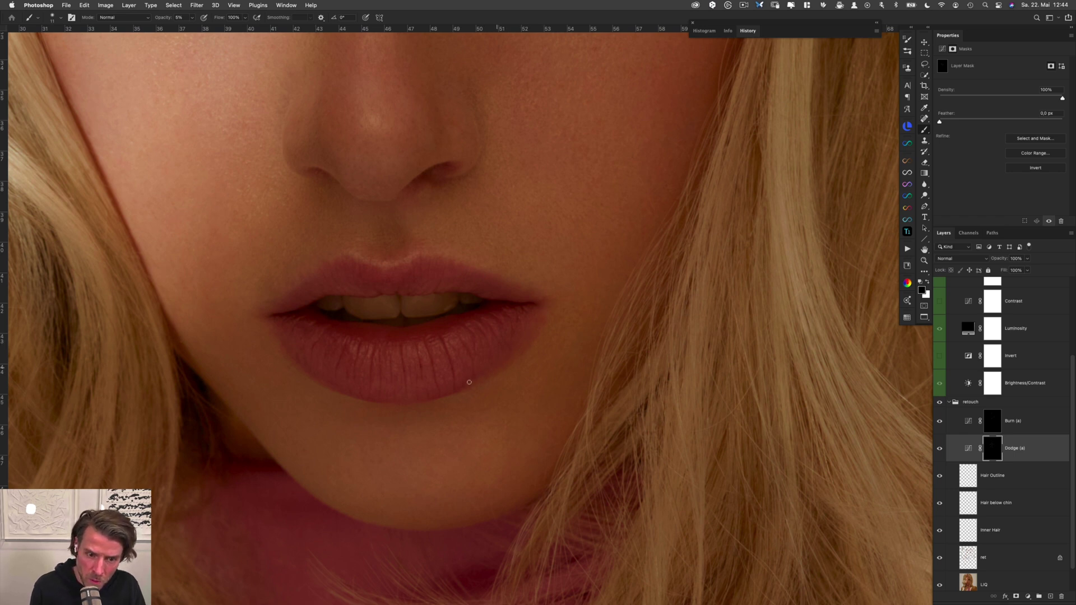
key(bracketright)
key(bracketright)
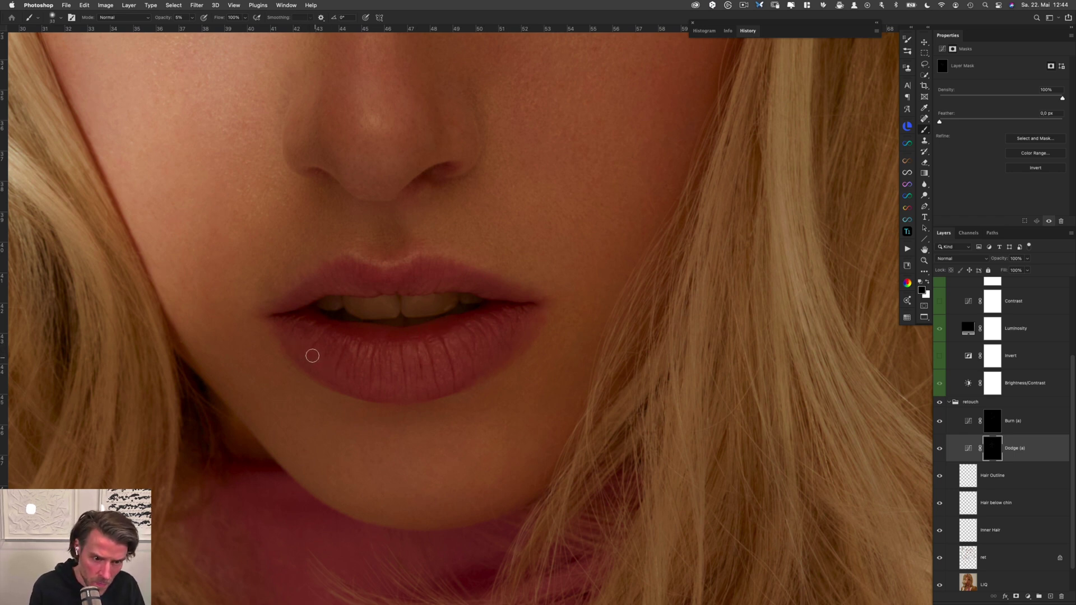
key(alt+bracketright)
key(alt+bracketleft)
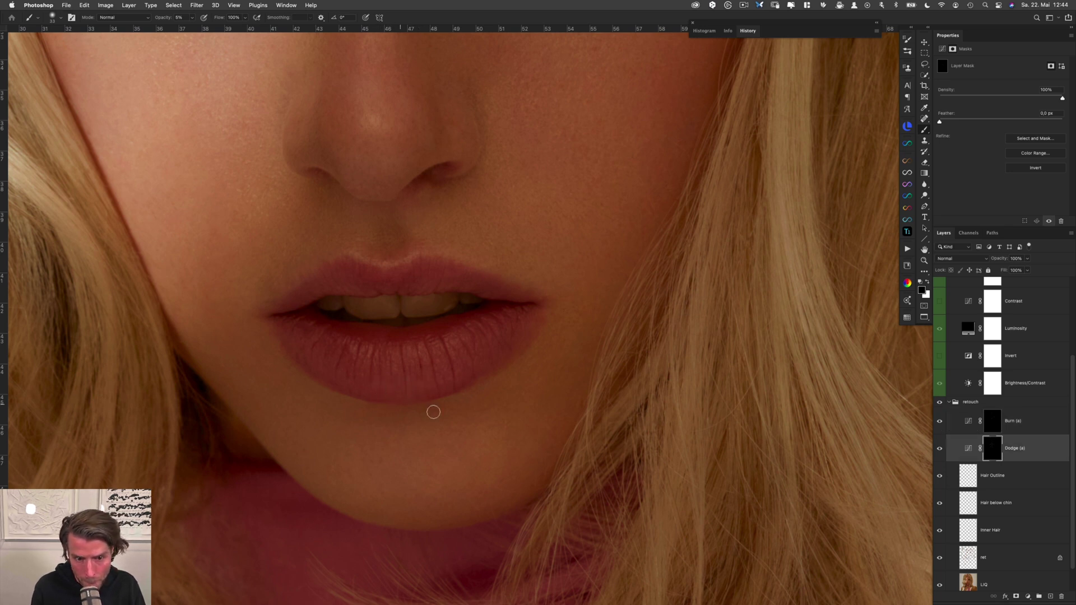
key(alt+bracketright)
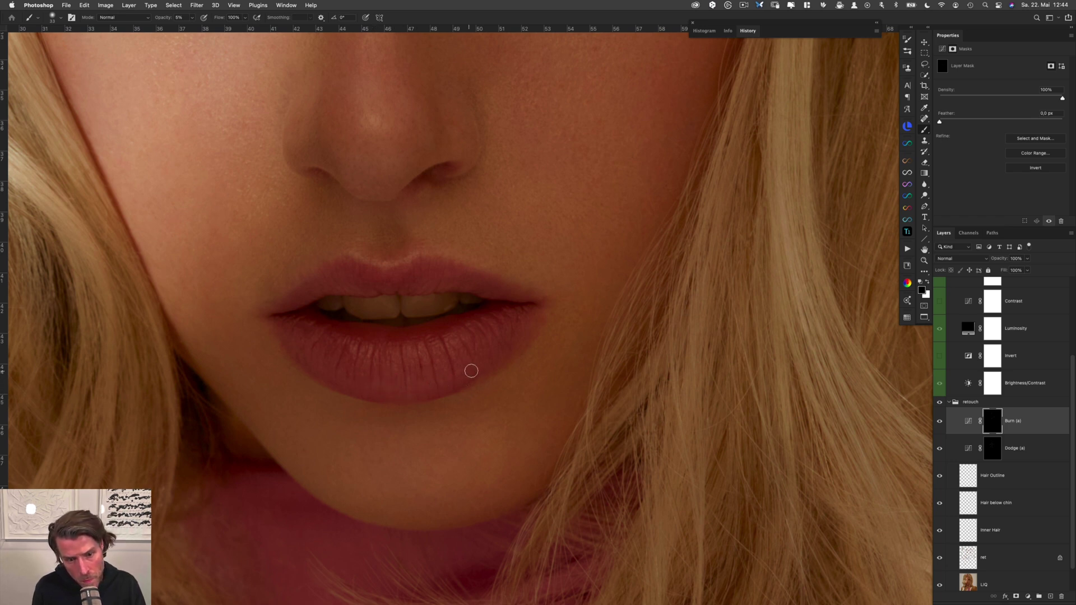
Refine the image-right side of the lower lip with white strokes on the Burn and Dodge masks
key(x)
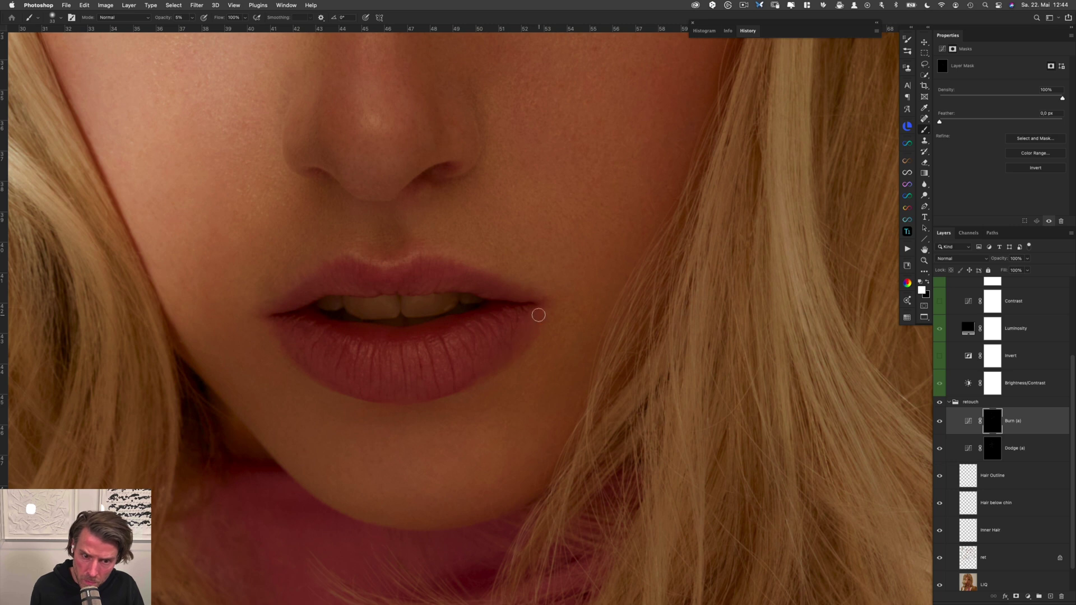
drag(497, 357, 491, 356)
key(alt+bracketleft)
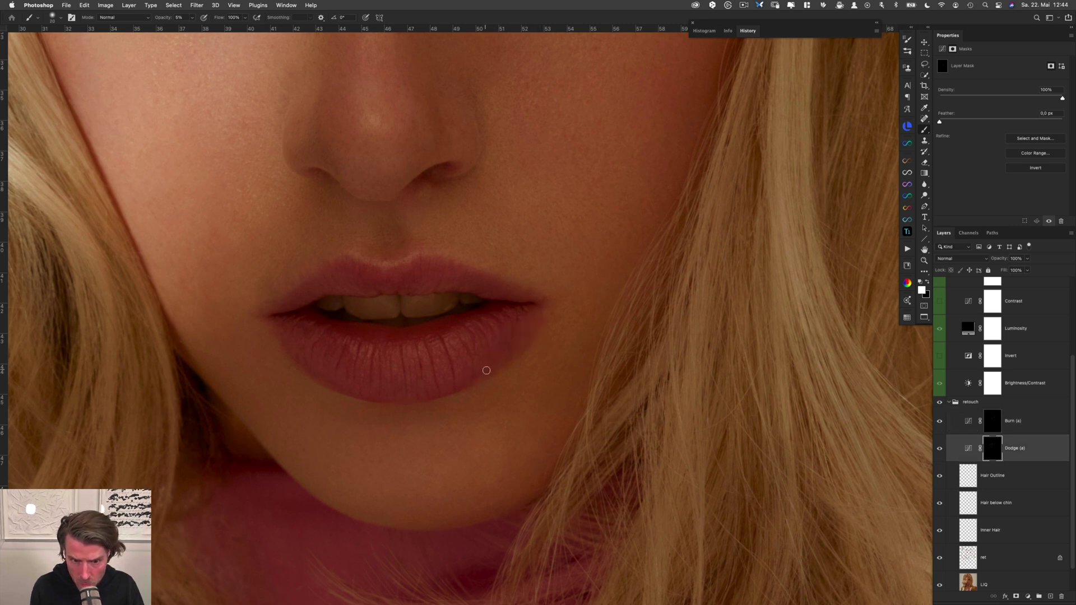
key(alt+bracketright)
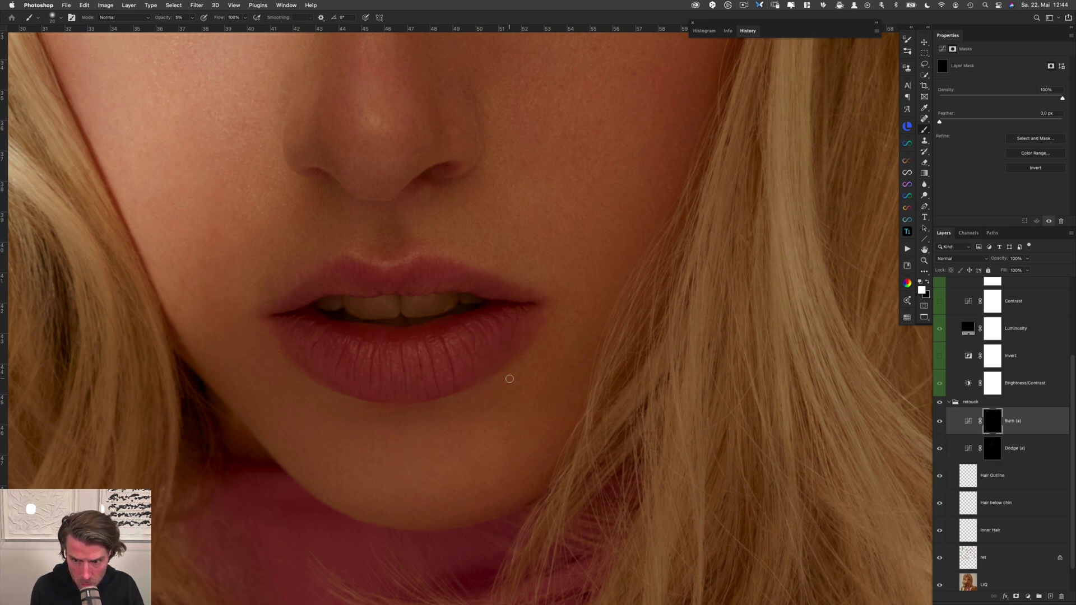
Toggle the Burn and Dodge layers together to compare the face before and after, then reselect the Burn layer
shift+click(1041, 447)
key(super+comma)
key(super+comma)
mouse_move(540, 295)
mouse_down()
mouse_move(497, 302)
mouse_move(529, 289)
mouse_up()
click(997, 448)
key(alt+bracketright)
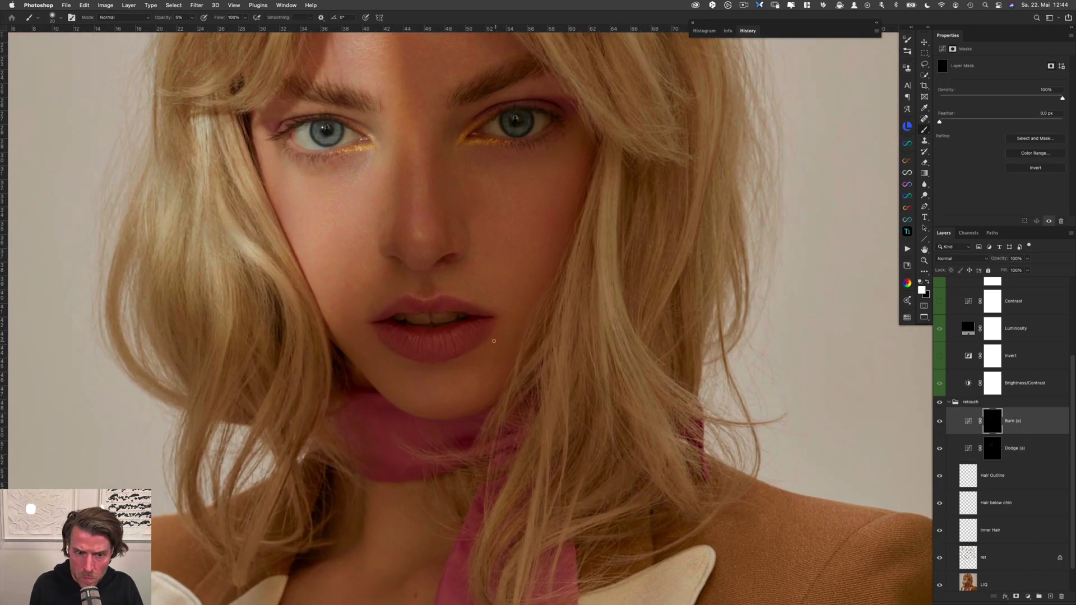
Burn the lower lip area and refine the centre of the upper lip's edge using the Dodge and Burn masks
mouse_move(493, 340)
mouse_down()
mouse_move(510, 340)
mouse_move(442, 347)
mouse_up()
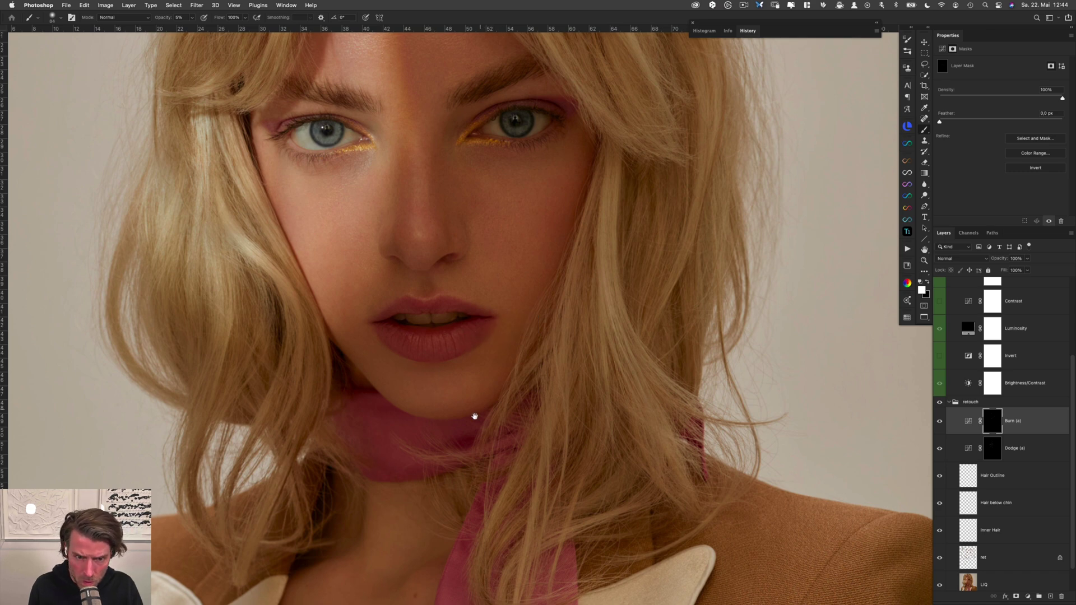
drag(474, 417, 451, 253)
drag(422, 213, 440, 323)
mouse_move(437, 251)
mouse_down()
mouse_move(462, 251)
mouse_move(422, 252)
mouse_up()
key(alt+bracketleft)
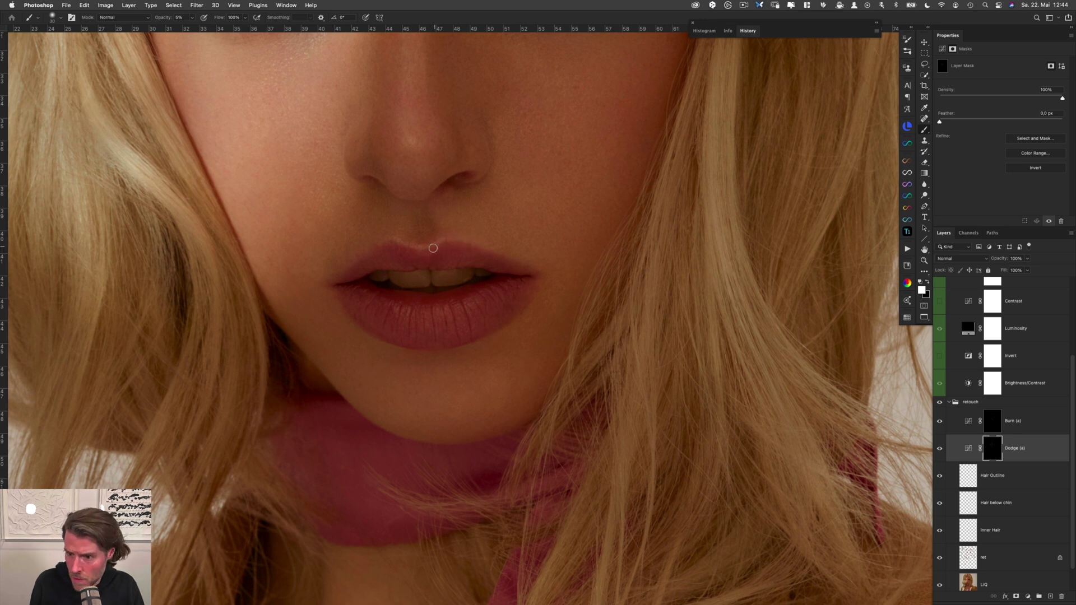
key(alt+bracketright)
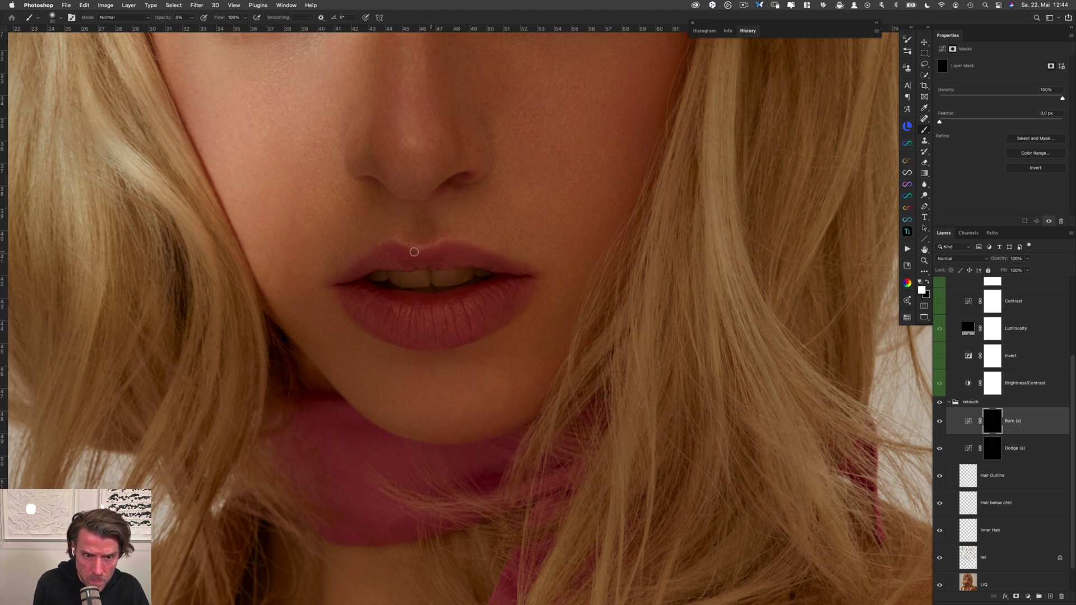
Show the D&B help layers group over the chest, scarf and jacket area
drag(402, 352, 417, 157)
drag(413, 474, 435, 267)
drag(409, 410, 421, 345)
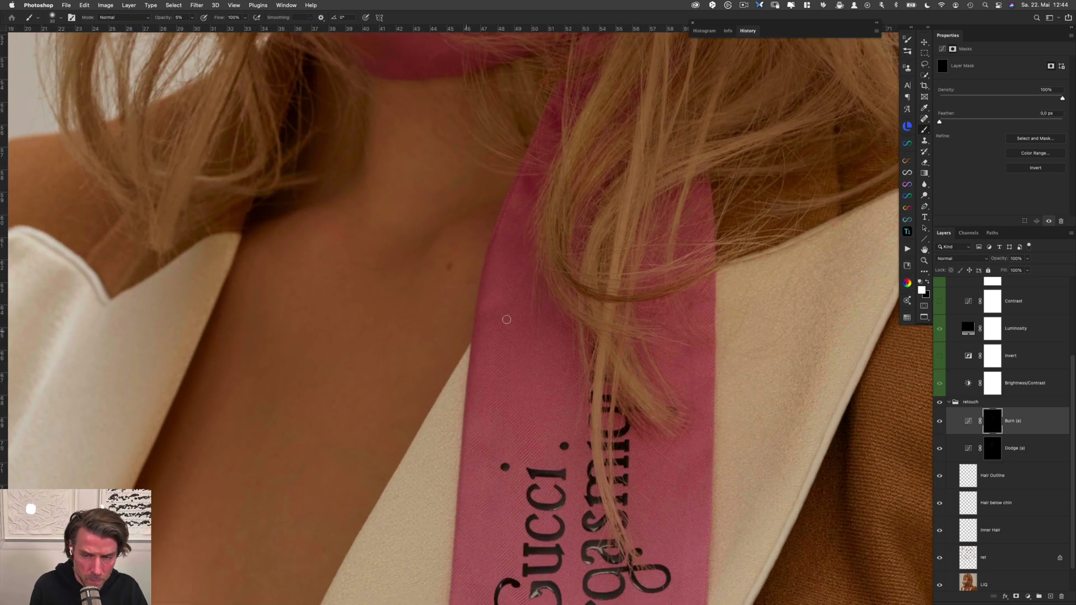
drag(545, 240, 532, 311)
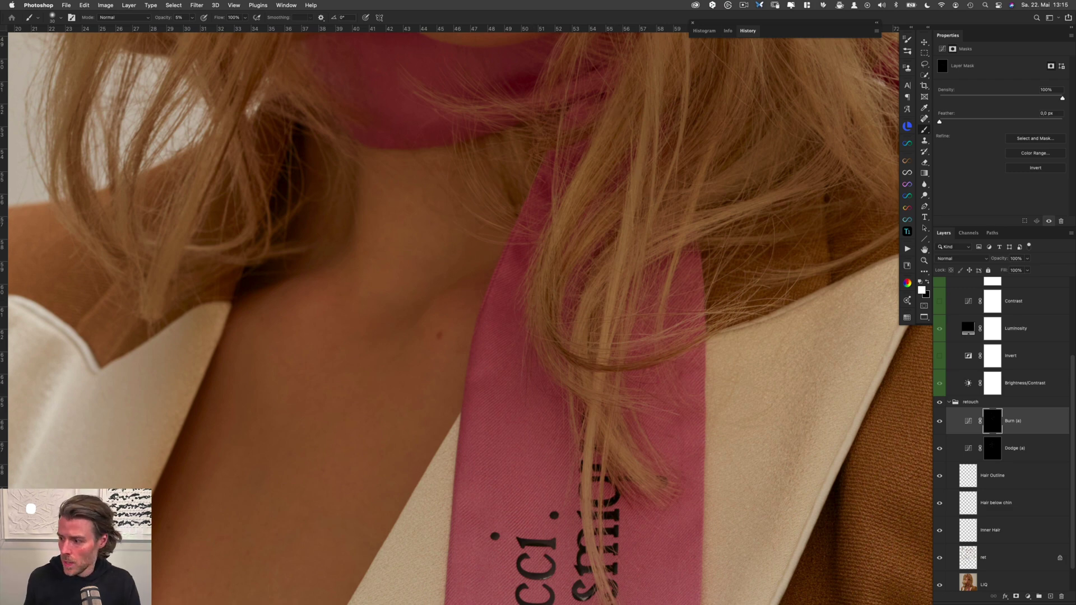
key(Tab)
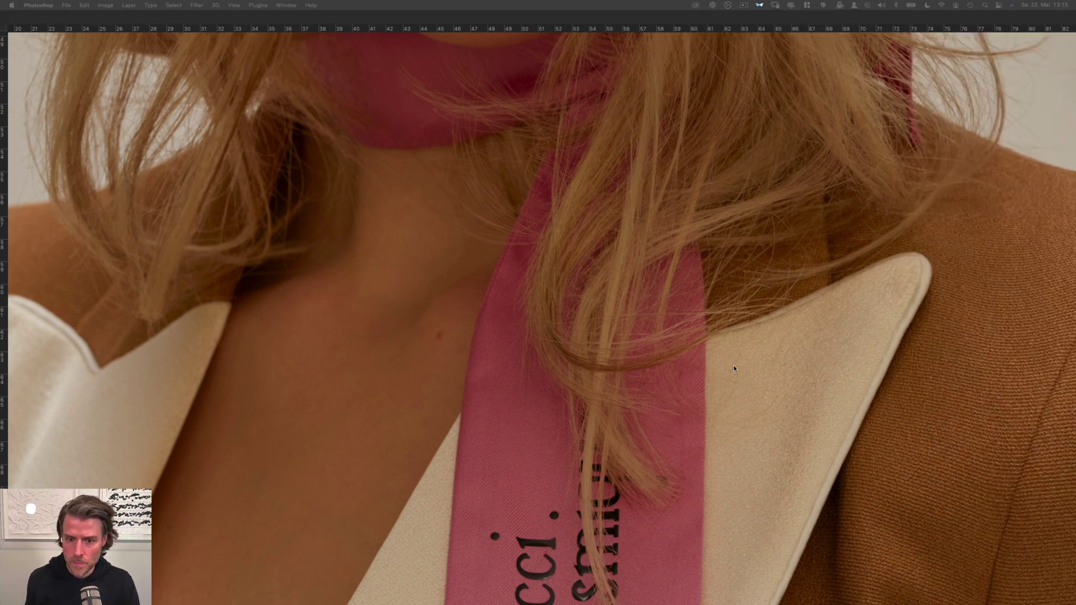
key(Tab)
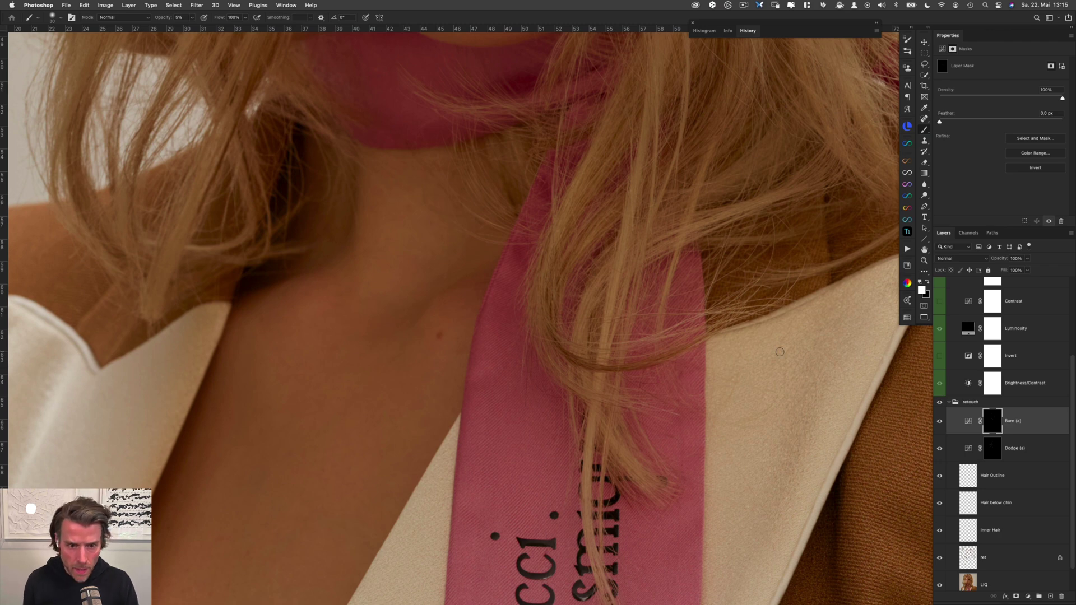
drag(461, 387, 524, 269)
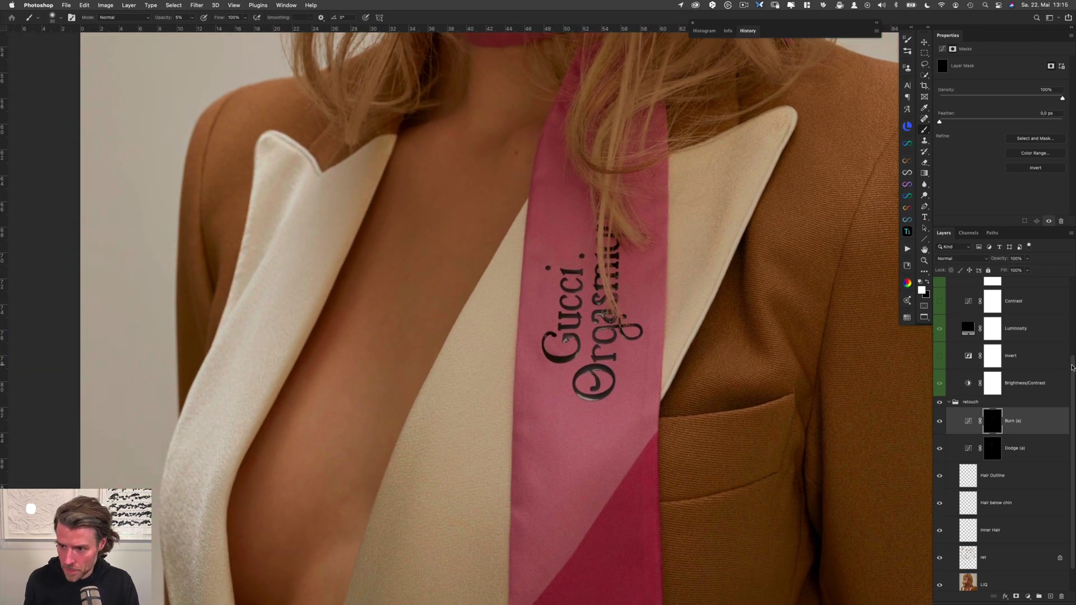
scroll(1072, 367, up, 2)
scroll(1072, 320, up, 2)
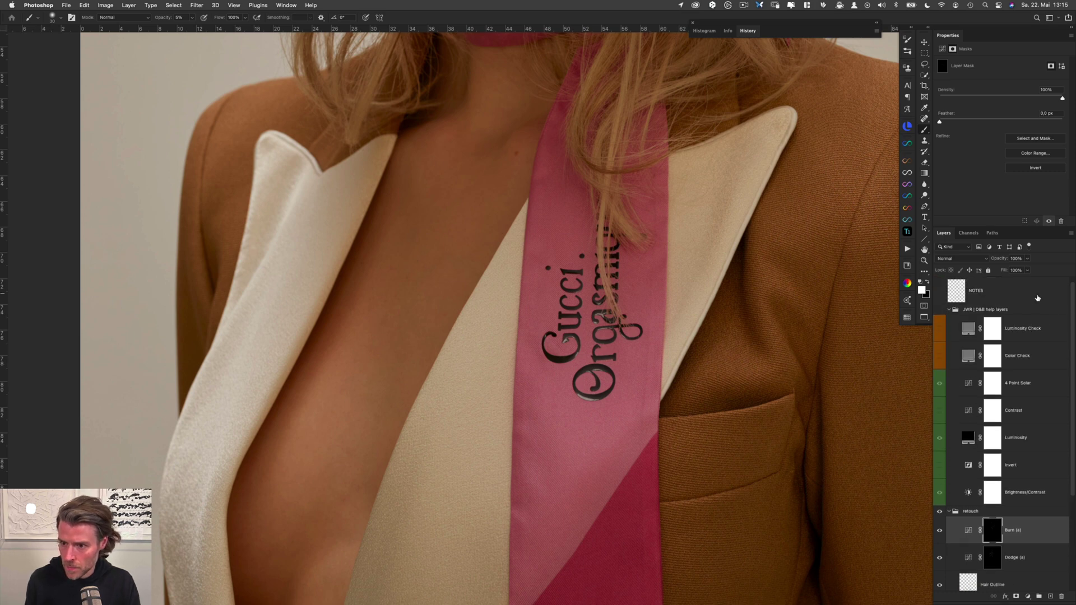
click(940, 310)
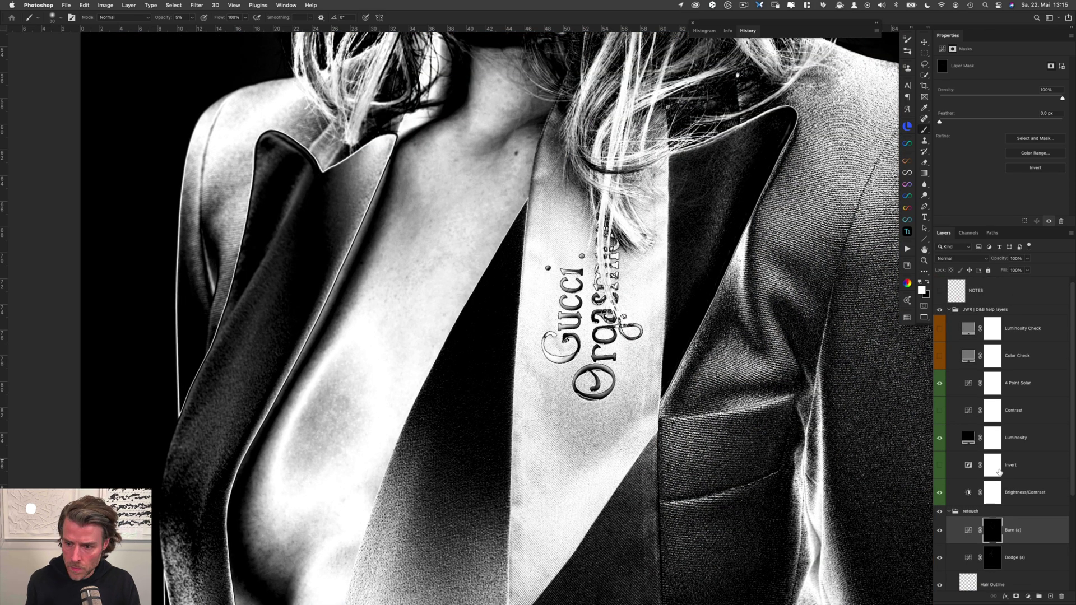
Set the Brightness/Contrast help layer to brightness -62 and contrast -50
click(1021, 495)
drag(969, 103, 938, 103)
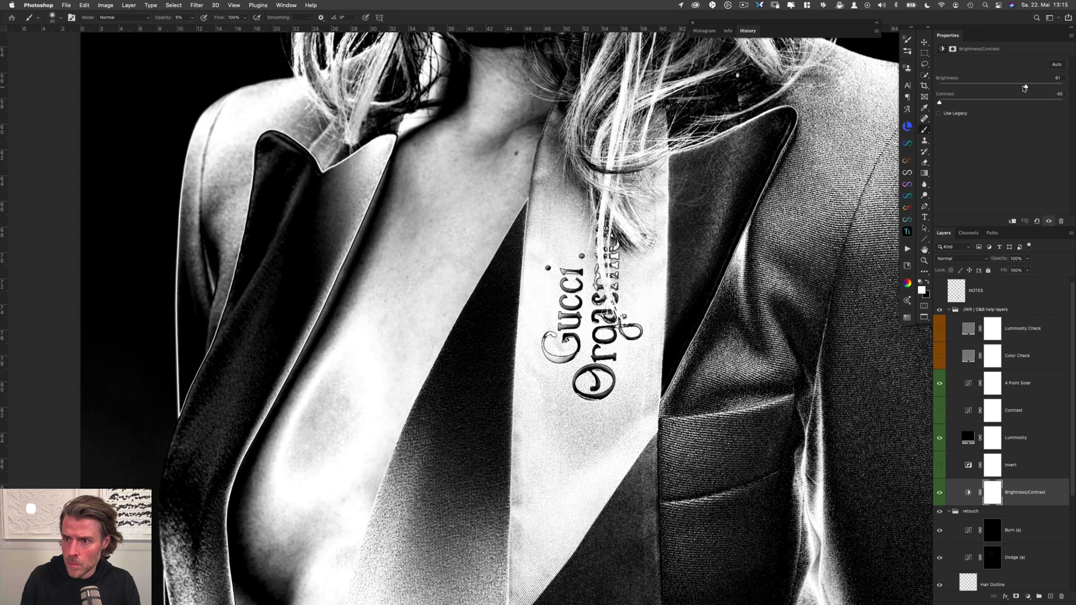
drag(1026, 85, 967, 92)
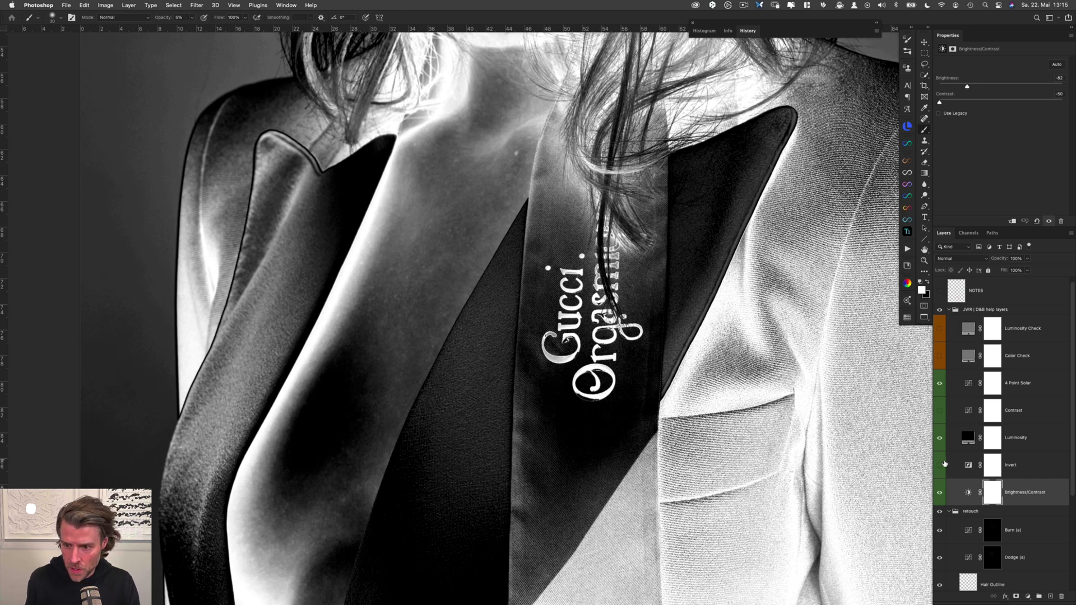
Turn on the Invert help layer and select the Dodge layer's mask for painting
click(939, 466)
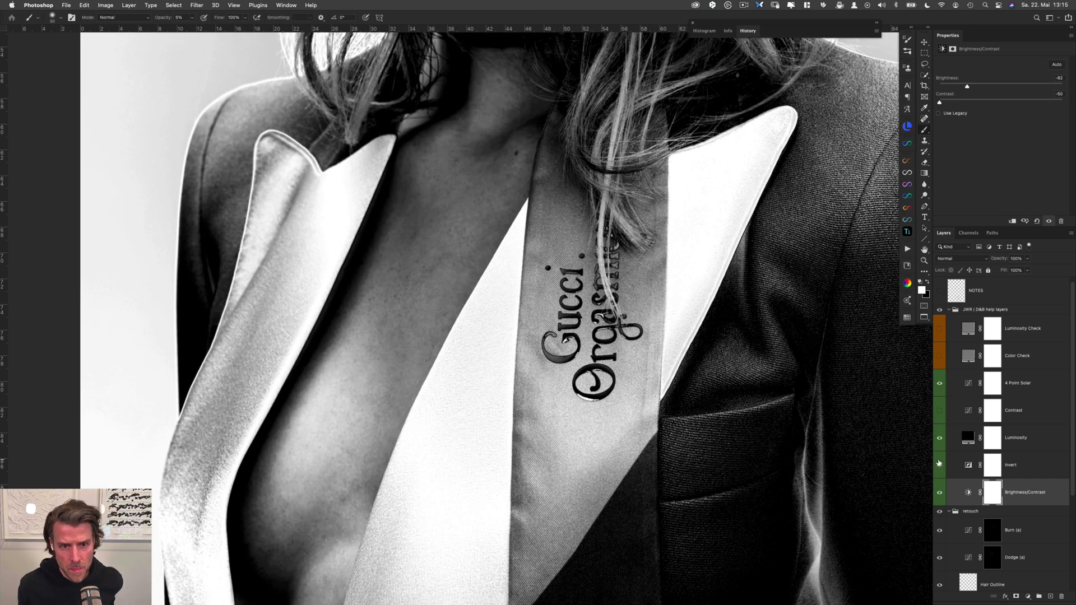
click(993, 556)
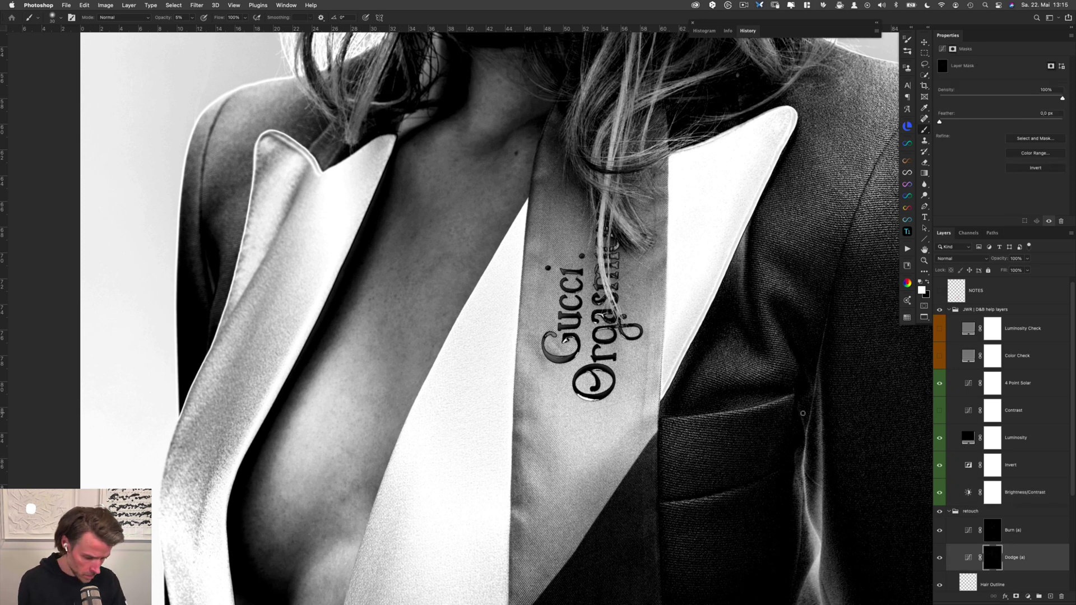
Even out the upper chest skin near the lapel away from the scarf, using small strokes on the Dodge and Burn masks at 5% opacity
drag(507, 149, 493, 218)
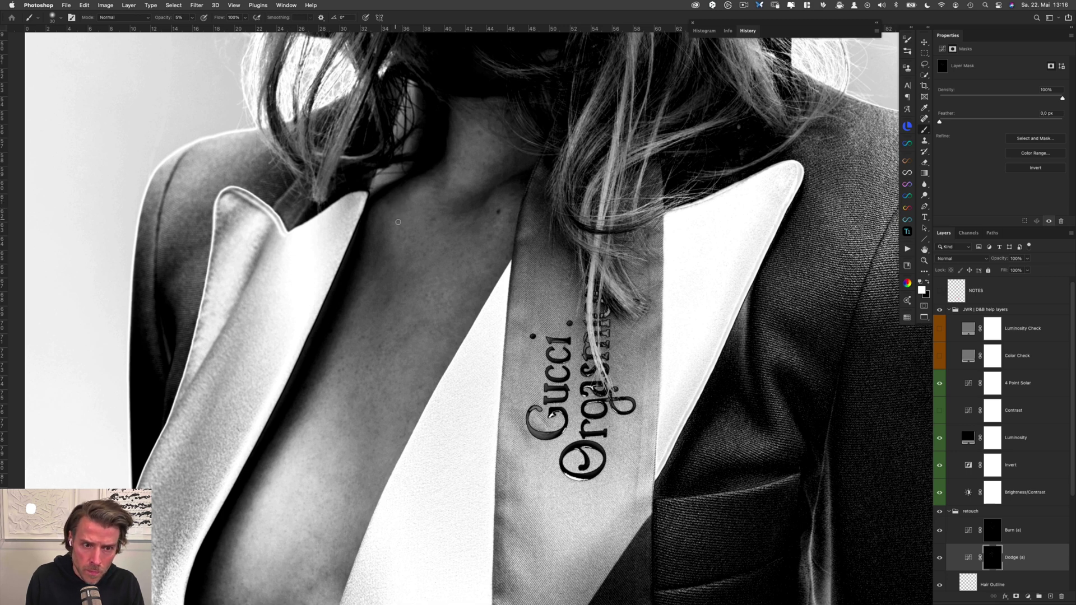
key(alt+bracketright)
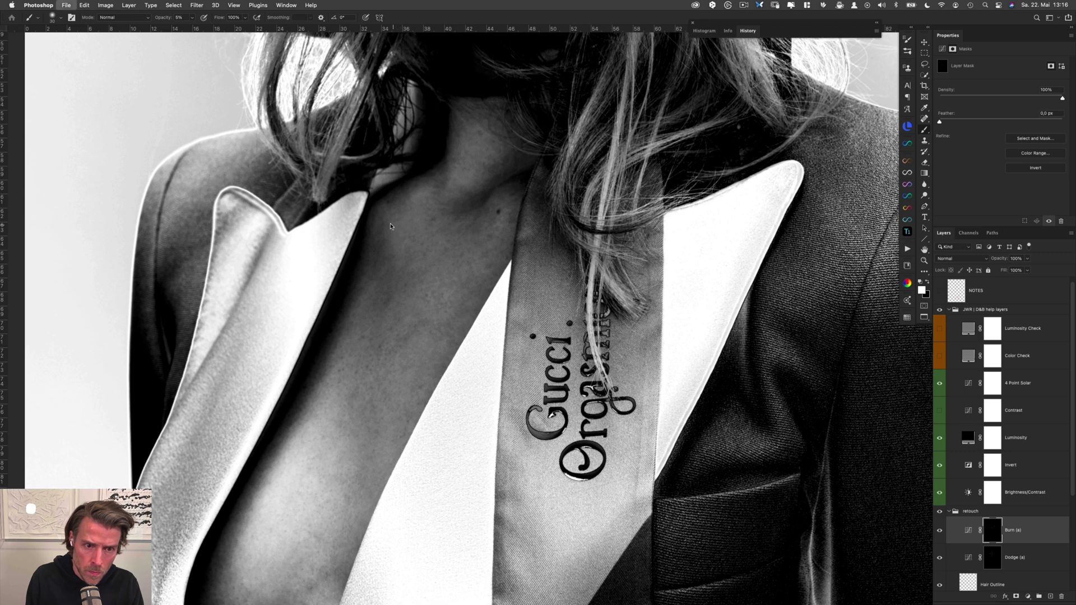
key(alt+bracketleft)
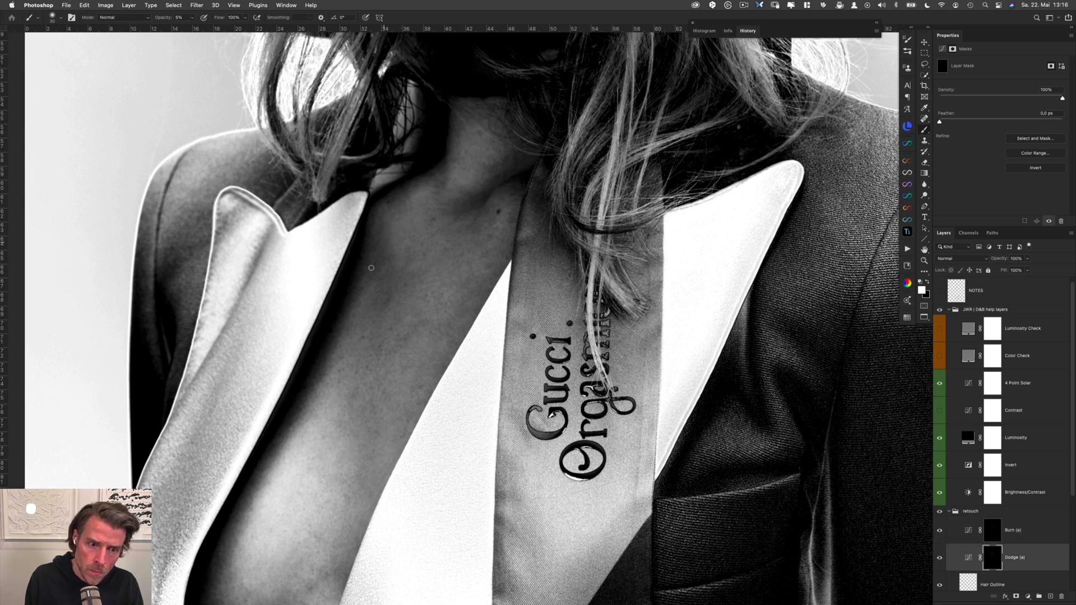
key(alt+bracketright)
key(alt+bracketleft)
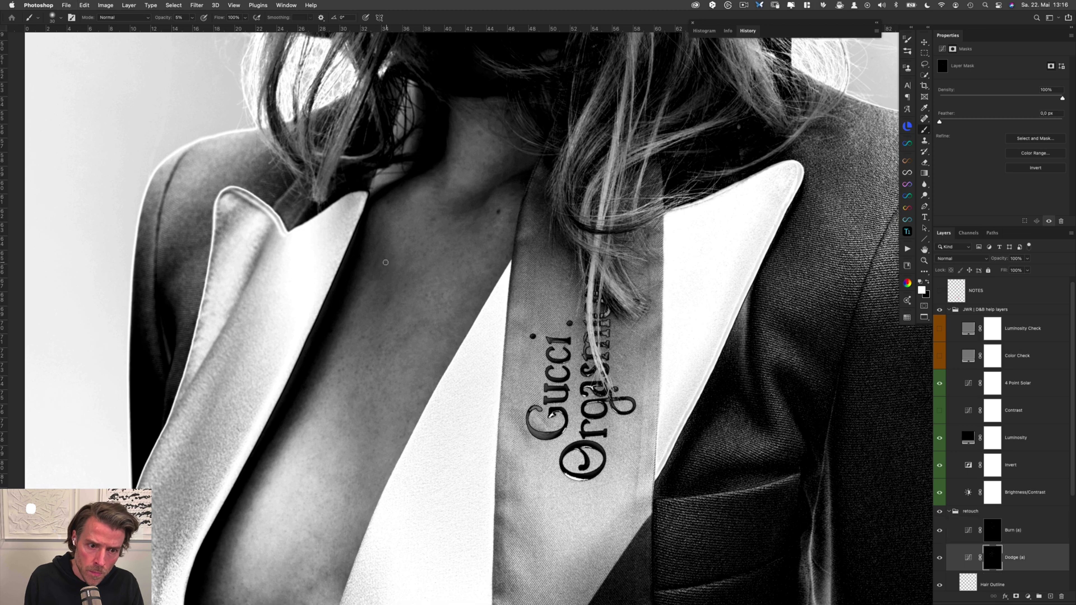
drag(385, 270, 388, 270)
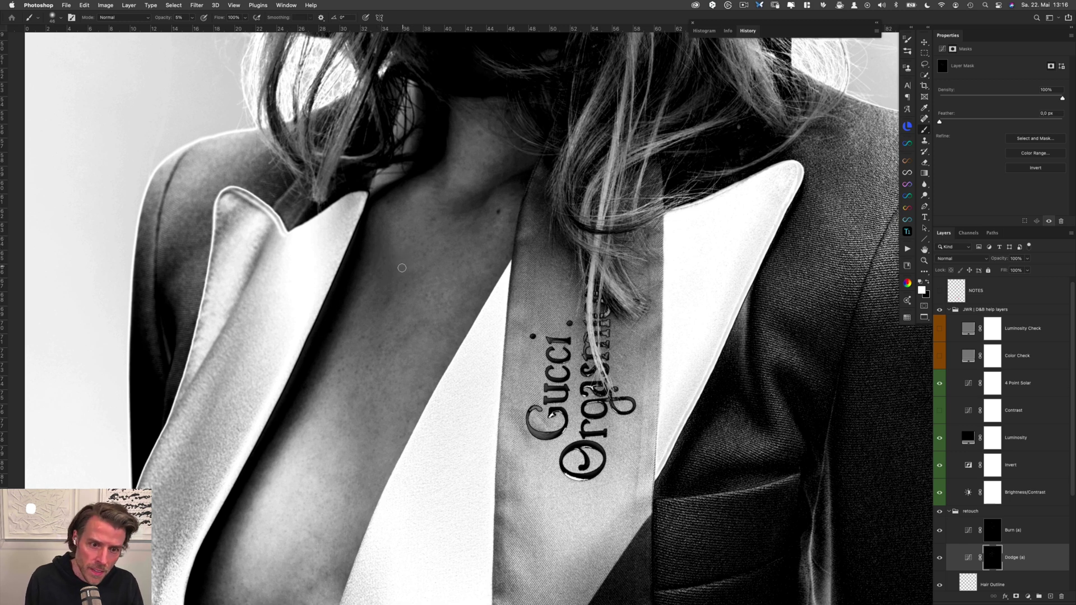
drag(426, 262, 424, 266)
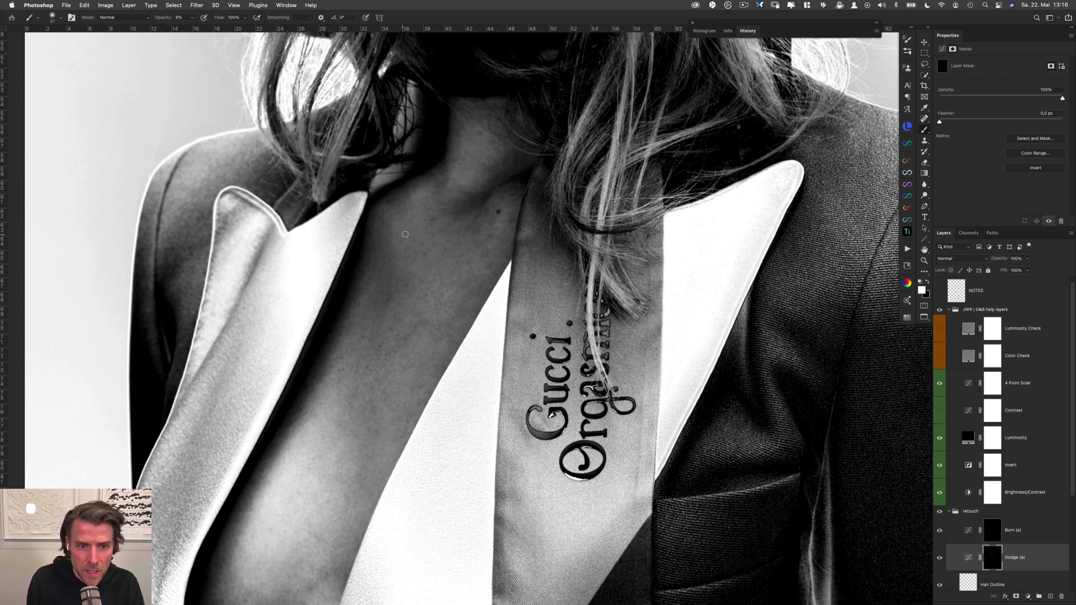
drag(416, 226, 417, 227)
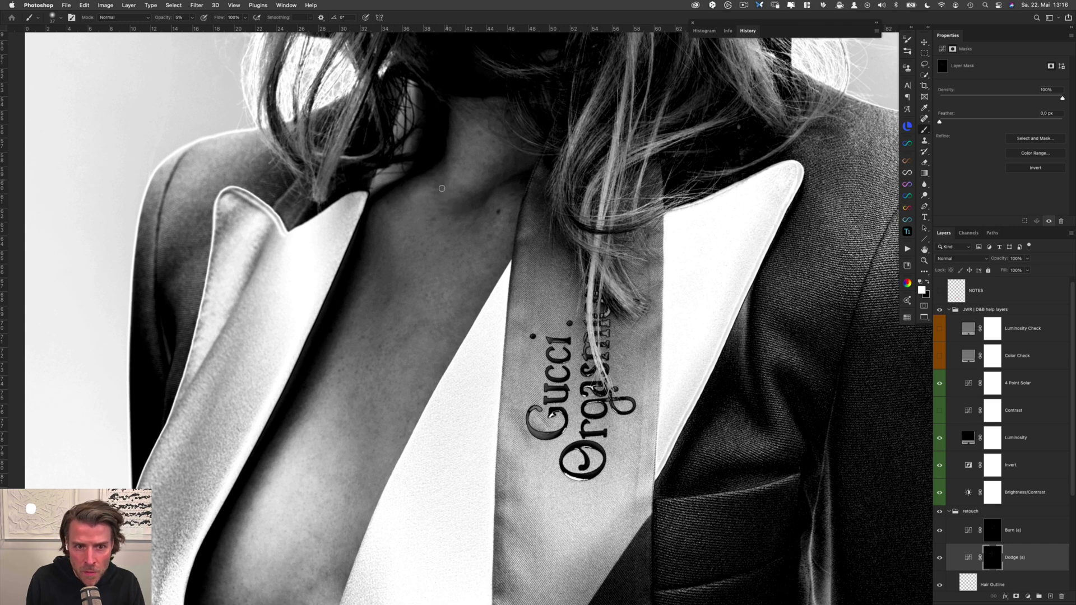
Smooth the tonal transitions on the front of the neck by alternating strokes on the Burn and Dodge masks
key(alt+bracketright)
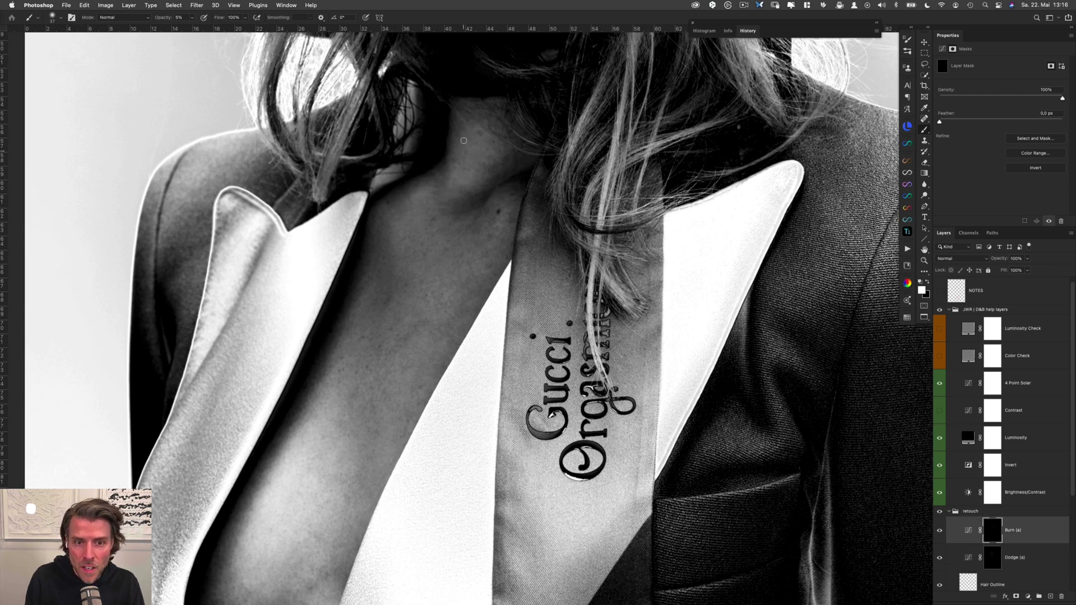
drag(460, 126, 460, 119)
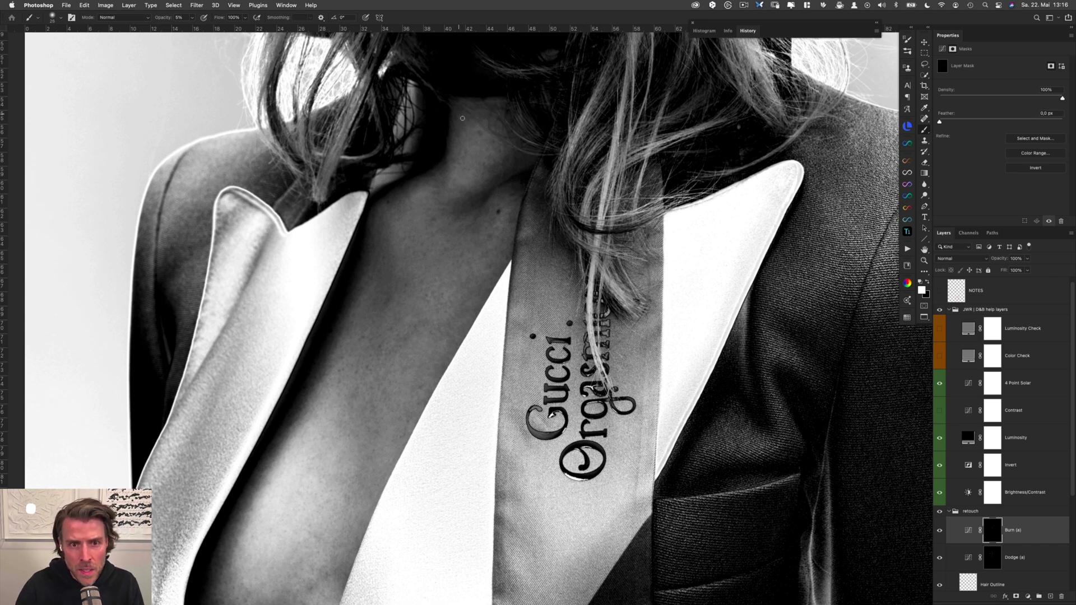
key(alt+bracketleft)
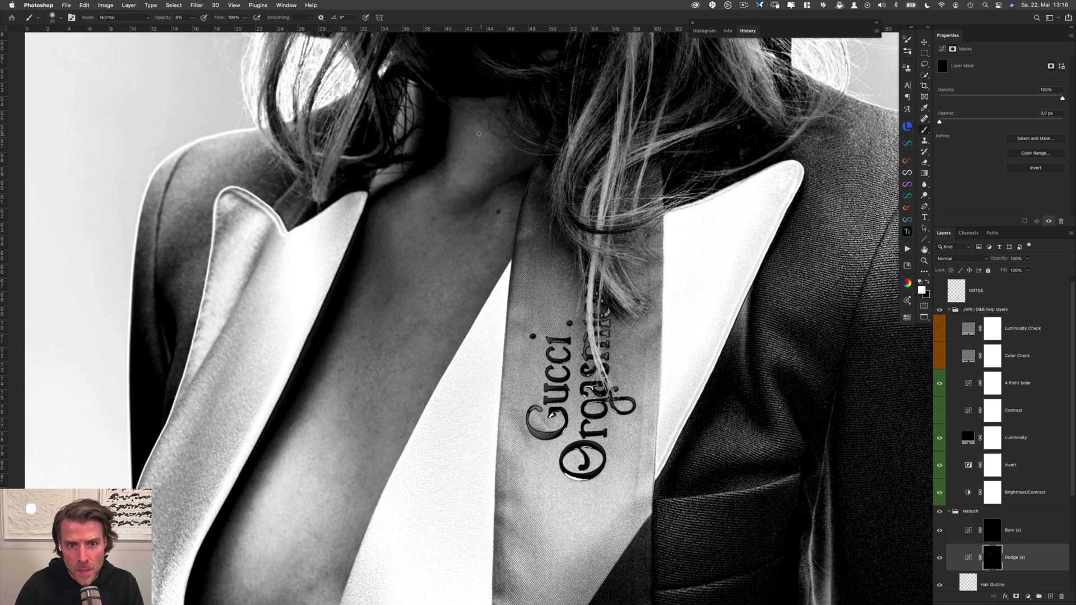
key(alt+bracketright)
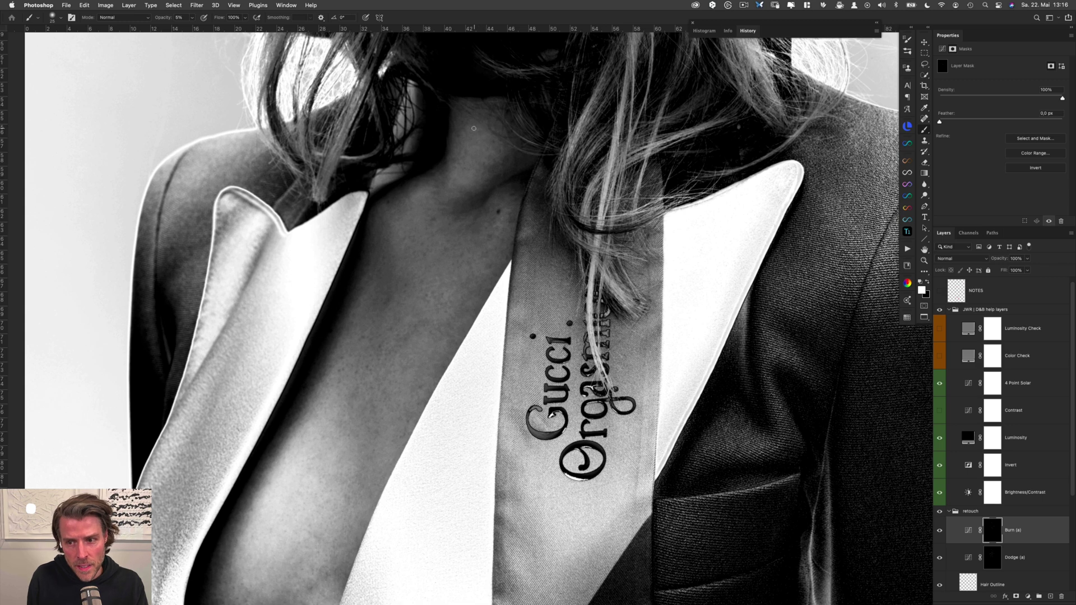
drag(476, 130, 482, 130)
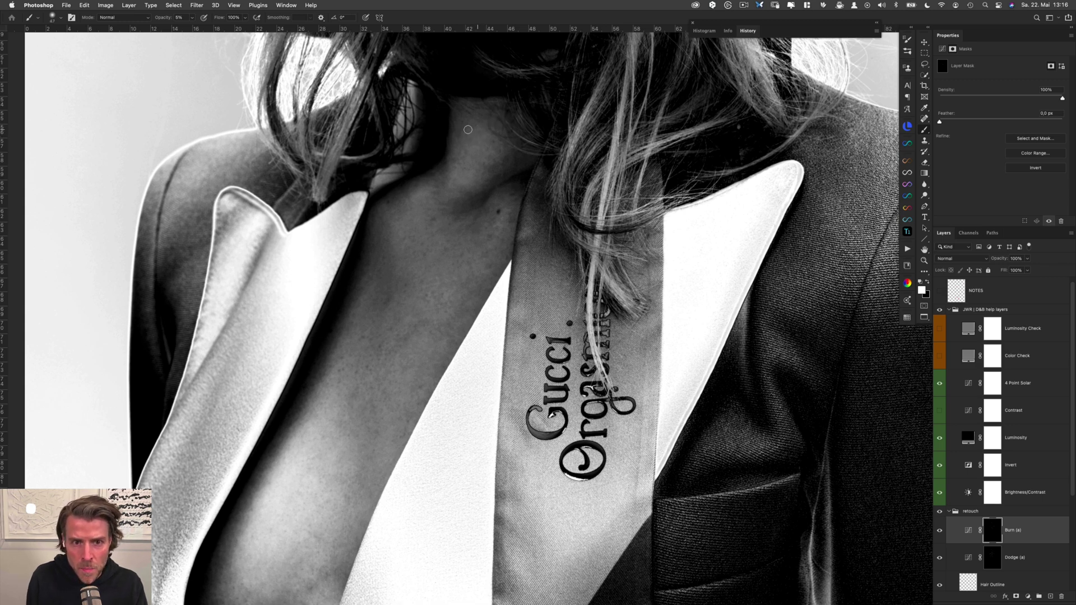
drag(465, 142, 461, 139)
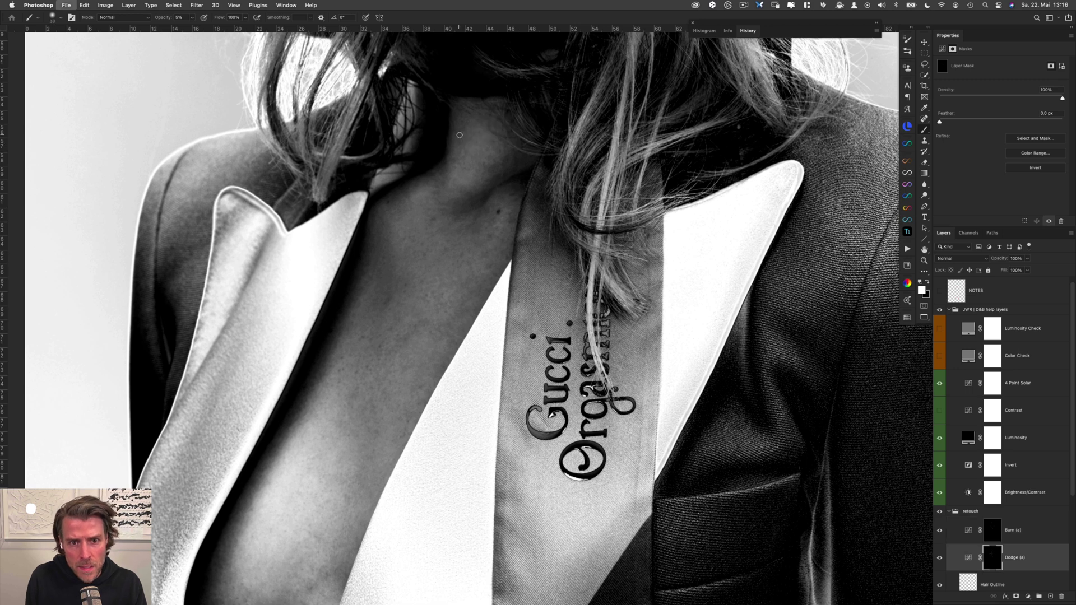
key(alt+bracketleft)
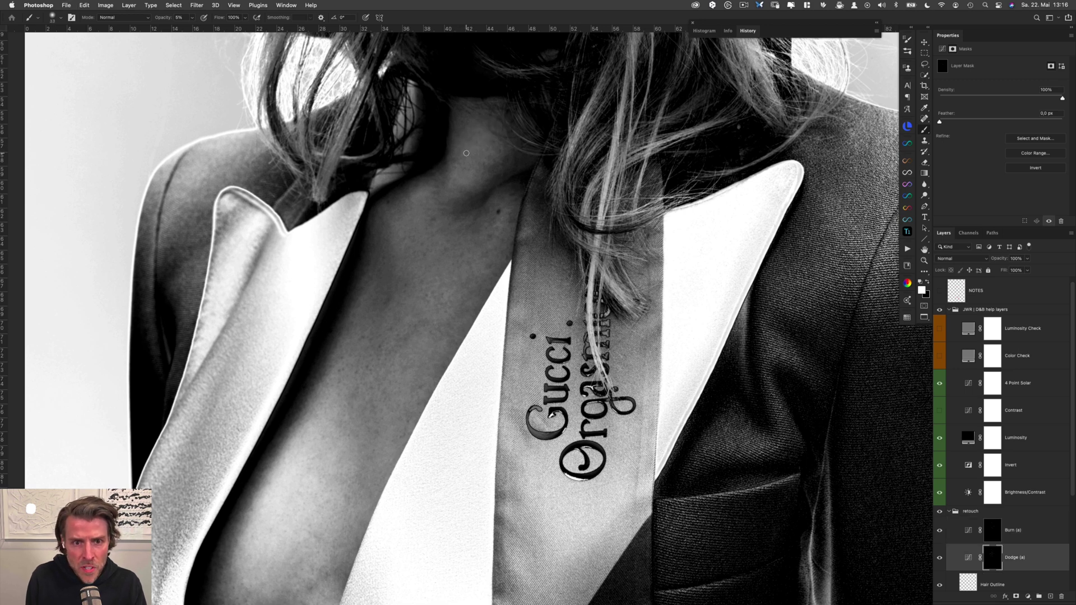
key(alt+bracketright)
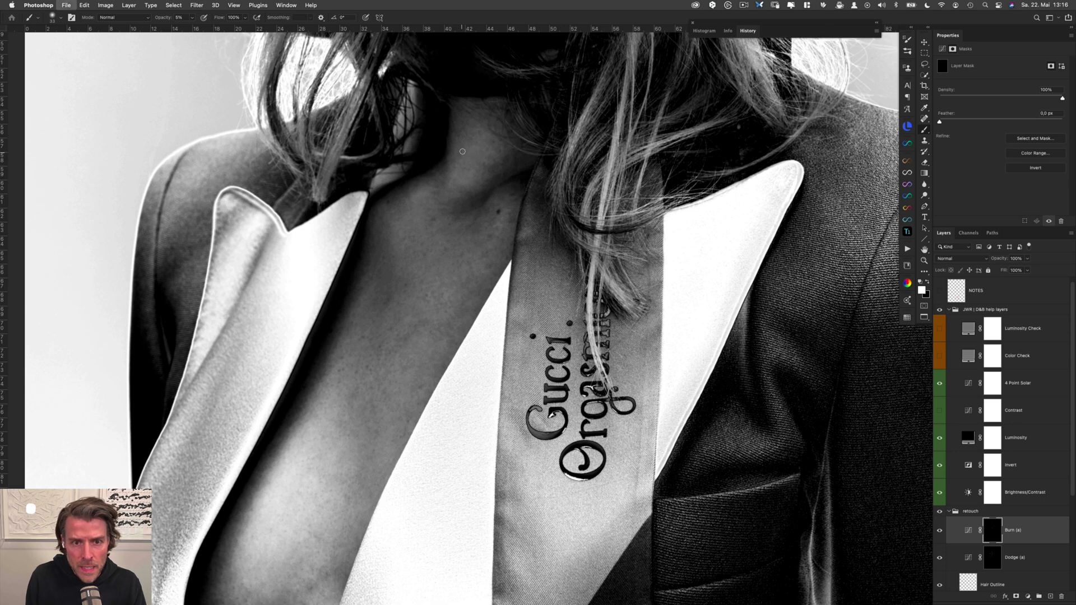
Dodge and burn the skin from the base of the neck along the collarbone to below the mole beside the scarf
key(alt+bracketleft)
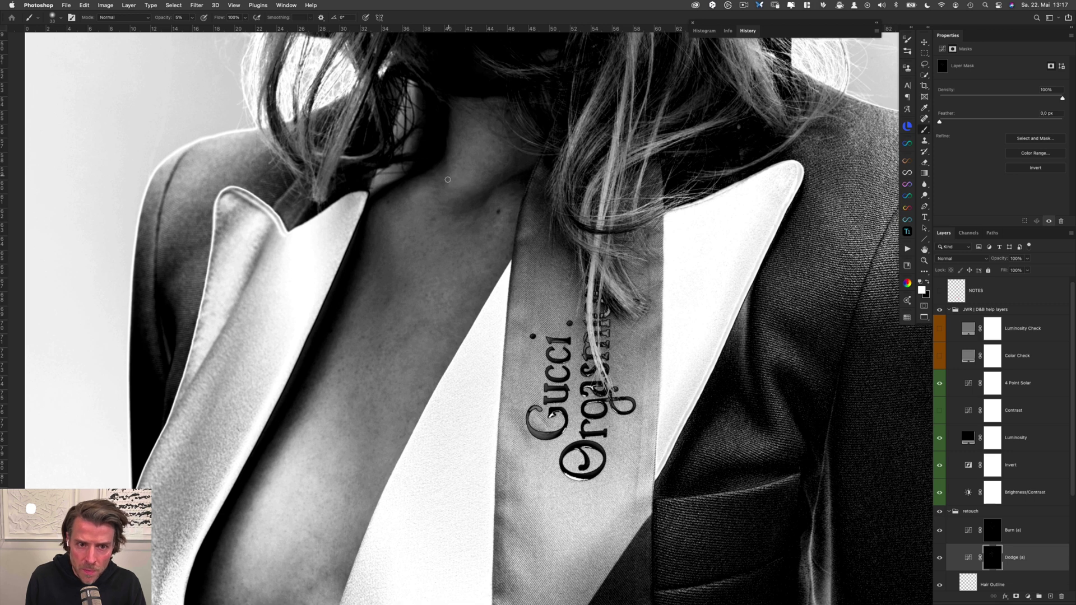
key(alt+bracketright)
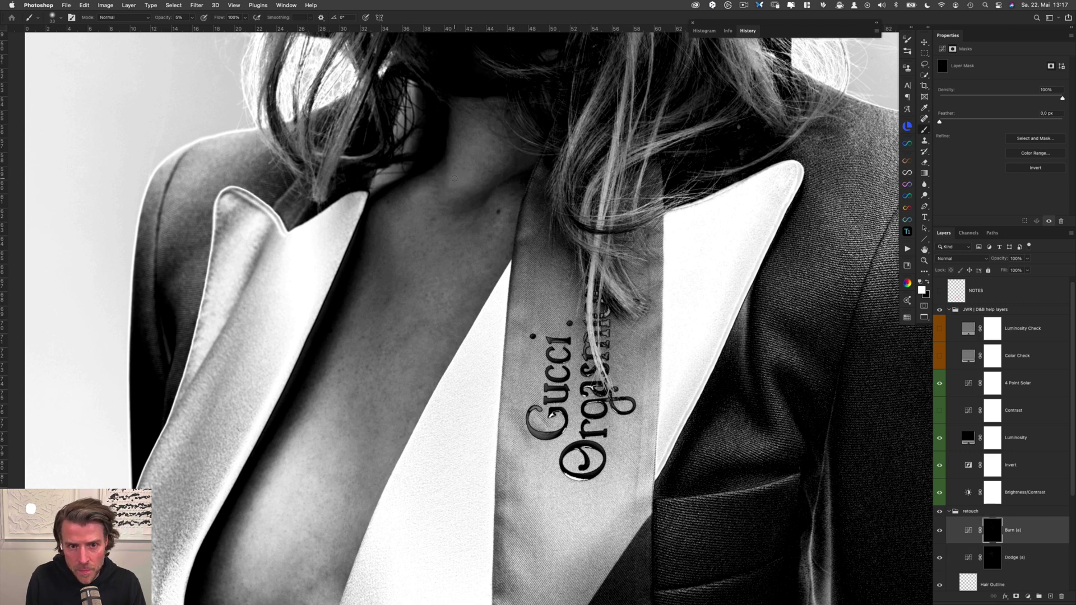
key(alt+bracketleft)
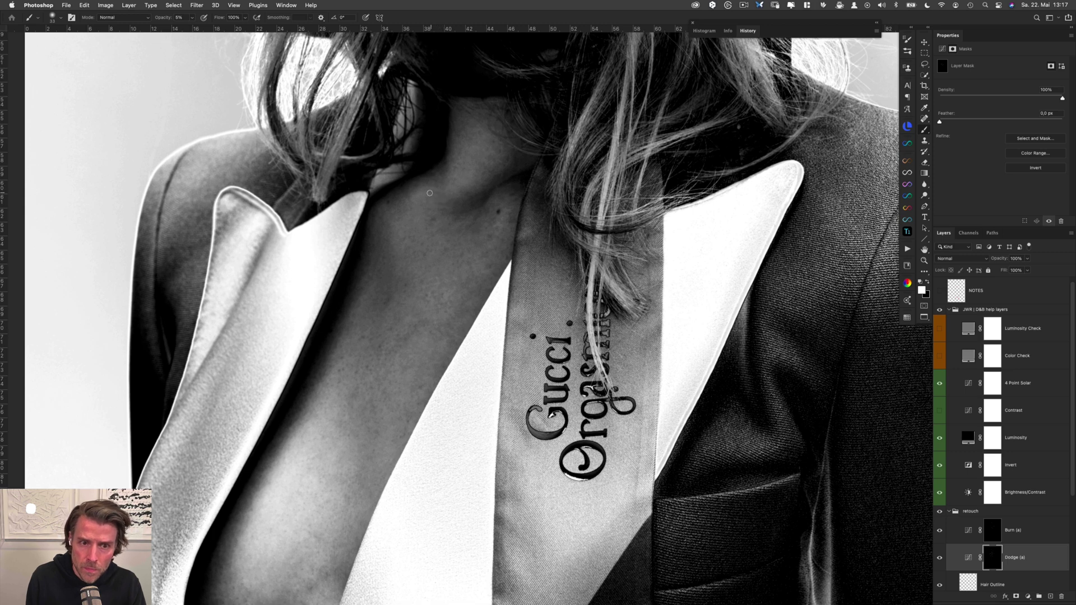
key(alt+bracketright)
key(alt+bracketleft)
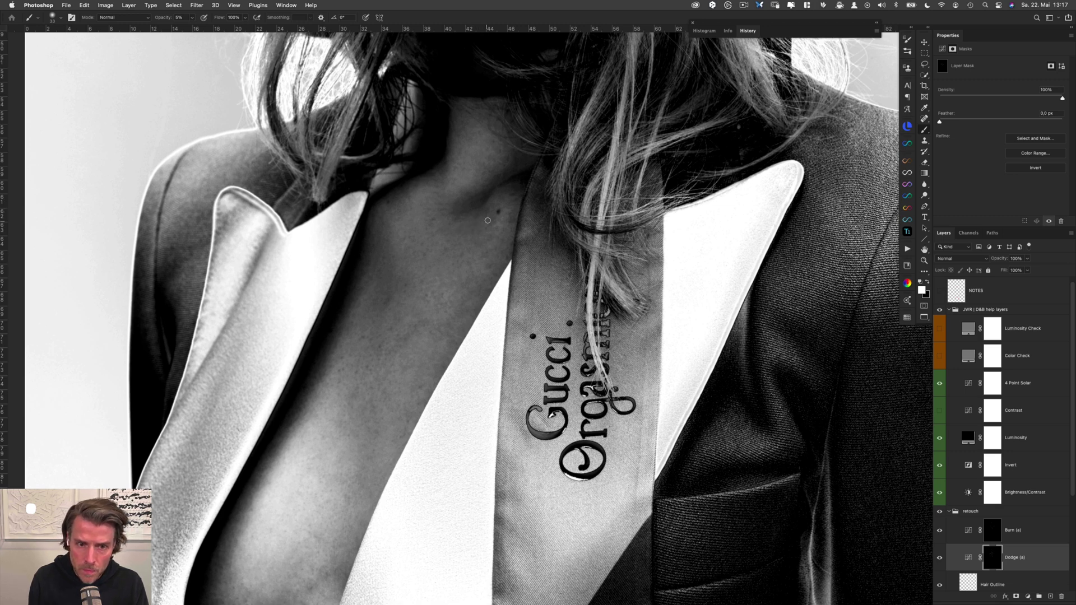
key(alt+])
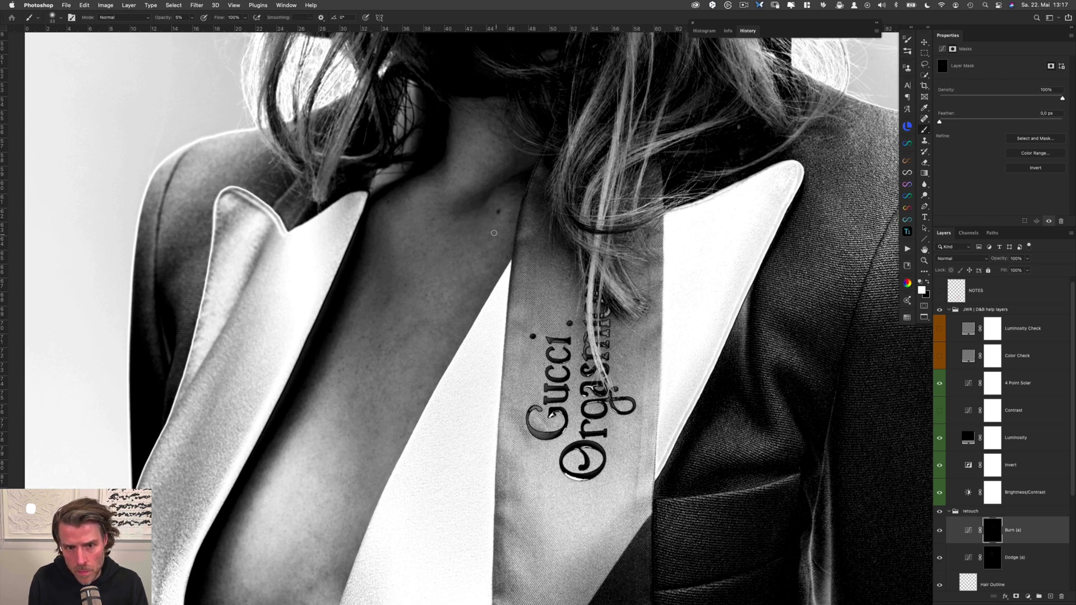
key(alt+[)
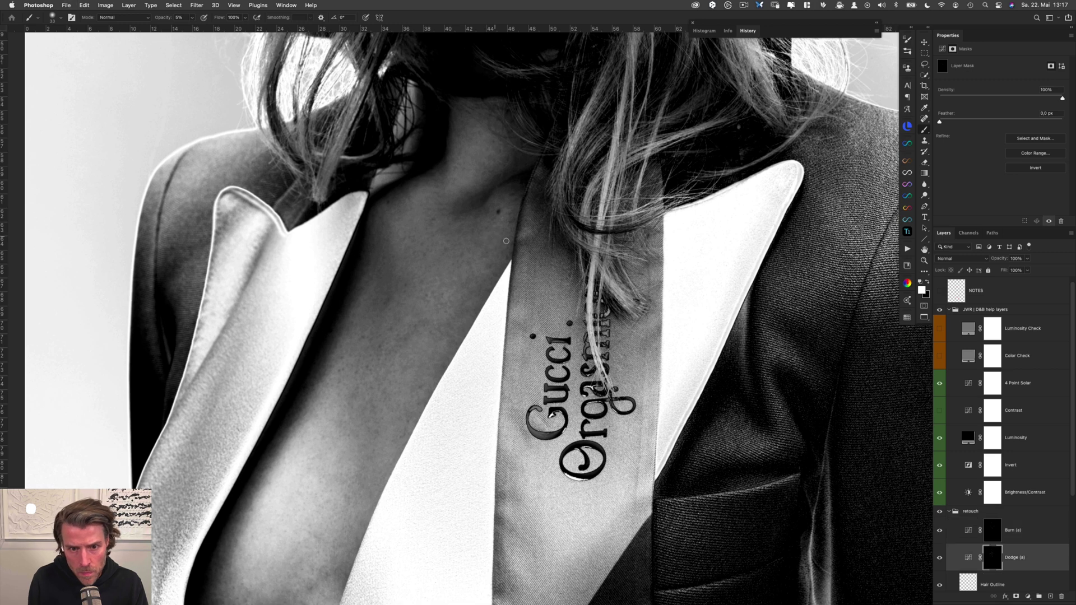
Reselect the Dodge layer's mask and even out the patchy mid-chest skin with small strokes on the Dodge and Burn masks
shift+click(1053, 539)
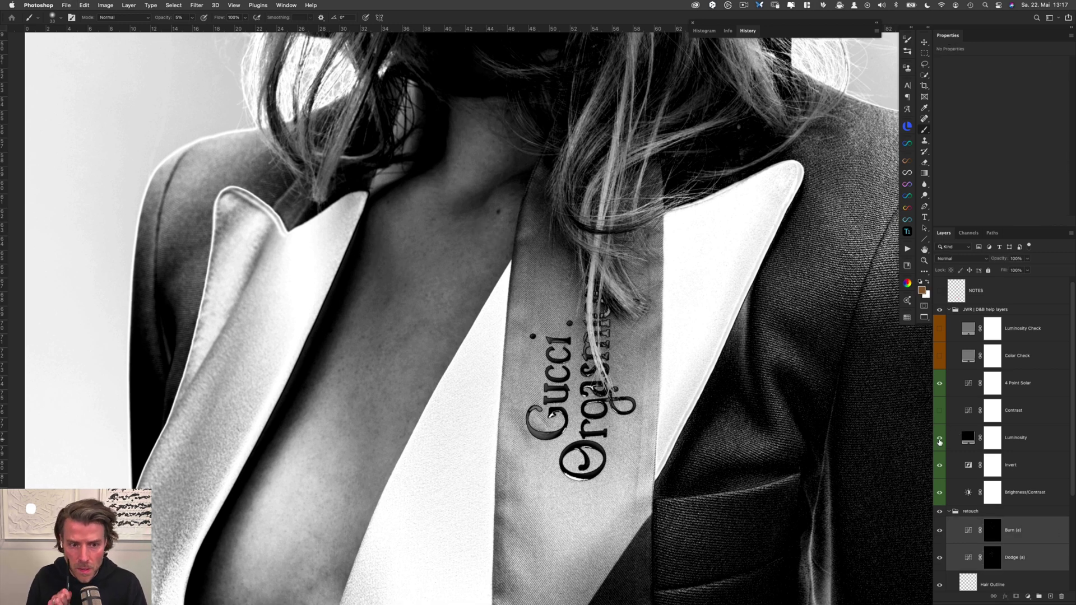
click(992, 558)
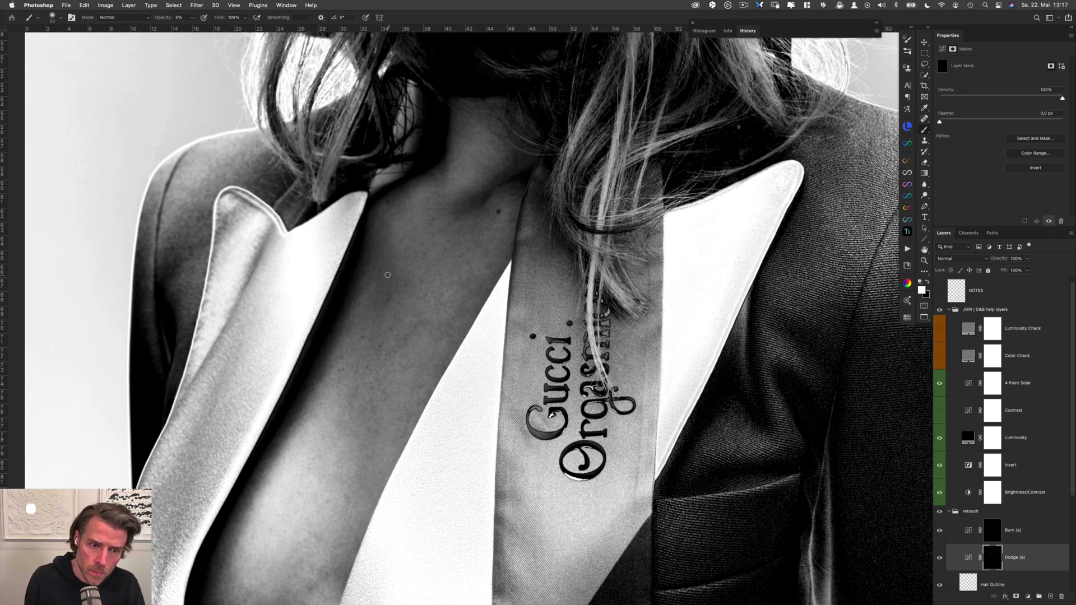
key(alt+])
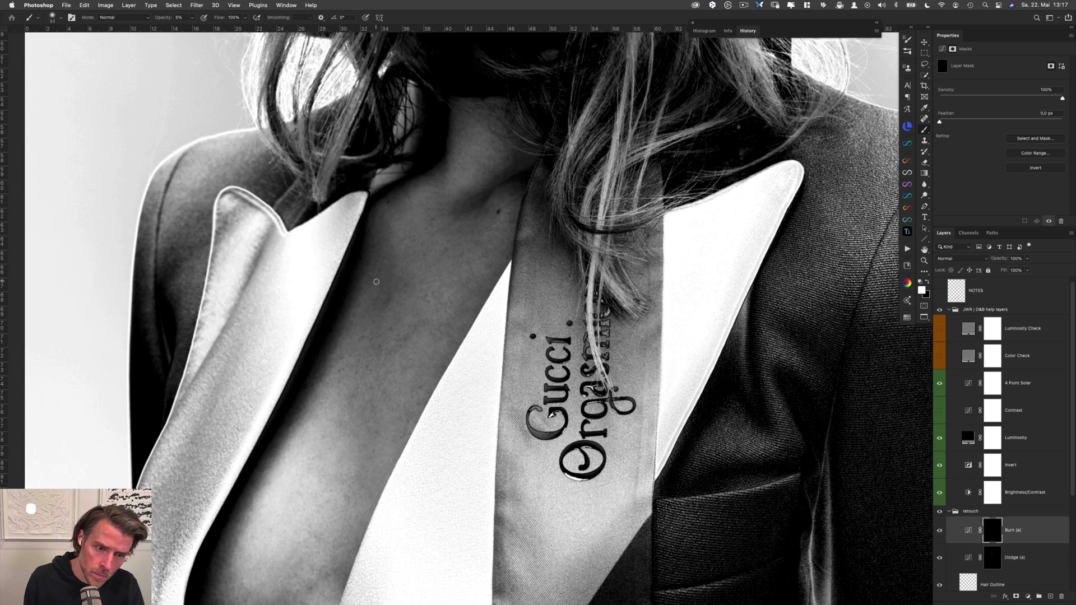
key(alt+[)
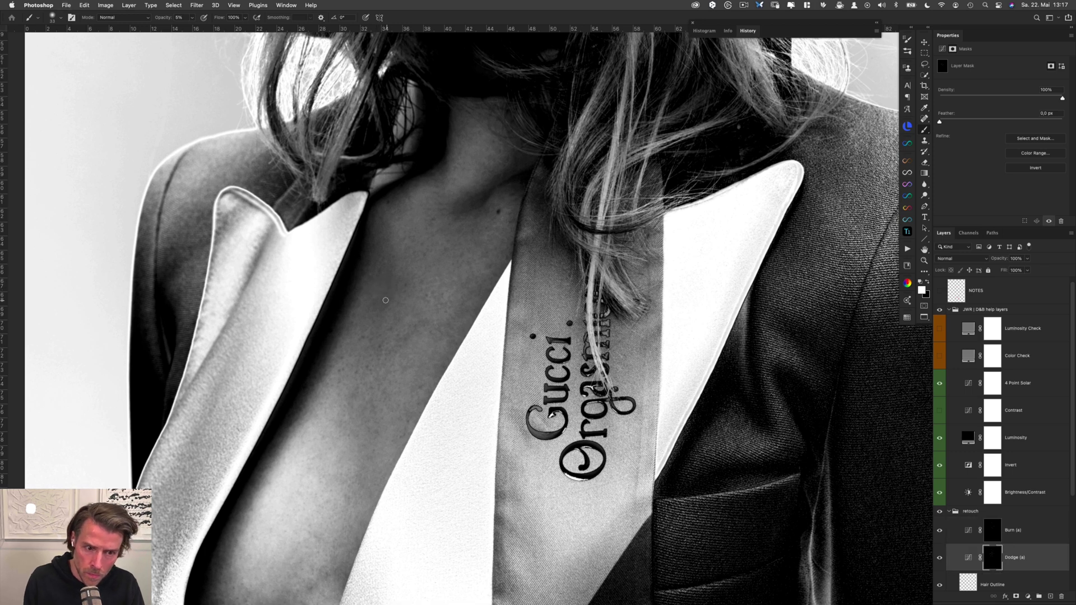
drag(396, 299, 387, 167)
drag(377, 167, 387, 167)
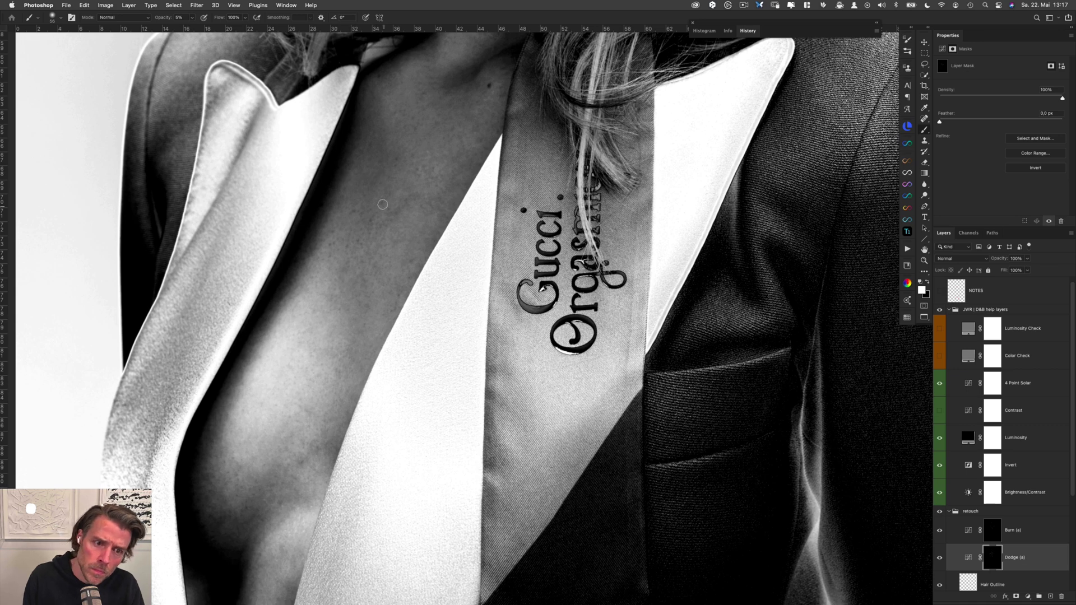
mouse_move(411, 196)
mouse_down()
mouse_move(403, 203)
mouse_move(416, 199)
mouse_up()
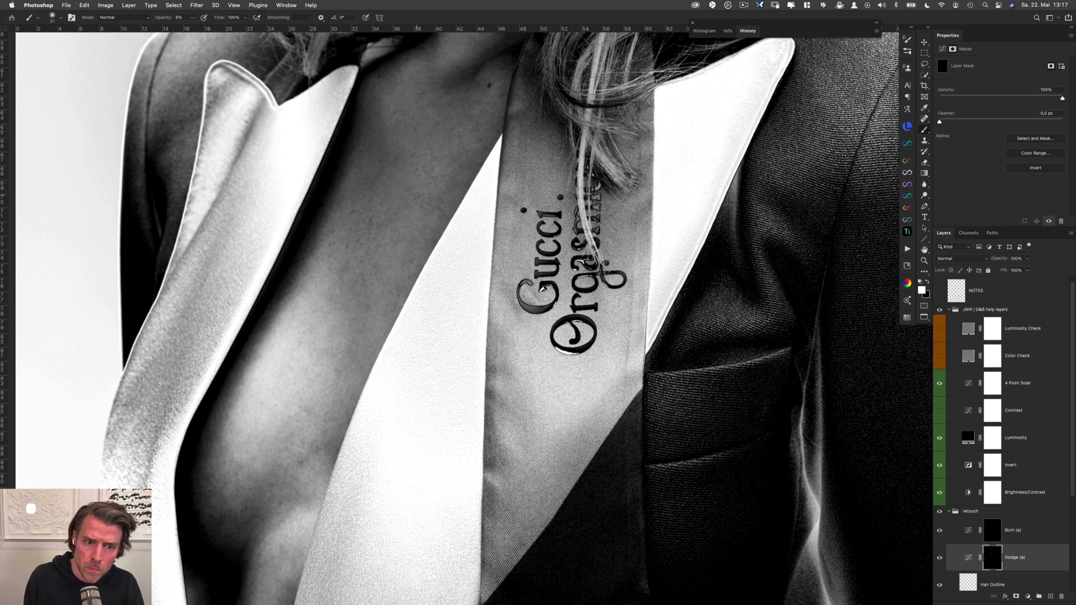
key(alt+bracketright)
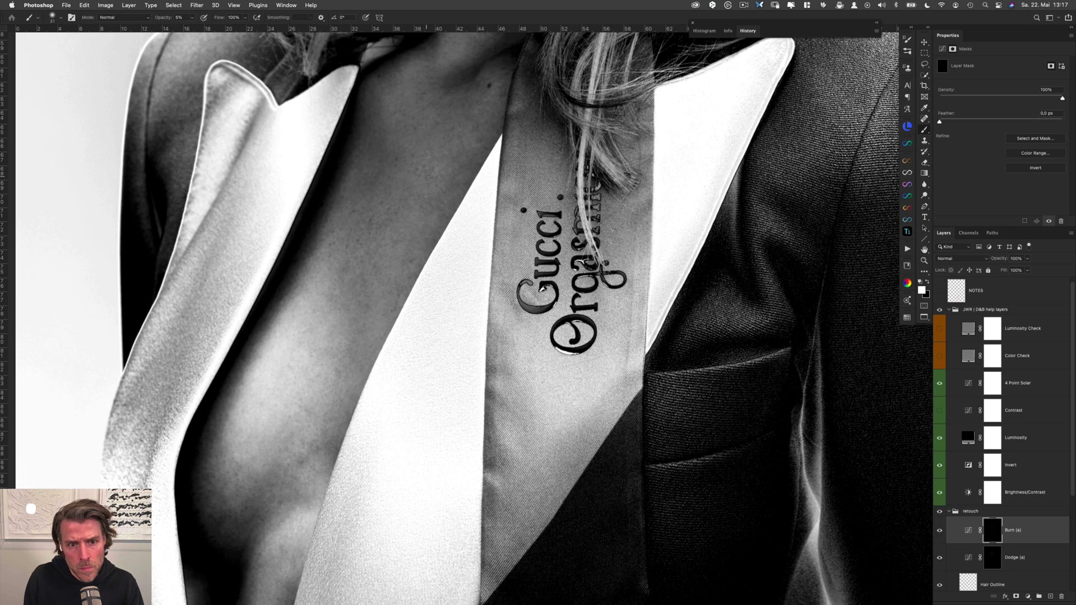
Dodge and burn the skin between the mole and the tip of the white lapel next to the scarf
key(alt+bracketleft)
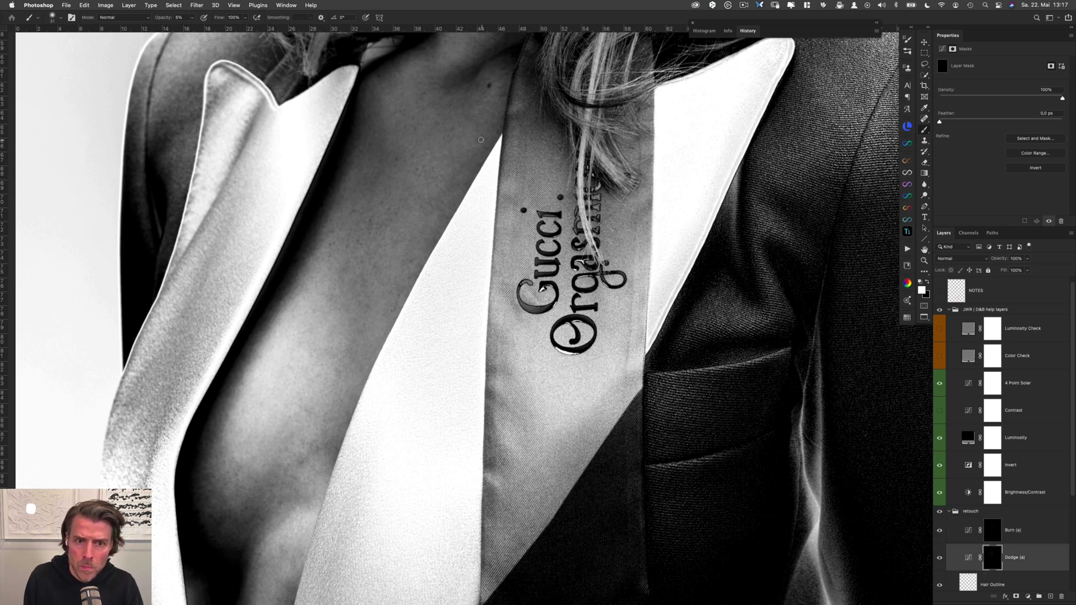
key(alt+bracketright)
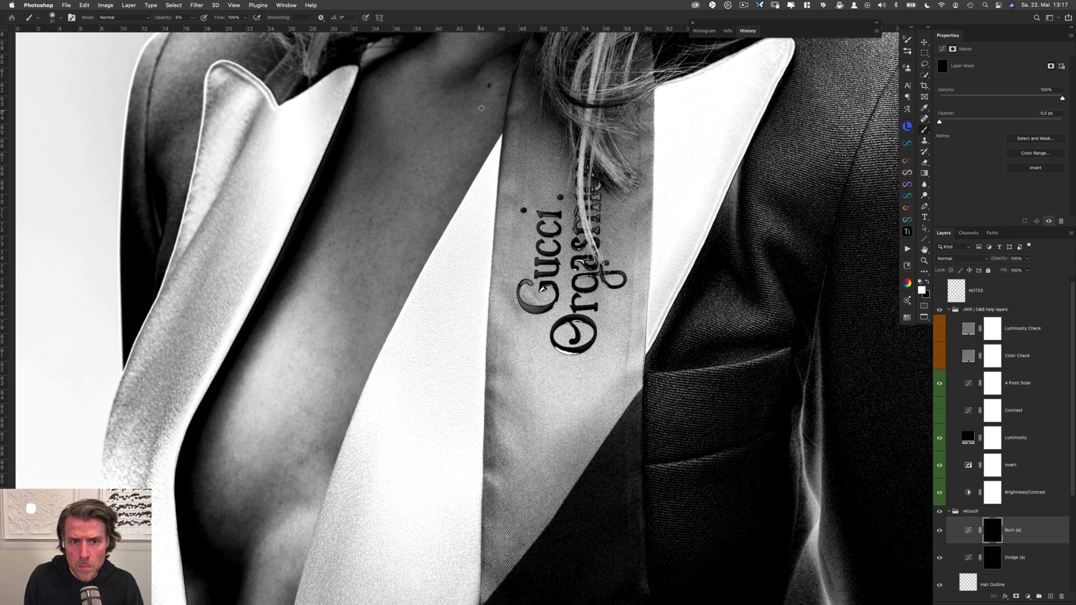
key(alt+bracketleft)
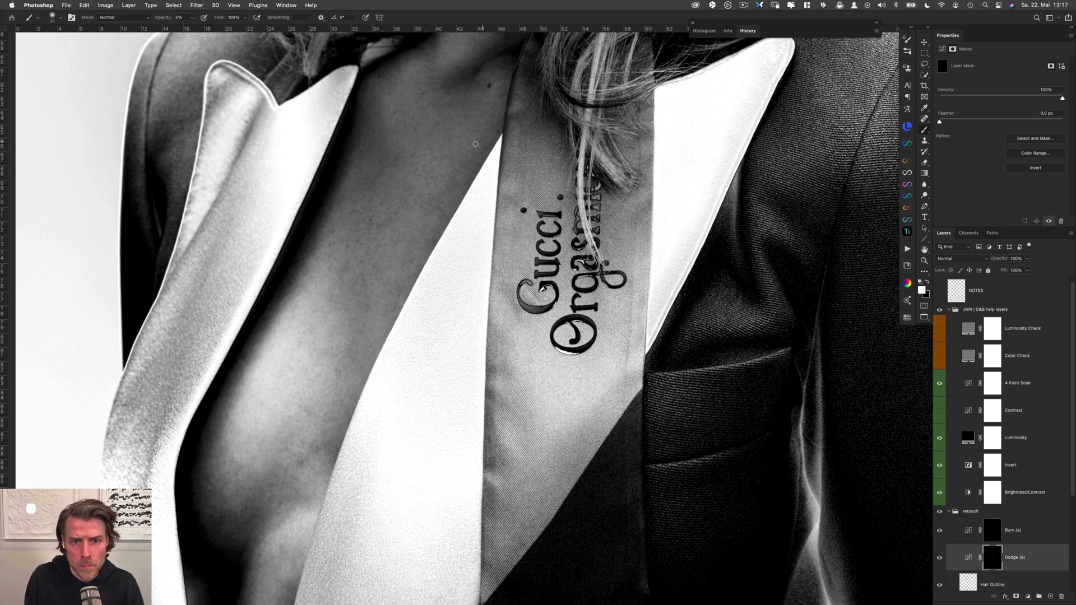
key(alt+bracketright)
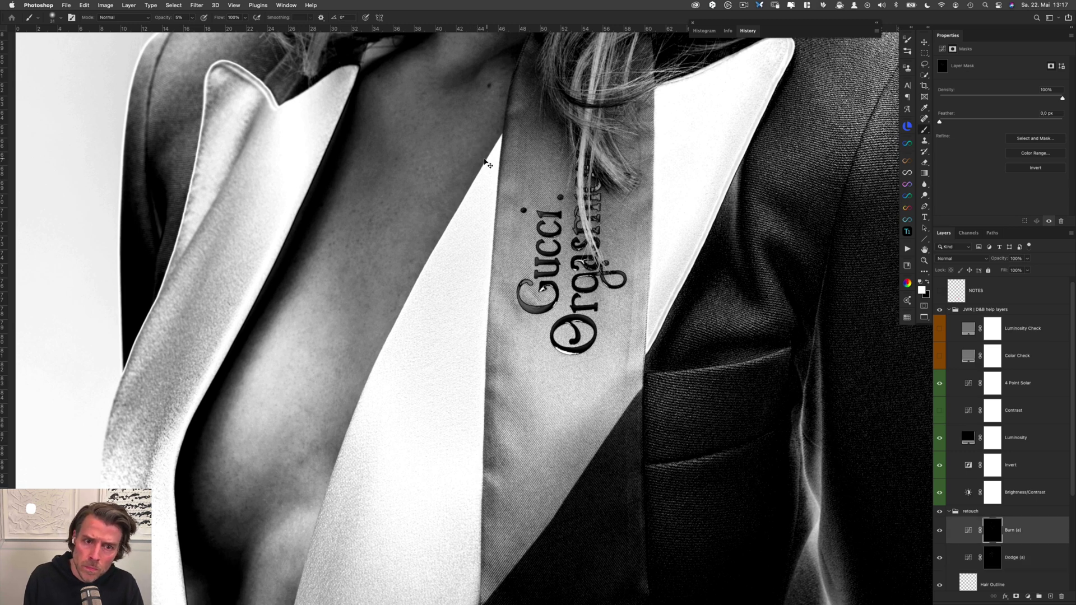
Even out the mid-chest skin beside the white lapel with alternating small strokes on the Dodge and Burn masks
key(alt+bracketleft)
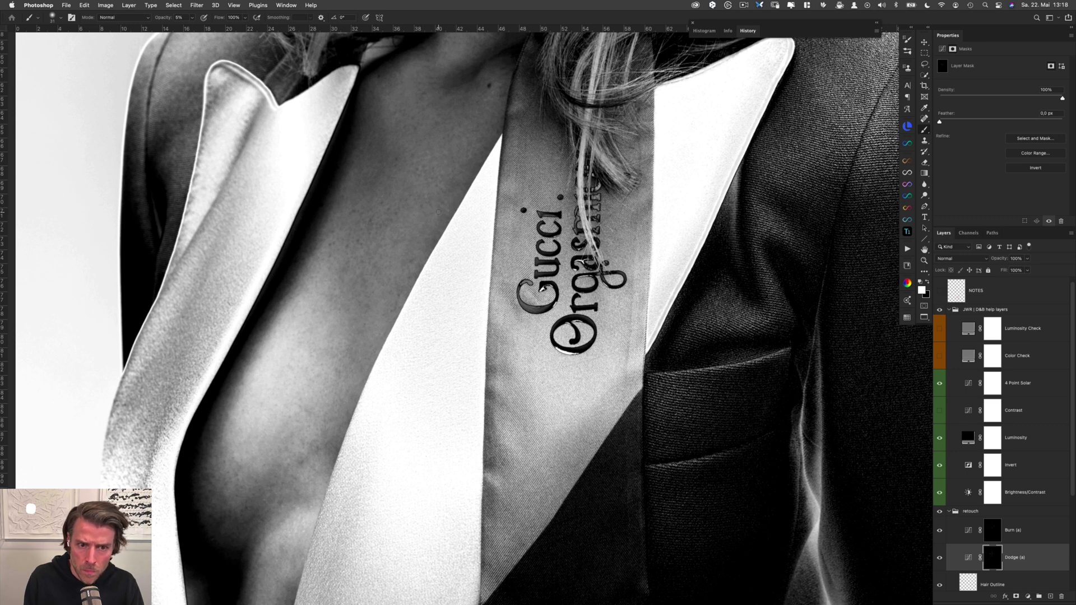
key(alt+bracketright)
key(alt+bracketleft)
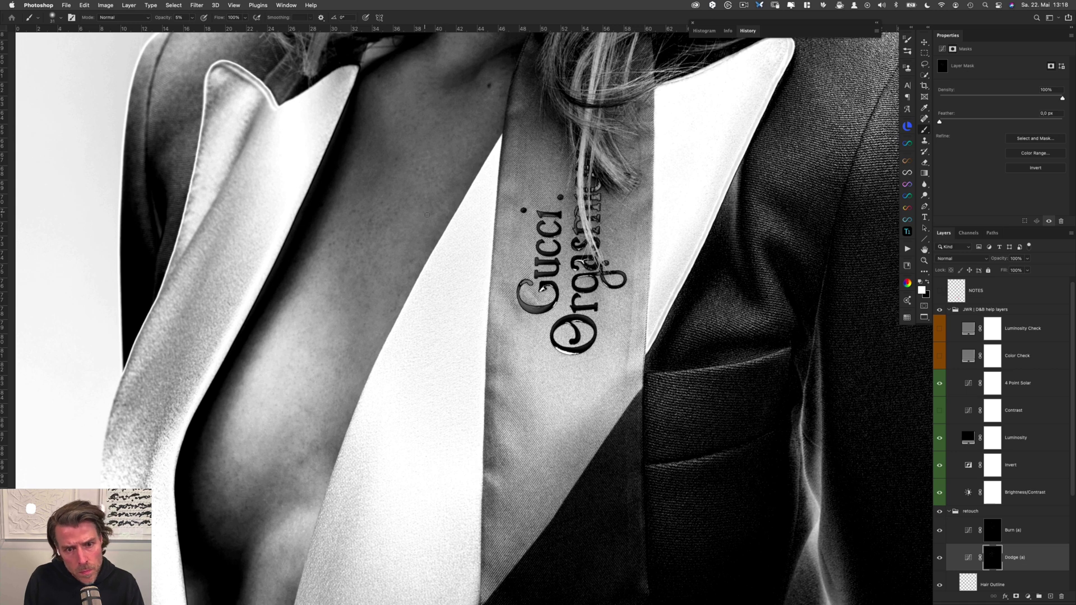
key(alt+bracketright)
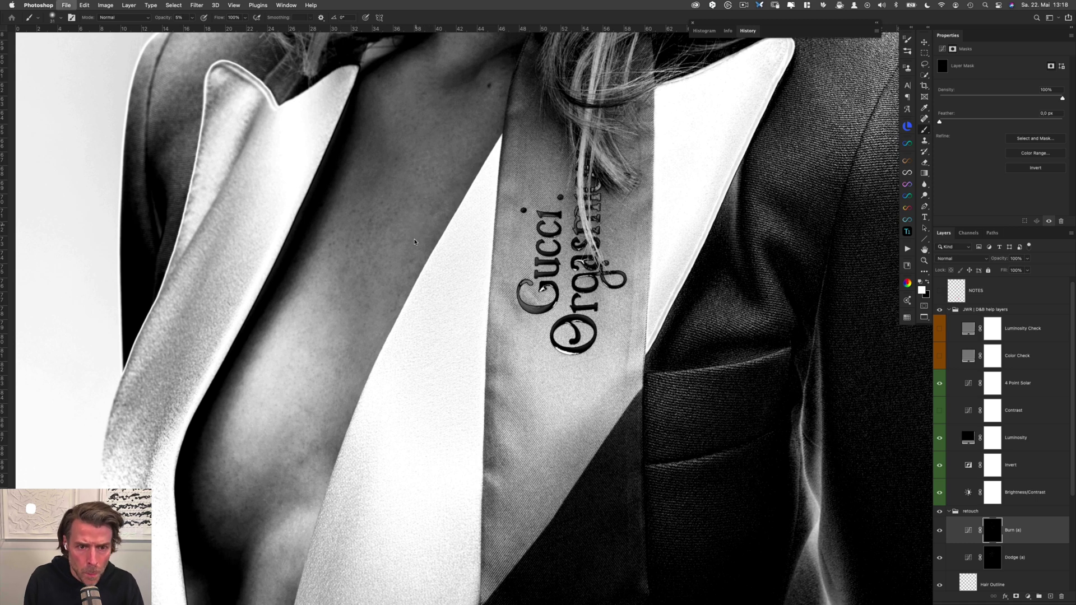
key(alt+bracketleft)
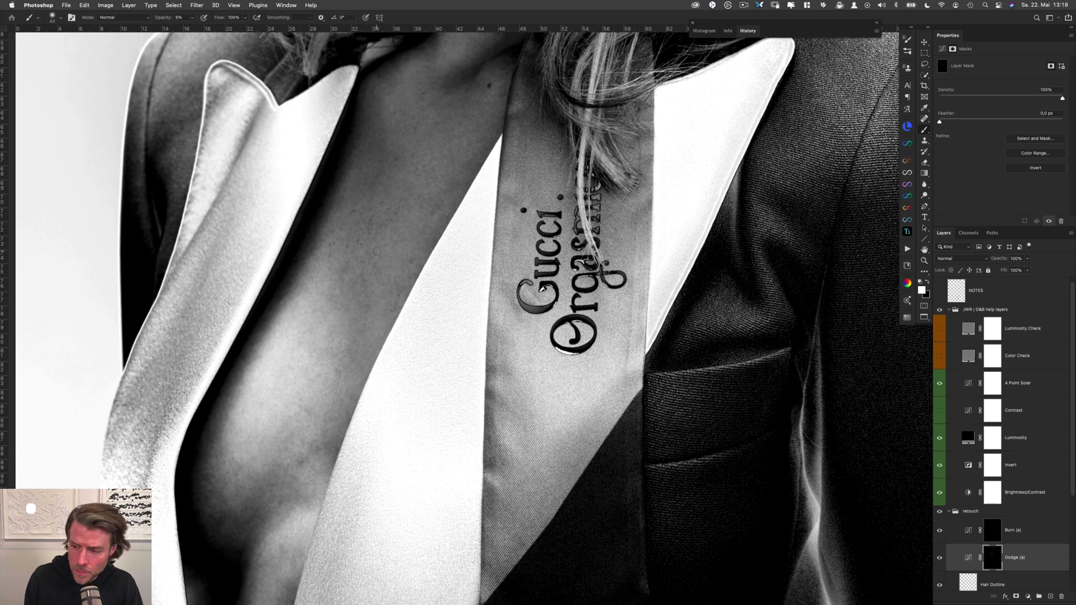
mouse_move(377, 251)
mouse_down()
mouse_move(362, 250)
mouse_move(380, 235)
mouse_up()
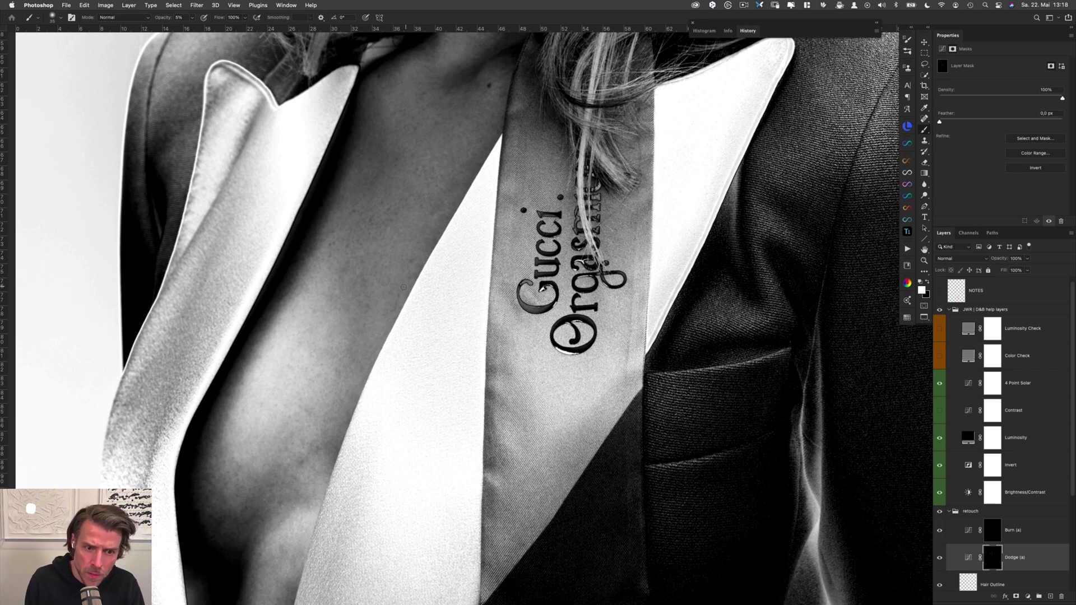
key(alt+bracketright)
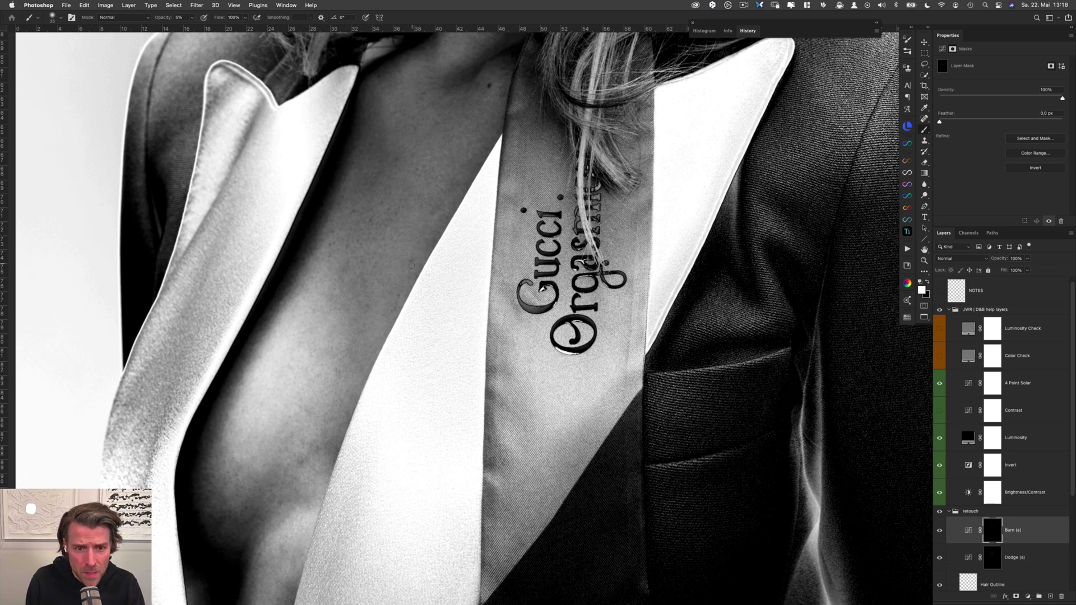
Dodge and burn the uneven patches across the centre of the chest up to the edge of the white lapel
key(alt+bracketleft)
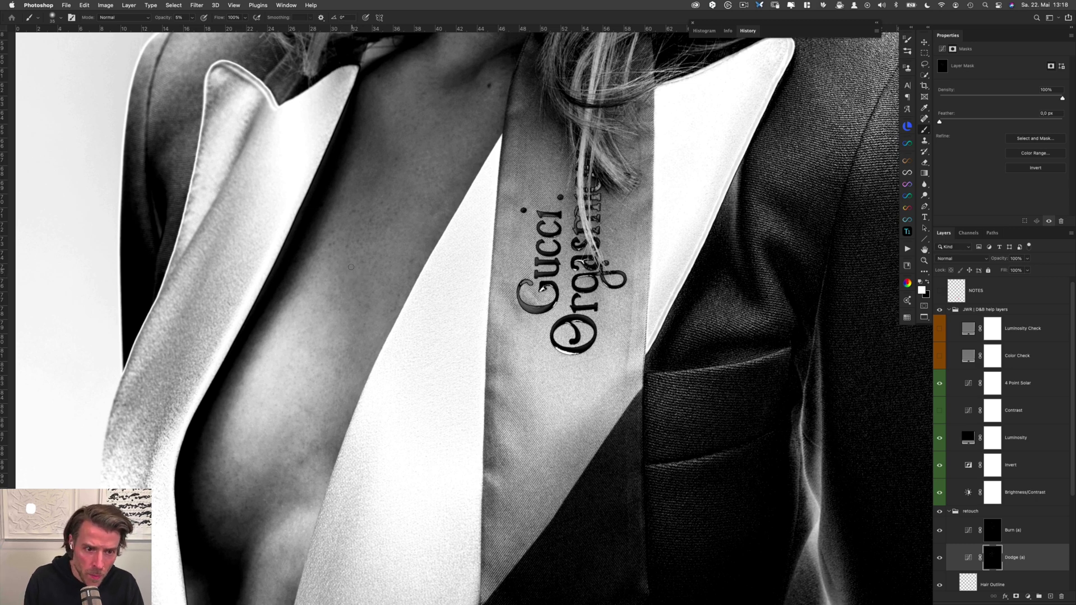
key(alt+bracketright)
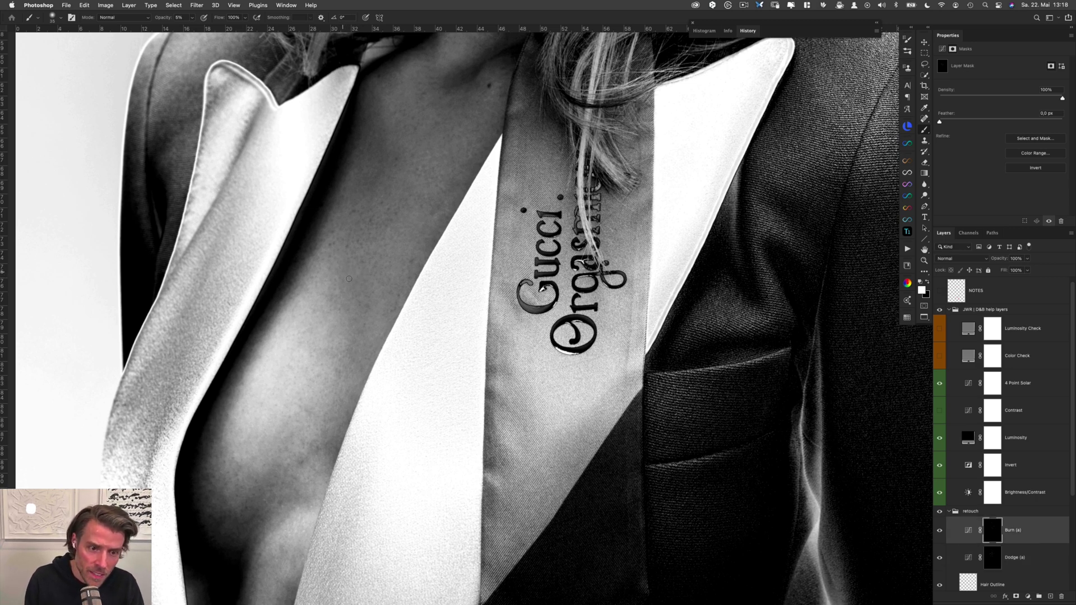
key(alt+bracketleft)
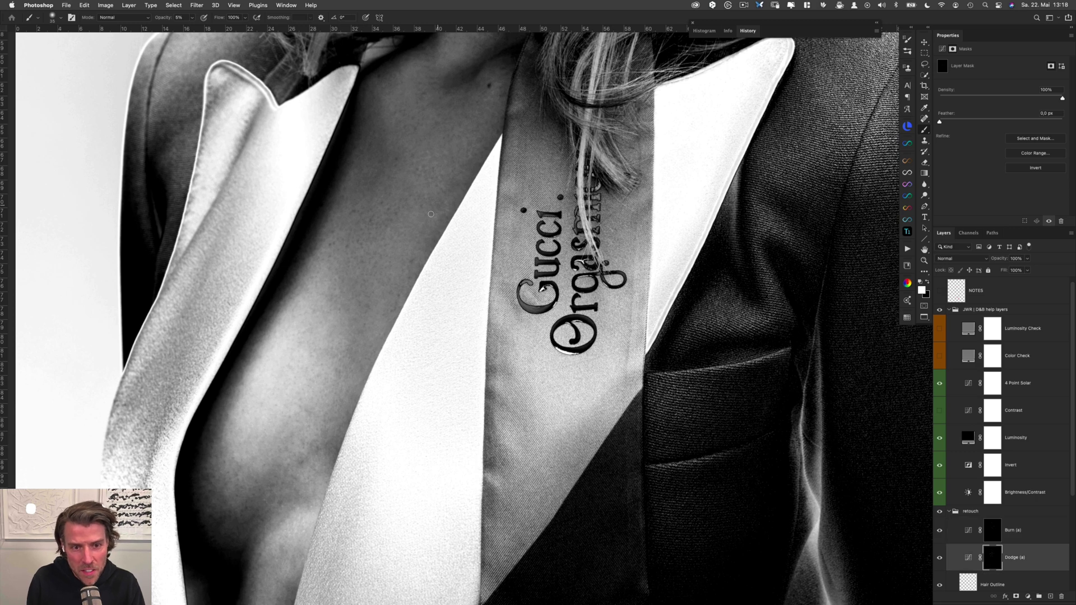
key(alt+bracketright)
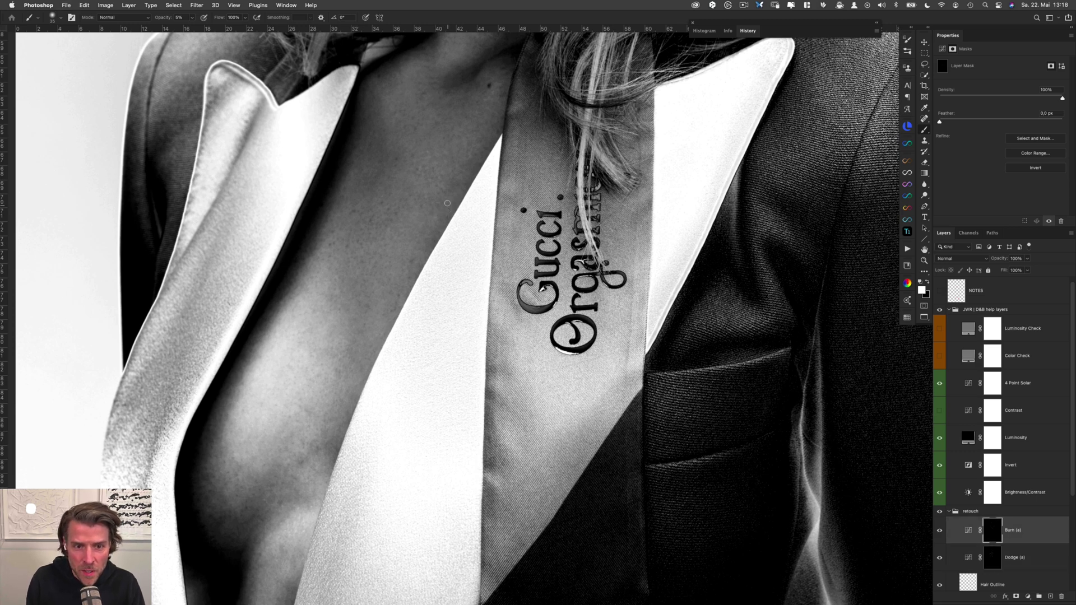
key(alt+bracketleft)
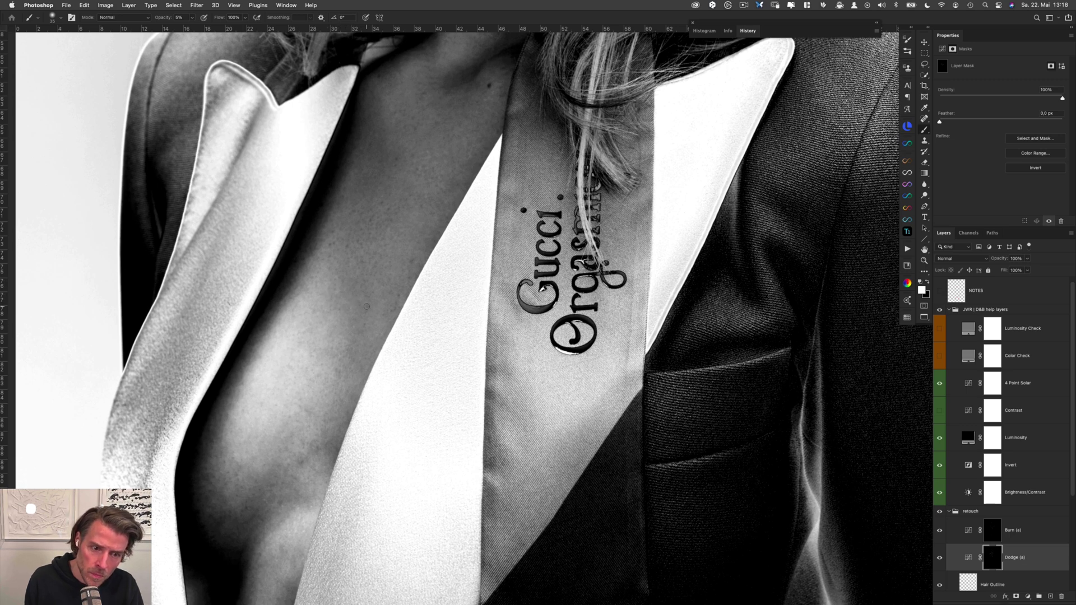
Smooth the transition from the mid-chest into the brighter lower chest with strokes on the Dodge and Burn masks
drag(360, 300, 354, 285)
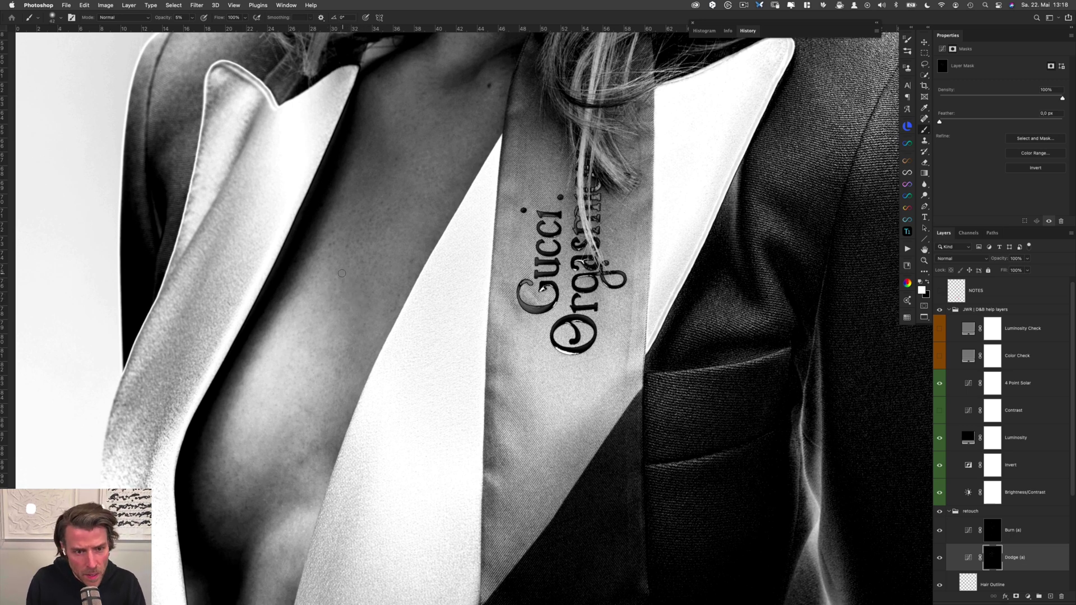
key(alt+bracketright)
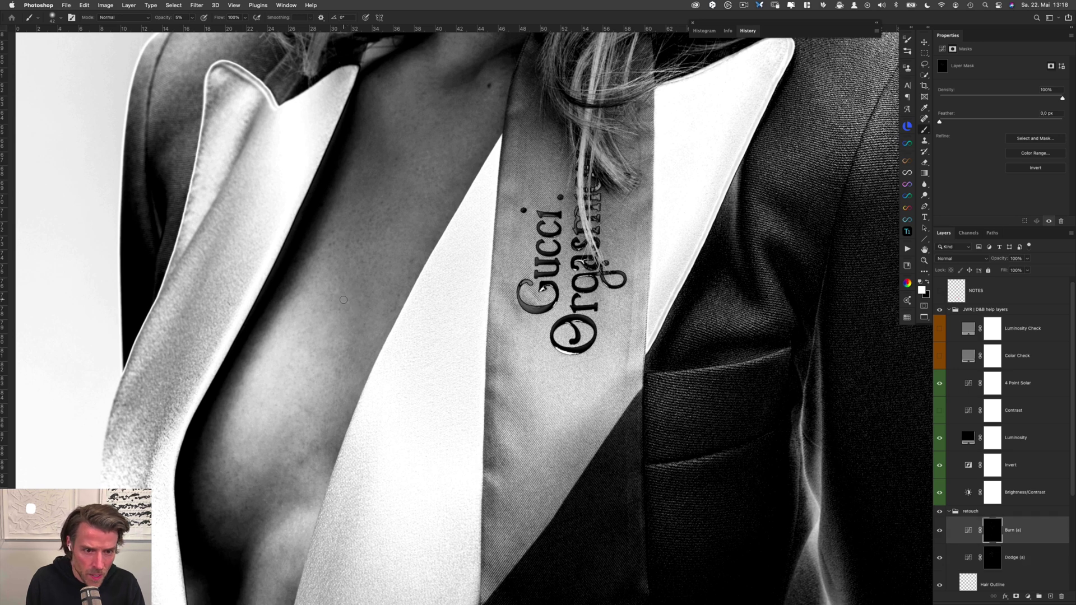
key(alt+bracketleft)
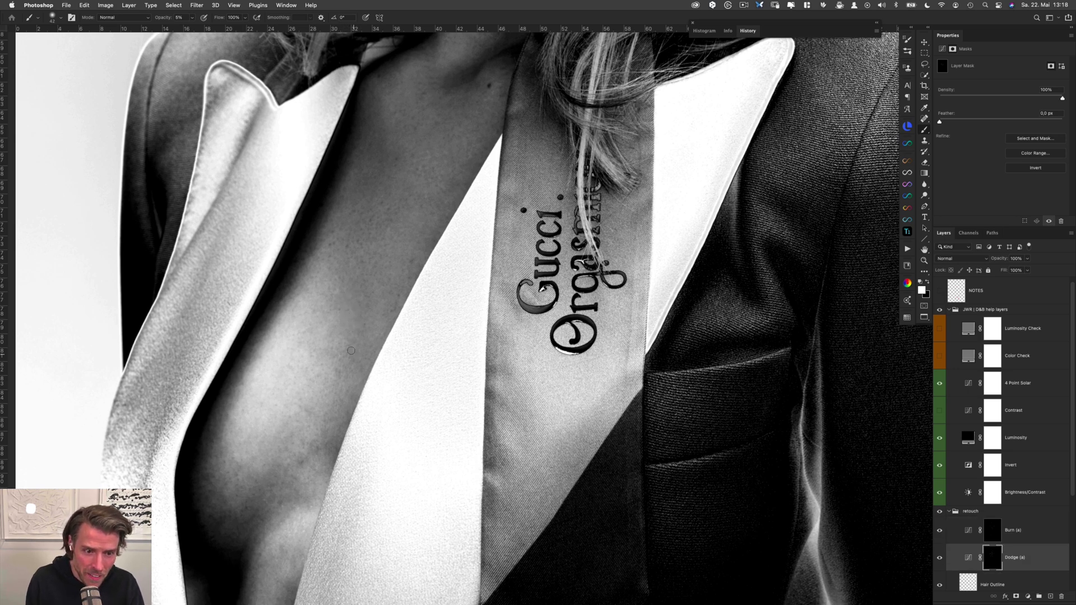
Reduce the brush size and even out the rounded lower-chest skin toward the shadow beside the jacket
drag(360, 330, 394, 271)
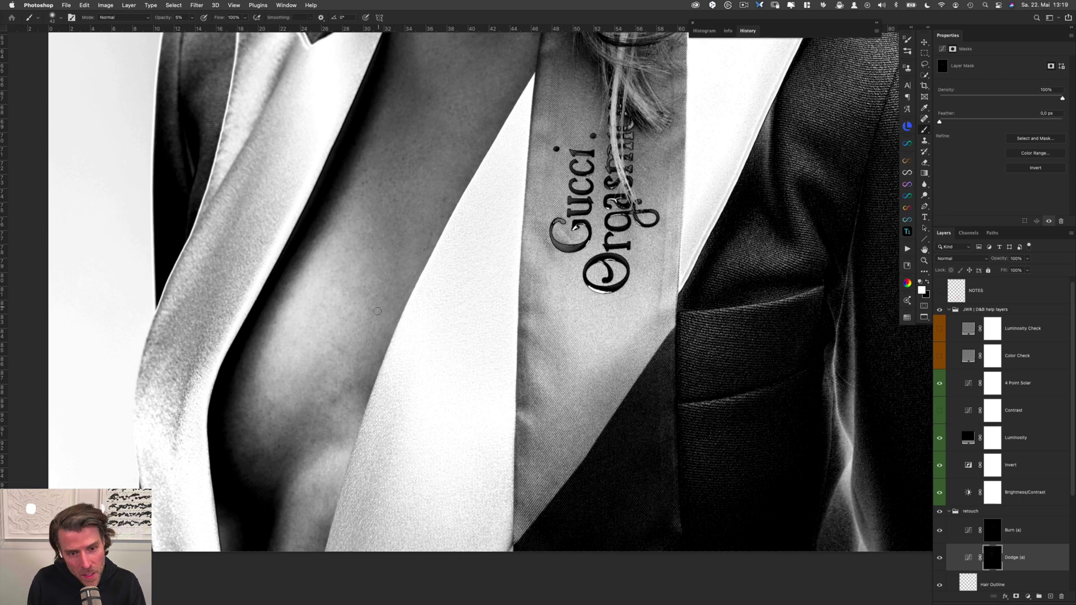
ctrl+alt+drag(373, 335, 359, 335)
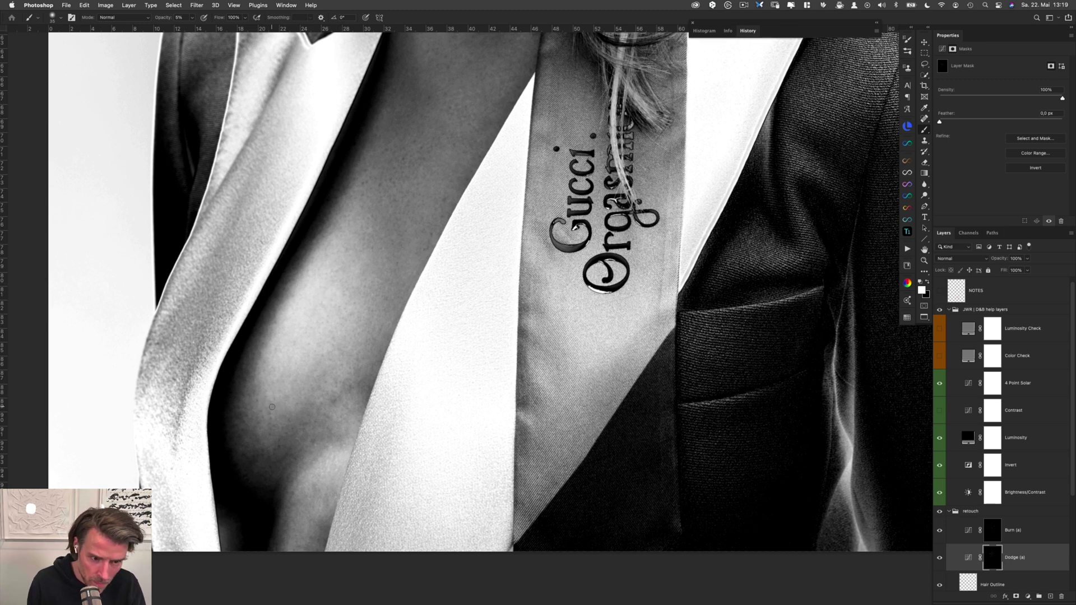
key(alt+bracketright)
key(alt+bracketleft)
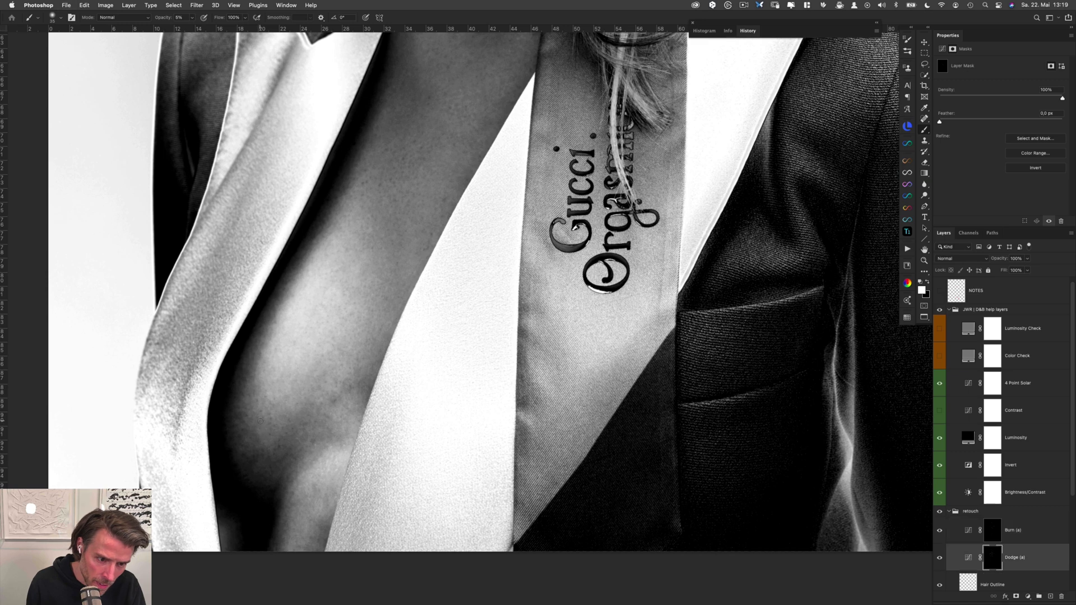
Dodge and burn the blotchy skin just above the lower chest fold, alternating between the Burn and Dodge masks
drag(261, 424, 282, 302)
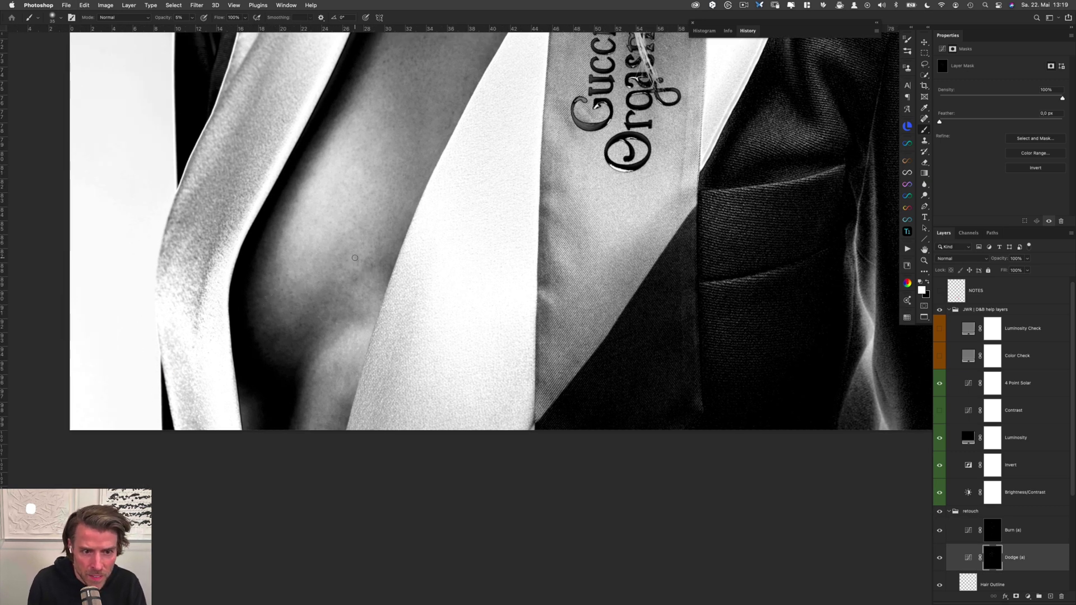
key(alt+bracketright)
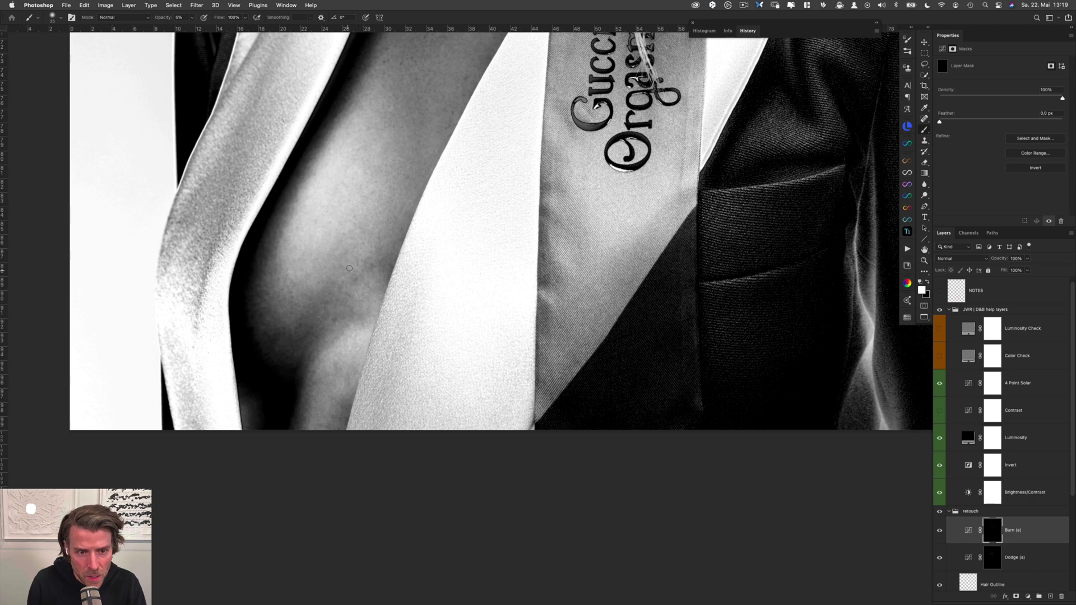
key(alt+bracketleft)
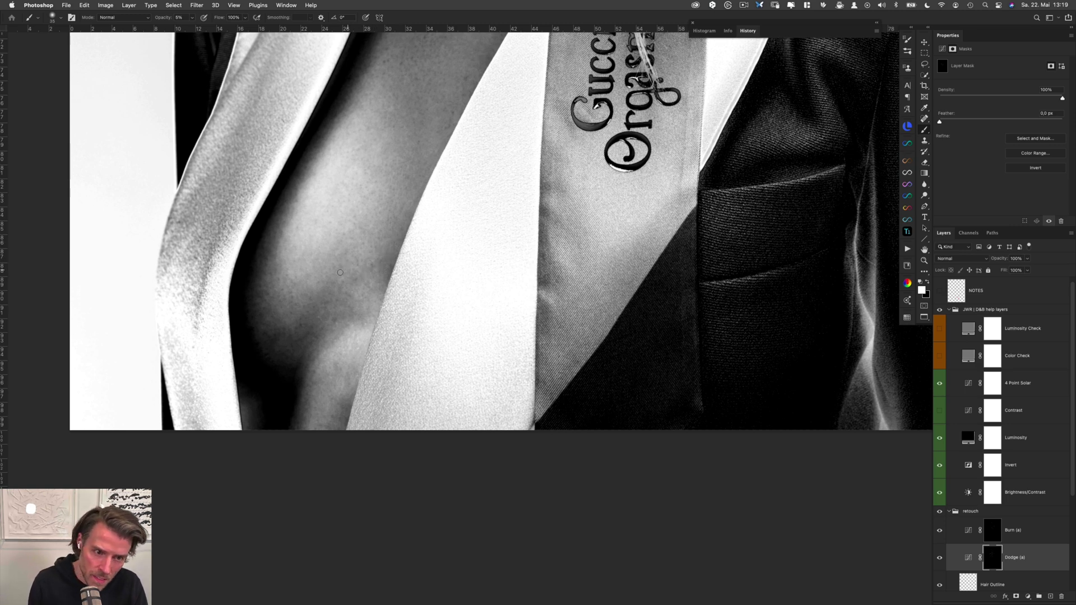
key(alt+bracketright)
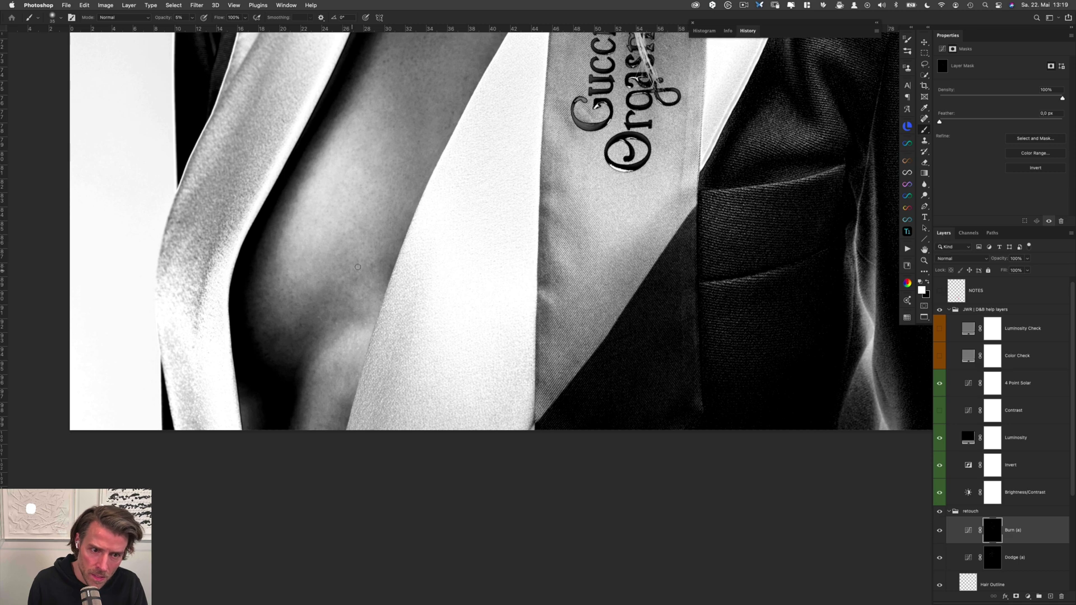
key(alt+bracketleft)
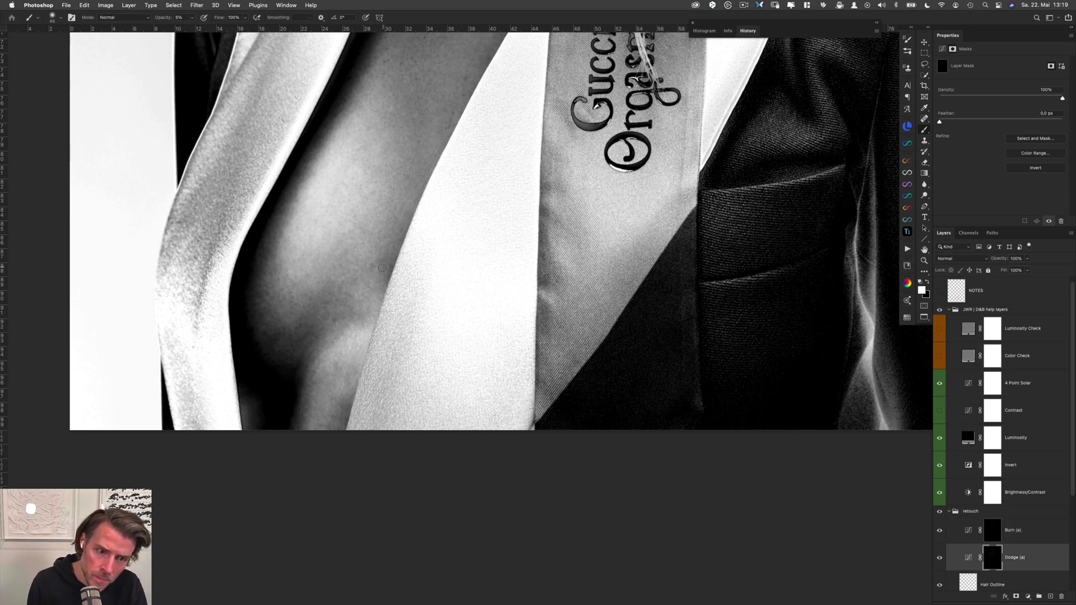
key(alt+bracketright)
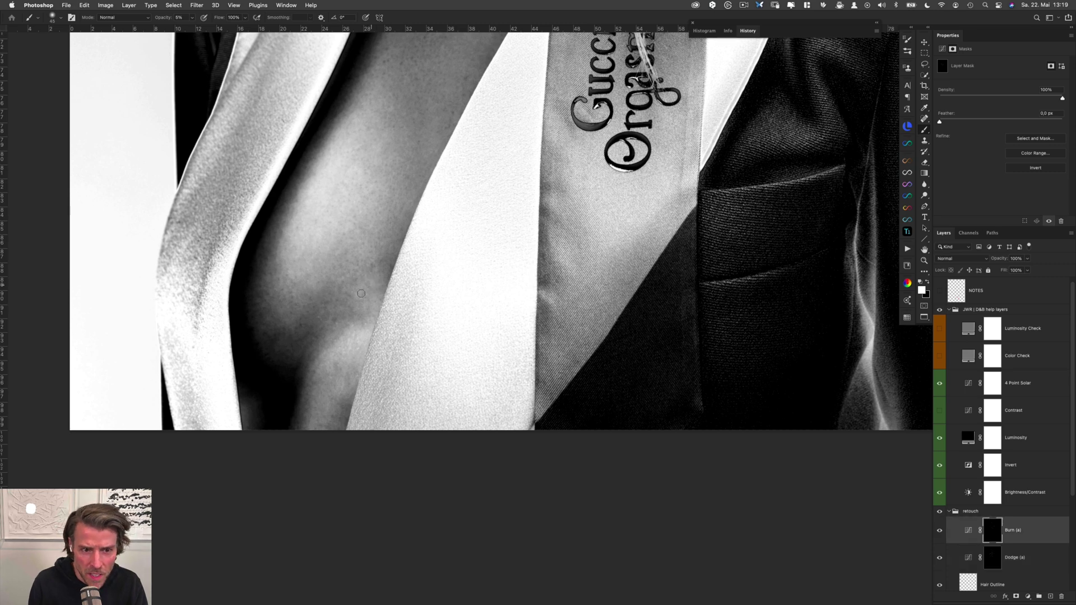
key(alt+bracketleft)
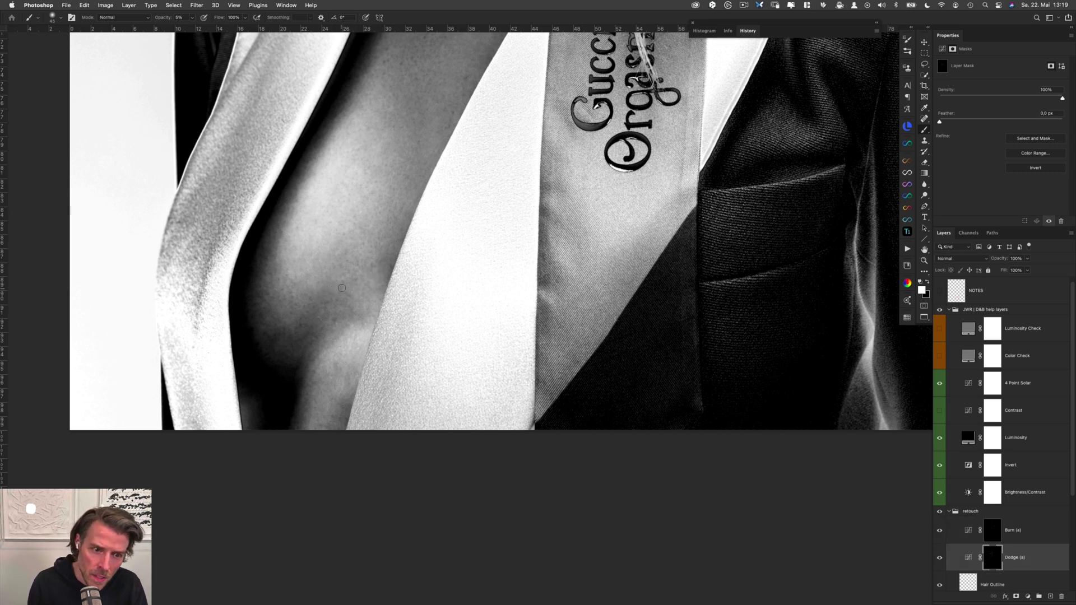
key(alt+bracketright)
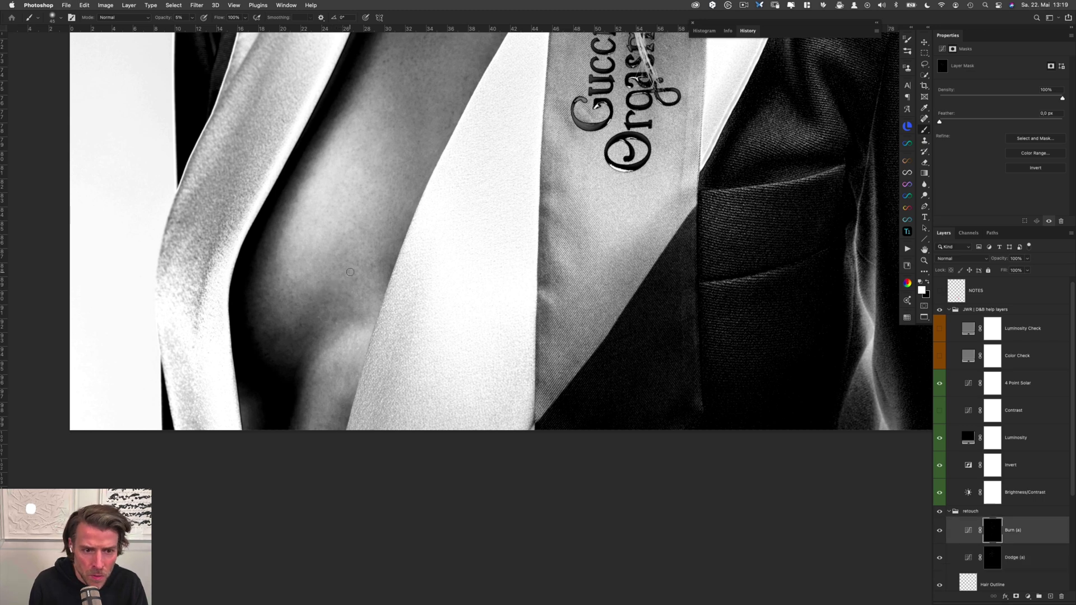
Retouch the small strip of skin below the chest fold at the image's lower edge on the Dodge and Burn masks
key(alt+bracketleft)
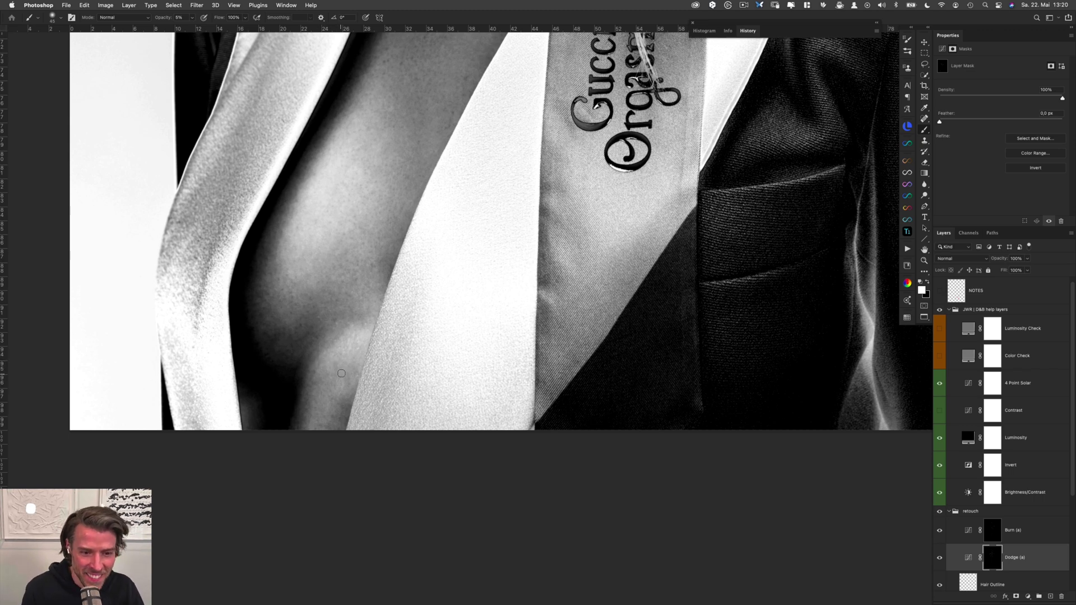
key(alt+bracketright)
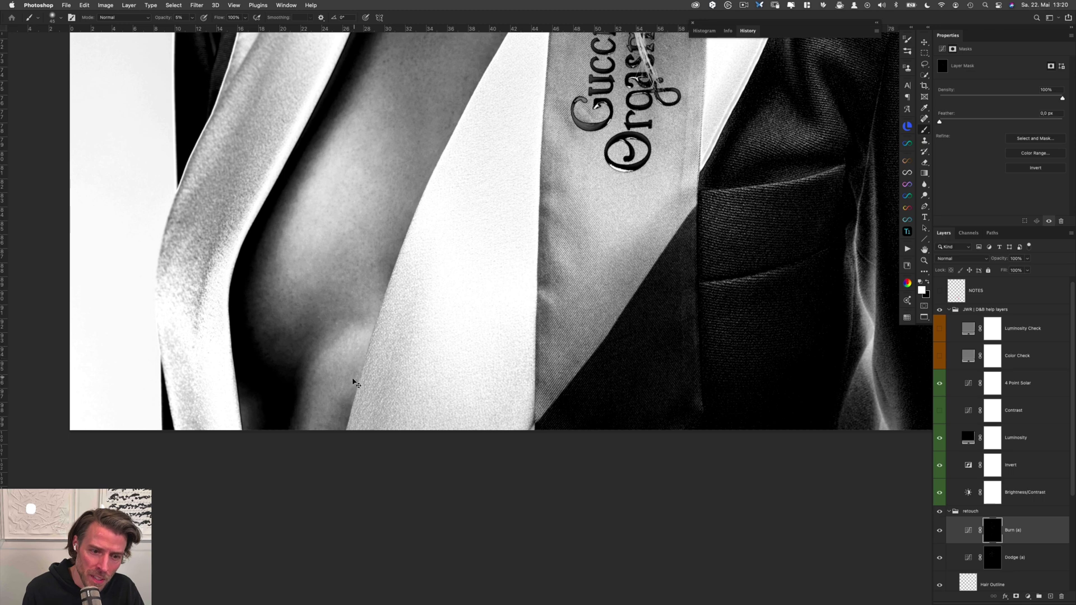
key(alt+bracketleft)
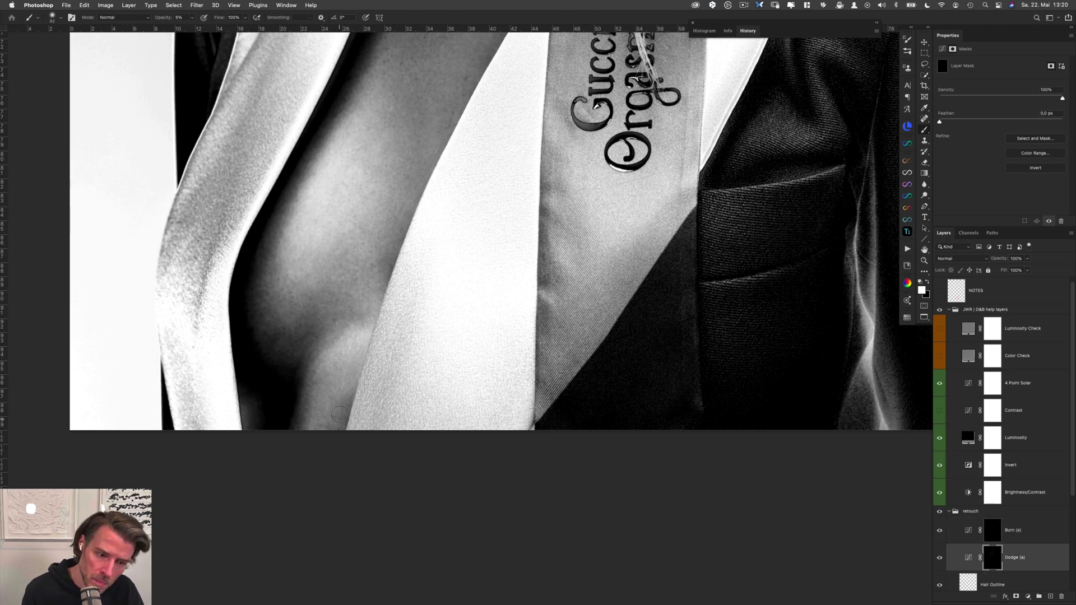
Set the Brightness/Contrast help layer's brightness to -38 and raise its contrast
scroll(559, 353, up, 3)
click(1031, 491)
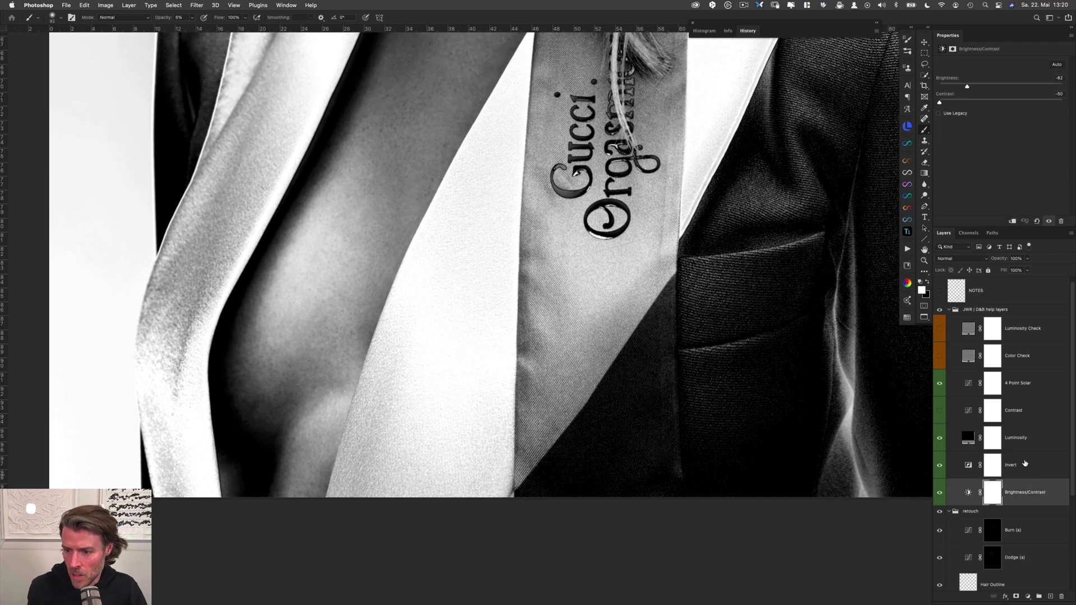
mouse_move(966, 88)
mouse_down()
mouse_move(996, 88)
mouse_move(959, 102)
mouse_up()
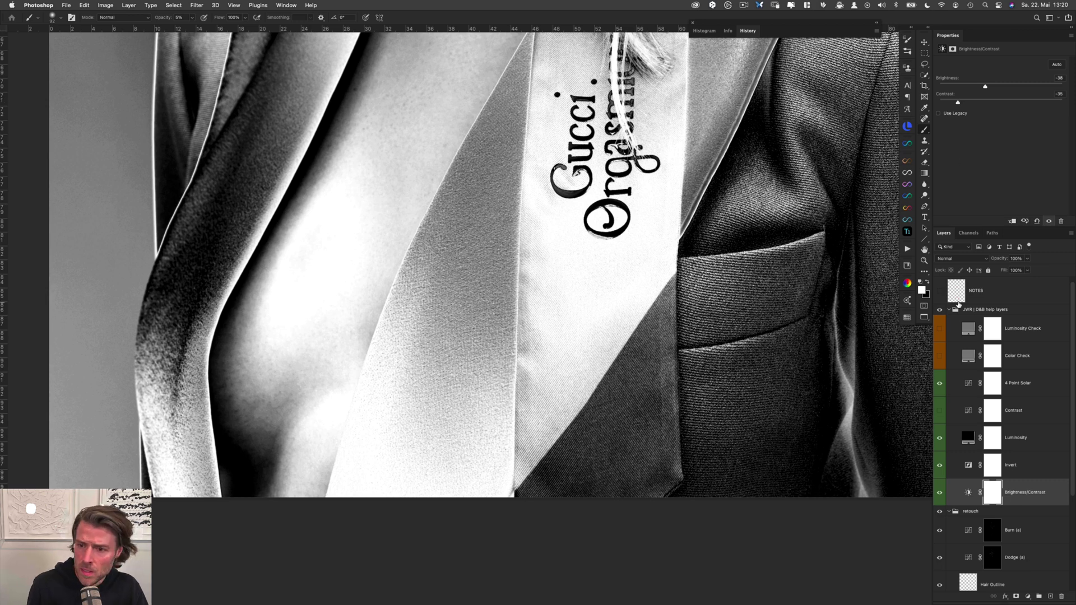
Hide the Brightness/Contrast, Invert and 4 Point Solar help layers, and show and select the Contrast curves layer
click(939, 494)
click(940, 466)
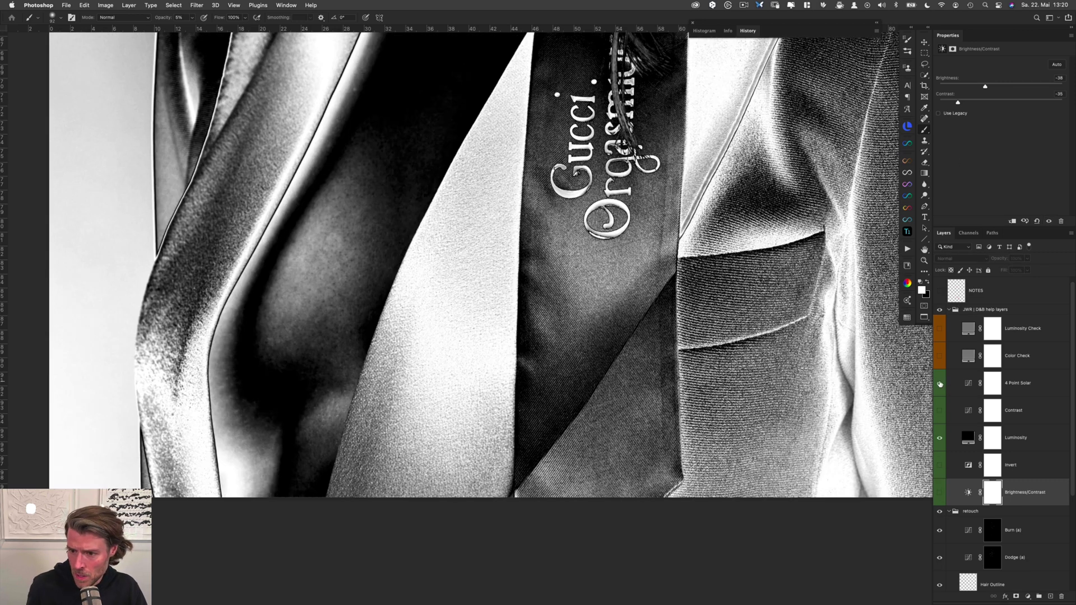
click(939, 384)
click(940, 411)
click(992, 411)
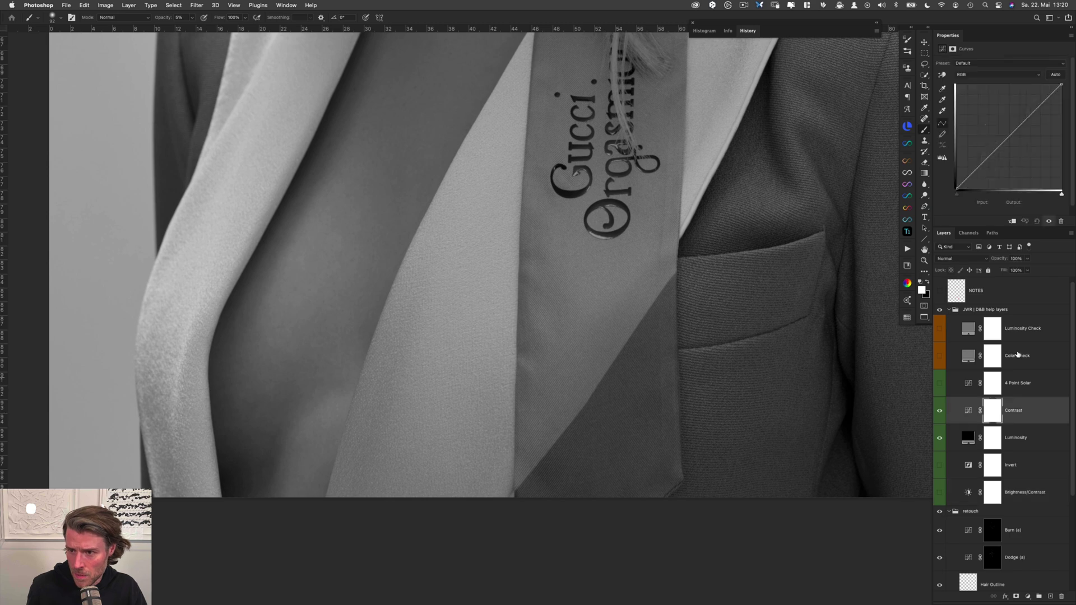
Shape the Contrast layer's curve into an S, lowering the shadows and raising the highlights point to input 177, output 217
drag(987, 158, 991, 172)
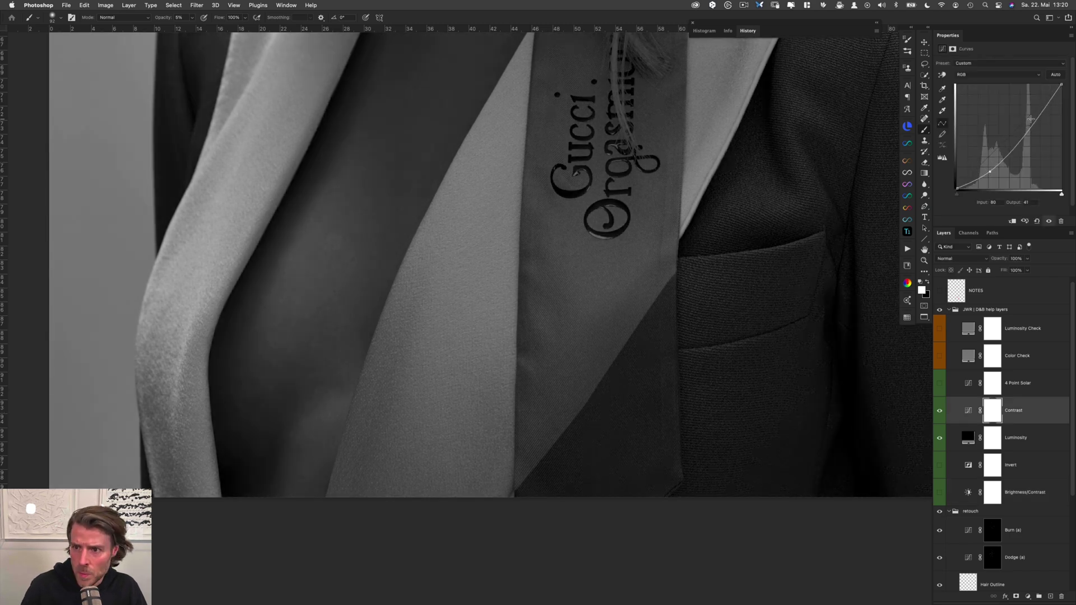
drag(1030, 119, 1029, 112)
mouse_move(989, 173)
mouse_down()
mouse_move(981, 154)
mouse_move(985, 166)
mouse_up()
drag(1028, 113, 1029, 100)
Dodge the dark uneven patches on the lower chest skin near the jacket lapel on the Dodge layer's mask
drag(692, 255, 669, 421)
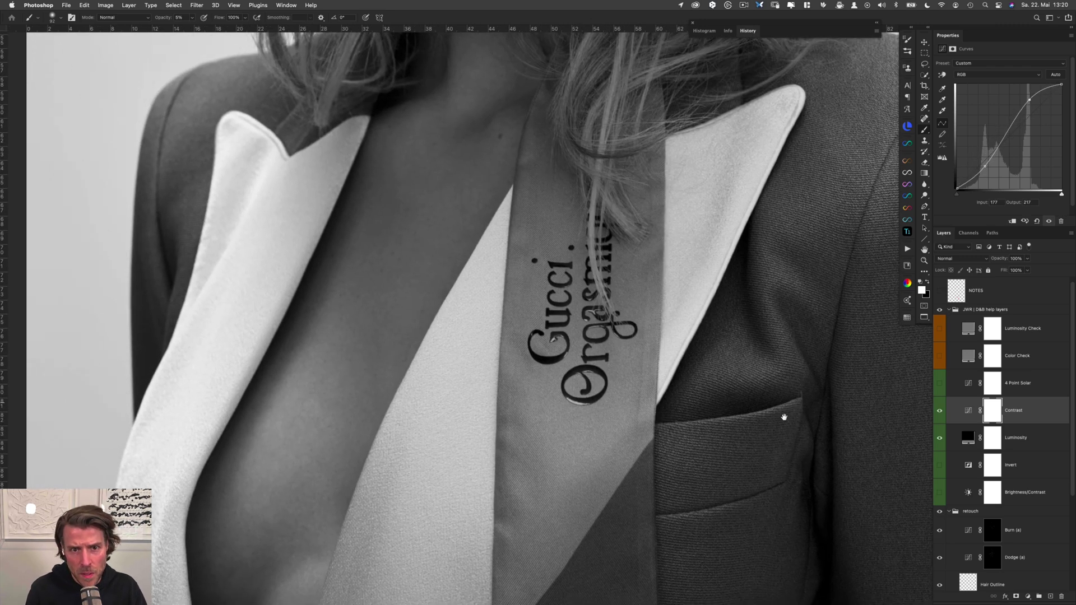
click(989, 559)
mouse_move(377, 364)
mouse_down()
mouse_move(372, 312)
mouse_move(459, 132)
mouse_up()
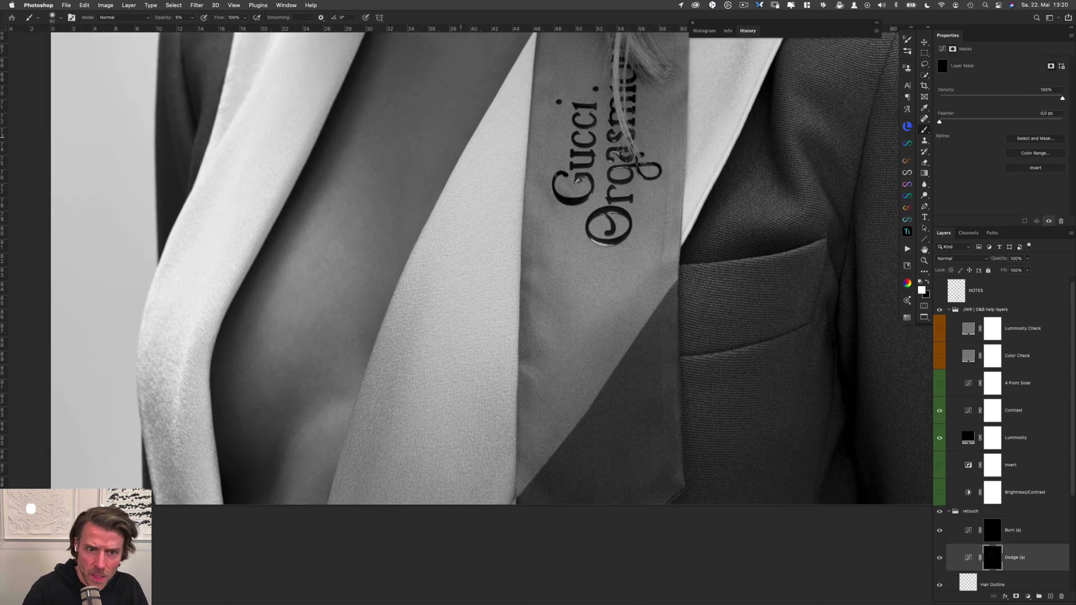
drag(287, 376, 281, 377)
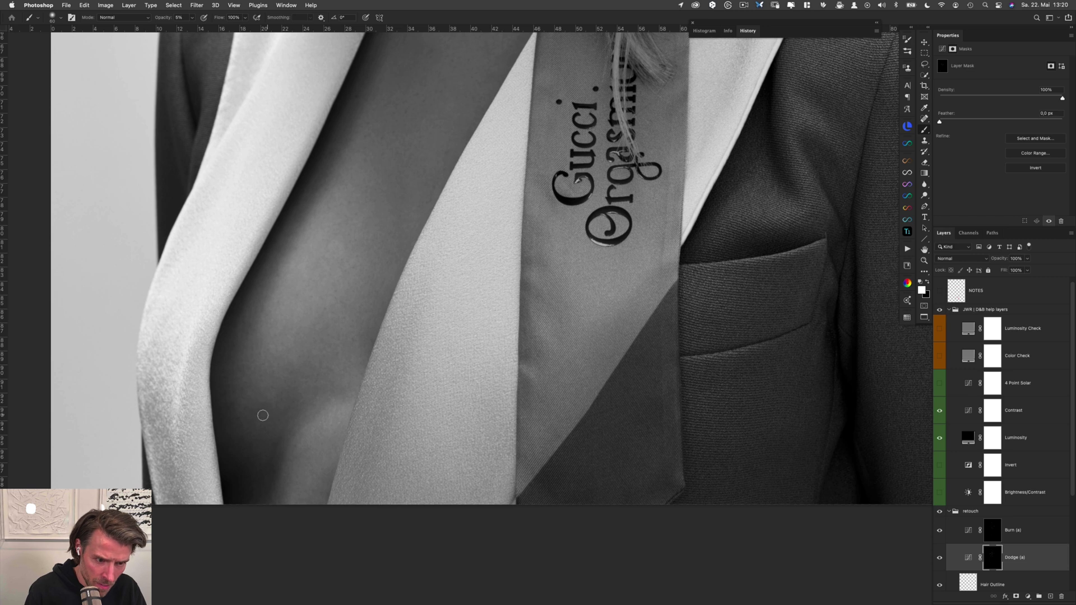
key(alt+bracketright)
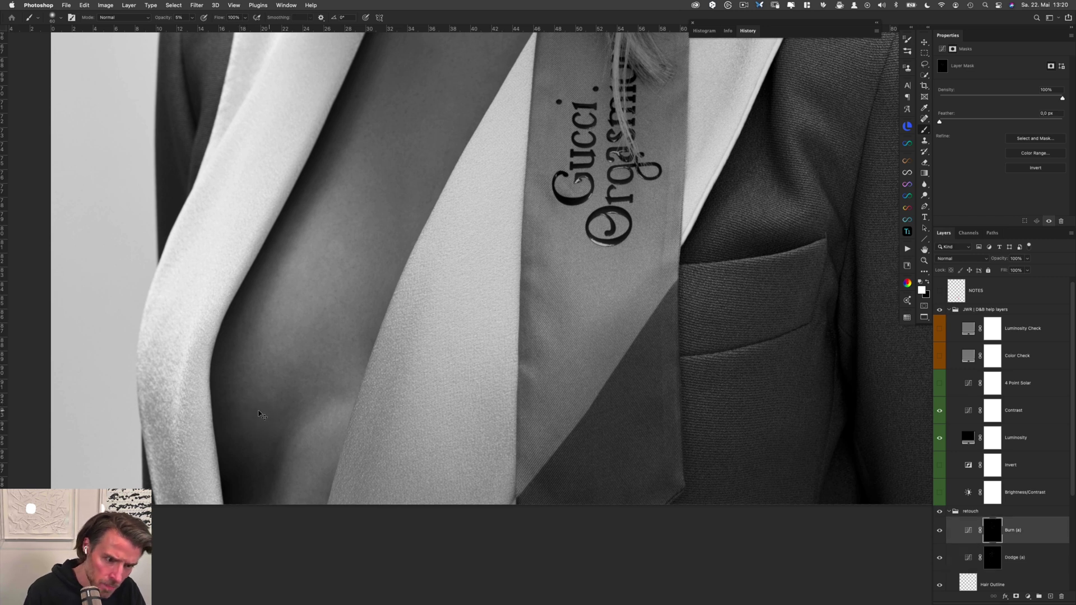
key(alt+bracketleft)
drag(231, 389, 227, 392)
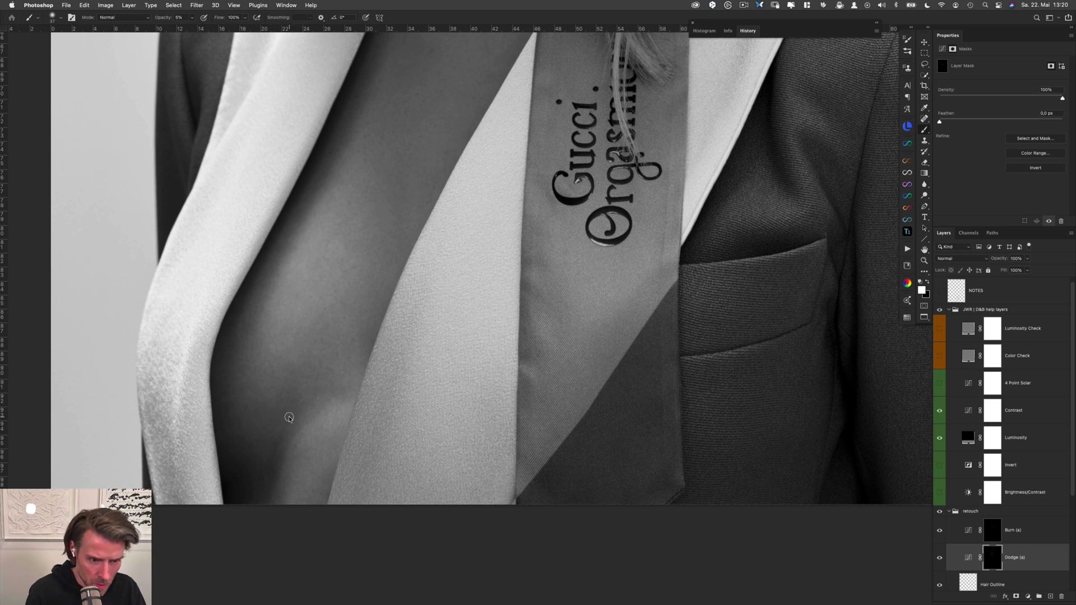
drag(289, 431, 294, 431)
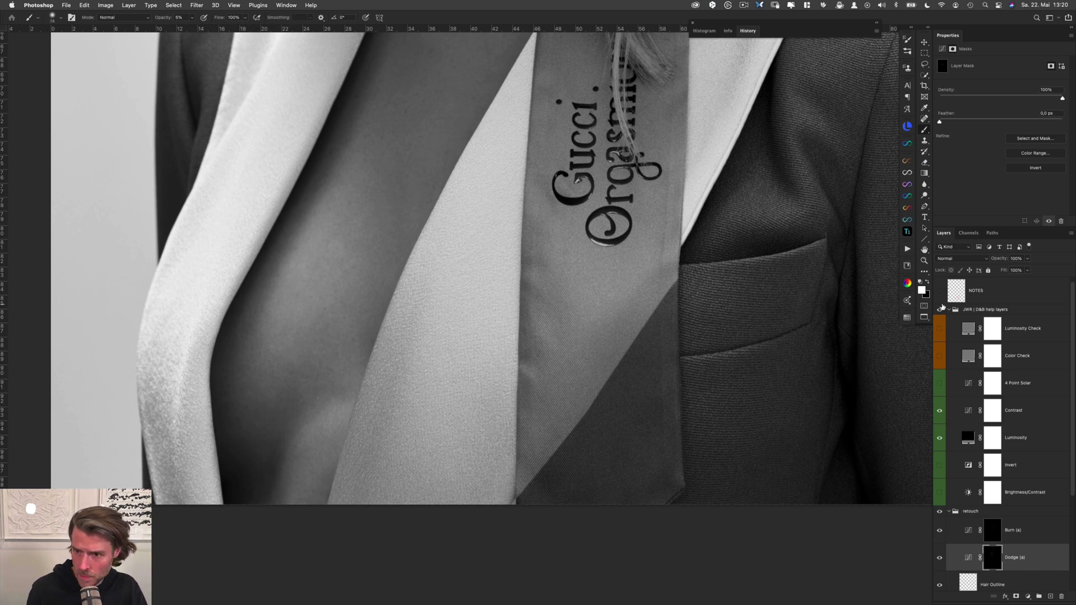
Hide the dodge-and-burn help layers group, and toggle the Burn and Dodge layers off and on to compare the retouch across chest and face
click(941, 309)
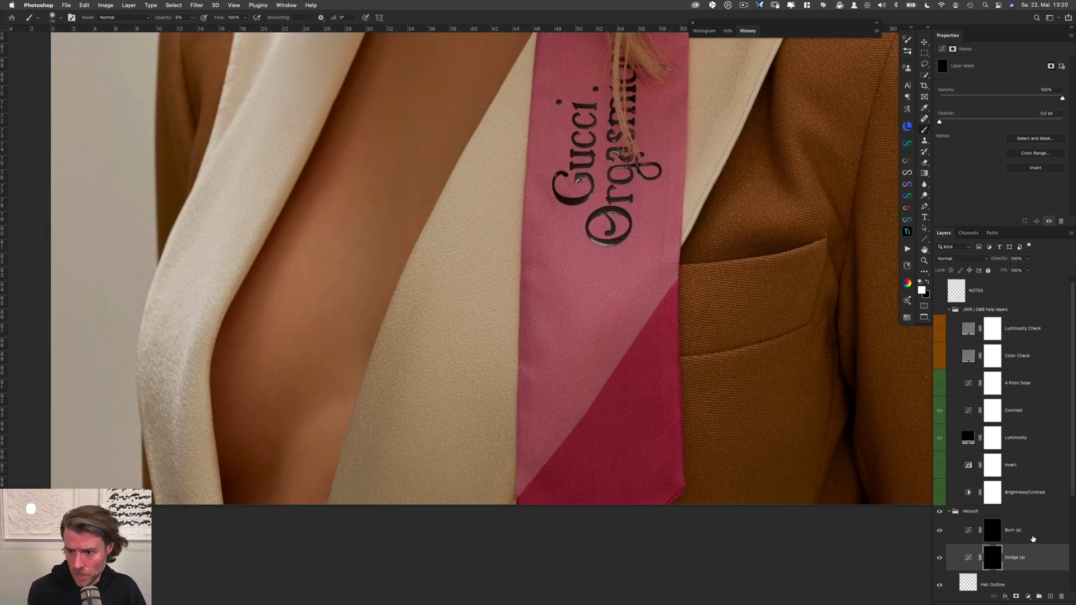
shift+click(1033, 537)
key(super+comma)
key(super+comma)
drag(457, 233, 405, 415)
key(super+comma)
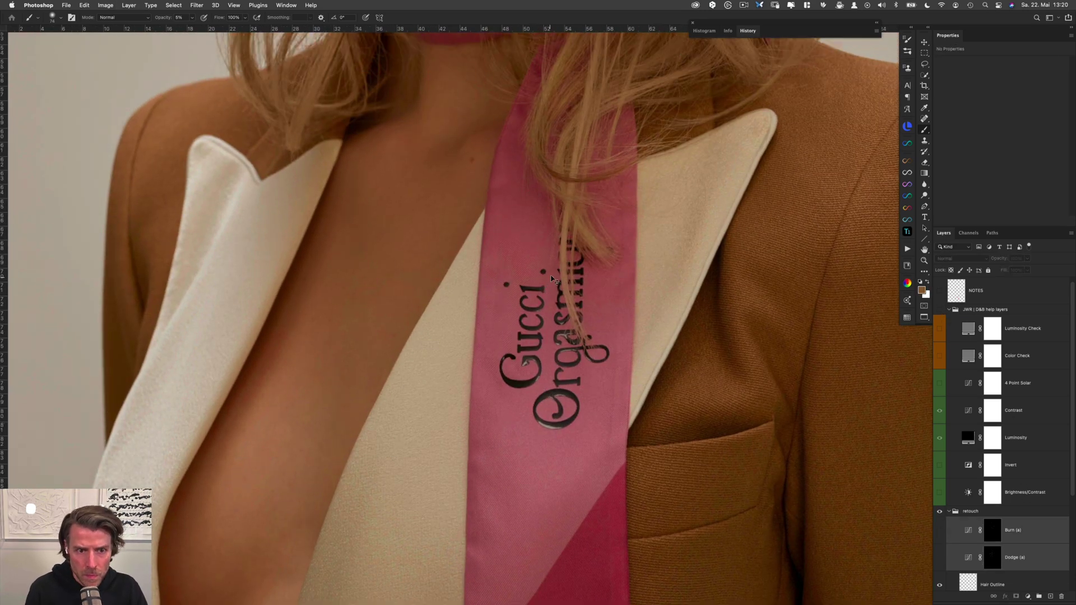
key(super+comma)
scroll(552, 278, up, 10)
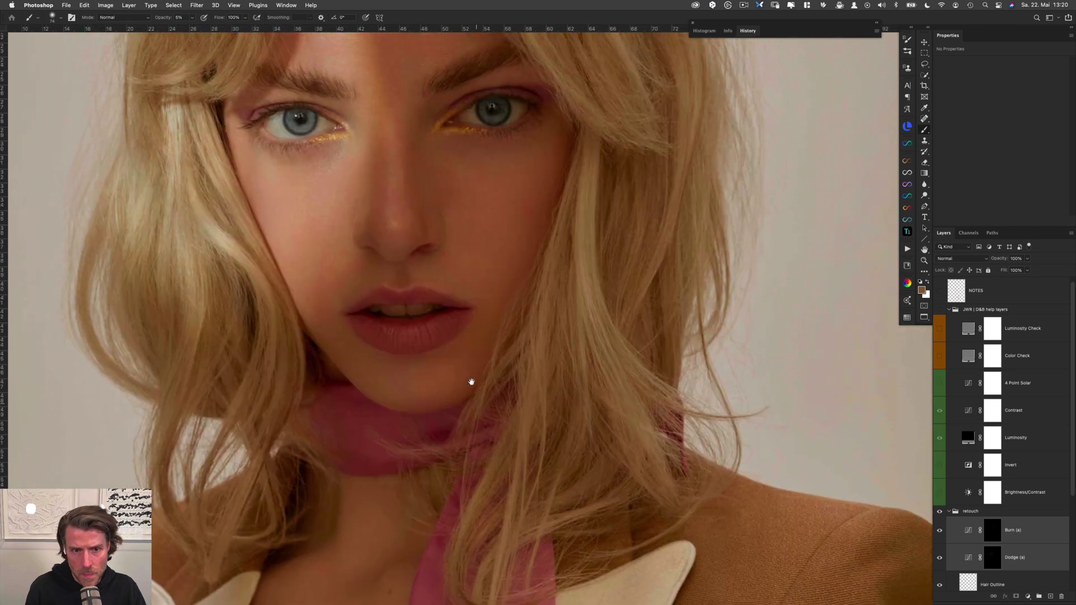
drag(505, 223, 497, 331)
drag(579, 310, 538, 291)
drag(593, 395, 561, 362)
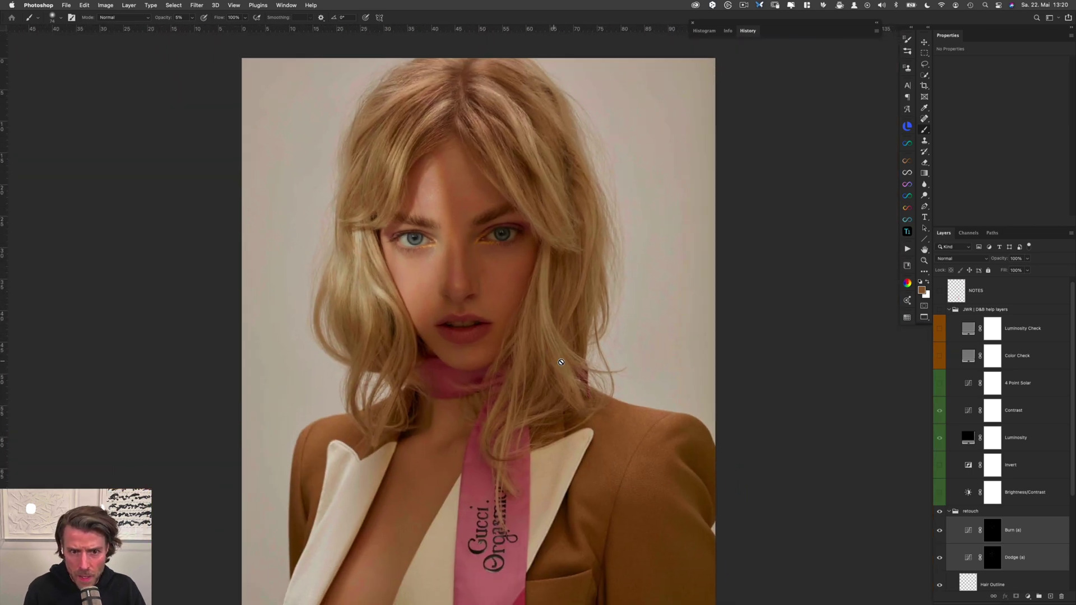
scroll(565, 376, down, 1)
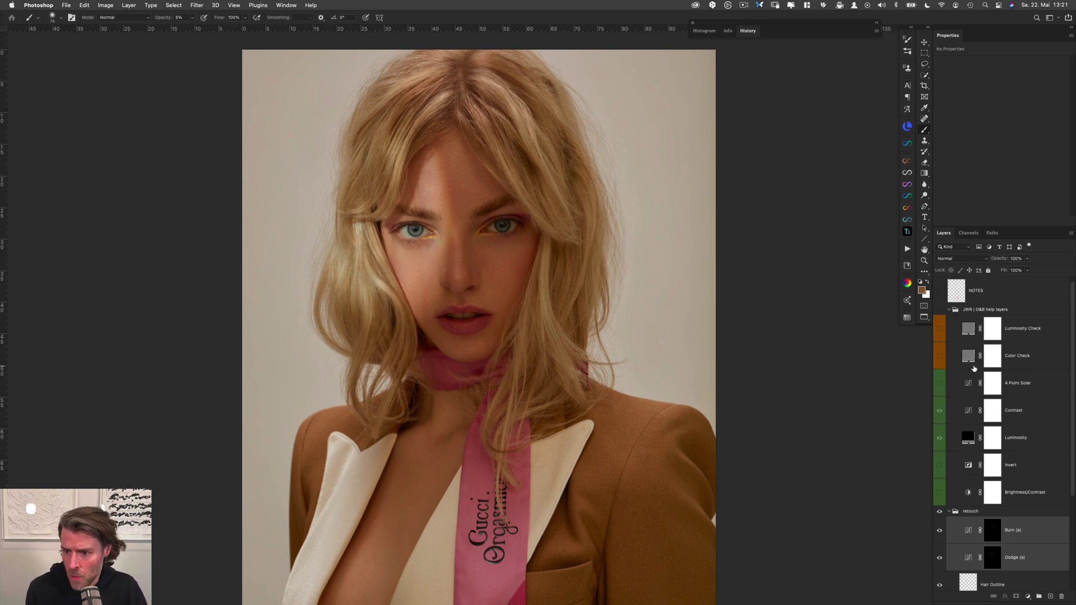
Collapse the help layers and retouch groups, select the retouch group, and check the face and the full portrait
click(949, 309)
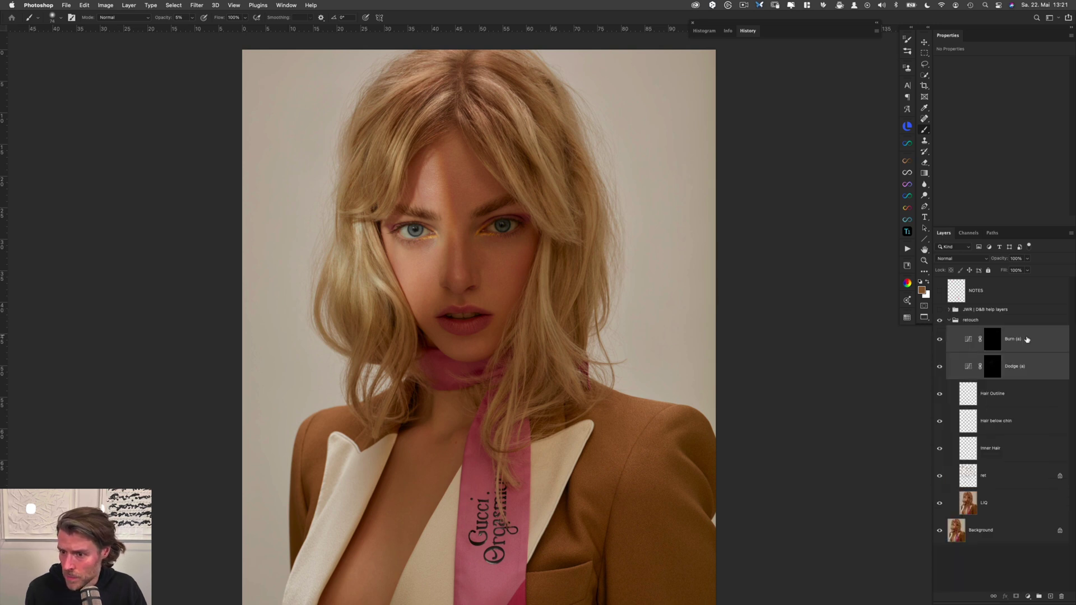
click(949, 320)
click(965, 320)
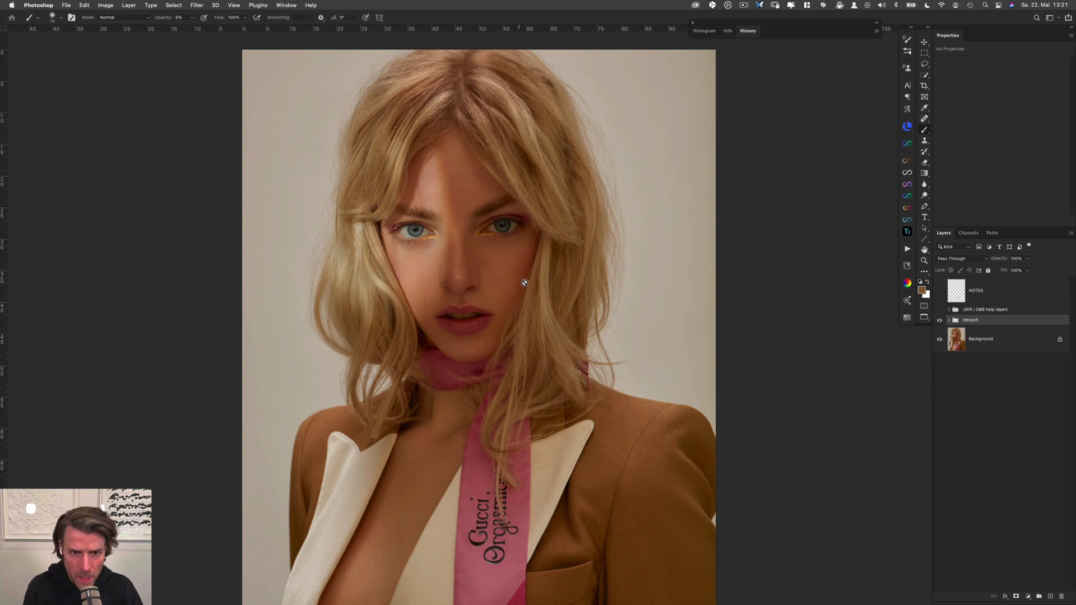
drag(466, 228, 493, 231)
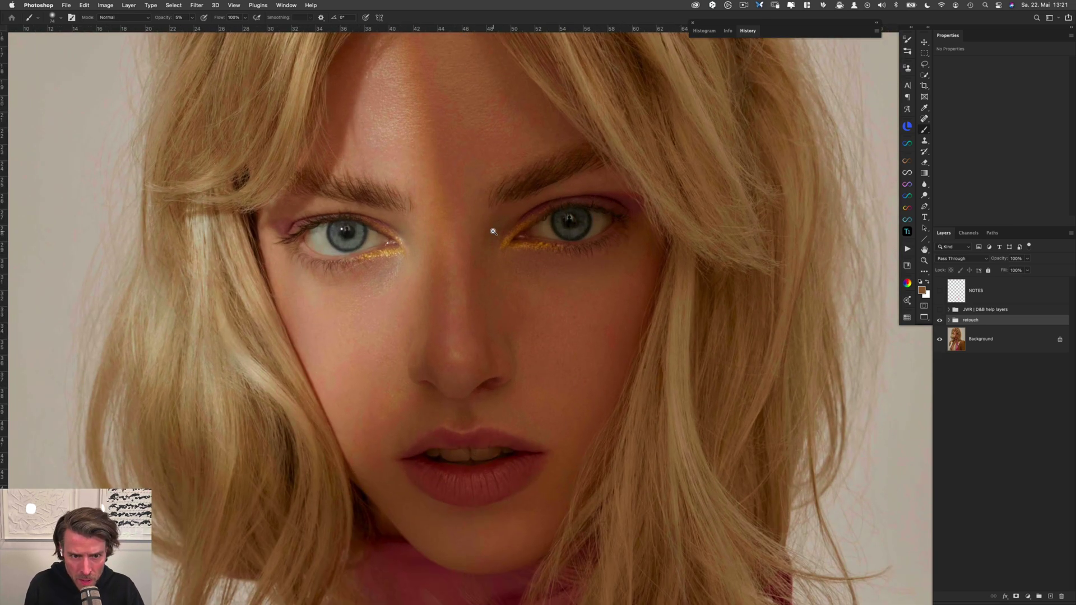
drag(543, 256, 482, 286)
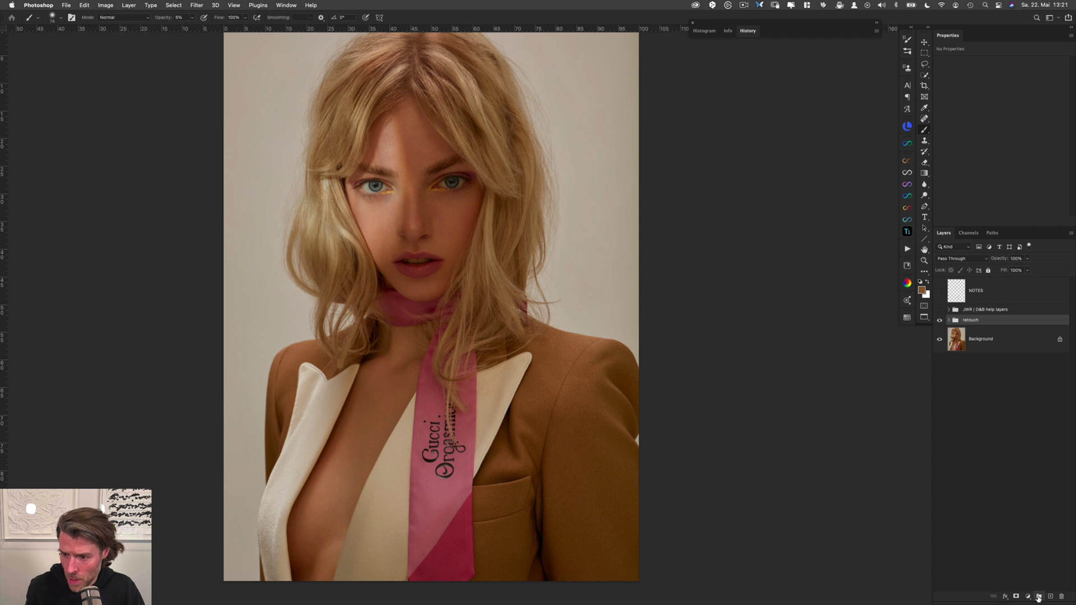
Create a new layer group above the retouch group and name it Finish
click(1039, 596)
double_click(969, 320)
text(Fo)
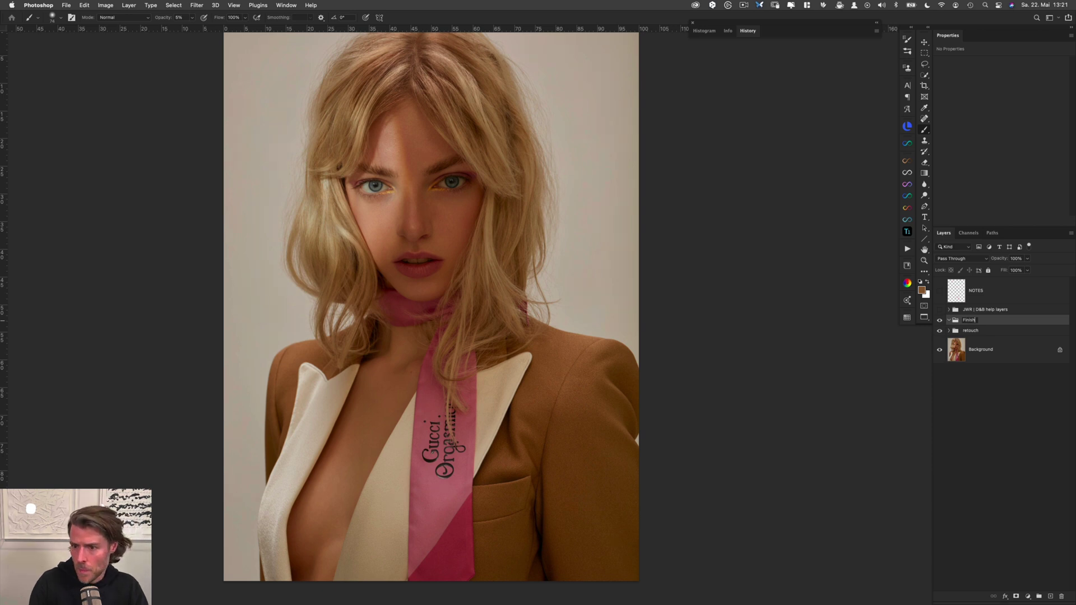
key(Return)
Add another group, nest it inside the Finish group, and name it eyes
click(1040, 598)
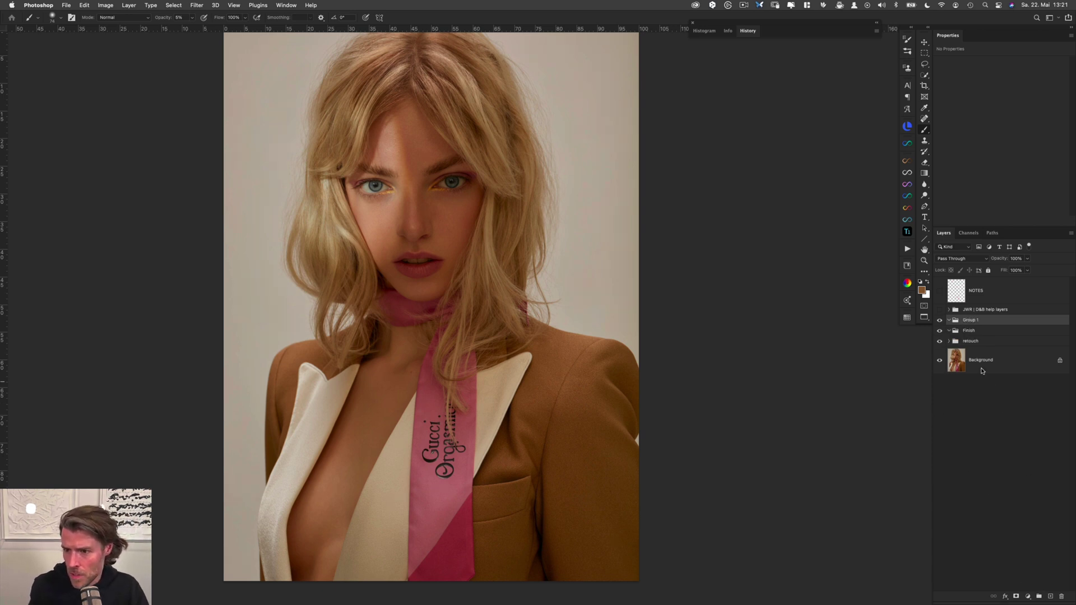
drag(973, 325, 996, 339)
double_click(982, 333)
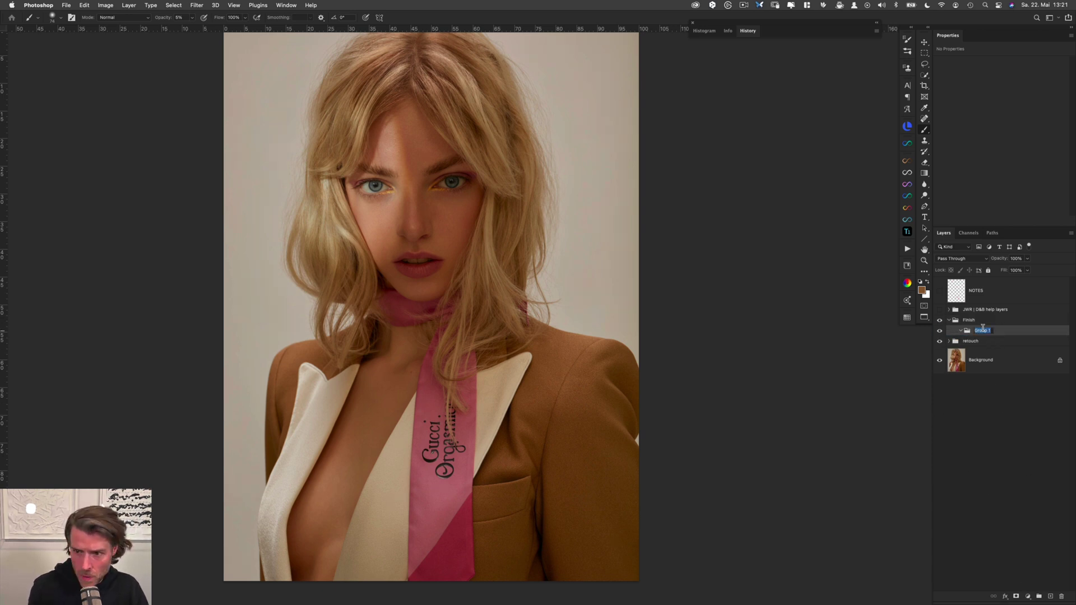
text(eyes)
key(Return)
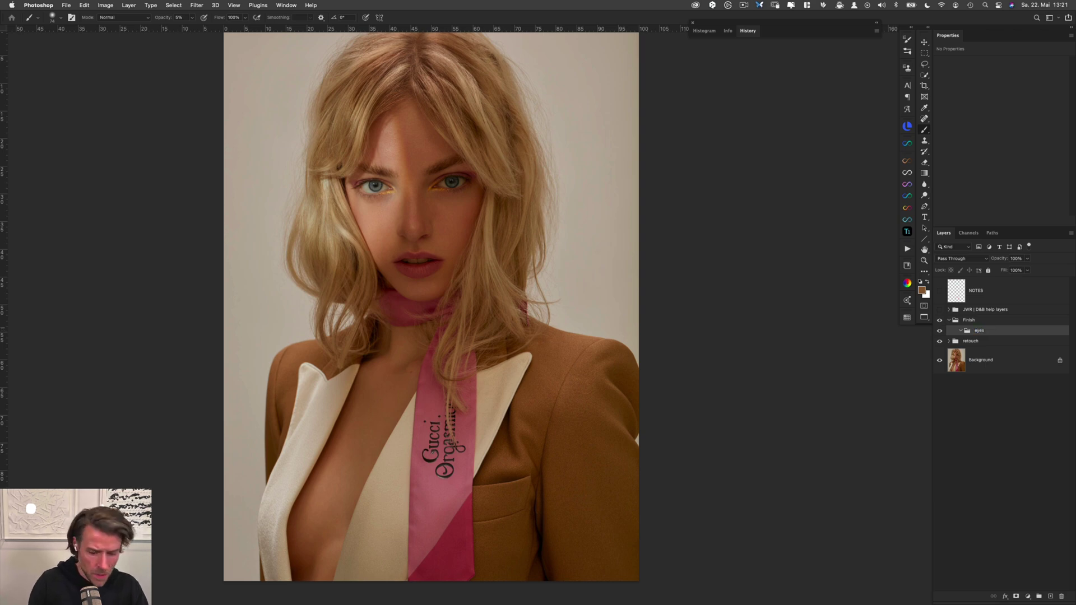
Outline the eye on the image's left side with a closed Pen tool path along the eyelid edges
key(p)
drag(372, 182, 407, 175)
click(310, 199)
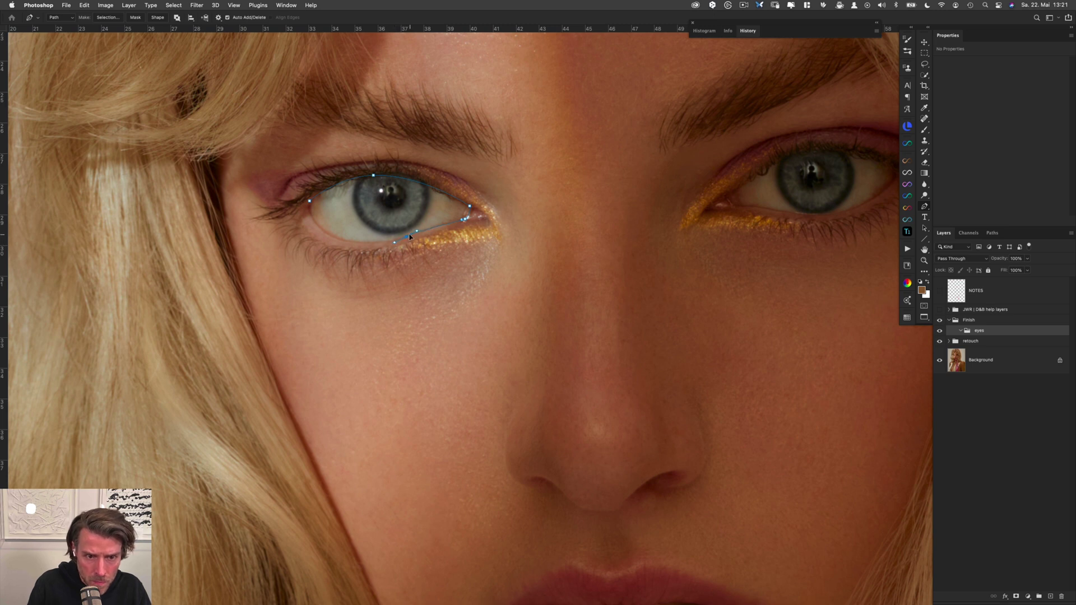
drag(331, 235, 309, 224)
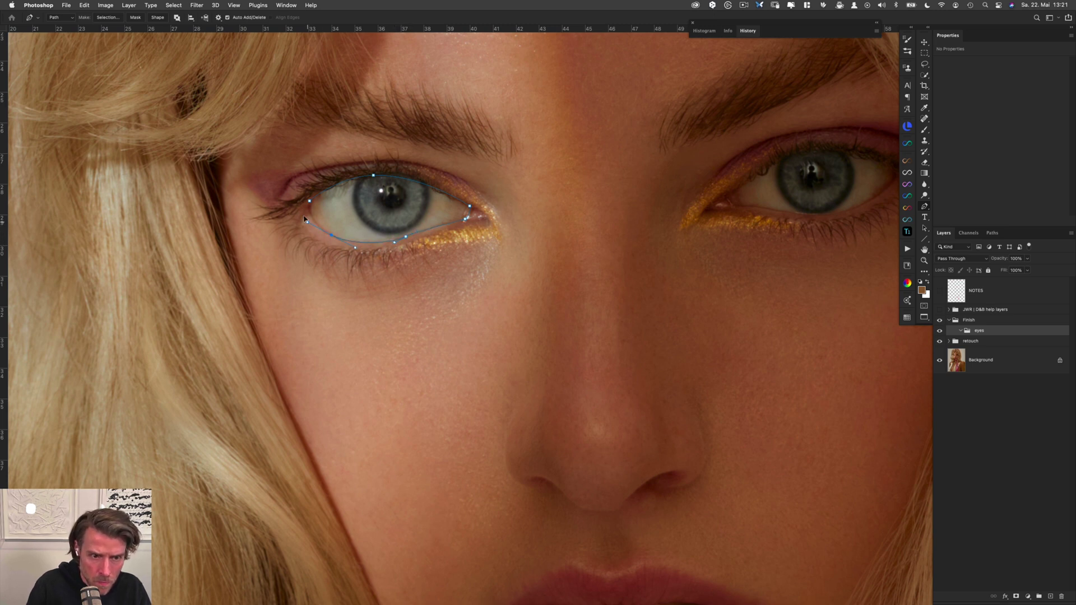
Outline the eye on the image's right side with a second closed Pen tool path along the eyelid edges
scroll(389, 237, right, 6)
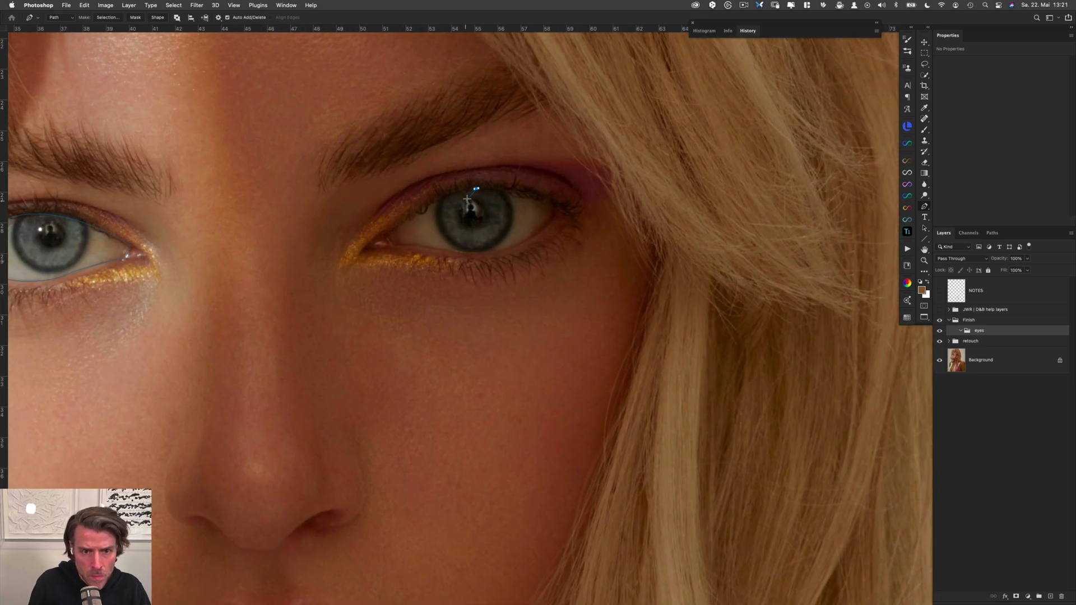
click(387, 234)
drag(472, 188, 525, 240)
drag(452, 250, 427, 247)
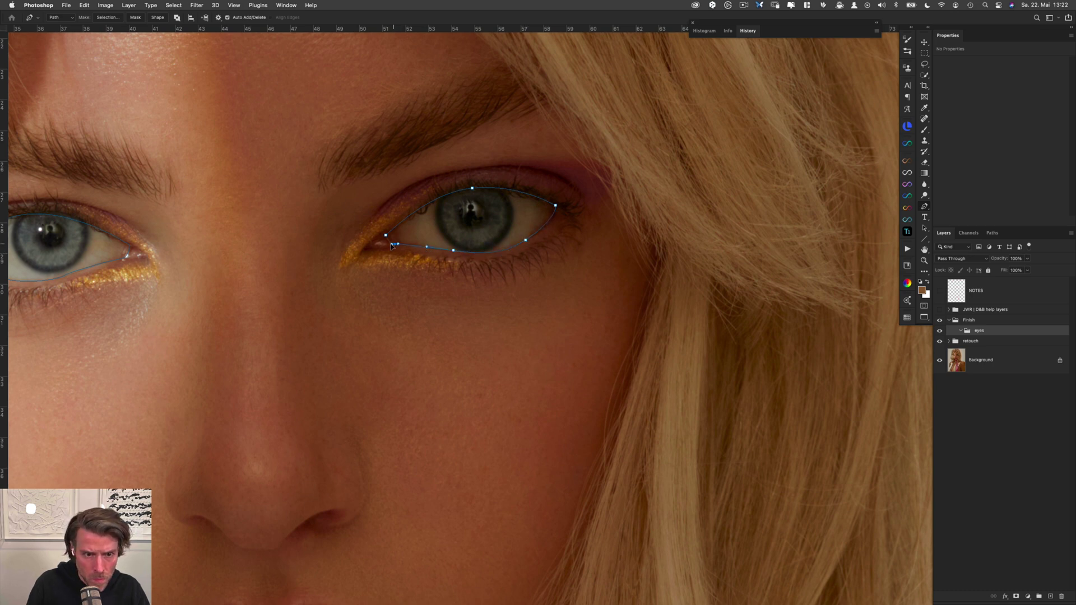
click(385, 235)
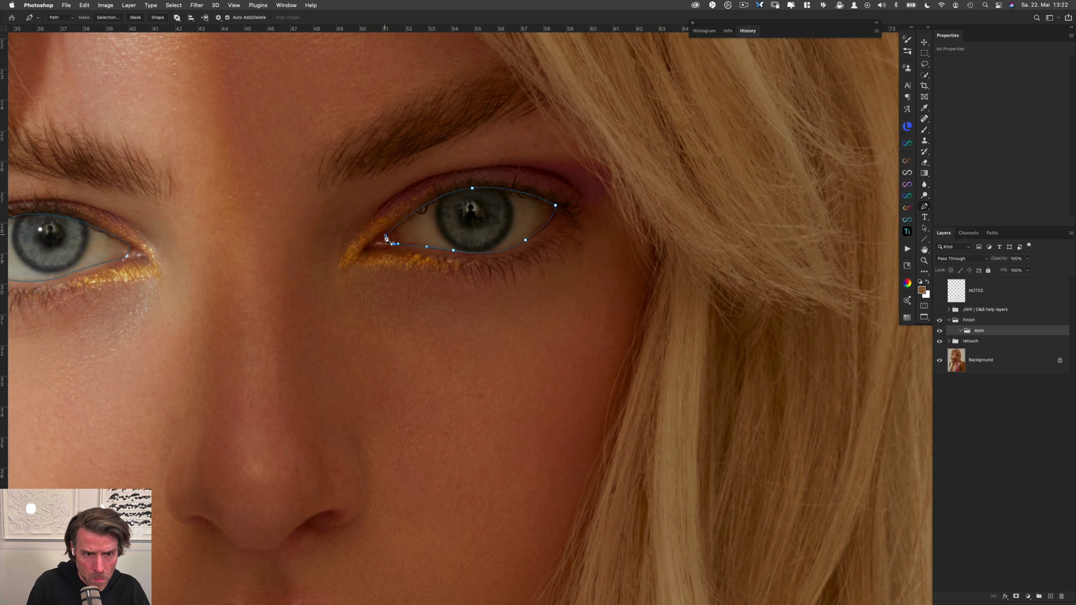
Save the work path containing both eye outlines and load it as a selection
click(990, 233)
double_click(961, 248)
click(590, 289)
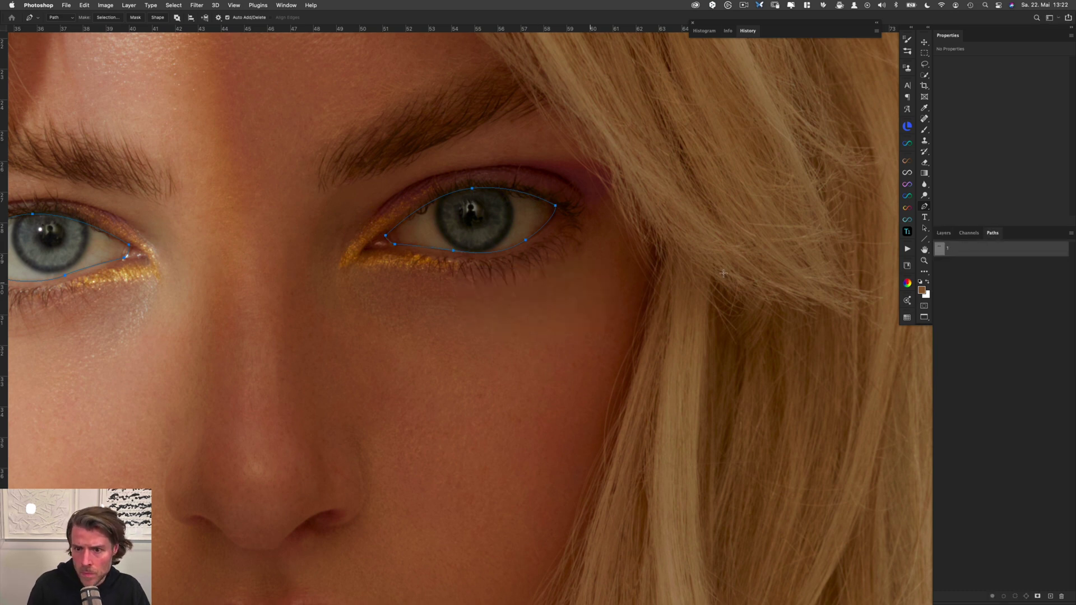
super+click(941, 252)
click(940, 234)
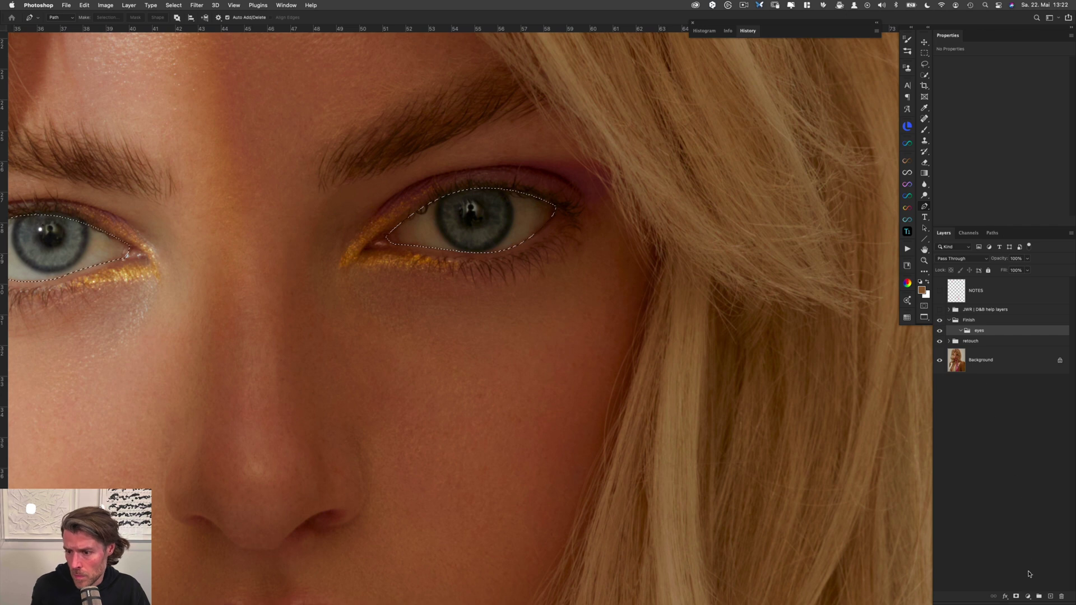
Mask the eyes group with the eye selection and soften the mask's edges around both eyes using the Blur tool at 40% strength
click(1016, 596)
alt+click(993, 344)
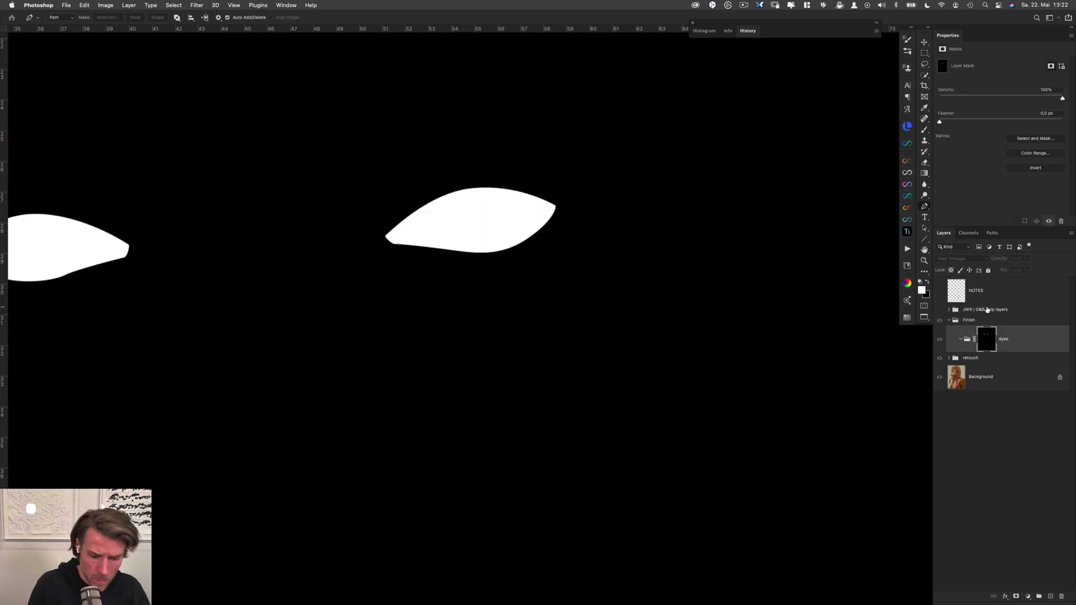
key(r)
scroll(536, 327, left, 5)
scroll(536, 326, up, 2)
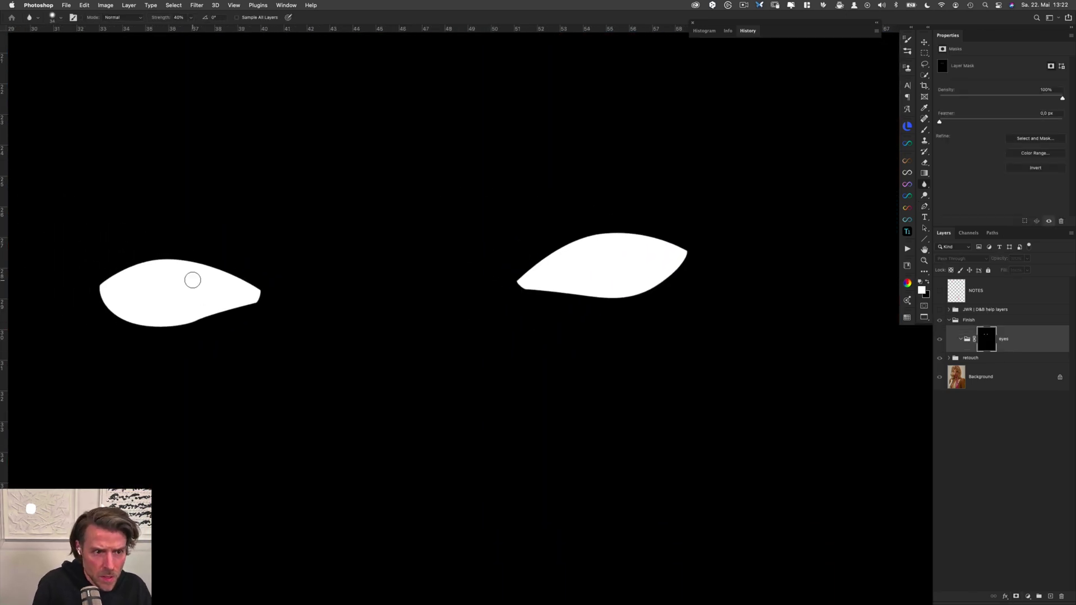
mouse_move(174, 260)
mouse_down()
mouse_move(201, 260)
mouse_move(108, 271)
mouse_move(297, 305)
mouse_move(139, 258)
mouse_move(242, 312)
mouse_move(275, 310)
mouse_up()
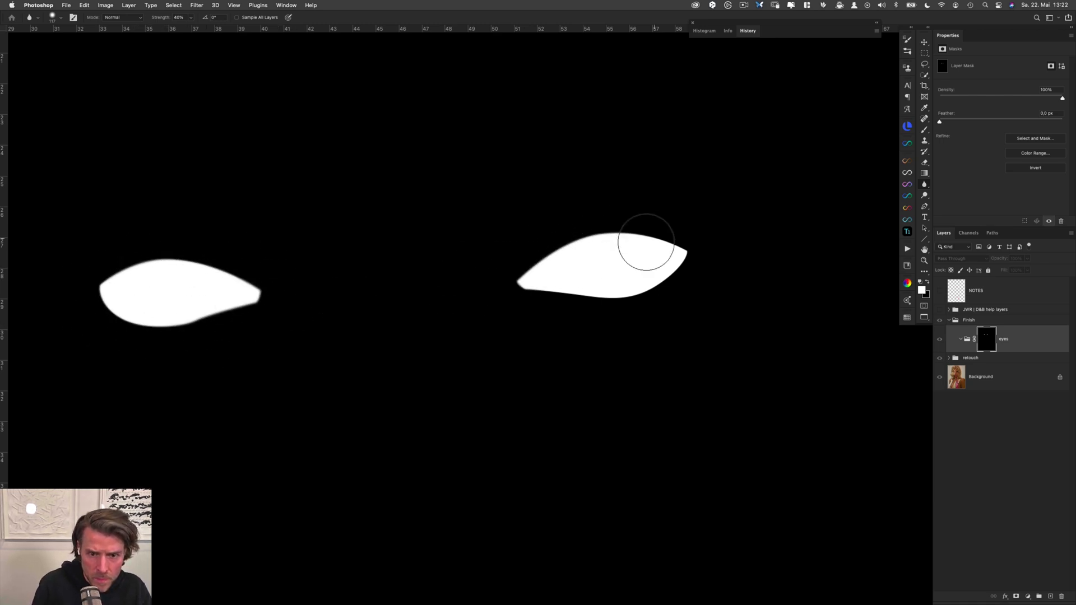
alt+click(991, 340)
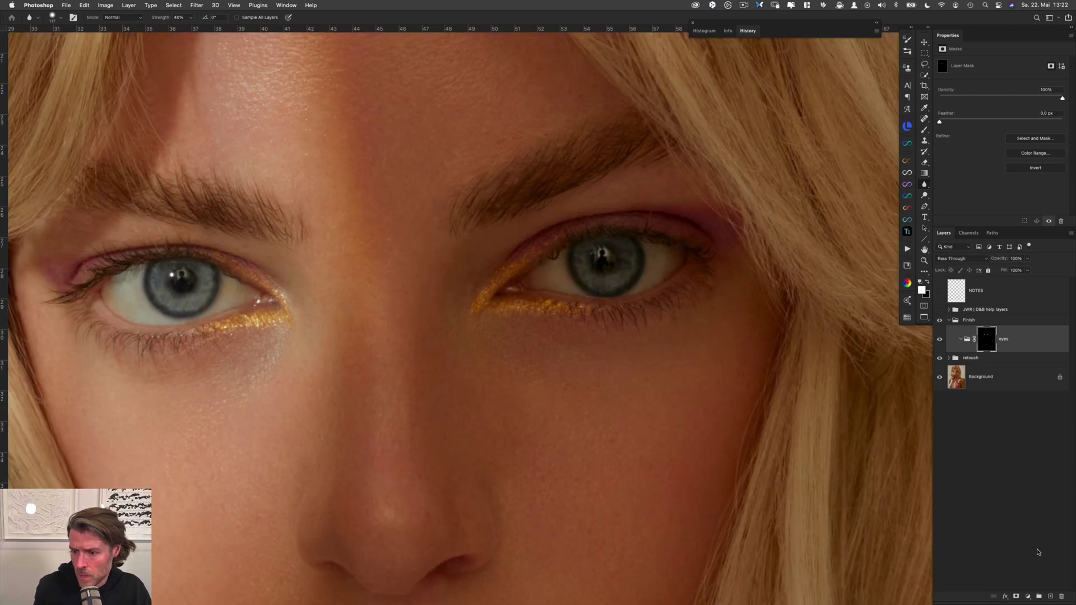
Add a Curves adjustment in the eyes group and shape a gentle S, lowering the shadows and moving the highlights point to input 168, output 179
click(1028, 597)
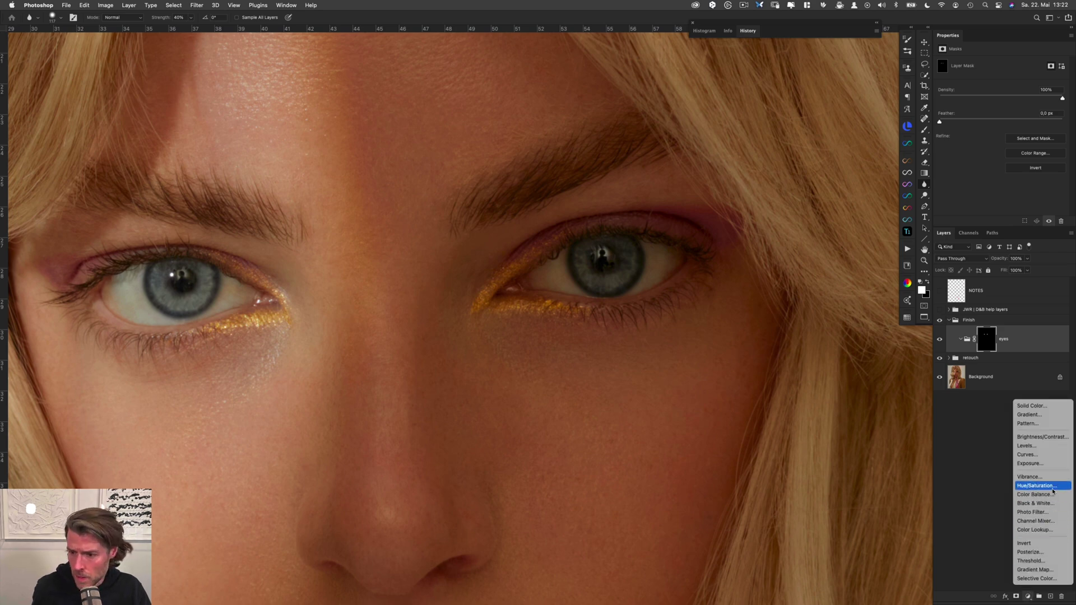
click(1027, 454)
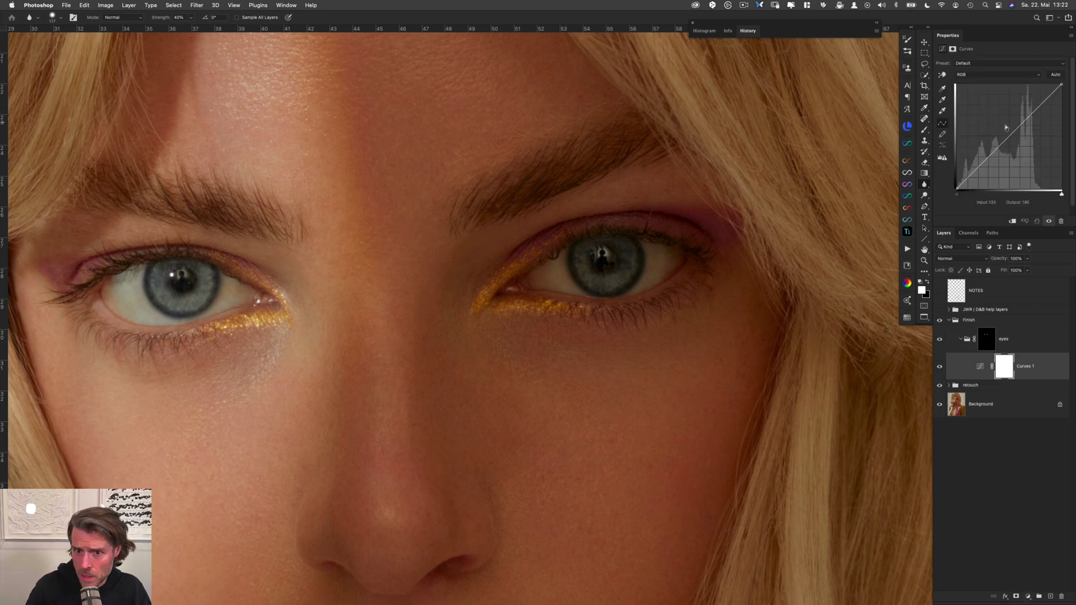
drag(789, 183, 681, 202)
drag(727, 247, 527, 257)
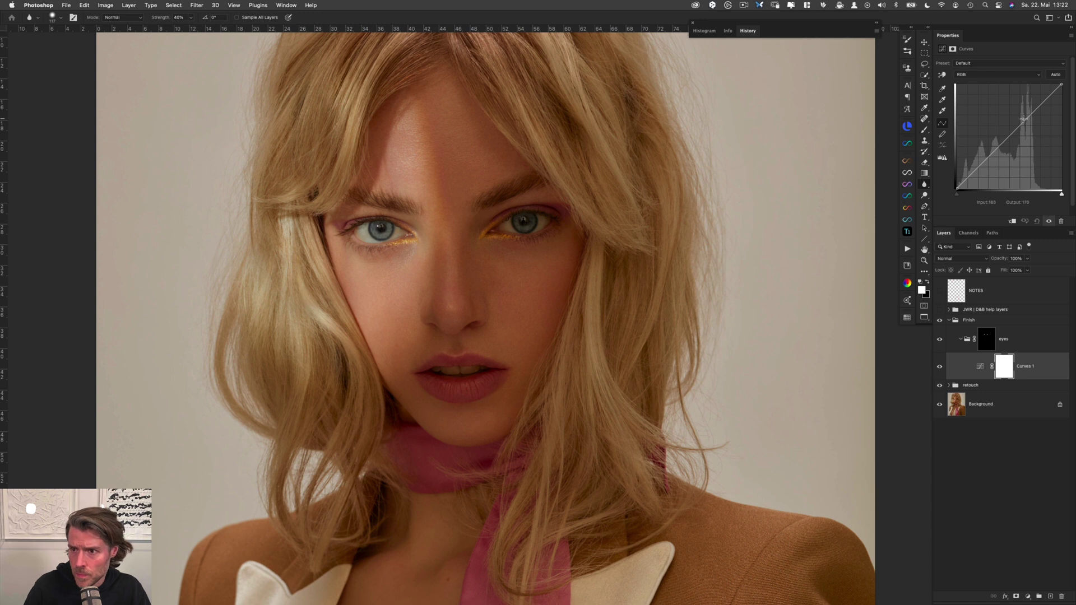
drag(1023, 119, 1022, 118)
drag(978, 169, 977, 173)
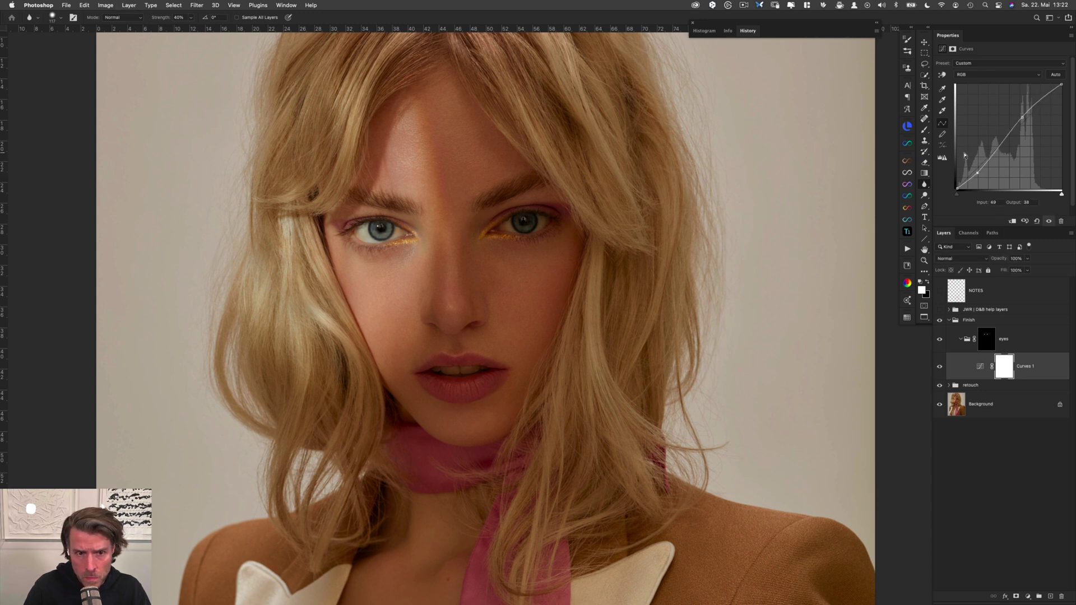
drag(1023, 119, 1027, 114)
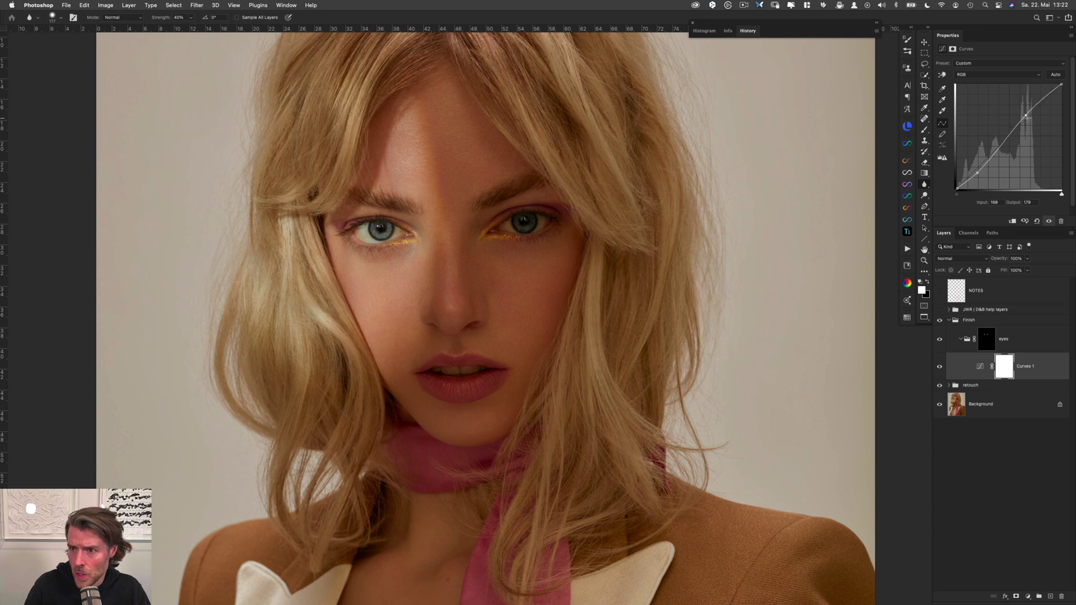
Set the shadows point of the eyes' Curves adjustment to input 44, output 38, and add a Hue/Saturation adjustment above it
drag(977, 173, 975, 175)
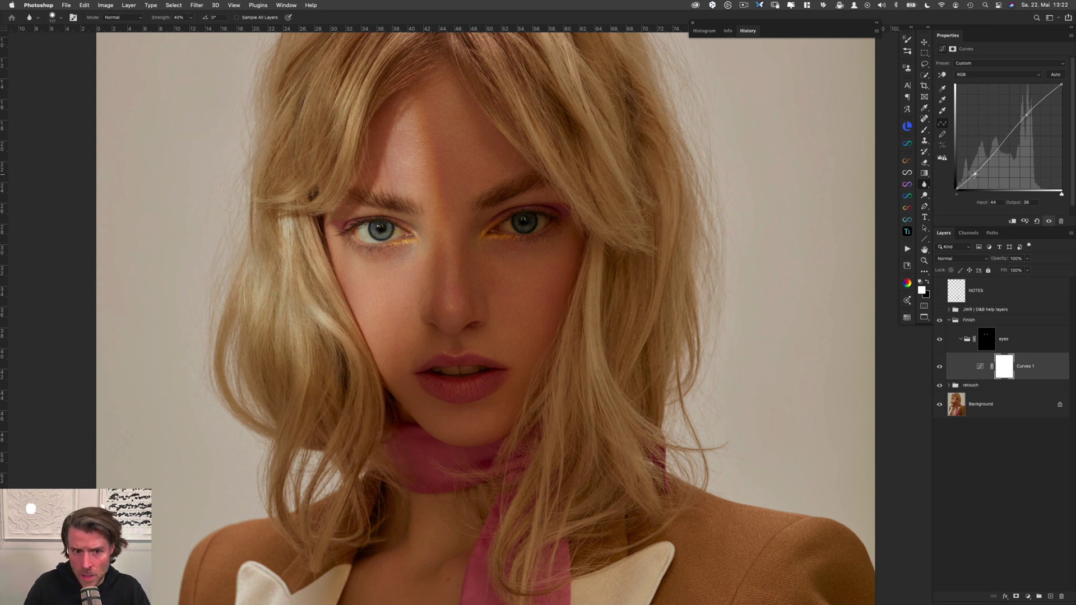
click(1029, 599)
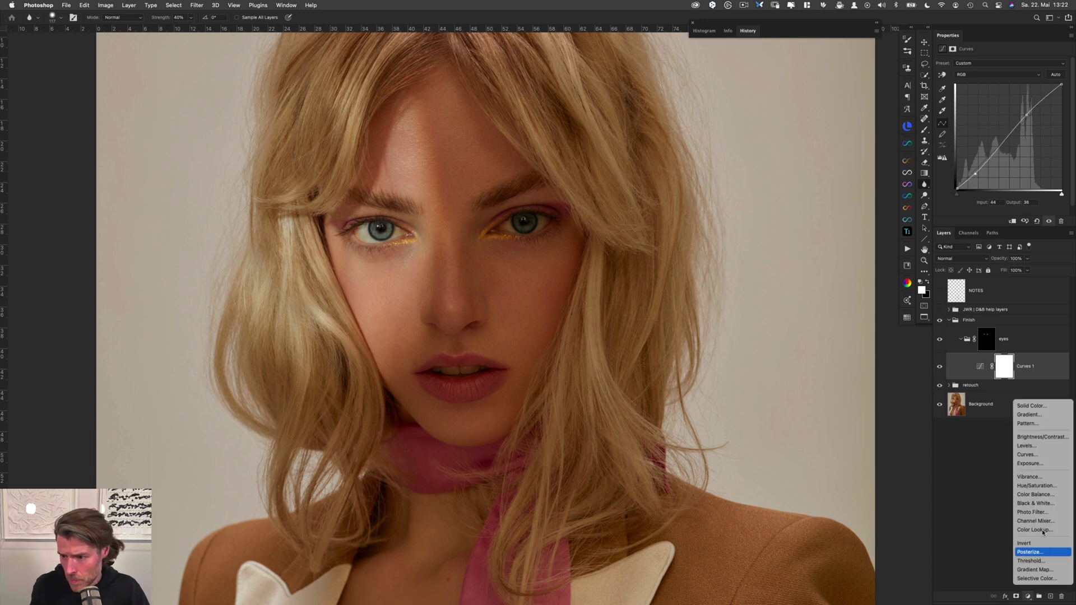
click(1040, 488)
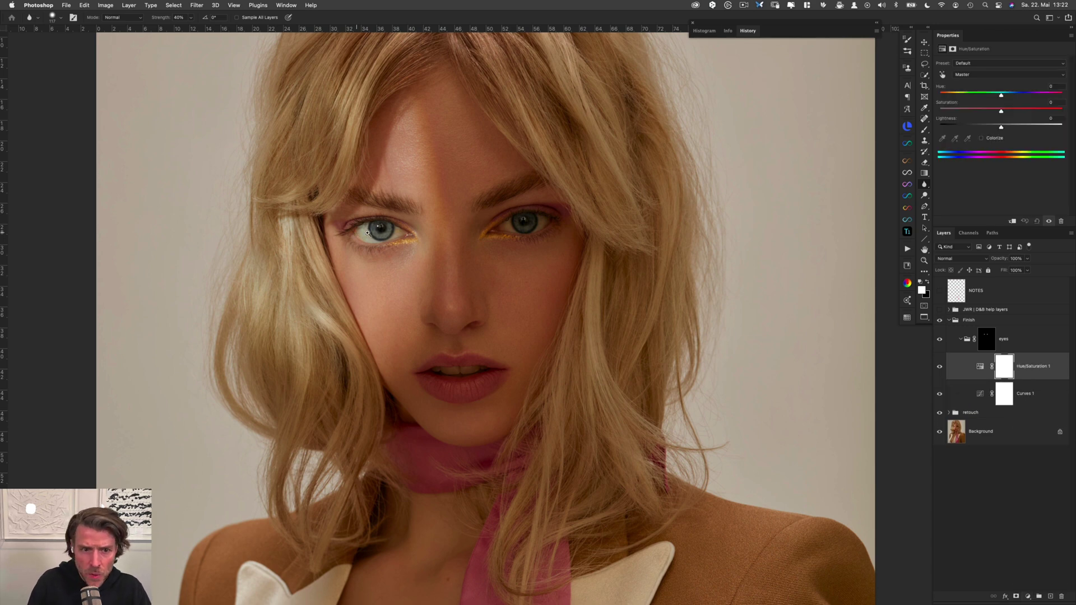
Sample the yellowish white of the eye on the image's left side and reduce the Yellows saturation to -65
drag(368, 232, 294, 286)
click(943, 74)
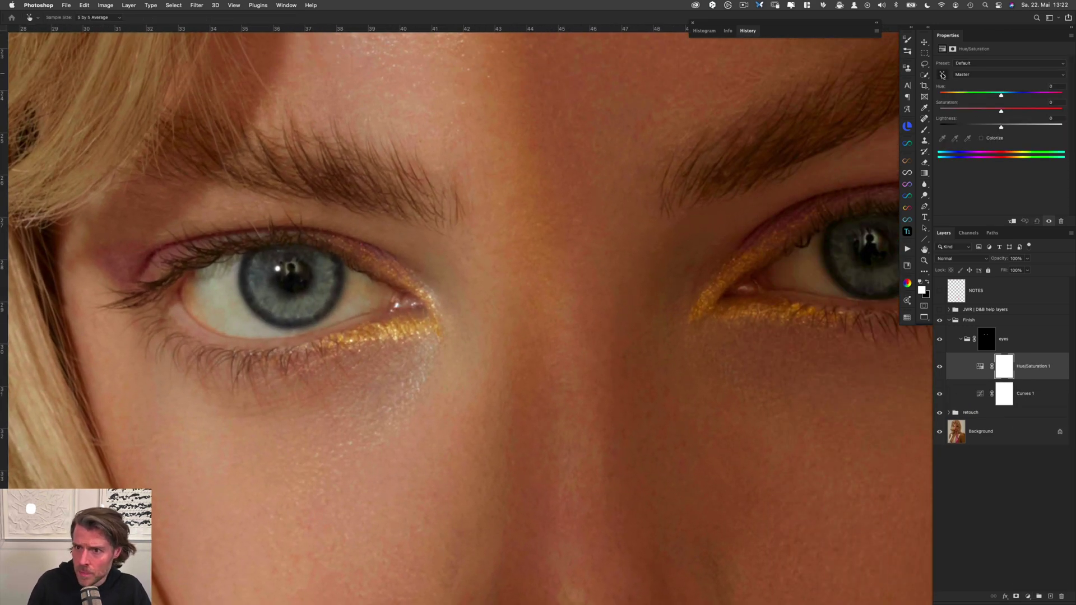
drag(192, 297, 167, 303)
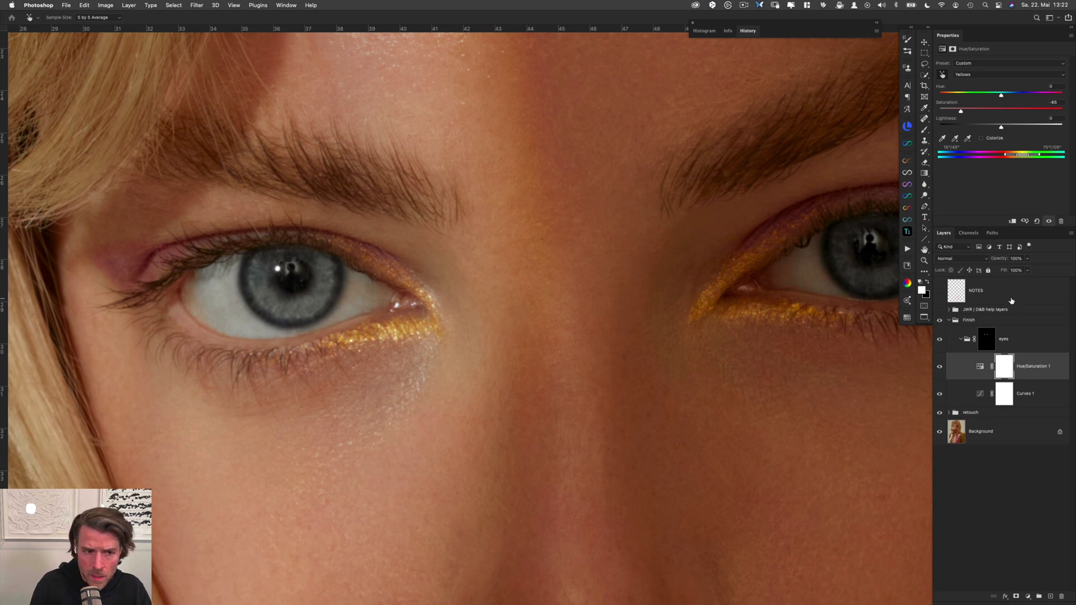
Invert the Hue/Saturation mask to black and paint white at 100% opacity over the whites of both eyes
key(super+i)
key(b)
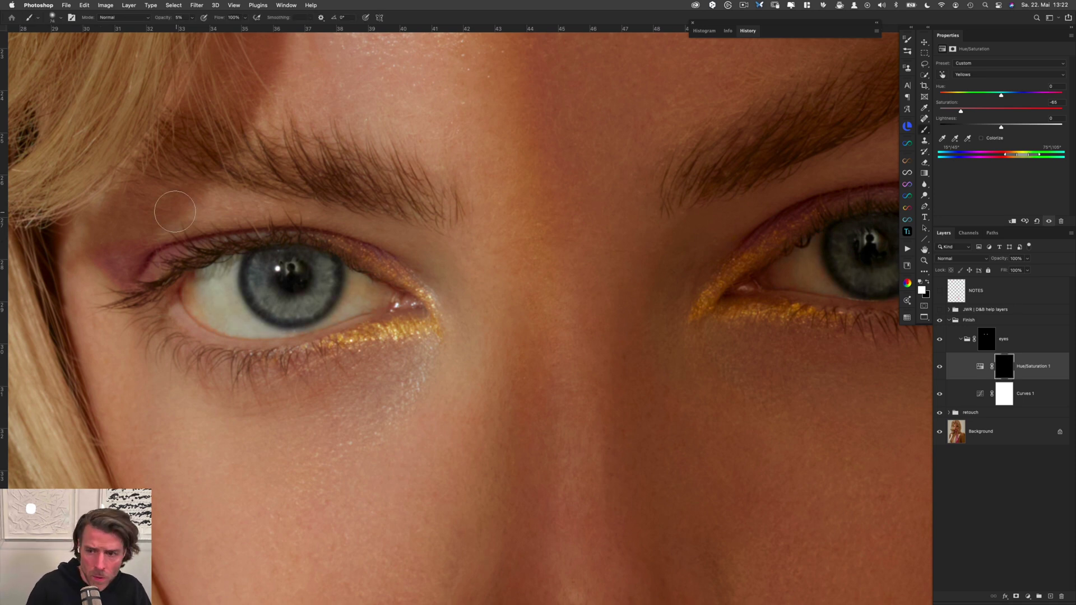
mouse_move(203, 253)
mouse_down()
mouse_move(195, 317)
mouse_move(215, 263)
mouse_move(226, 321)
mouse_move(244, 338)
mouse_move(187, 281)
mouse_move(194, 295)
mouse_move(217, 277)
mouse_move(232, 319)
mouse_move(266, 346)
mouse_move(189, 284)
mouse_up()
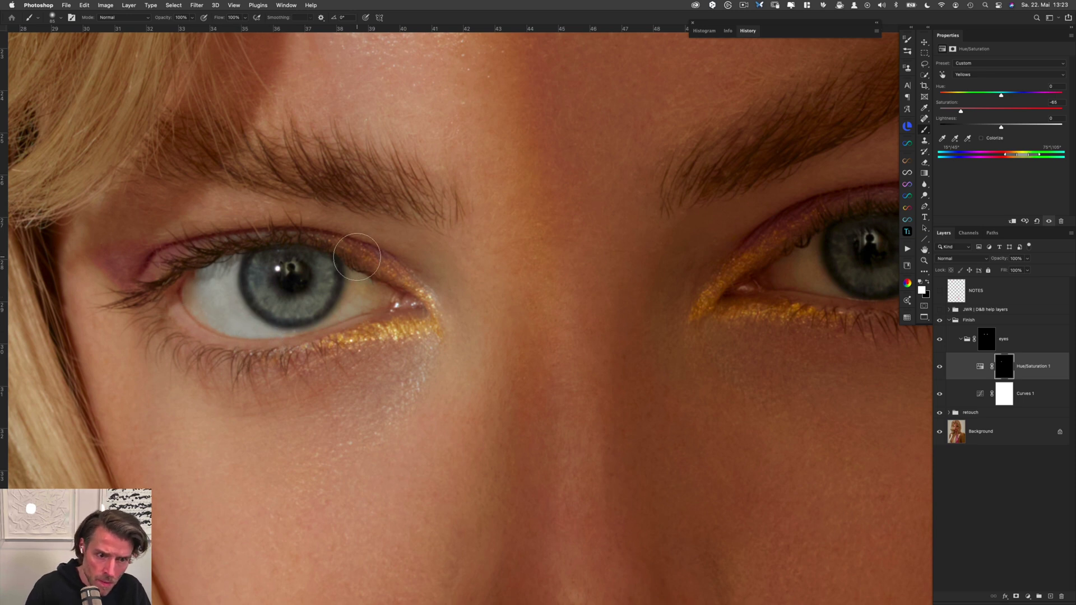
mouse_move(357, 257)
mouse_down()
mouse_move(401, 263)
mouse_move(380, 249)
mouse_move(333, 345)
mouse_up()
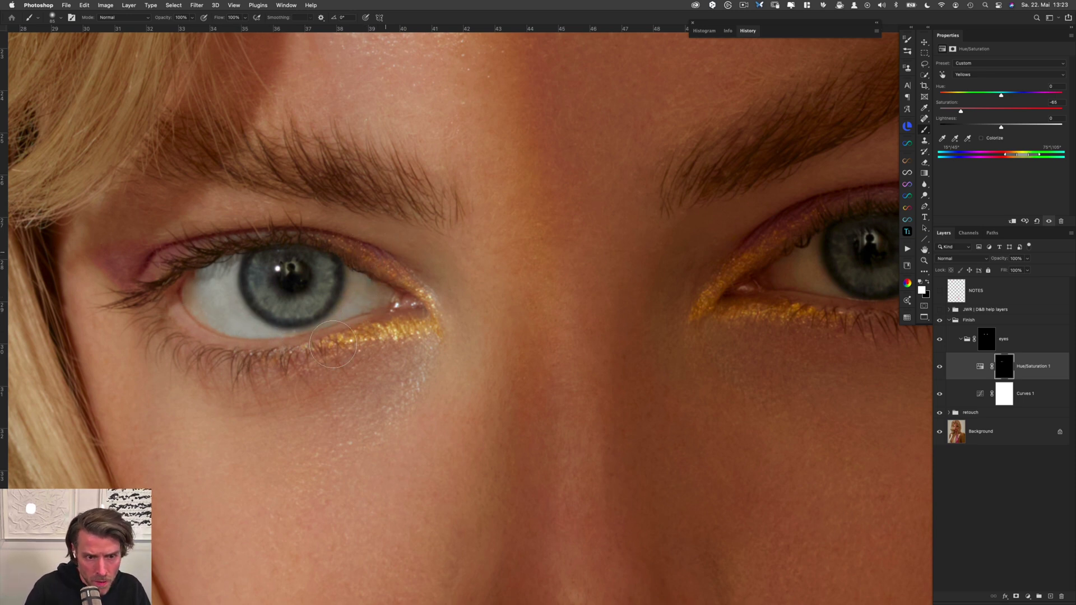
drag(617, 358, 264, 416)
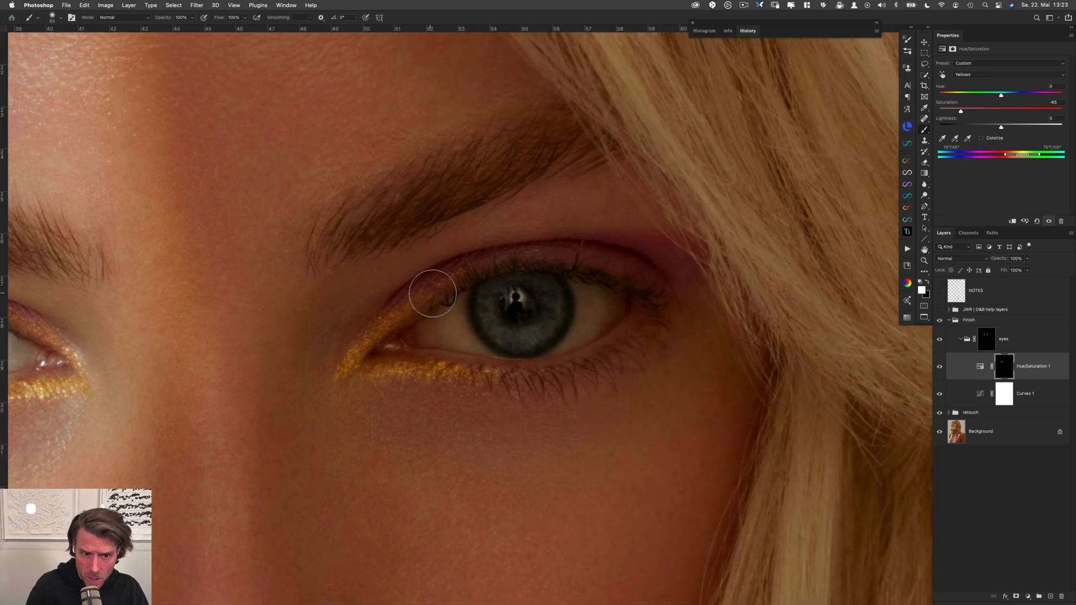
mouse_move(433, 293)
mouse_down()
mouse_move(451, 353)
mouse_move(444, 296)
mouse_move(465, 359)
mouse_move(434, 282)
mouse_move(426, 302)
mouse_up()
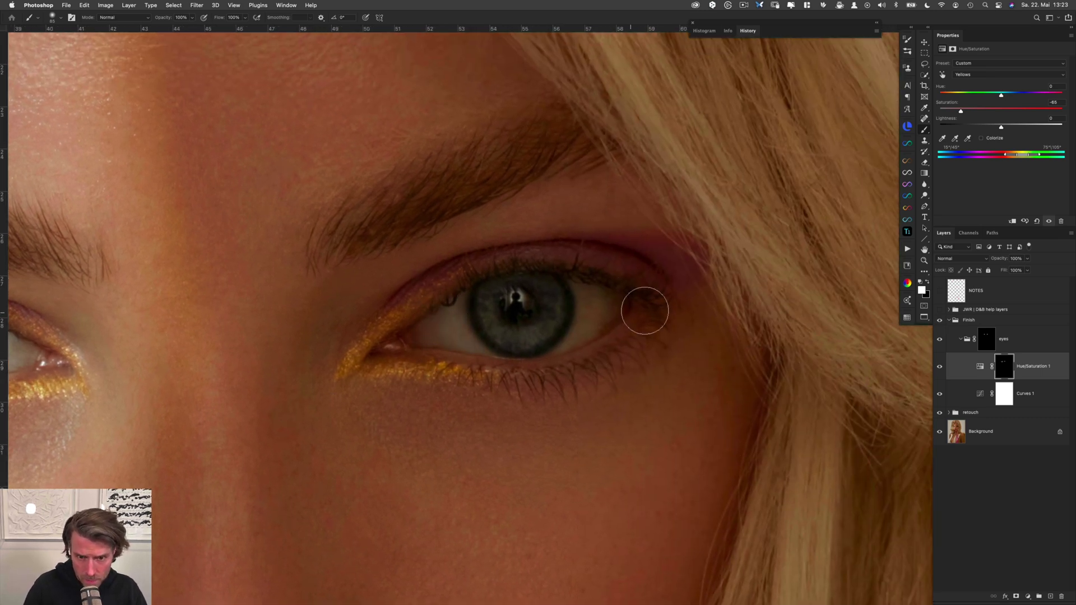
mouse_move(598, 263)
mouse_down()
mouse_move(589, 345)
mouse_move(626, 283)
mouse_move(596, 336)
mouse_move(505, 379)
mouse_move(444, 296)
mouse_up()
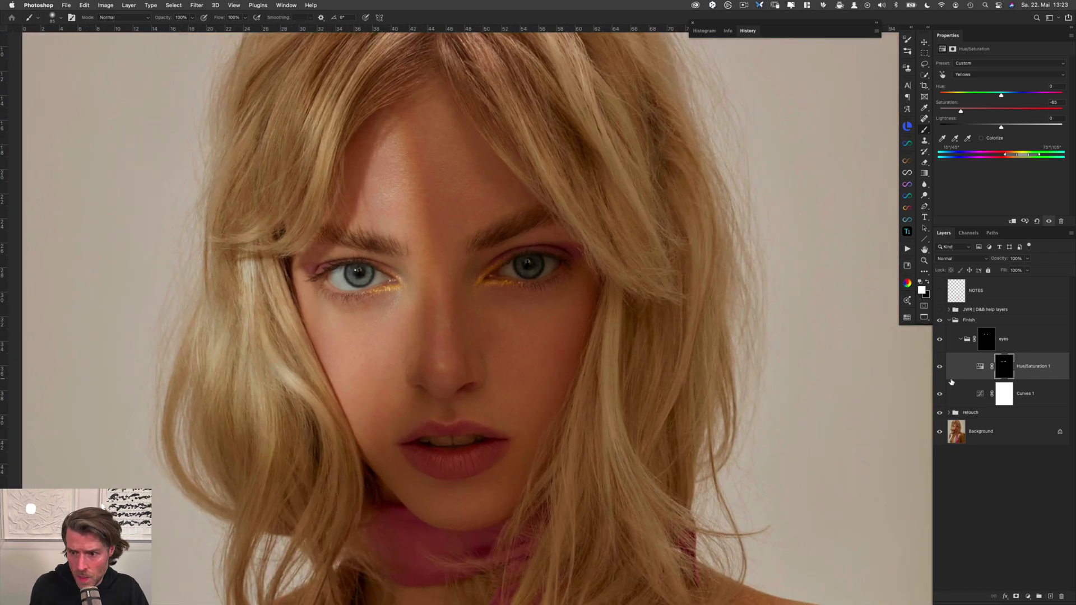
Compare the portrait with the eyes group hidden and shown
click(1038, 397)
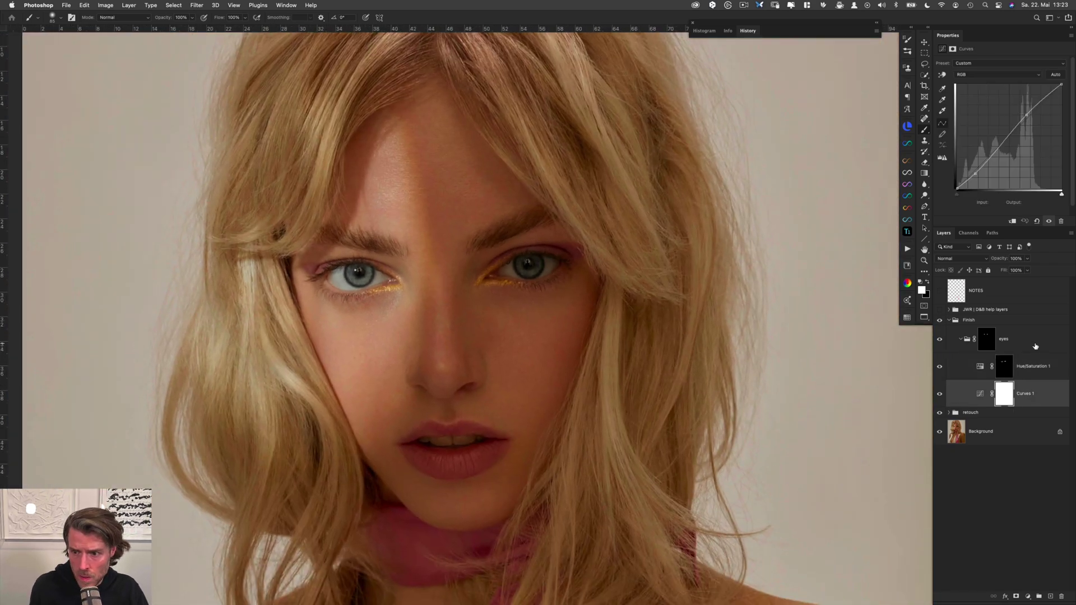
click(1035, 345)
key(super+comma)
key(super+comma)
key(super+comma)
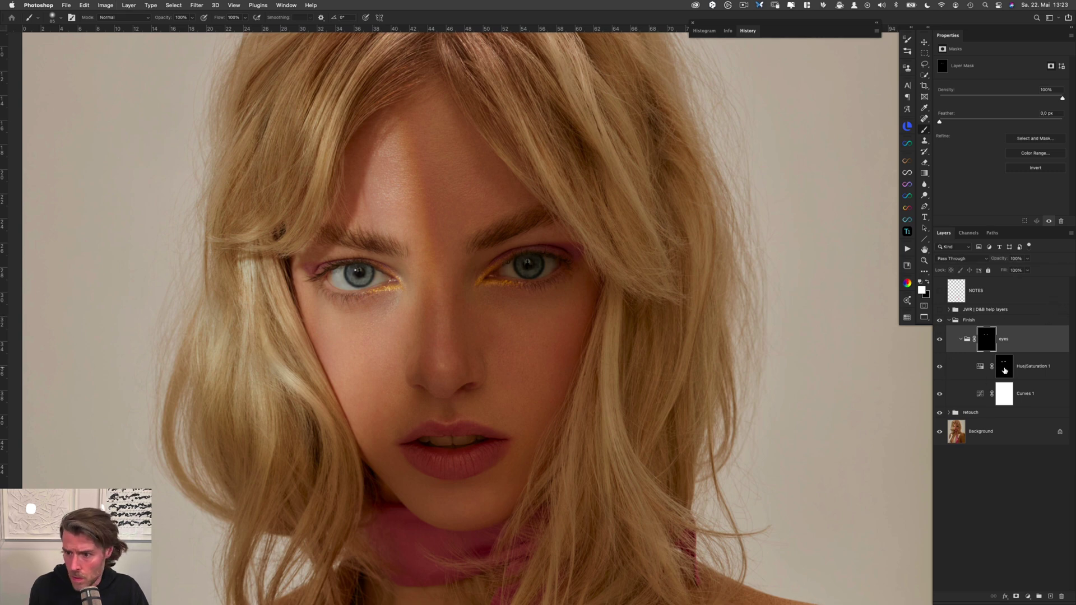
Weaken the Curves contrast on the eye on the image's right side by painting its mask with a larger black brush at 50% opacity
click(1004, 394)
super+click(557, 266)
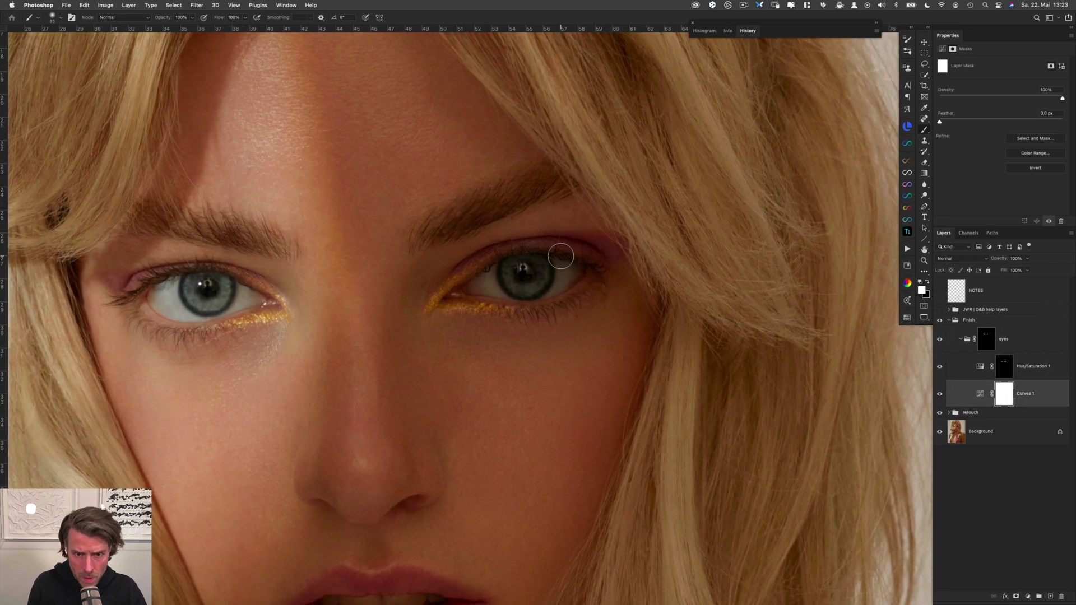
mouse_move(530, 263)
ctrl+alt+mouse_down()
mouse_move(593, 256)
mouse_move(565, 295)
ctrl+alt+mouse_up()
key(x)
key(5)
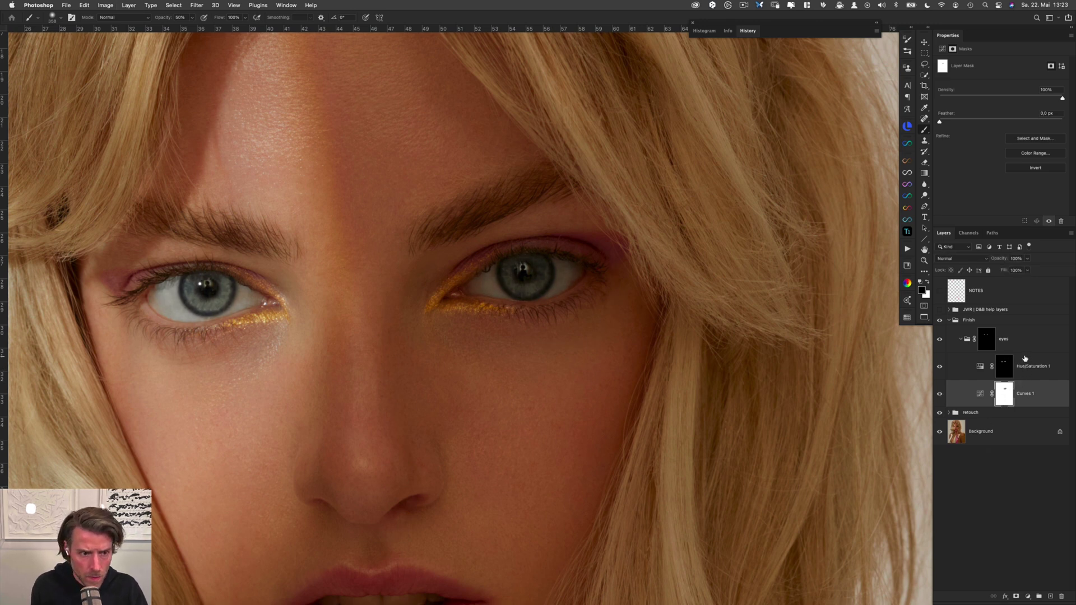
click(1039, 372)
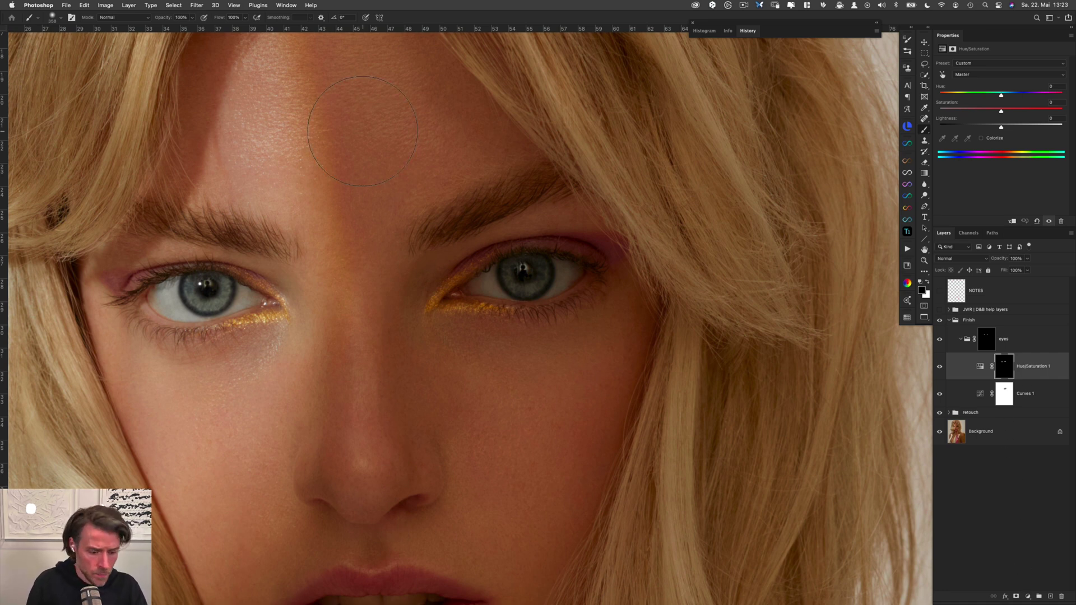
key(q)
drag(193, 280, 134, 283)
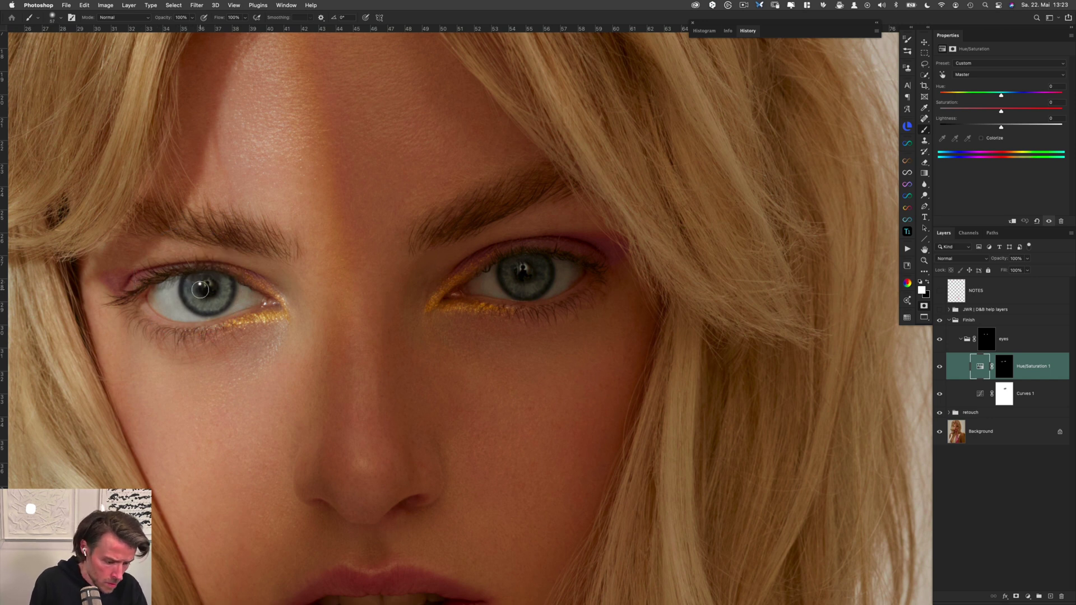
key(q)
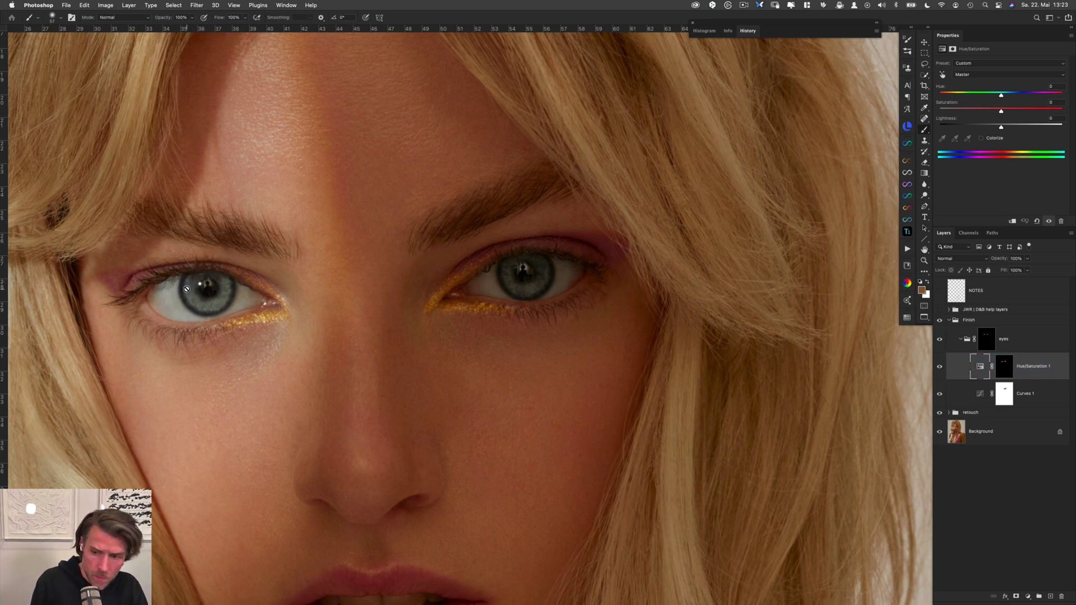
Paint a Quick Mask over the irises of both eyes, leaving out the pupils, and convert it to a selection above the Hue/Saturation layer
click(1004, 367)
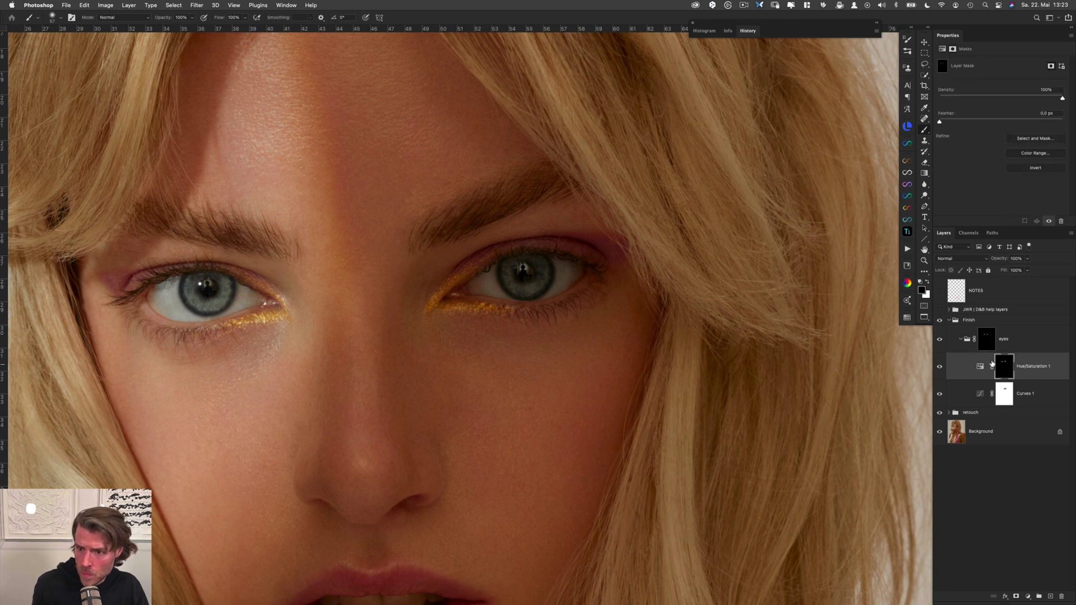
click(925, 307)
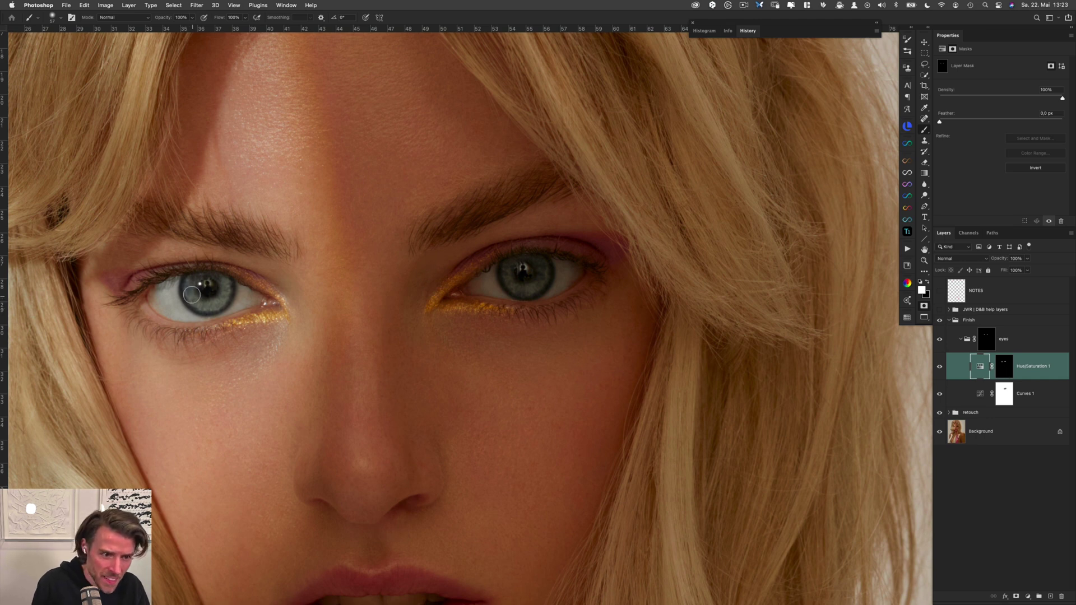
key(x)
mouse_move(189, 296)
mouse_down()
mouse_move(194, 289)
mouse_move(202, 303)
mouse_move(220, 283)
mouse_move(206, 303)
mouse_move(202, 278)
mouse_move(208, 287)
mouse_up()
key(x)
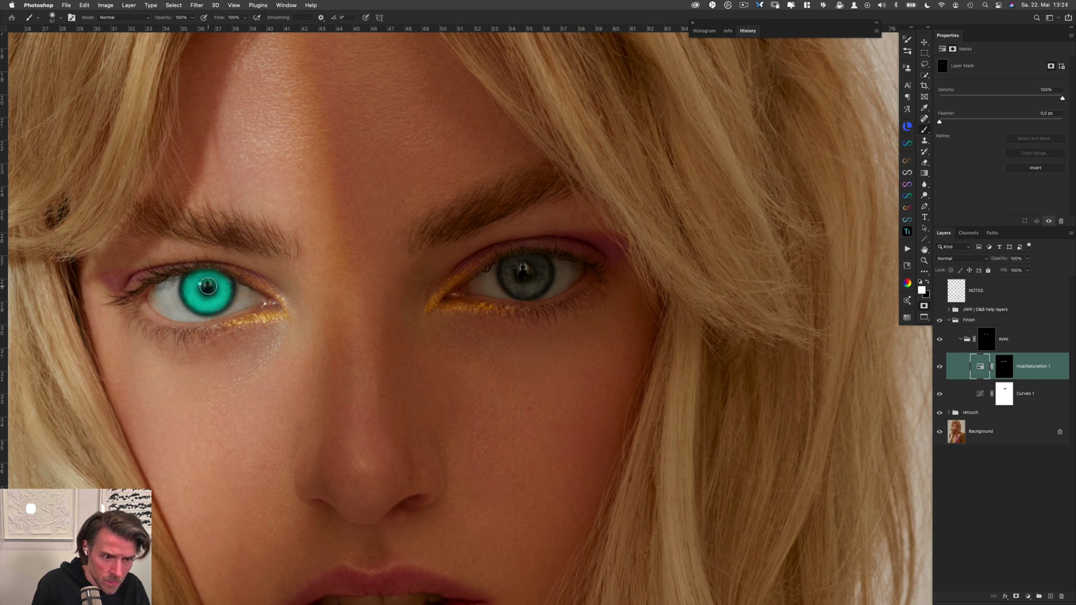
key(x)
mouse_move(510, 268)
mouse_down()
mouse_move(538, 280)
mouse_move(539, 266)
mouse_move(521, 287)
mouse_move(512, 266)
mouse_move(536, 260)
mouse_move(518, 260)
mouse_move(528, 270)
mouse_move(512, 253)
mouse_move(528, 241)
mouse_up()
key(x)
key(q)
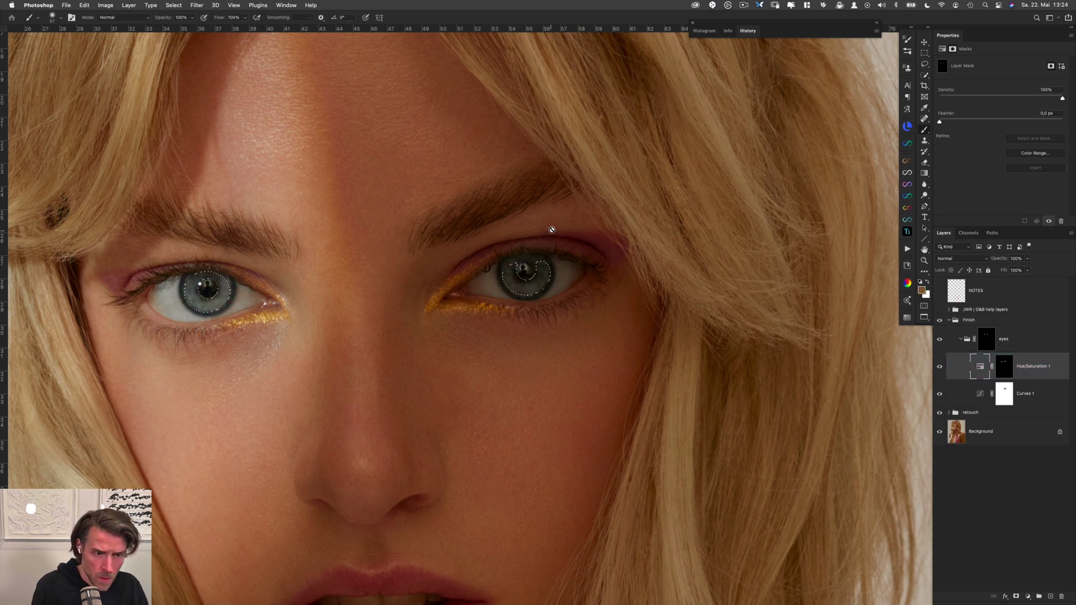
Add a Levels adjustment from the selection, set its blend mode to Screen, and invert its mask so only the irises brighten
click(1028, 596)
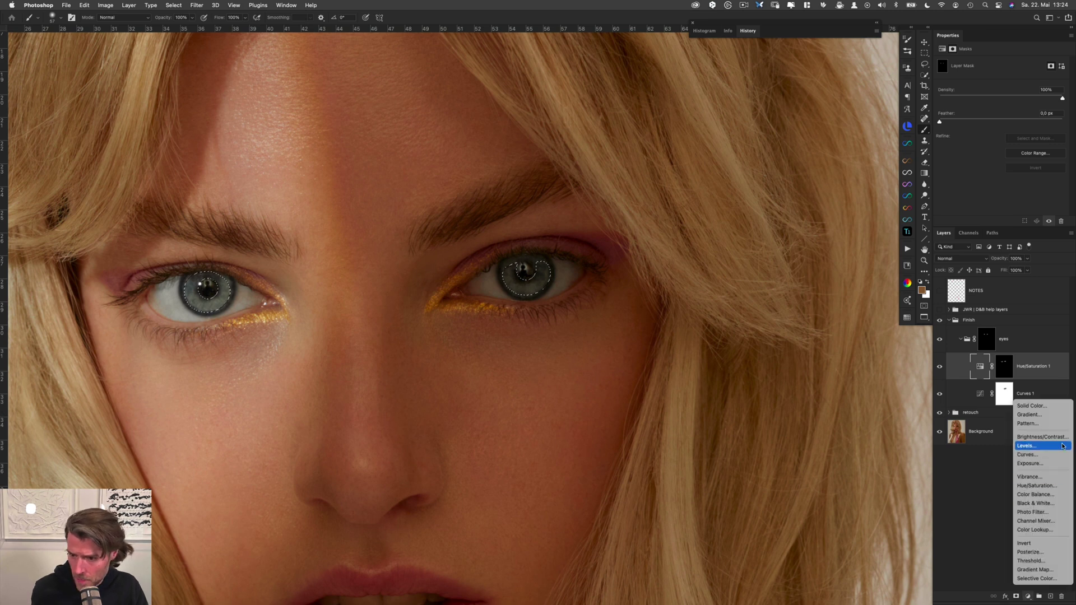
click(1062, 446)
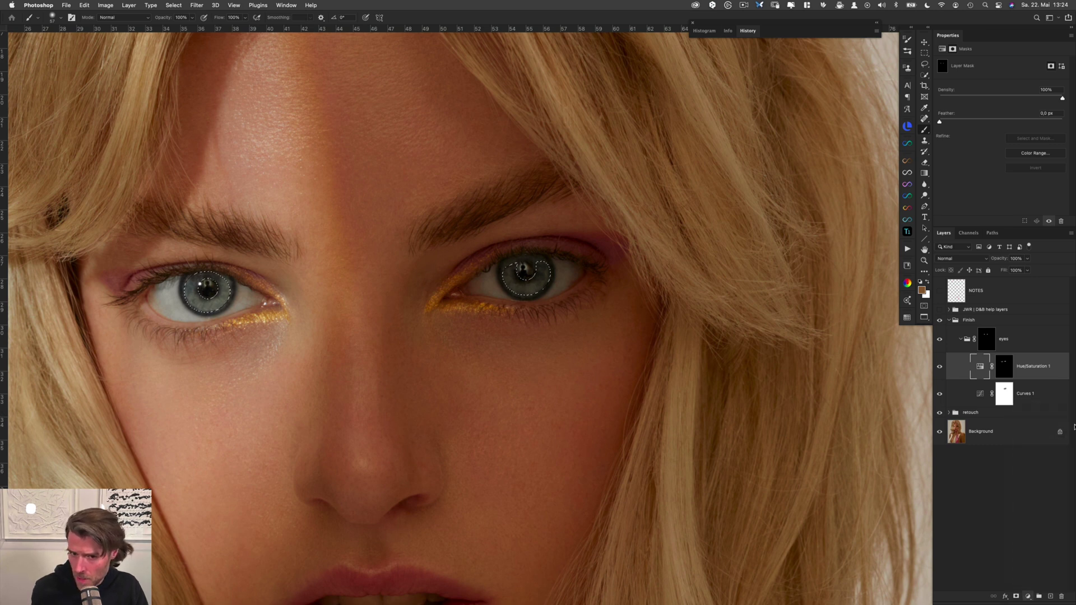
click(963, 257)
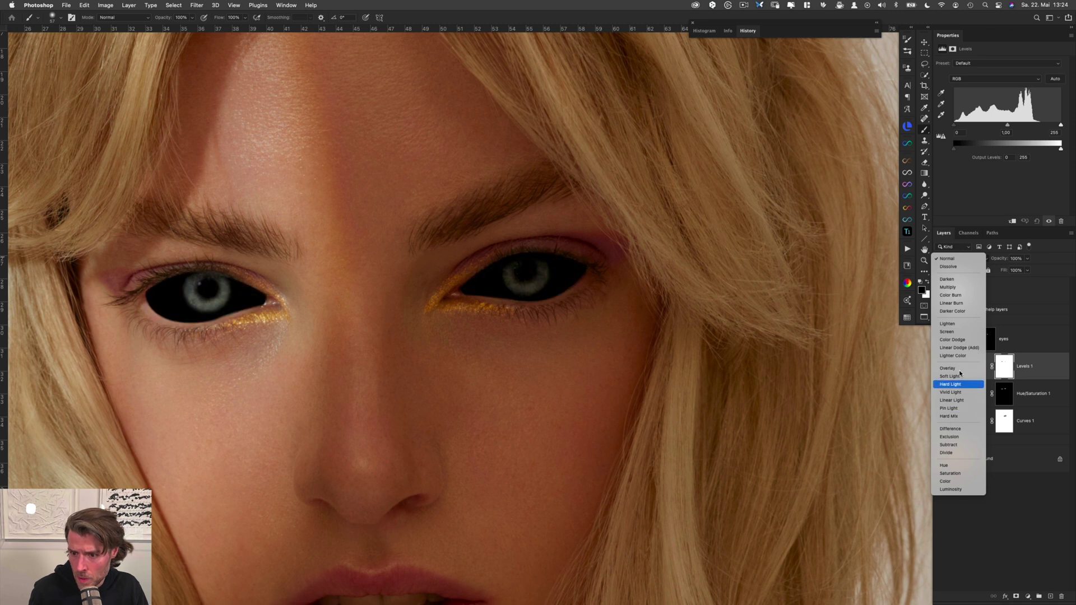
click(964, 332)
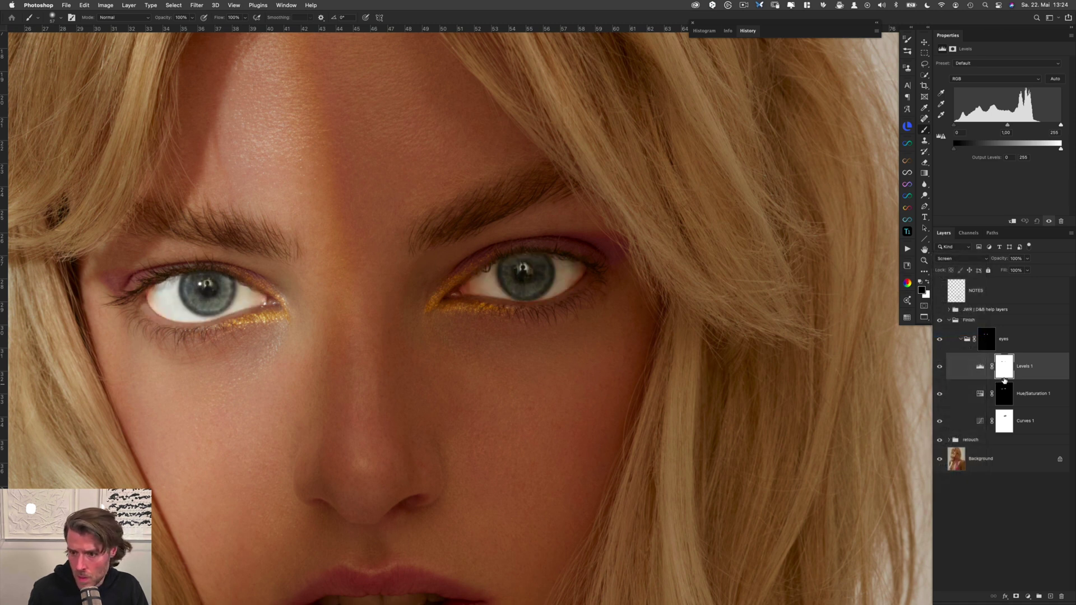
click(1004, 372)
key(super+i)
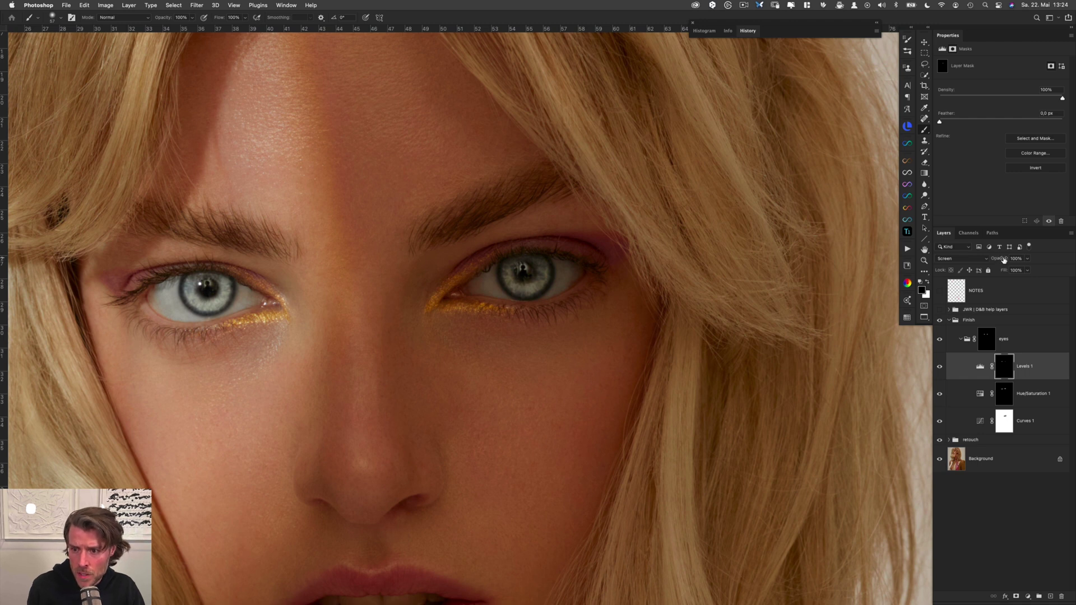
Lower the Levels layer's opacity to about 9% and check the eyes group in the full portrait and up close
drag(1004, 259, 998, 262)
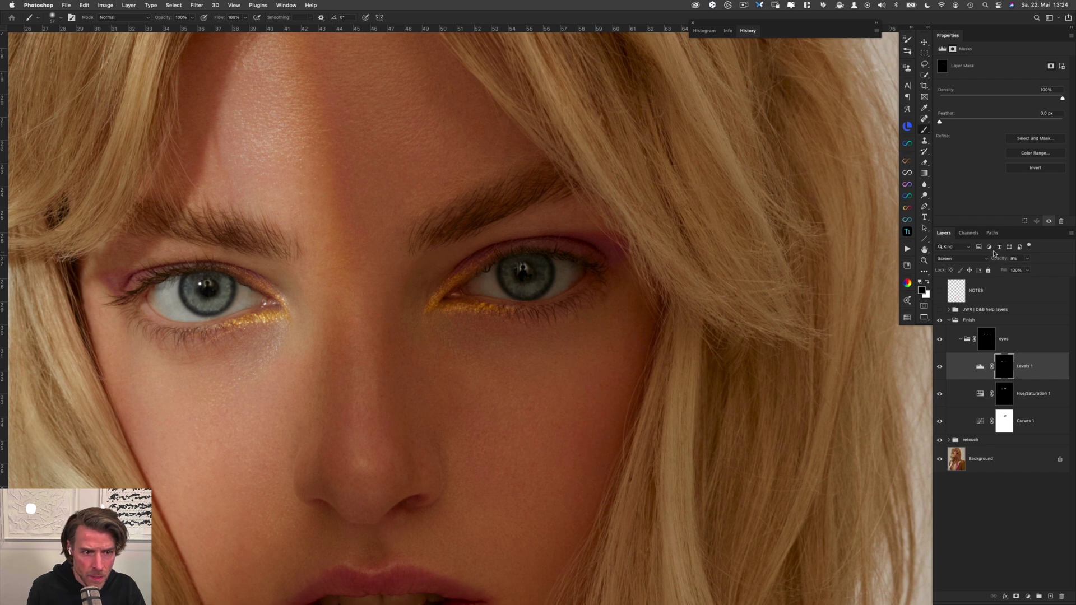
key(super+0)
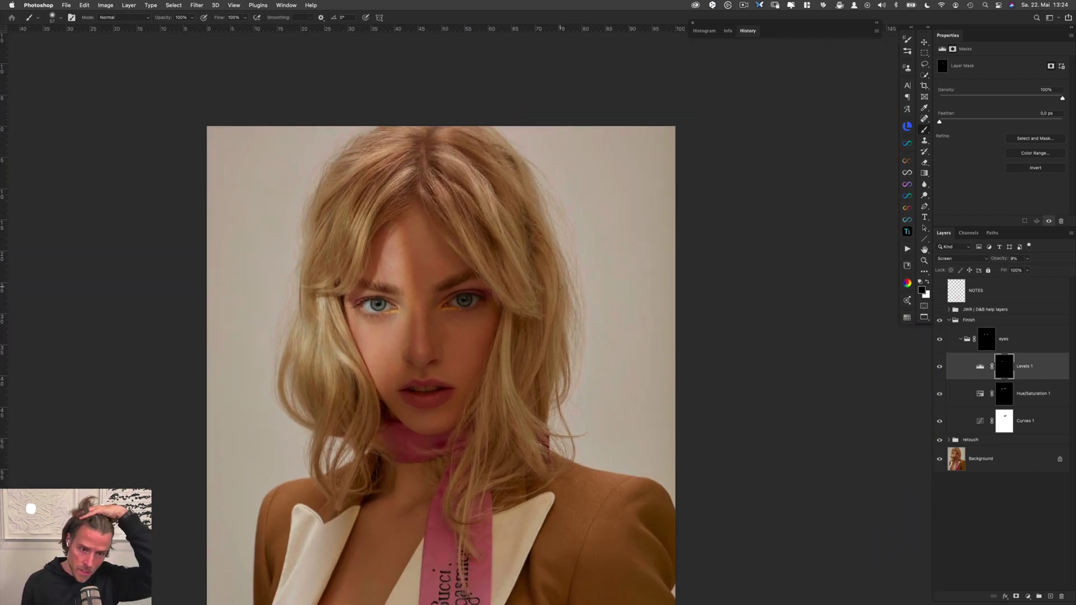
click(1020, 339)
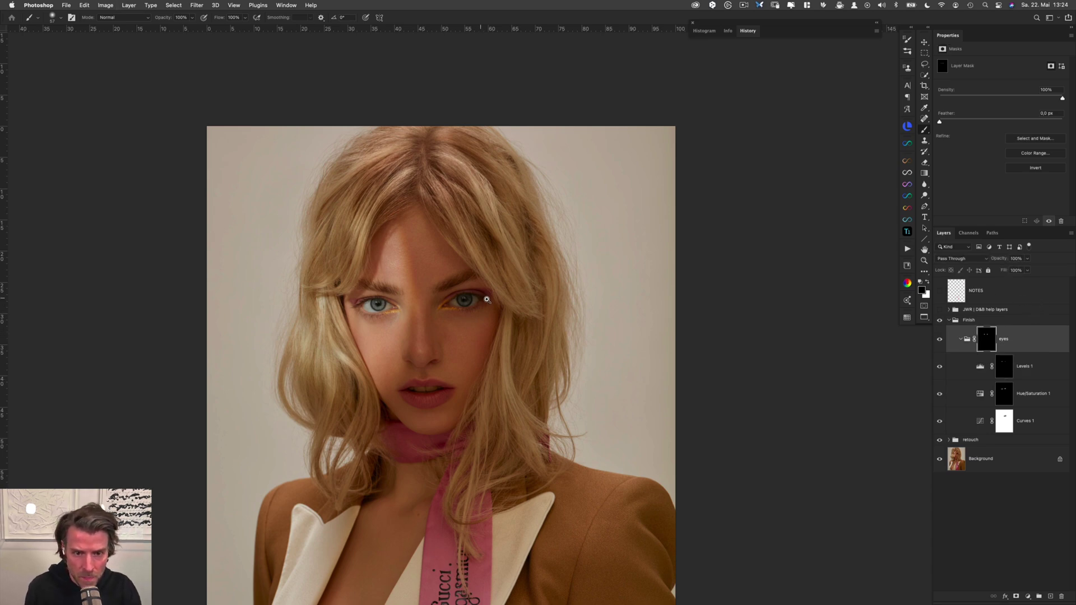
drag(481, 300, 547, 303)
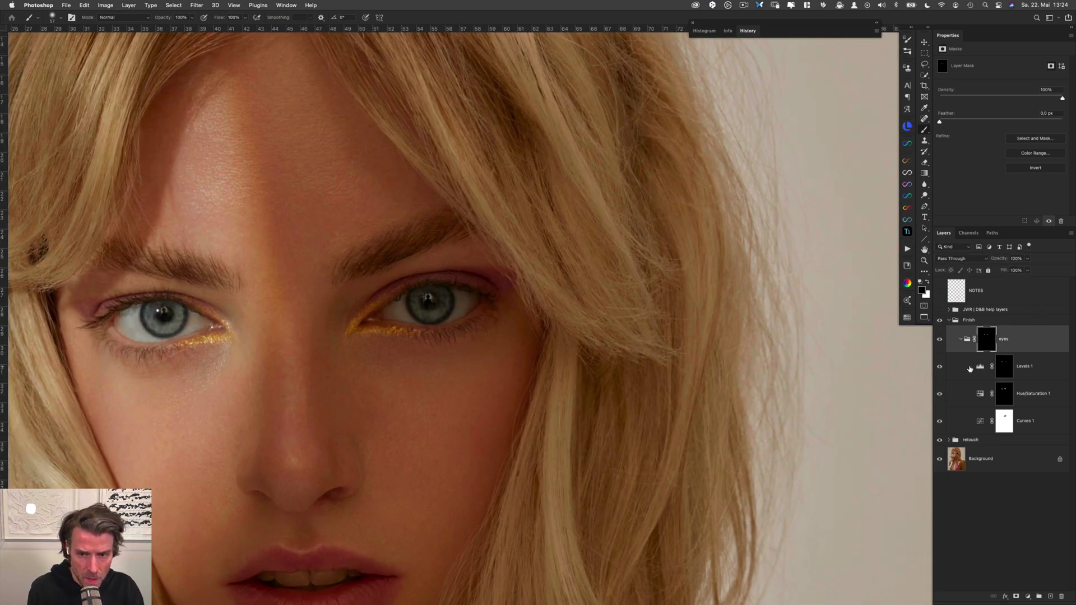
Lower the Hue/Saturation layer's opacity to 60% and compare the eyes with the layer hidden and shown
click(1034, 396)
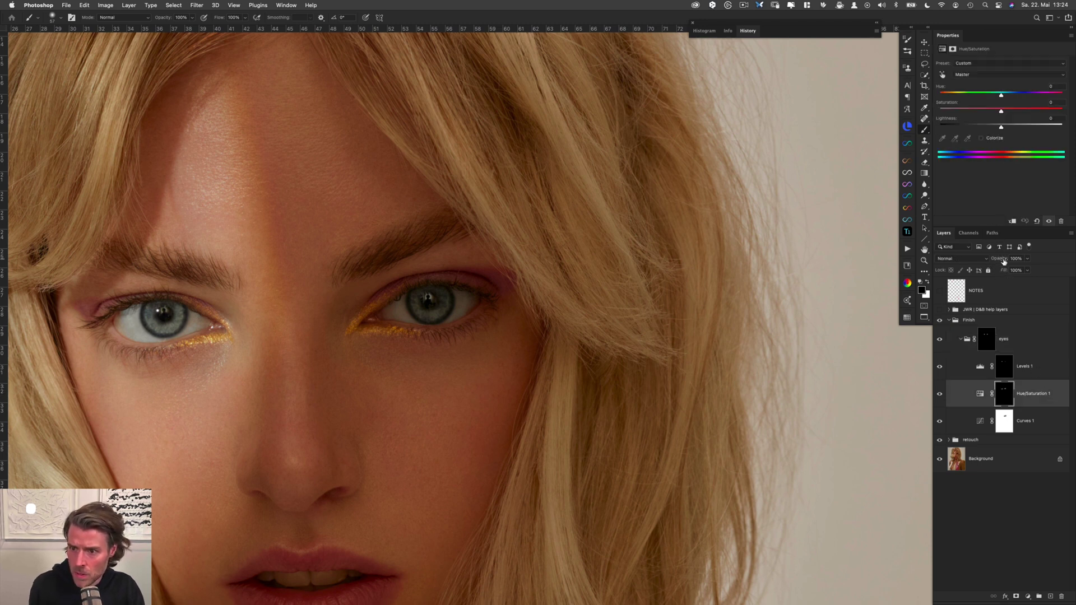
drag(998, 262, 996, 261)
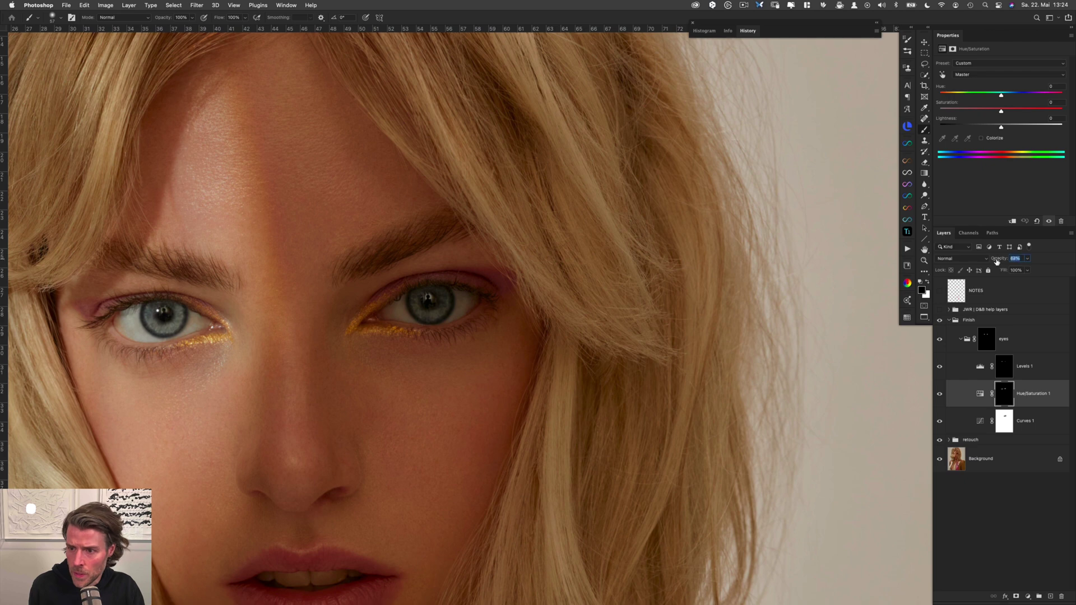
key(super+comma)
key(super+comma)
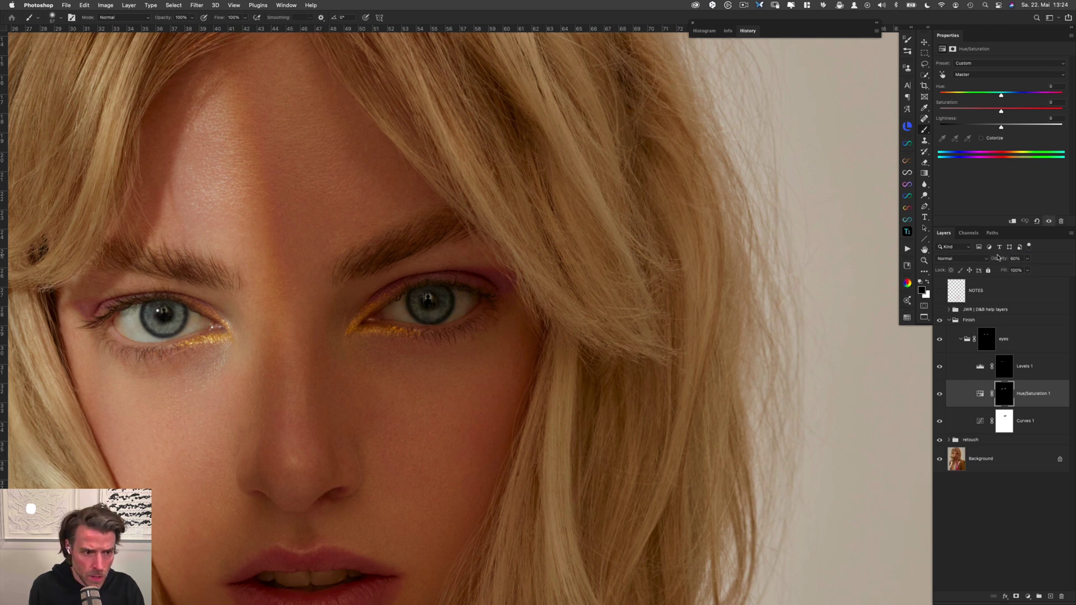
drag(517, 364, 489, 357)
drag(415, 397, 332, 341)
drag(413, 357, 372, 355)
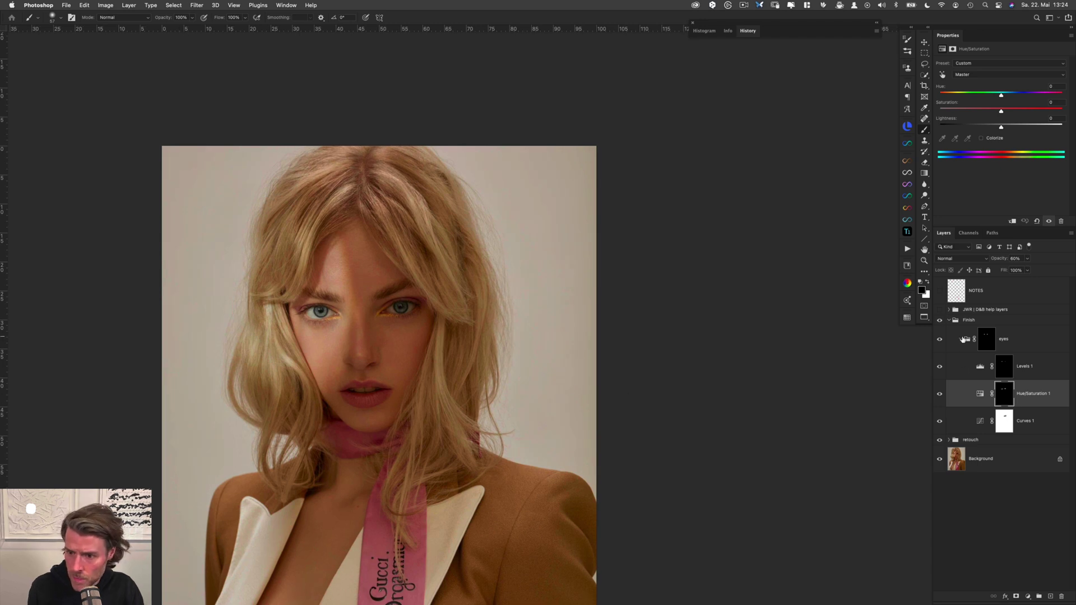
Collapse the eyes group and run the D&B (b) action to add a dodge and burn group above it
click(962, 339)
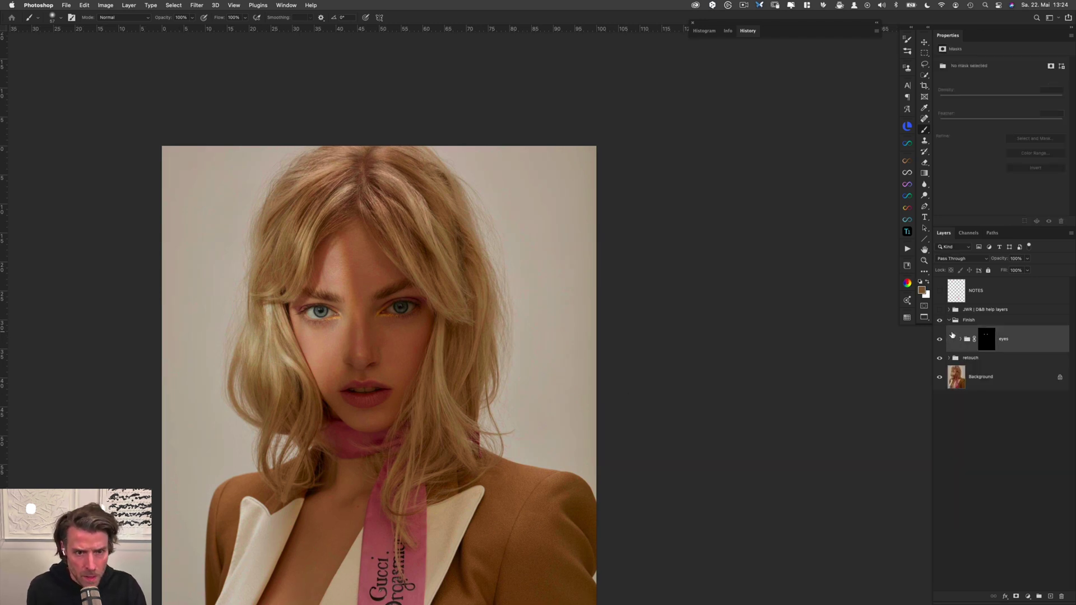
drag(461, 308, 469, 223)
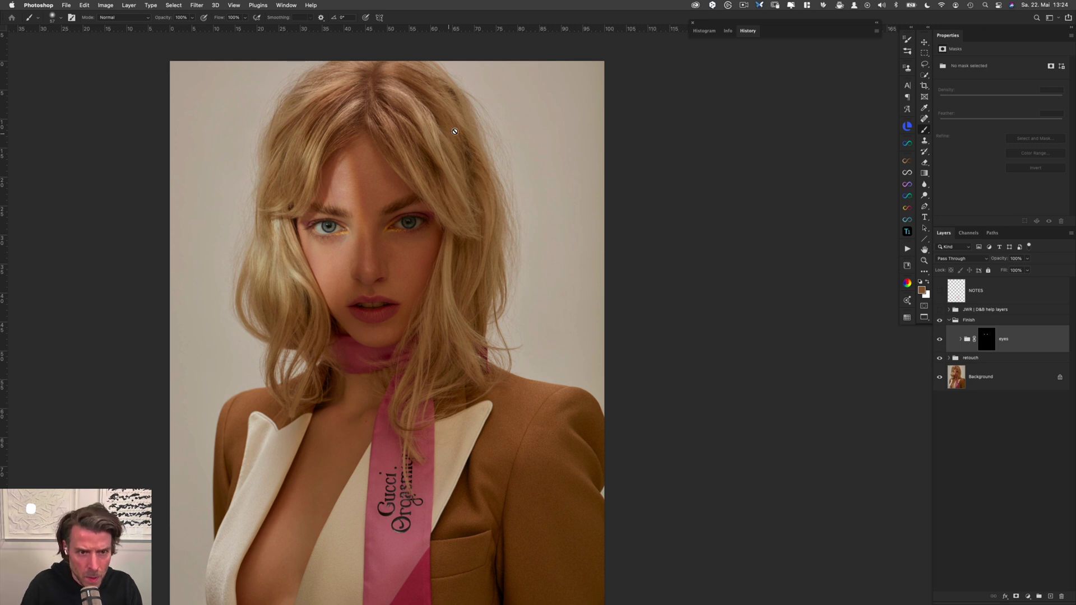
click(908, 250)
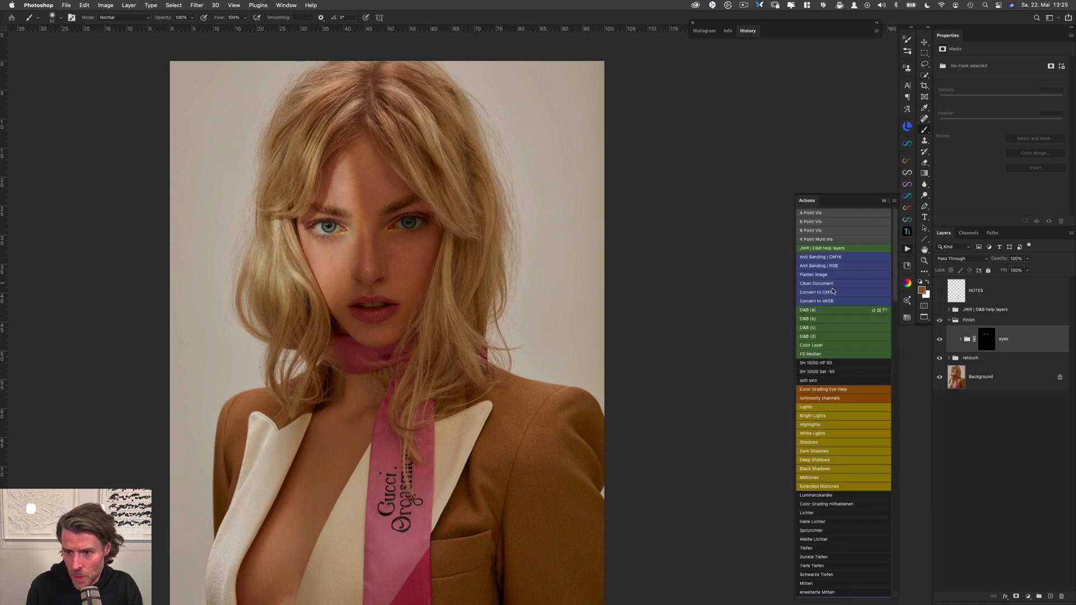
click(822, 319)
click(884, 201)
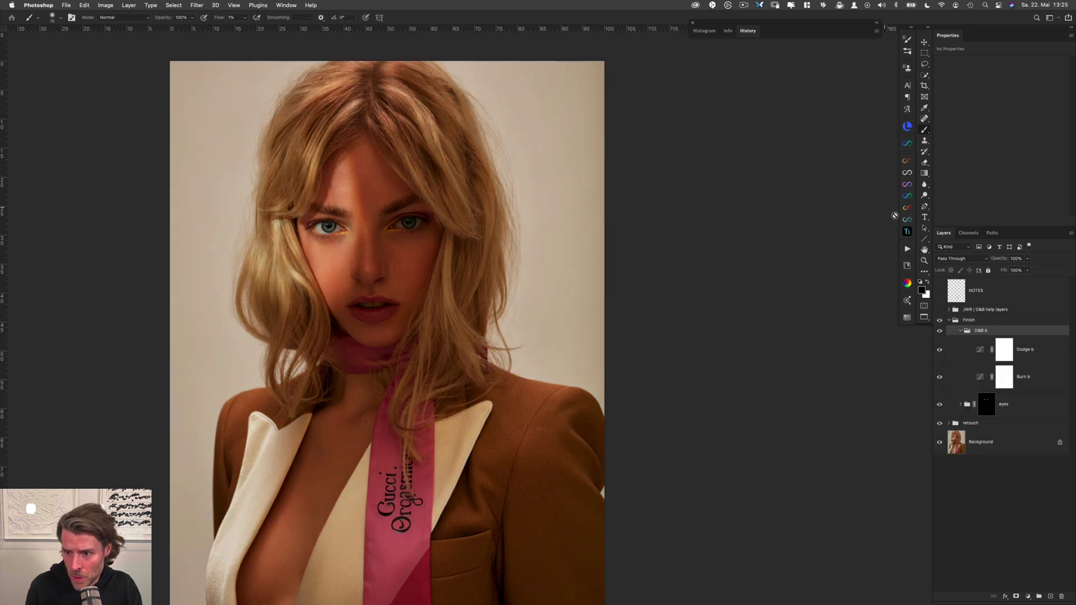
Invert the masks of the Dodge b and Burn b curves to black so neither affects the portrait
click(999, 342)
key(super+i)
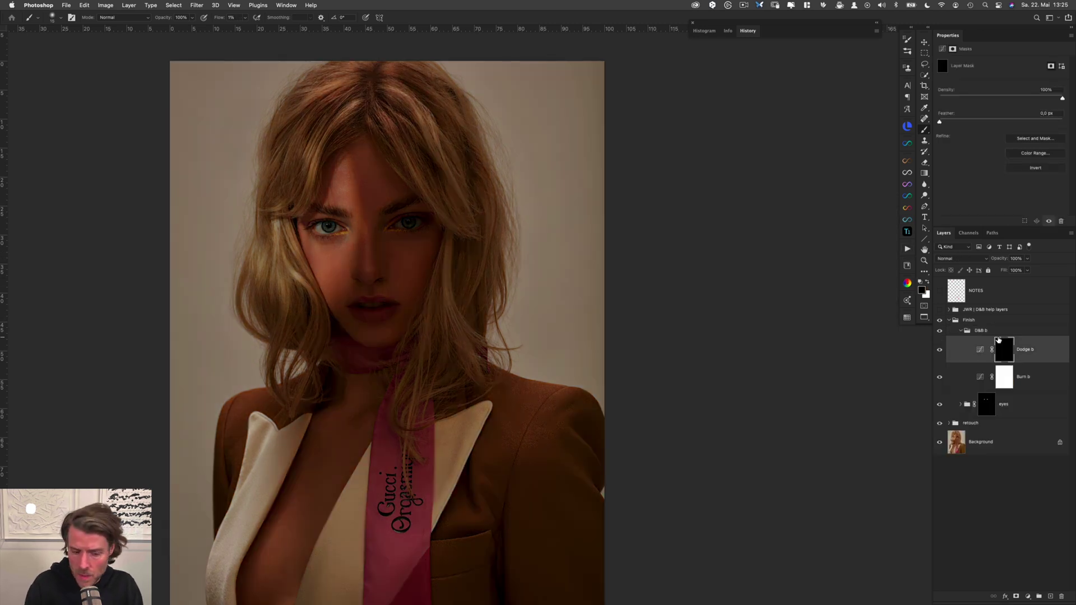
key(alt+bracketleft)
key(super+i)
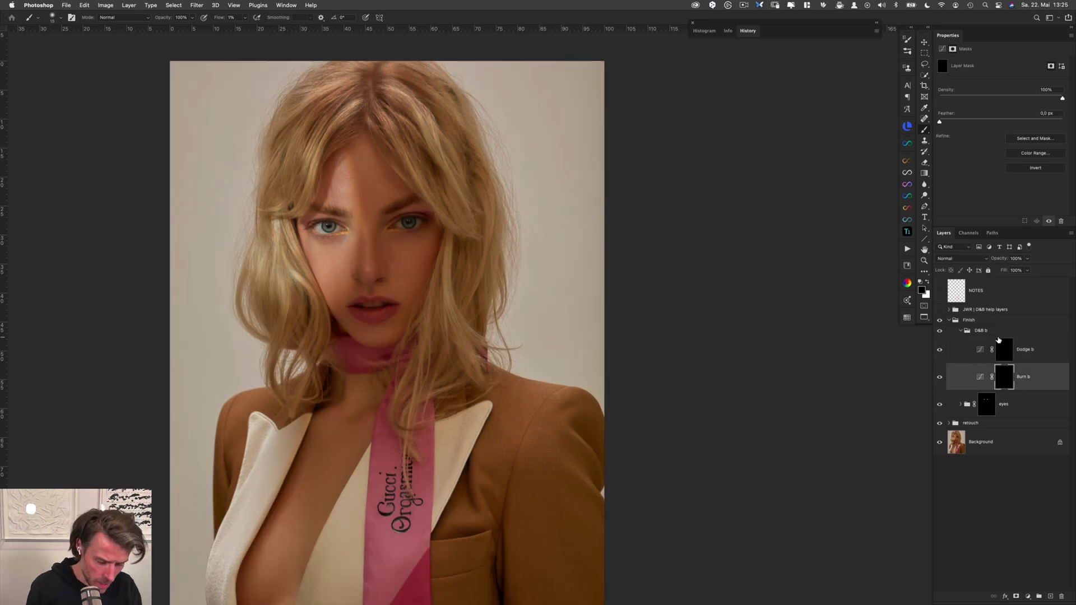
Weaken the Burn b curve and lower the Dodge b curve's midpoint to input 128, output 155
click(981, 375)
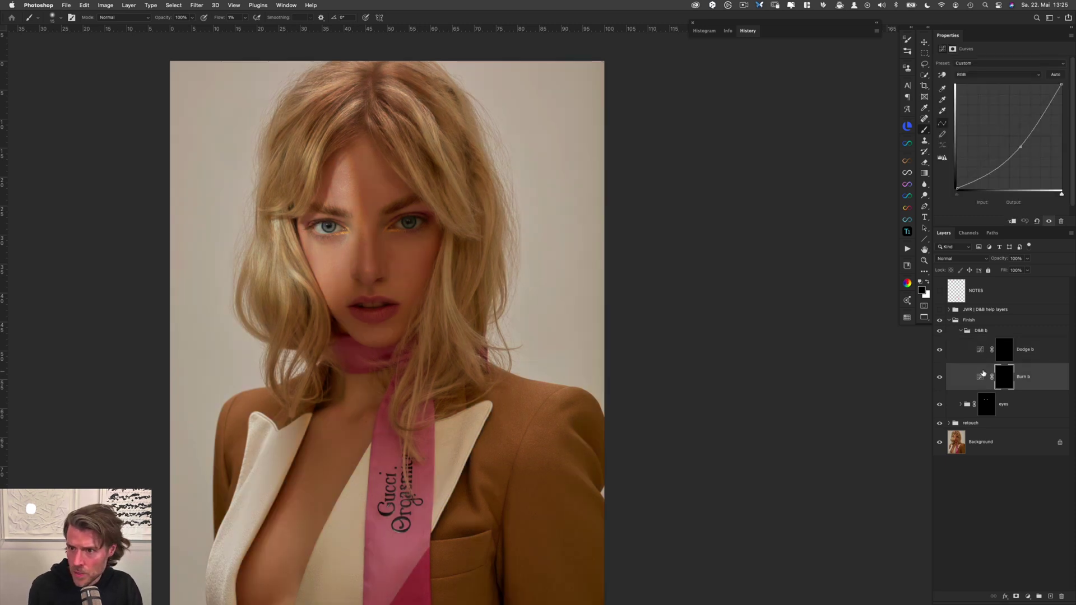
drag(1019, 147, 1010, 147)
click(980, 352)
drag(1019, 103, 1011, 127)
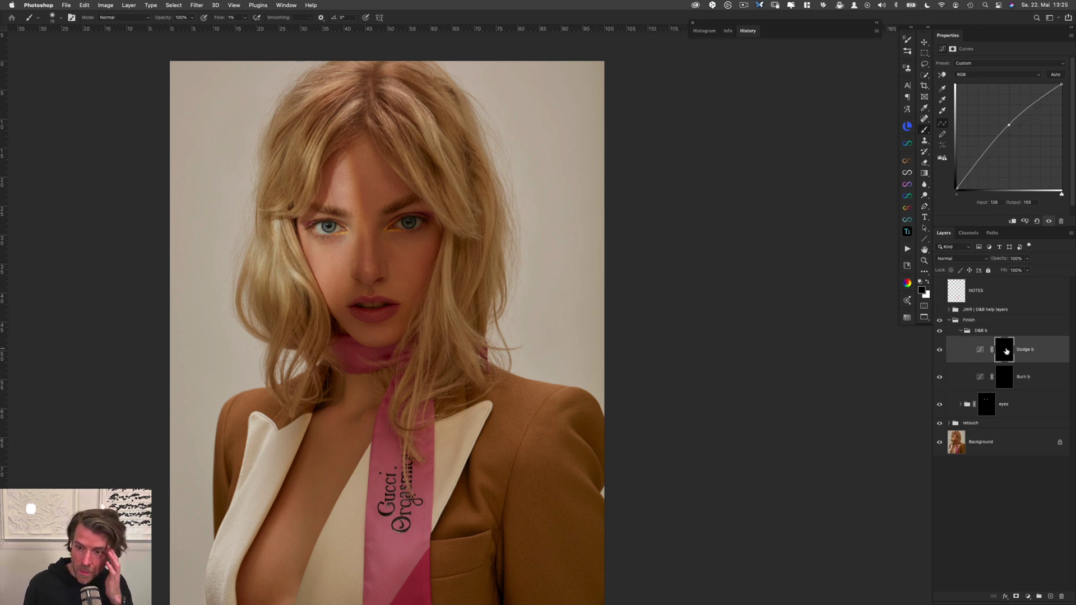
Paint white at 10% brush opacity and 100% flow on the Dodge b mask along the hair's highlights
click(1005, 350)
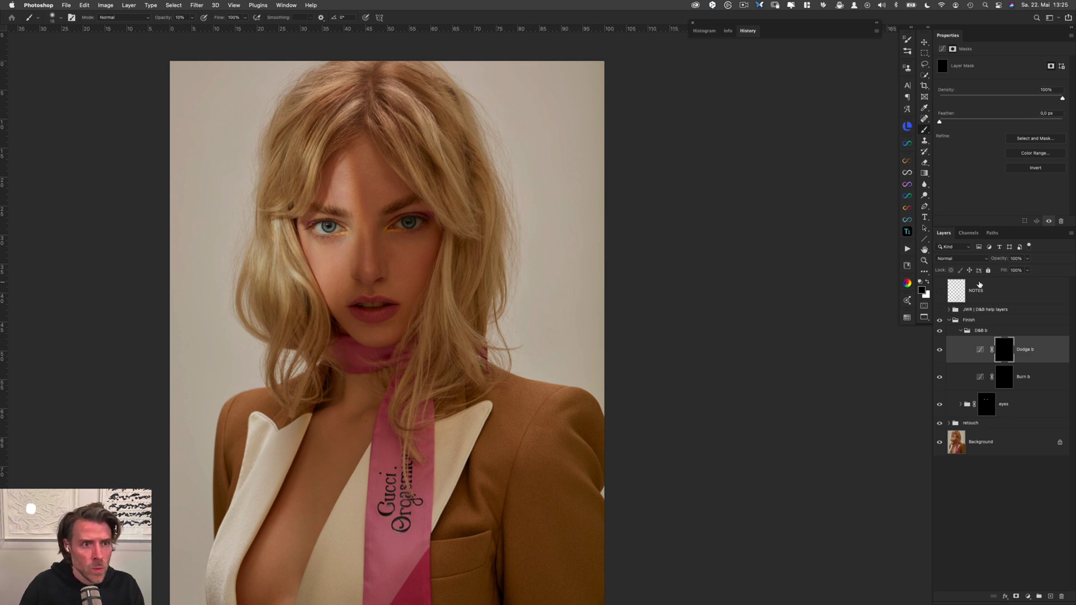
drag(350, 105, 348, 83)
key(x)
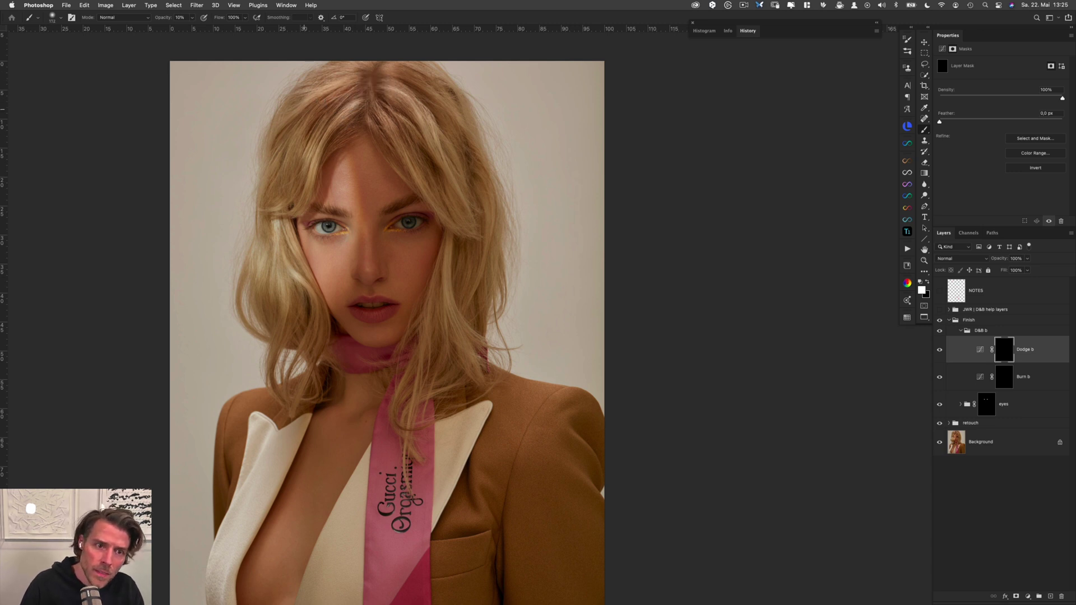
key(alt+bracketleft)
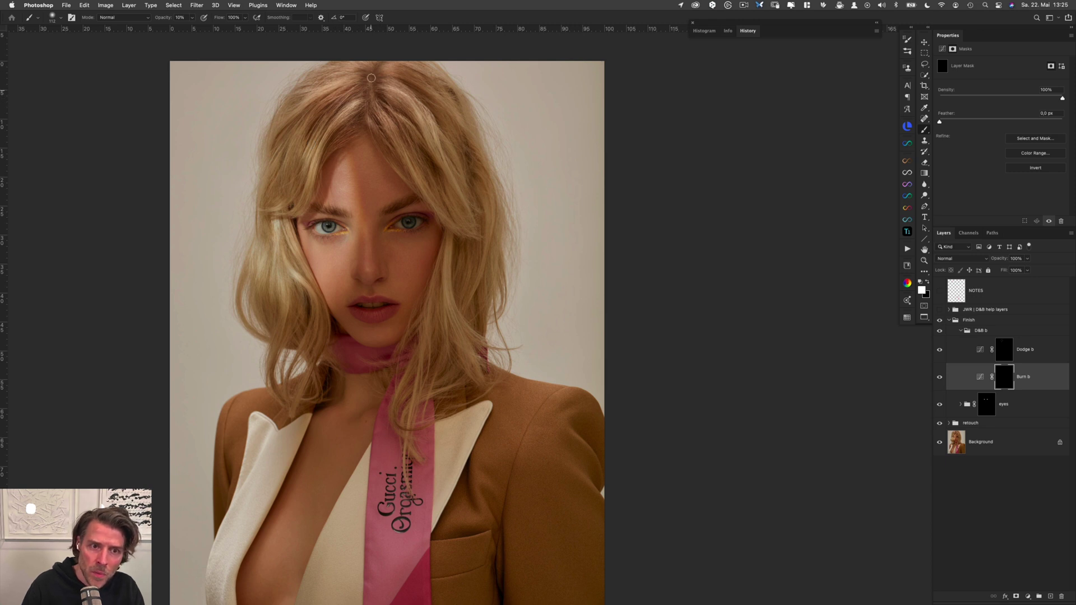
key(alt+bracketright)
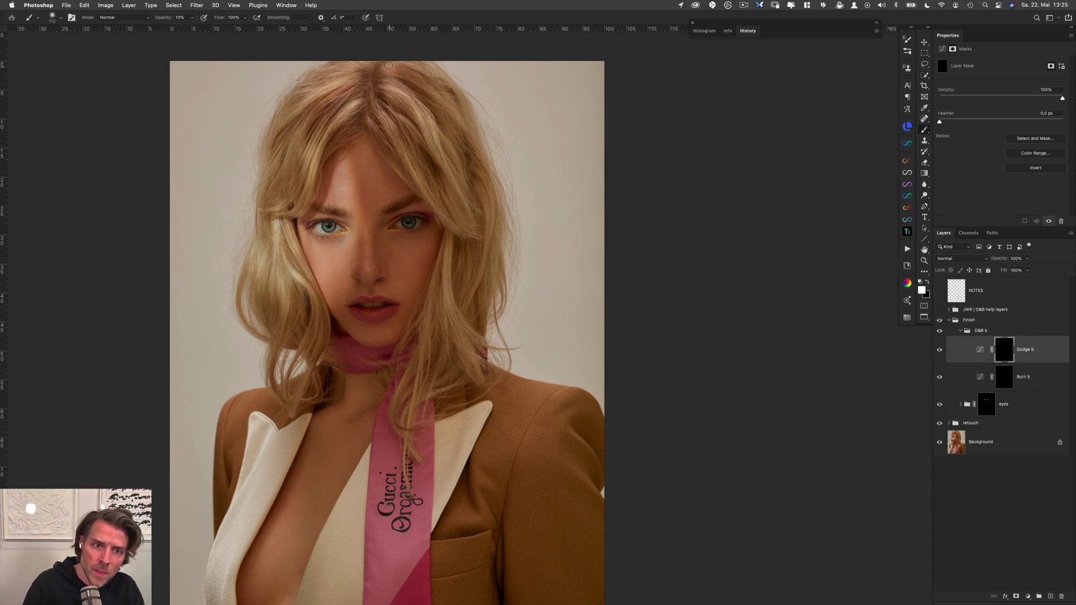
drag(390, 67, 399, 101)
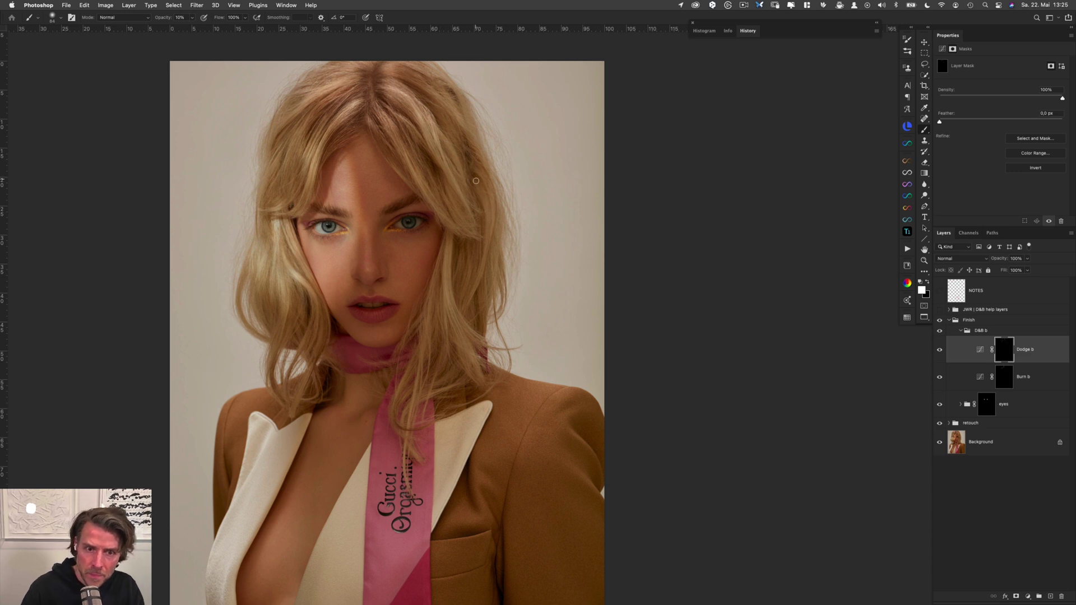
drag(446, 239, 456, 238)
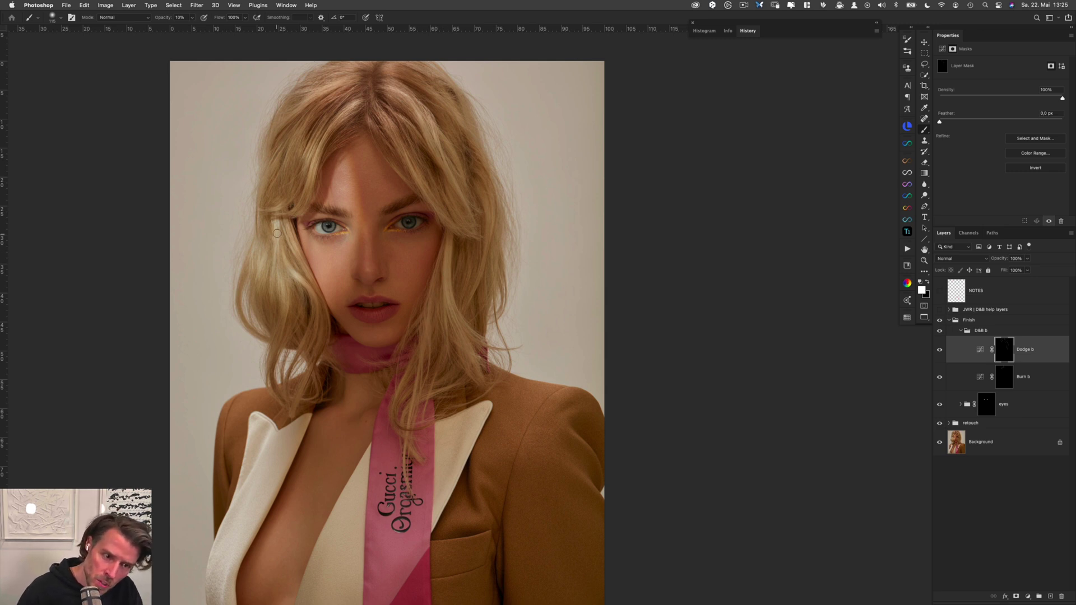
Continue shaping the hair by painting shadows on the Burn b mask and bright strands on the Dodge b mask
key(alt+bracketleft)
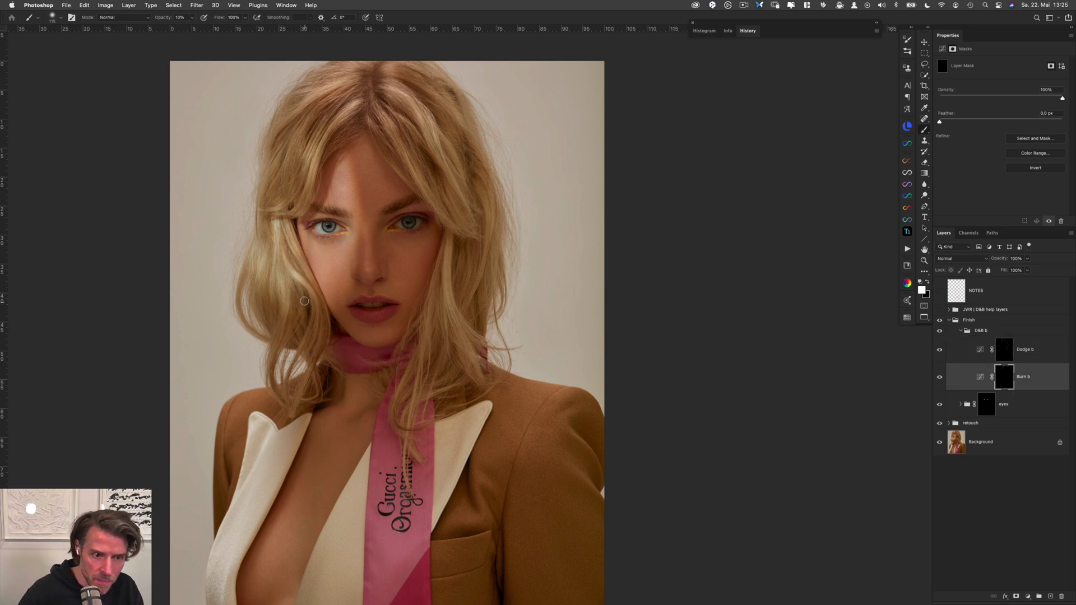
key(alt+bracketright)
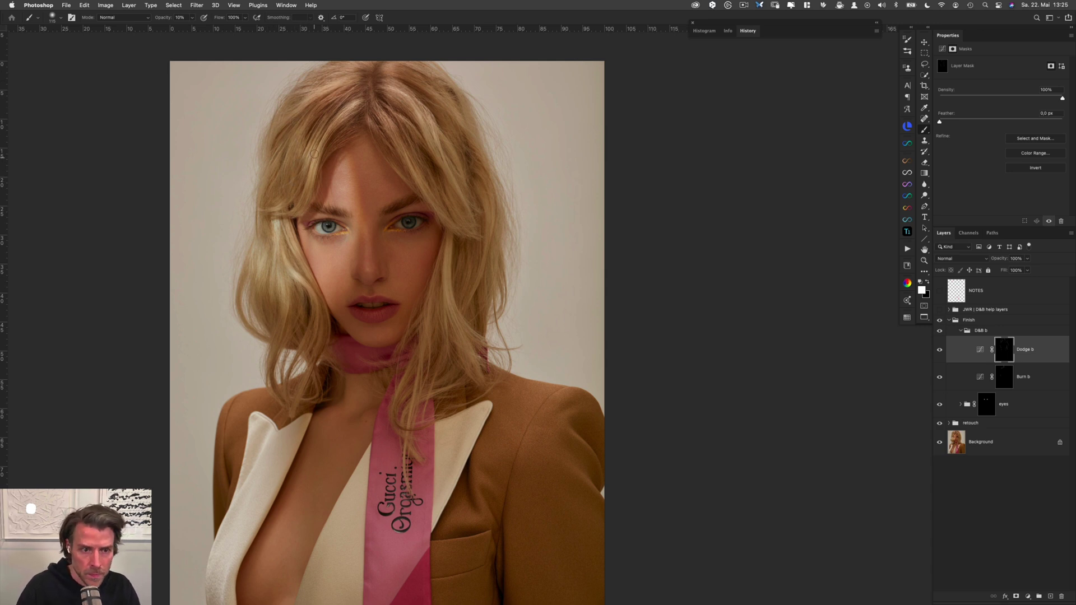
drag(306, 316, 312, 316)
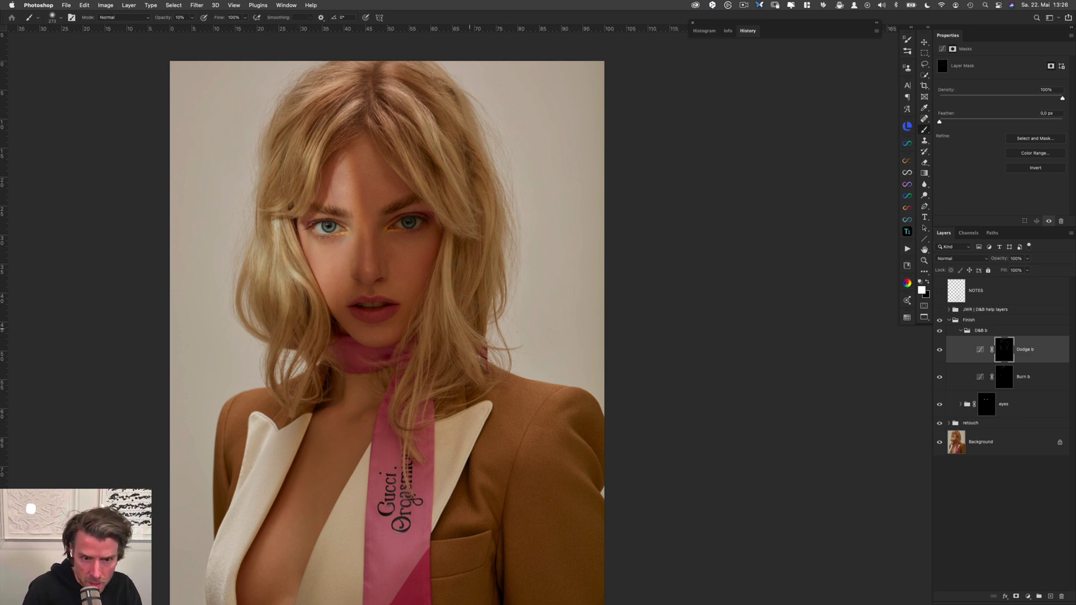
key(alt+bracketleft)
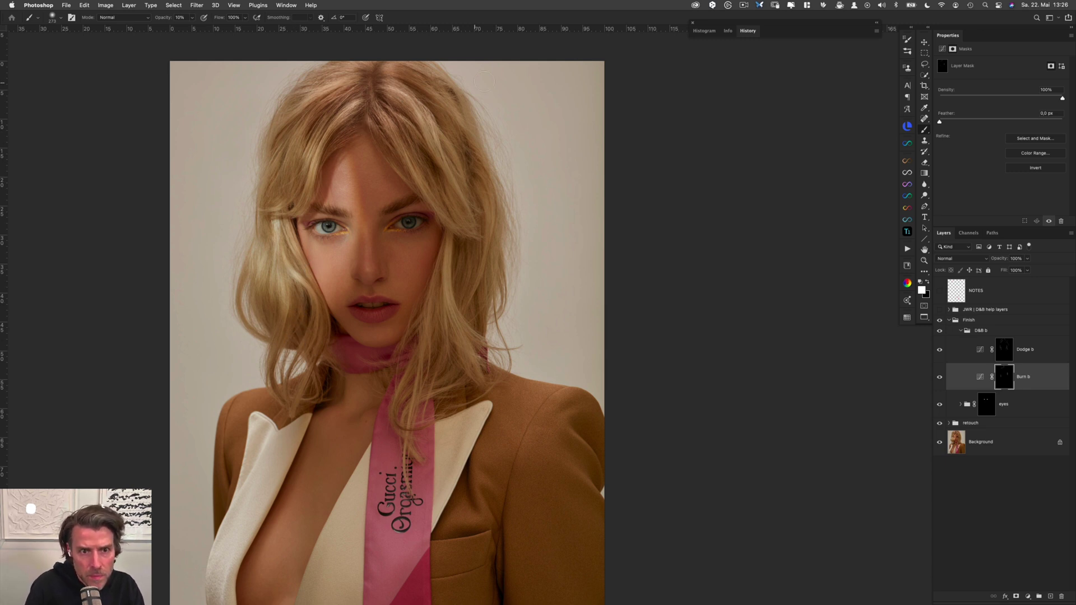
Examine the painted strokes by displaying the Dodge b and Burn b masks on their own
shift+click(1040, 353)
key(x)
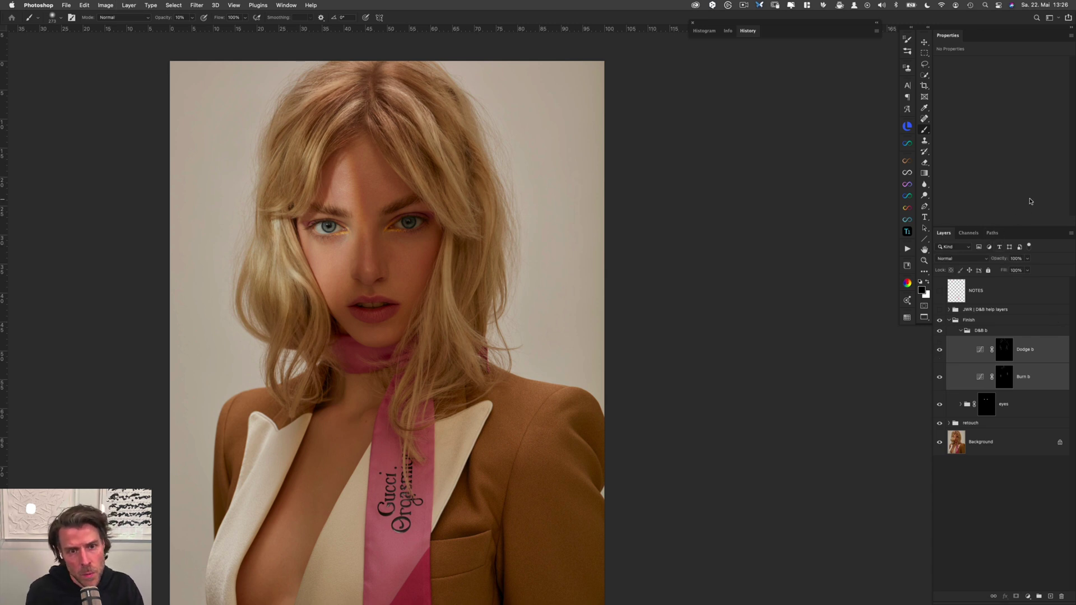
click(1004, 351)
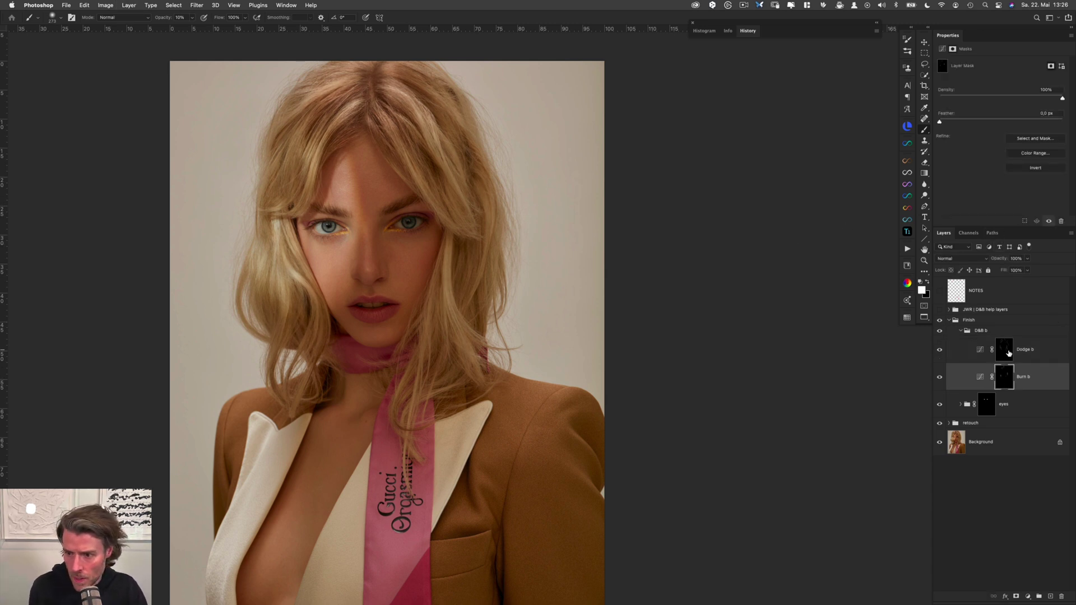
alt+click(1006, 349)
alt+click(1007, 349)
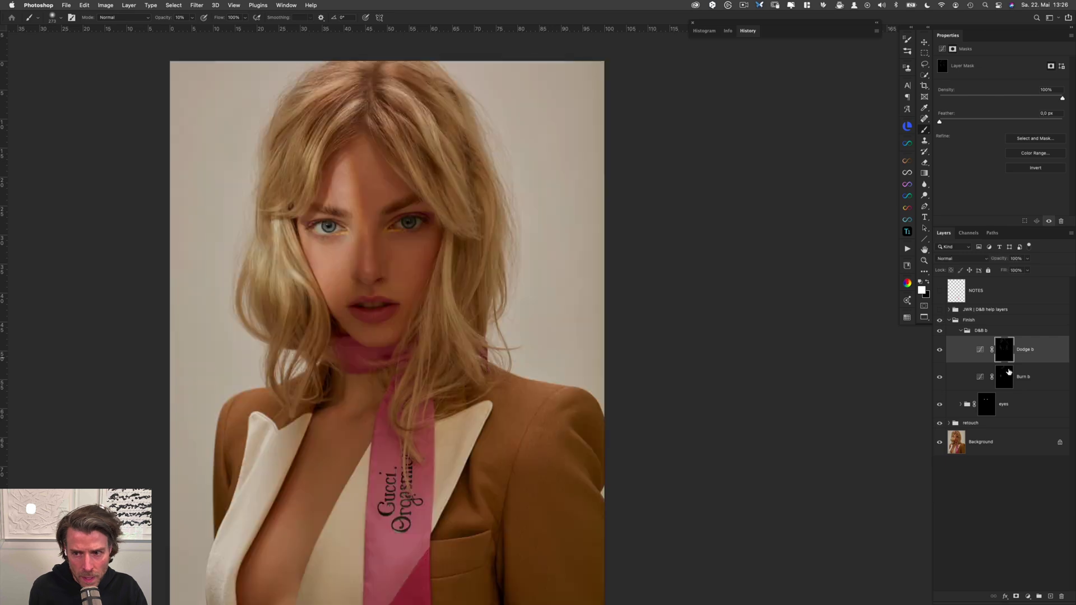
alt+click(1007, 380)
alt+click(1006, 381)
click(1006, 352)
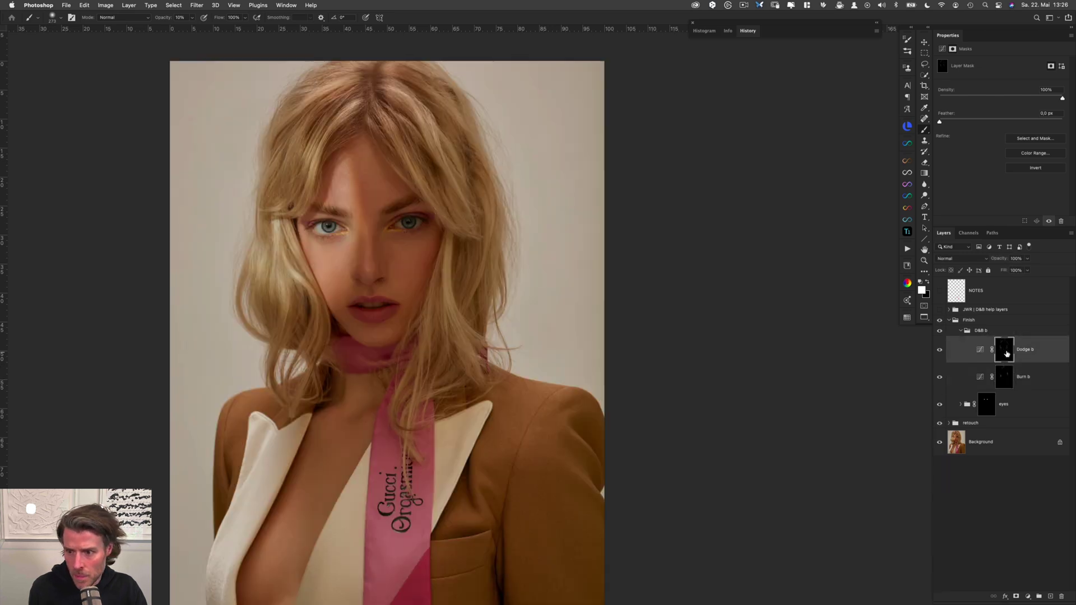
alt+click(1005, 351)
alt+click(1006, 352)
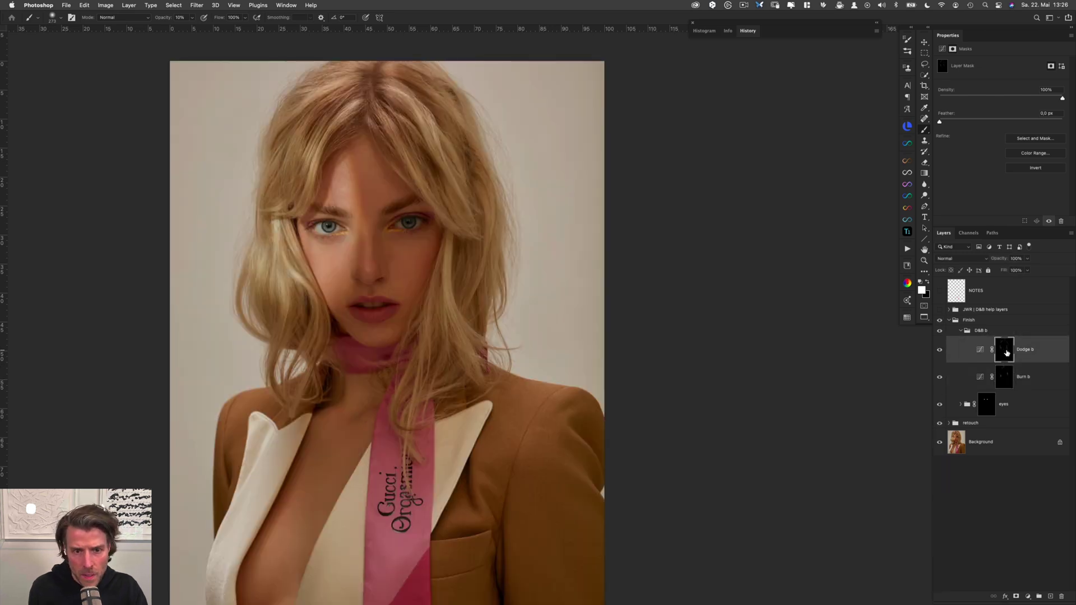
alt+click(1006, 355)
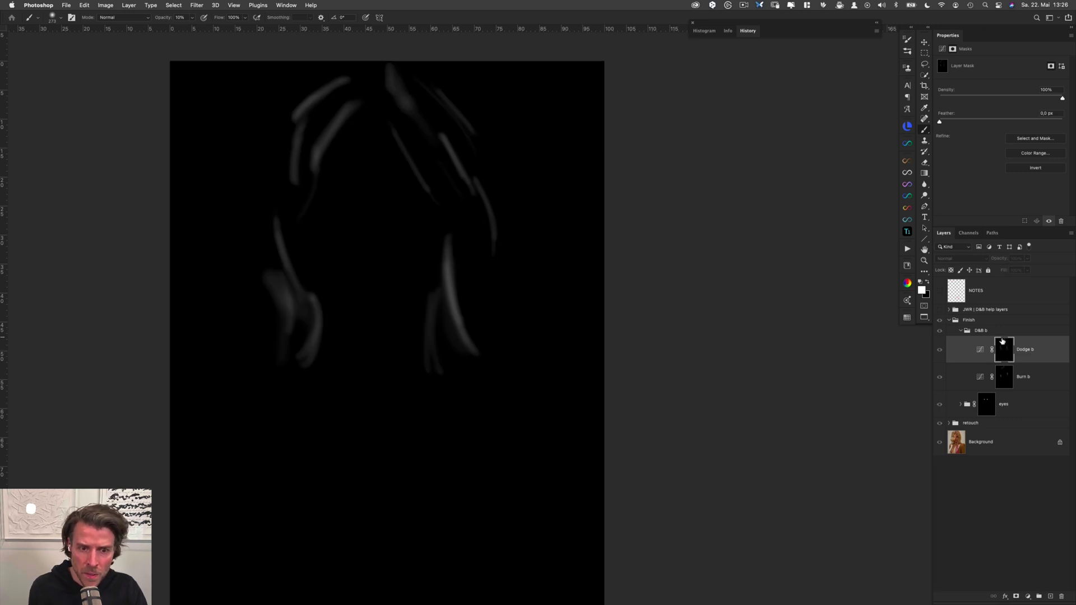
alt+click(1006, 352)
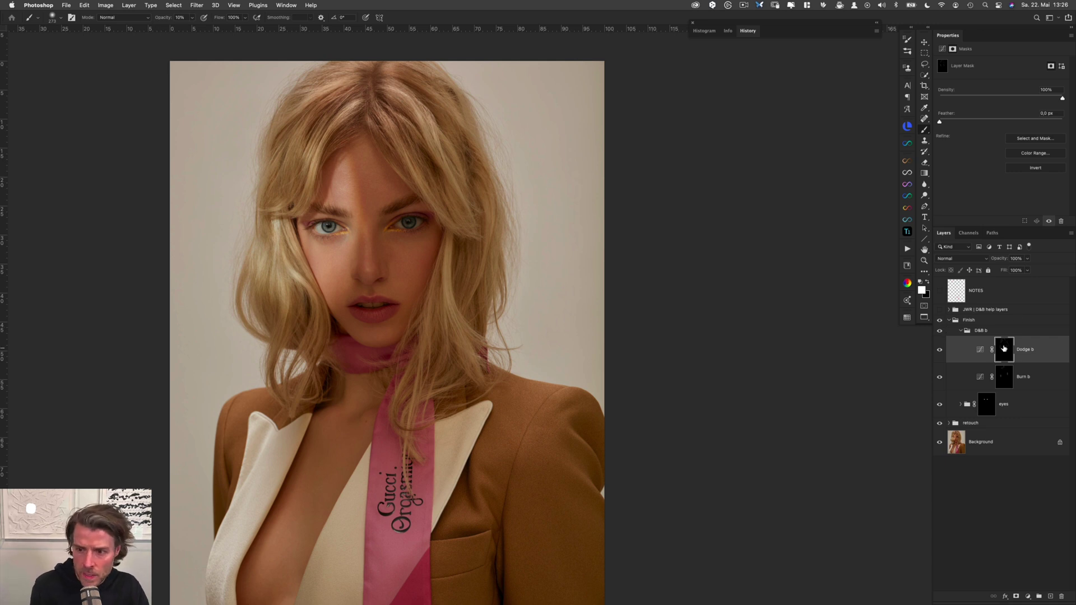
Apply the merged RGB image to the Dodge b mask with Apply Image, using Multiply blending at 100% opacity
click(106, 5)
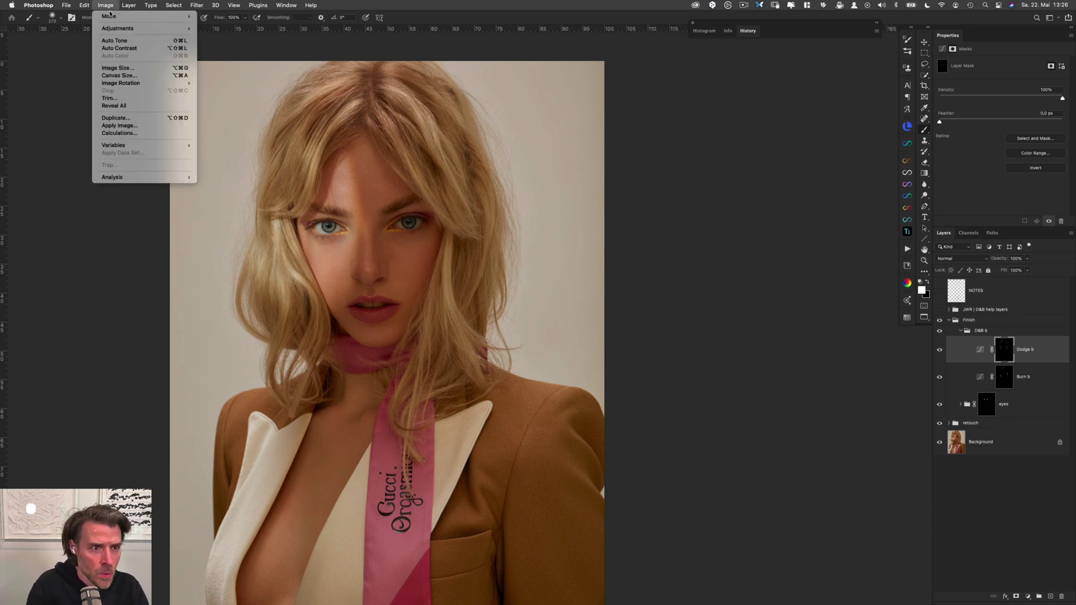
mouse_move(116, 30)
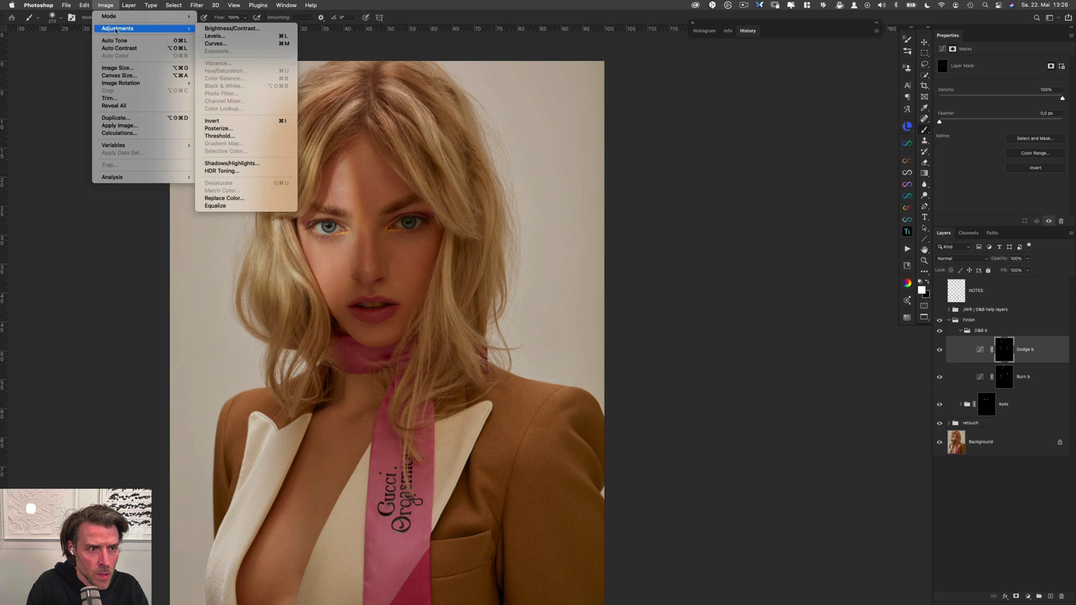
click(119, 125)
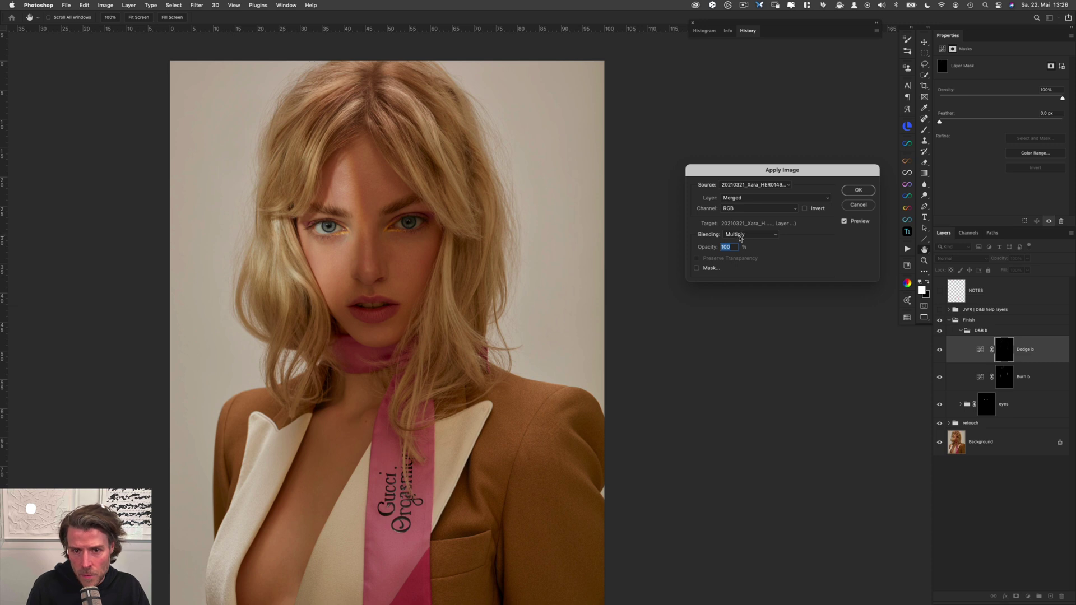
click(858, 190)
Inspect the Dodge b mask on its own up close for hair texture, then return to the portrait
alt+click(1005, 351)
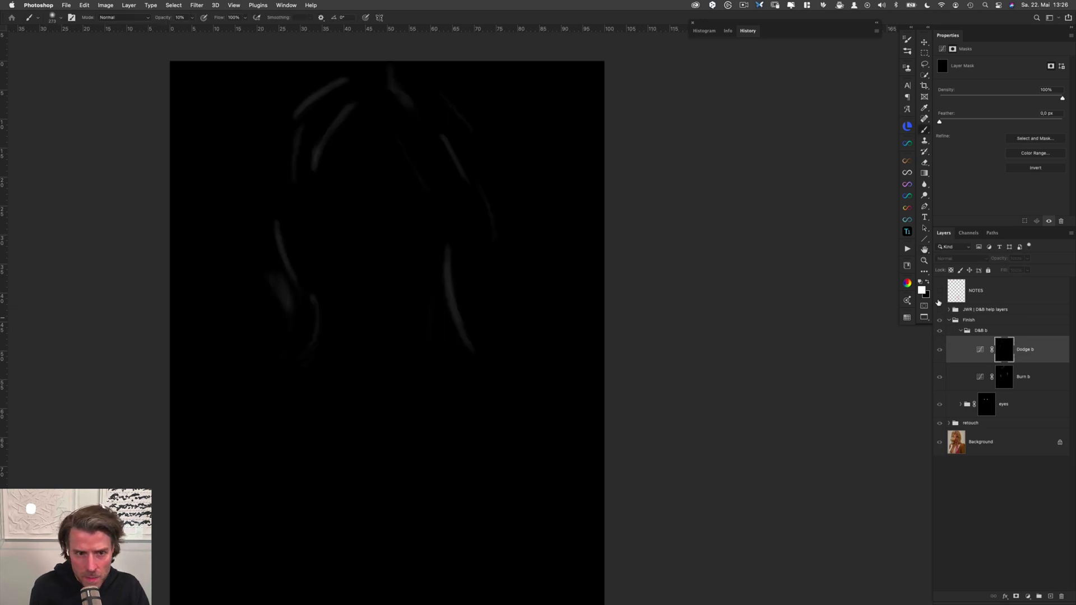
drag(394, 163, 440, 167)
drag(622, 286, 571, 487)
drag(132, 233, 247, 264)
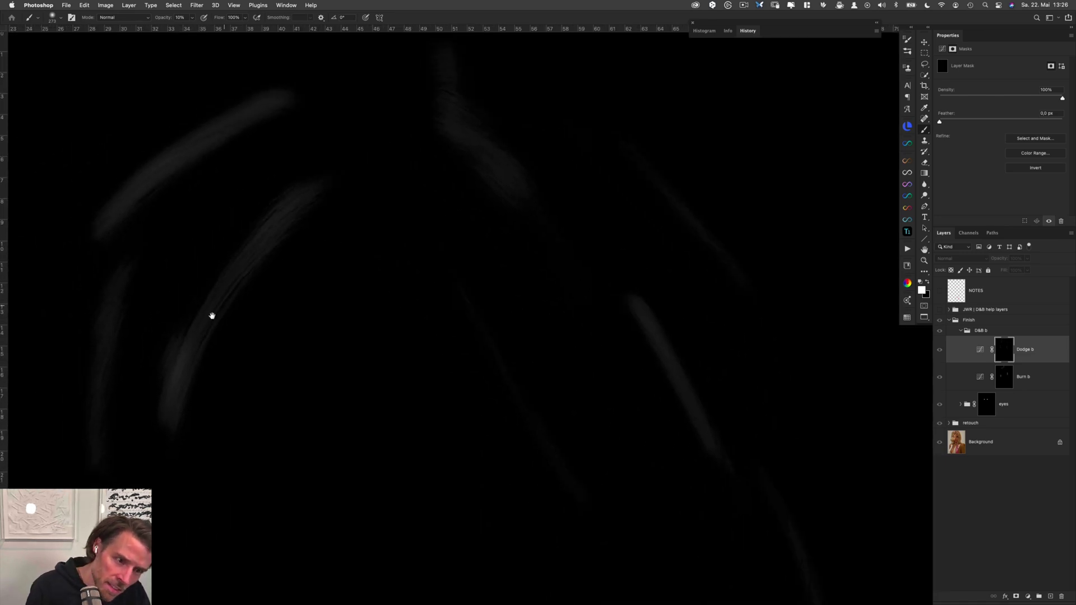
scroll(372, 331, down, 10)
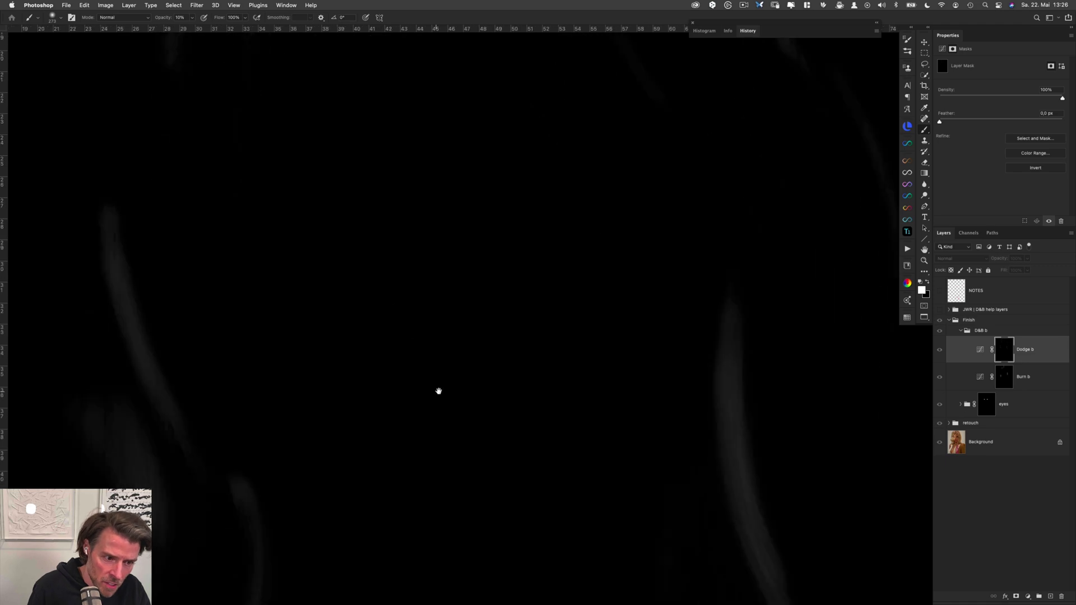
mouse_move(505, 278)
mouse_down()
mouse_move(437, 274)
mouse_move(521, 277)
mouse_up()
alt+click(1006, 350)
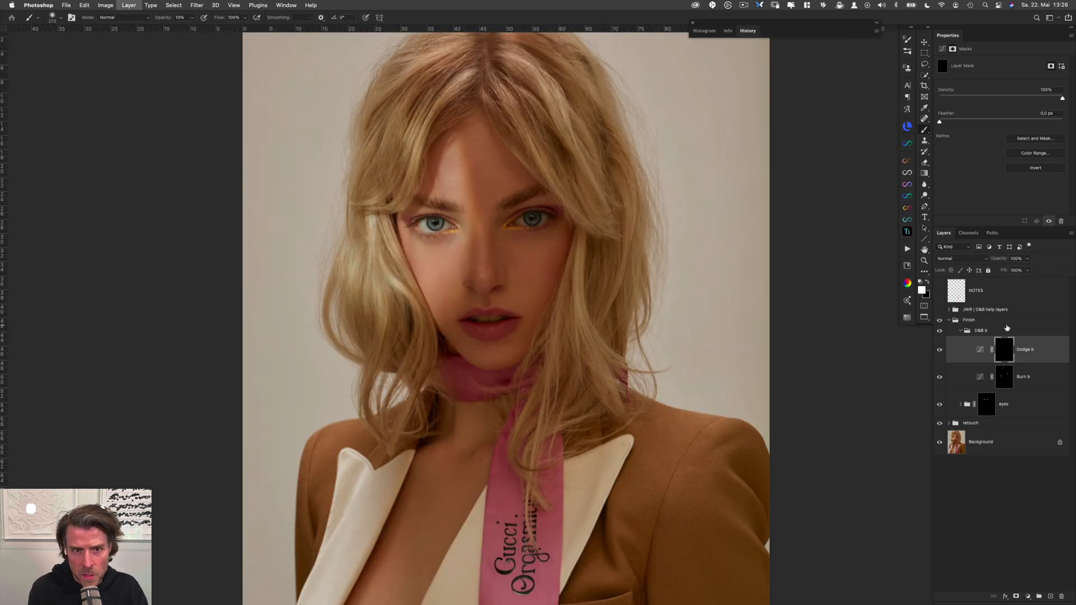
Compare the hair up close with the Dodge b layer hidden and shown
key(super+comma)
drag(504, 133, 364, 189)
drag(323, 133, 351, 134)
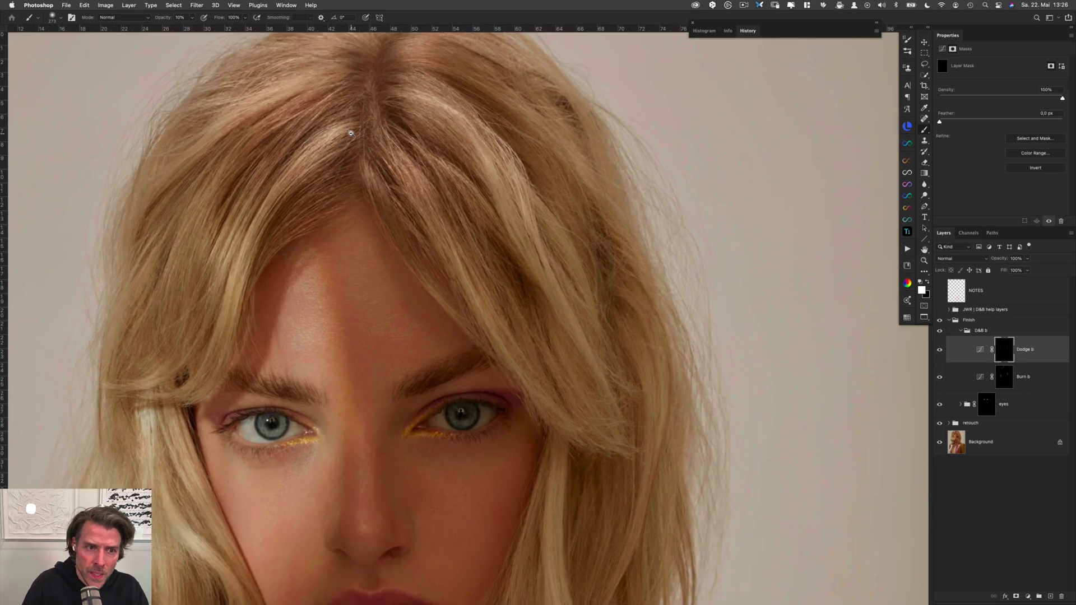
key(super+comma)
key(super+comma)
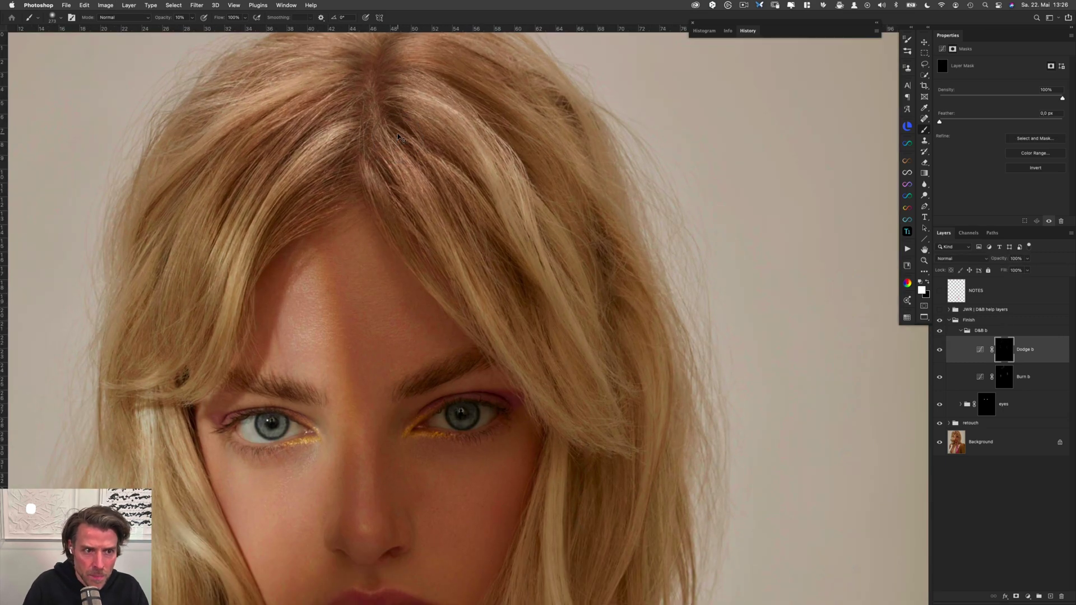
Apply the merged RGB image to the Burn b mask with Apply Image, using Multiply blending at 100% opacity
click(1007, 382)
click(109, 5)
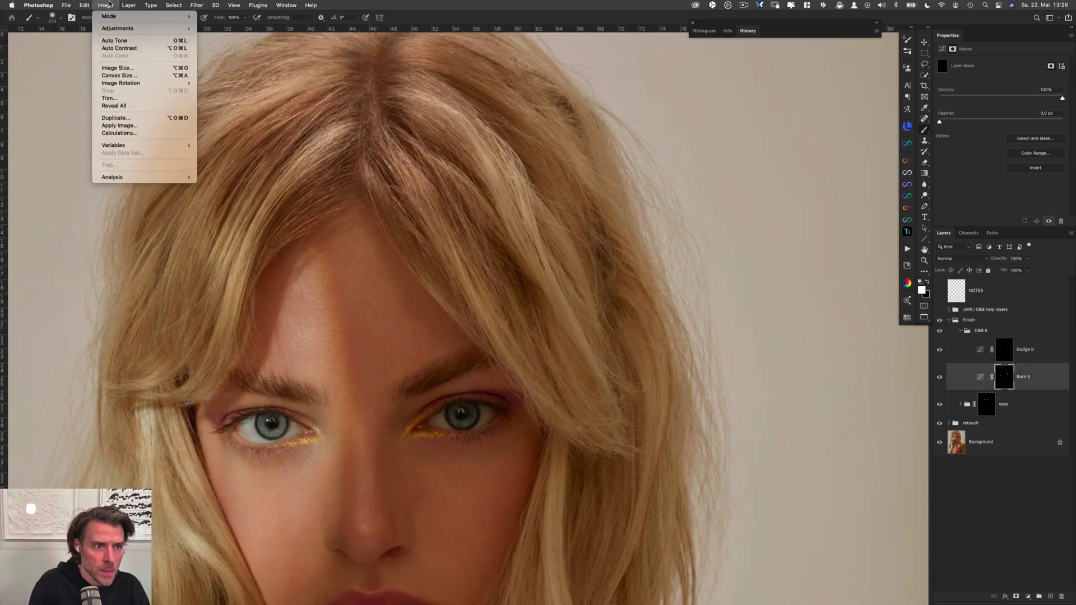
click(119, 126)
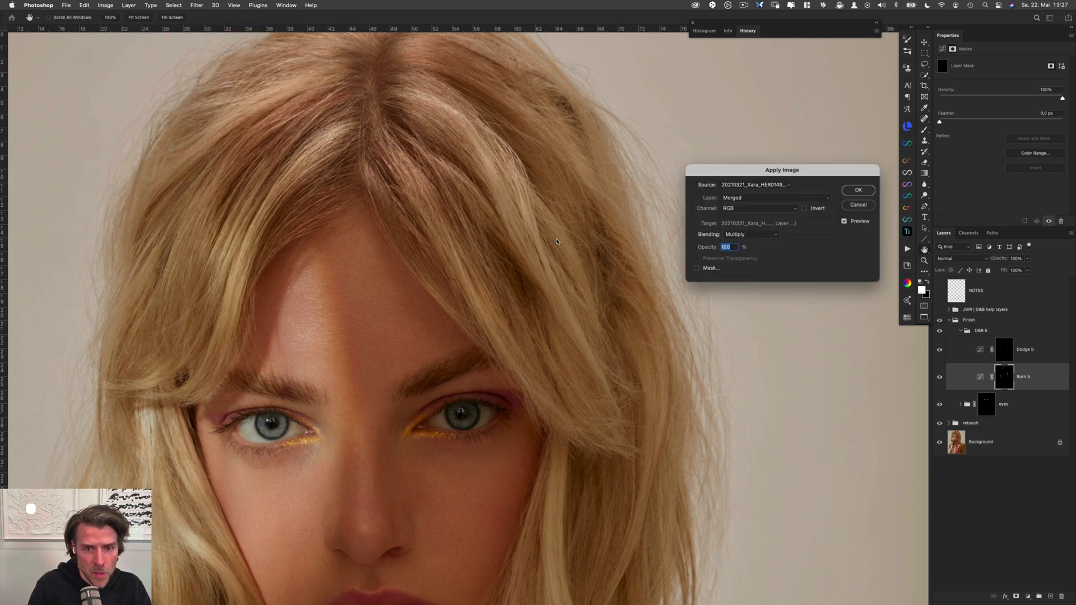
click(858, 190)
Brighten the strokes in the Burn b mask with Curves by moving its white point inward while displaying the mask on its own
alt+click(1007, 379)
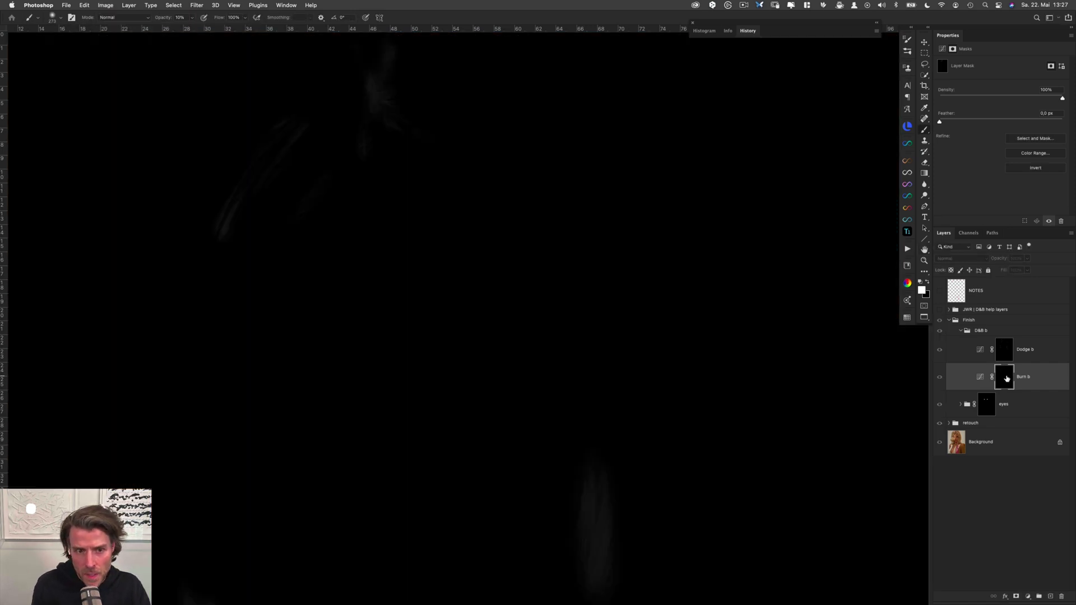
drag(604, 340, 610, 318)
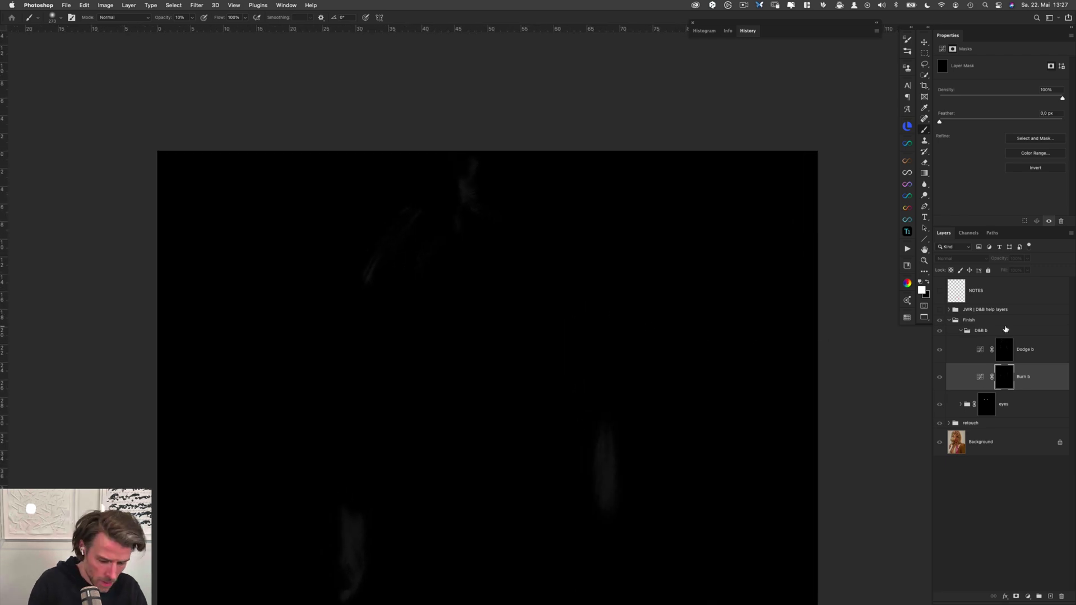
key(super+m)
drag(610, 397, 781, 240)
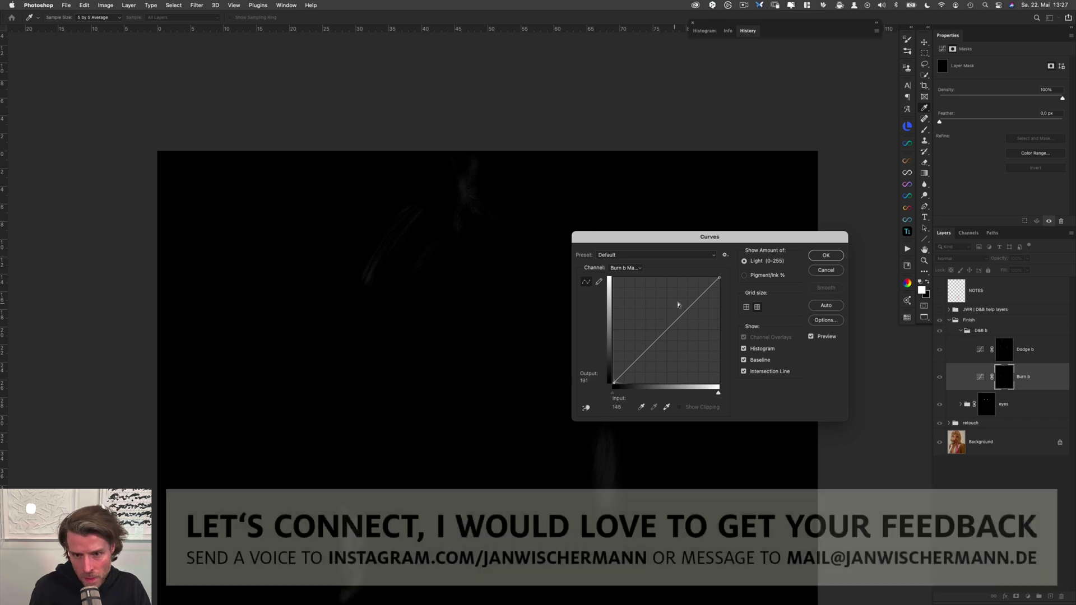
drag(713, 279, 679, 278)
mouse_move(615, 382)
mouse_down()
mouse_move(624, 382)
mouse_move(601, 383)
mouse_up()
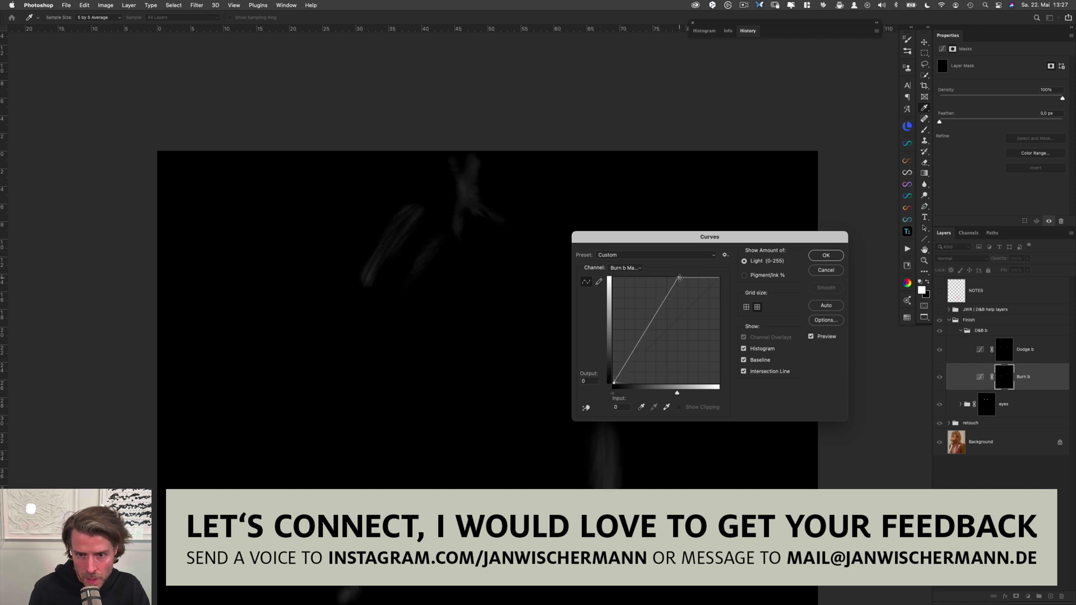
drag(678, 278, 665, 279)
click(826, 255)
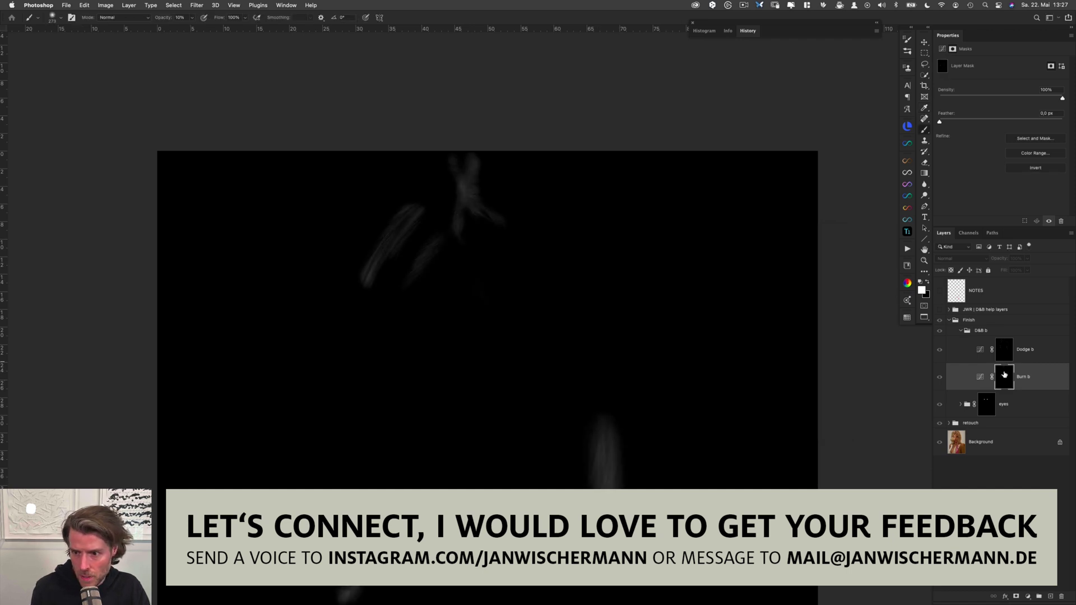
alt+click(1003, 377)
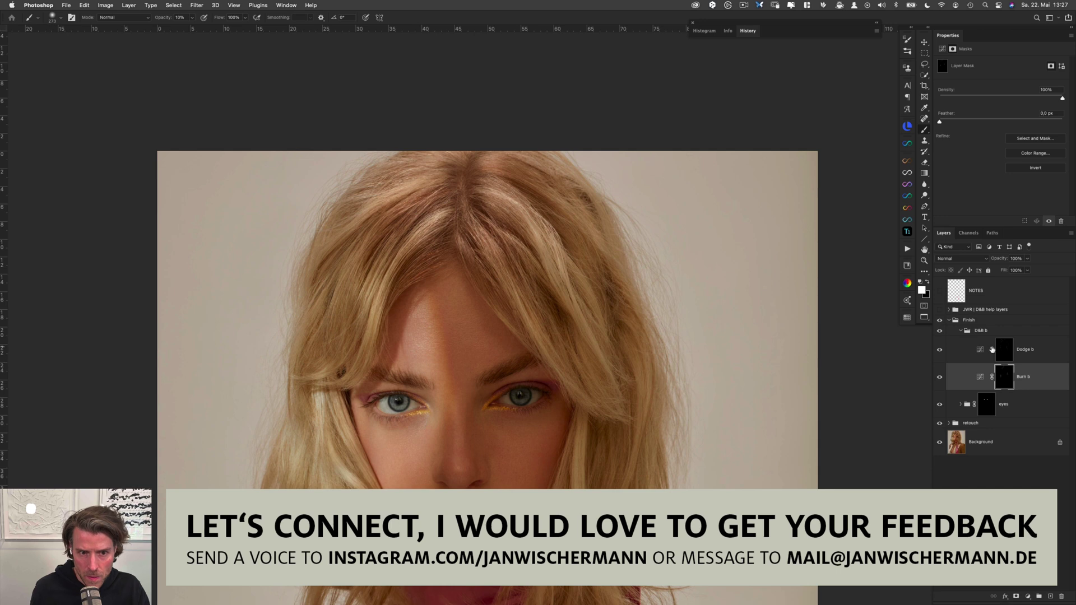
Brighten the Dodge b mask with Curves by moving its white point inward, and check the mask on its own
click(1010, 353)
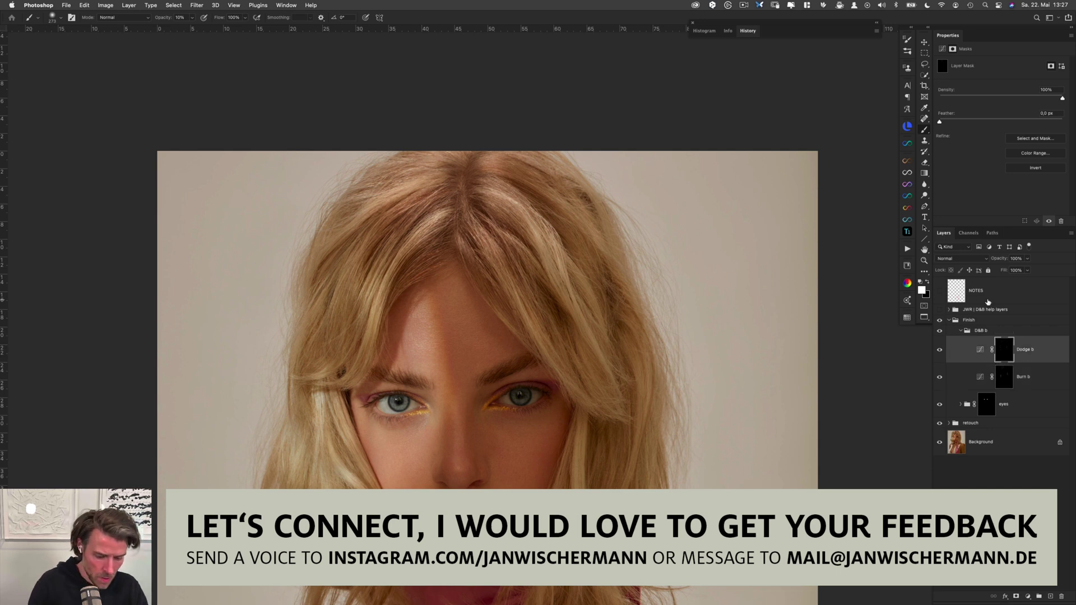
key(super+m)
drag(720, 276, 687, 279)
click(825, 256)
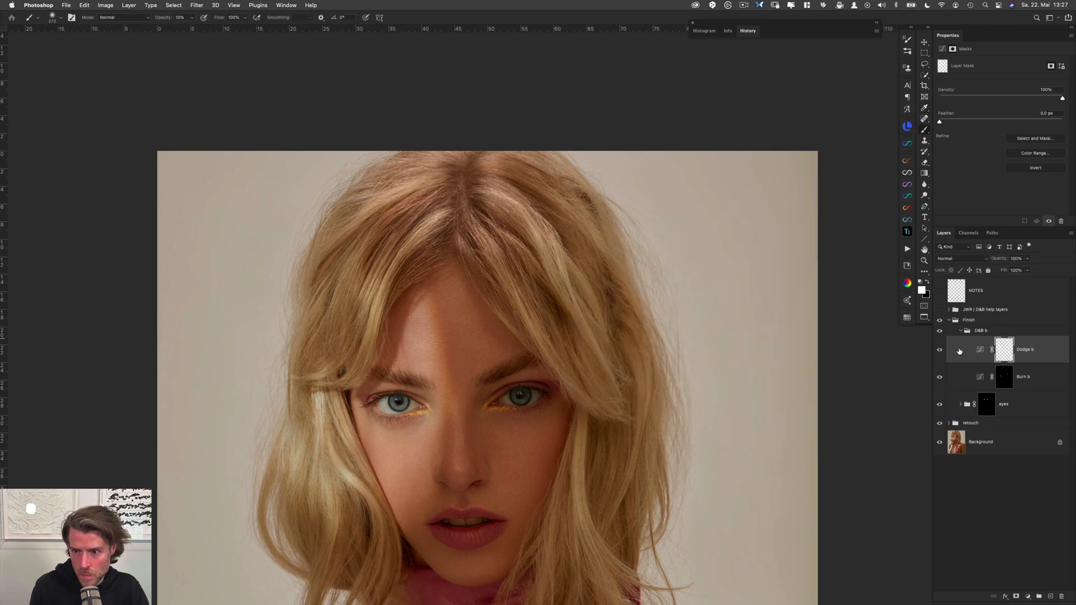
alt+click(1005, 352)
alt+click(1007, 352)
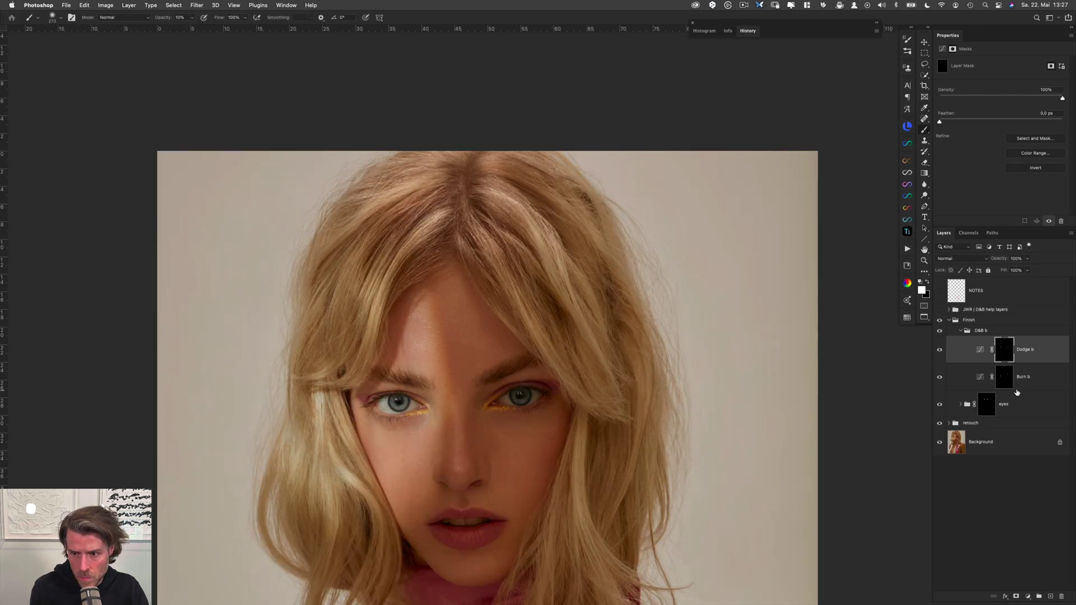
Compare the whole portrait with the Dodge b and Burn b layers hidden and shown, and collapse the D&B b group
shift+click(1040, 374)
key(super+comma)
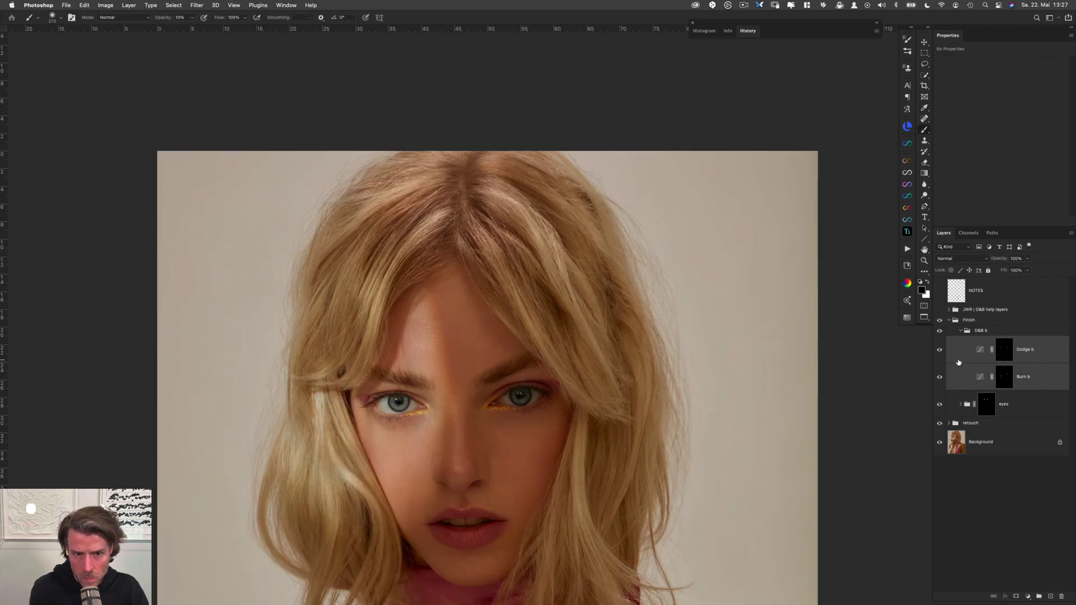
drag(652, 363, 616, 367)
drag(639, 423, 525, 295)
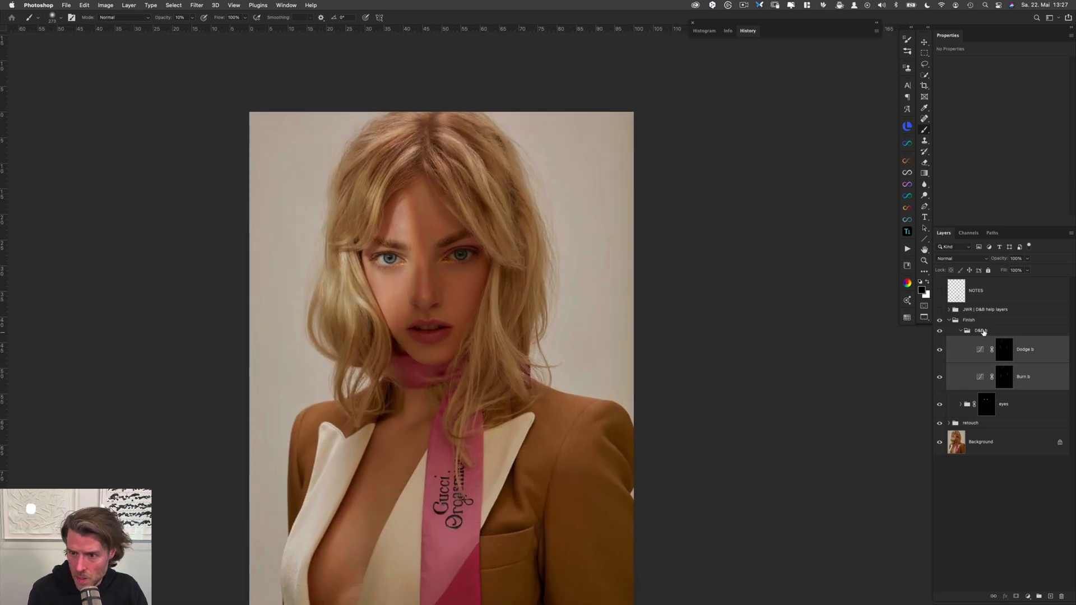
click(961, 330)
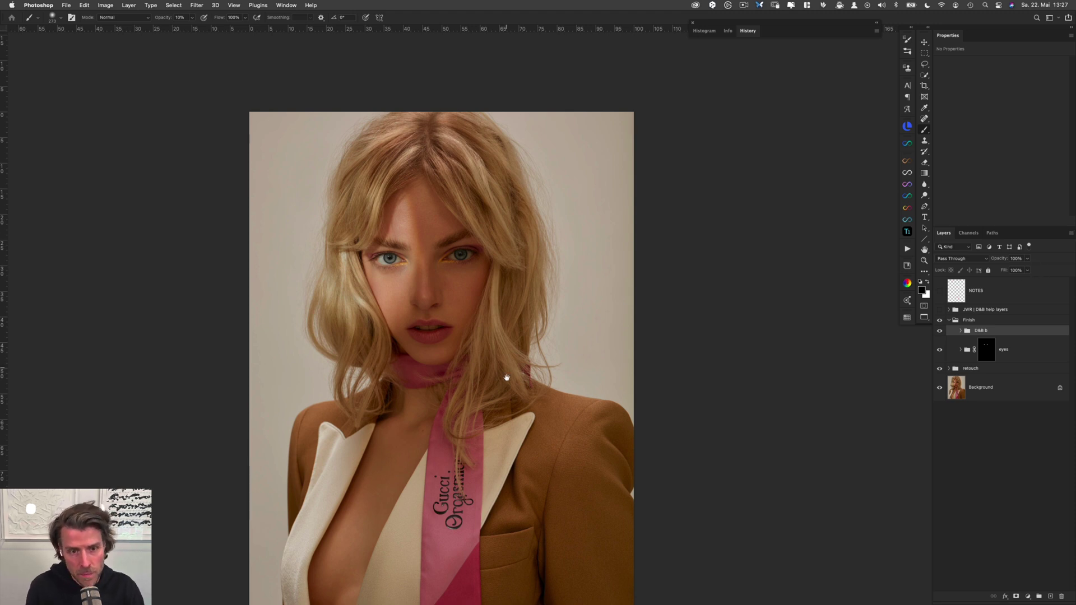
drag(507, 377, 497, 329)
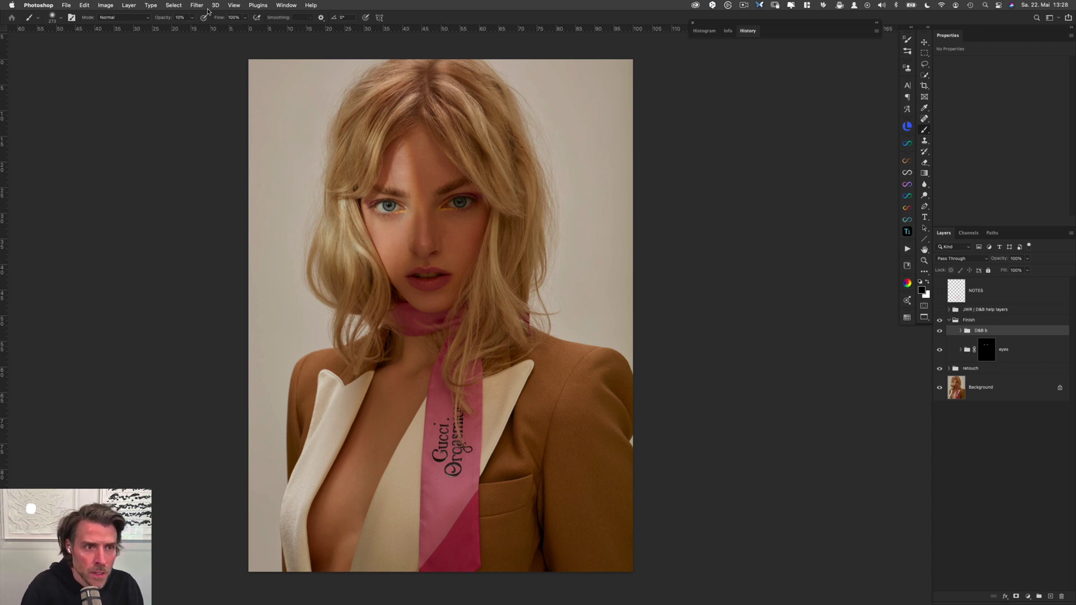
Stamp all visible layers into a merged layer above the D&B b group, and delete the extra second stamp
click(197, 5)
click(504, 325)
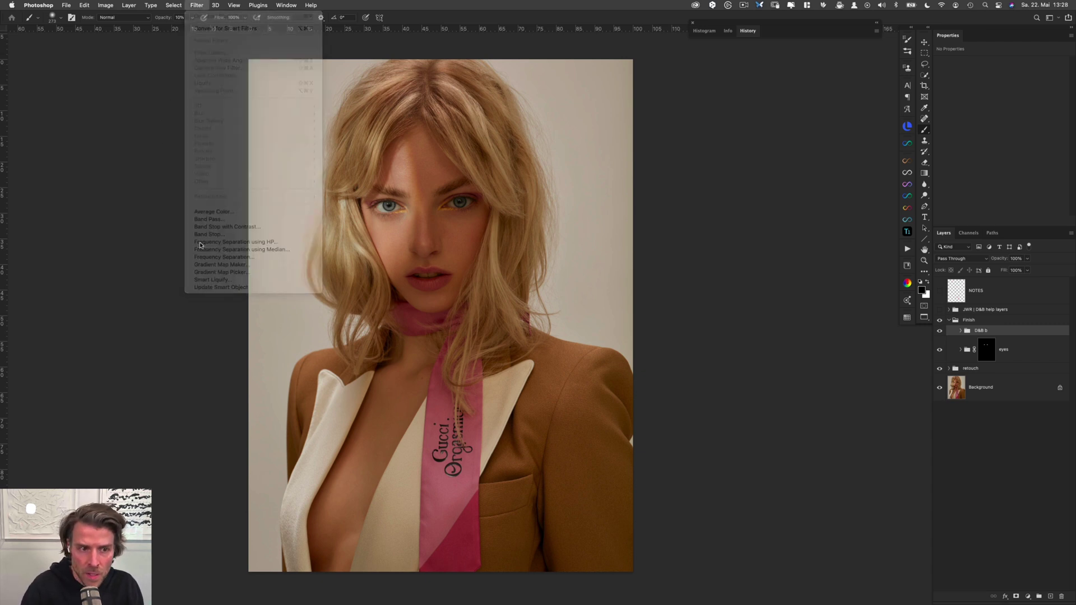
right_click(504, 326)
click(543, 362)
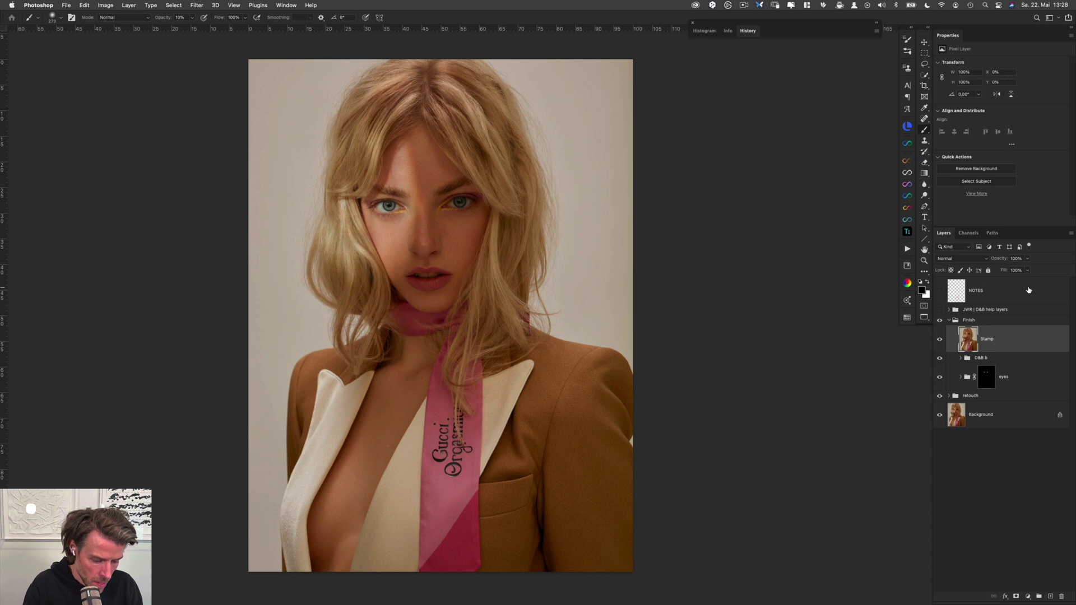
key(super+alt+shift+e)
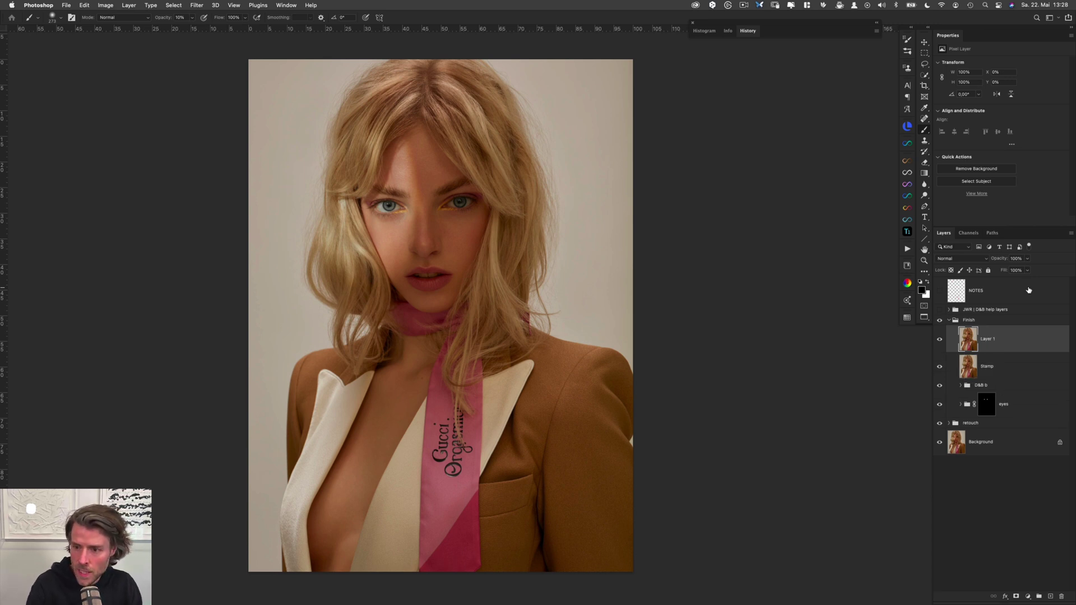
drag(1016, 352, 1061, 596)
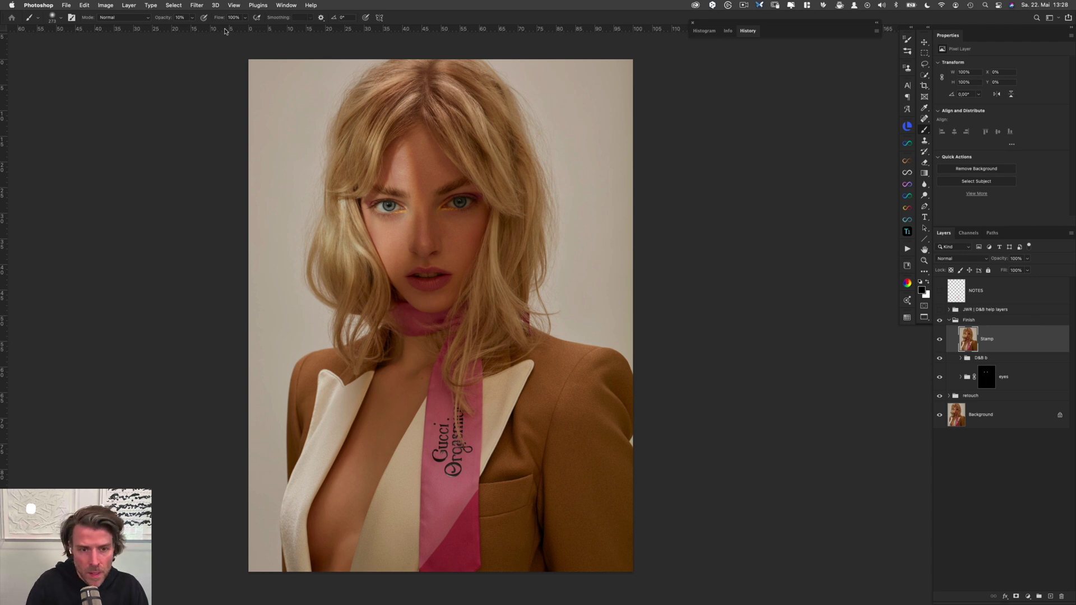
Rename the stamped layer as Smart Sharpen and convert it to a Smart Object
click(197, 5)
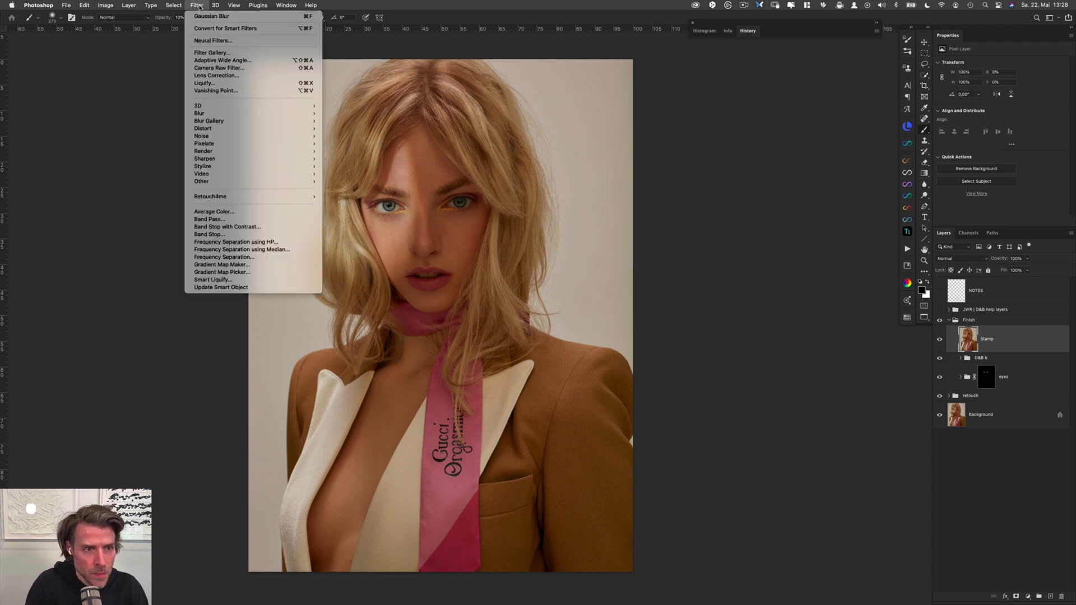
click(144, 95)
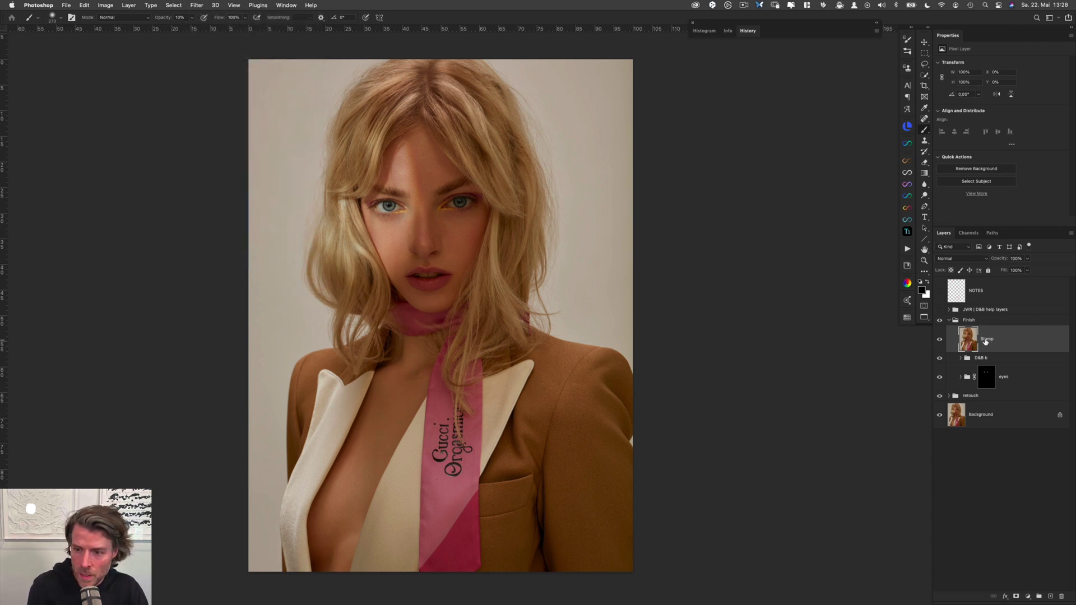
double_click(986, 338)
text(Sma)
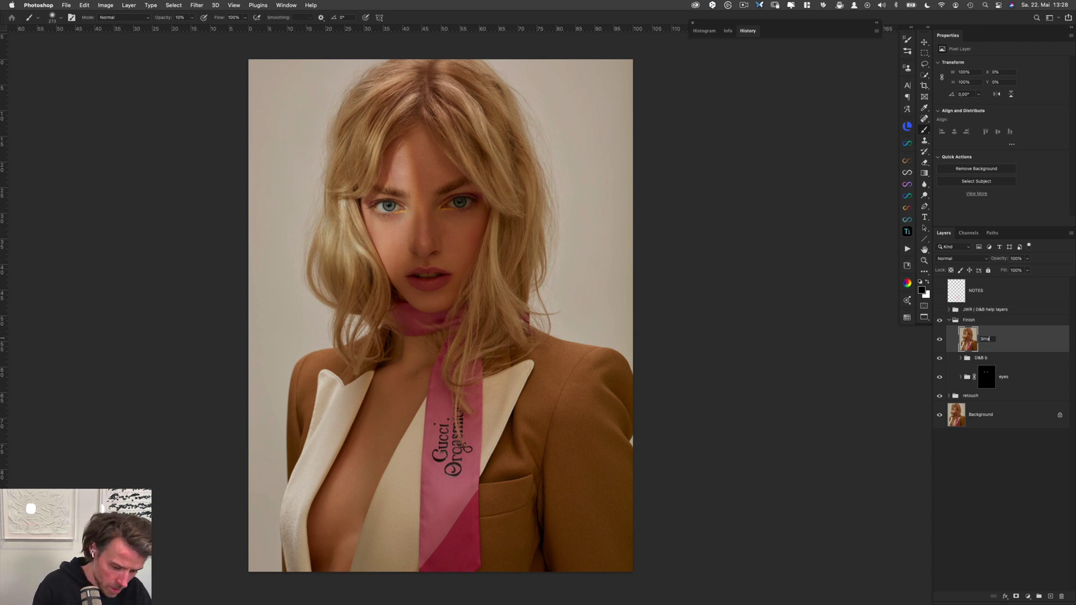
text(rt Sharpen)
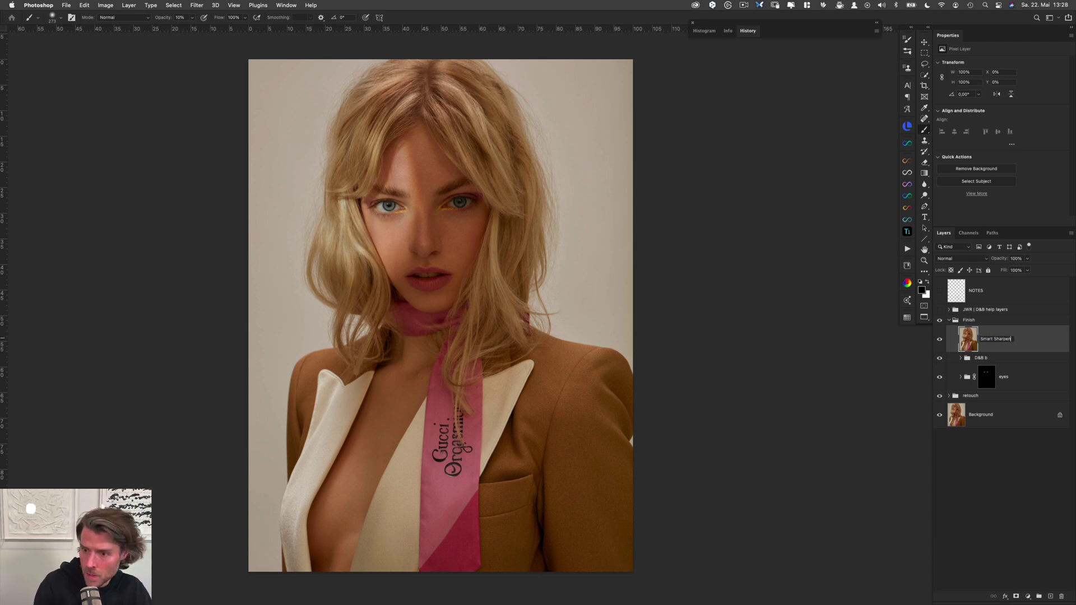
key(Return)
right_click(1042, 341)
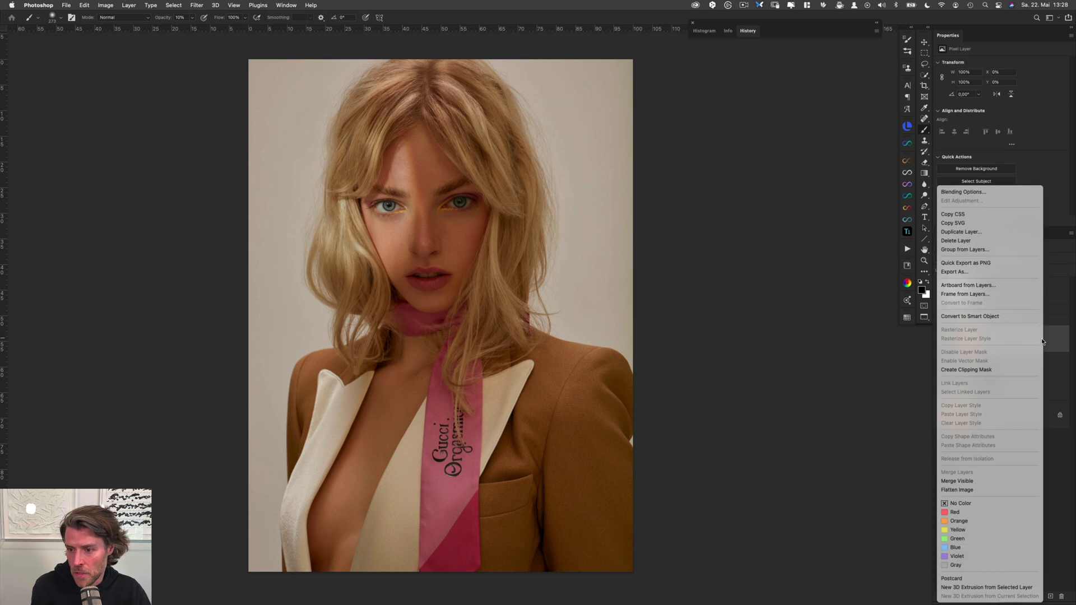
click(1015, 319)
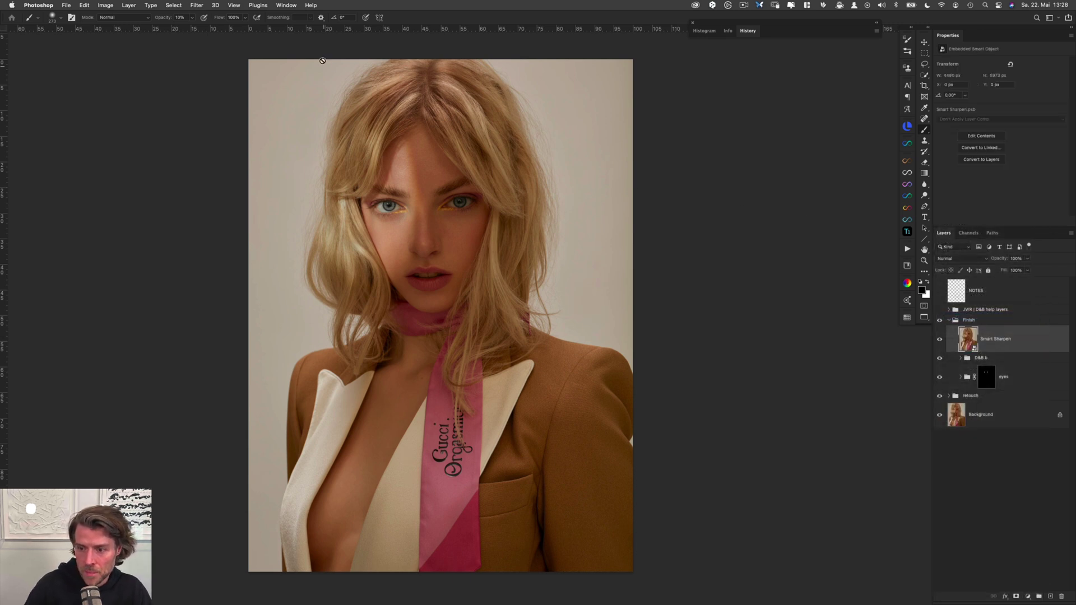
Start the Smart Sharpen filter on the Smart Sharpen layer and set its radius to 2.1 px while viewing the face at 100%
click(215, 5)
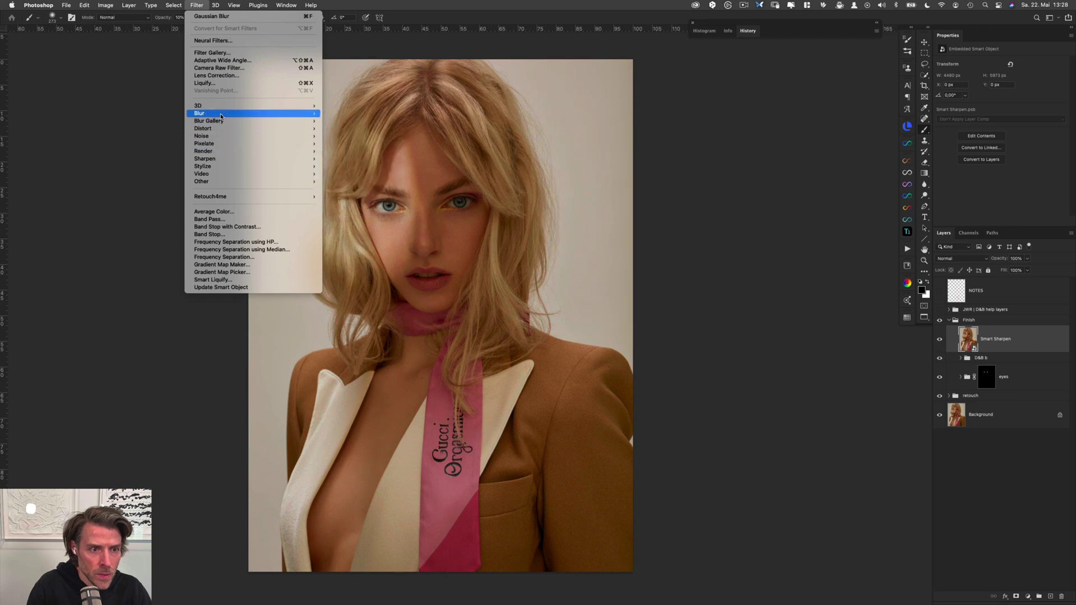
mouse_move(221, 115)
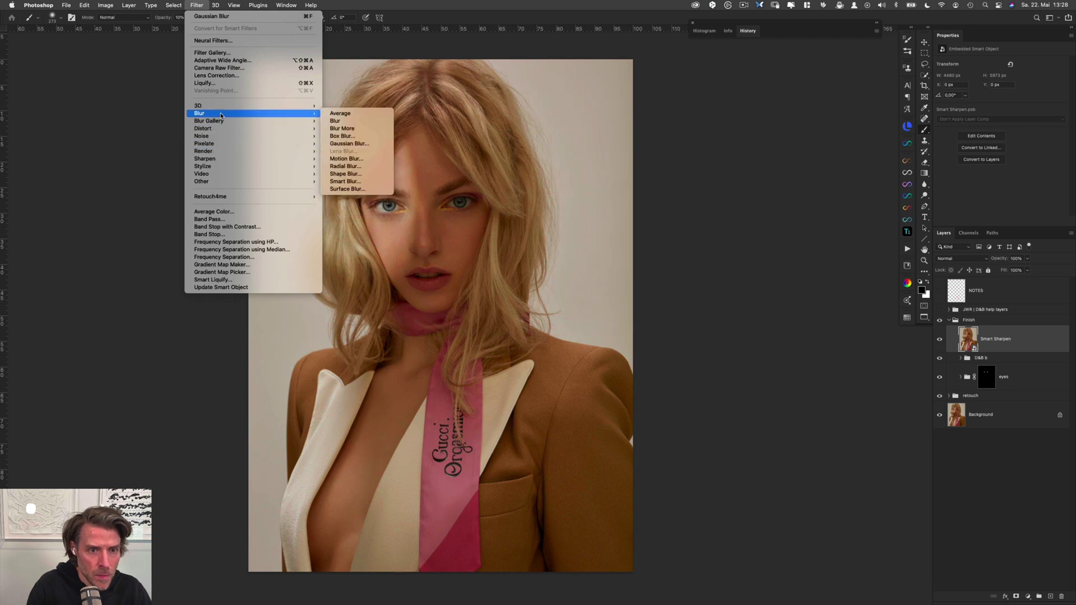
mouse_move(235, 160)
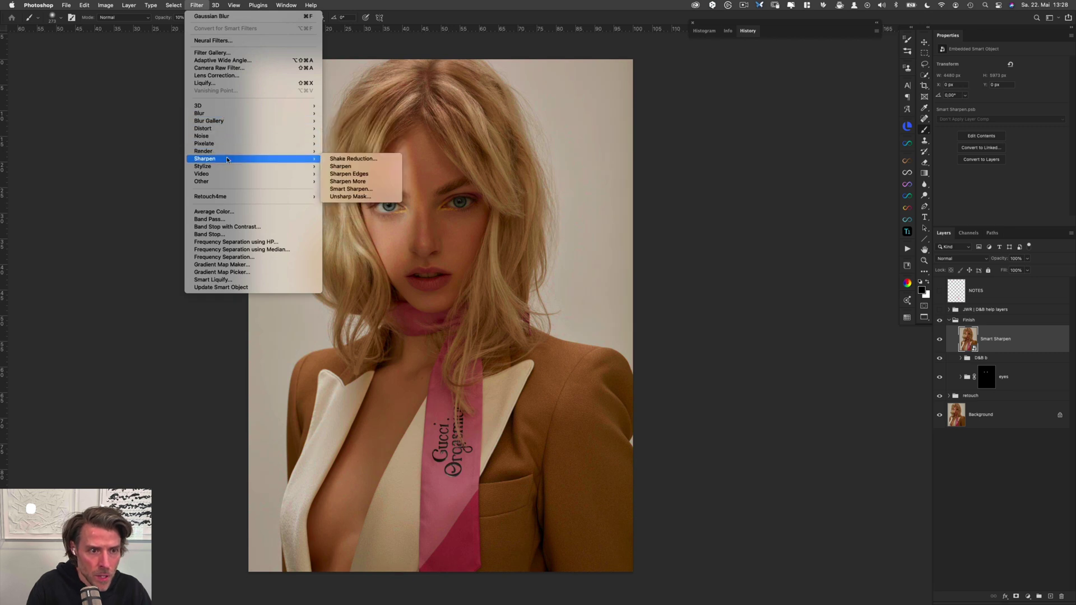
click(368, 189)
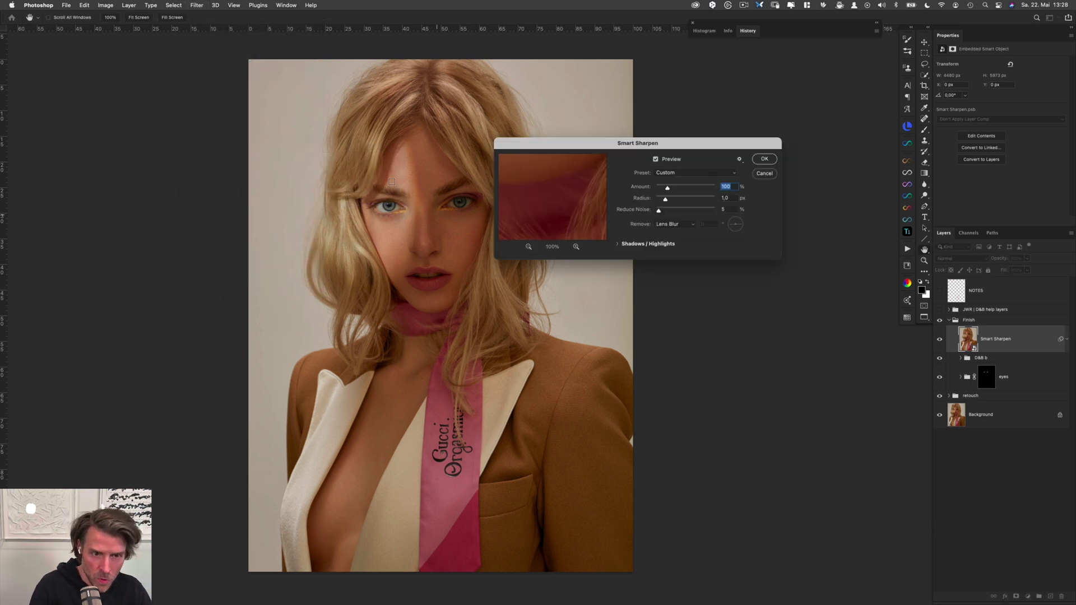
key(super+1)
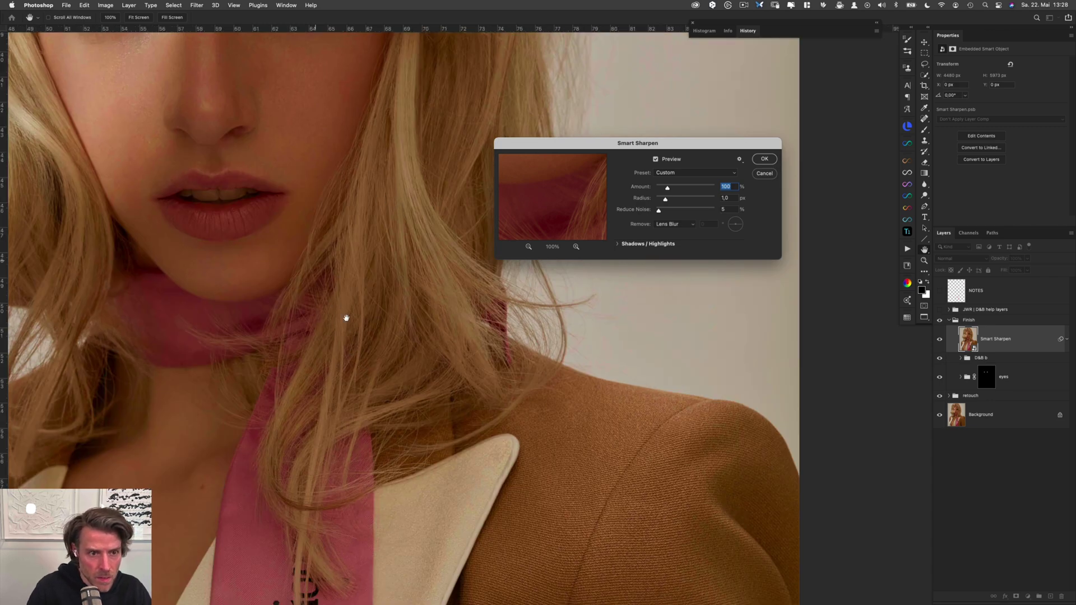
scroll(261, 98, up, 10)
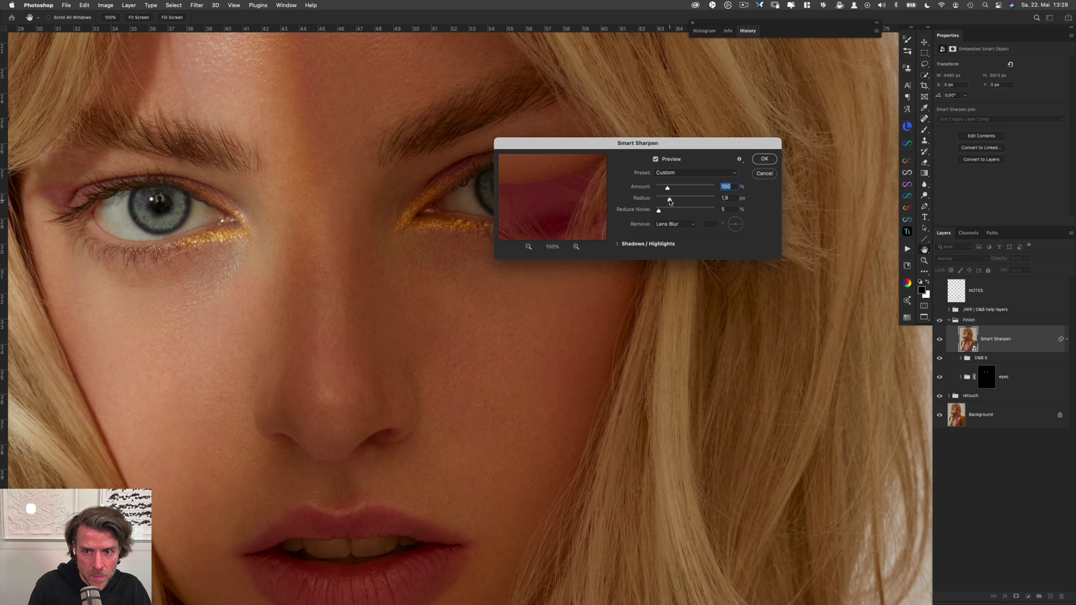
drag(670, 202, 669, 199)
Compare the sharpening with the preview off and on, and set the Smart Sharpen amount to 180%
click(657, 160)
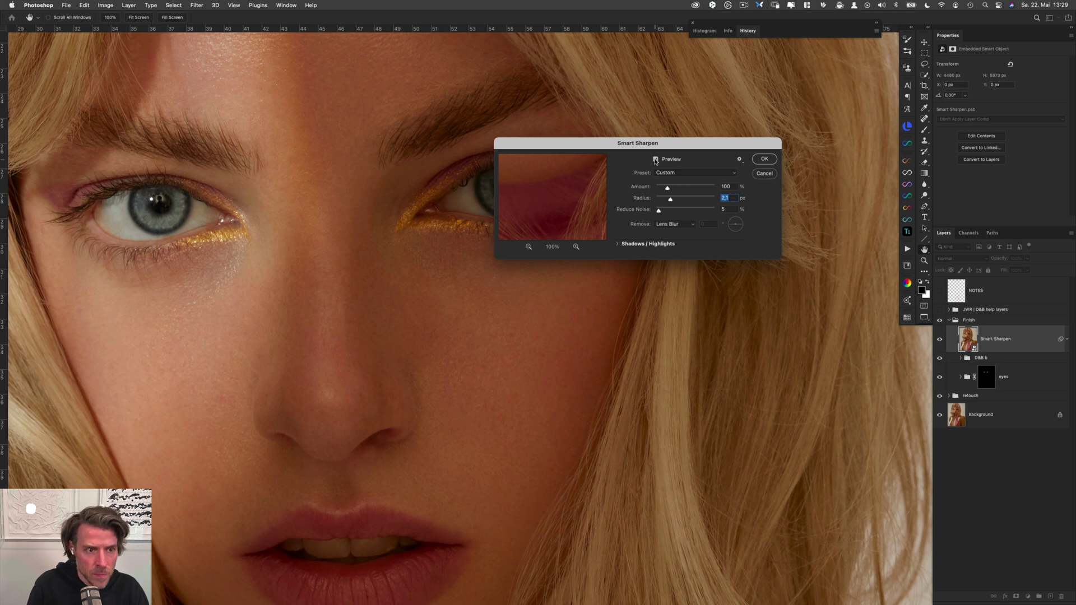
click(657, 159)
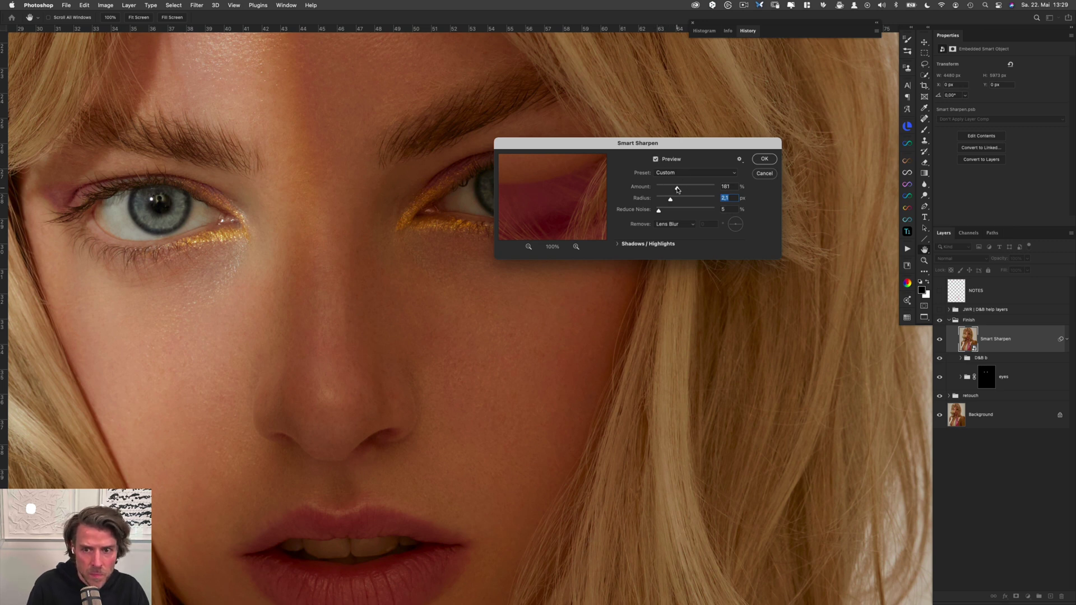
drag(677, 189, 665, 192)
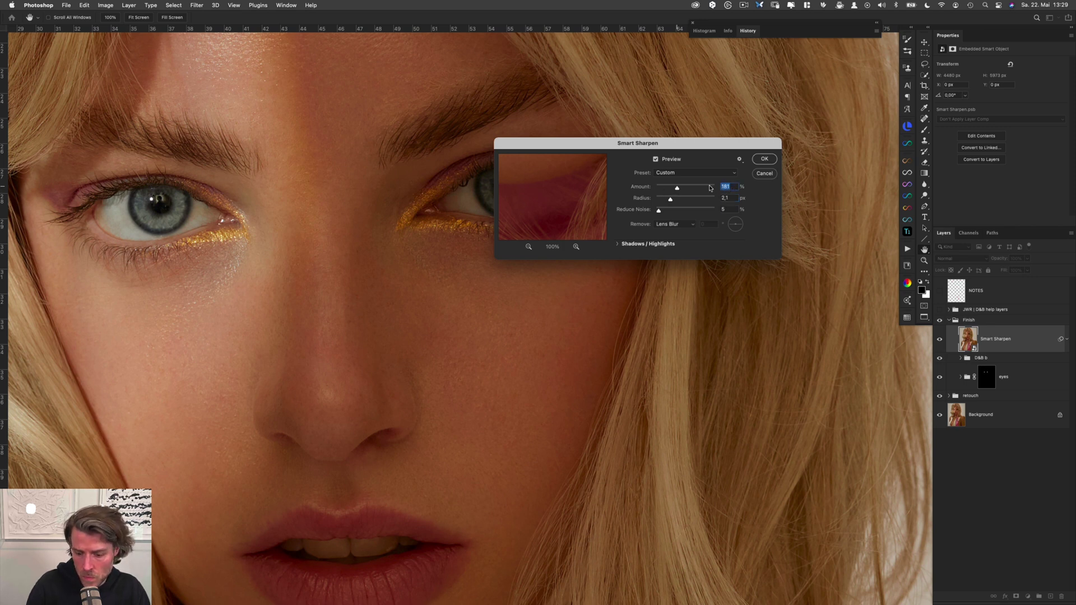
text(180)
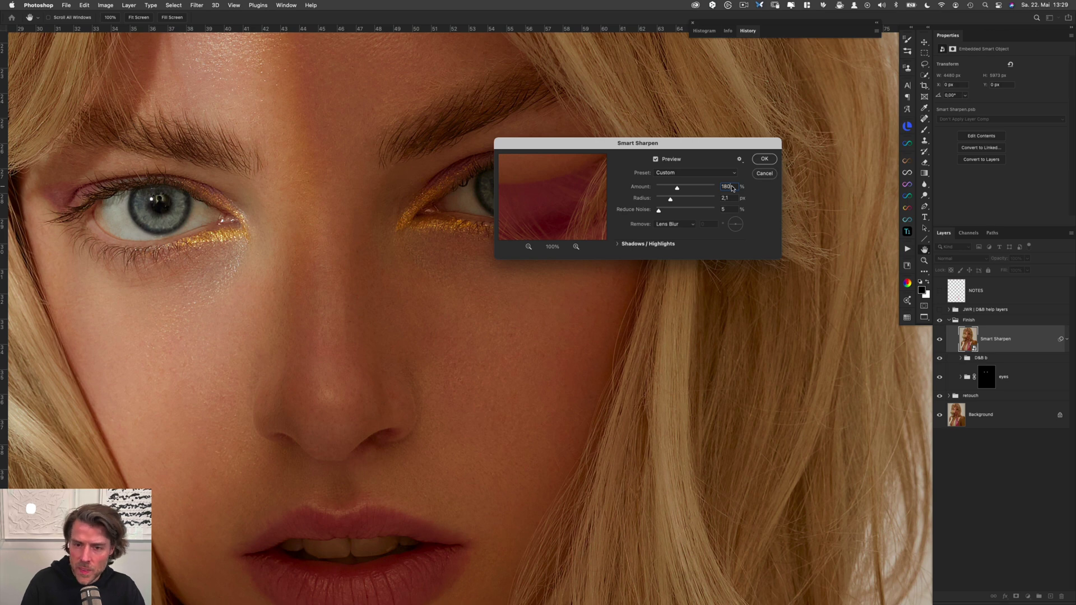
Set the Smart Sharpen radius to 1 px and Reduce Noise to 1%, and apply the filter
key(Tab)
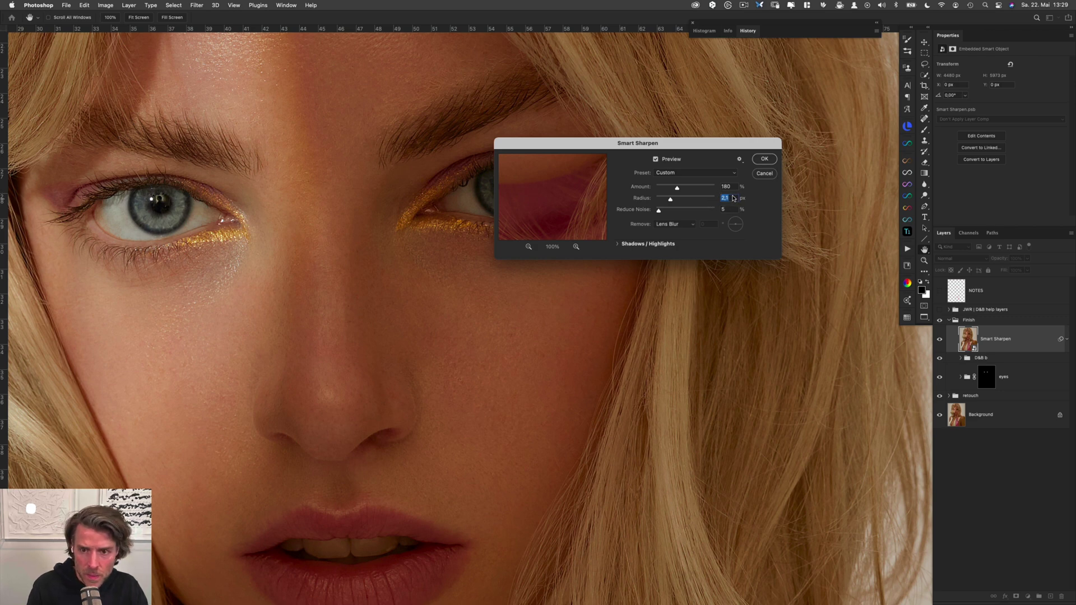
text(1)
key(Tab)
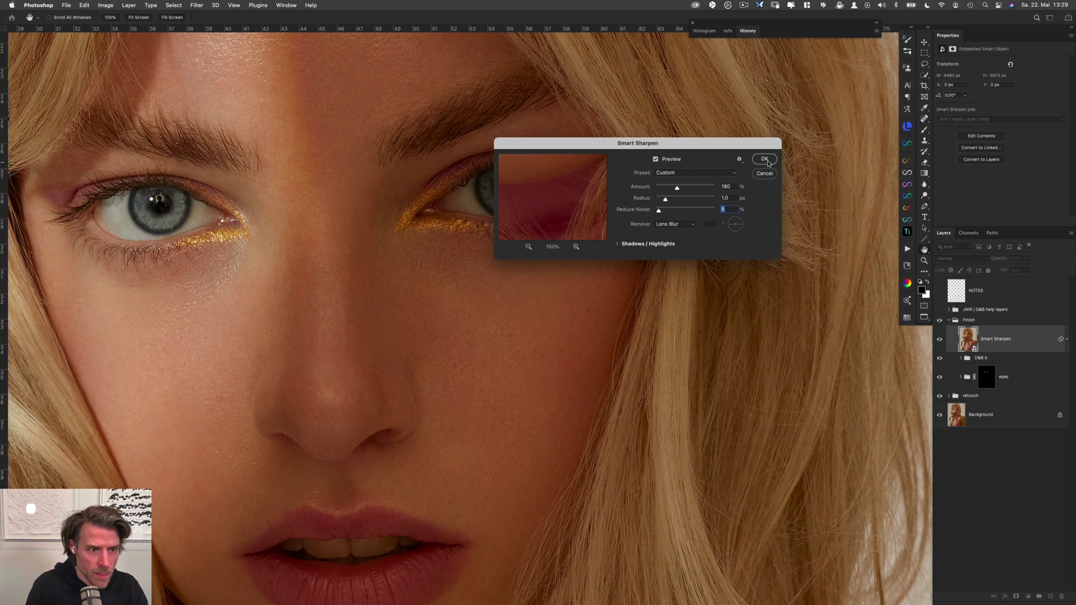
text(1)
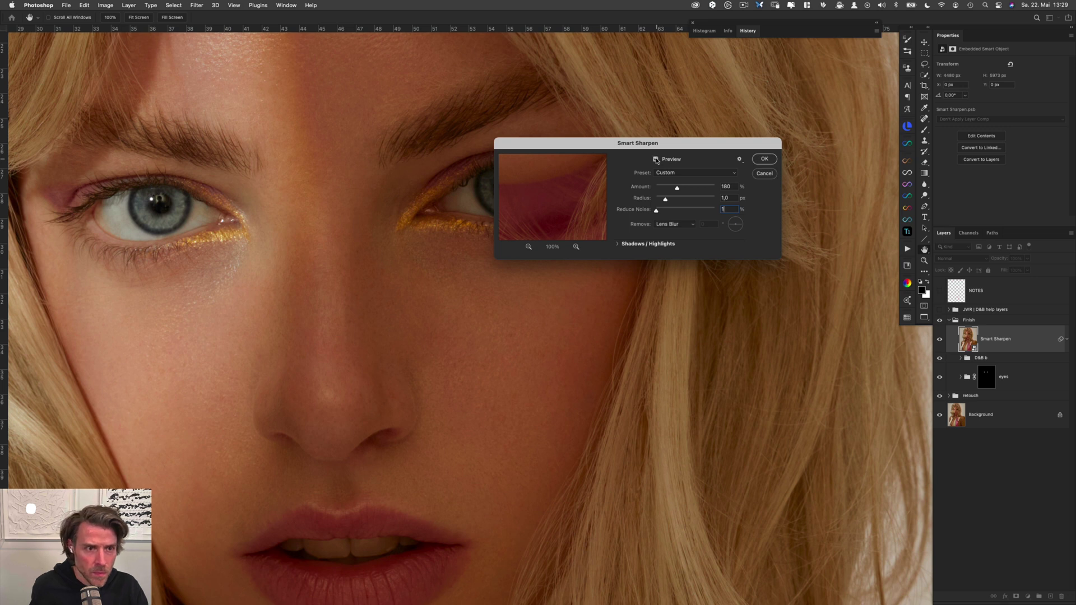
click(764, 159)
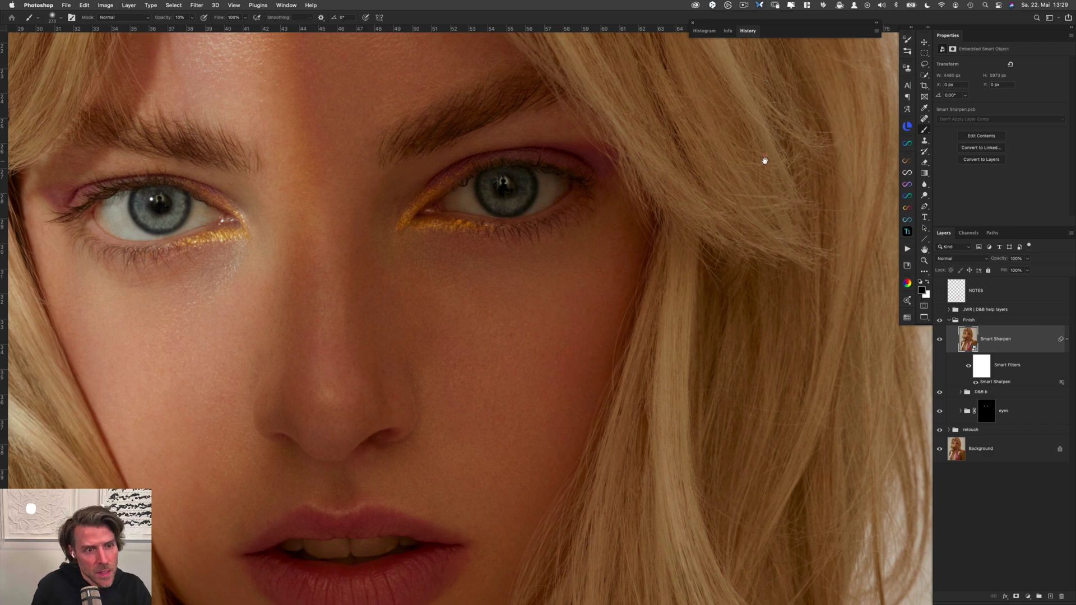
Inspect the forehead, eyes, lips and hair with the Smart Sharpen layer hidden and shown to compare the sharpening
drag(204, 256, 244, 437)
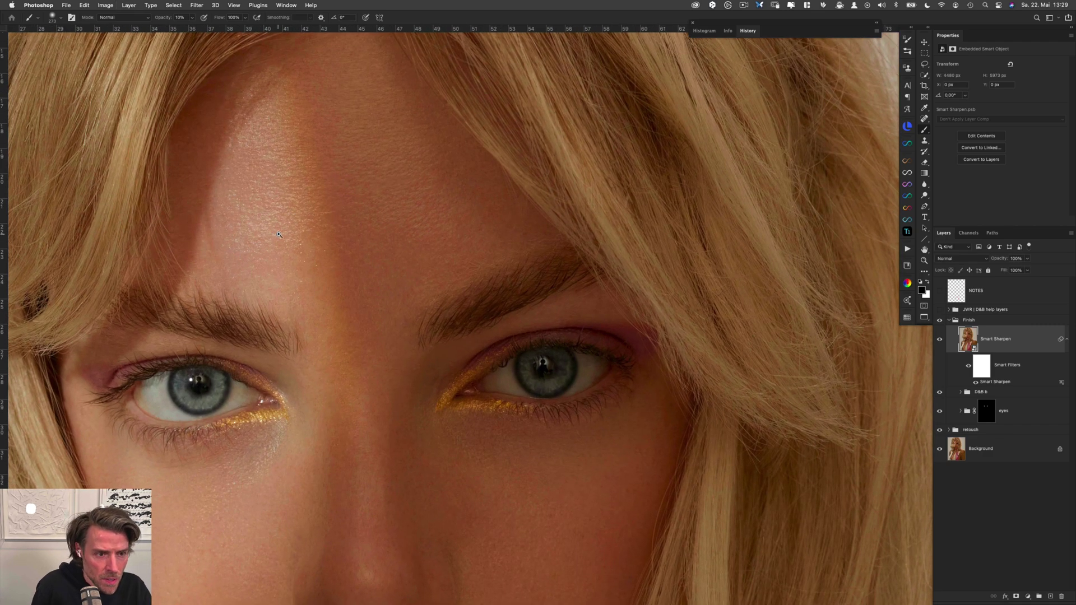
scroll(278, 234, down, 5)
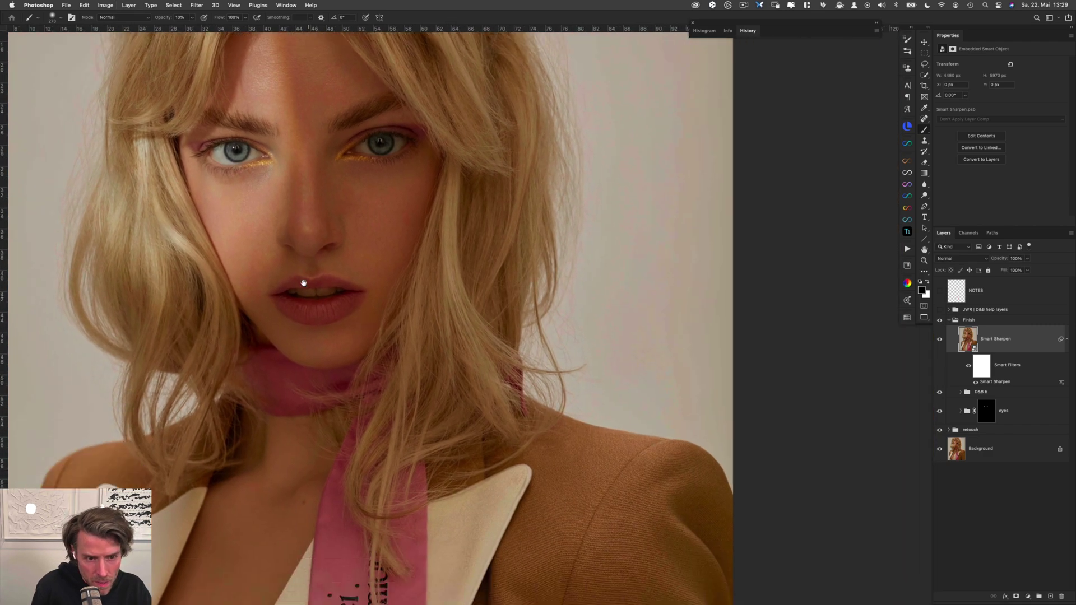
scroll(336, 294, up, 4)
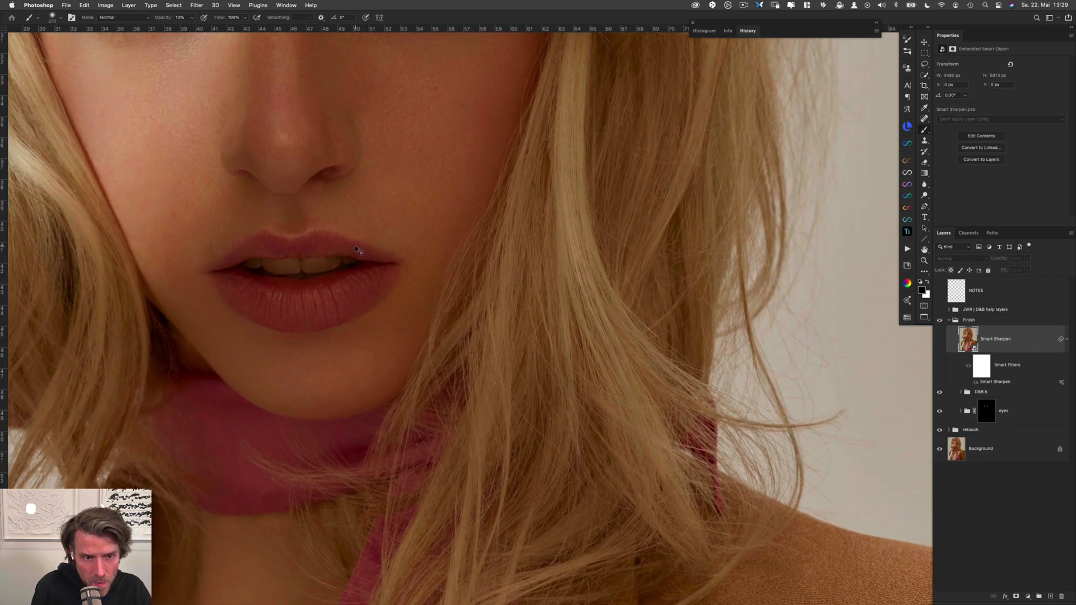
key(super+comma)
drag(364, 183, 411, 388)
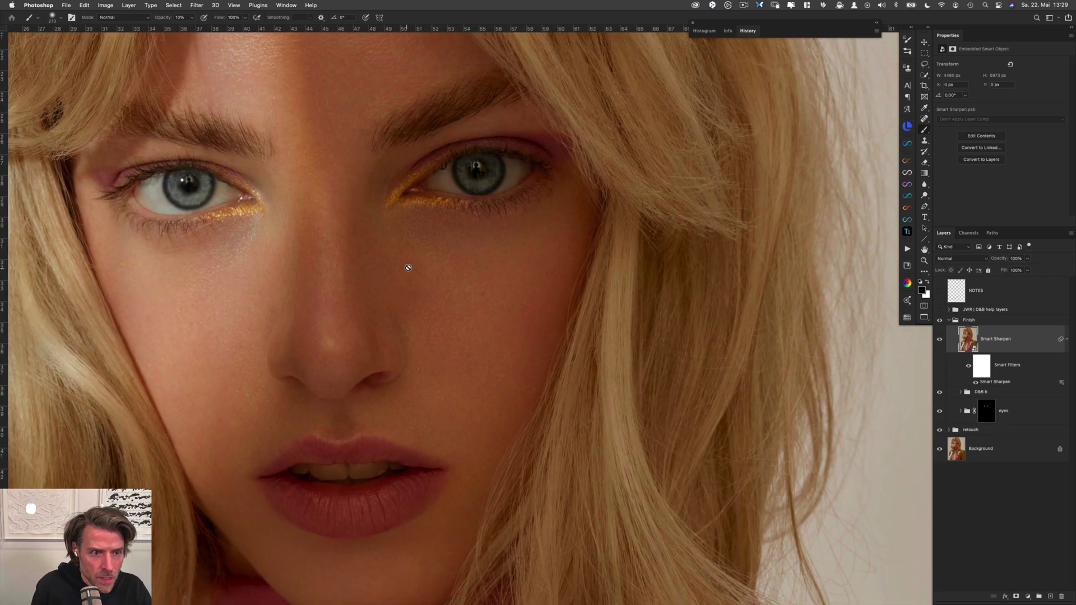
key(super+comma)
scroll(395, 250, down, 6)
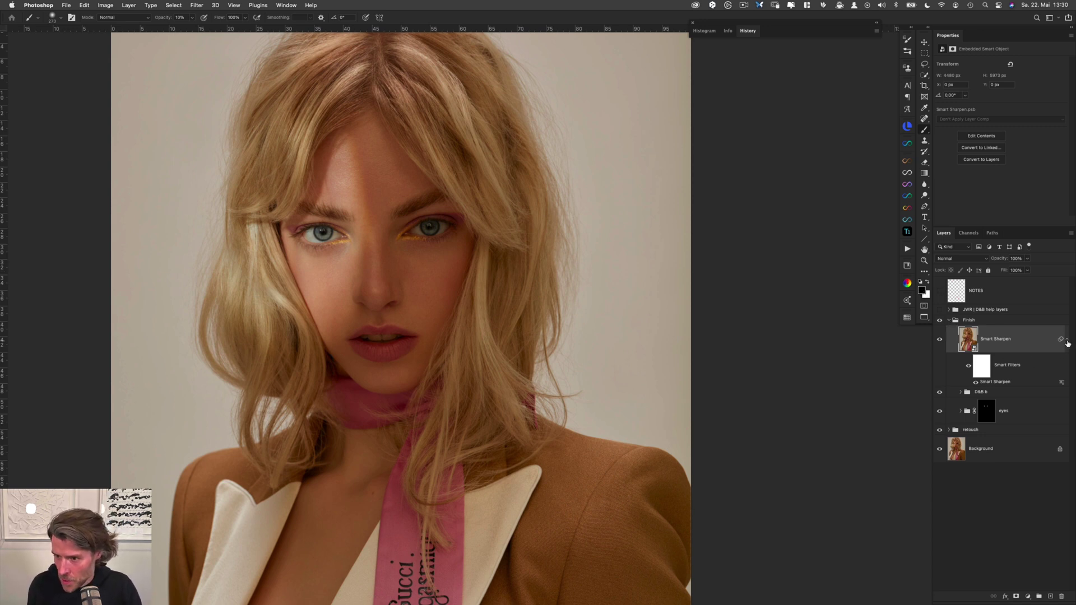
Collapse the Smart Sharpen layer's filter list and add a Pattern fill layer above it with the fourth grey grain pattern in the bottom visible row
click(1066, 339)
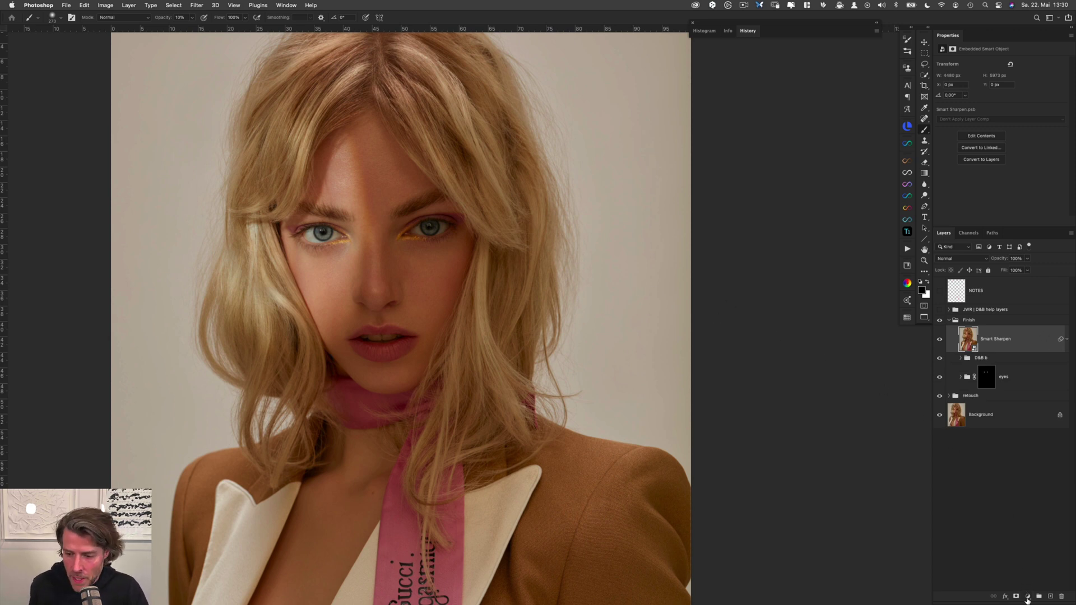
click(1028, 597)
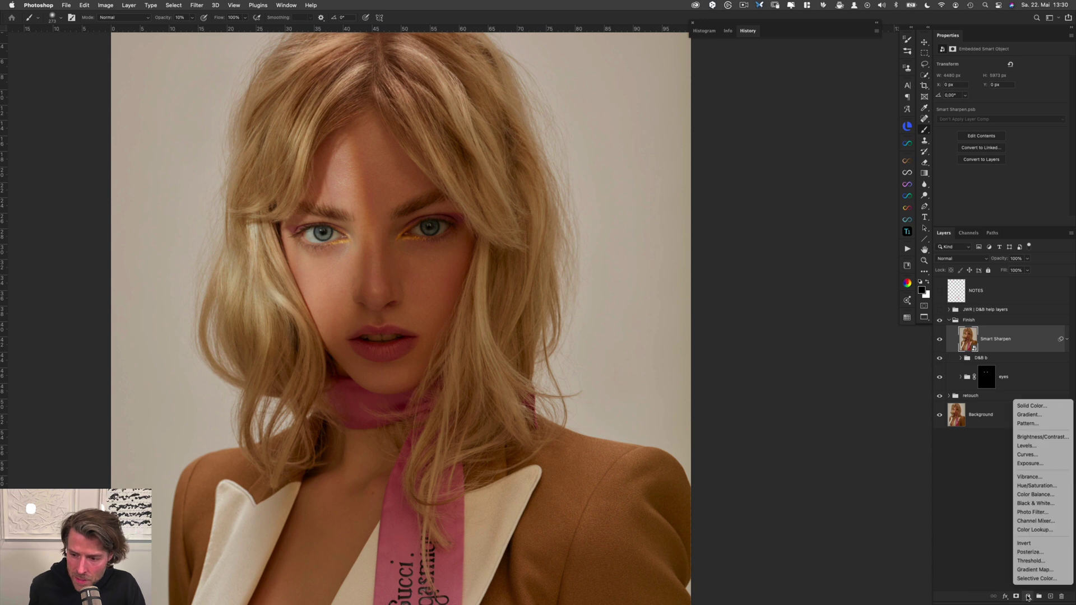
click(1049, 424)
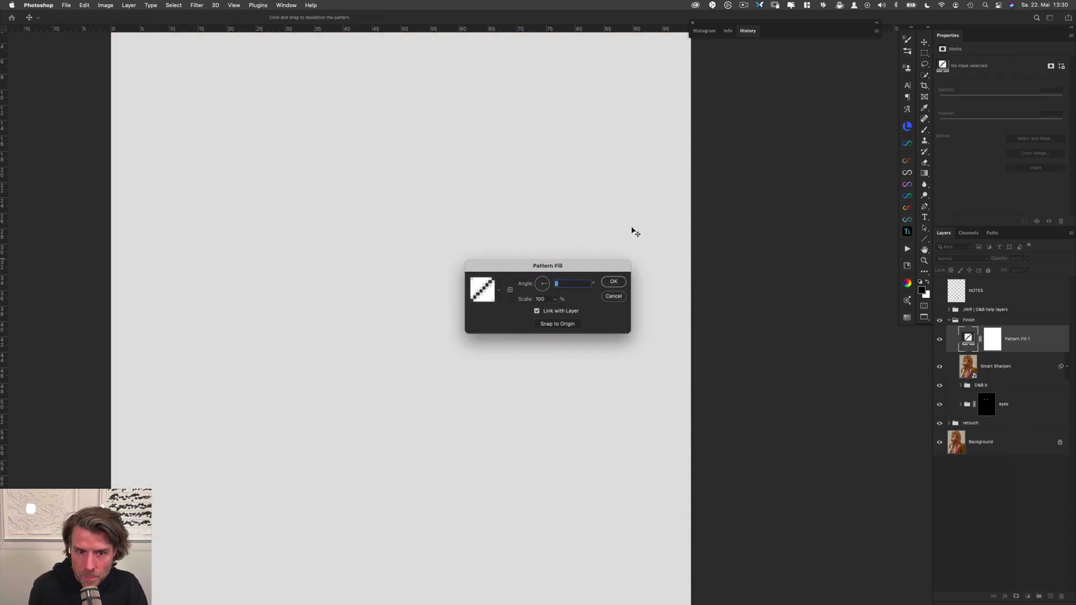
click(499, 290)
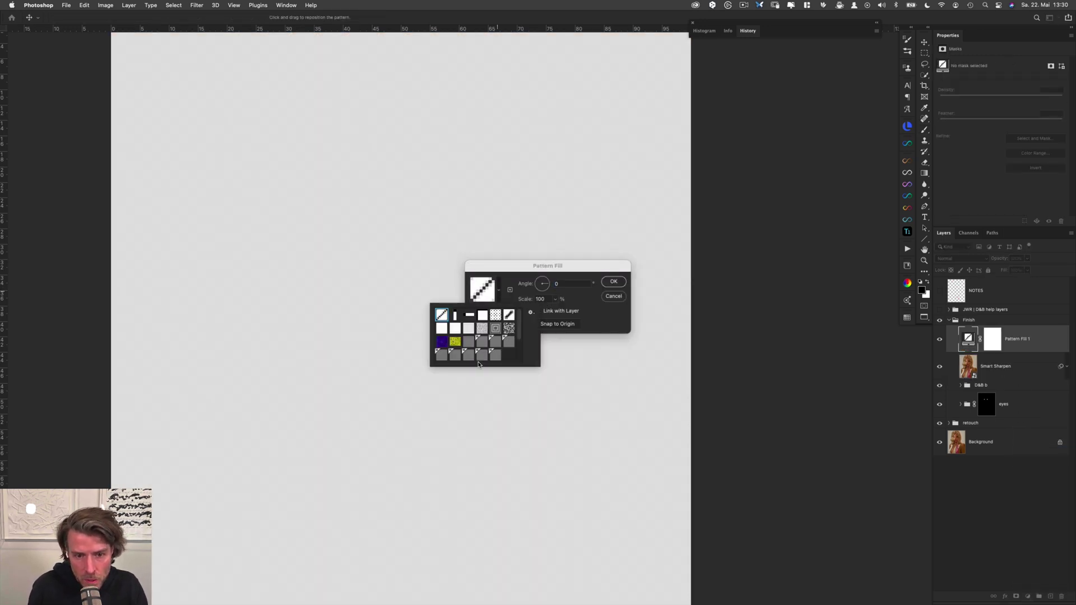
click(470, 356)
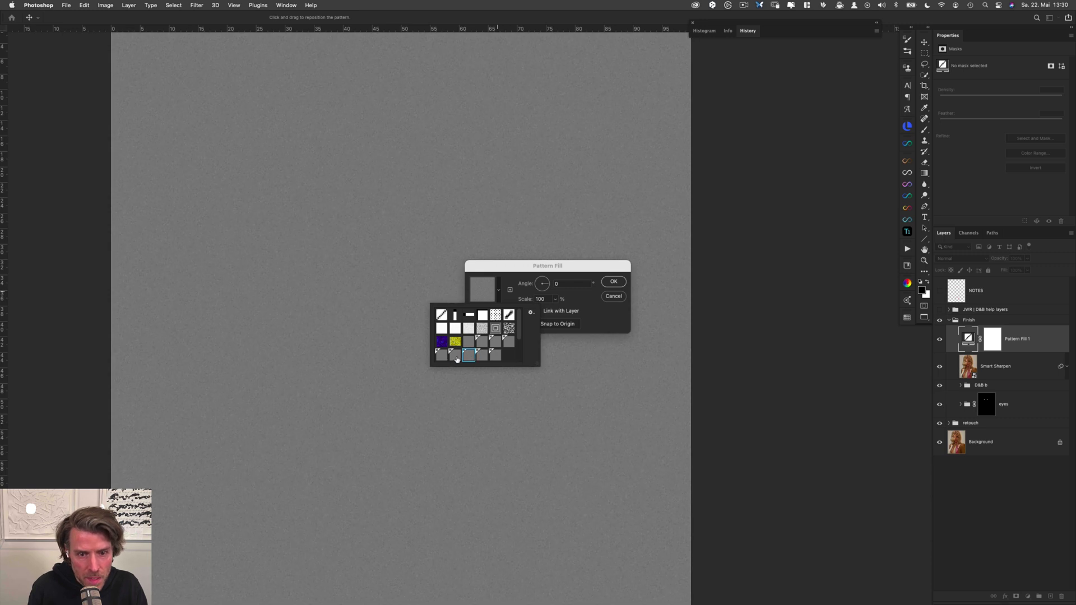
click(456, 357)
click(471, 357)
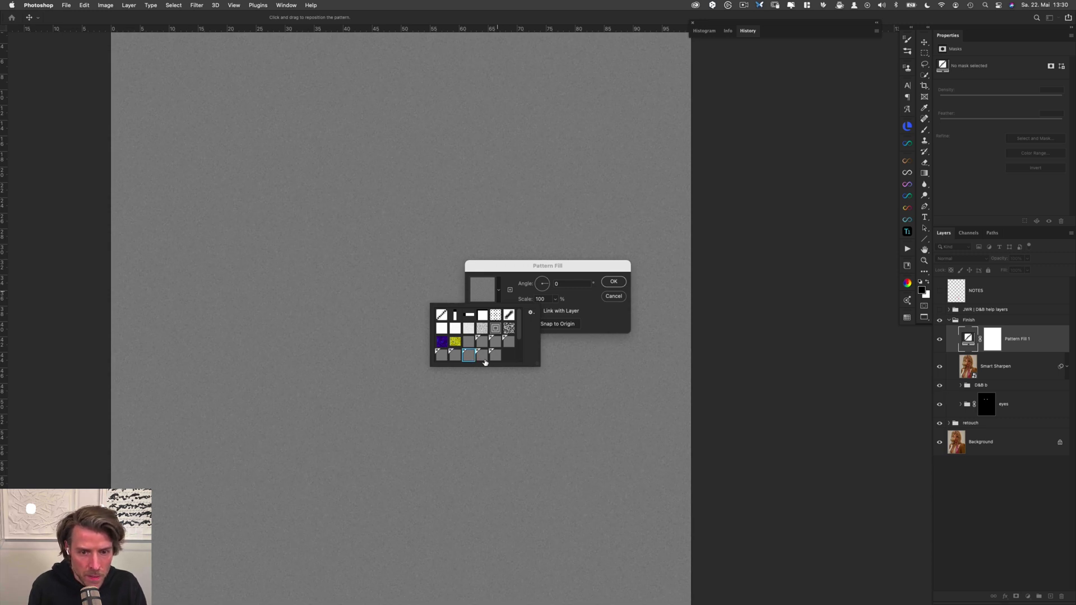
click(482, 358)
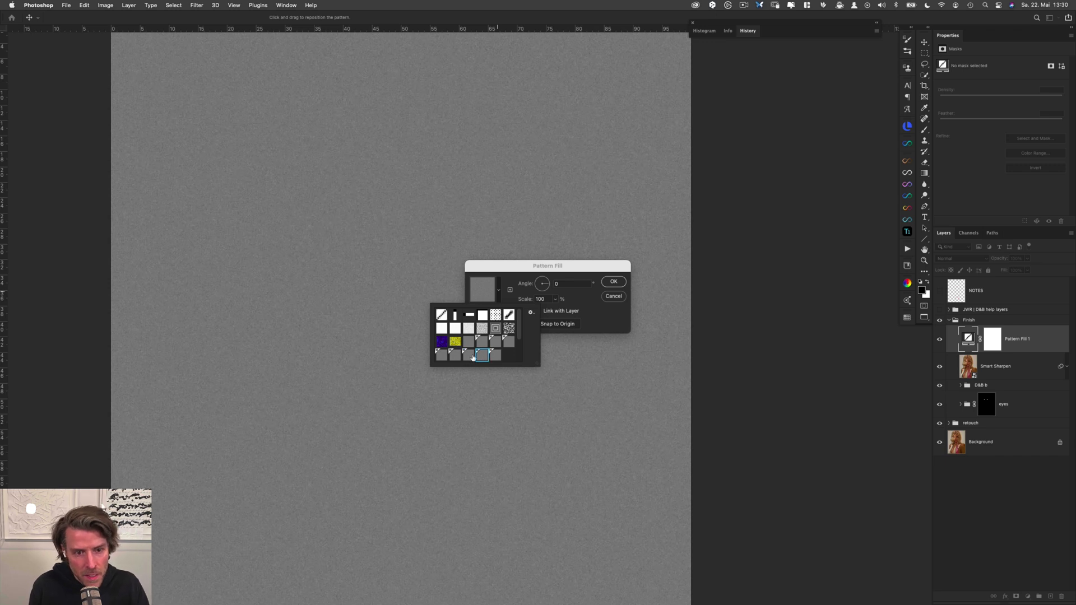
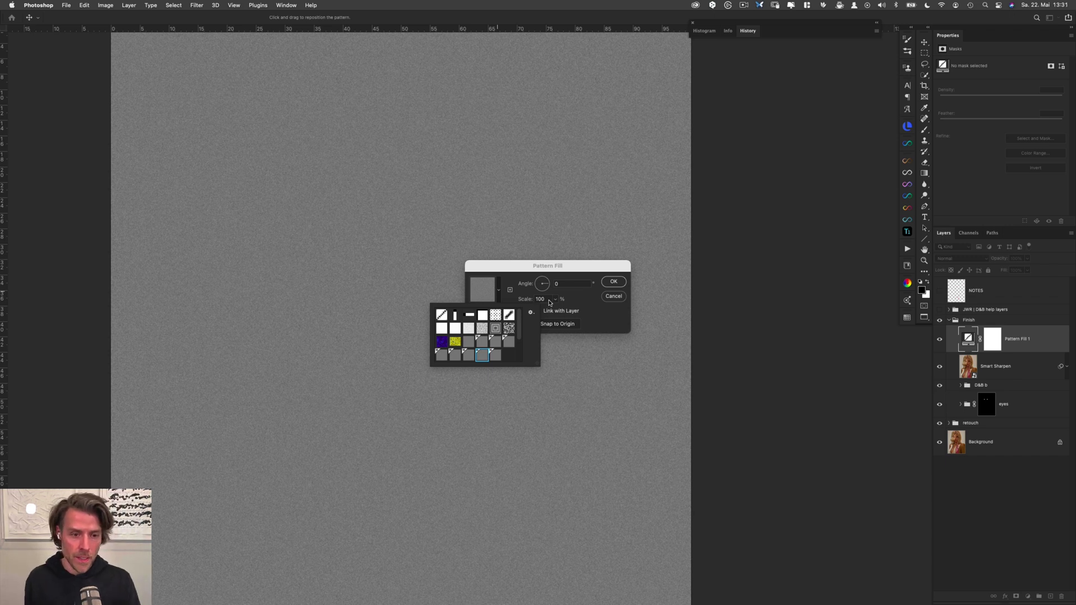
click(616, 284)
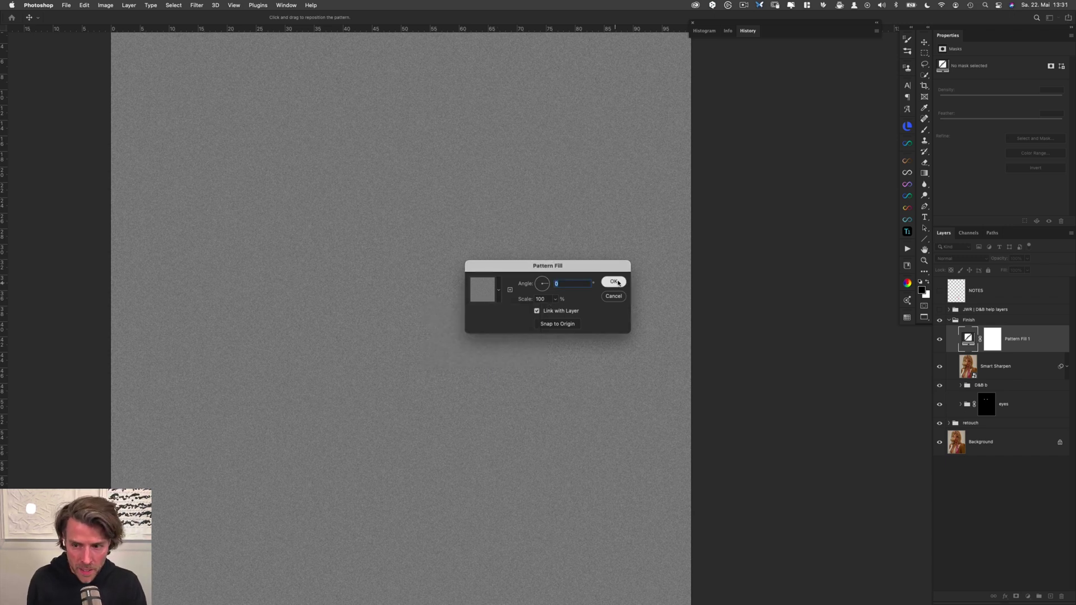
click(616, 284)
Set the grain pattern layer's blend mode to Soft Light and check the grain on the face and hair
click(964, 261)
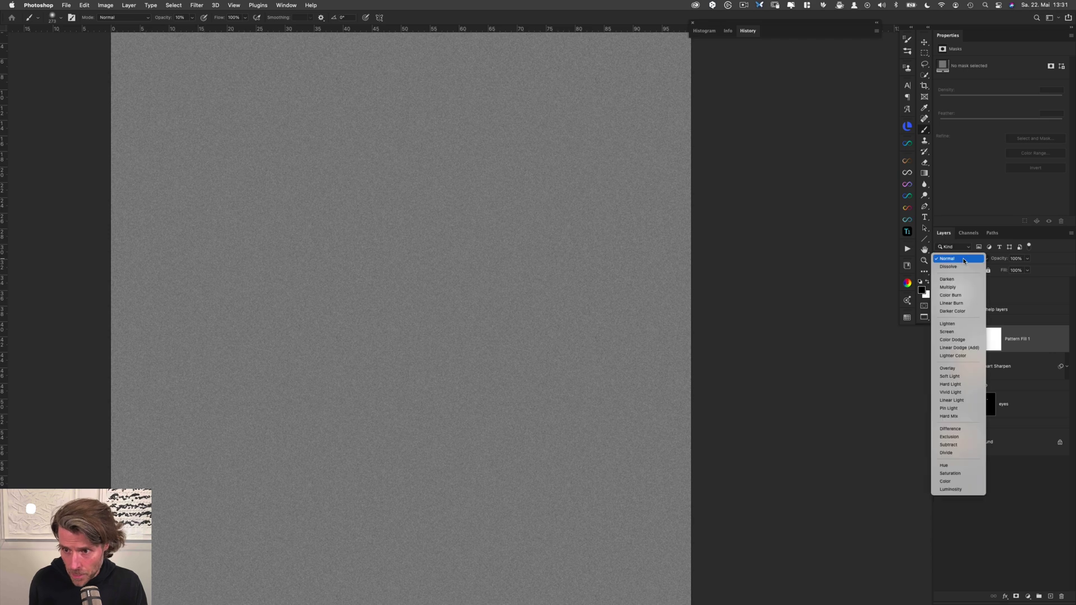
click(952, 376)
scroll(247, 226, up, 5)
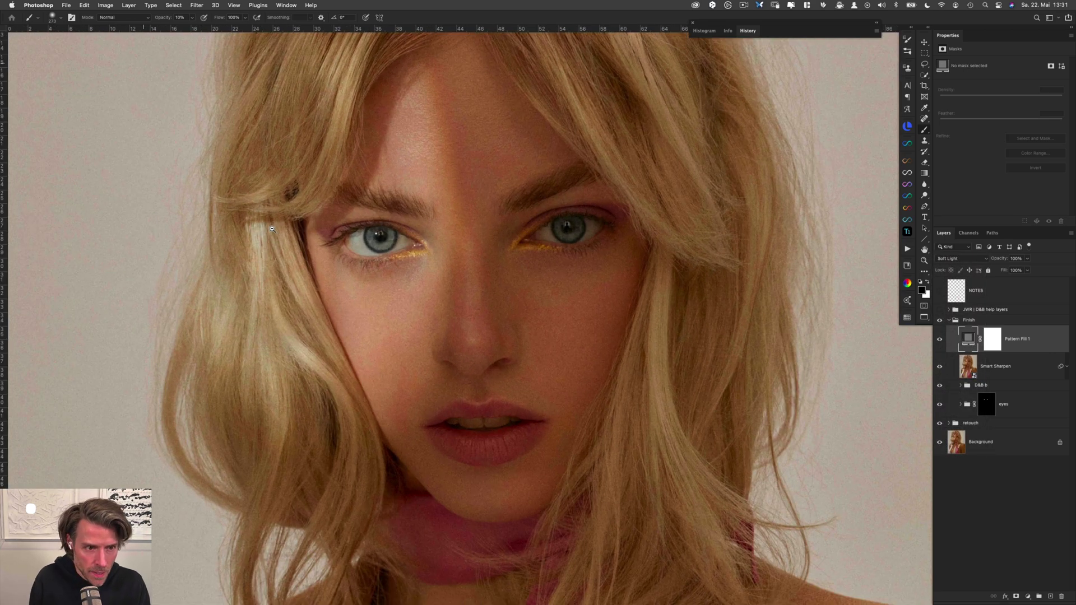
drag(301, 240, 391, 275)
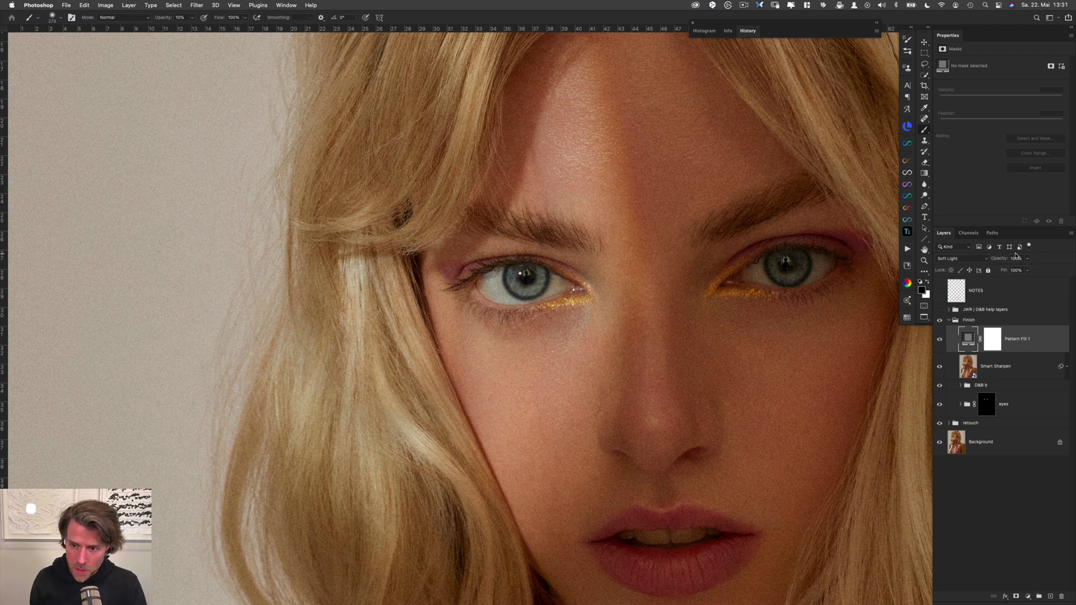
drag(853, 360, 730, 375)
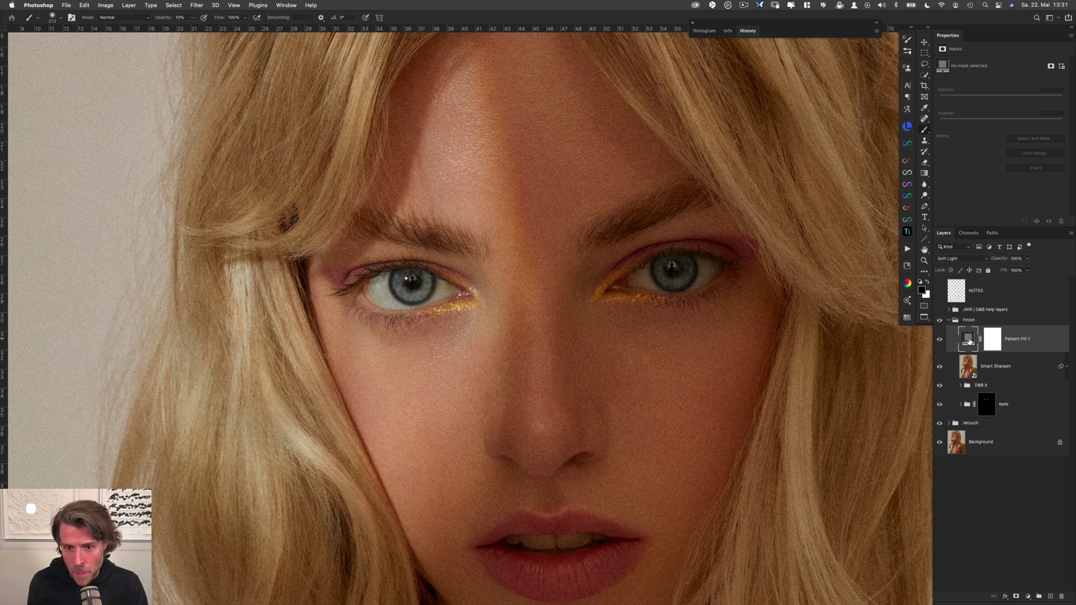
Try pattern scales of 150% and 75% on the grain fill, and restore the scale to 100%
double_click(968, 340)
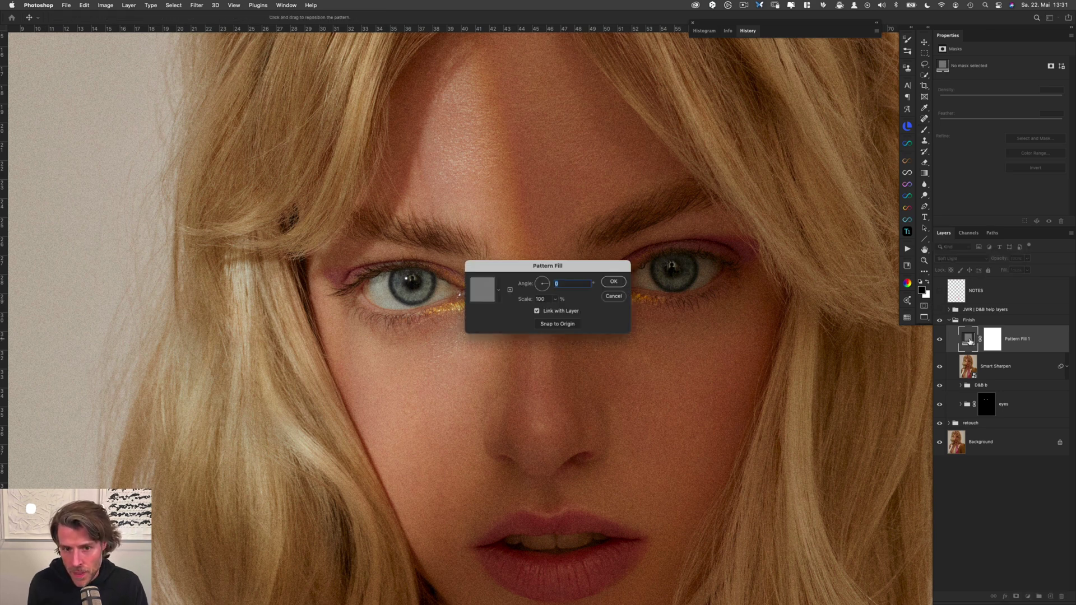
key(Tab)
drag(538, 265, 715, 302)
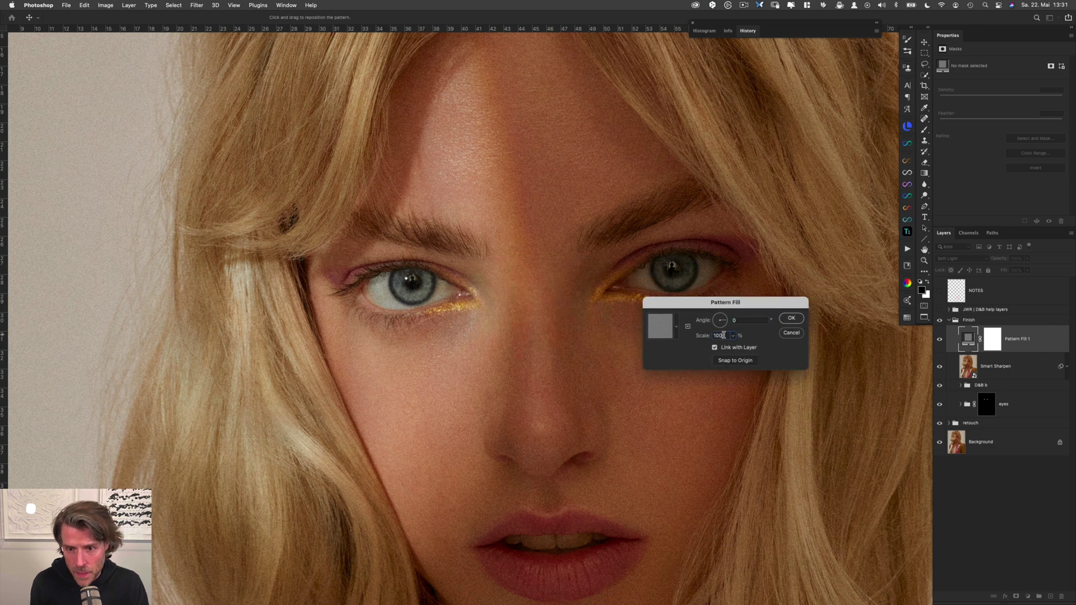
text(150)
key(Tab)
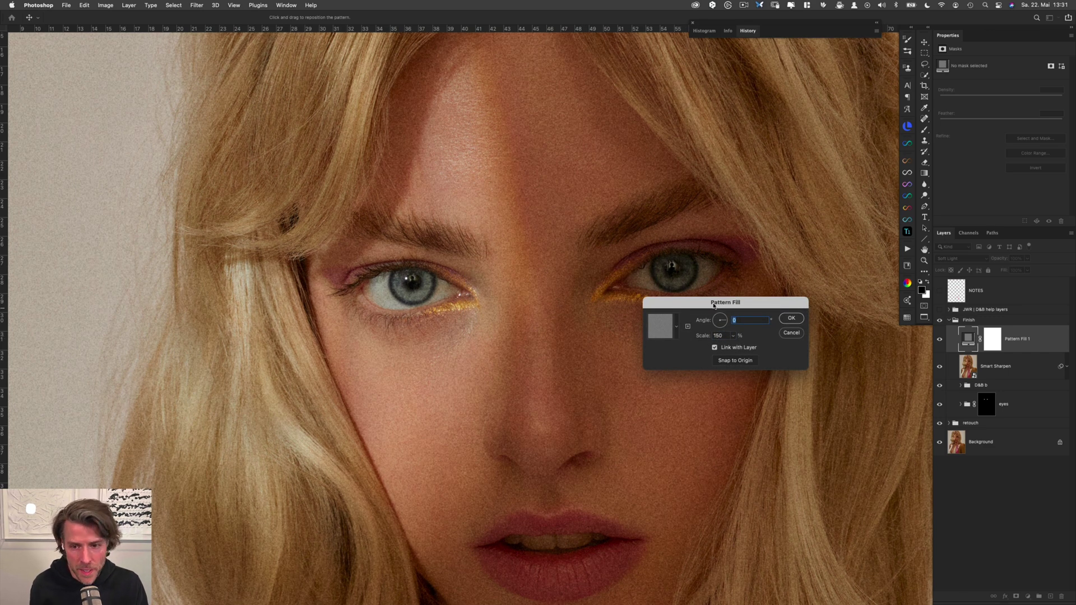
double_click(726, 335)
text(75)
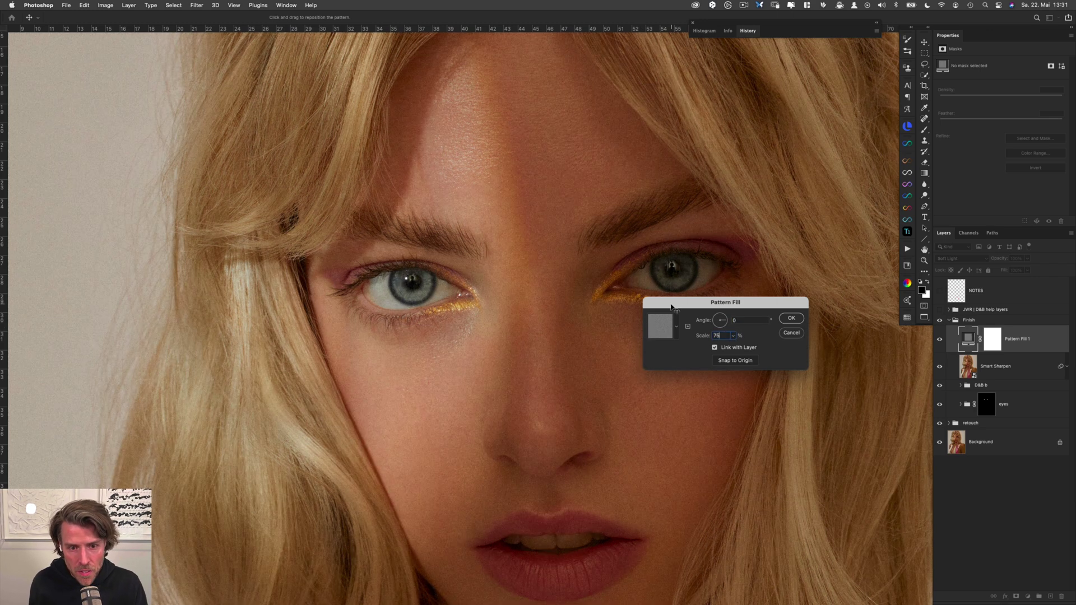
double_click(725, 336)
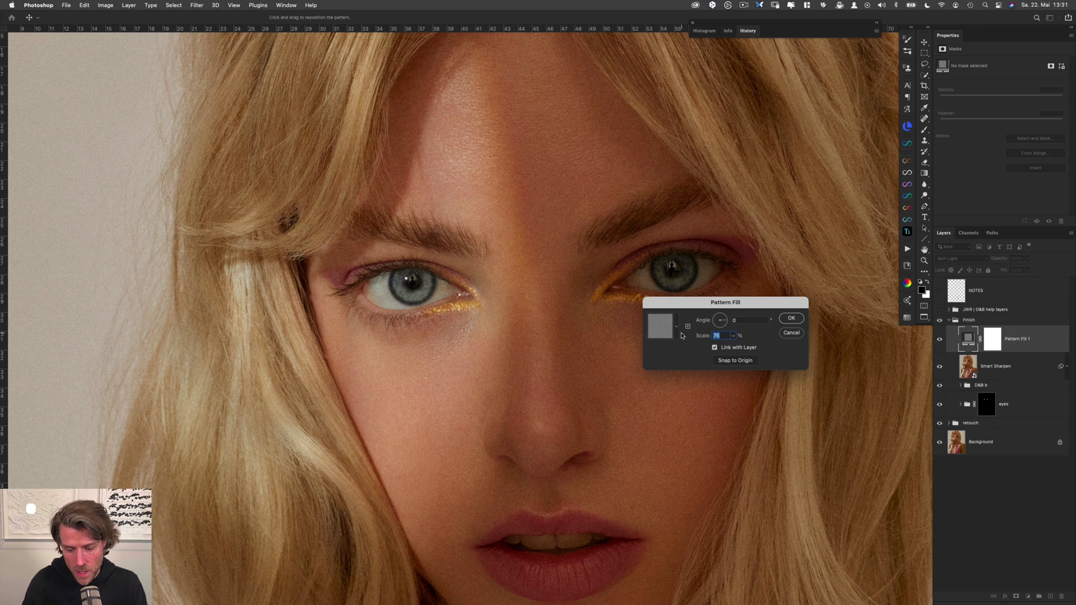
text(100)
key(Return)
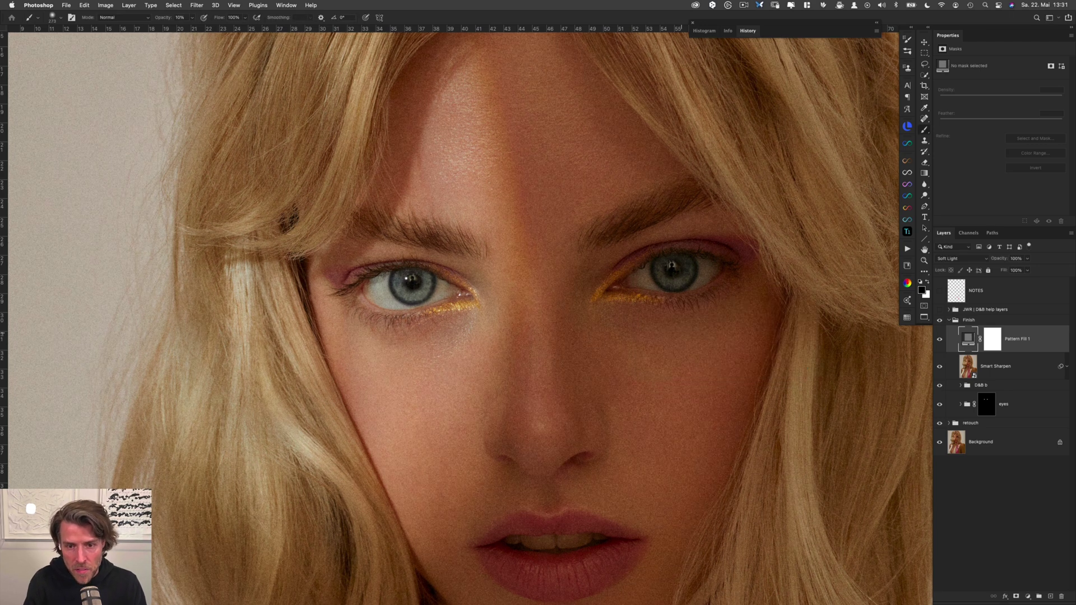
Lower the grain pattern layer's opacity to 45% and check the grain across the face, hair and backdrop
drag(999, 259, 975, 261)
drag(565, 407, 519, 269)
drag(645, 352, 470, 323)
drag(681, 331, 486, 315)
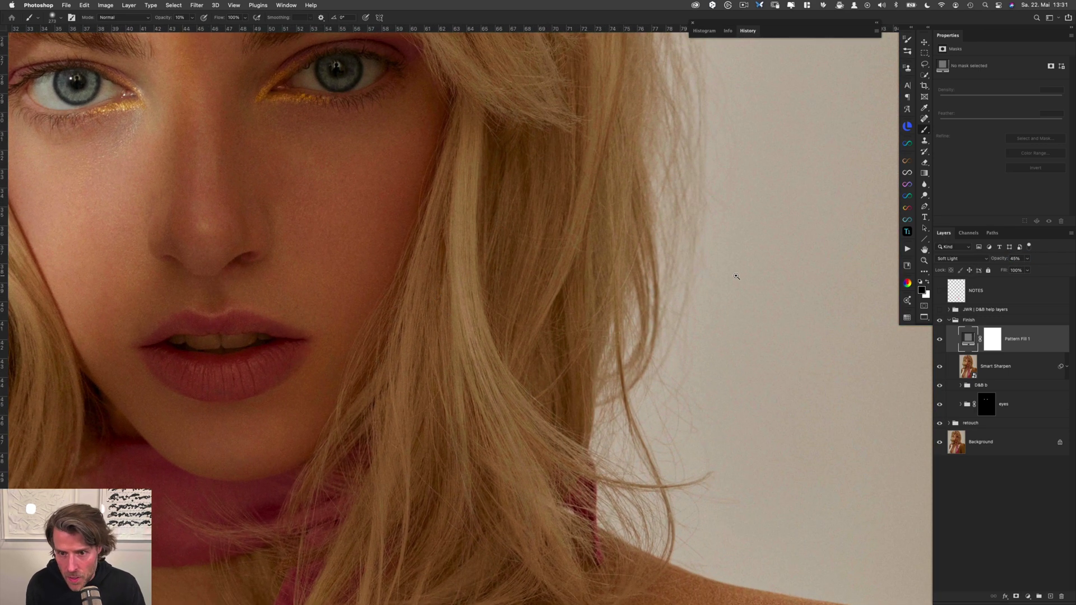
drag(745, 284, 762, 284)
drag(689, 281, 658, 300)
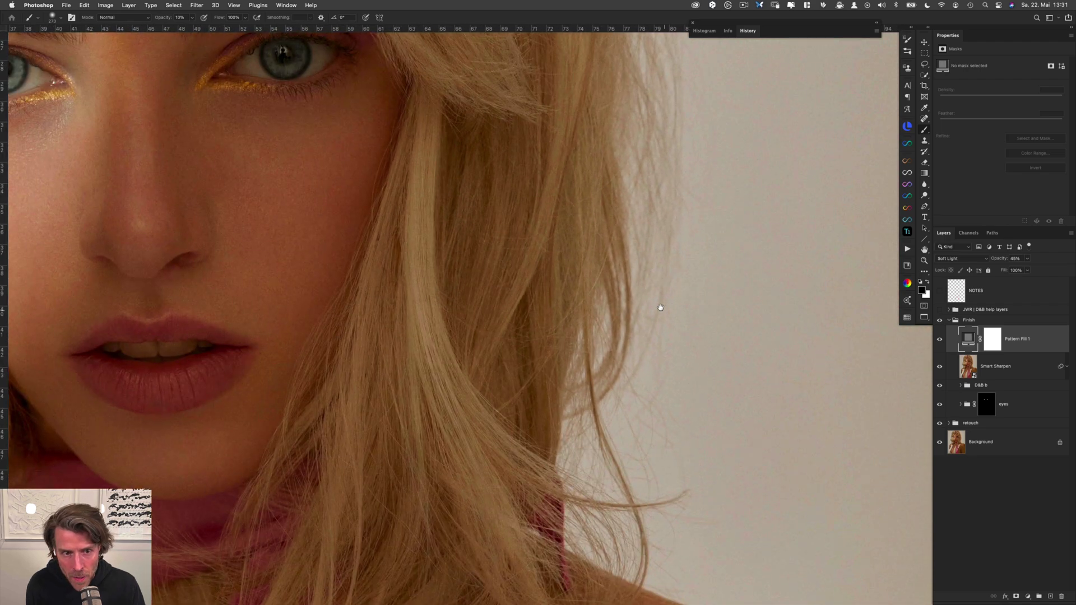
drag(557, 262, 622, 307)
drag(693, 362, 638, 325)
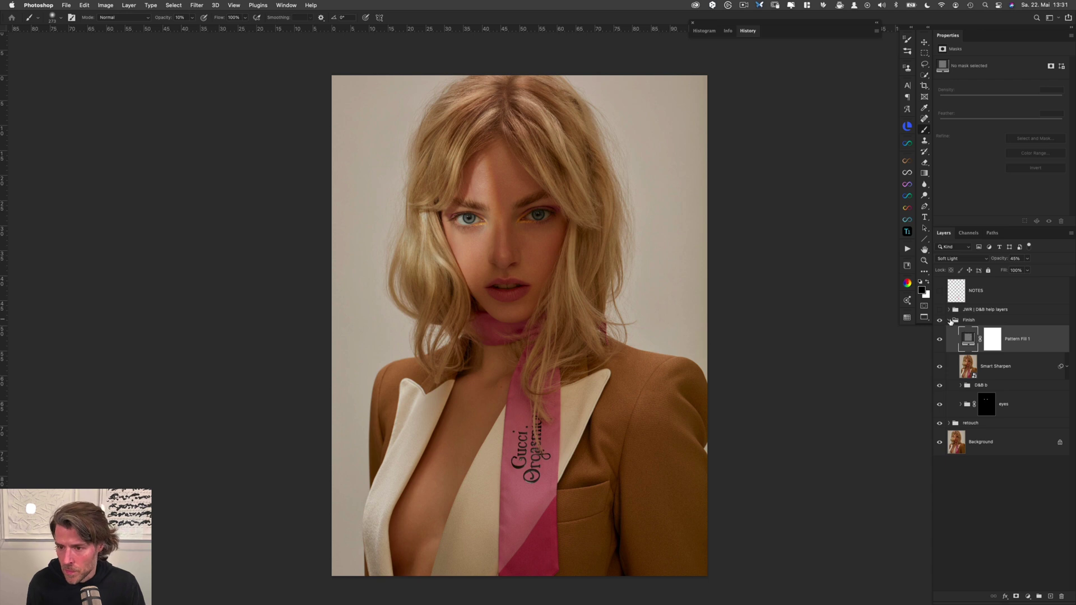
Collapse the Finish group and compare the untouched Background with the full retouch by toggling all other layers
click(948, 320)
alt+click(940, 351)
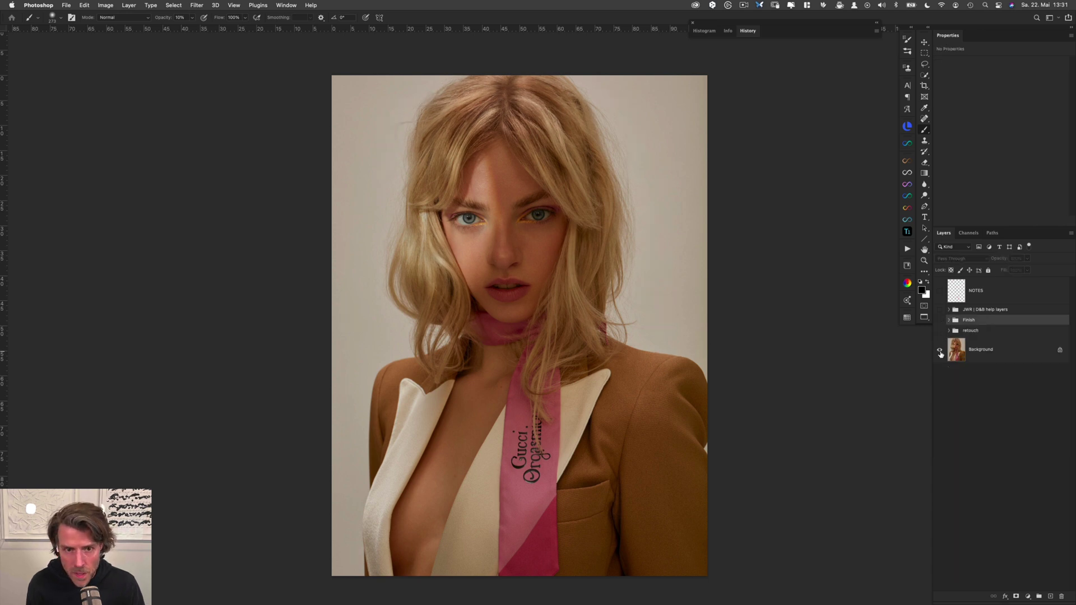
alt+click(940, 352)
alt+click(940, 351)
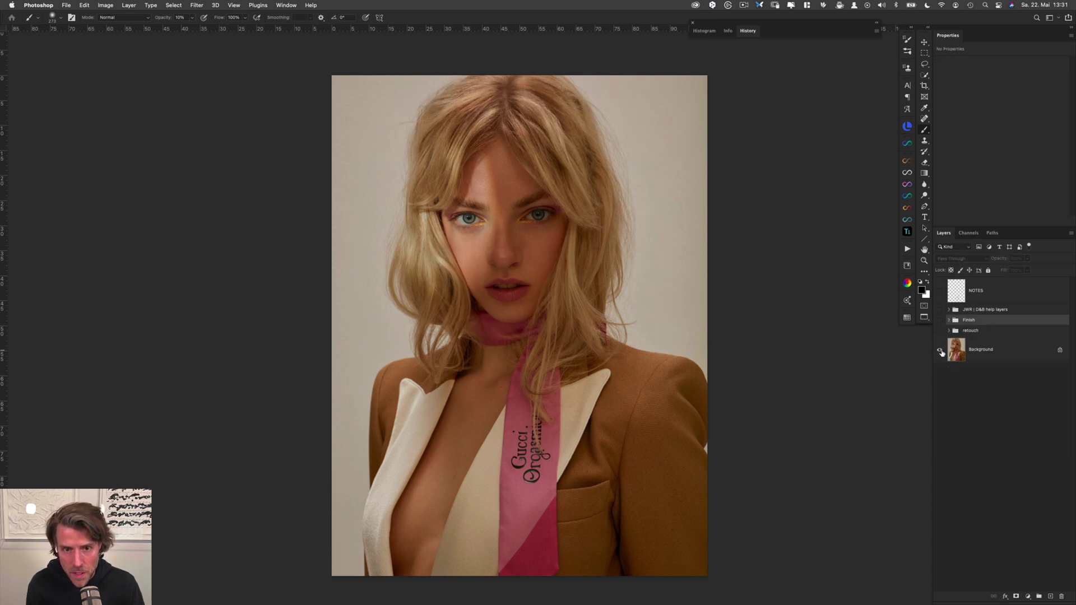
alt+click(939, 352)
alt+click(939, 352)
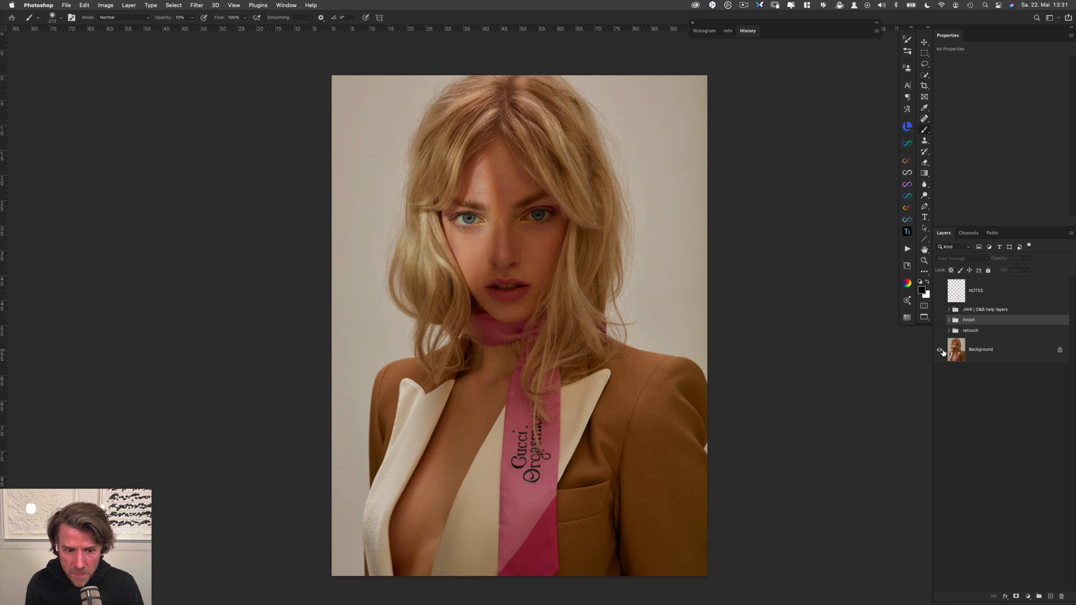
alt+click(940, 351)
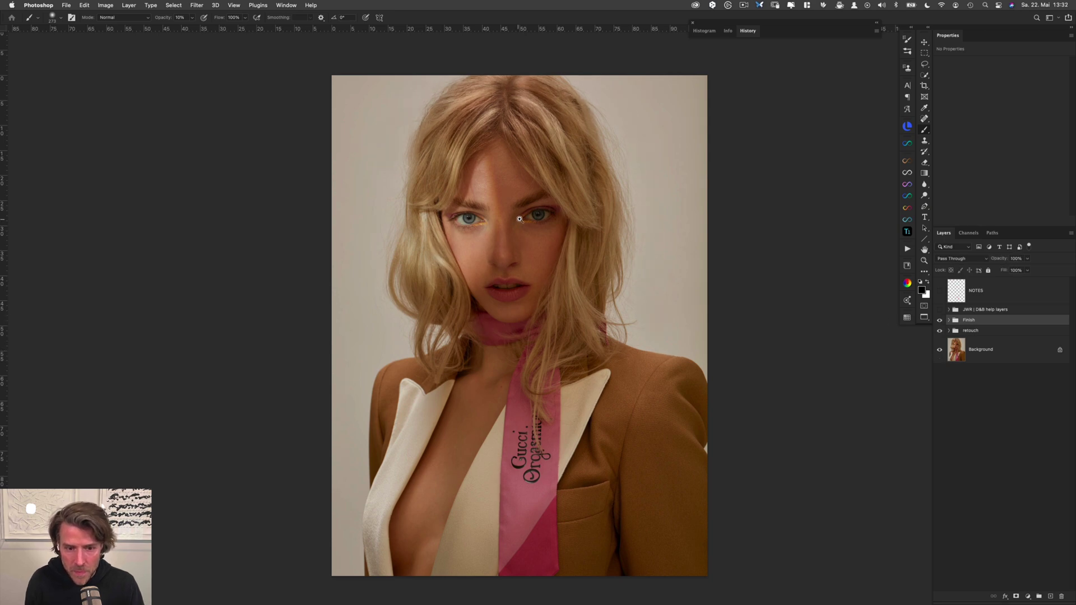
Compare the face and hair close up with the untouched Background by toggling all other layers, and review the whole retouched portrait
drag(520, 218, 559, 221)
alt+click(940, 351)
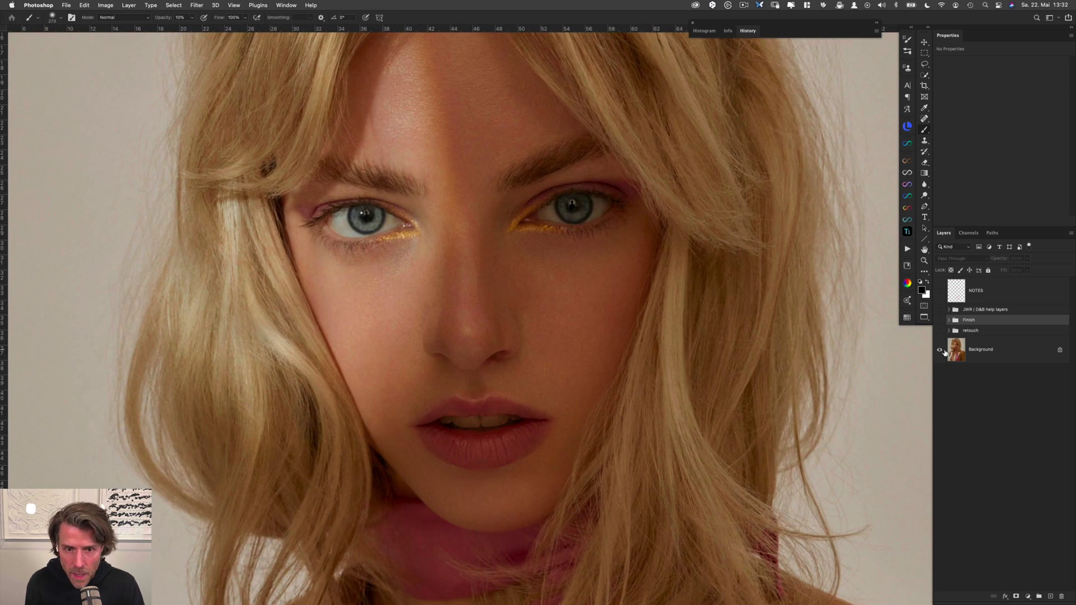
alt+click(944, 352)
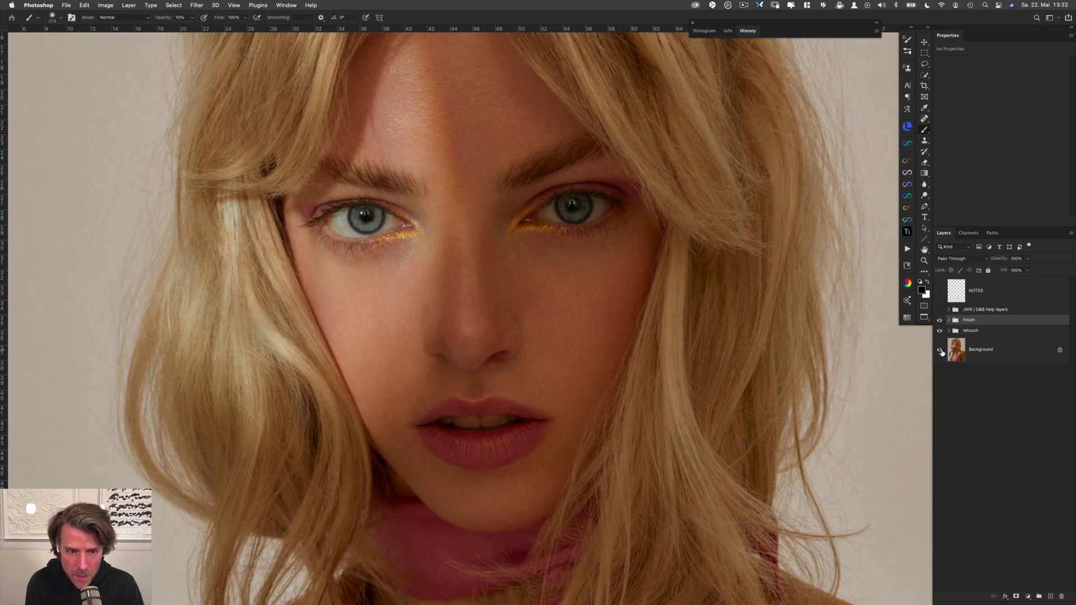
alt+click(941, 351)
alt+click(940, 353)
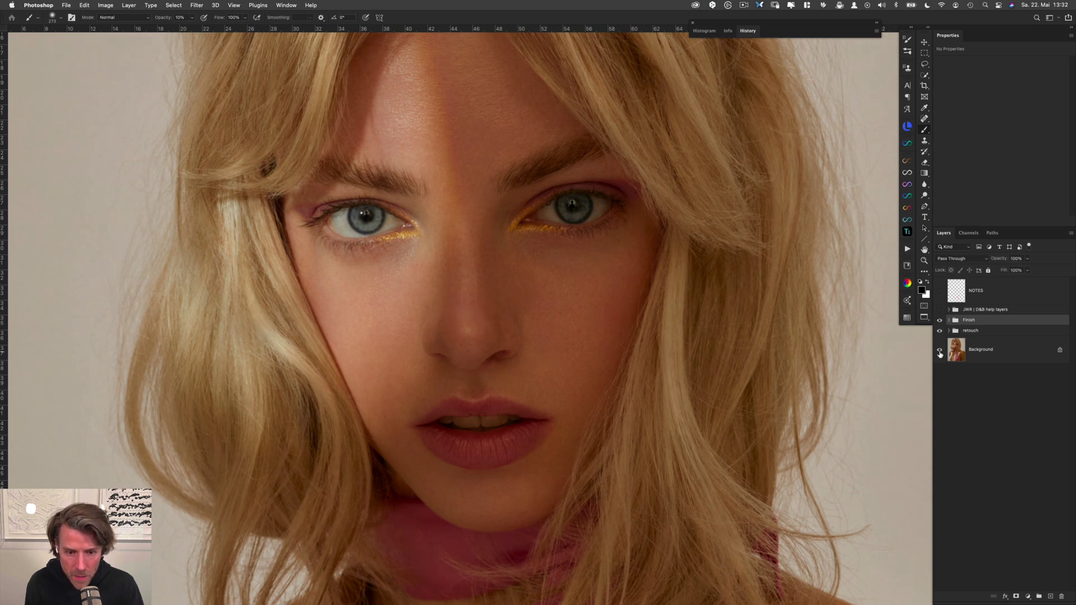
scroll(588, 337, up, 4)
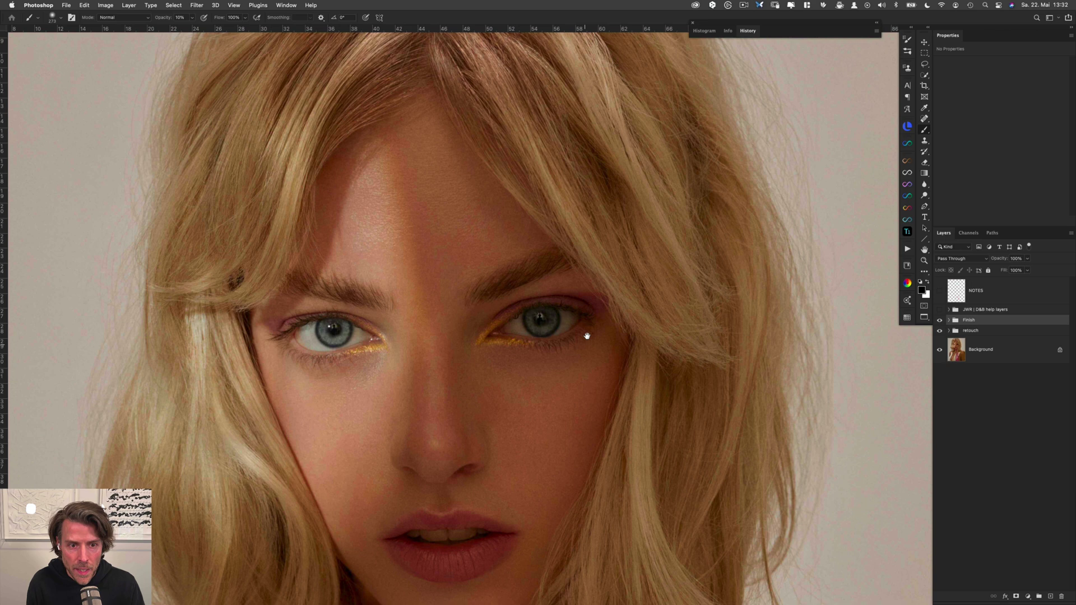
alt+click(593, 275)
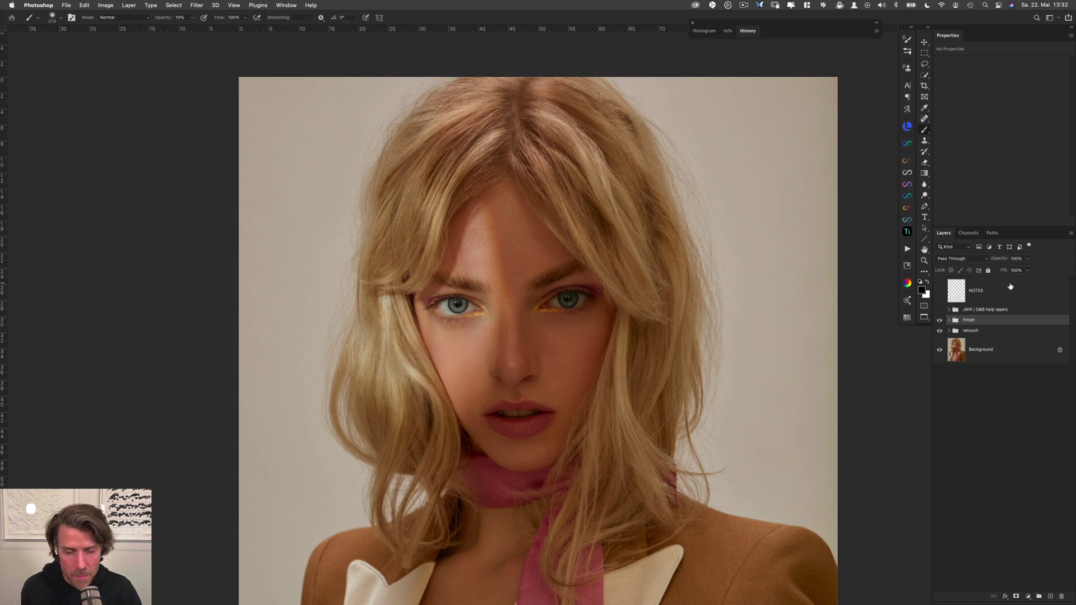
drag(741, 369, 656, 258)
alt+click(737, 308)
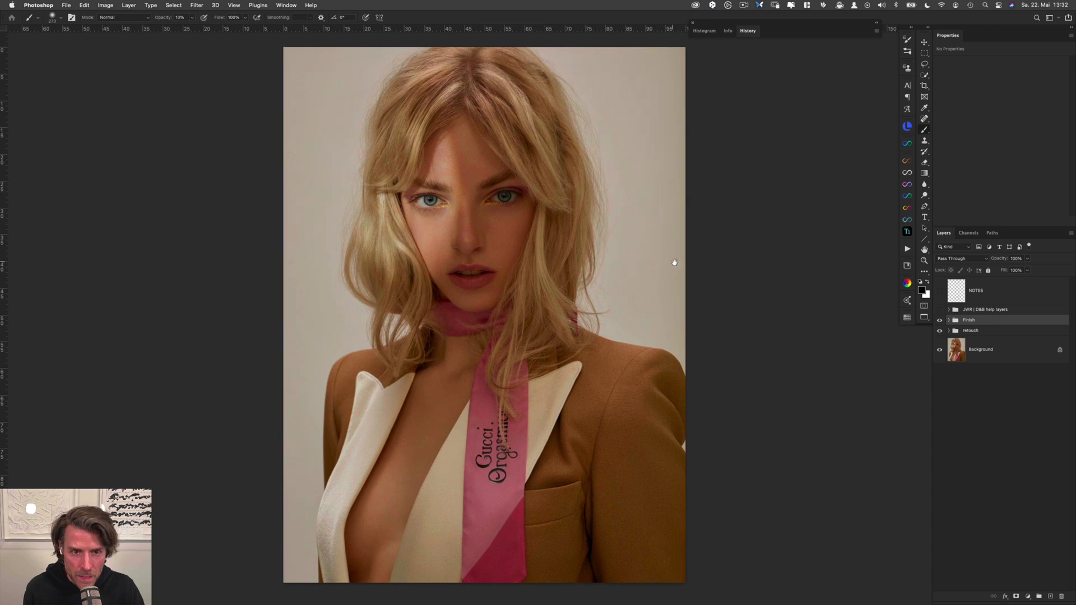